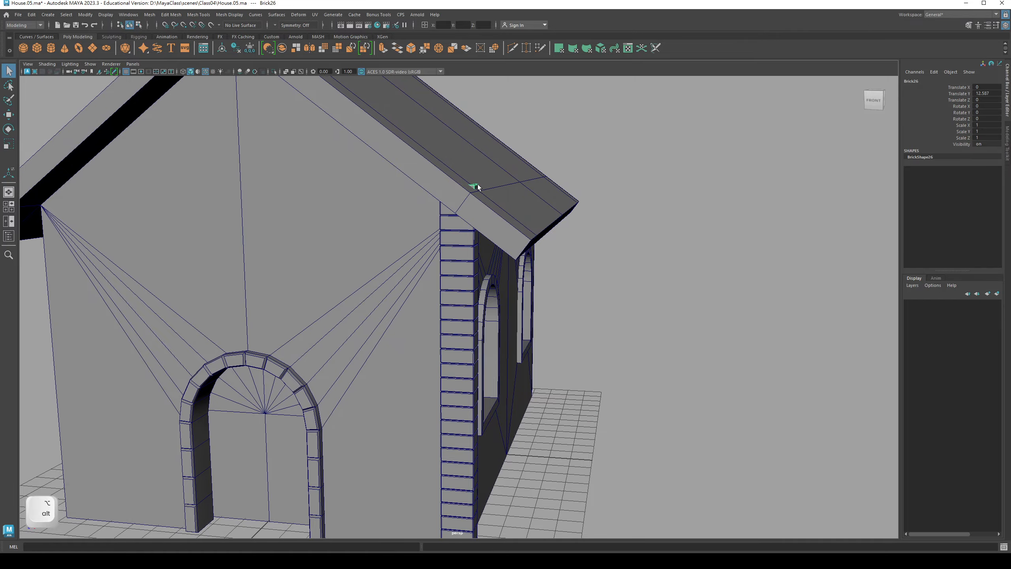
Examine the topmost corner brick from several angles where it meets the roof
{"action": "left_click_drag", "start_coordinate": [476, 195], "coordinate": [460, 255], "text": "alt"}
{"action": "right_click_drag", "start_coordinate": [460, 255], "coordinate": [434, 286], "text": "alt"}
{"action": "left_click_drag", "start_coordinate": [434, 287], "coordinate": [478, 300], "text": "alt"}
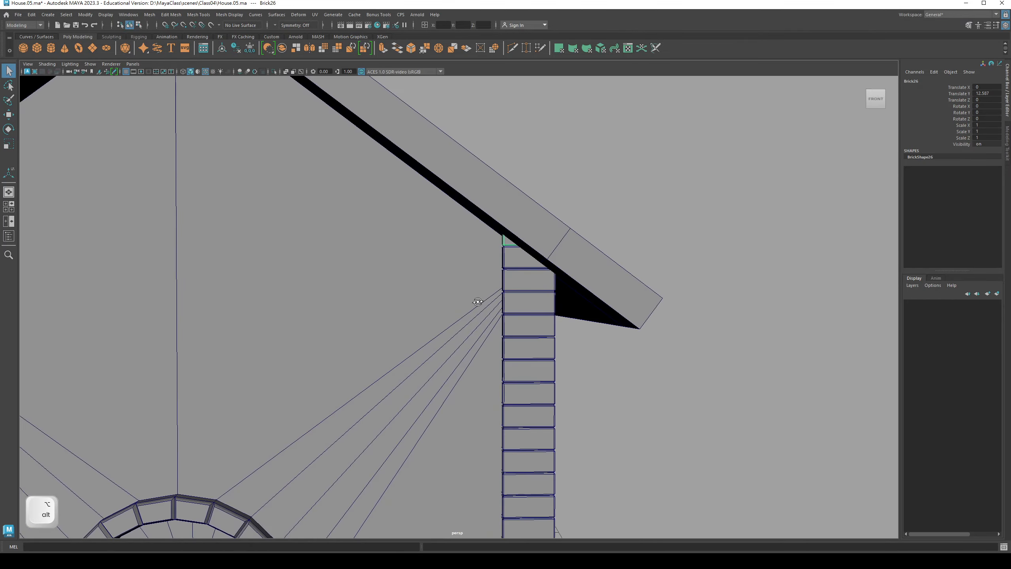
{"action": "right_click_drag", "start_coordinate": [478, 300], "coordinate": [494, 282], "text": "alt"}
{"action": "middle_click_drag", "start_coordinate": [494, 282], "coordinate": [488, 292], "text": "alt"}
{"action": "left_click_drag", "start_coordinate": [488, 291], "coordinate": [494, 219], "text": "alt"}
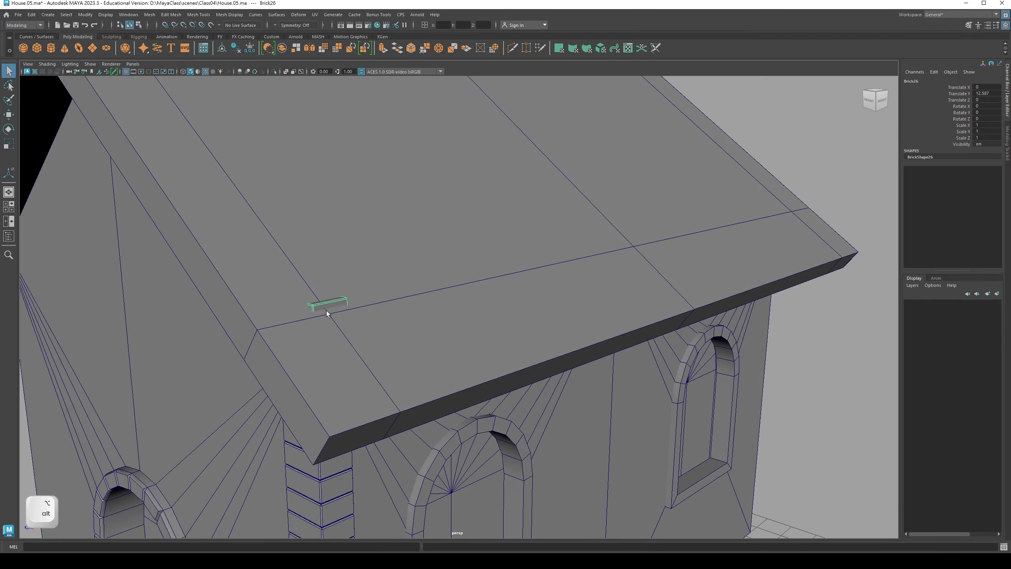
{"action": "right_click_drag", "start_coordinate": [327, 314], "coordinate": [336, 314], "text": "alt"}
{"action": "left_click_drag", "start_coordinate": [337, 315], "coordinate": [372, 231], "text": "alt"}
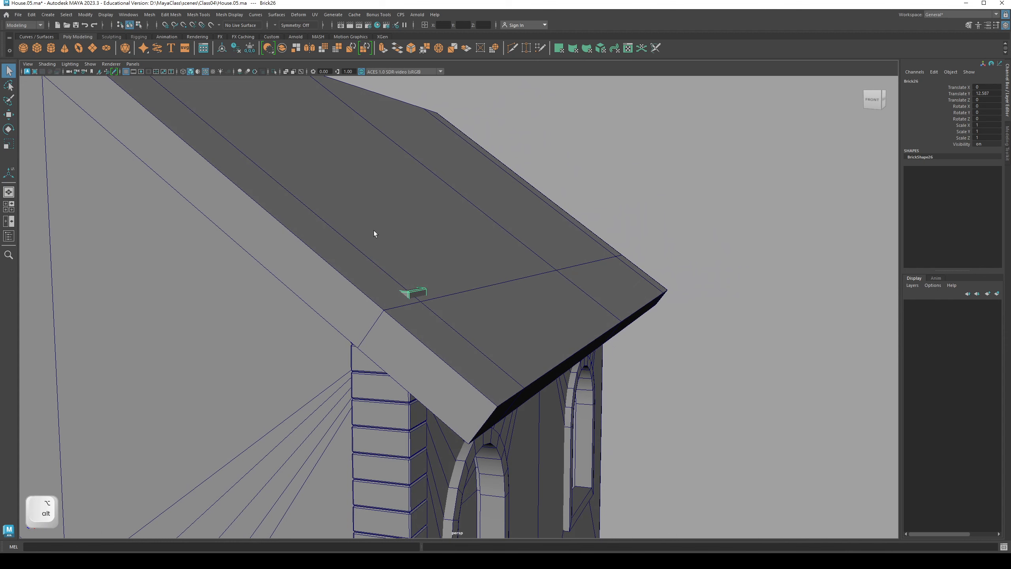
{"action": "mouse_move", "coordinate": [422, 297]}
{"action": "left_mouse_down", "text": "alt"}
{"action": "mouse_move", "coordinate": [413, 284]}
{"action": "mouse_move", "coordinate": [423, 294]}
{"action": "left_mouse_up", "text": "alt"}
{"action": "left_click_drag", "start_coordinate": [564, 191], "coordinate": [590, 186], "text": "alt"}
Move the protruding vertices of the topmost corner brick inward so the brick fits beneath the roof slope
{"action": "right_click", "coordinate": [590, 188]}
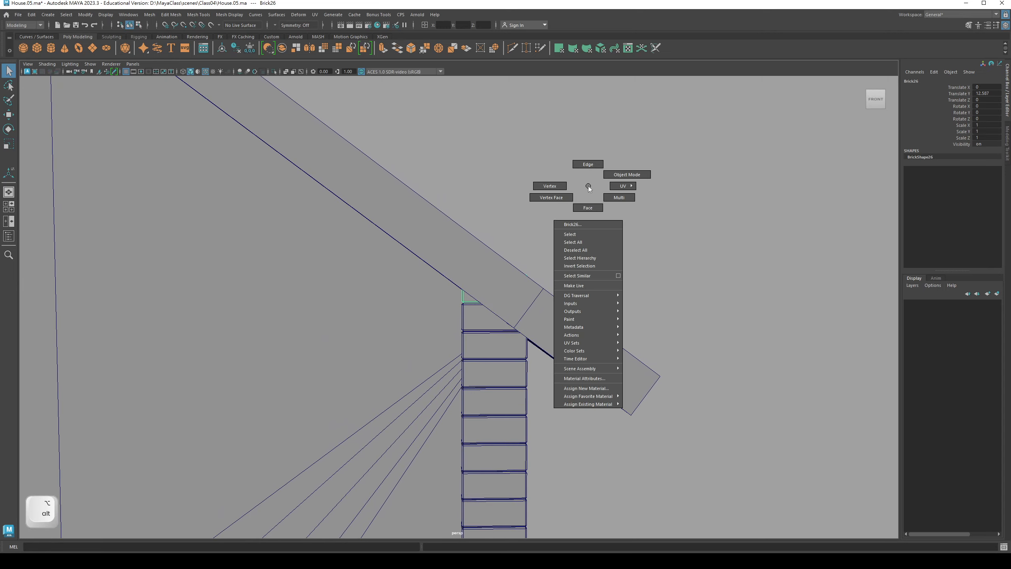
{"action": "left_click", "coordinate": [550, 186]}
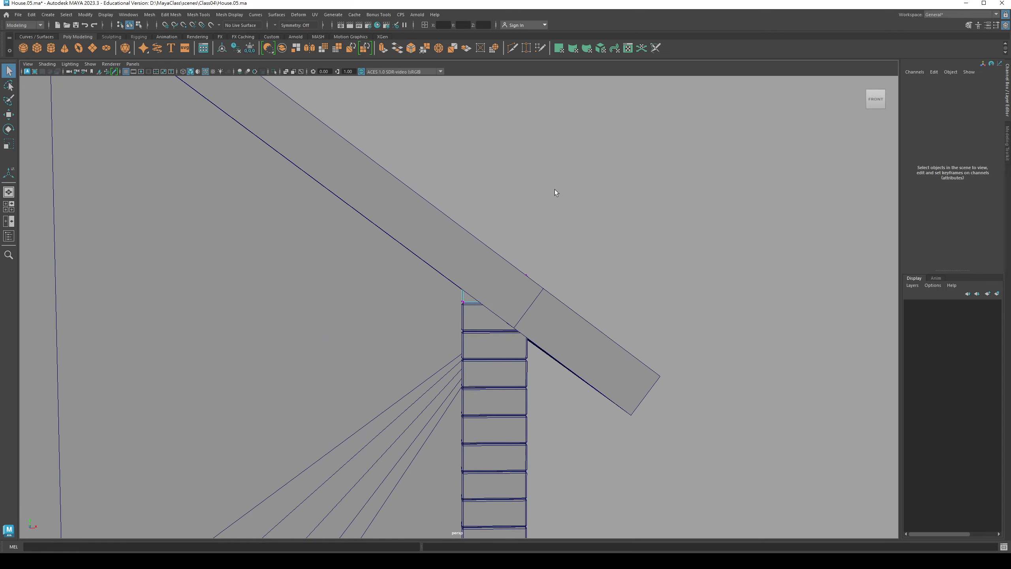
{"action": "mouse_move", "coordinate": [553, 187]}
{"action": "left_mouse_down", "text": "alt"}
{"action": "mouse_move", "coordinate": [486, 292]}
{"action": "mouse_move", "coordinate": [493, 282]}
{"action": "mouse_move", "coordinate": [531, 301]}
{"action": "mouse_move", "coordinate": [444, 339]}
{"action": "mouse_move", "coordinate": [456, 326]}
{"action": "left_mouse_up", "text": "alt"}
{"action": "key", "text": "4"}
{"action": "key", "text": "5"}
{"action": "key", "text": "w"}
{"action": "left_click_drag", "start_coordinate": [564, 258], "coordinate": [531, 261]}
{"action": "left_click_drag", "start_coordinate": [496, 222], "coordinate": [471, 236]}
{"action": "key", "text": "q"}
{"action": "key", "text": "F8"}
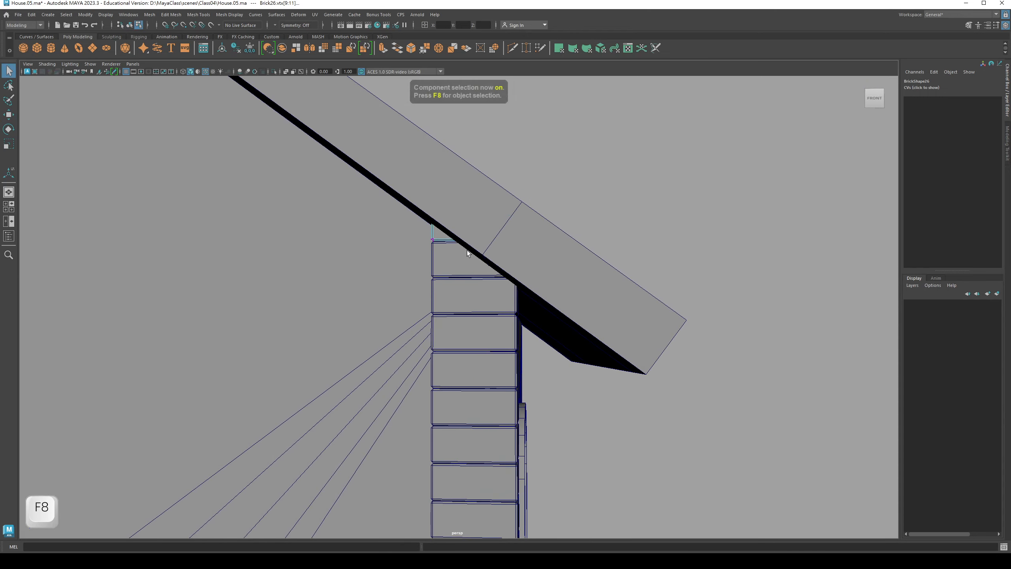
Examine the whole corner brick column from several sides, down to its base
{"action": "right_click_drag", "start_coordinate": [551, 275], "coordinate": [364, 317], "text": "alt"}
{"action": "middle_click_drag", "start_coordinate": [364, 316], "coordinate": [374, 198], "text": "alt"}
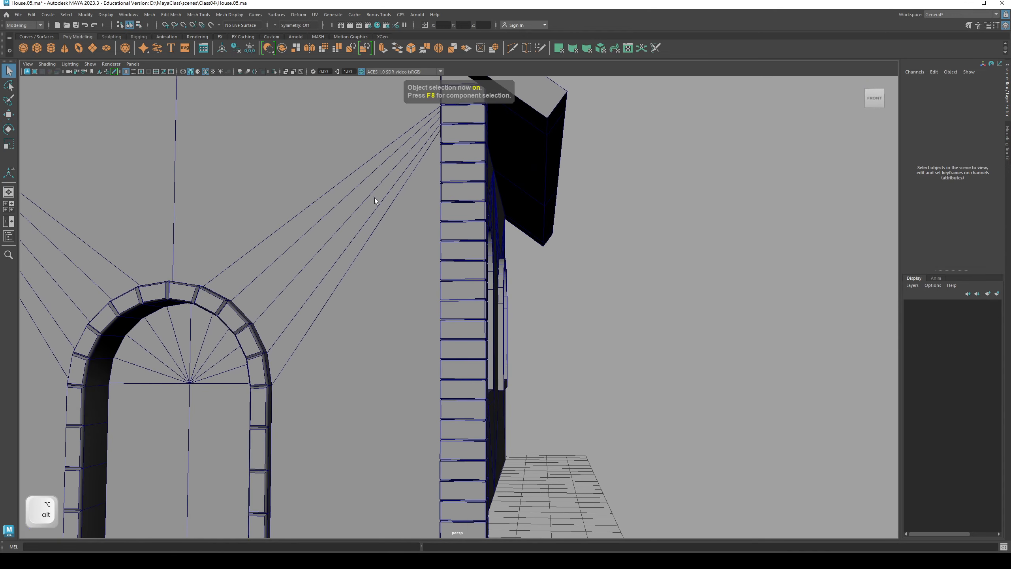
{"action": "left_click_drag", "start_coordinate": [458, 285], "coordinate": [436, 296], "text": "alt"}
{"action": "right_click_drag", "start_coordinate": [436, 296], "coordinate": [375, 309], "text": "alt"}
{"action": "left_click_drag", "start_coordinate": [375, 310], "coordinate": [445, 303], "text": "alt"}
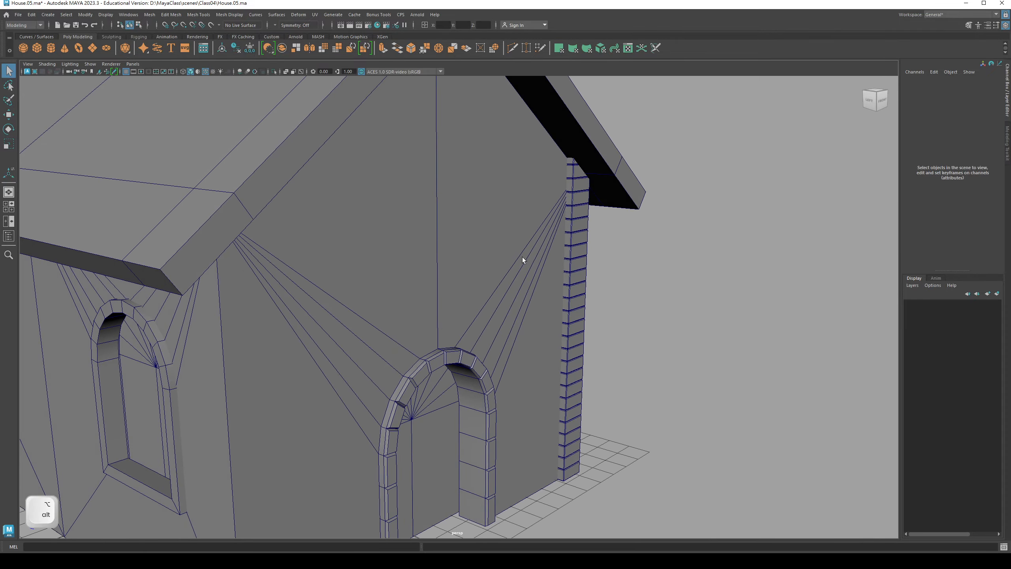
{"action": "middle_click_drag", "start_coordinate": [522, 257], "coordinate": [479, 298], "text": "alt"}
{"action": "left_click_drag", "start_coordinate": [479, 299], "coordinate": [451, 317], "text": "alt"}
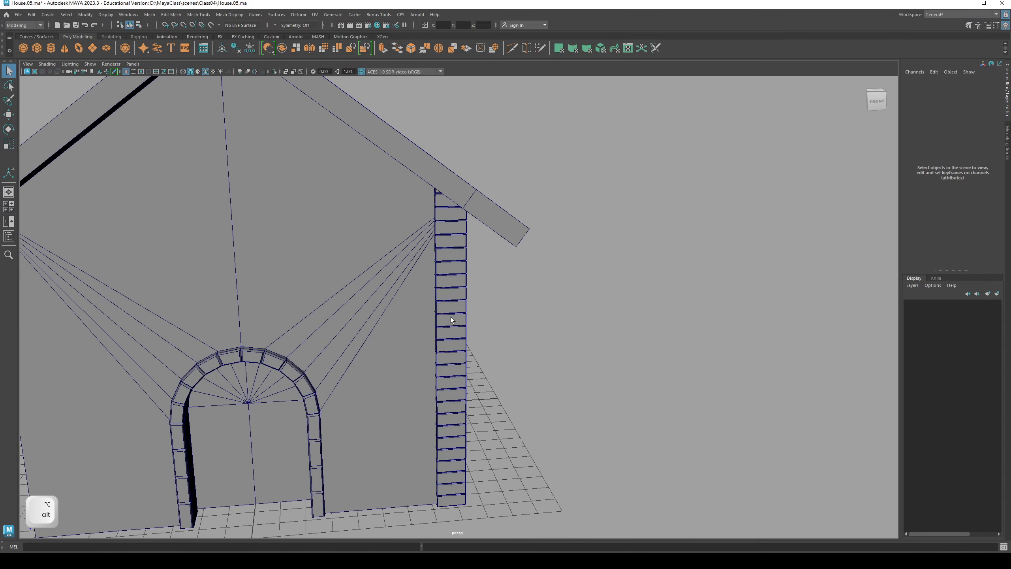
{"action": "middle_click_drag", "start_coordinate": [451, 318], "coordinate": [488, 195], "text": "alt"}
{"action": "right_click_drag", "start_coordinate": [487, 195], "coordinate": [594, 222], "text": "alt"}
{"action": "left_click_drag", "start_coordinate": [530, 329], "coordinate": [490, 346], "text": "alt"}
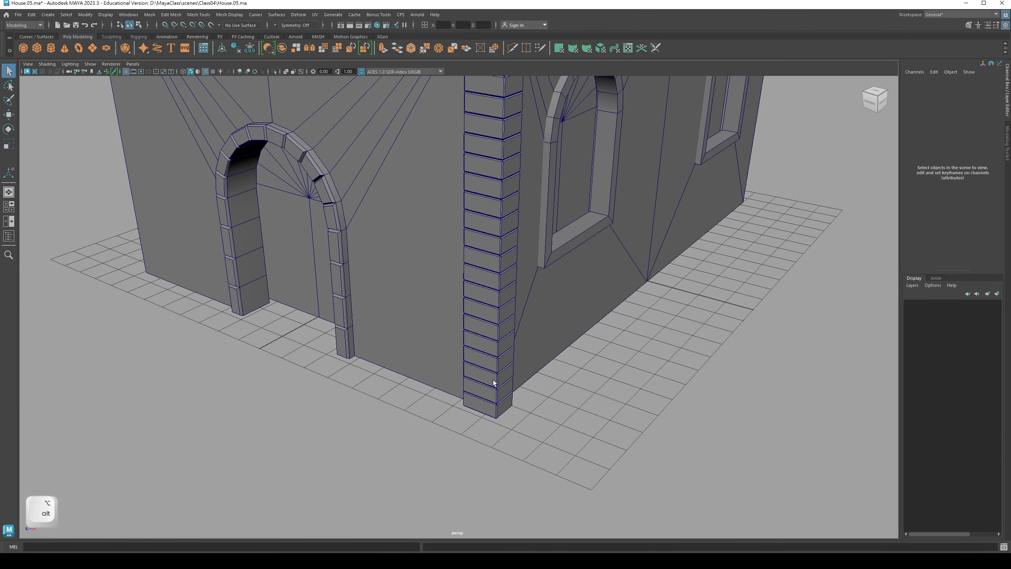
Rotate a scattered selection of corner bricks, including Brick04, Brick06, Brick14 and Brick24, about 5.6 degrees around the Y axis
{"action": "left_click", "coordinate": [484, 389]}
{"action": "key", "text": "e"}
{"action": "middle_click_drag", "start_coordinate": [521, 339], "coordinate": [517, 356], "text": "alt"}
{"action": "key", "text": "q"}
{"action": "left_click", "coordinate": [496, 379], "text": "shift"}
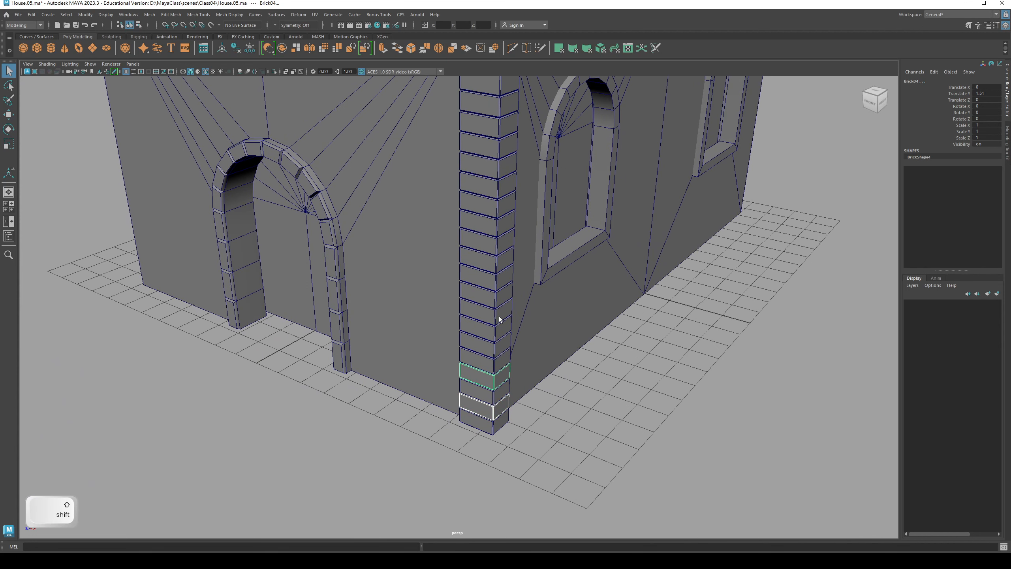
{"action": "left_click", "coordinate": [491, 299], "text": "shift"}
{"action": "left_click", "coordinate": [497, 209], "text": "shift"}
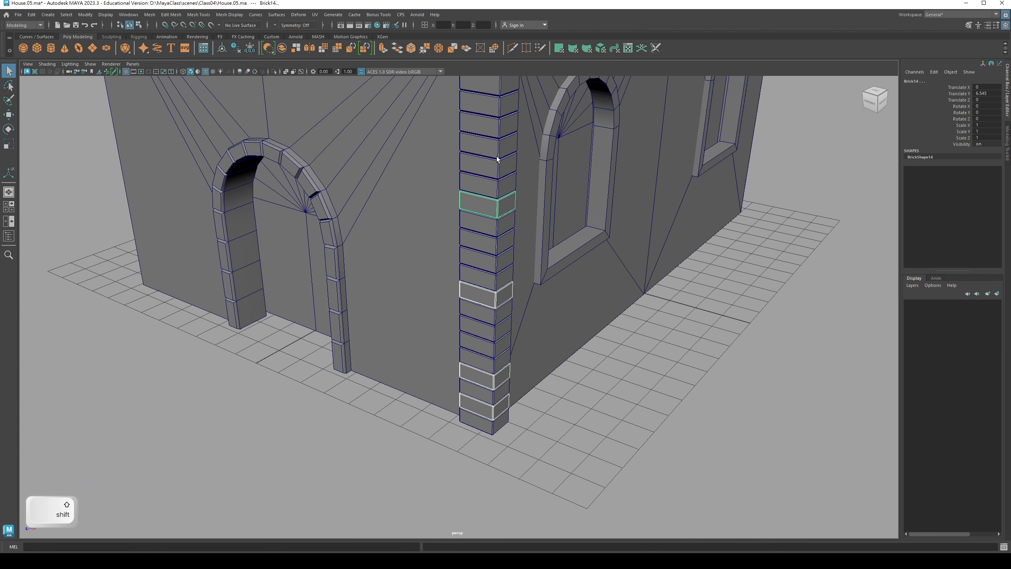
{"action": "left_click", "coordinate": [489, 124], "text": "shift"}
{"action": "left_click_drag", "start_coordinate": [489, 124], "coordinate": [496, 186], "text": "alt"}
{"action": "left_click", "coordinate": [483, 120], "text": "shift"}
{"action": "middle_click_drag", "start_coordinate": [501, 442], "coordinate": [484, 274], "text": "alt"}
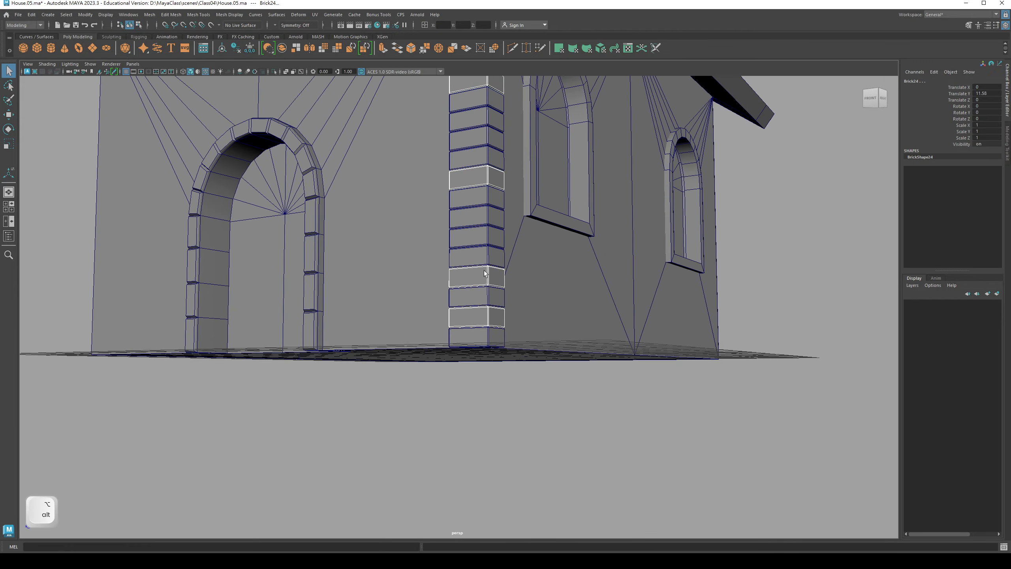
{"action": "left_click", "coordinate": [478, 237], "text": "shift"}
{"action": "key", "text": "e"}
{"action": "left_click_drag", "start_coordinate": [478, 237], "coordinate": [489, 335], "text": "alt"}
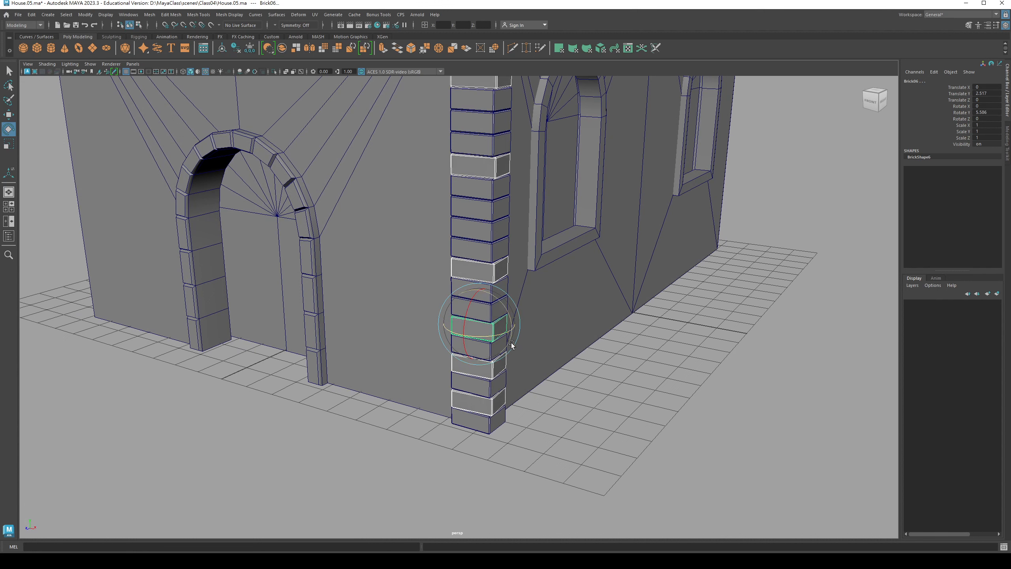
Rotate a second scattered set of corner bricks, including Brick11, Brick14, Brick20 and Brick23, slightly to vary the column
{"action": "key", "text": "q"}
{"action": "left_click", "coordinate": [482, 228]}
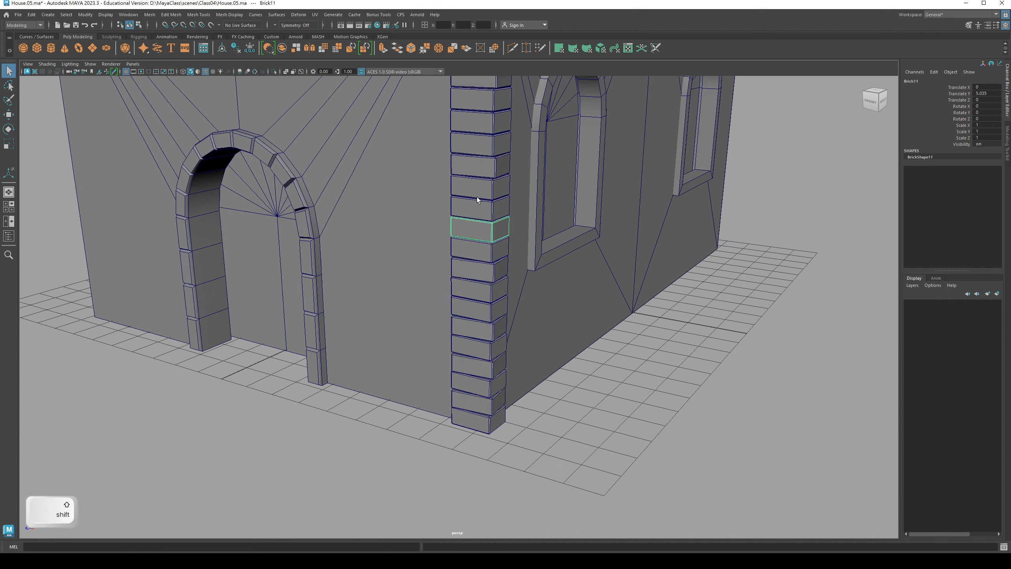
{"action": "left_click", "coordinate": [477, 166], "text": "shift"}
{"action": "left_click_drag", "start_coordinate": [507, 205], "coordinate": [483, 200], "text": "alt"}
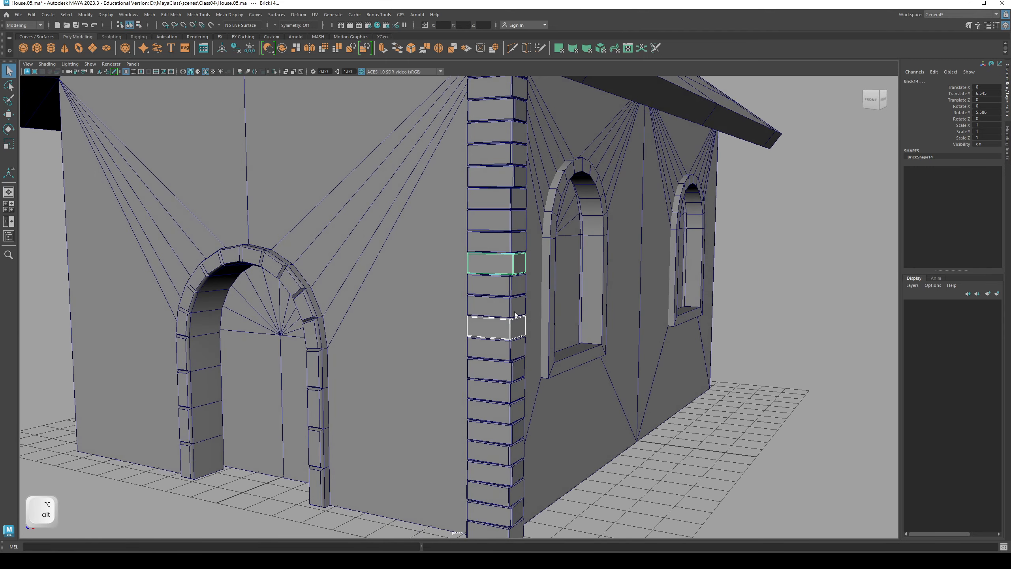
{"action": "left_click", "coordinate": [483, 199], "text": "shift"}
{"action": "left_click", "coordinate": [485, 134], "text": "shift"}
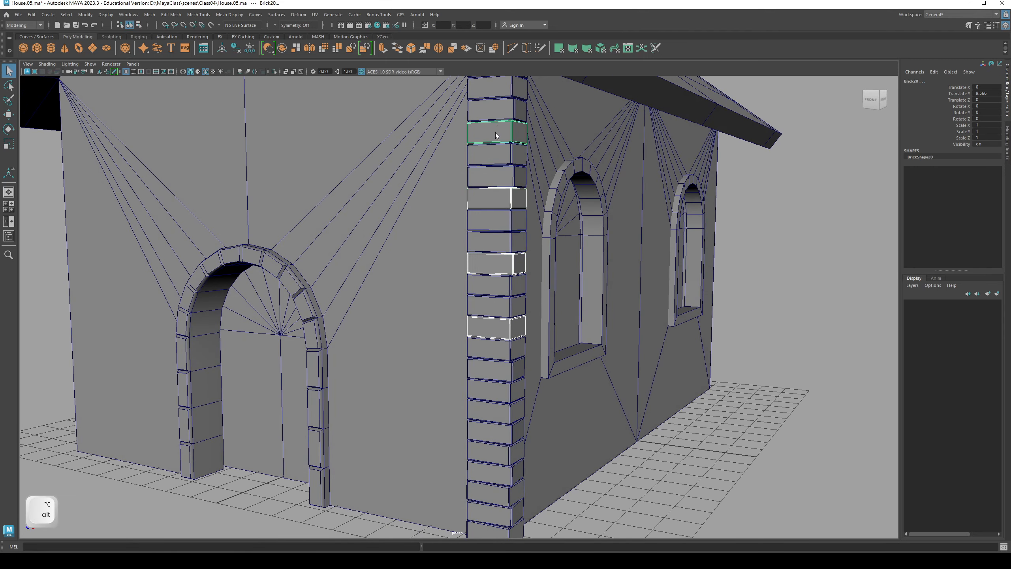
{"action": "left_click_drag", "start_coordinate": [495, 133], "coordinate": [496, 267], "text": "alt"}
{"action": "left_click", "coordinate": [495, 116], "text": "shift"}
{"action": "key", "text": "e"}
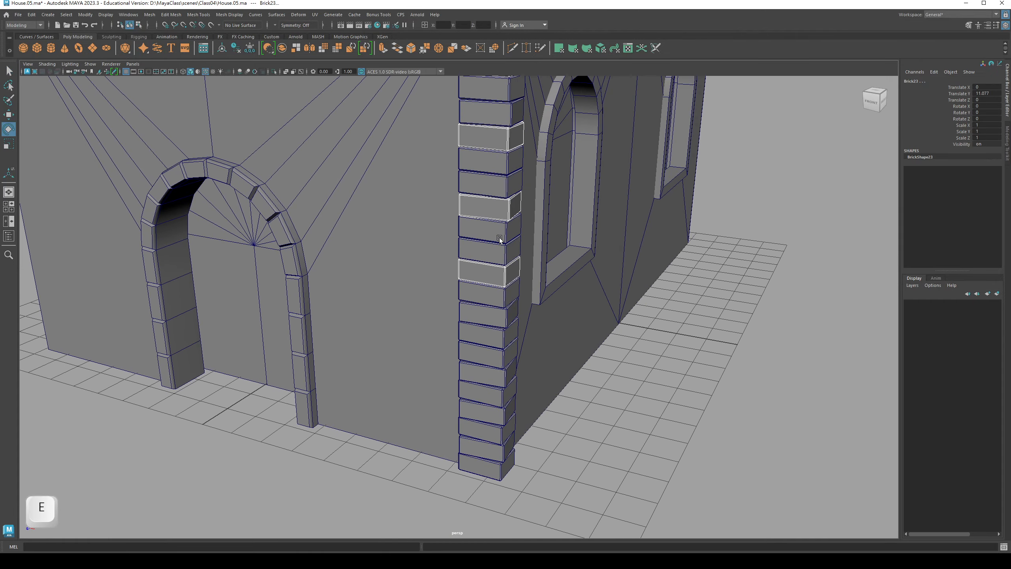
{"action": "left_click_drag", "start_coordinate": [505, 223], "coordinate": [481, 255], "text": "alt"}
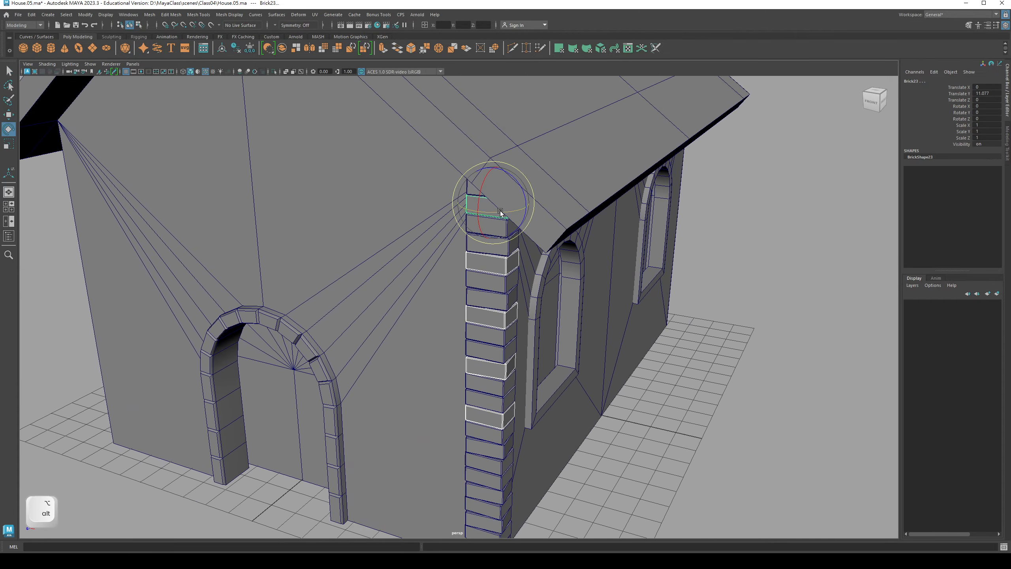
{"action": "left_click_drag", "start_coordinate": [500, 212], "coordinate": [479, 261]}
{"action": "key", "text": "w"}
{"action": "key", "text": "q"}
{"action": "left_click", "coordinate": [699, 405]}
Shift Brick15 slightly out of the column, to Translate X 0.038 and Translate Z 0.067, and deselect it
{"action": "left_click", "coordinate": [471, 387]}
{"action": "key", "text": "e"}
{"action": "key", "text": "w"}
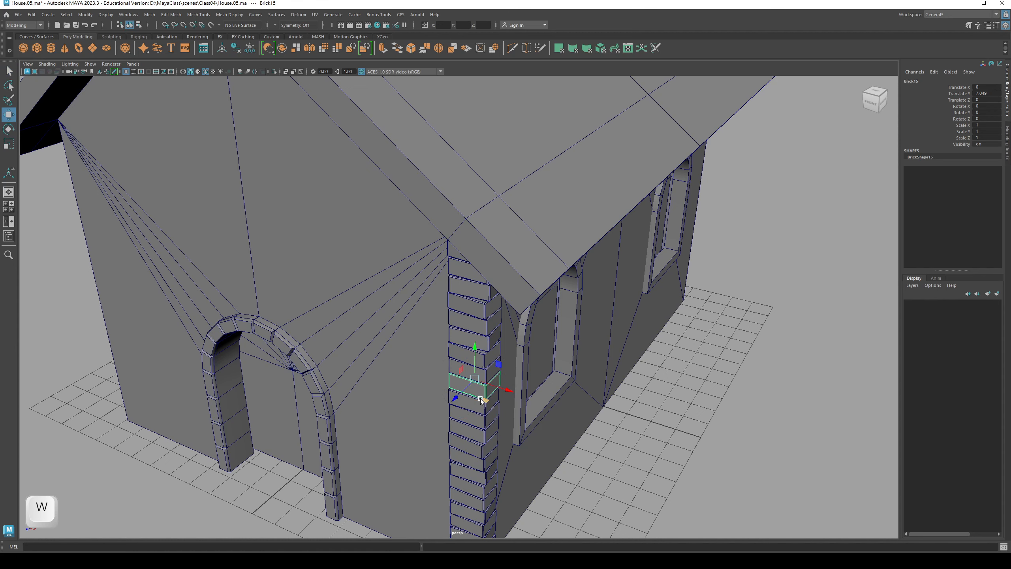
{"action": "left_click_drag", "start_coordinate": [485, 400], "coordinate": [498, 383]}
{"action": "key", "text": "q"}
{"action": "right_click_drag", "start_coordinate": [498, 383], "coordinate": [512, 366], "text": "alt"}
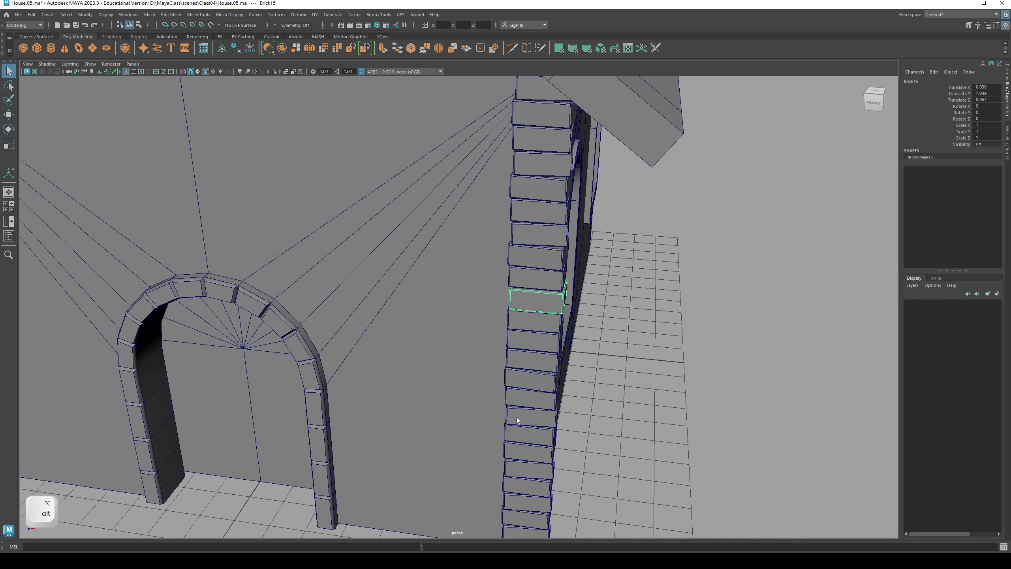
{"action": "left_click_drag", "start_coordinate": [544, 424], "coordinate": [380, 281], "text": "alt"}
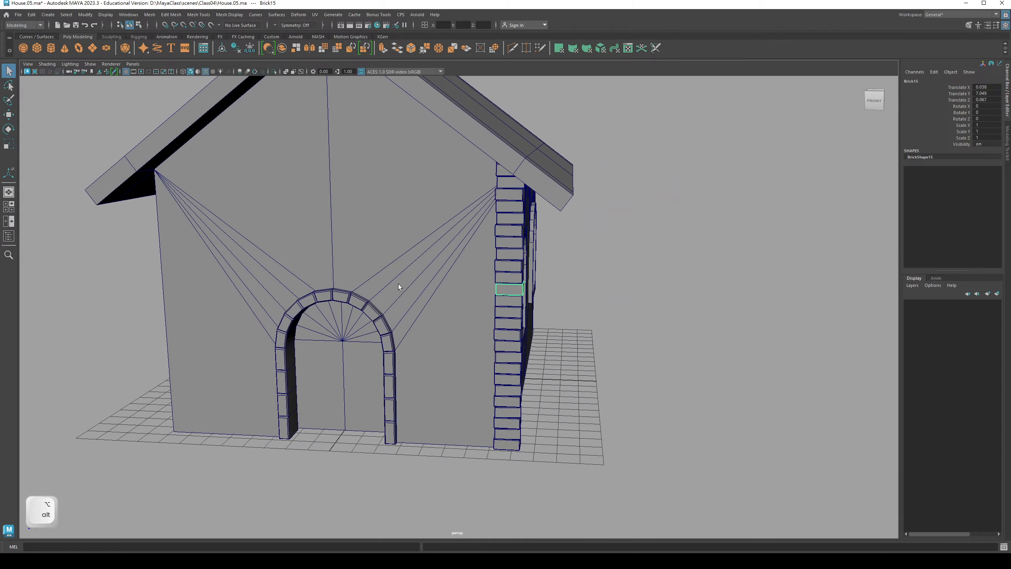
{"action": "left_click", "coordinate": [662, 275]}
Hide the wireframe overlay on the shaded model and examine the house and its brick corner from several sides
{"action": "left_click_drag", "start_coordinate": [662, 275], "coordinate": [593, 269], "text": "alt"}
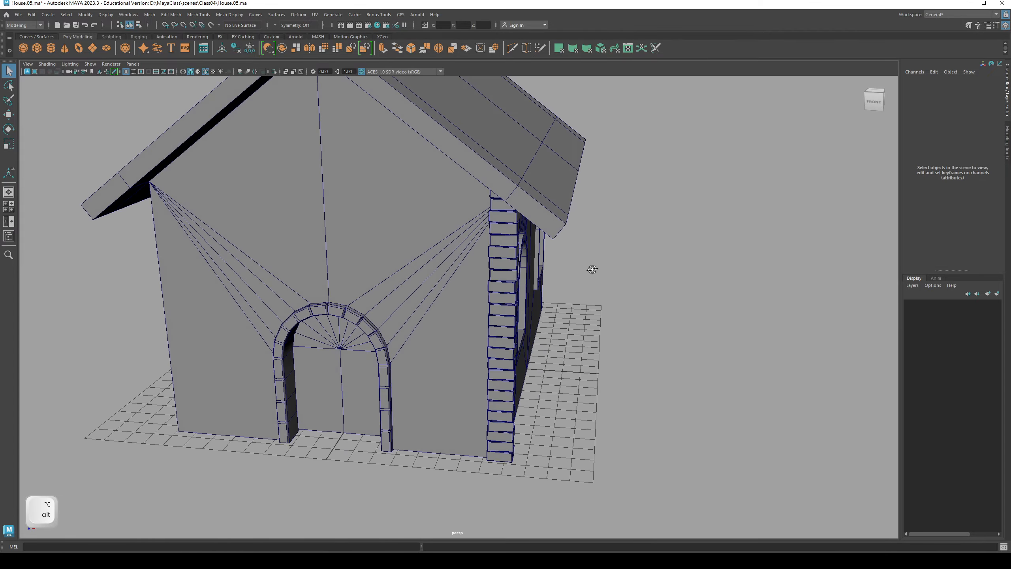
{"action": "left_click", "coordinate": [205, 72]}
{"action": "mouse_move", "coordinate": [422, 190]}
{"action": "left_mouse_down", "text": "alt"}
{"action": "mouse_move", "coordinate": [411, 243]}
{"action": "mouse_move", "coordinate": [387, 242]}
{"action": "mouse_move", "coordinate": [328, 184]}
{"action": "left_mouse_up", "text": "alt"}
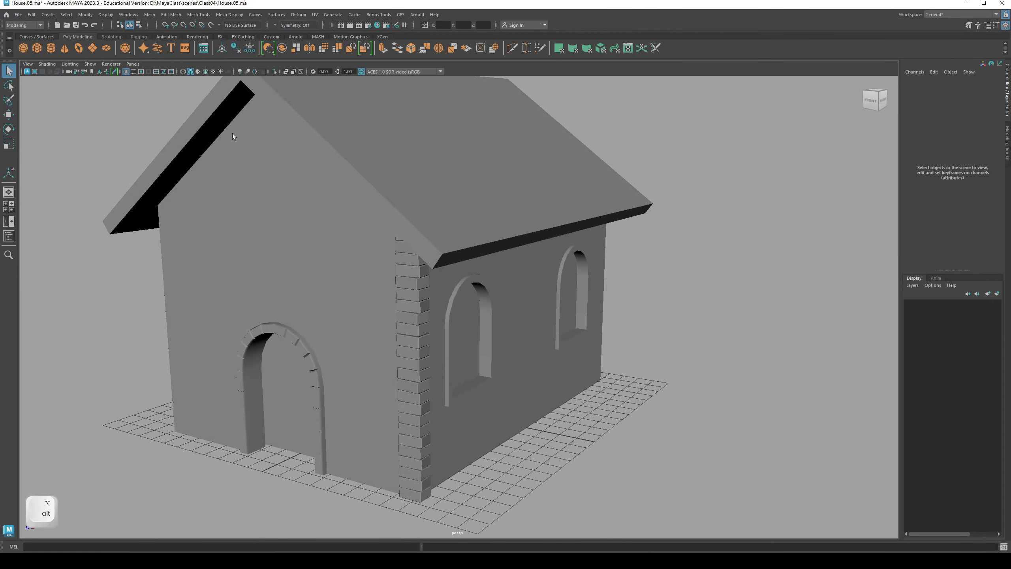
{"action": "left_click_drag", "start_coordinate": [326, 242], "coordinate": [151, 64], "text": "alt"}
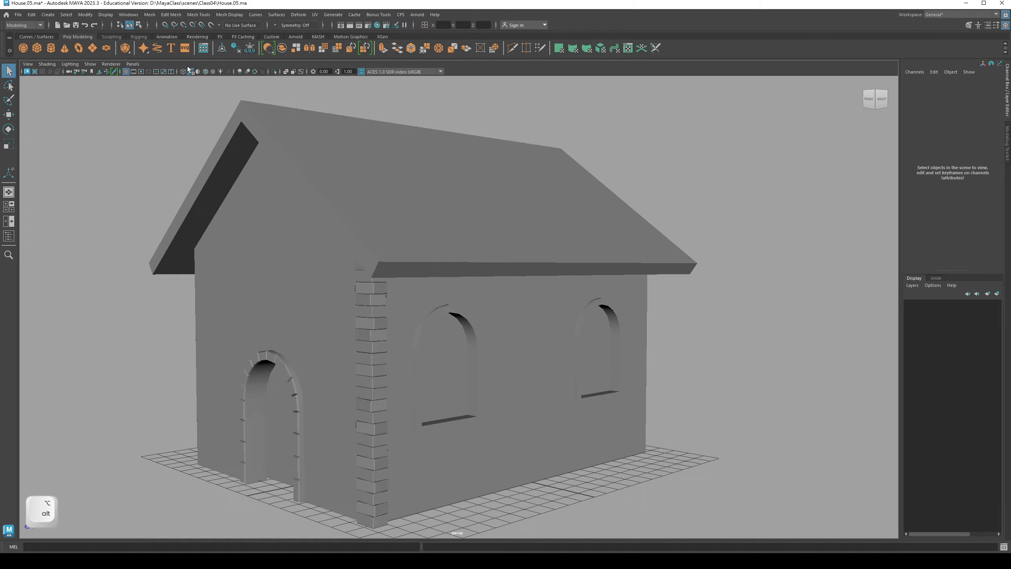
{"action": "left_click_drag", "start_coordinate": [326, 134], "coordinate": [333, 188], "text": "alt"}
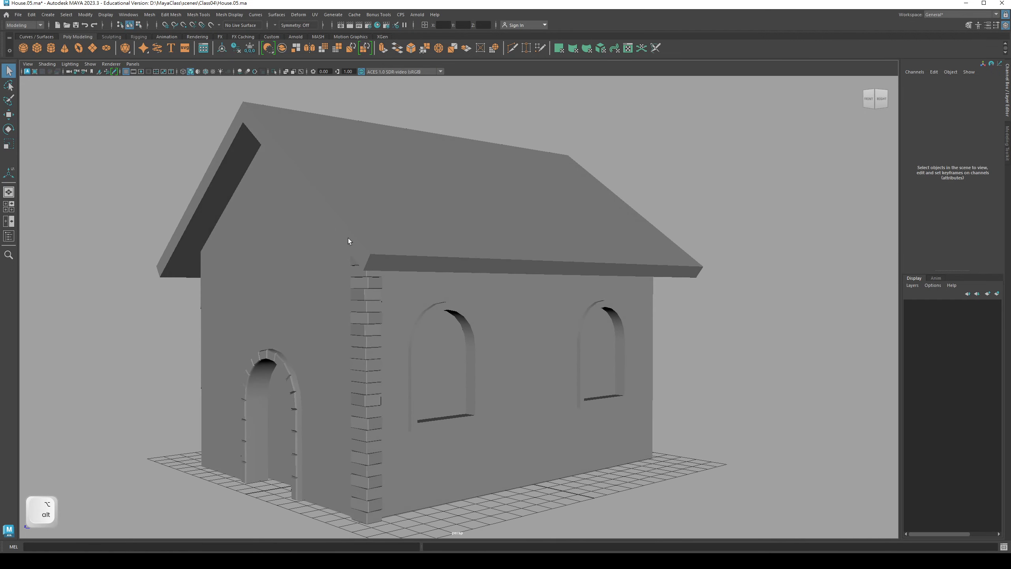
{"action": "left_click_drag", "start_coordinate": [348, 241], "coordinate": [422, 312], "text": "alt"}
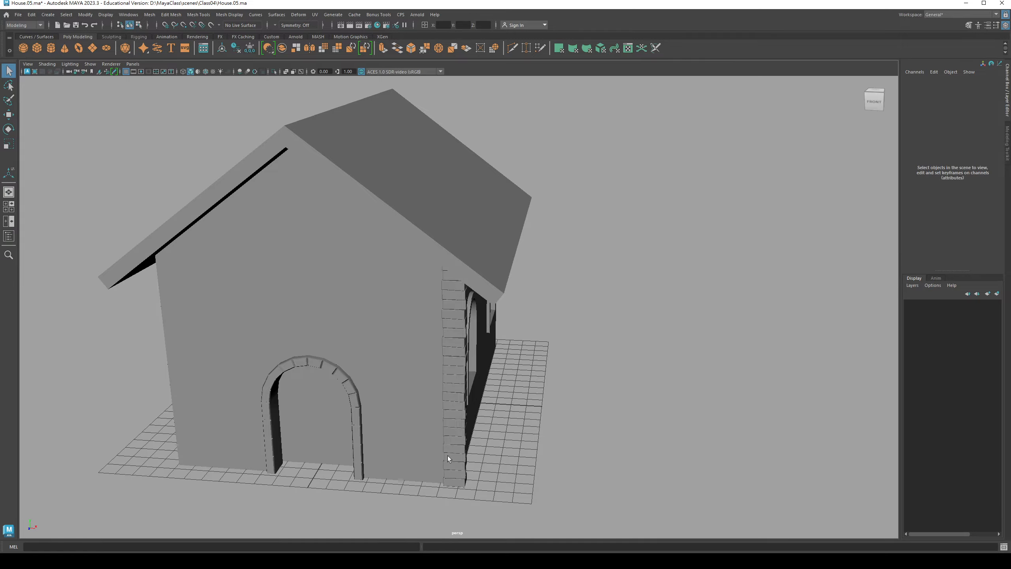
{"action": "left_click_drag", "start_coordinate": [448, 457], "coordinate": [618, 352], "text": "alt"}
{"action": "scroll", "coordinate": [530, 408], "scroll_direction": "up", "scroll_amount": 3}
{"action": "scroll", "coordinate": [530, 409], "scroll_direction": "down", "scroll_amount": 3}
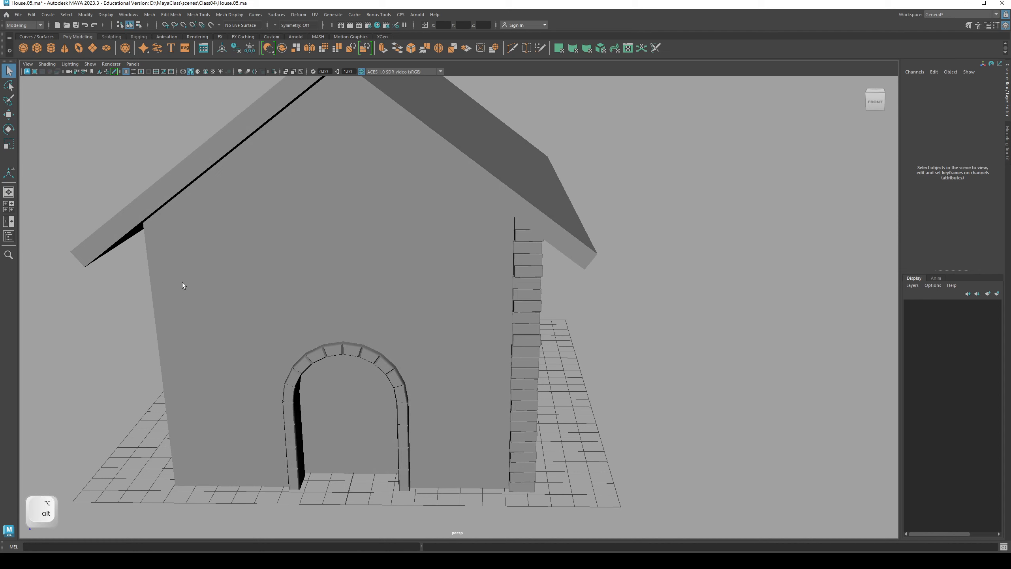
Open the Outliner, enlarge it to show the full brick list, and select Brick01 through Brick26
{"action": "left_click", "coordinate": [127, 14]}
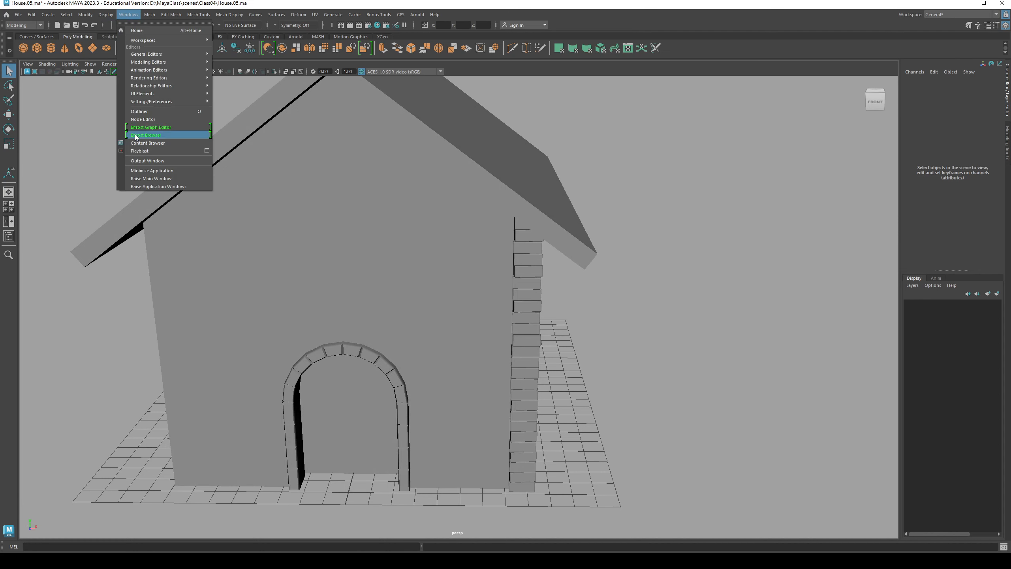
{"action": "left_click", "coordinate": [139, 112]}
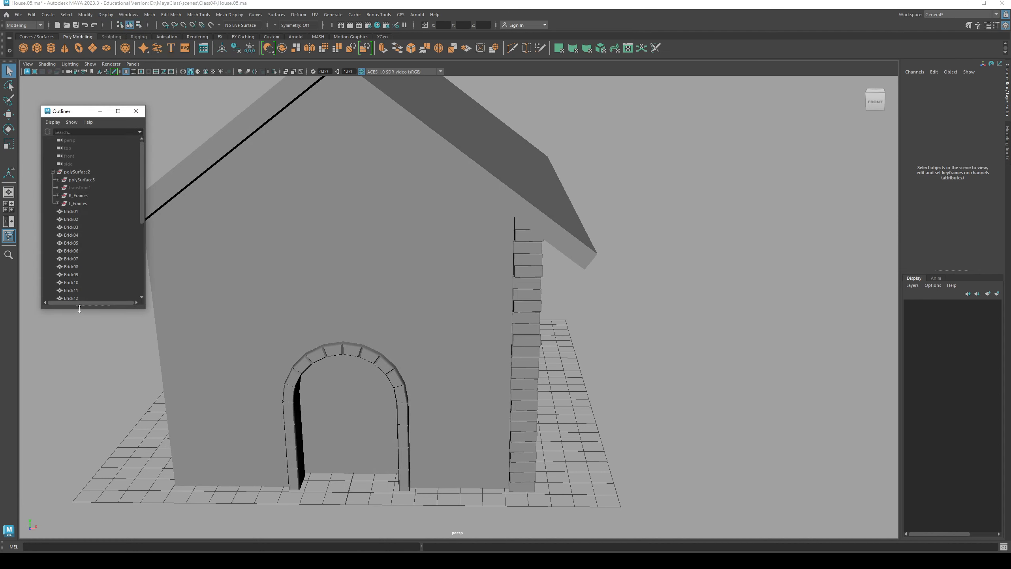
{"action": "left_click_drag", "start_coordinate": [80, 307], "coordinate": [80, 438]}
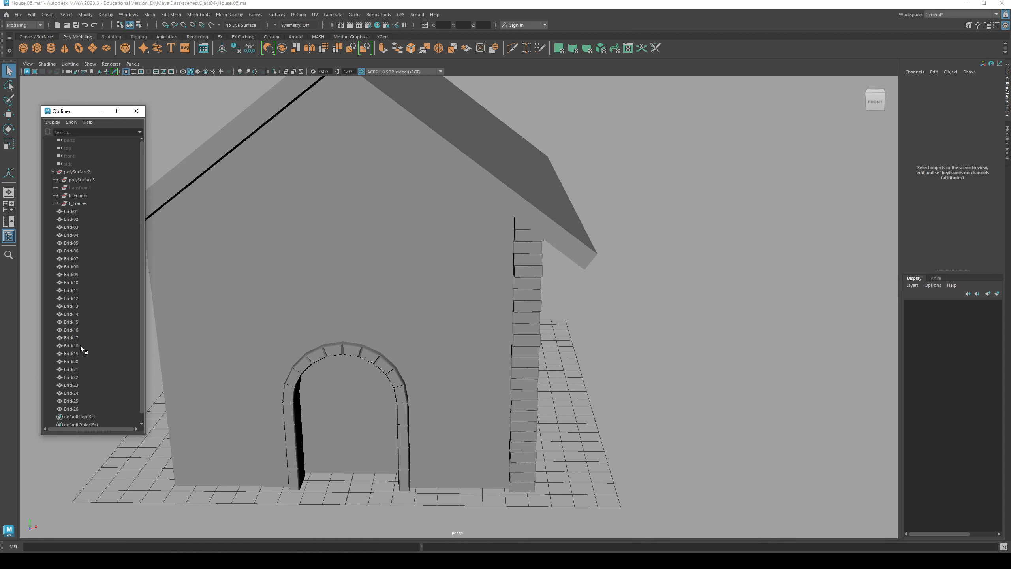
{"action": "left_click", "coordinate": [74, 211]}
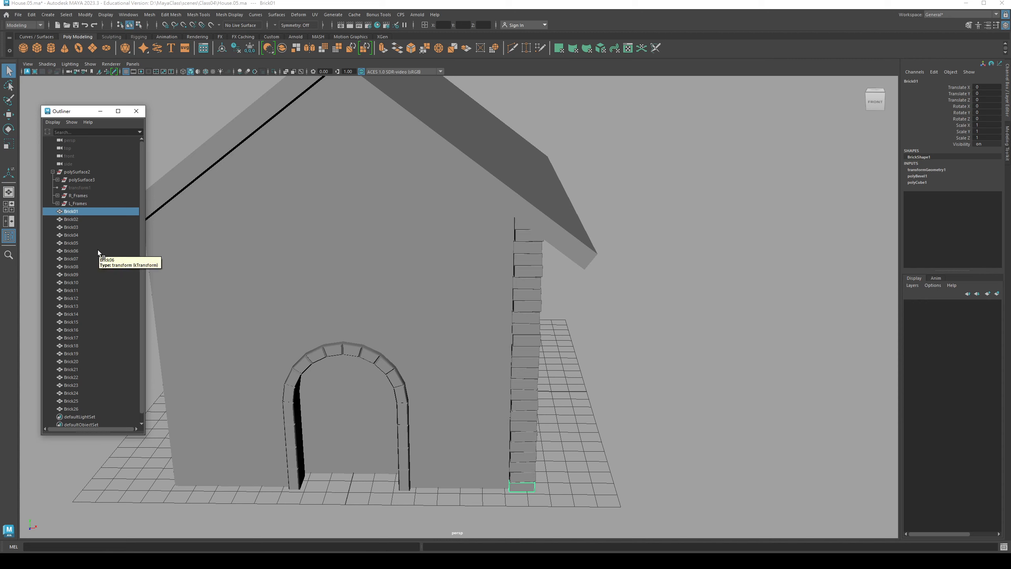
{"action": "scroll", "coordinate": [104, 222], "scroll_direction": "down", "scroll_amount": 1}
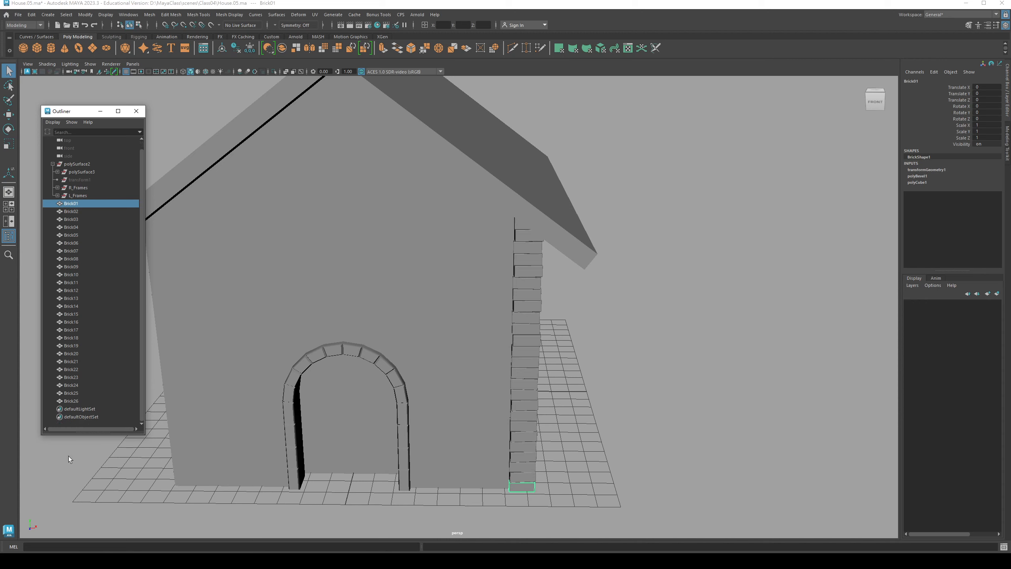
{"action": "key", "text": "shift"}
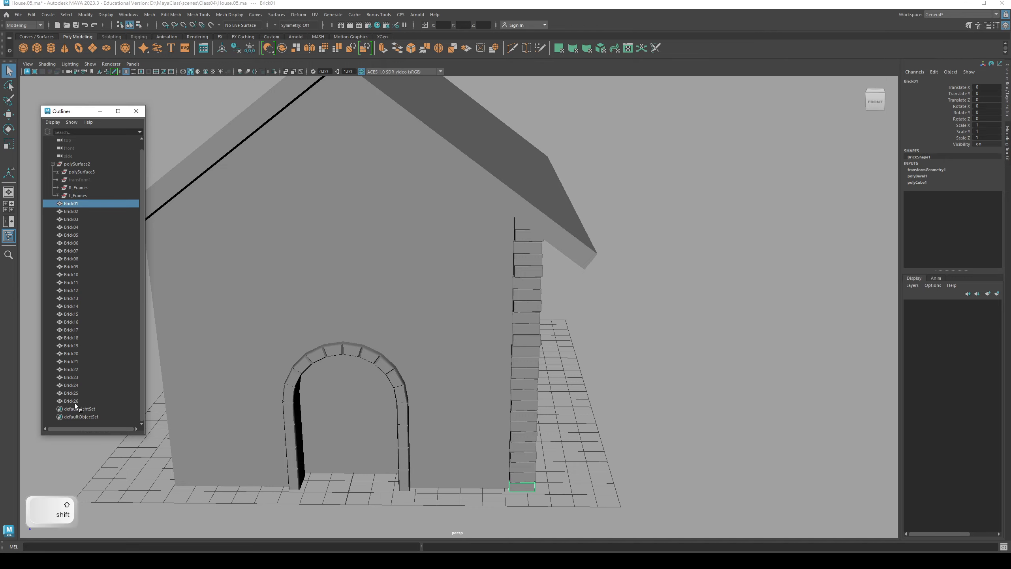
{"action": "left_click", "coordinate": [74, 402], "text": "shift"}
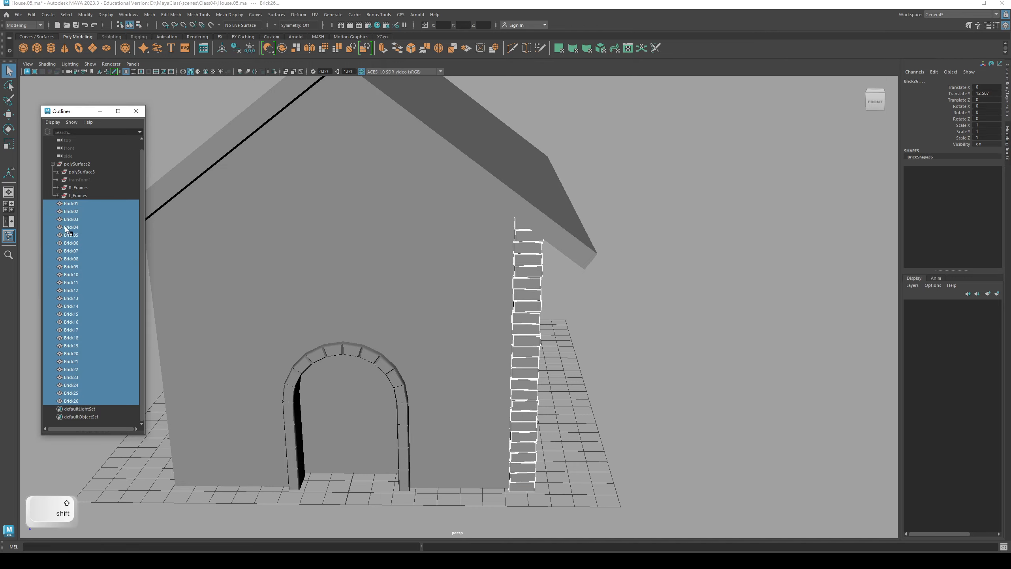
Switch to wireframe display, group the selected bricks and name the group Bricks01
{"action": "key", "text": "4"}
{"action": "left_click_drag", "start_coordinate": [475, 304], "coordinate": [373, 305], "text": "alt"}
{"action": "key", "text": "ctrl+g"}
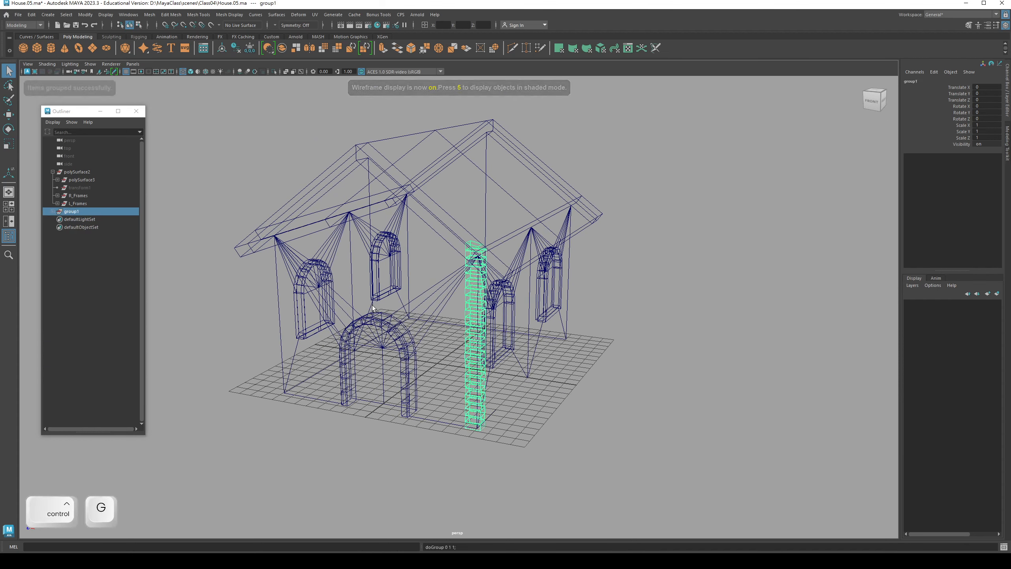
{"action": "left_click_drag", "start_coordinate": [491, 244], "coordinate": [273, 280], "text": "alt"}
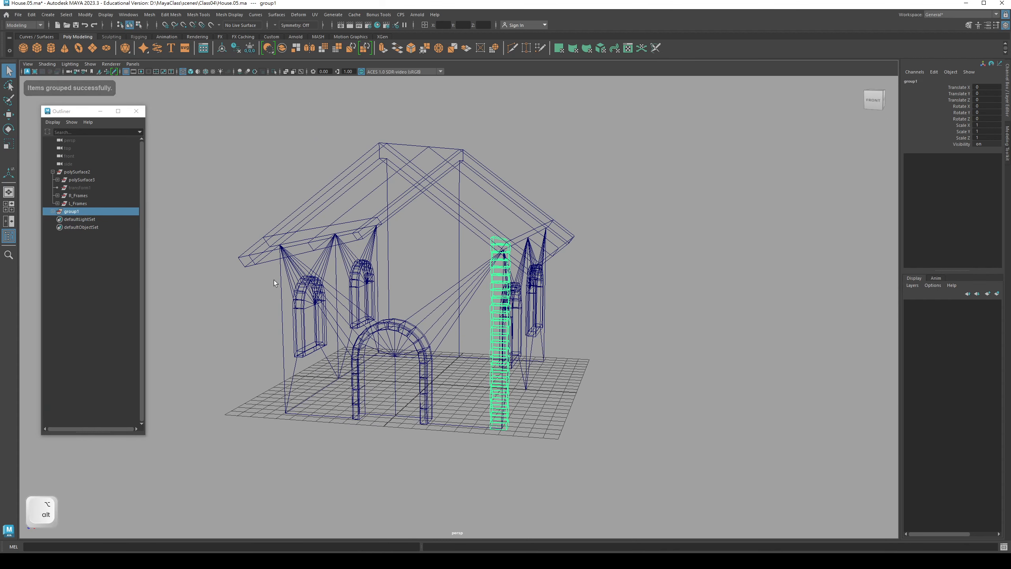
{"action": "double_click", "coordinate": [75, 211]}
{"action": "type", "text": "B"}
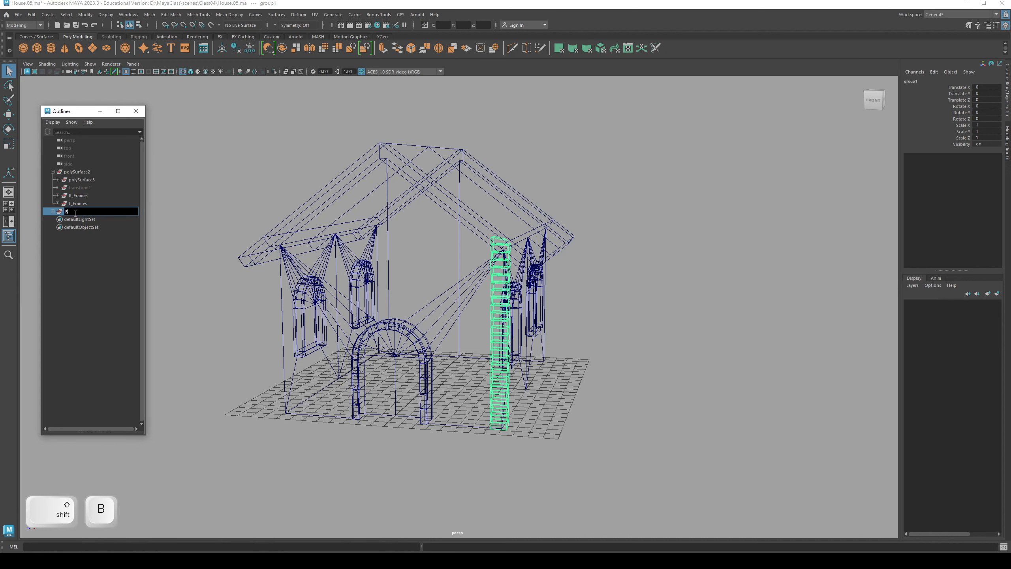
{"action": "type", "text": "ricks01"}
{"action": "key", "text": "Return"}
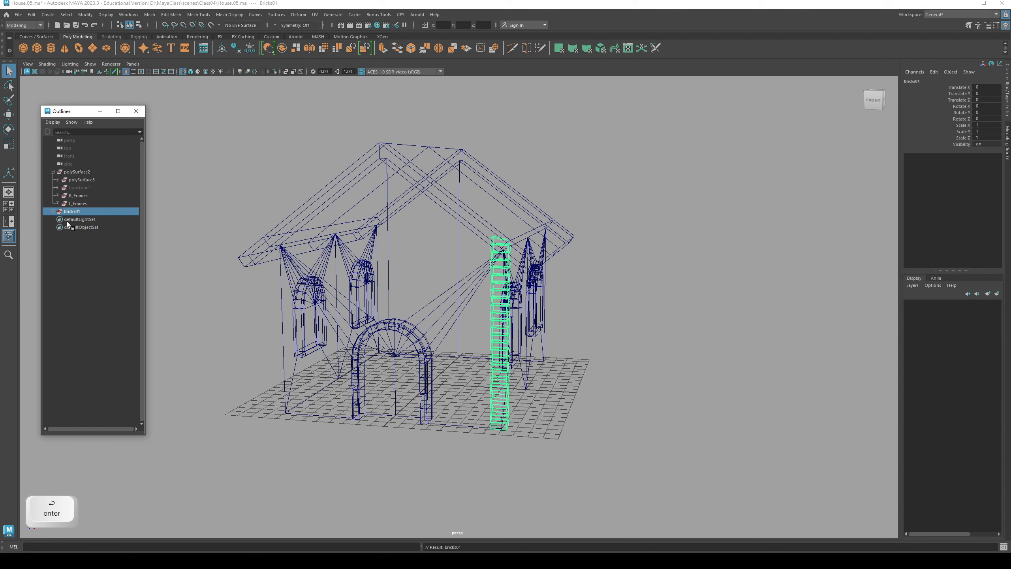
Rename the brick group as BricksGRP_01
{"action": "double_click", "coordinate": [78, 212]}
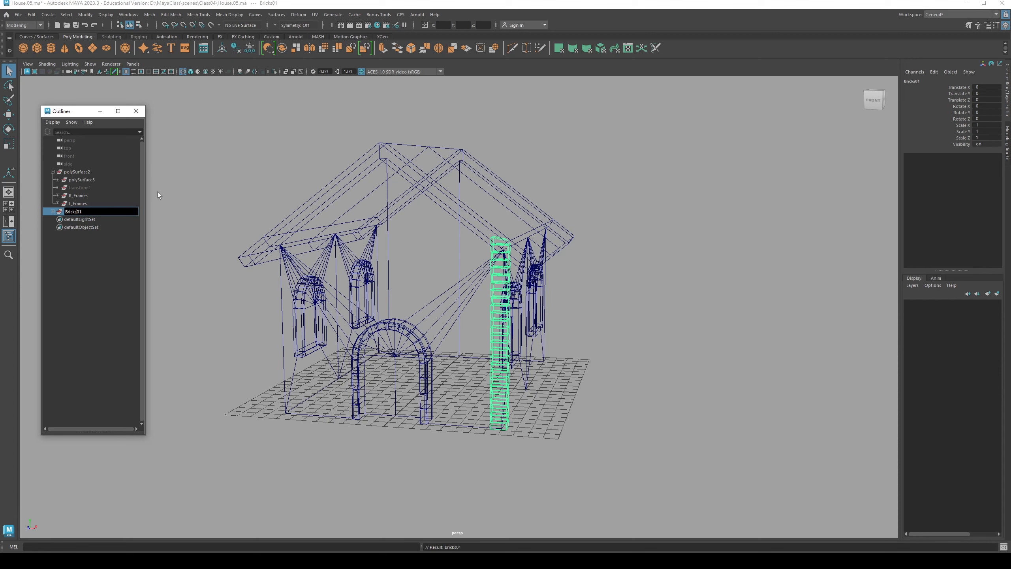
{"action": "type", "text": "GRP"}
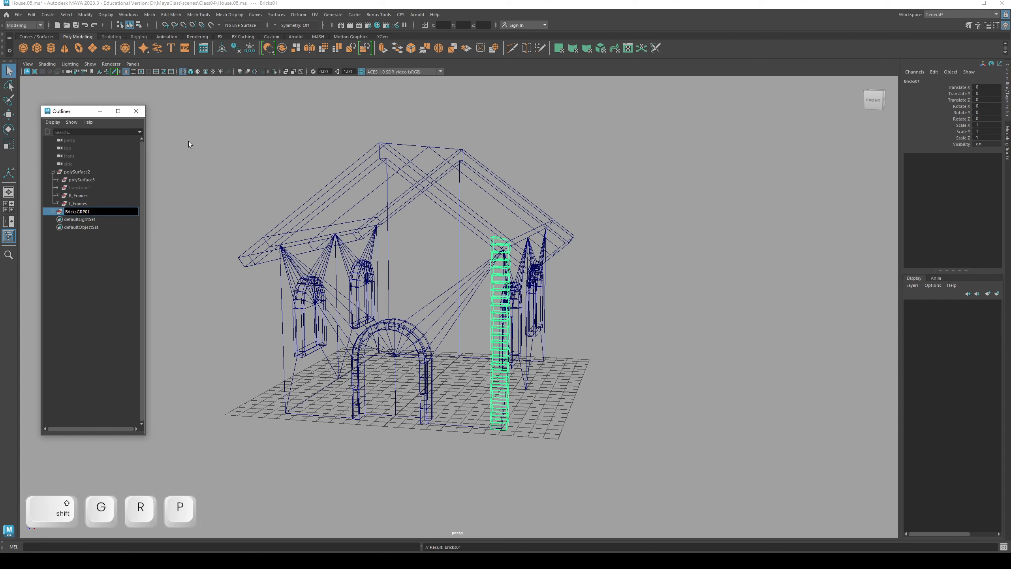
{"action": "type", "text": "_"}
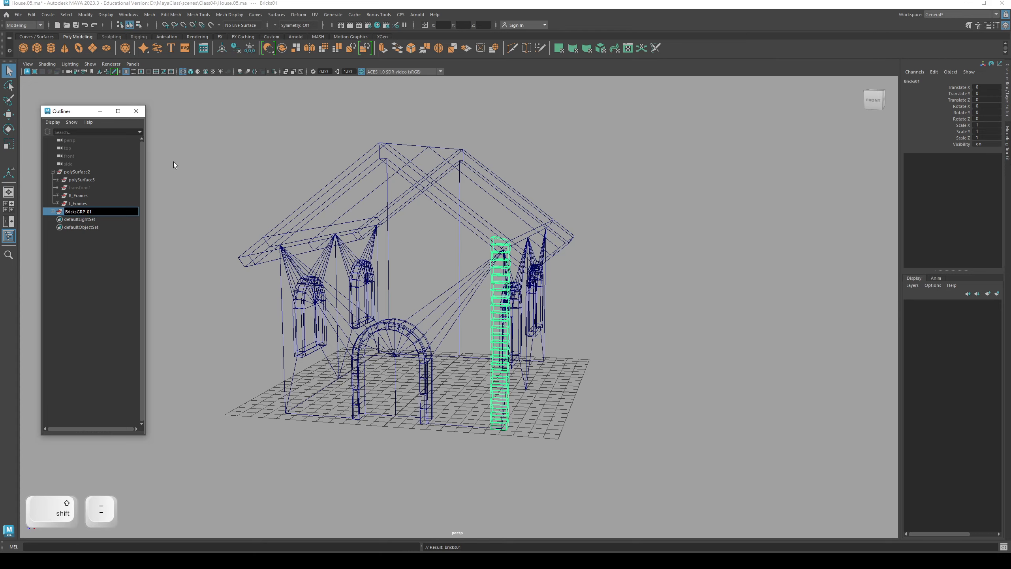
{"action": "key", "text": "Return"}
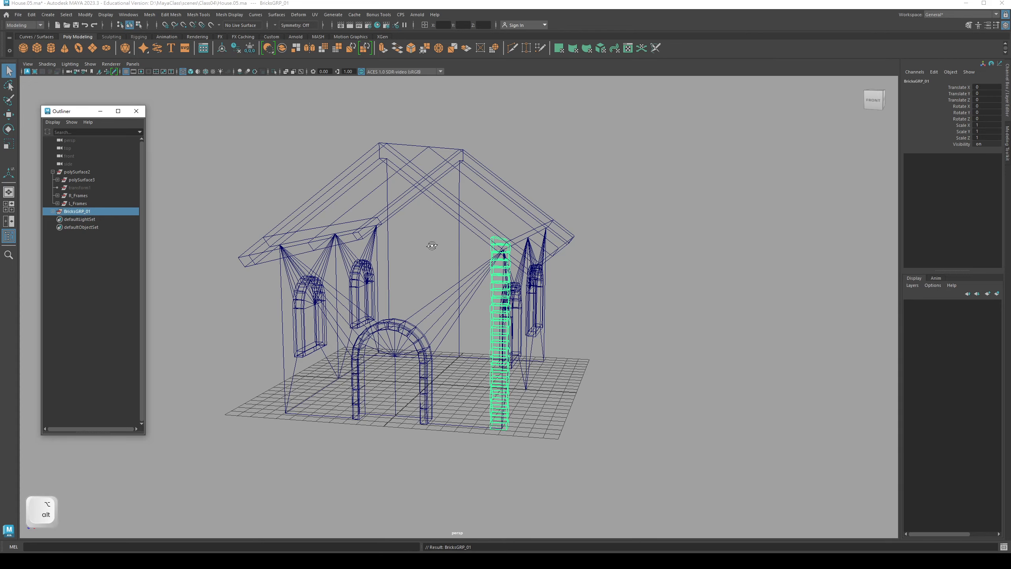
Return to shaded display and examine the house's bare and bricked corners from both sides
{"action": "key", "text": "w"}
{"action": "mouse_move", "coordinate": [431, 244]}
{"action": "left_mouse_down", "text": "alt"}
{"action": "mouse_move", "coordinate": [450, 283]}
{"action": "mouse_move", "coordinate": [468, 269]}
{"action": "mouse_move", "coordinate": [456, 266]}
{"action": "mouse_move", "coordinate": [463, 283]}
{"action": "mouse_move", "coordinate": [436, 290]}
{"action": "mouse_move", "coordinate": [518, 286]}
{"action": "mouse_move", "coordinate": [455, 285]}
{"action": "mouse_move", "coordinate": [477, 276]}
{"action": "mouse_move", "coordinate": [497, 296]}
{"action": "mouse_move", "coordinate": [394, 318]}
{"action": "left_mouse_up", "text": "alt"}
{"action": "key", "text": "5"}
{"action": "key", "text": "q"}
{"action": "left_click", "coordinate": [393, 318]}
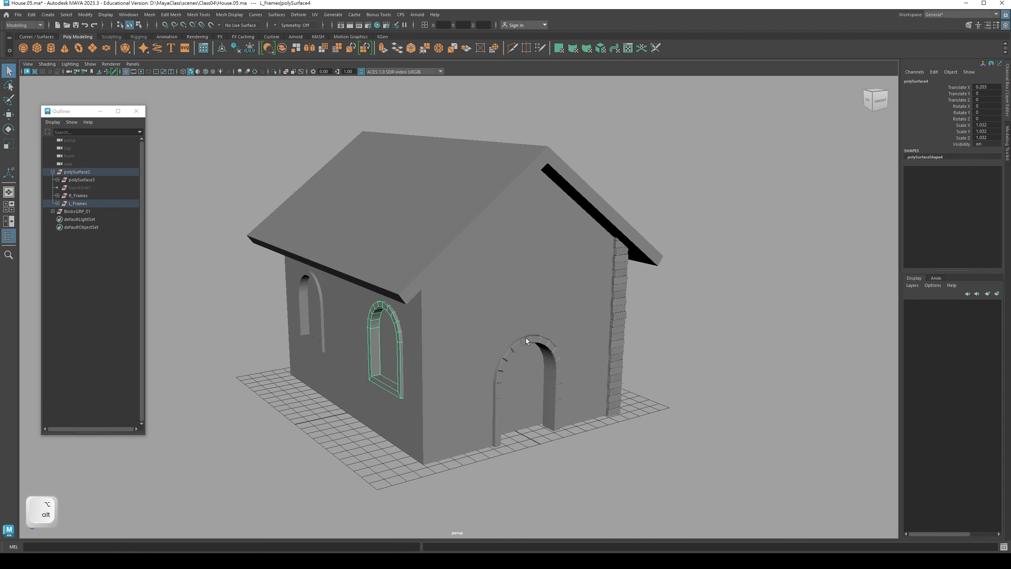
{"action": "left_click_drag", "start_coordinate": [526, 338], "coordinate": [444, 331], "text": "alt"}
Select the BricksGRP_01 group and duplicate it in place
{"action": "left_click", "coordinate": [78, 211]}
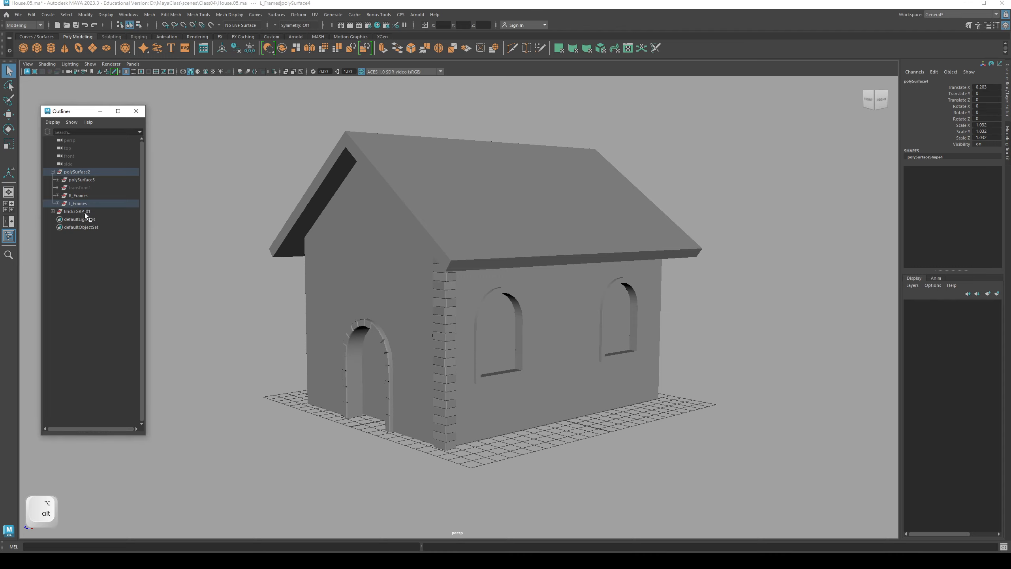
{"action": "left_click_drag", "start_coordinate": [517, 403], "coordinate": [604, 410], "text": "alt"}
{"action": "key", "text": "w"}
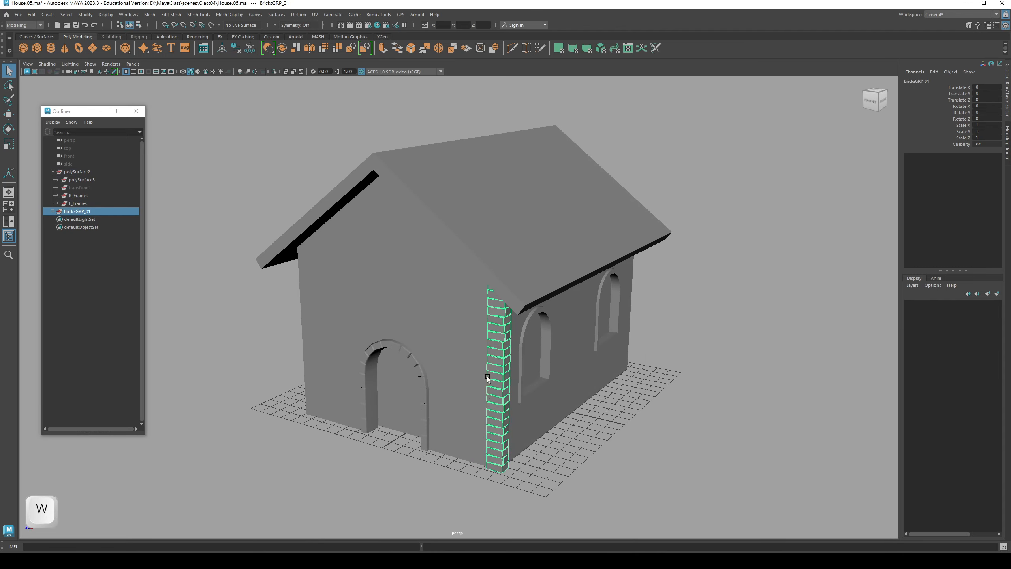
{"action": "left_click_drag", "start_coordinate": [439, 378], "coordinate": [502, 379], "text": "alt"}
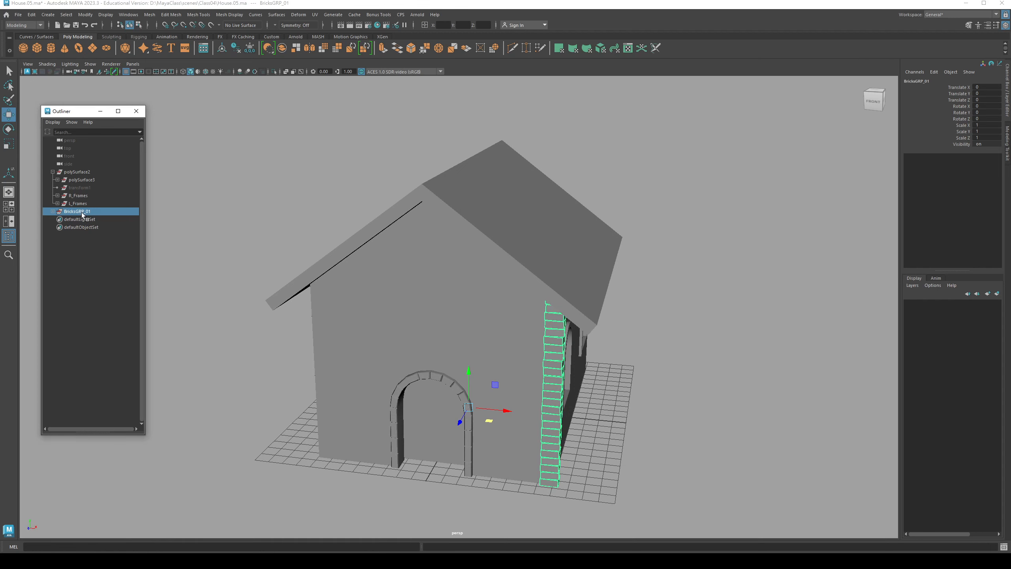
{"action": "key", "text": "ctrl+d"}
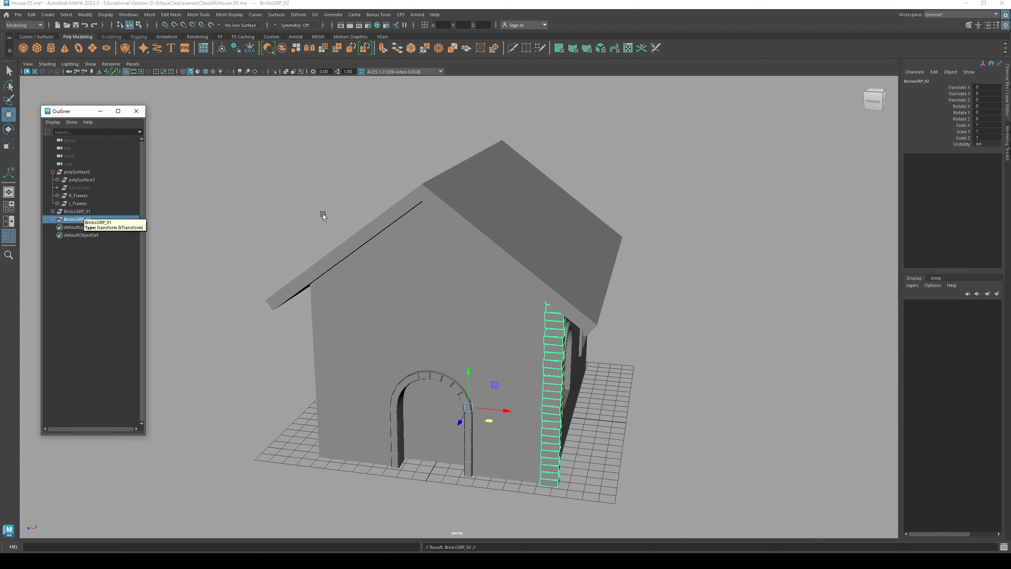
Mirror the duplicated brick column to the opposite front corner with Scale X -1, check it from below, and deselect it
{"action": "left_click_drag", "start_coordinate": [388, 297], "coordinate": [387, 290], "text": "alt"}
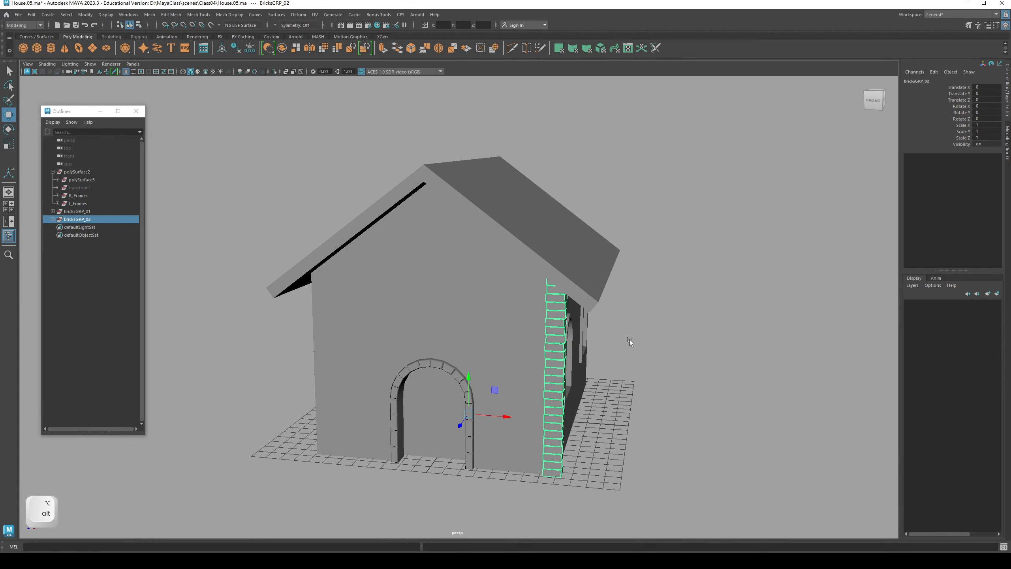
{"action": "left_click", "coordinate": [988, 126]}
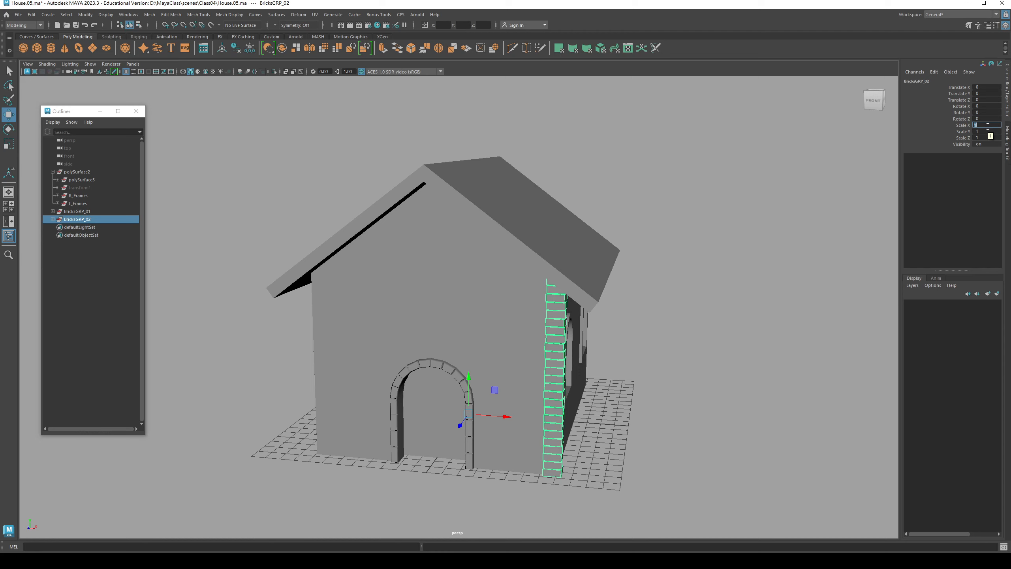
{"action": "type", "text": "-"}
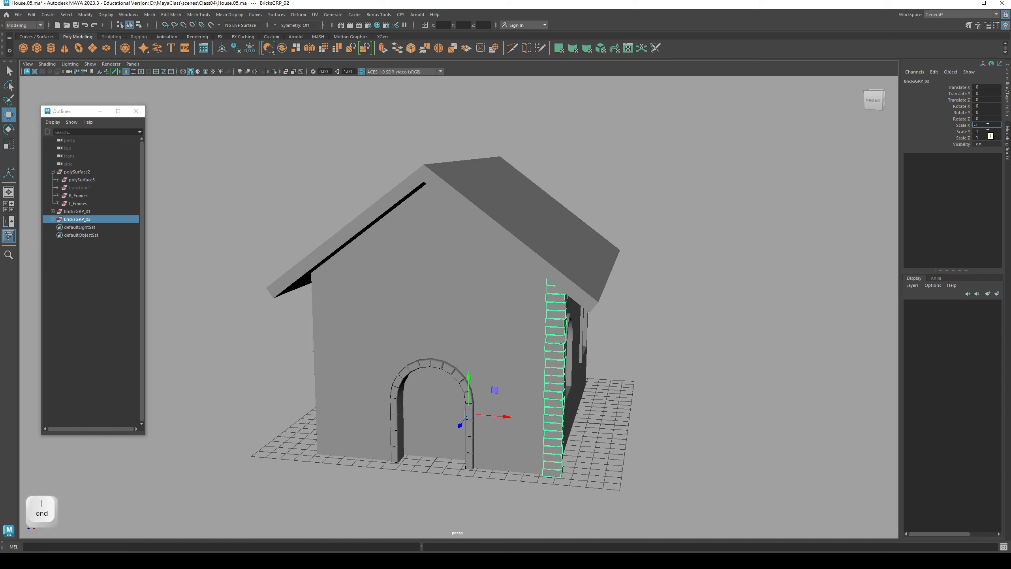
{"action": "key", "text": "Return"}
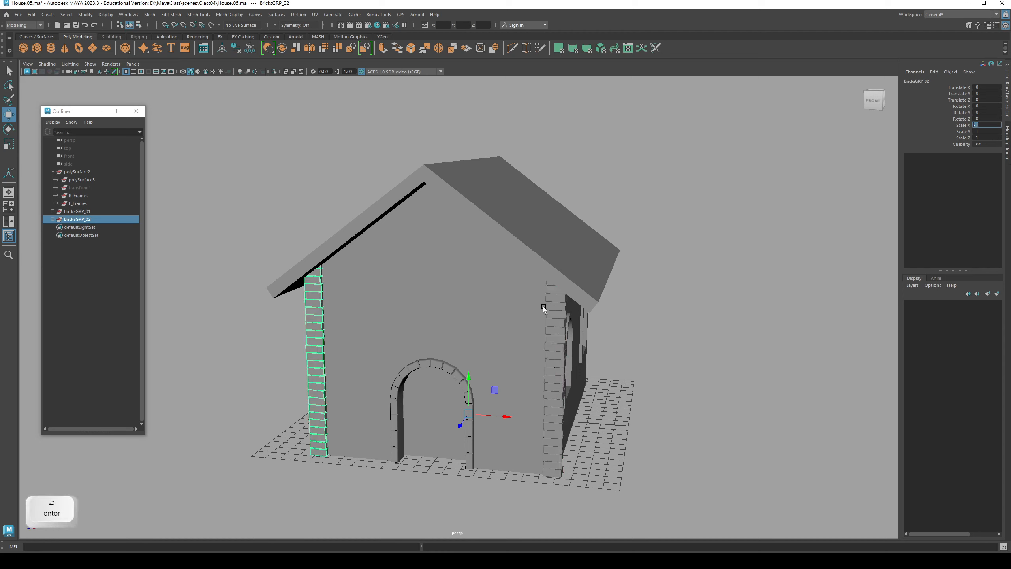
{"action": "left_click_drag", "start_coordinate": [543, 307], "coordinate": [369, 363], "text": "alt"}
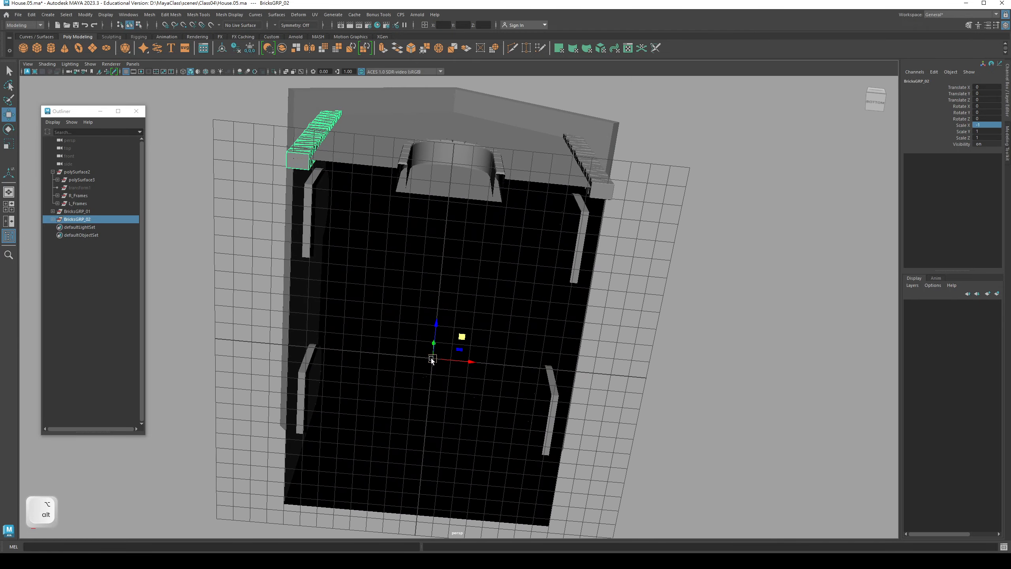
{"action": "left_click_drag", "start_coordinate": [434, 356], "coordinate": [411, 343], "text": "alt"}
{"action": "key", "text": "q"}
{"action": "left_click", "coordinate": [189, 272]}
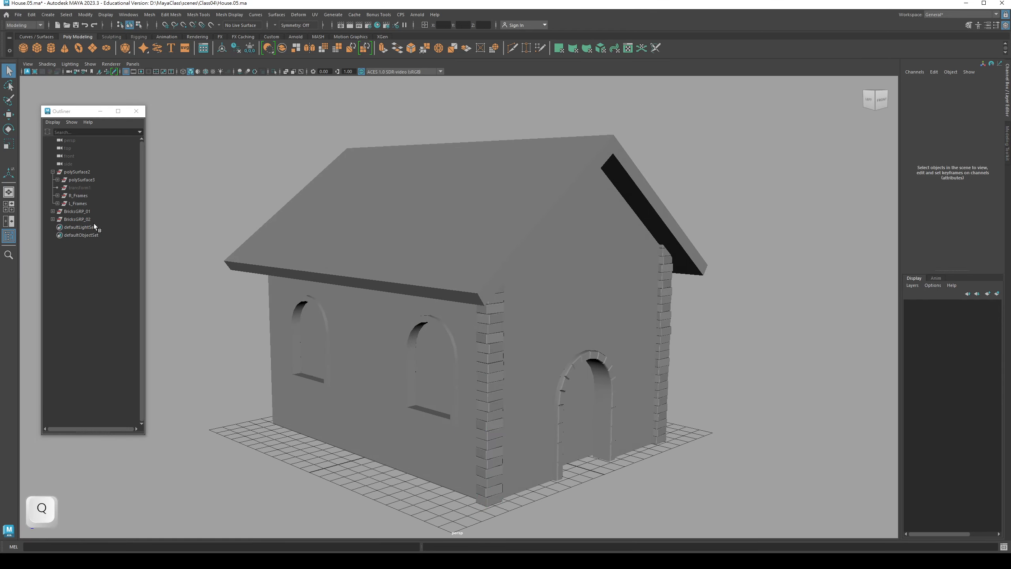
Isolate BricksGRP_02 in the viewport and move its pivot away from the grid's centre to beyond the grid's edge
{"action": "left_click", "coordinate": [93, 222]}
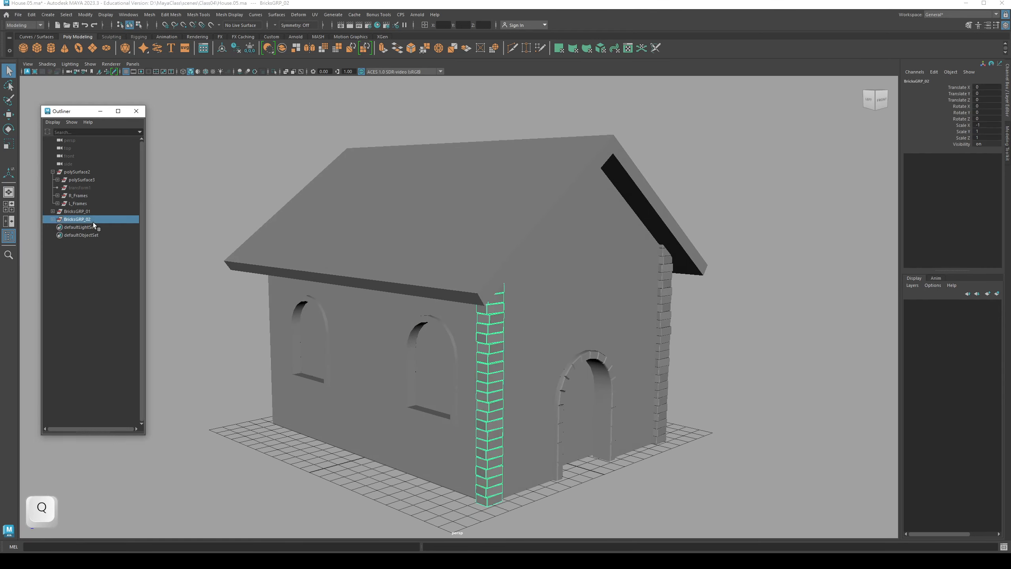
{"action": "left_click", "coordinate": [274, 72]}
{"action": "key", "text": "w"}
{"action": "left_click_drag", "start_coordinate": [352, 301], "coordinate": [358, 332], "text": "alt"}
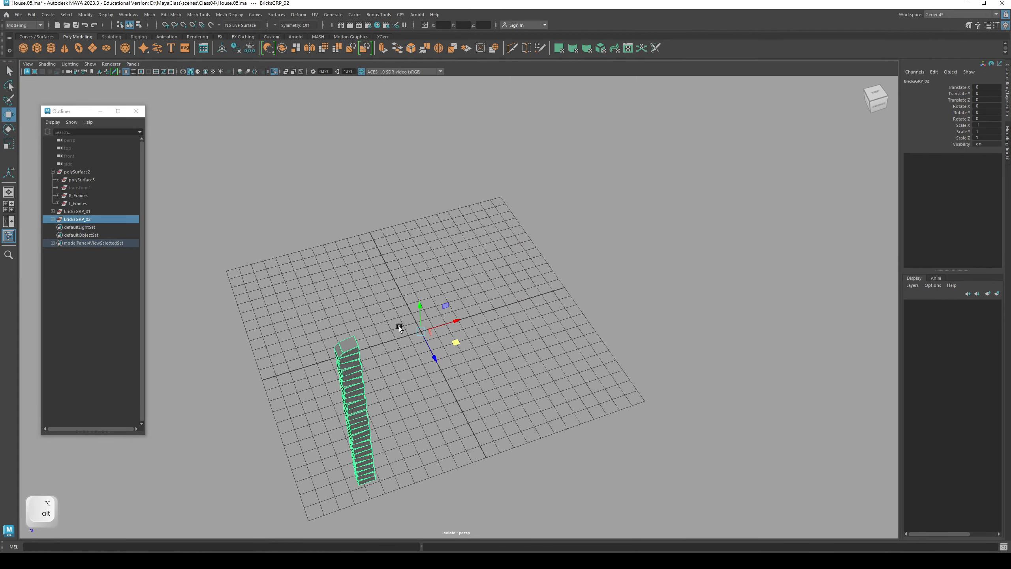
{"action": "key", "text": "d"}
{"action": "left_click_drag", "start_coordinate": [451, 319], "coordinate": [571, 313]}
{"action": "mouse_move", "coordinate": [543, 364]}
{"action": "left_mouse_down", "text": "alt"}
{"action": "mouse_move", "coordinate": [512, 343]}
{"action": "mouse_move", "coordinate": [546, 355]}
{"action": "left_mouse_up", "text": "alt"}
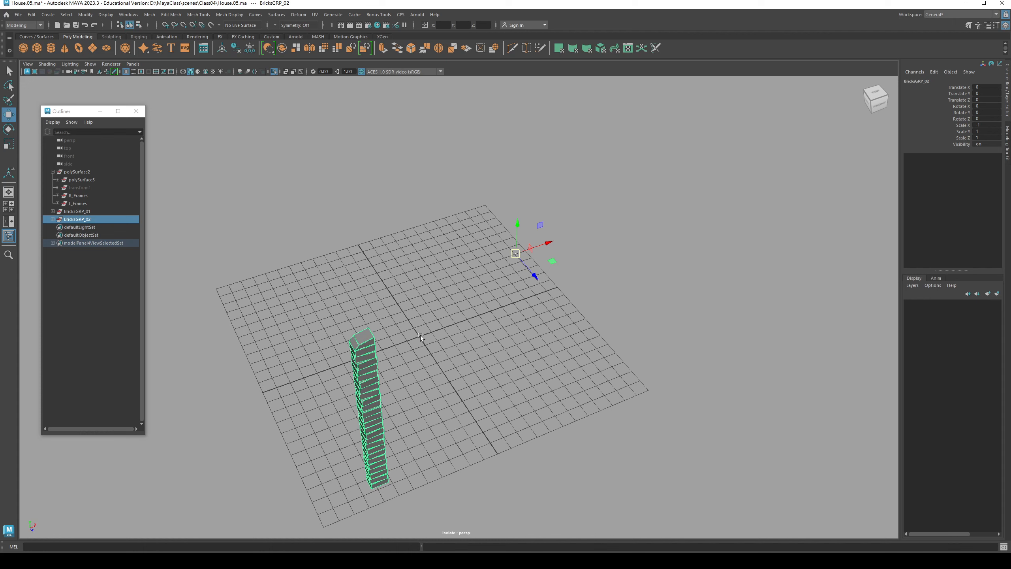
{"action": "middle_click_drag", "start_coordinate": [549, 322], "coordinate": [537, 317], "text": "alt"}
{"action": "left_click_drag", "start_coordinate": [417, 292], "coordinate": [414, 290], "text": "alt"}
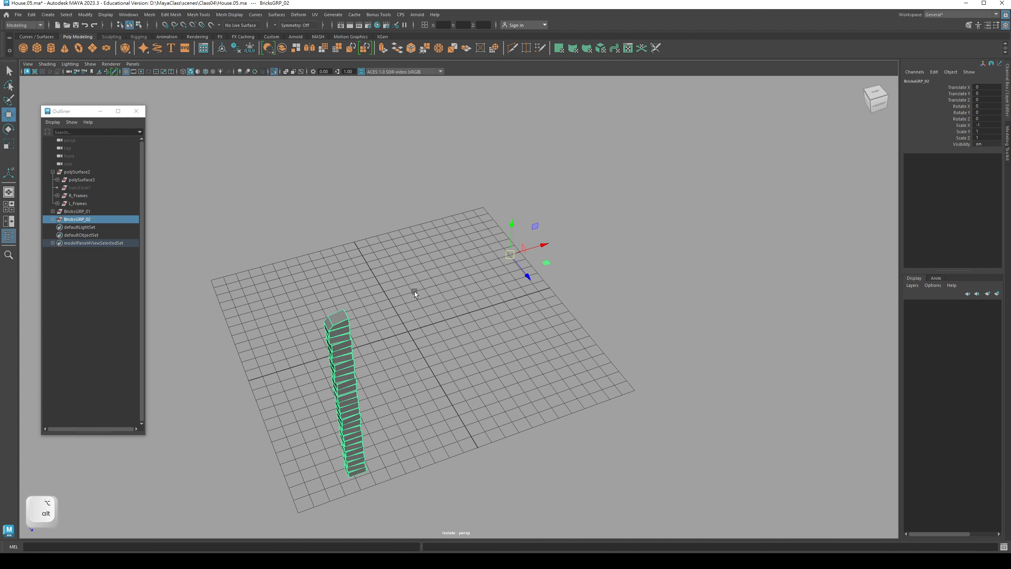
Snap the isolated brick group's pivot back to the grid origin, deselect the group and show the whole house again
{"action": "key", "text": "d"}
{"action": "key", "text": "x"}
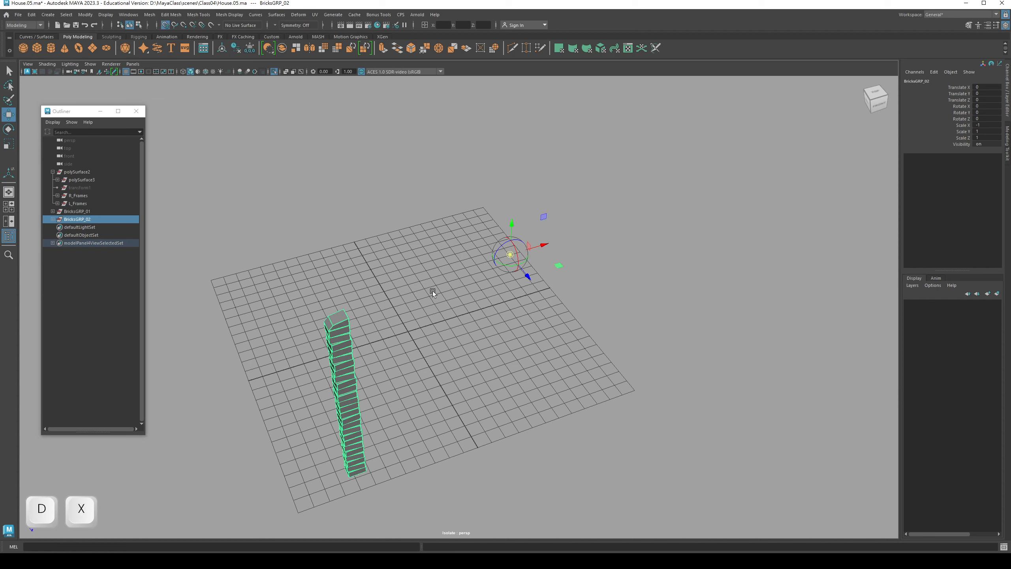
{"action": "left_click_drag", "start_coordinate": [544, 248], "coordinate": [416, 345]}
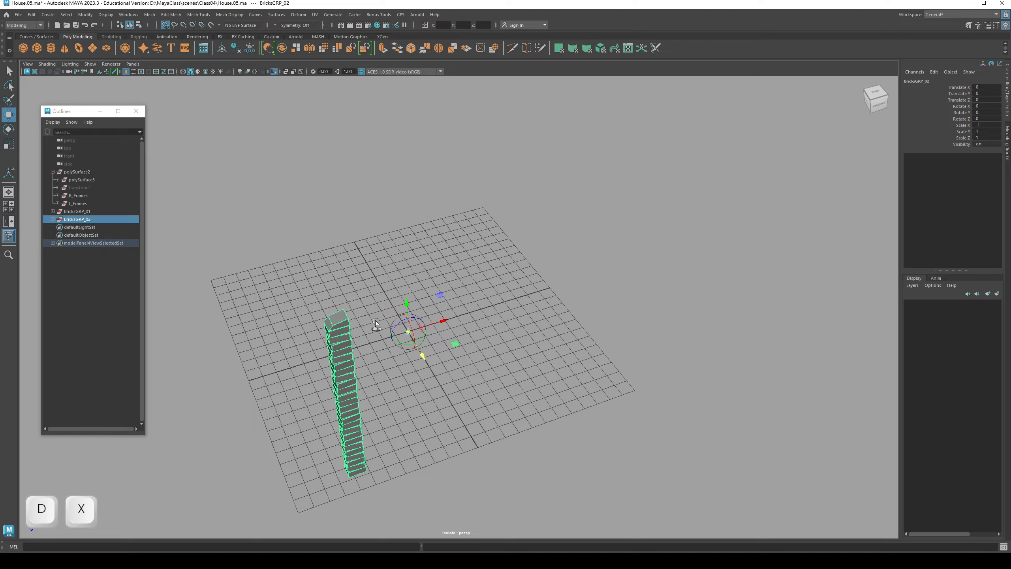
{"action": "left_click_drag", "start_coordinate": [494, 356], "coordinate": [453, 319], "text": "alt"}
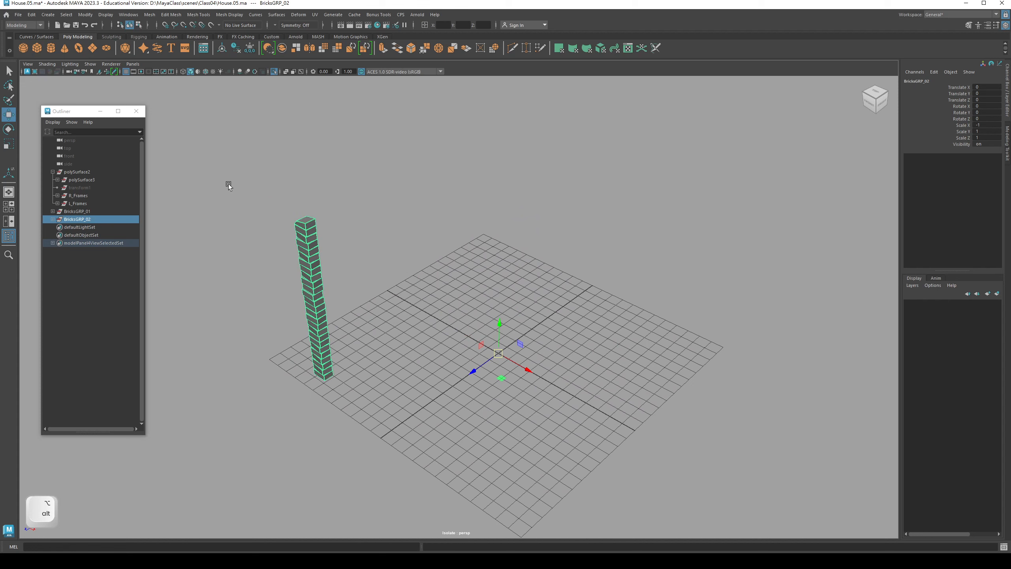
{"action": "left_click", "coordinate": [228, 183]}
{"action": "left_click_drag", "start_coordinate": [284, 141], "coordinate": [266, 93], "text": "alt"}
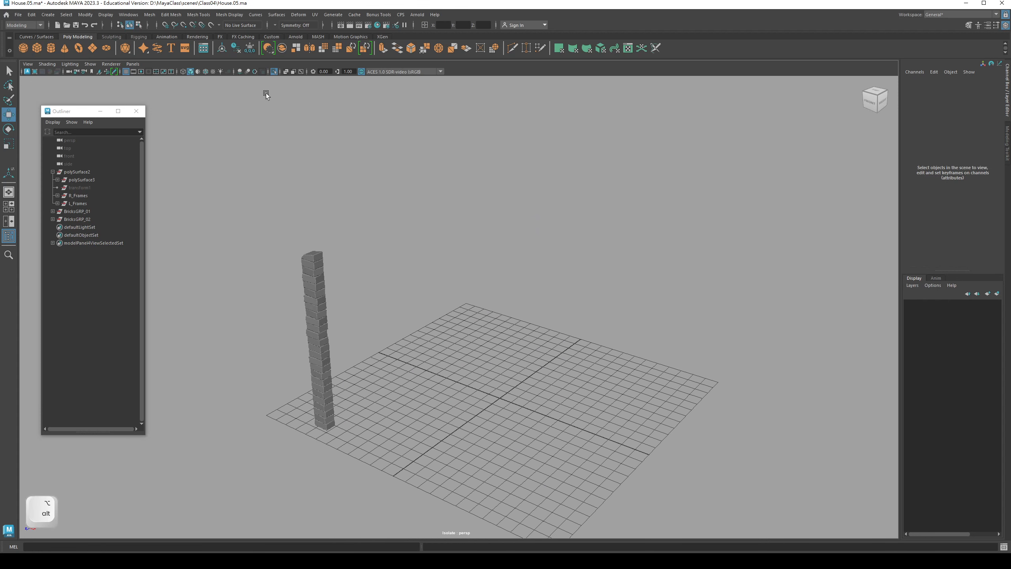
{"action": "left_click", "coordinate": [274, 72]}
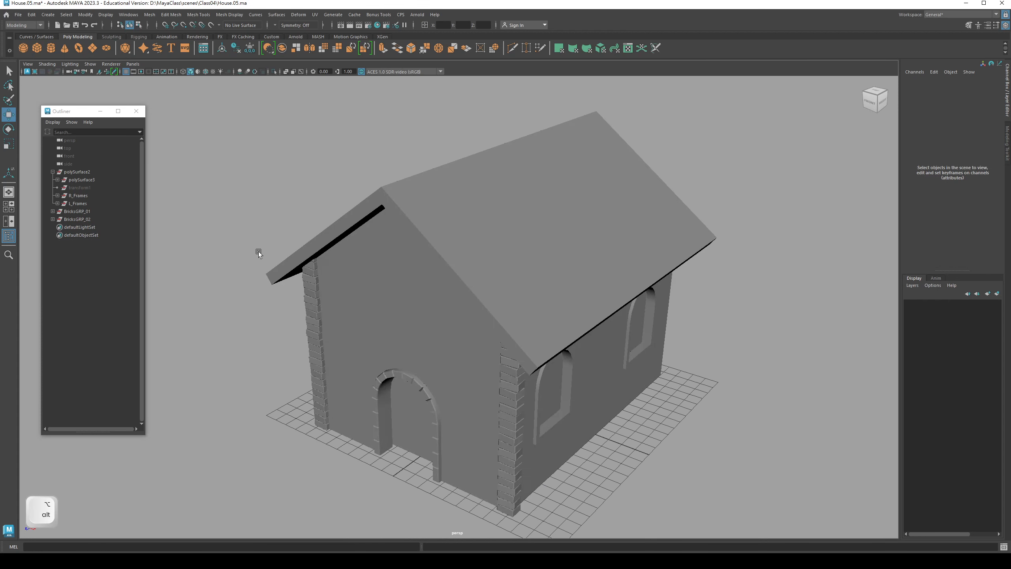
View the side wall with its bare back corner, then select BricksGRP_02 and duplicate it
{"action": "left_click_drag", "start_coordinate": [259, 251], "coordinate": [402, 283], "text": "alt"}
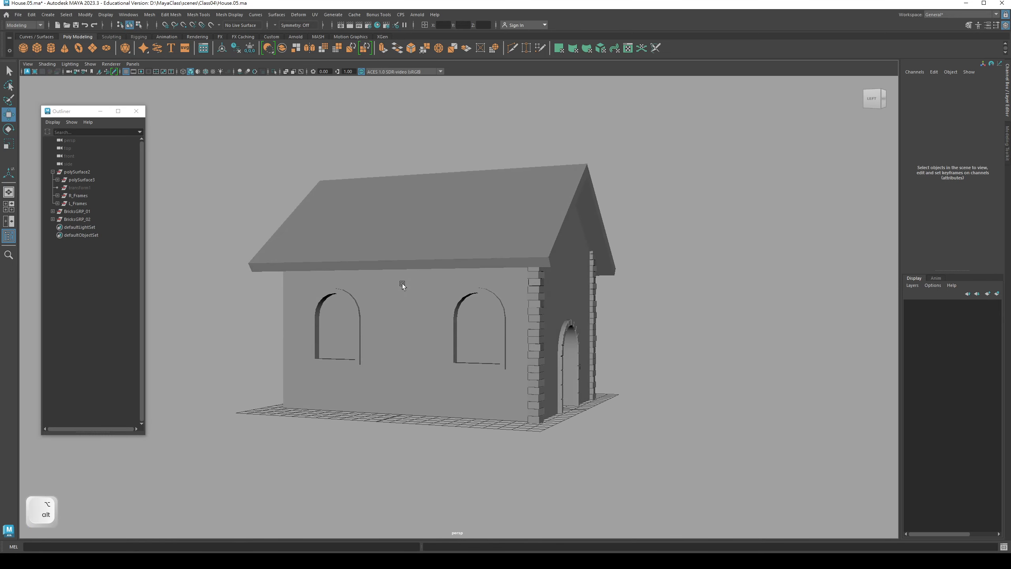
{"action": "key", "text": "q"}
{"action": "left_click_drag", "start_coordinate": [426, 323], "coordinate": [438, 318], "text": "alt"}
{"action": "left_click", "coordinate": [91, 216]}
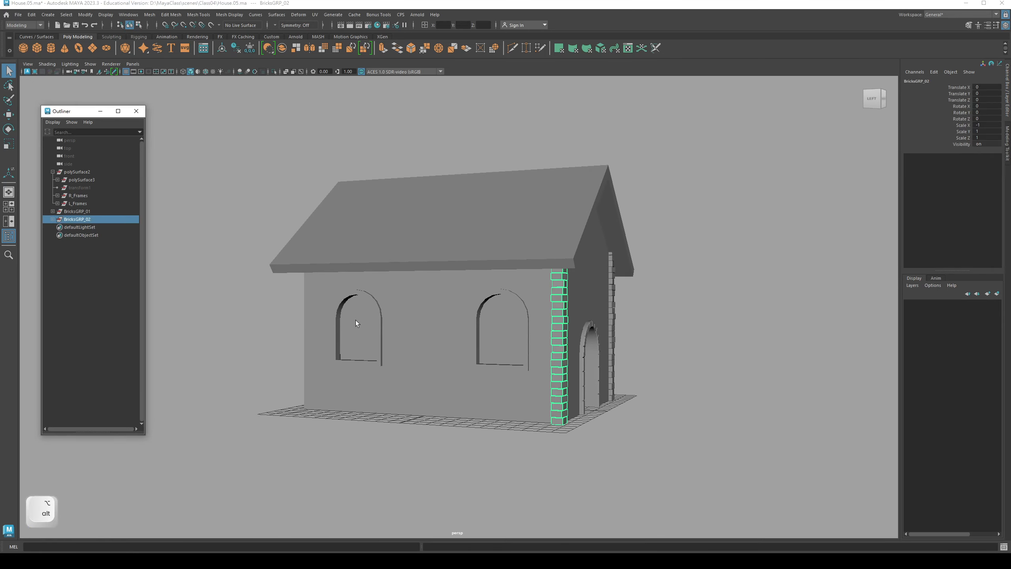
{"action": "key", "text": "w"}
{"action": "left_click_drag", "start_coordinate": [356, 320], "coordinate": [386, 343], "text": "alt"}
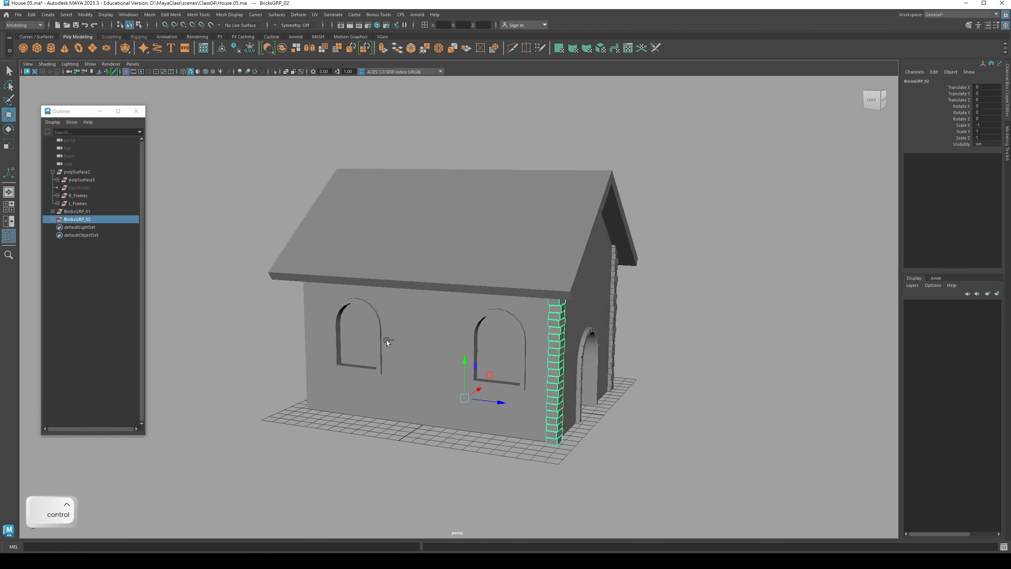
{"action": "key", "text": "ctrl+d"}
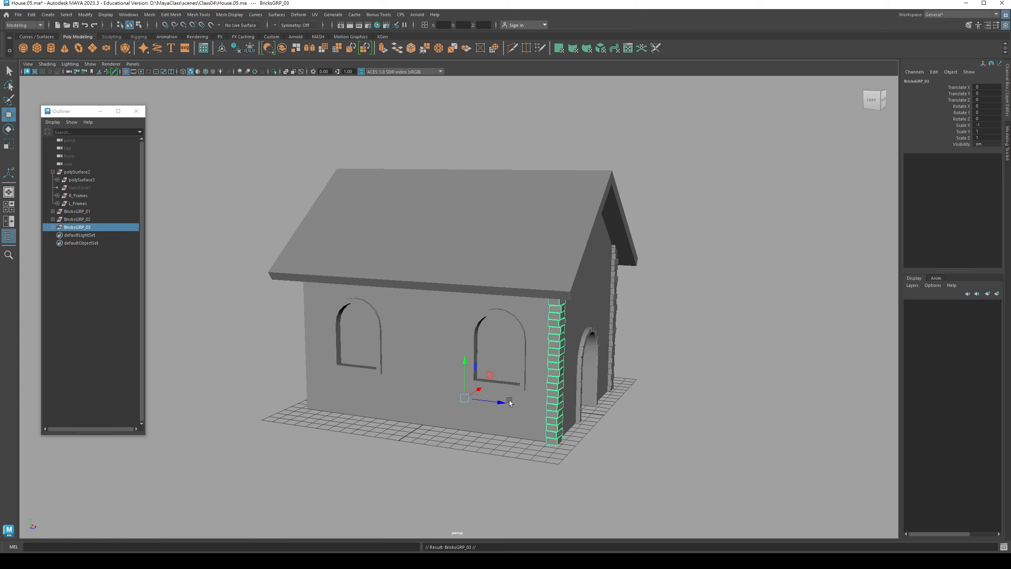
Mirror the new brick column copy to the back corner by setting Scale Z to -1
{"action": "left_click", "coordinate": [983, 137]}
{"action": "type", "text": "-1"}
{"action": "key", "text": "Return"}
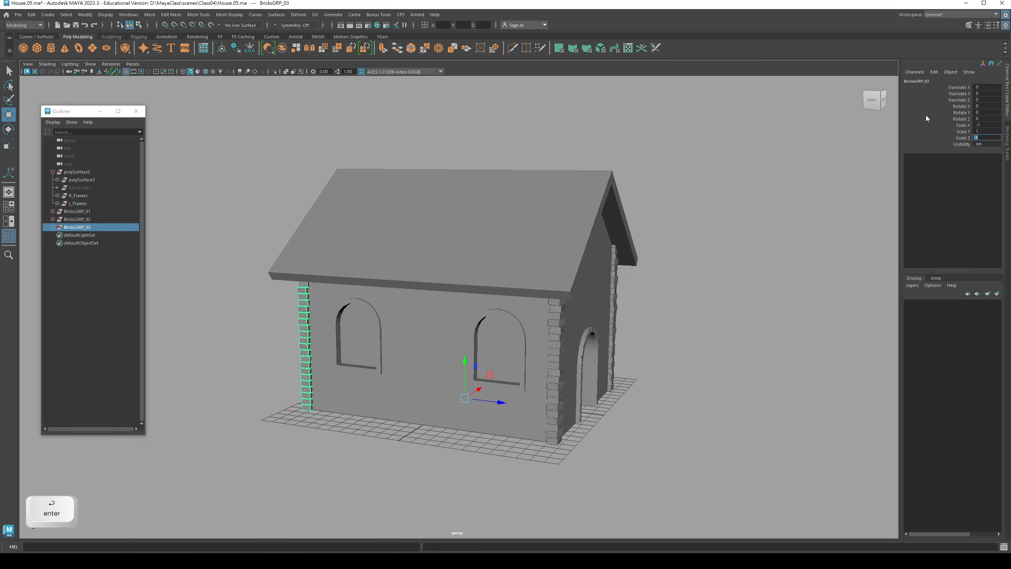
Duplicate BricksGRP_03 and mirror the copy to the remaining bare corner by setting Scale X to 1
{"action": "left_click_drag", "start_coordinate": [514, 282], "coordinate": [301, 294], "text": "alt"}
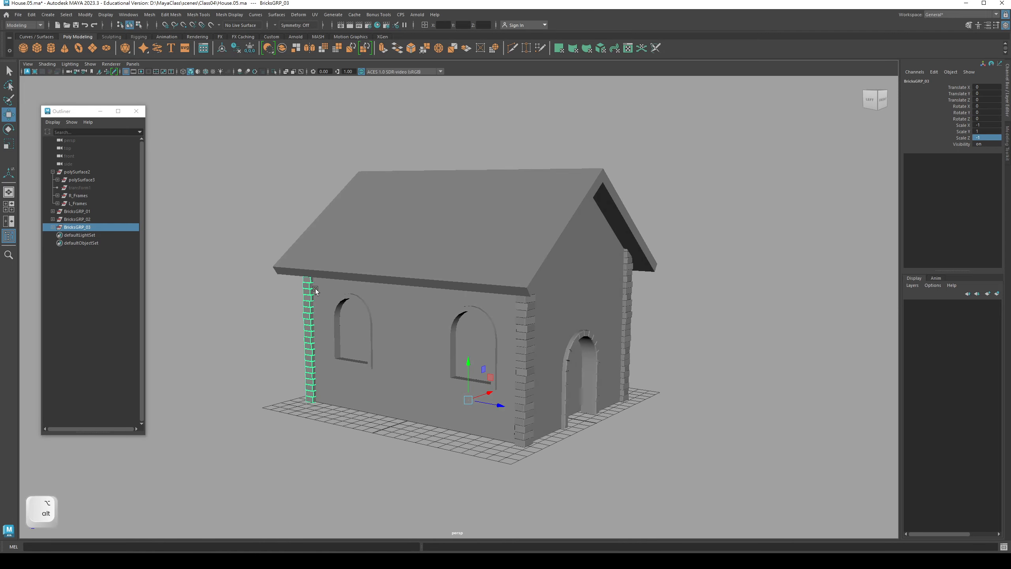
{"action": "left_click_drag", "start_coordinate": [314, 329], "coordinate": [417, 338], "text": "alt"}
{"action": "key", "text": "ctrl+d"}
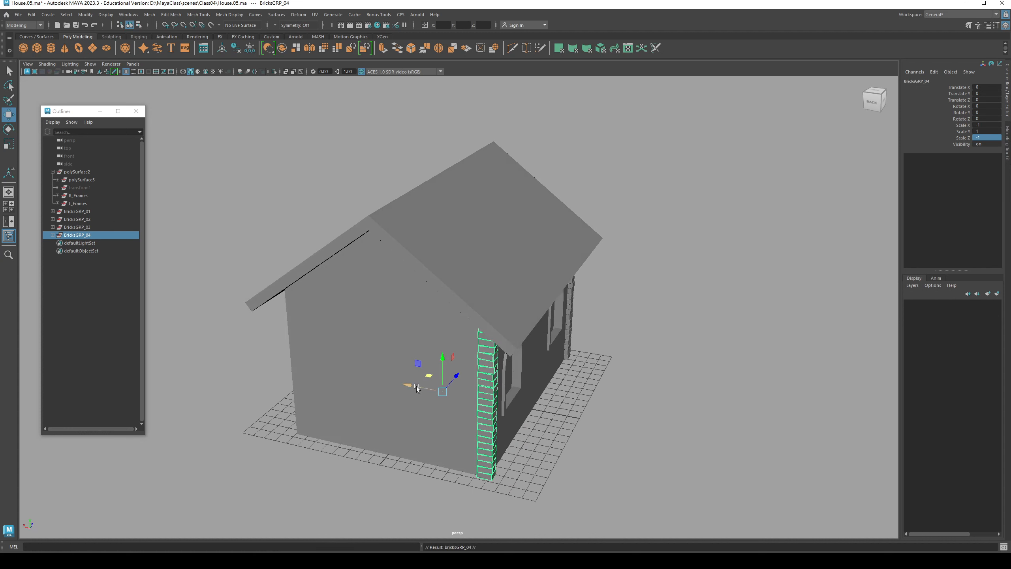
{"action": "left_click", "coordinate": [982, 127]}
{"action": "type", "text": "1"}
{"action": "key", "text": "Return"}
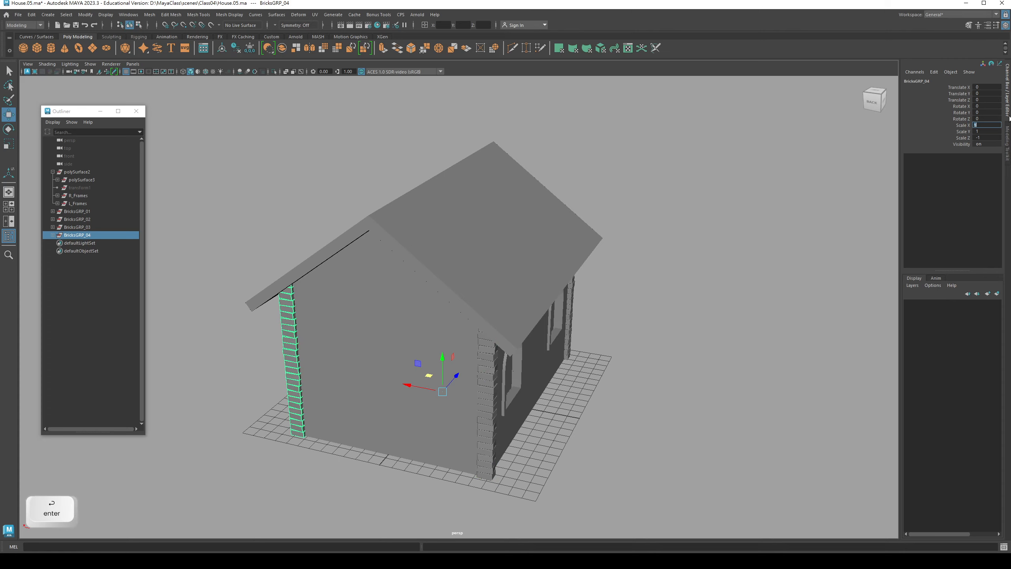
Deselect the new brick group and examine the brick columns at the corners of the house
{"action": "left_click_drag", "start_coordinate": [590, 250], "coordinate": [432, 329], "text": "alt"}
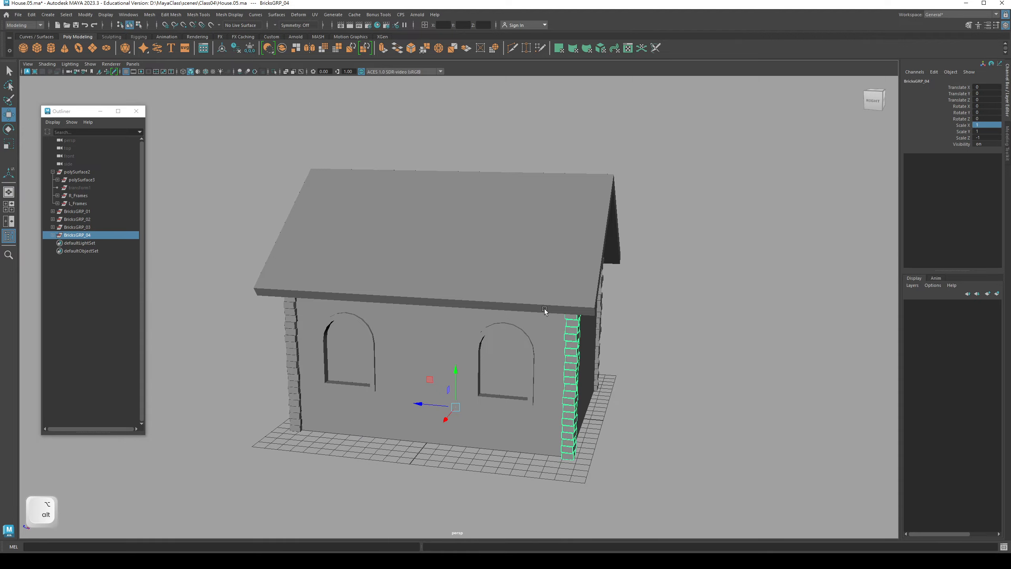
{"action": "left_click_drag", "start_coordinate": [544, 308], "coordinate": [583, 384], "text": "alt"}
{"action": "key", "text": "q"}
{"action": "left_click", "coordinate": [673, 318]}
{"action": "scroll", "coordinate": [496, 346], "scroll_direction": "up", "scroll_amount": 5}
{"action": "middle_click_drag", "start_coordinate": [583, 384], "coordinate": [579, 363], "text": "alt"}
{"action": "left_click_drag", "start_coordinate": [579, 364], "coordinate": [494, 366], "text": "alt"}
{"action": "left_click_drag", "start_coordinate": [530, 301], "coordinate": [535, 346], "text": "alt"}
Isolate the main house mesh in the viewport and switch it to face selection
{"action": "left_click", "coordinate": [472, 250]}
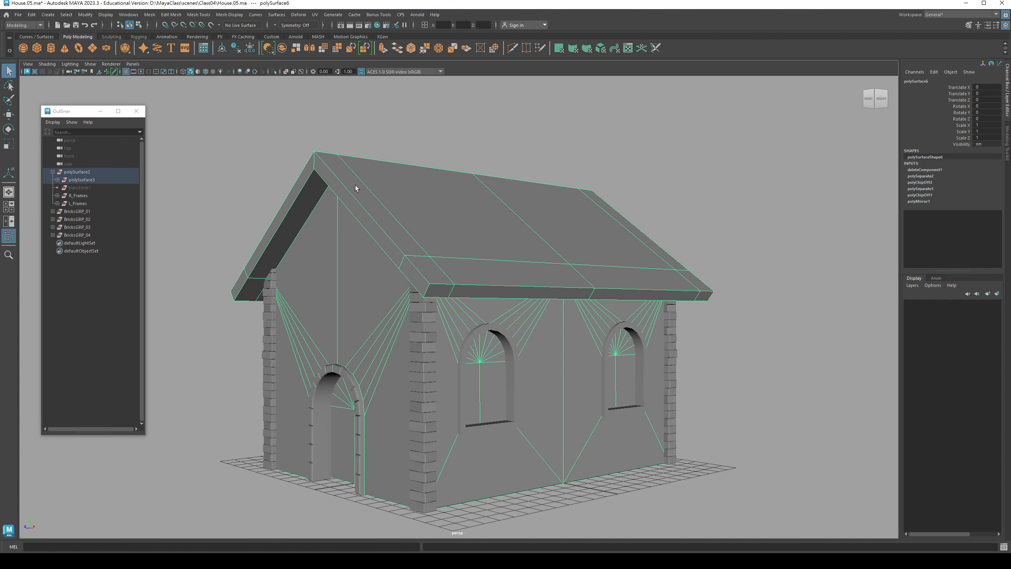
{"action": "left_click_drag", "start_coordinate": [356, 188], "coordinate": [399, 321], "text": "alt"}
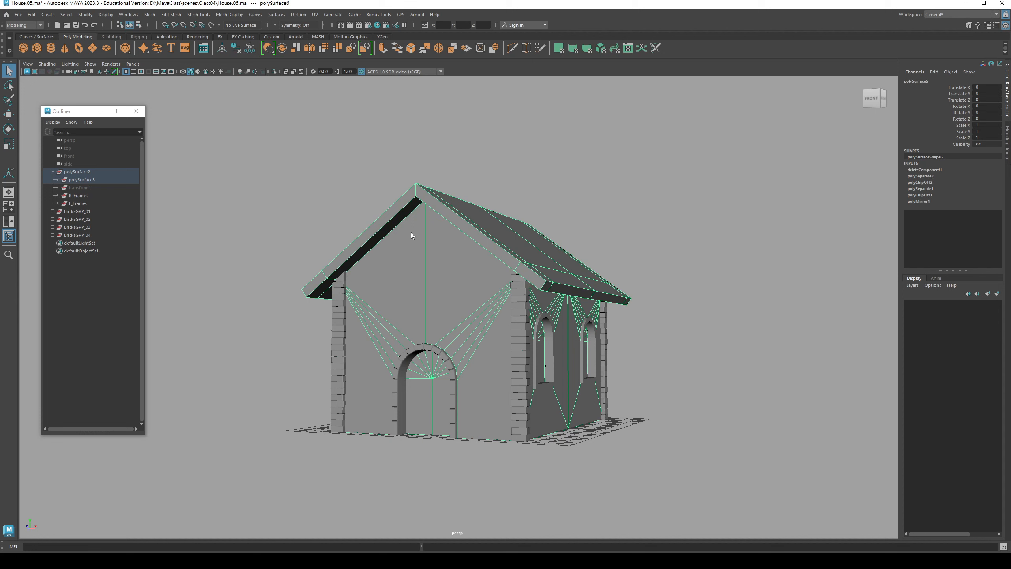
{"action": "left_click", "coordinate": [397, 196]}
{"action": "left_click", "coordinate": [520, 235]}
{"action": "left_click", "coordinate": [274, 72]}
{"action": "mouse_move", "coordinate": [360, 242]}
{"action": "left_mouse_down", "text": "alt"}
{"action": "mouse_move", "coordinate": [398, 243]}
{"action": "mouse_move", "coordinate": [360, 242]}
{"action": "left_mouse_up", "text": "alt"}
{"action": "right_click_drag", "start_coordinate": [360, 242], "coordinate": [381, 229]}
{"action": "left_click_drag", "start_coordinate": [385, 237], "coordinate": [345, 247], "text": "alt"}
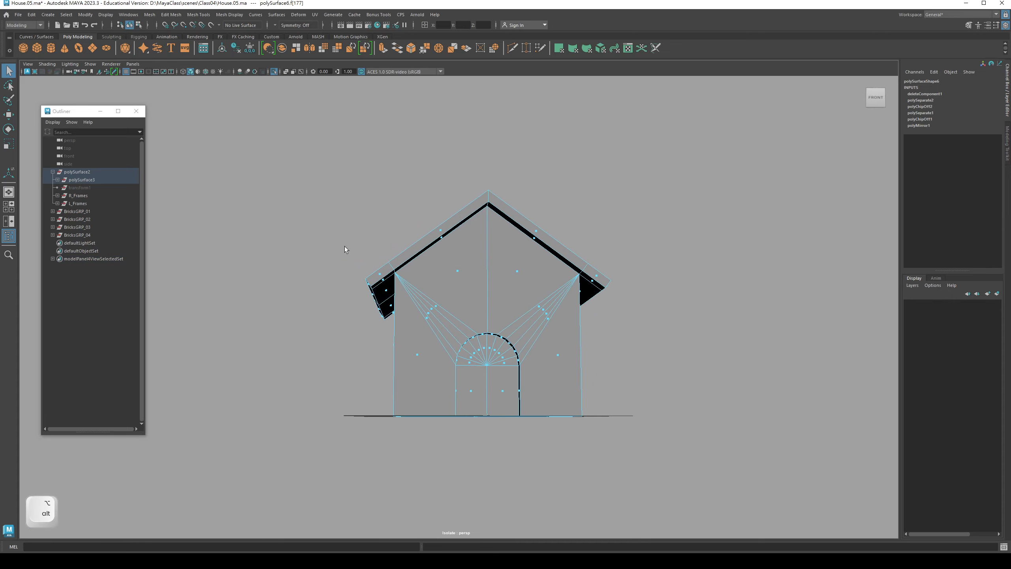
Show the isolated house as wireframe in the front view and clear the face selection
{"action": "key", "text": "4"}
{"action": "left_click_drag", "start_coordinate": [413, 290], "coordinate": [378, 328], "text": "alt"}
{"action": "left_click", "coordinate": [347, 259]}
{"action": "key", "text": "space"}
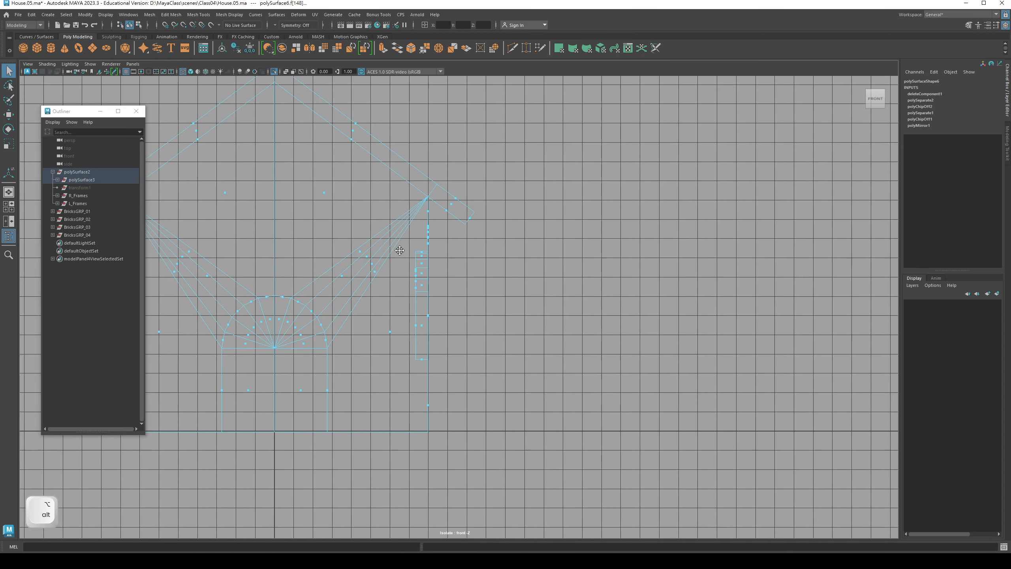
{"action": "middle_click_drag", "start_coordinate": [397, 273], "coordinate": [410, 253], "text": "alt"}
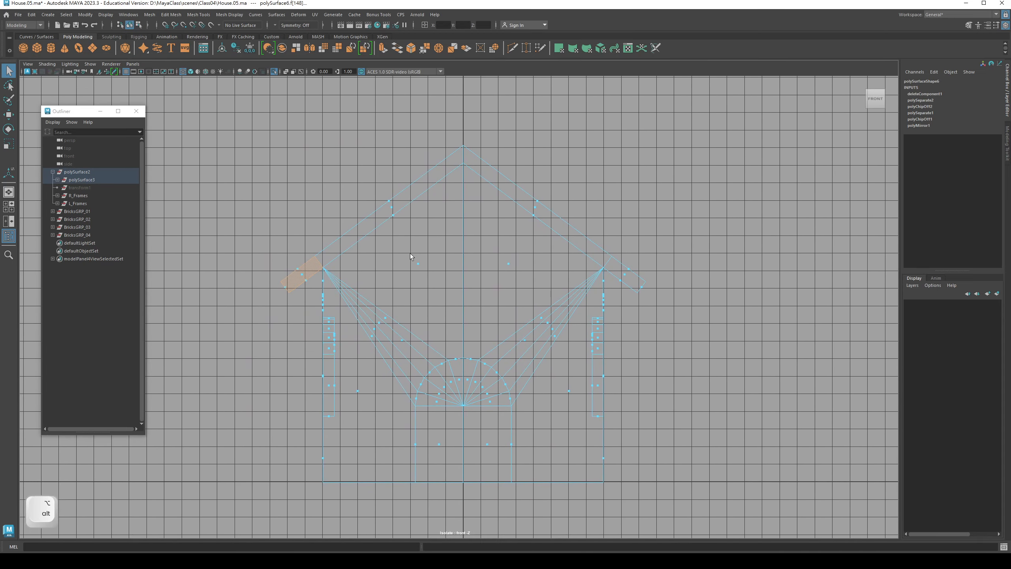
{"action": "left_click", "coordinate": [333, 195]}
{"action": "middle_click_drag", "start_coordinate": [334, 195], "coordinate": [406, 232], "text": "alt"}
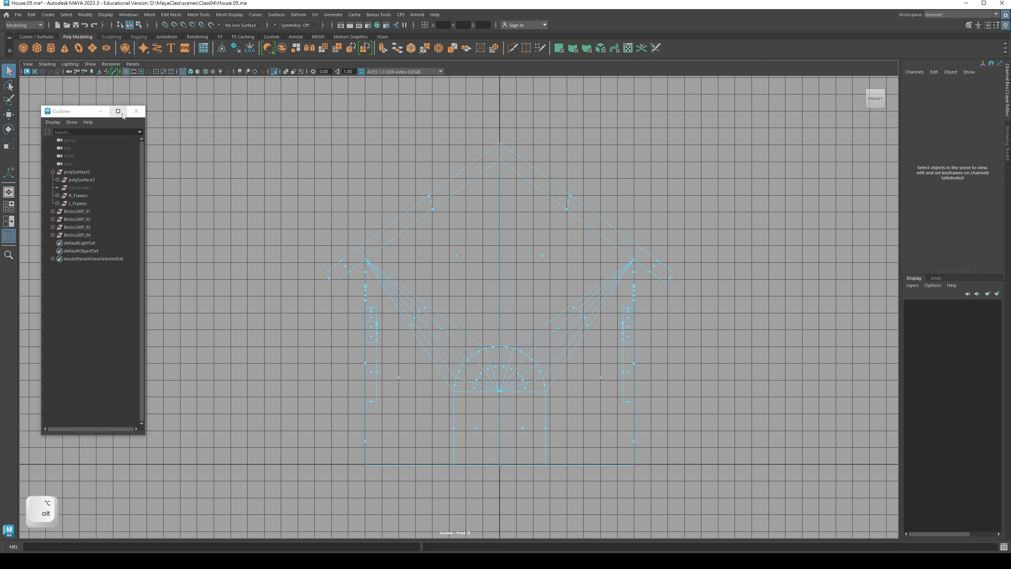
Minimize the Outliner and lasso all the roof faces in the front view
{"action": "left_click", "coordinate": [100, 111]}
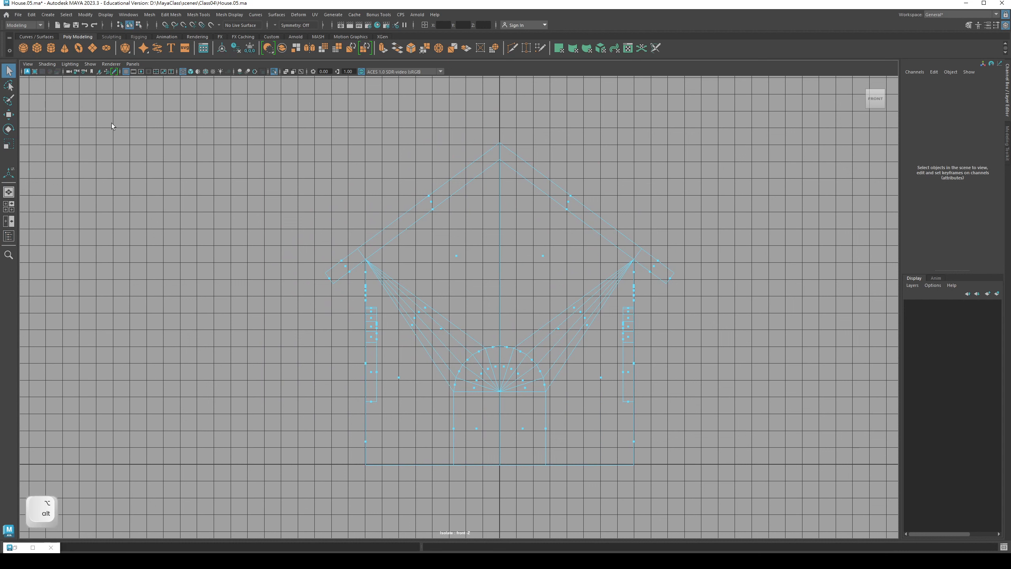
{"action": "left_click", "coordinate": [8, 86]}
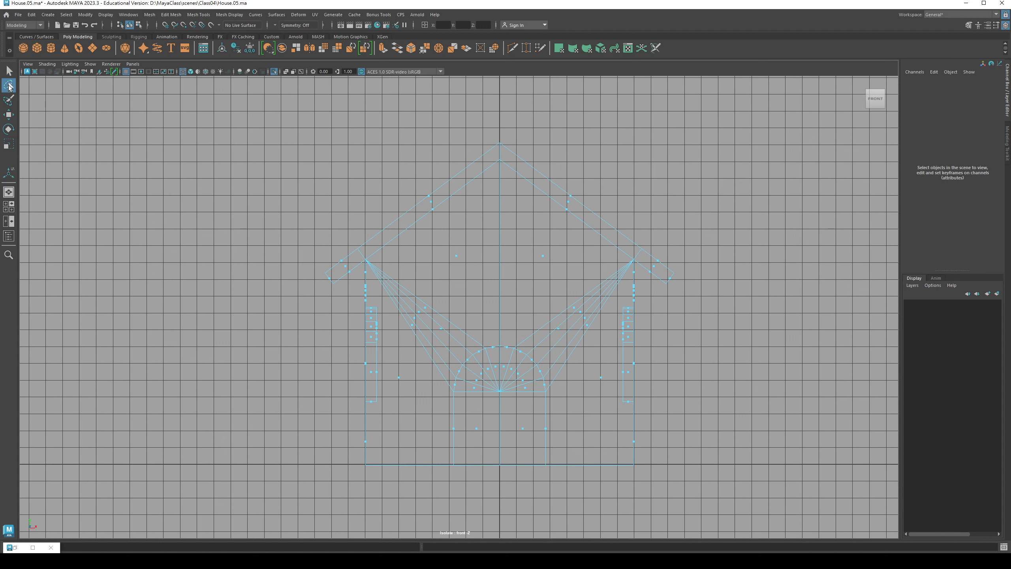
{"action": "mouse_move", "coordinate": [397, 190]}
{"action": "left_mouse_down"}
{"action": "mouse_move", "coordinate": [367, 196]}
{"action": "mouse_move", "coordinate": [321, 250]}
{"action": "mouse_move", "coordinate": [314, 290]}
{"action": "mouse_move", "coordinate": [337, 298]}
{"action": "mouse_move", "coordinate": [380, 243]}
{"action": "mouse_move", "coordinate": [517, 182]}
{"action": "mouse_move", "coordinate": [570, 224]}
{"action": "mouse_move", "coordinate": [627, 243]}
{"action": "mouse_move", "coordinate": [653, 288]}
{"action": "mouse_move", "coordinate": [702, 288]}
{"action": "mouse_move", "coordinate": [599, 179]}
{"action": "mouse_move", "coordinate": [460, 128]}
{"action": "mouse_move", "coordinate": [387, 201]}
{"action": "left_mouse_up"}
{"action": "middle_click_drag", "start_coordinate": [387, 201], "coordinate": [275, 289], "text": "alt"}
{"action": "right_click_drag", "start_coordinate": [275, 289], "coordinate": [325, 269], "text": "alt"}
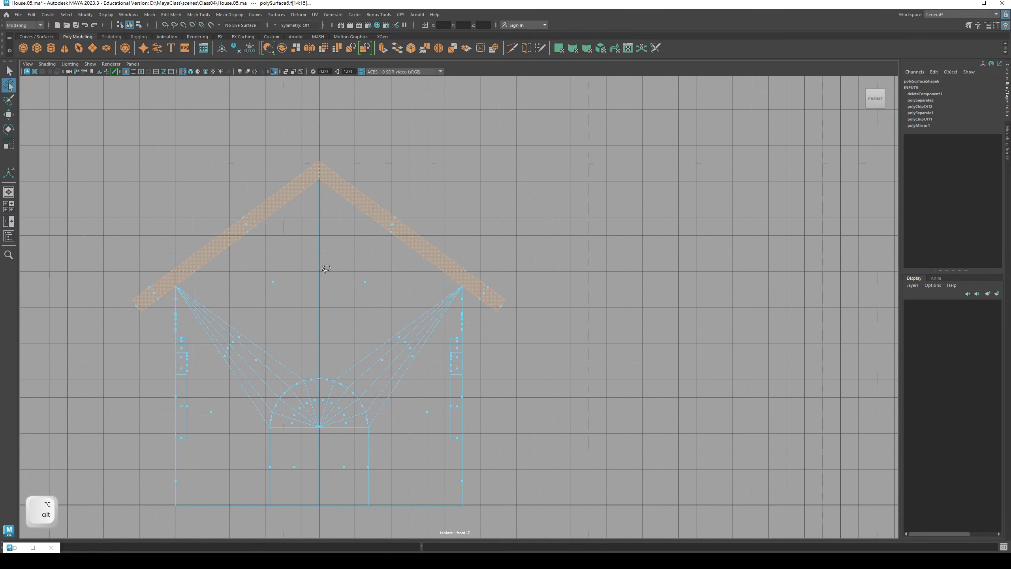
Return to the shaded perspective view and extract the selected roof faces from the house mesh
{"action": "key", "text": "space"}
{"action": "left_click", "coordinate": [322, 233]}
{"action": "mouse_move", "coordinate": [350, 252]}
{"action": "left_mouse_down", "text": "alt"}
{"action": "mouse_move", "coordinate": [274, 278]}
{"action": "mouse_move", "coordinate": [414, 276]}
{"action": "mouse_move", "coordinate": [362, 278]}
{"action": "mouse_move", "coordinate": [342, 252]}
{"action": "mouse_move", "coordinate": [278, 262]}
{"action": "mouse_move", "coordinate": [450, 269]}
{"action": "mouse_move", "coordinate": [416, 255]}
{"action": "mouse_move", "coordinate": [474, 258]}
{"action": "mouse_move", "coordinate": [358, 254]}
{"action": "mouse_move", "coordinate": [418, 259]}
{"action": "mouse_move", "coordinate": [326, 263]}
{"action": "mouse_move", "coordinate": [358, 273]}
{"action": "mouse_move", "coordinate": [349, 286]}
{"action": "mouse_move", "coordinate": [359, 281]}
{"action": "left_mouse_up", "text": "alt"}
{"action": "key", "text": "5"}
{"action": "left_click", "coordinate": [150, 15]}
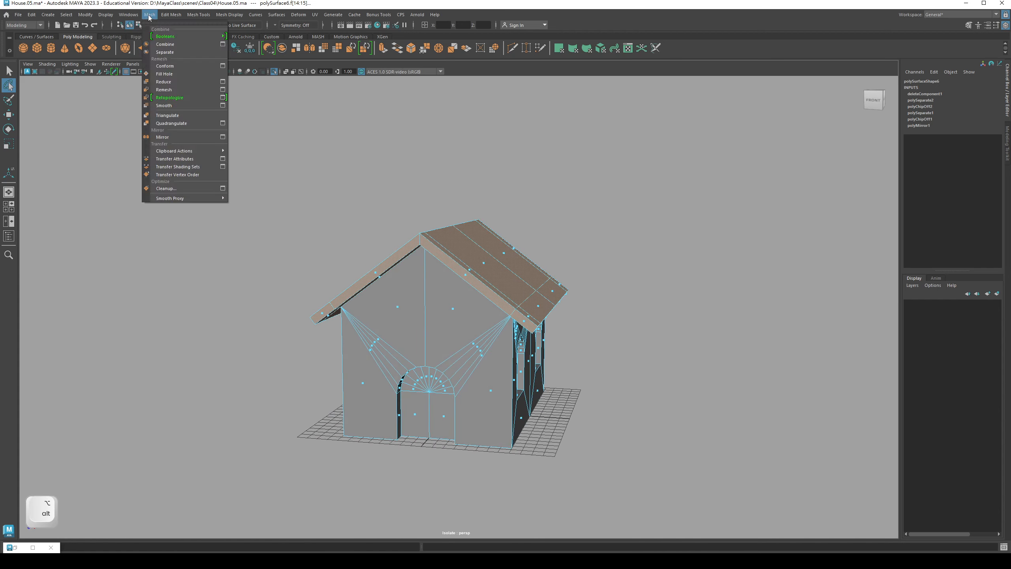
{"action": "mouse_move", "coordinate": [171, 15]}
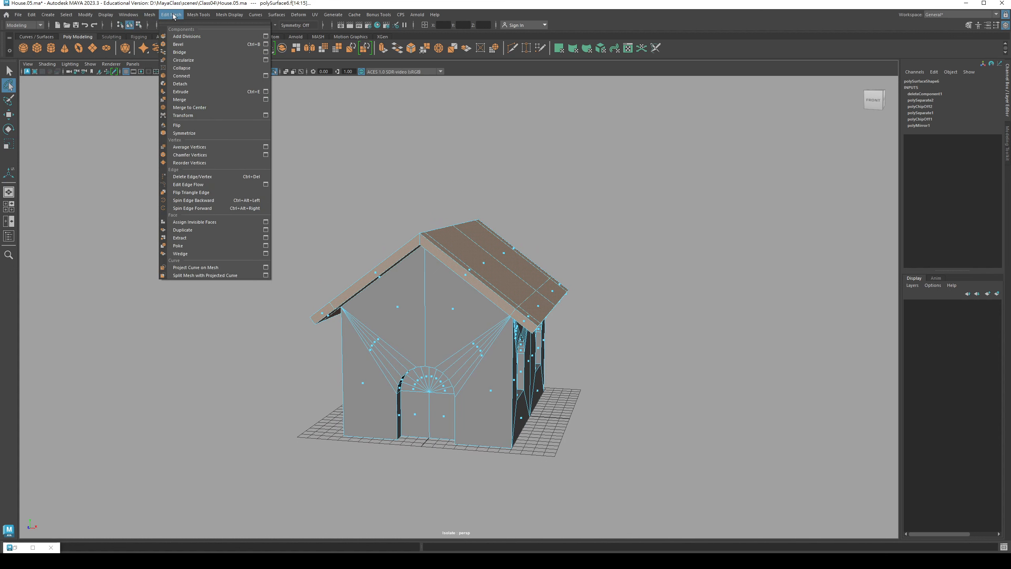
{"action": "left_click", "coordinate": [191, 238]}
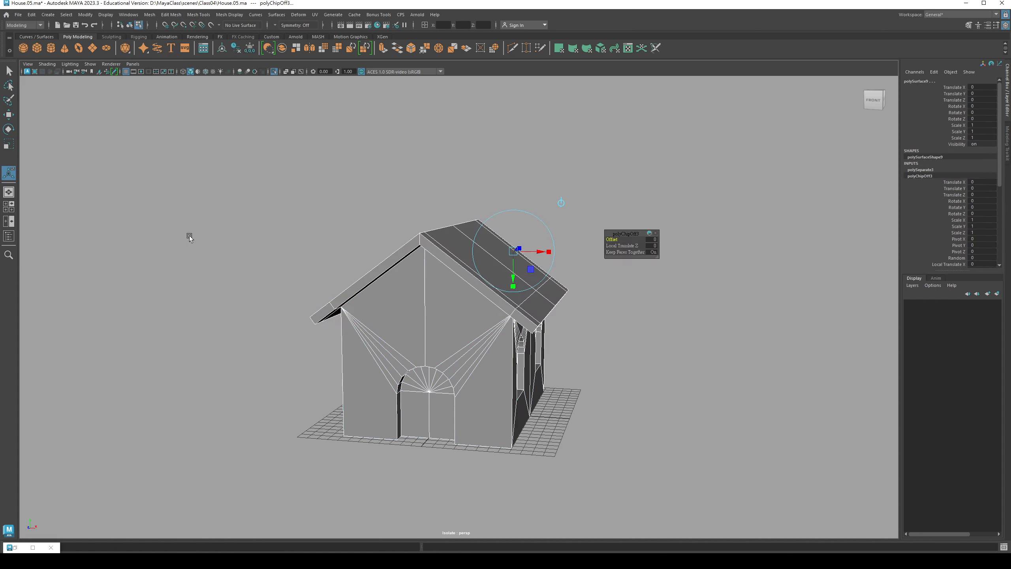
Leave the Extract manipulator, return to object selection mode and select the separated roof
{"action": "left_click", "coordinate": [282, 249]}
{"action": "left_click_drag", "start_coordinate": [350, 354], "coordinate": [450, 241], "text": "alt"}
{"action": "key", "text": "q"}
{"action": "left_click", "coordinate": [443, 260]}
{"action": "key", "text": "F8"}
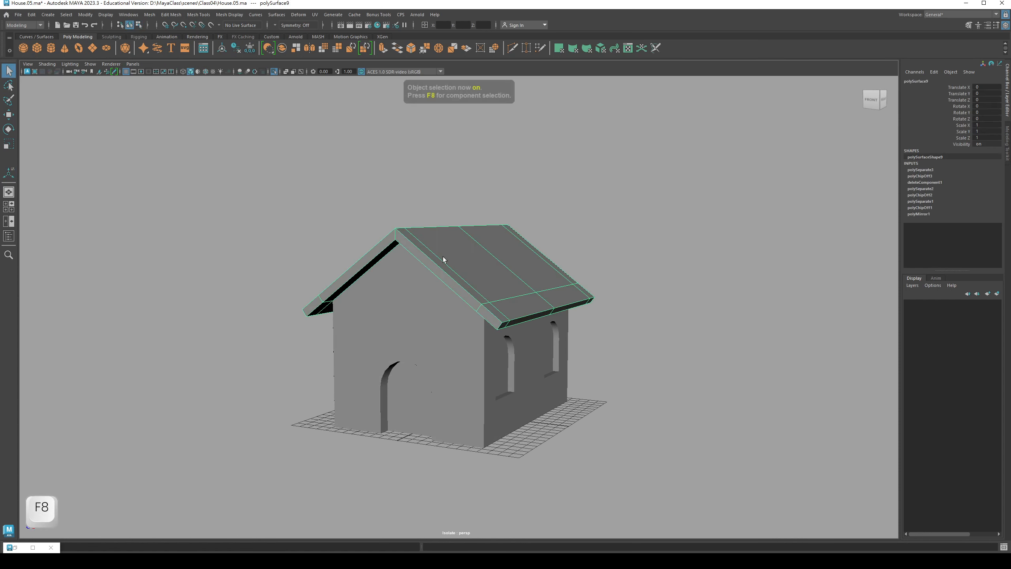
Select the walls and the roof in turn to check whether they are separate objects
{"action": "left_click", "coordinate": [381, 326]}
{"action": "left_click", "coordinate": [373, 261]}
{"action": "left_click", "coordinate": [375, 316]}
{"action": "left_click", "coordinate": [378, 245]}
{"action": "mouse_move", "coordinate": [483, 250]}
{"action": "left_mouse_down", "text": "alt"}
{"action": "mouse_move", "coordinate": [439, 238]}
{"action": "mouse_move", "coordinate": [474, 240]}
{"action": "mouse_move", "coordinate": [480, 253]}
{"action": "mouse_move", "coordinate": [462, 227]}
{"action": "mouse_move", "coordinate": [481, 249]}
{"action": "left_mouse_up", "text": "alt"}
{"action": "left_click", "coordinate": [465, 318]}
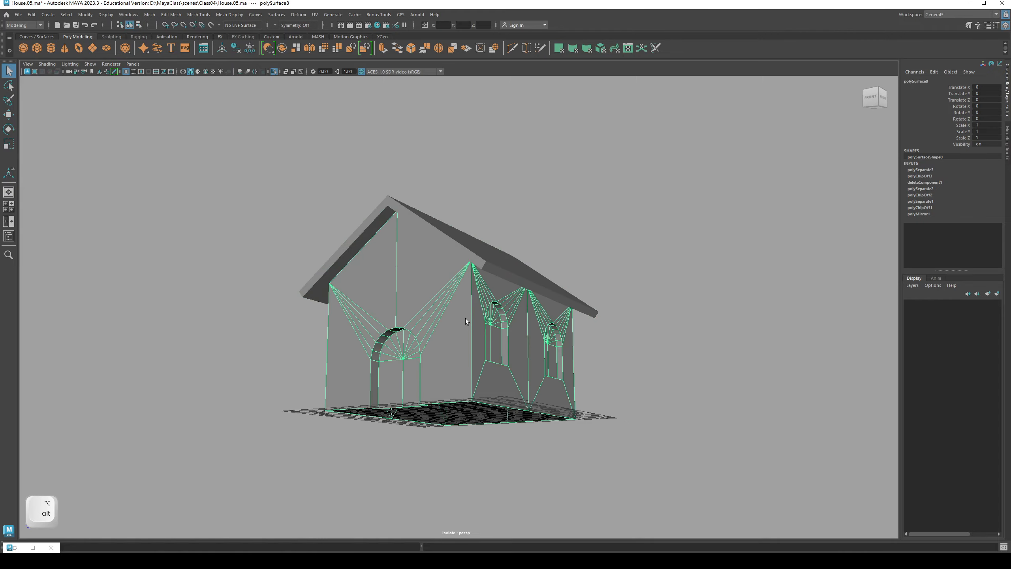
{"action": "left_click_drag", "start_coordinate": [466, 319], "coordinate": [430, 315], "text": "alt"}
Delete the construction history of the roof object
{"action": "left_click", "coordinate": [411, 260]}
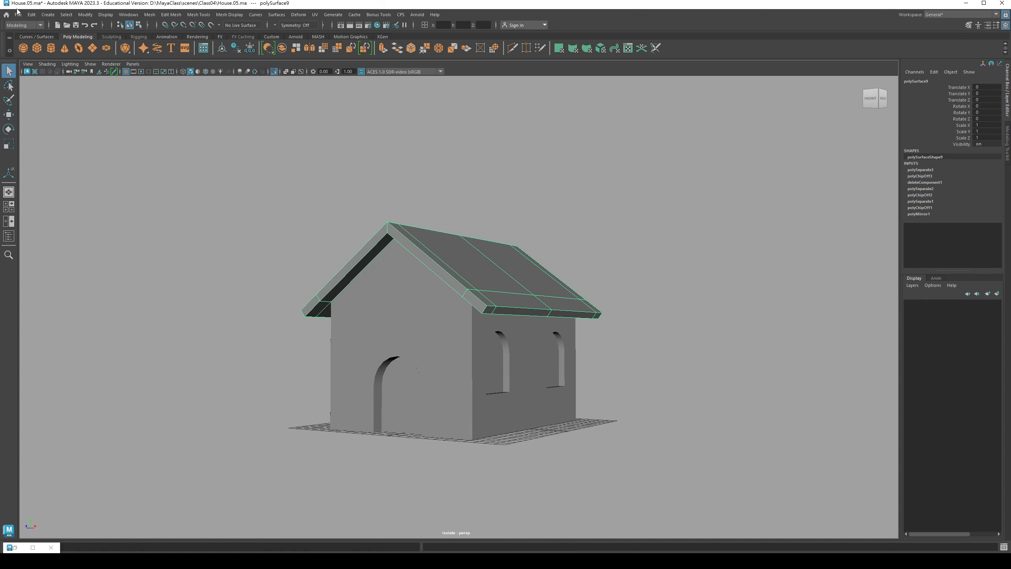
{"action": "left_click", "coordinate": [31, 15]}
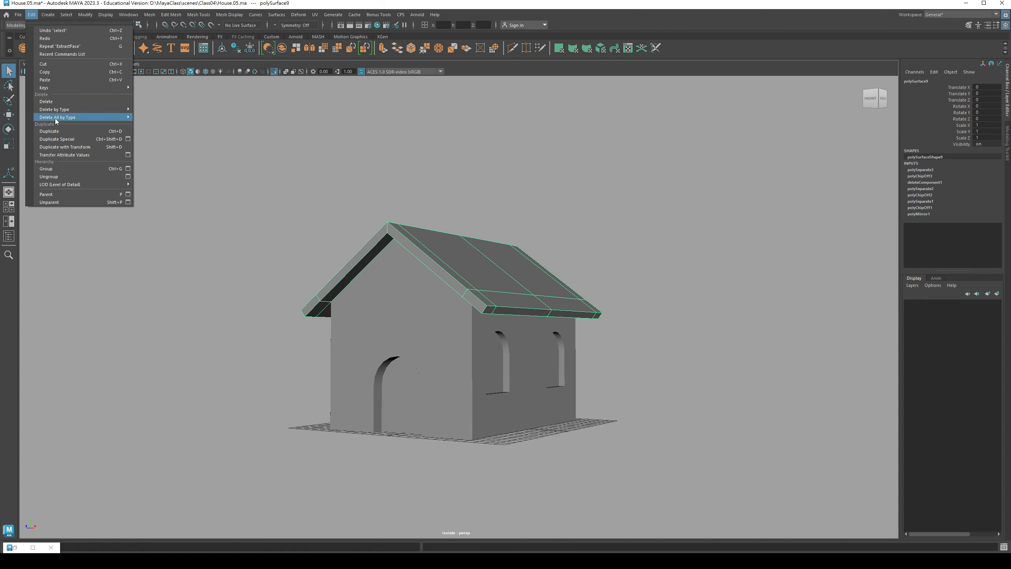
{"action": "mouse_move", "coordinate": [57, 111]}
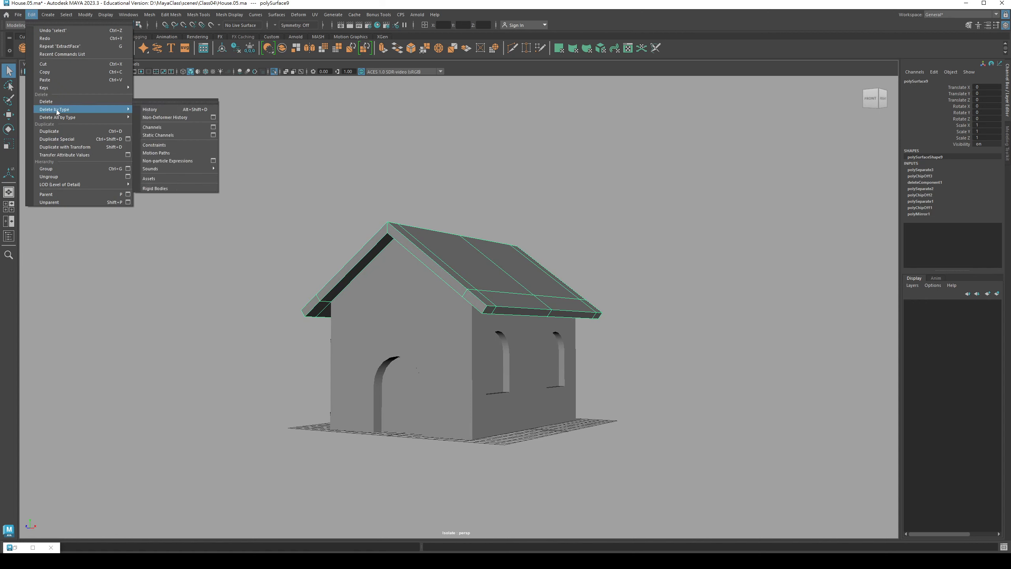
{"action": "left_click", "coordinate": [162, 110]}
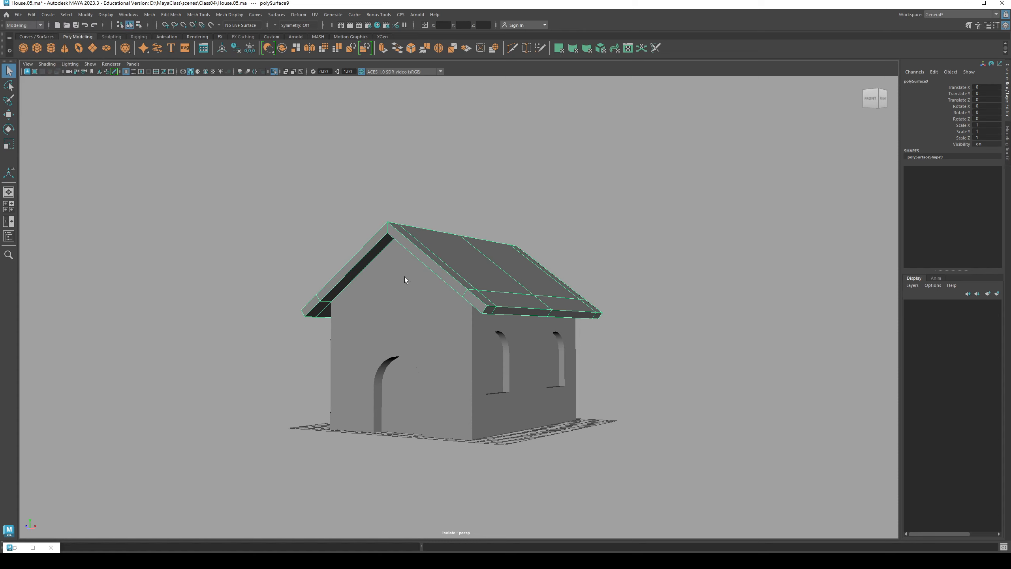
Isolate the roof alone in the viewport, hiding the walls
{"action": "left_click_drag", "start_coordinate": [400, 276], "coordinate": [437, 258], "text": "alt"}
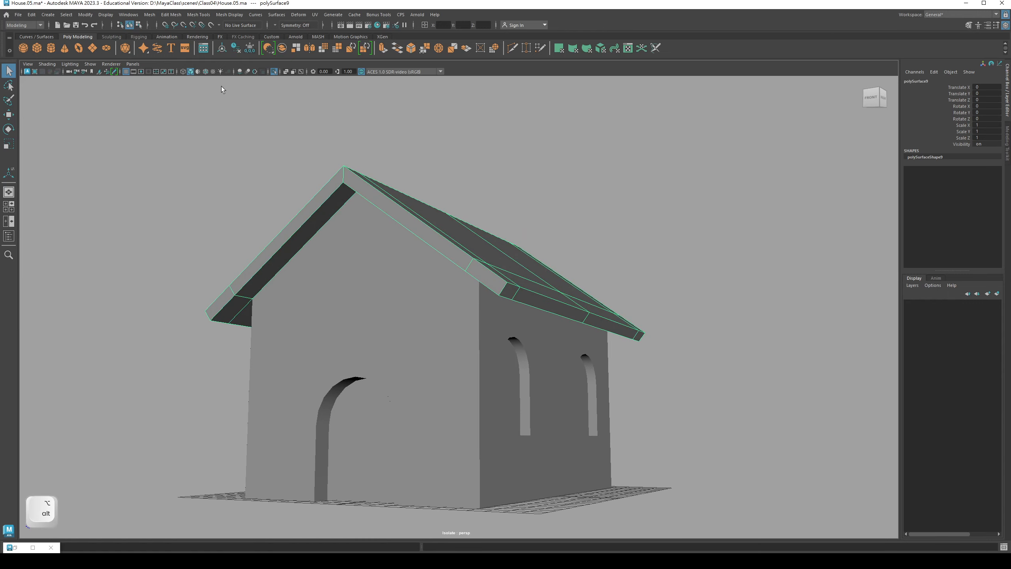
{"action": "left_click", "coordinate": [274, 73]}
{"action": "left_click", "coordinate": [274, 72]}
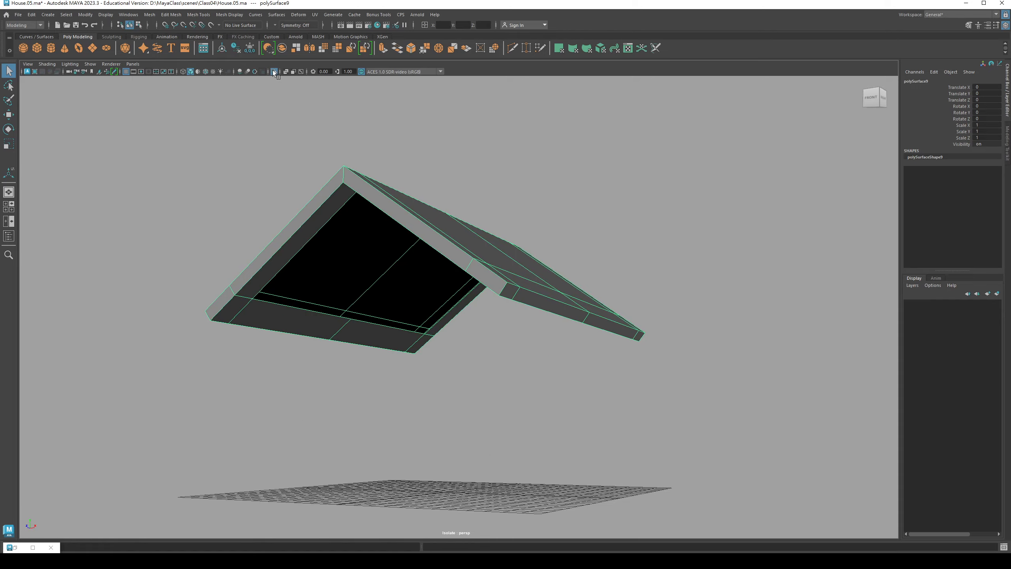
{"action": "left_click_drag", "start_coordinate": [378, 275], "coordinate": [306, 196], "text": "alt"}
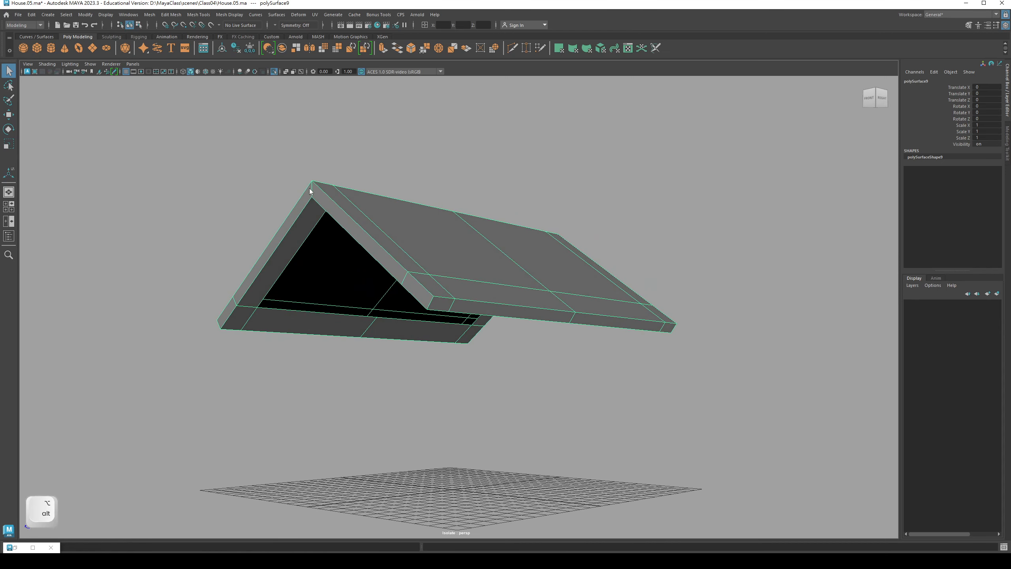
Switch the roof to edge selection and select the outer edges along its gable ends and eaves
{"action": "right_click_drag", "start_coordinate": [309, 188], "coordinate": [308, 155]}
{"action": "left_click", "coordinate": [354, 220]}
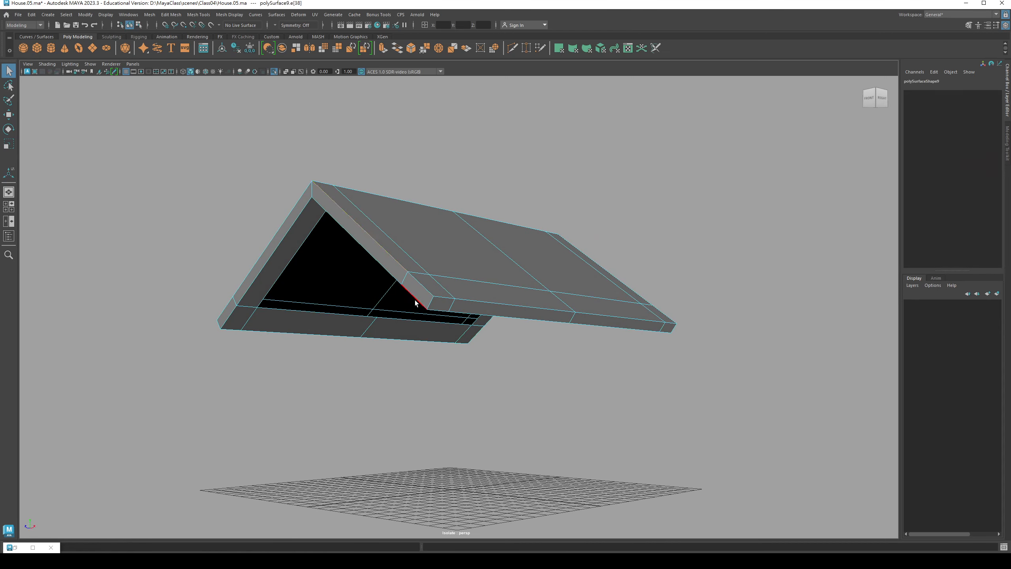
{"action": "left_click", "coordinate": [472, 301], "text": "shift"}
{"action": "left_click_drag", "start_coordinate": [472, 301], "coordinate": [447, 355], "text": "alt"}
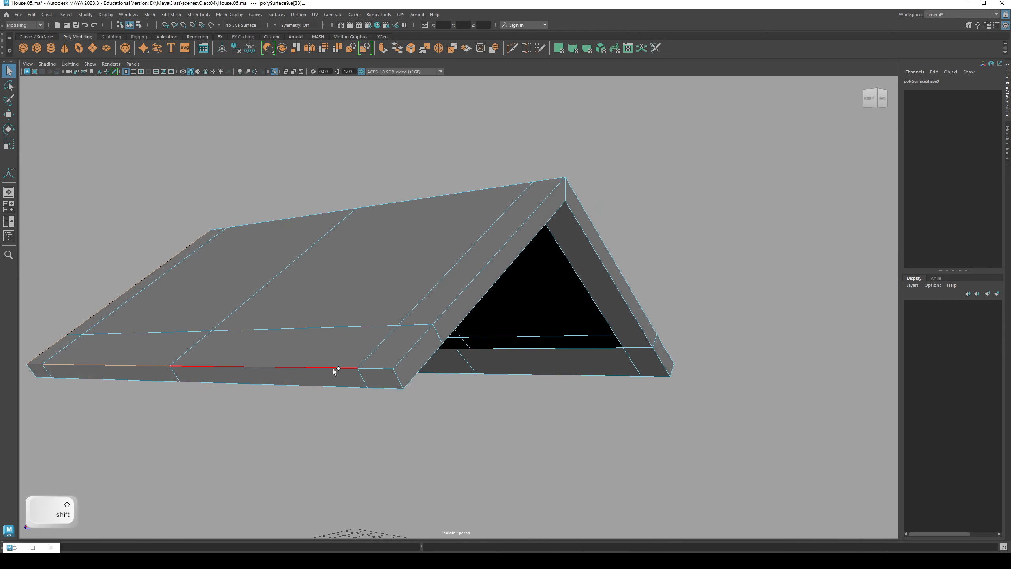
{"action": "left_click", "coordinate": [465, 288], "text": "shift"}
{"action": "left_click_drag", "start_coordinate": [567, 256], "coordinate": [392, 359], "text": "alt"}
{"action": "left_click", "coordinate": [542, 246], "text": "shift"}
{"action": "left_click", "coordinate": [458, 361], "text": "shift"}
{"action": "left_click", "coordinate": [379, 358], "text": "shift"}
{"action": "left_click", "coordinate": [416, 350], "text": "shift"}
Add the remaining eave edges and the outer edges of the roof's underside to the selection
{"action": "left_click_drag", "start_coordinate": [549, 323], "coordinate": [507, 342], "text": "alt"}
{"action": "left_click", "coordinate": [460, 358], "text": "shift"}
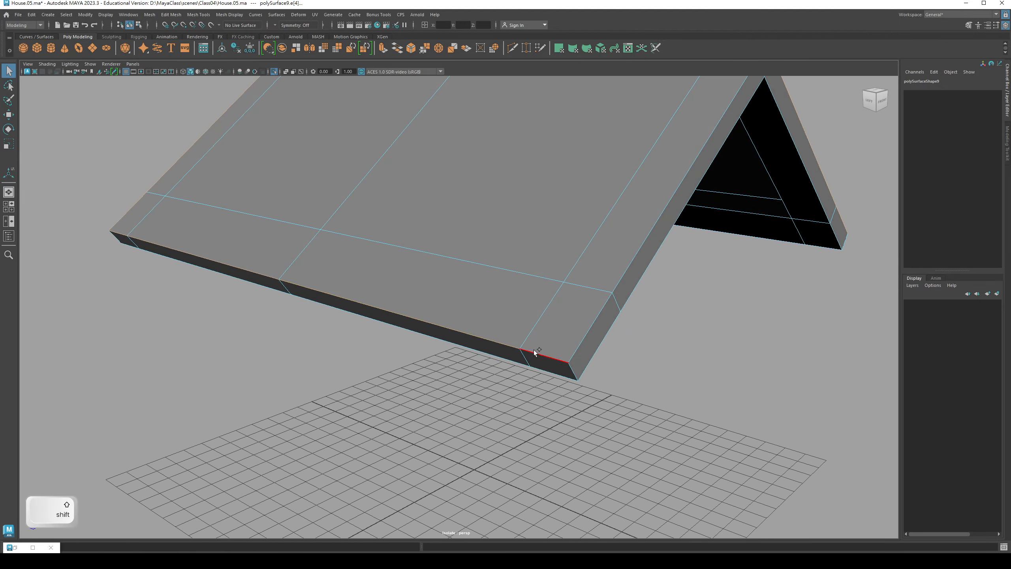
{"action": "left_click", "coordinate": [583, 341], "text": "shift"}
{"action": "left_click_drag", "start_coordinate": [657, 222], "coordinate": [495, 303], "text": "alt"}
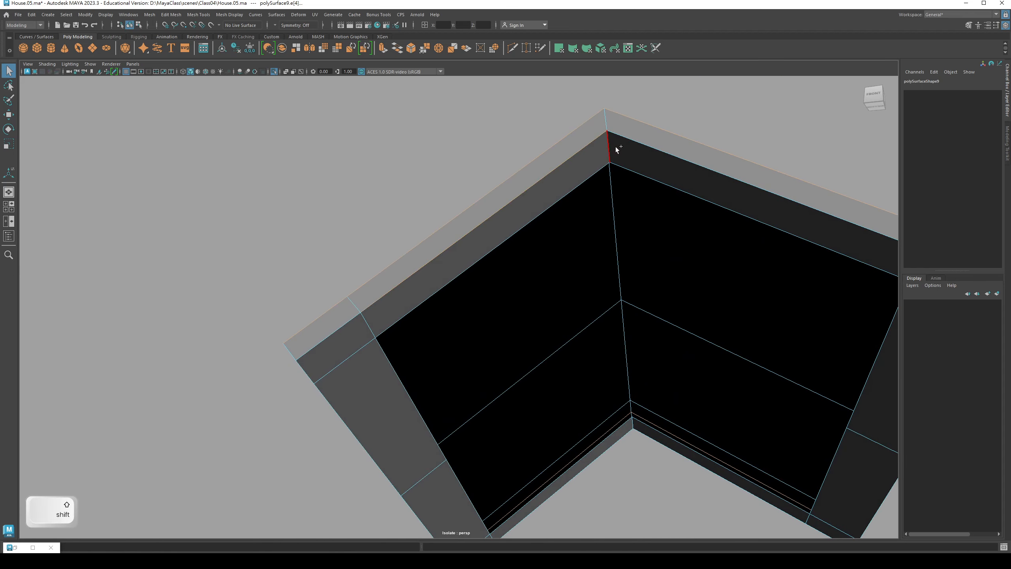
{"action": "left_click_drag", "start_coordinate": [435, 235], "coordinate": [490, 225], "text": "alt"}
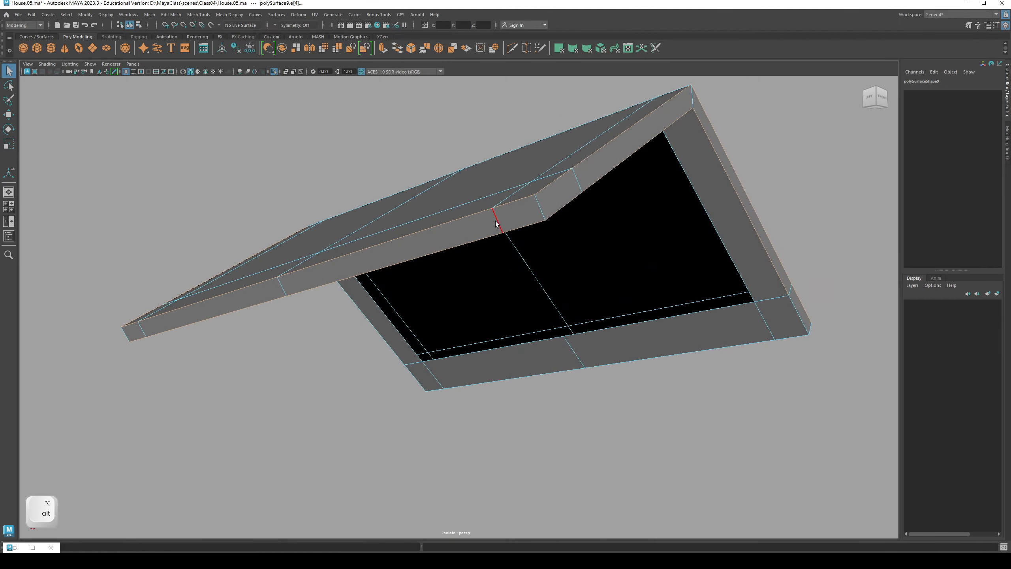
{"action": "left_click_drag", "start_coordinate": [330, 267], "coordinate": [392, 252], "text": "alt"}
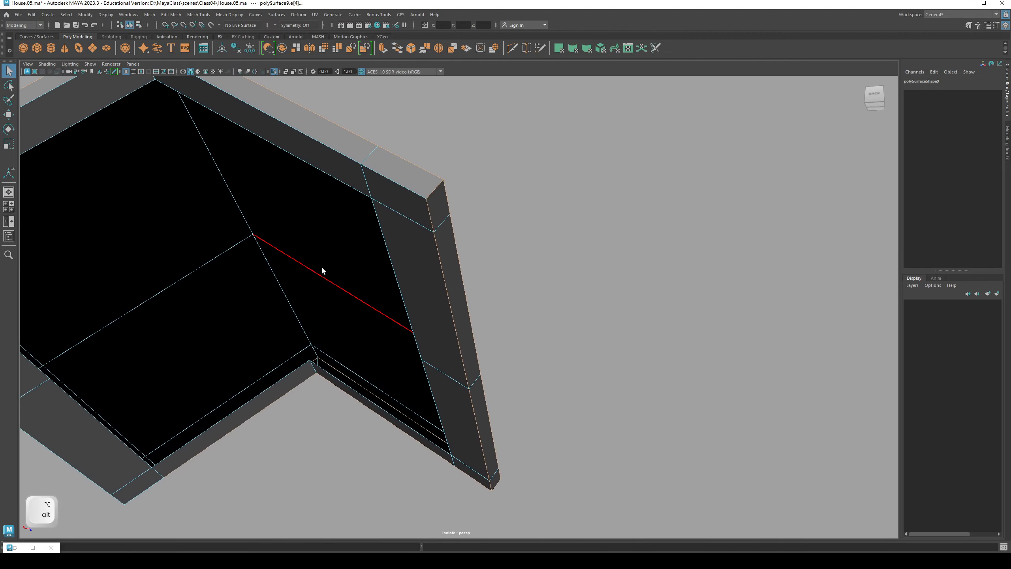
{"action": "left_click_drag", "start_coordinate": [322, 271], "coordinate": [326, 239], "text": "alt"}
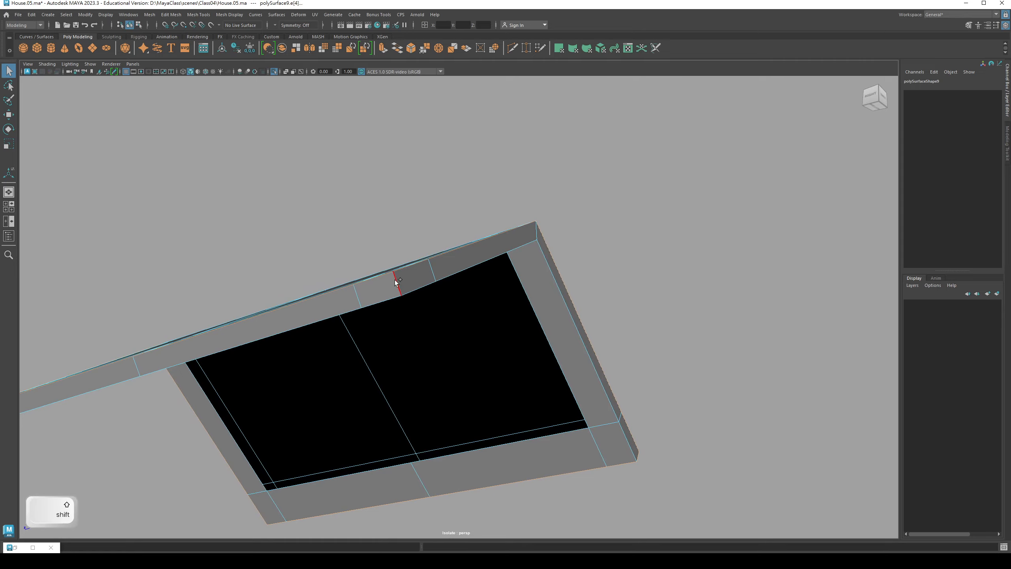
{"action": "left_click_drag", "start_coordinate": [326, 309], "coordinate": [268, 183], "text": "alt"}
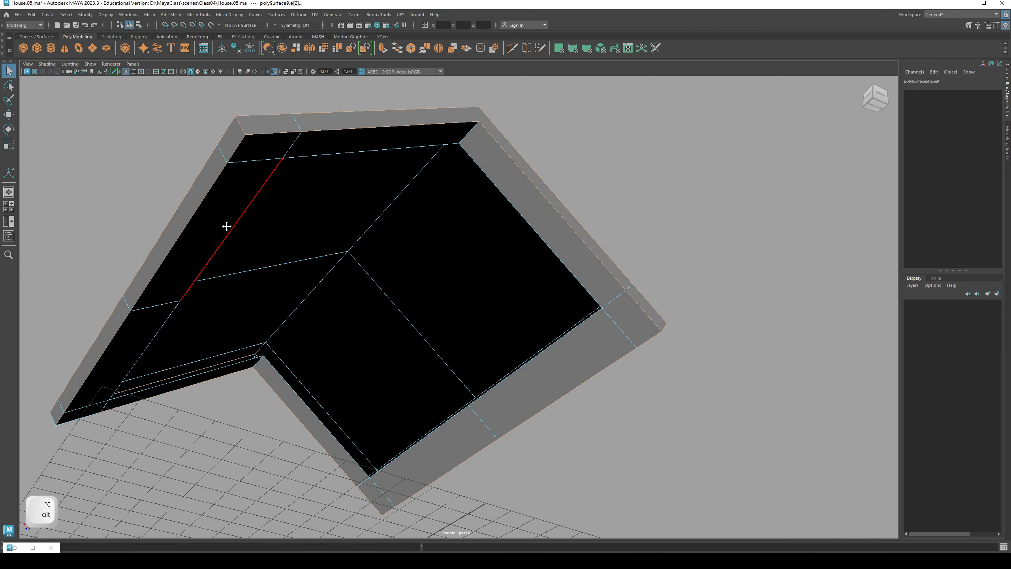
{"action": "left_click_drag", "start_coordinate": [227, 226], "coordinate": [274, 281], "text": "alt"}
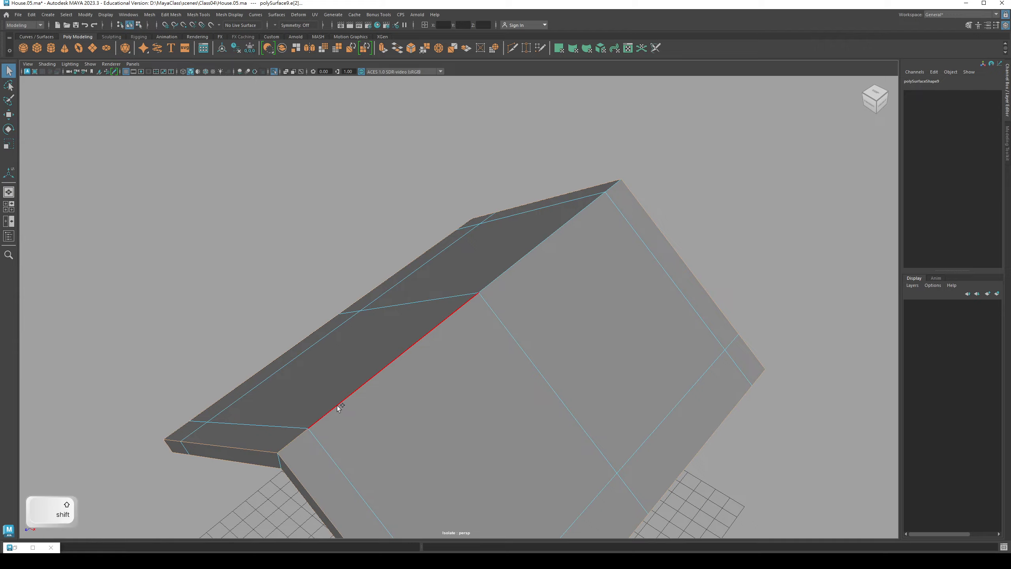
Add the roof's ridge edges to the selection and check the selected edges from all around
{"action": "left_click", "coordinate": [532, 241], "text": "shift"}
{"action": "left_click_drag", "start_coordinate": [534, 270], "coordinate": [316, 241], "text": "alt"}
{"action": "right_click_drag", "start_coordinate": [317, 241], "coordinate": [350, 303], "text": "alt"}
{"action": "left_click_drag", "start_coordinate": [349, 303], "coordinate": [258, 325], "text": "alt"}
{"action": "right_click_drag", "start_coordinate": [258, 324], "coordinate": [400, 292], "text": "alt"}
{"action": "left_click_drag", "start_coordinate": [400, 291], "coordinate": [385, 334], "text": "alt"}
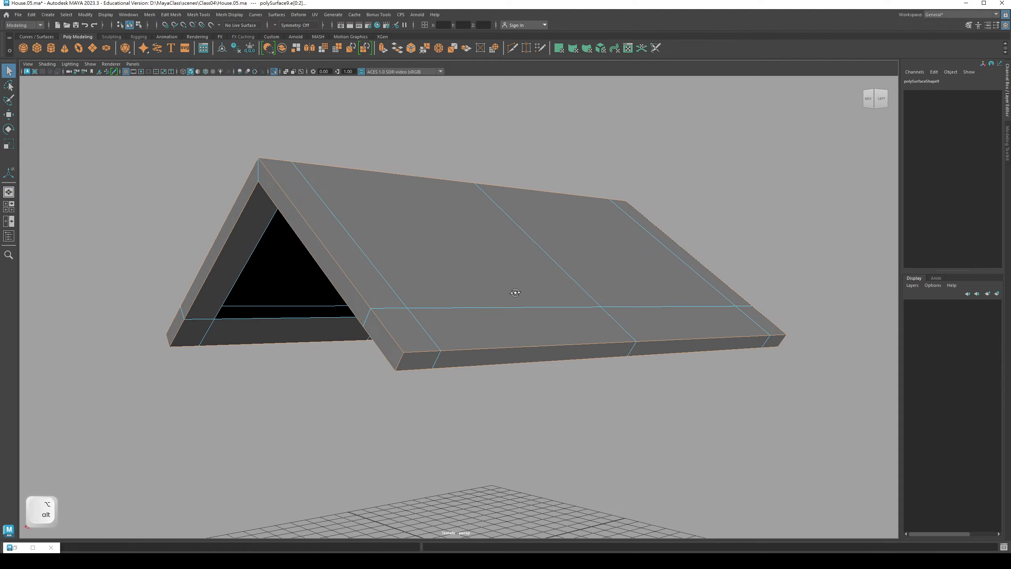
Bevel the selected outer and ridge edges of the roof with a fraction of 0.2
{"action": "left_click_drag", "start_coordinate": [515, 293], "coordinate": [565, 304], "text": "alt"}
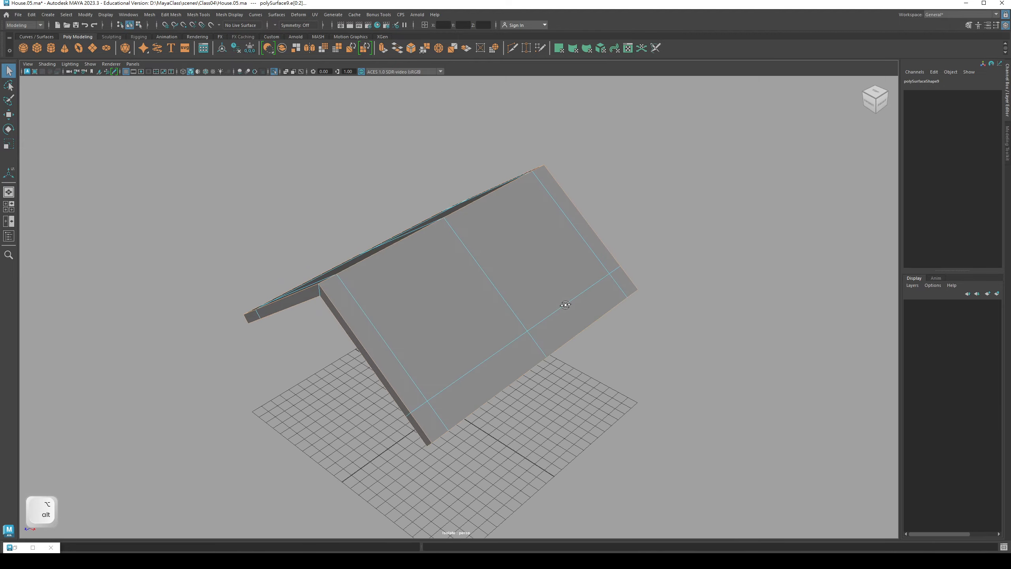
{"action": "mouse_move", "coordinate": [425, 306]}
{"action": "left_mouse_down", "text": "alt"}
{"action": "mouse_move", "coordinate": [449, 322]}
{"action": "mouse_move", "coordinate": [438, 302]}
{"action": "left_mouse_up", "text": "alt"}
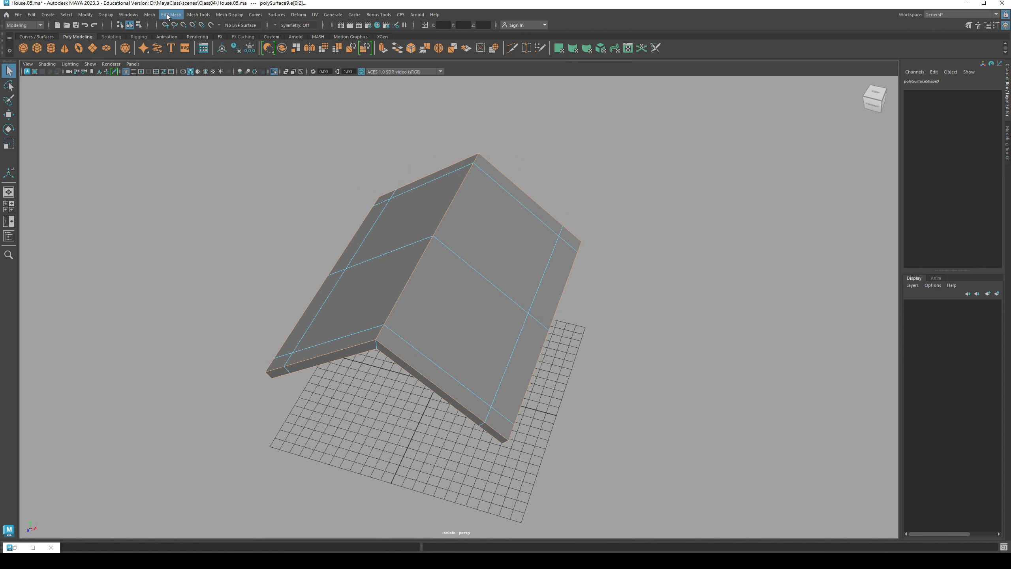
{"action": "left_click", "coordinate": [171, 14]}
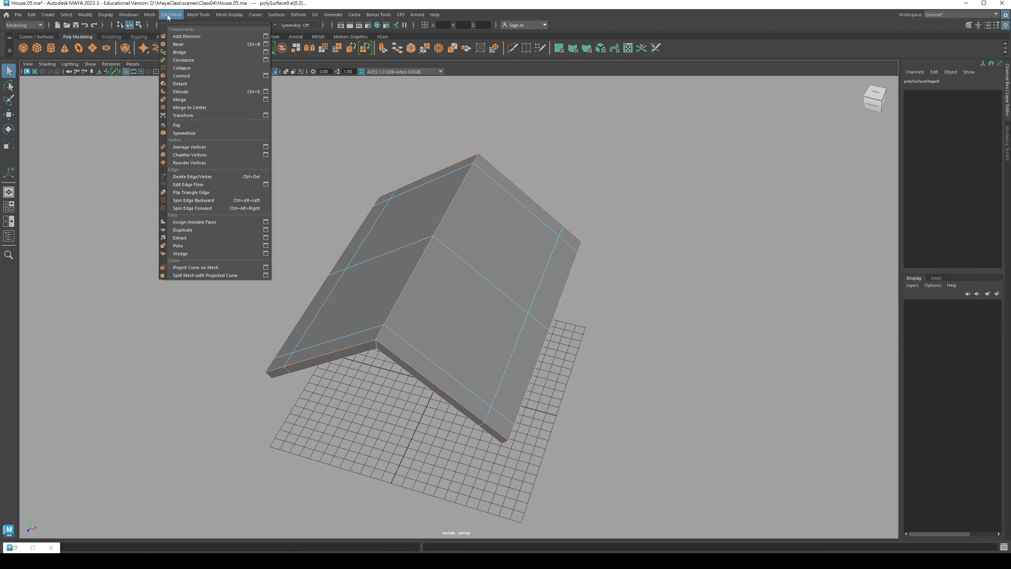
{"action": "left_click", "coordinate": [188, 45]}
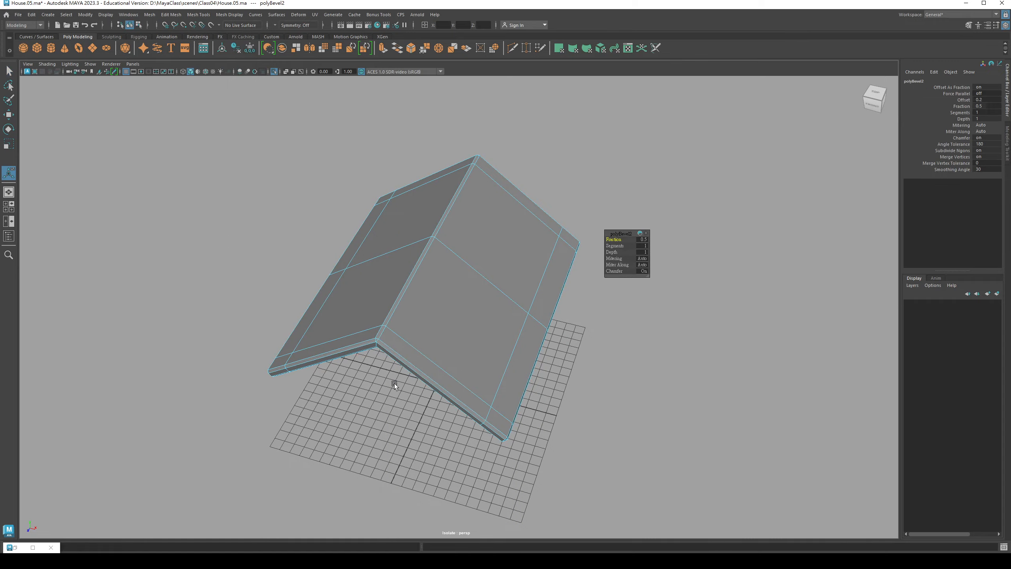
{"action": "left_click_drag", "start_coordinate": [394, 383], "coordinate": [489, 326], "text": "alt"}
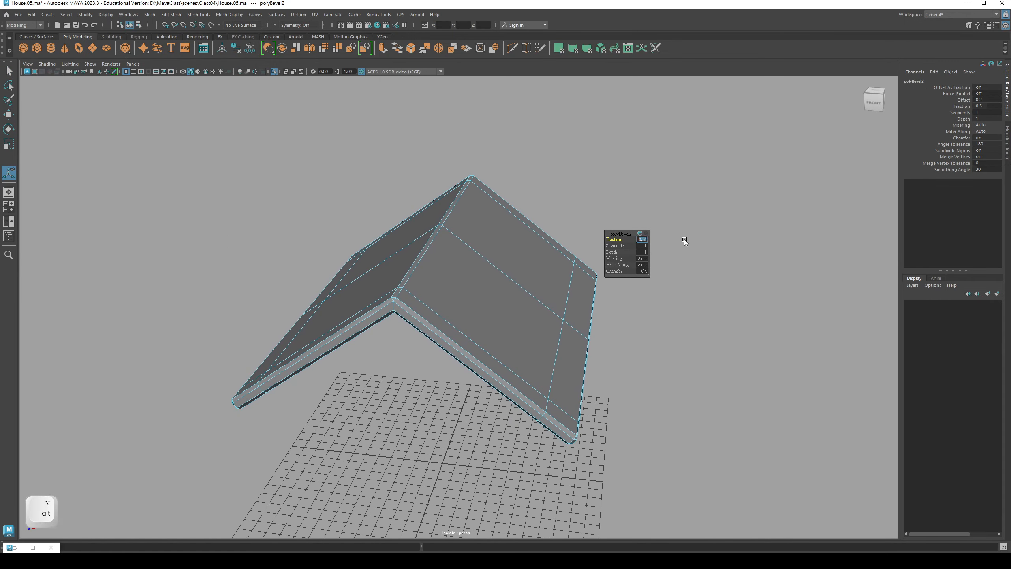
{"action": "type", "text": ".2"}
{"action": "key", "text": "Return"}
Return the roof to object mode, deselect it and bring the whole house back into view
{"action": "left_click", "coordinate": [245, 300]}
{"action": "left_click_drag", "start_coordinate": [245, 299], "coordinate": [349, 335], "text": "alt"}
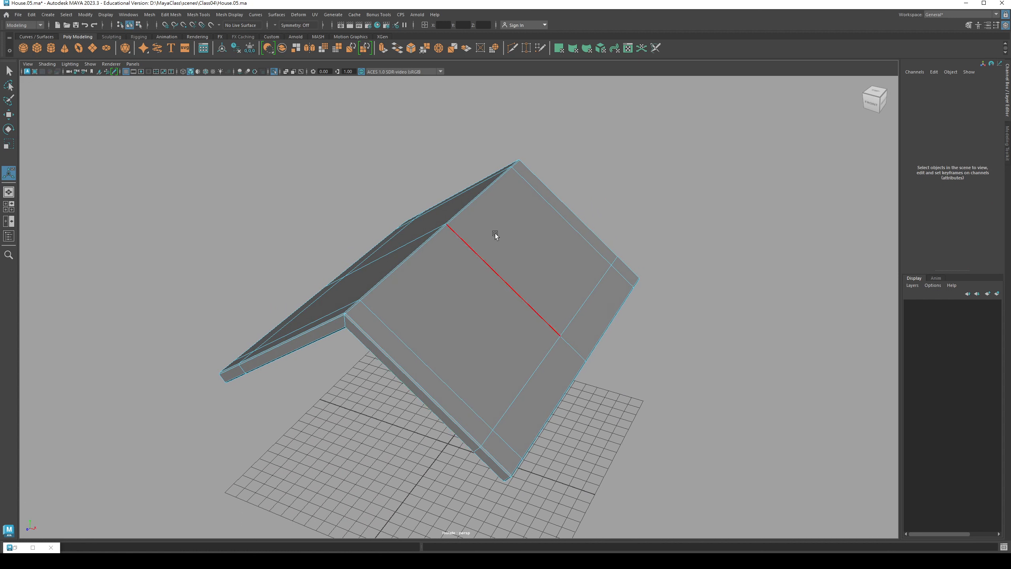
{"action": "key", "text": "F8"}
{"action": "left_click", "coordinate": [576, 185]}
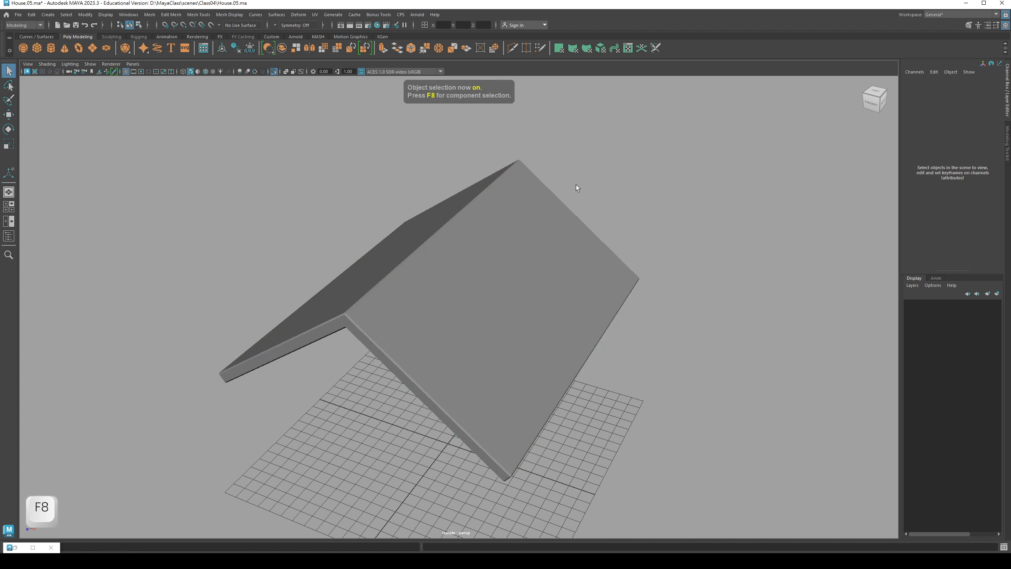
{"action": "left_click", "coordinate": [273, 72]}
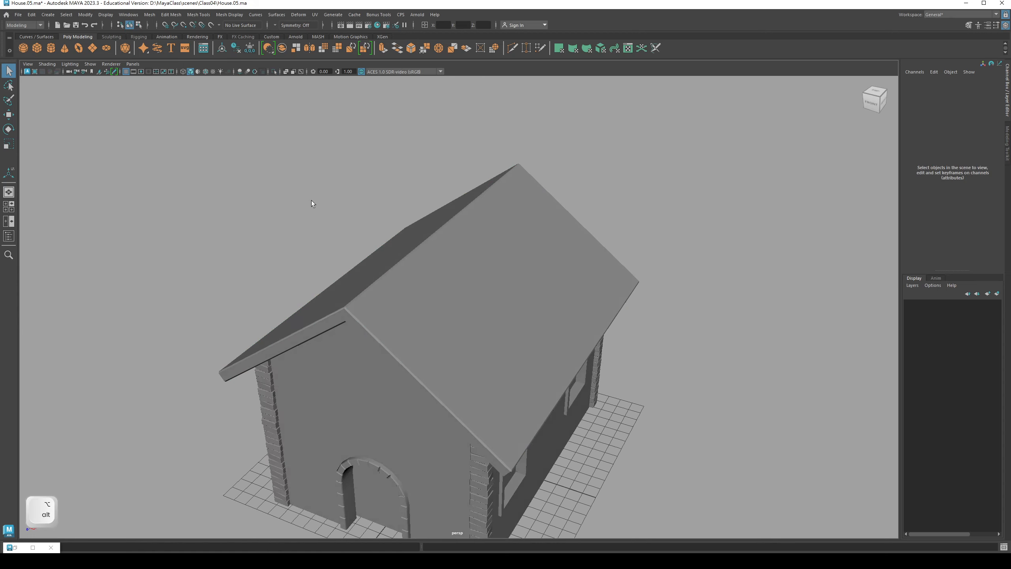
{"action": "left_click_drag", "start_coordinate": [311, 201], "coordinate": [343, 306], "text": "alt"}
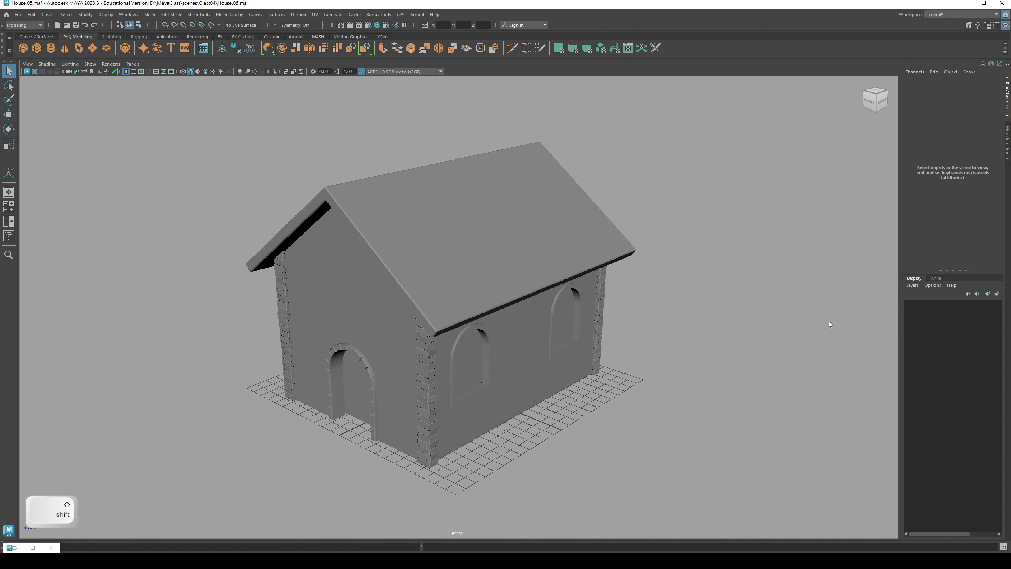
Select the window frame nearest the door corner on the long wall and isolate it in the viewport
{"action": "key", "text": "F2"}
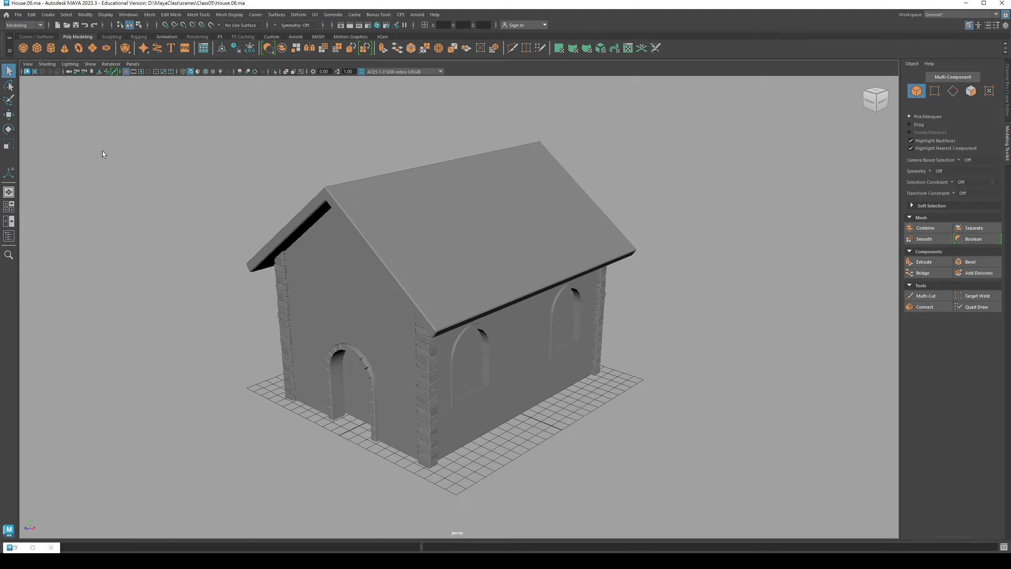
{"action": "left_click_drag", "start_coordinate": [188, 268], "coordinate": [188, 248], "text": "alt"}
{"action": "right_click_drag", "start_coordinate": [188, 248], "coordinate": [384, 288], "text": "alt"}
{"action": "left_click", "coordinate": [388, 290]}
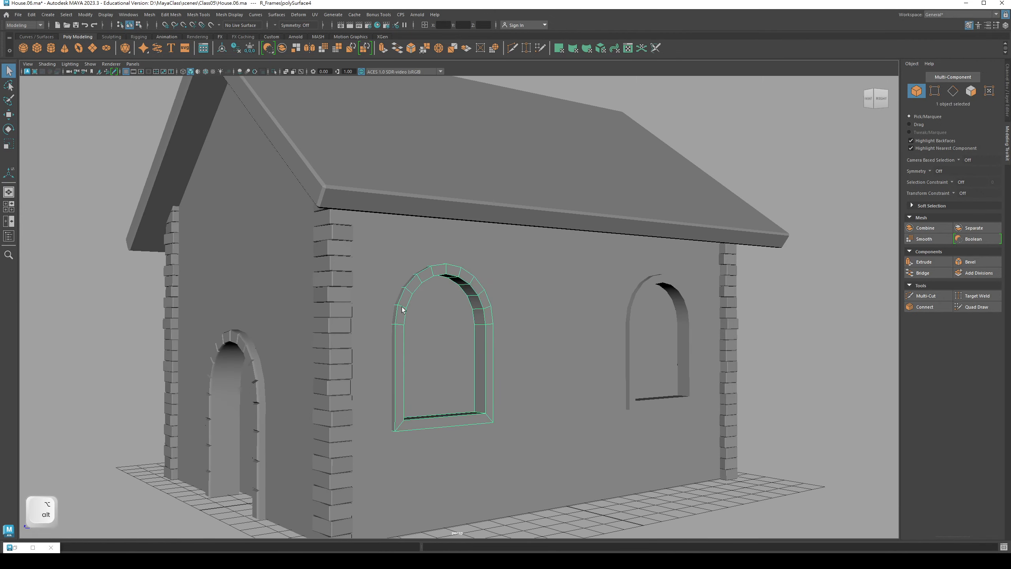
{"action": "left_click_drag", "start_coordinate": [388, 289], "coordinate": [478, 302], "text": "alt"}
{"action": "right_click_drag", "start_coordinate": [477, 303], "coordinate": [615, 292], "text": "alt"}
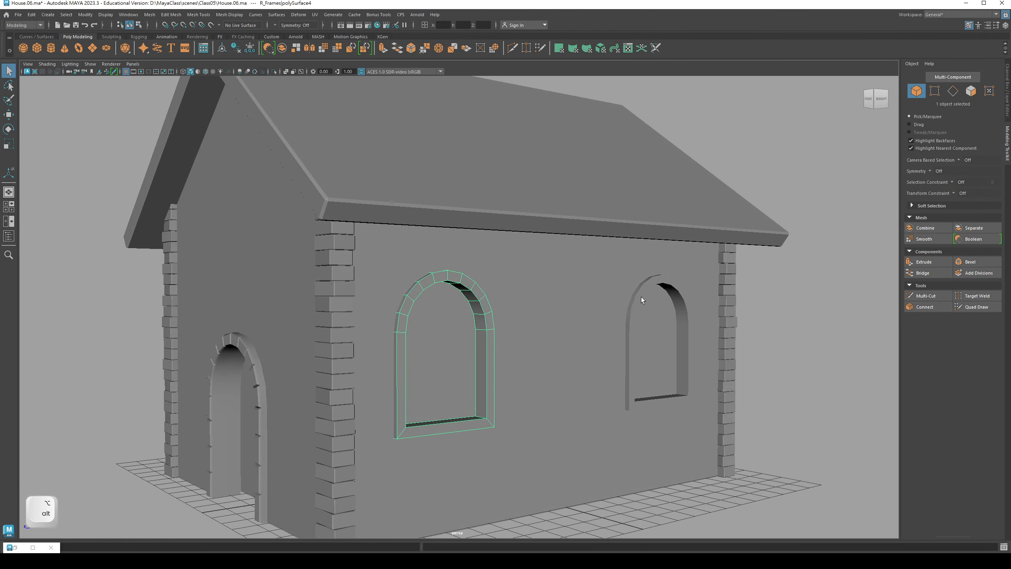
{"action": "left_click_drag", "start_coordinate": [314, 316], "coordinate": [378, 248], "text": "alt"}
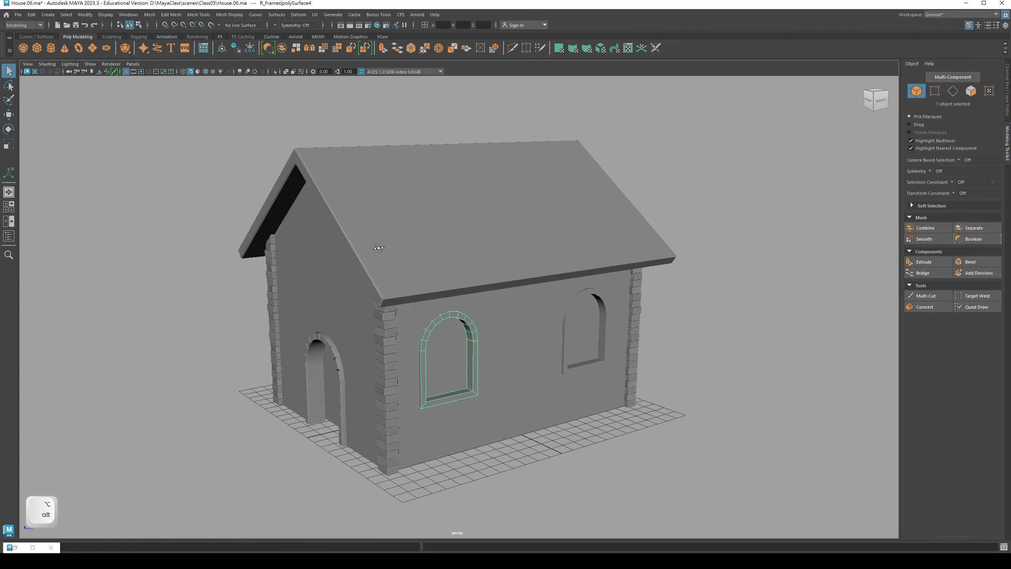
{"action": "right_click_drag", "start_coordinate": [379, 247], "coordinate": [413, 288], "text": "alt"}
{"action": "left_click_drag", "start_coordinate": [413, 288], "coordinate": [424, 258], "text": "alt"}
{"action": "right_click_drag", "start_coordinate": [424, 259], "coordinate": [490, 294], "text": "alt"}
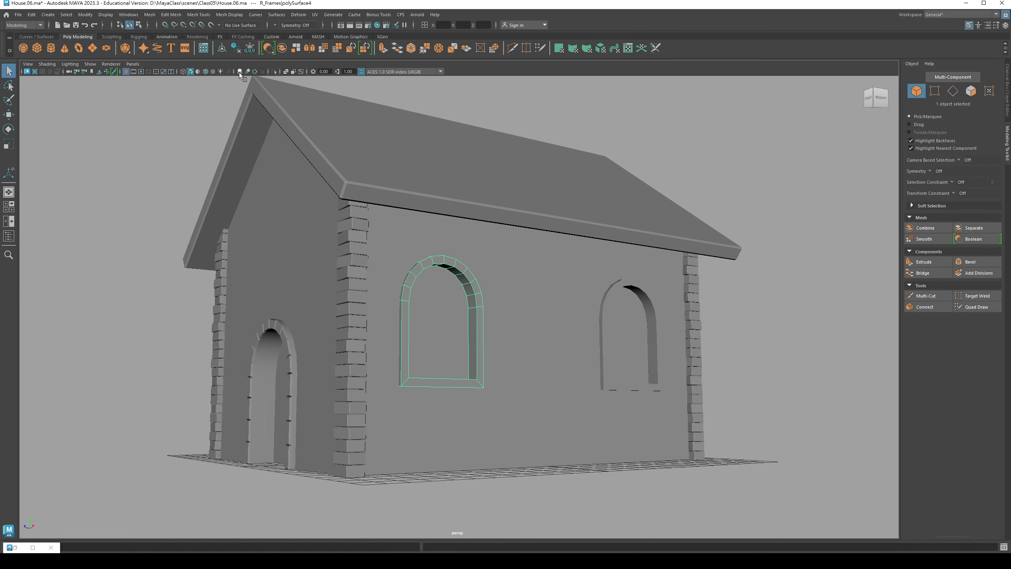
{"action": "left_click", "coordinate": [274, 72]}
{"action": "left_click_drag", "start_coordinate": [445, 194], "coordinate": [425, 334], "text": "alt"}
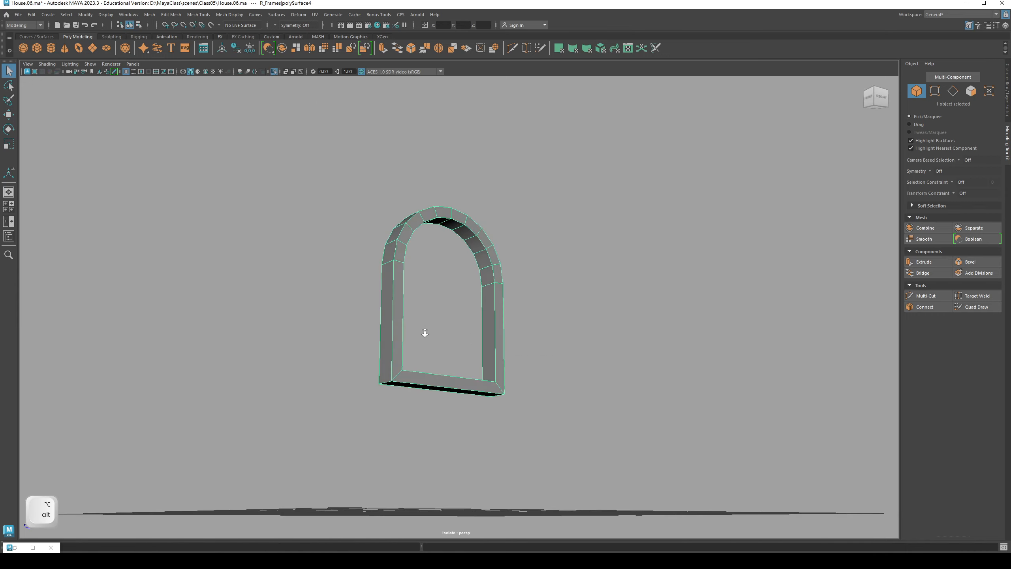
{"action": "right_click_drag", "start_coordinate": [425, 334], "coordinate": [408, 271], "text": "alt"}
In face mode and front view, select all faces on the window frame's inward-facing back side and delete them
{"action": "right_click", "coordinate": [391, 232]}
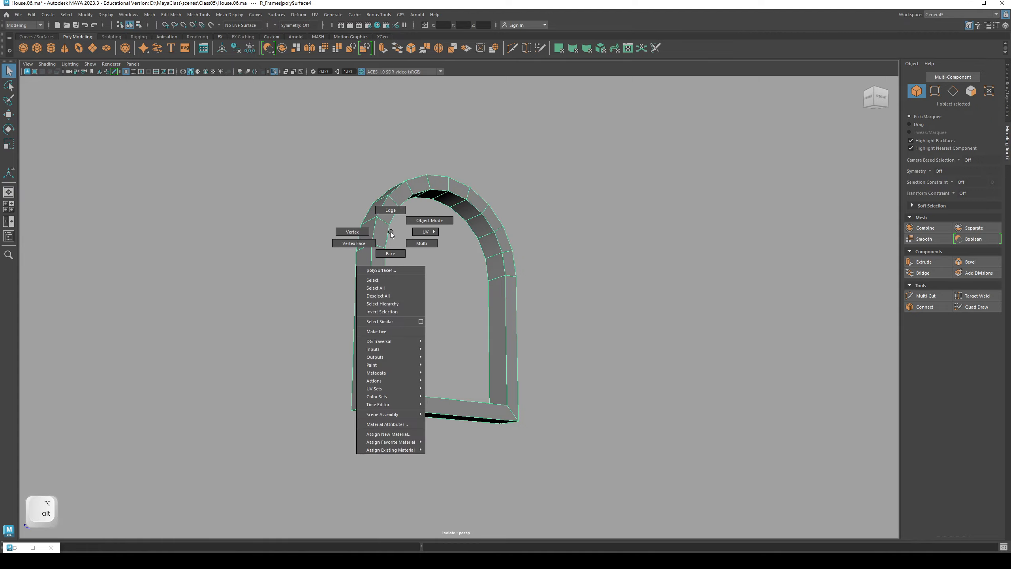
{"action": "left_click", "coordinate": [393, 252]}
{"action": "left_click_drag", "start_coordinate": [429, 285], "coordinate": [406, 268], "text": "alt"}
{"action": "key", "text": "space"}
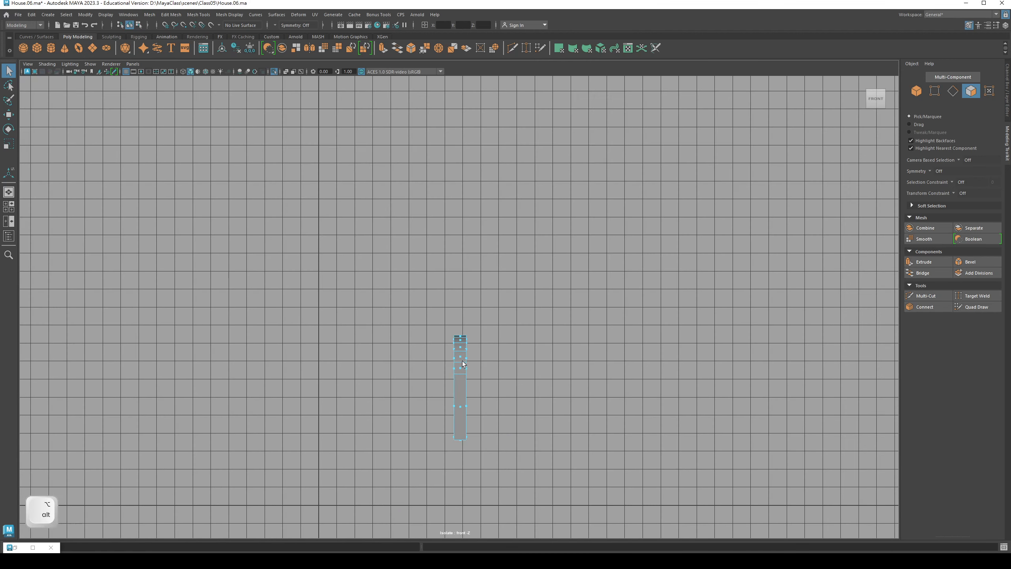
{"action": "middle_click_drag", "start_coordinate": [462, 362], "coordinate": [413, 265], "text": "alt"}
{"action": "right_click_drag", "start_coordinate": [413, 265], "coordinate": [593, 300], "text": "alt"}
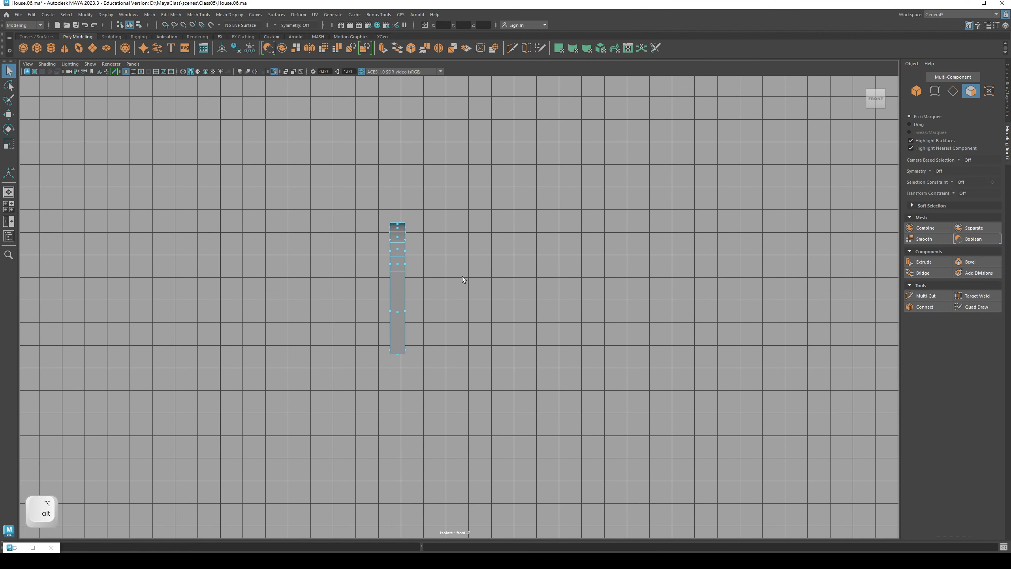
{"action": "middle_click_drag", "start_coordinate": [457, 276], "coordinate": [488, 275], "text": "alt"}
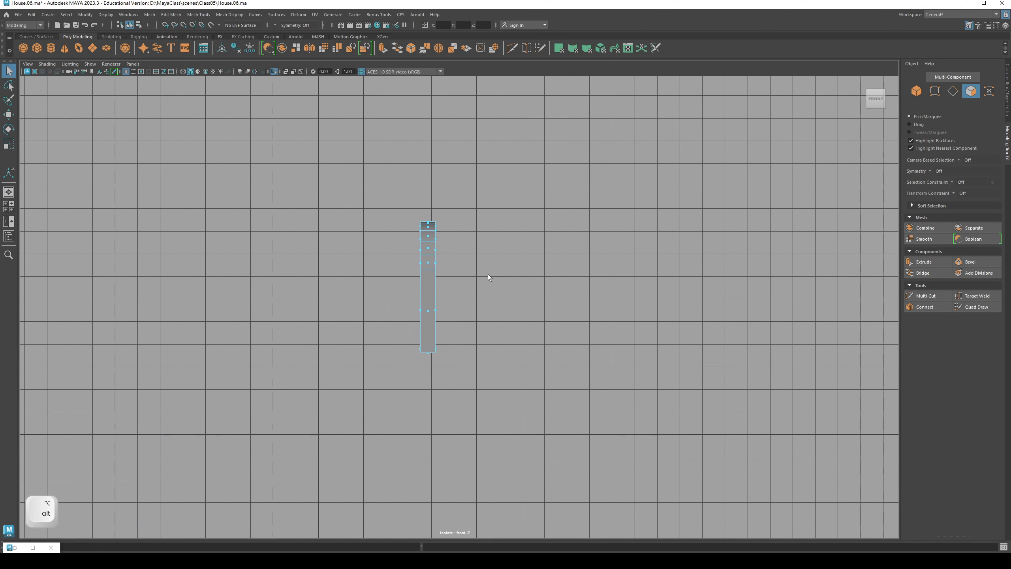
{"action": "left_click_drag", "start_coordinate": [400, 207], "coordinate": [422, 374]}
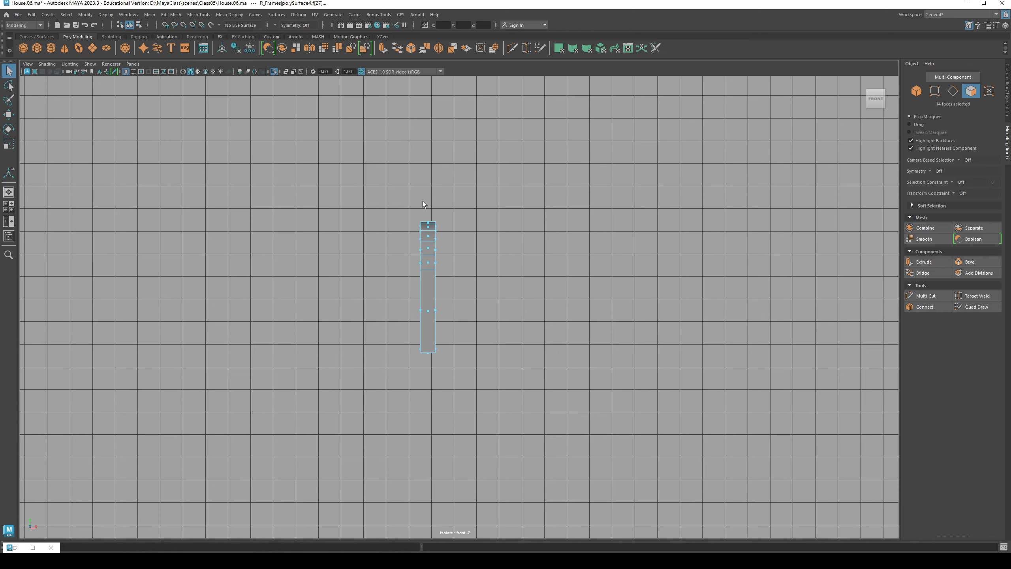
{"action": "key", "text": "space"}
{"action": "left_click_drag", "start_coordinate": [423, 200], "coordinate": [412, 137]}
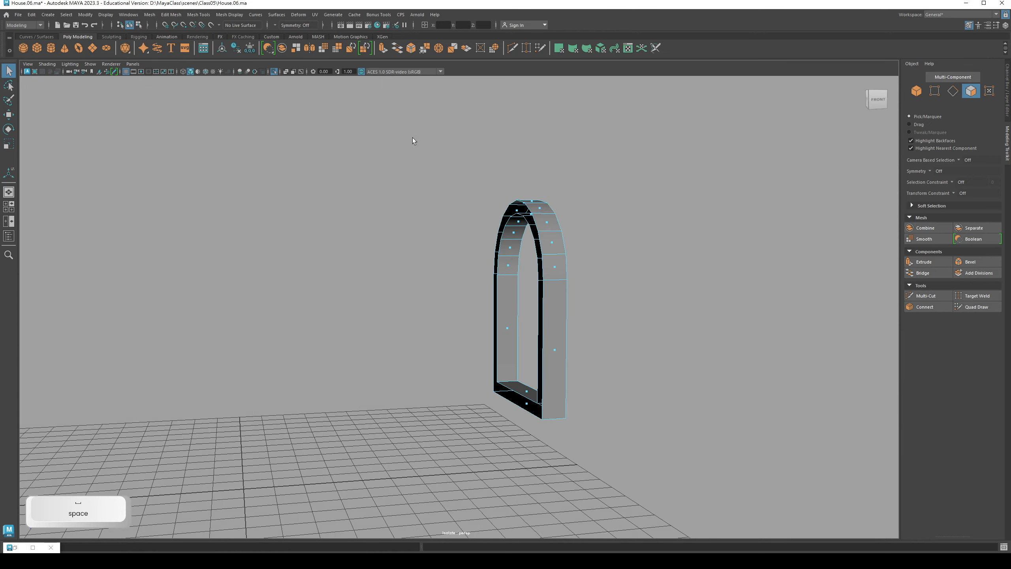
Switch the window frame to edge selection and select the outer and inner edge loops around its front face
{"action": "left_click_drag", "start_coordinate": [410, 223], "coordinate": [464, 244], "text": "alt"}
{"action": "middle_click_drag", "start_coordinate": [464, 243], "coordinate": [340, 222], "text": "alt"}
{"action": "right_click_drag", "start_coordinate": [340, 222], "coordinate": [476, 242], "text": "alt"}
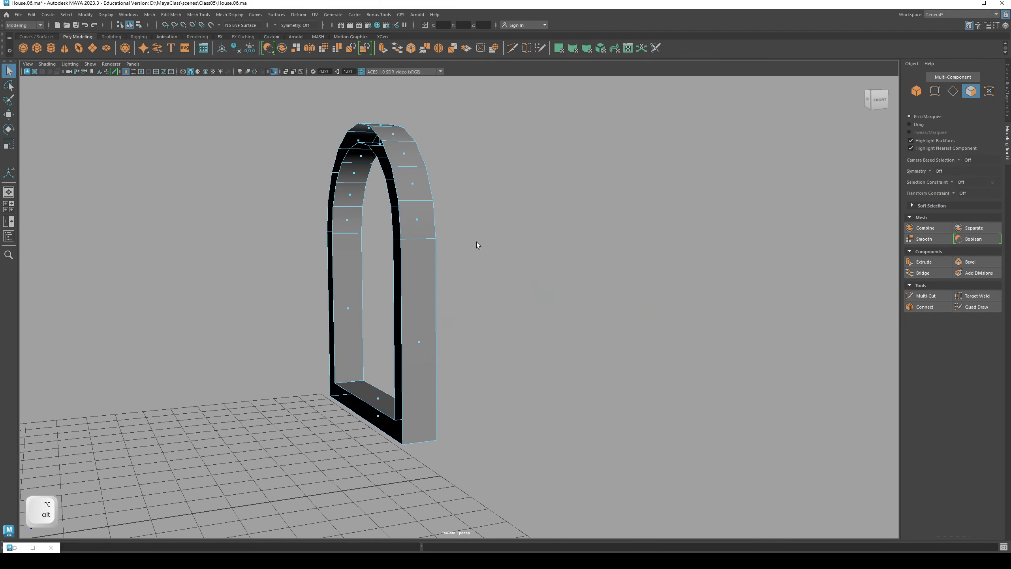
{"action": "left_click_drag", "start_coordinate": [476, 242], "coordinate": [308, 211], "text": "alt"}
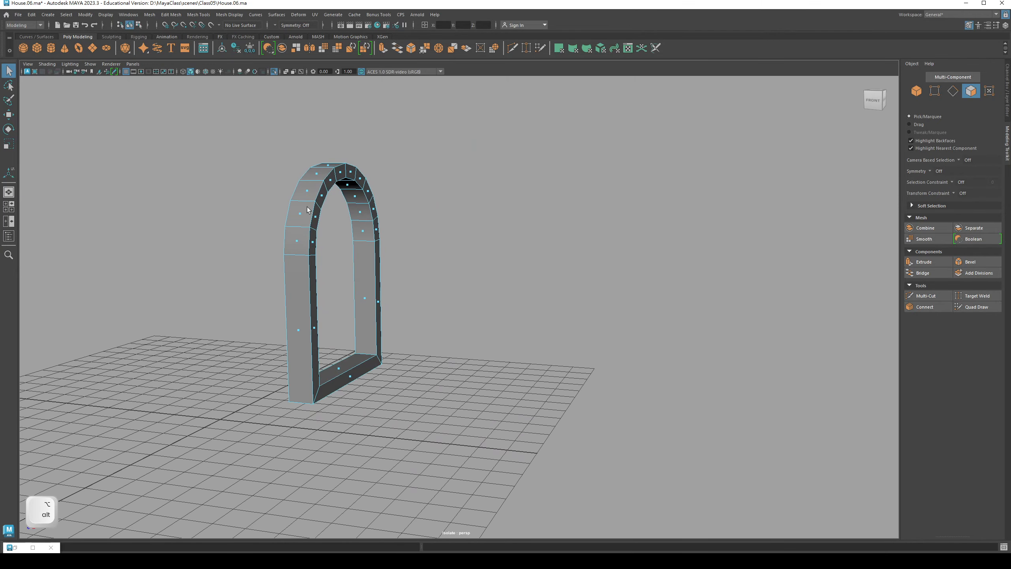
{"action": "right_click_drag", "start_coordinate": [304, 205], "coordinate": [290, 126]}
{"action": "double_click", "coordinate": [290, 214]}
{"action": "left_click_drag", "start_coordinate": [290, 213], "coordinate": [242, 303], "text": "alt"}
{"action": "double_click", "coordinate": [306, 211], "text": "shift"}
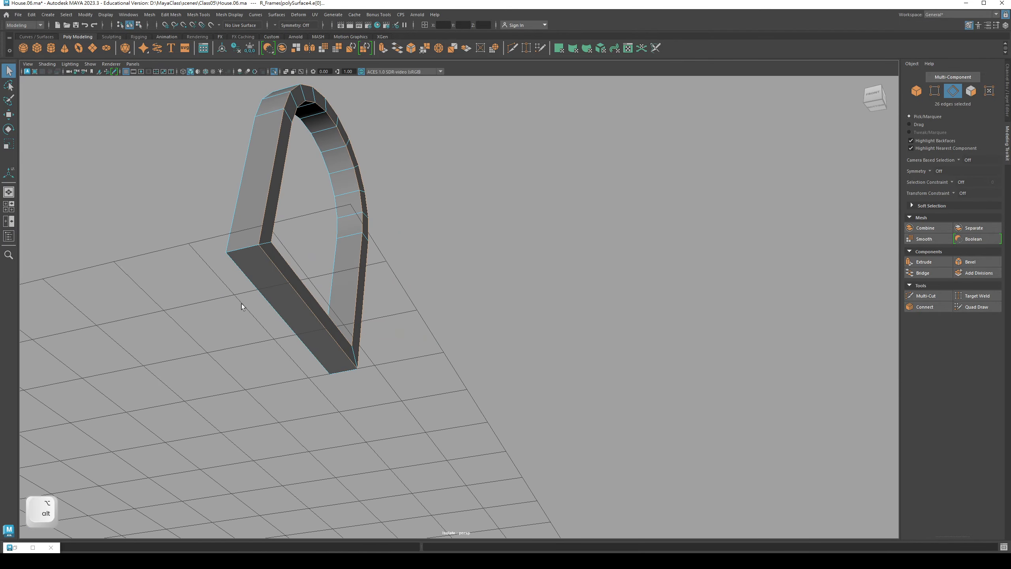
Add the depth edges at the frame's two lower outer corners to the edge selection
{"action": "left_click", "coordinate": [242, 249], "text": "shift"}
{"action": "left_click_drag", "start_coordinate": [347, 274], "coordinate": [367, 314], "text": "alt"}
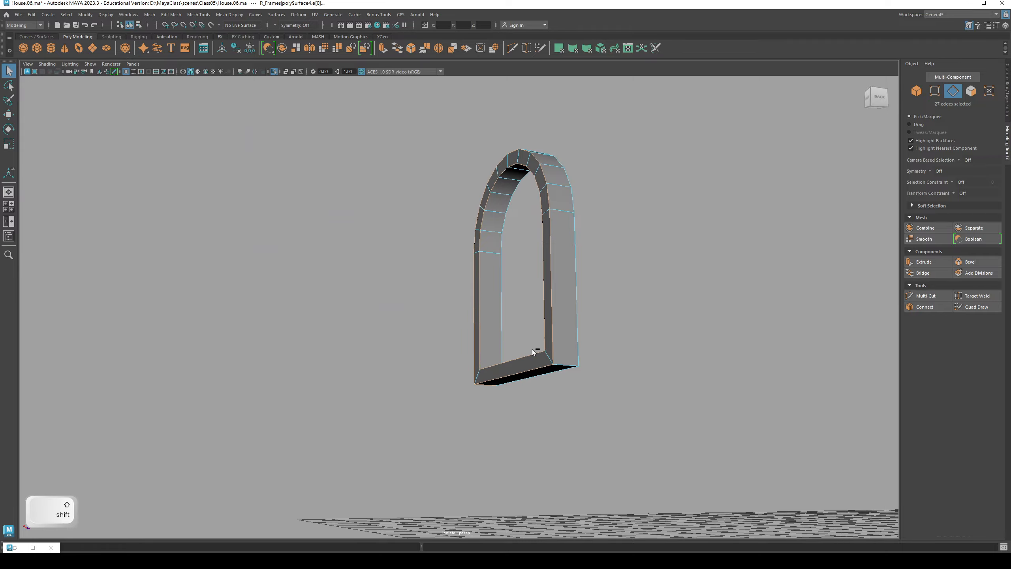
{"action": "left_click", "coordinate": [564, 364], "text": "shift"}
{"action": "left_click_drag", "start_coordinate": [533, 217], "coordinate": [569, 261], "text": "alt"}
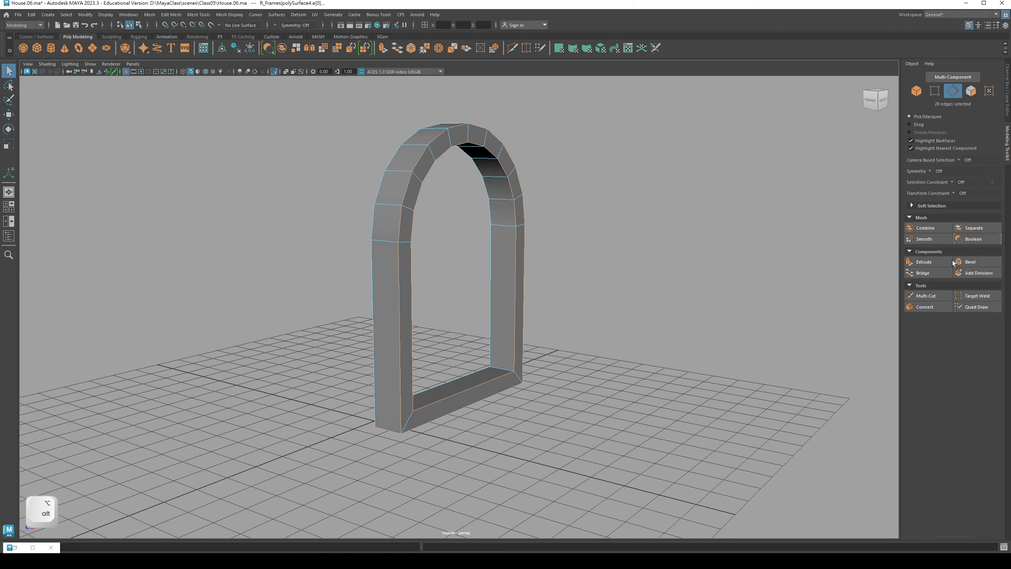
Bevel the selected window frame edges with a fraction of 0.25 and 2 segments
{"action": "left_click", "coordinate": [967, 263]}
{"action": "left_click_drag", "start_coordinate": [493, 247], "coordinate": [383, 216], "text": "alt"}
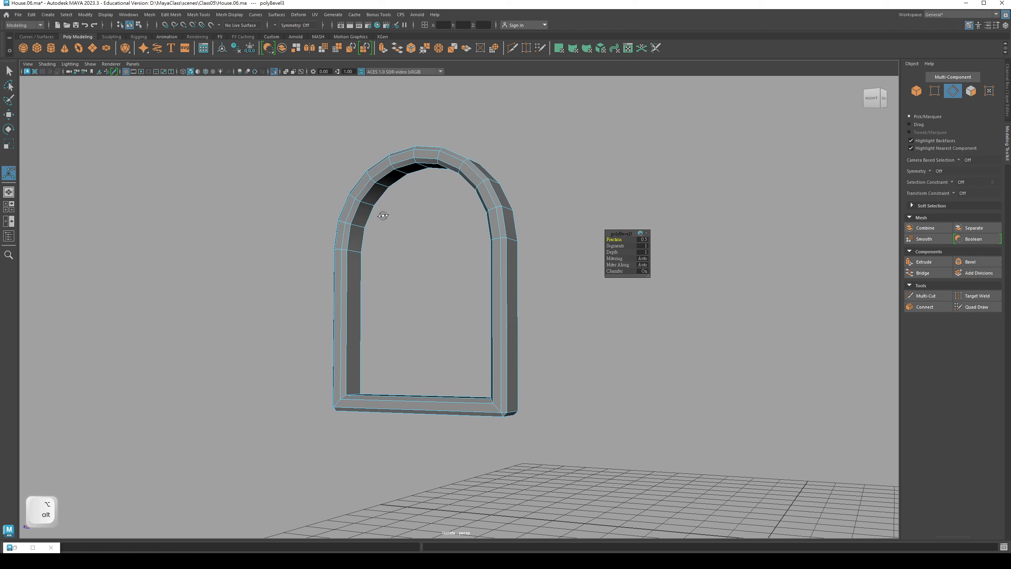
{"action": "left_click", "coordinate": [641, 239]}
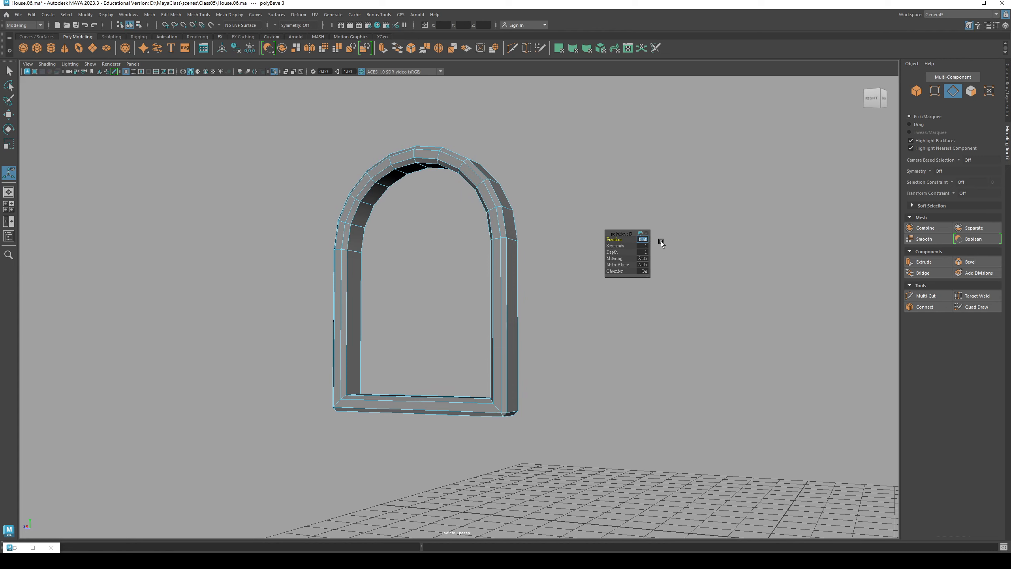
{"action": "type", "text": ".25"}
{"action": "key", "text": "Return"}
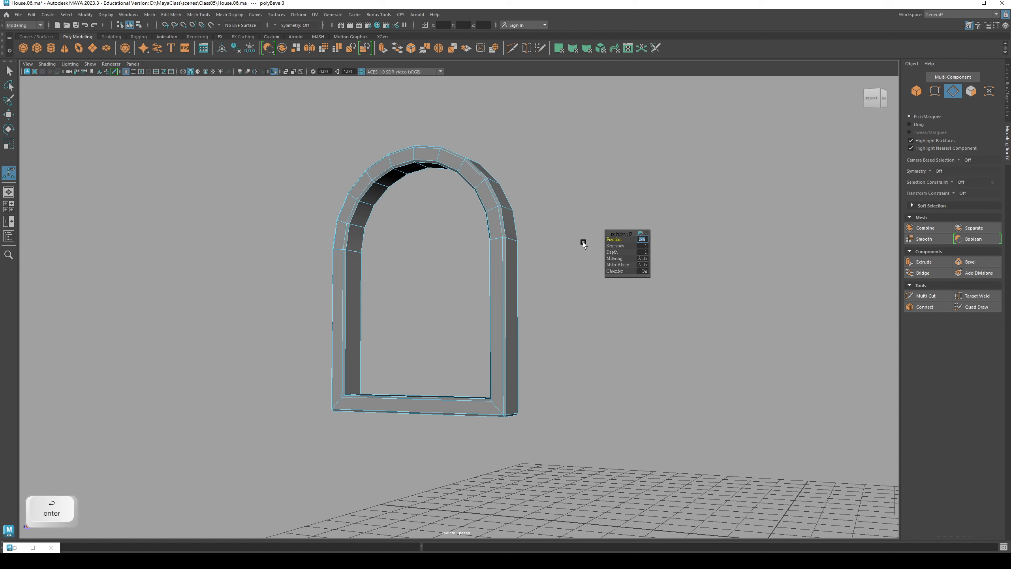
{"action": "left_click", "coordinate": [646, 246]}
{"action": "type", "text": "2"}
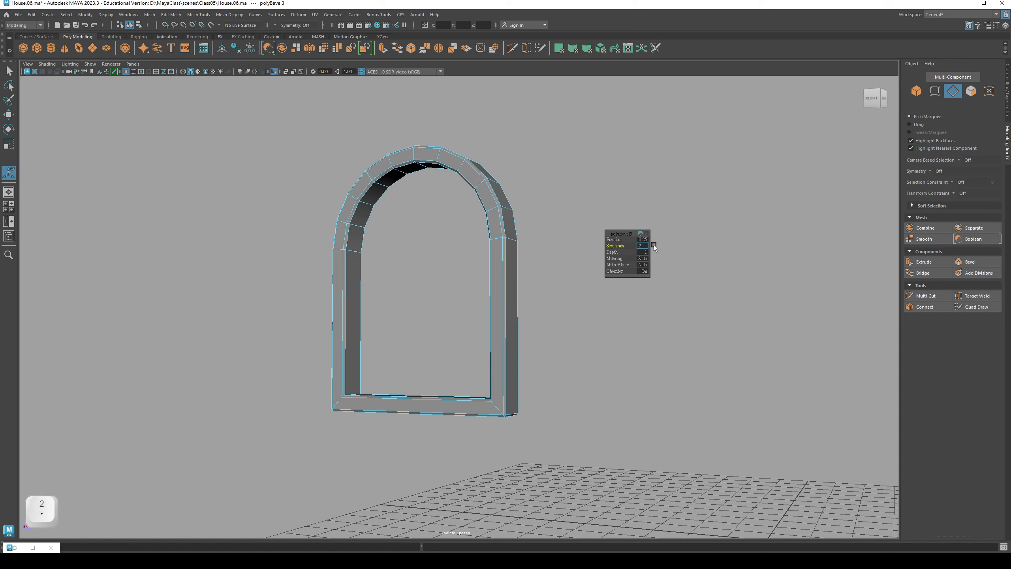
{"action": "key", "text": "Return"}
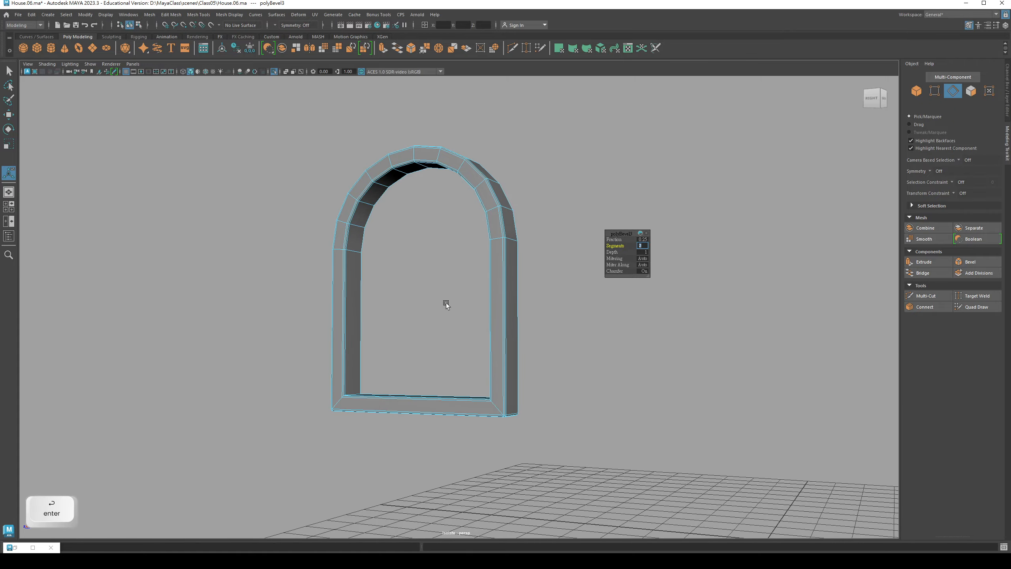
{"action": "middle_click_drag", "start_coordinate": [447, 301], "coordinate": [390, 280], "text": "alt"}
{"action": "left_click_drag", "start_coordinate": [390, 280], "coordinate": [351, 258], "text": "alt"}
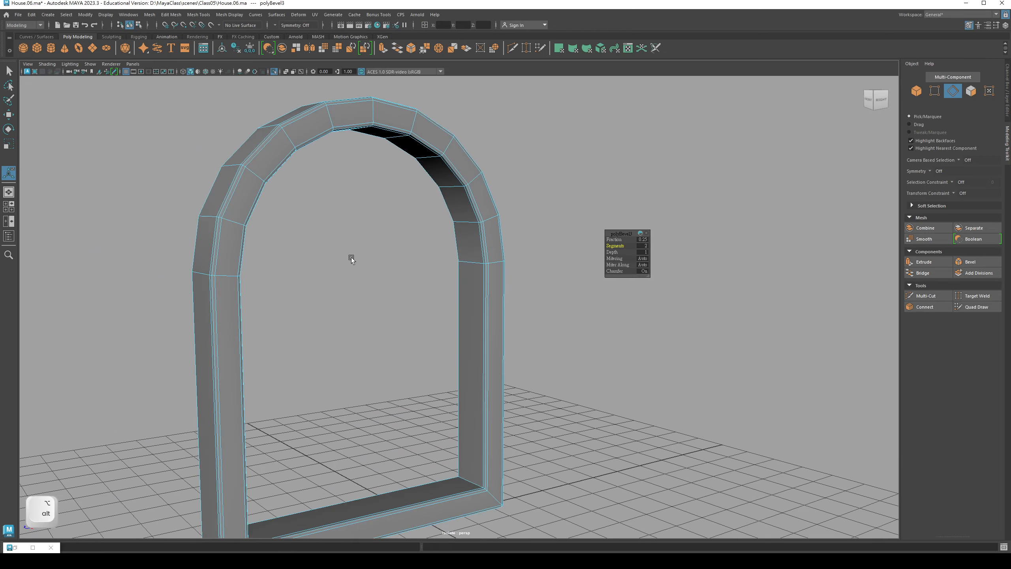
Return the beveled window frame to object mode, deselect it and end its isolation to show the whole house
{"action": "key", "text": "F8"}
{"action": "left_click", "coordinate": [274, 256]}
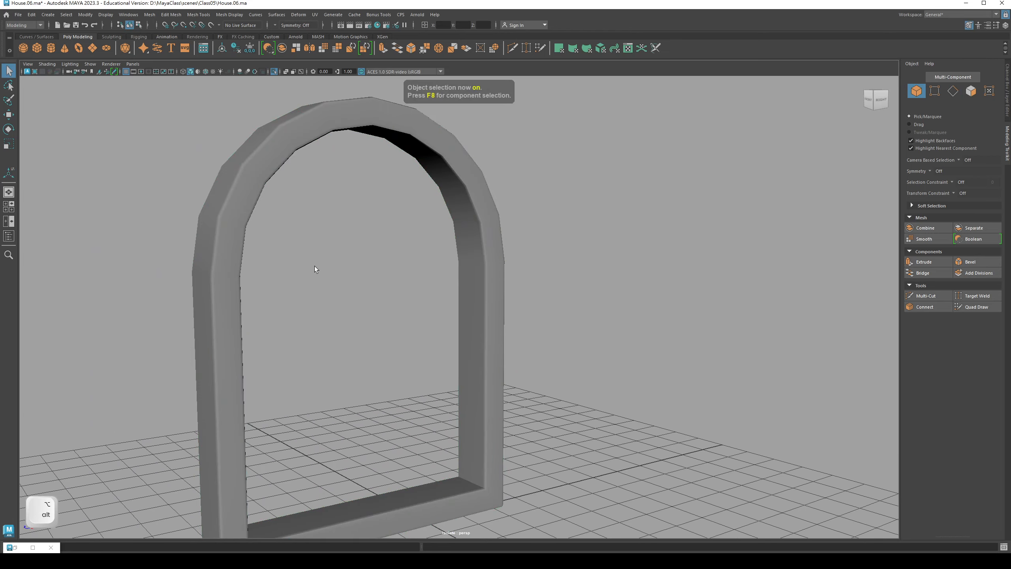
{"action": "right_click_drag", "start_coordinate": [314, 266], "coordinate": [260, 265], "text": "alt"}
{"action": "left_click_drag", "start_coordinate": [261, 264], "coordinate": [310, 274], "text": "alt"}
{"action": "key", "text": "q"}
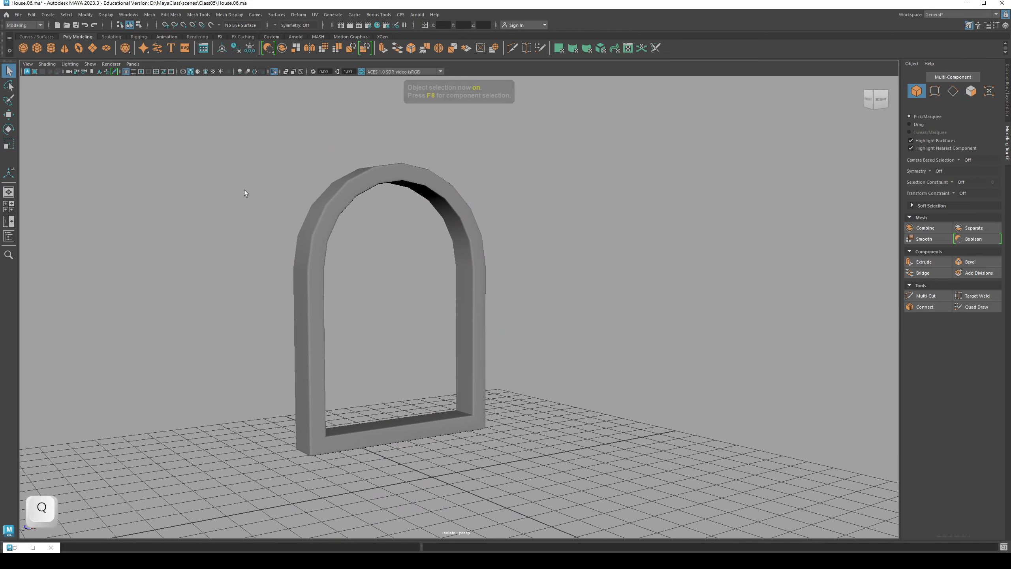
{"action": "left_click", "coordinate": [274, 71]}
Compare the window frames on the right wall and delete the unbeveled one farther from the door side
{"action": "left_click_drag", "start_coordinate": [300, 181], "coordinate": [418, 258], "text": "alt"}
{"action": "left_click", "coordinate": [412, 218]}
{"action": "left_click", "coordinate": [519, 273]}
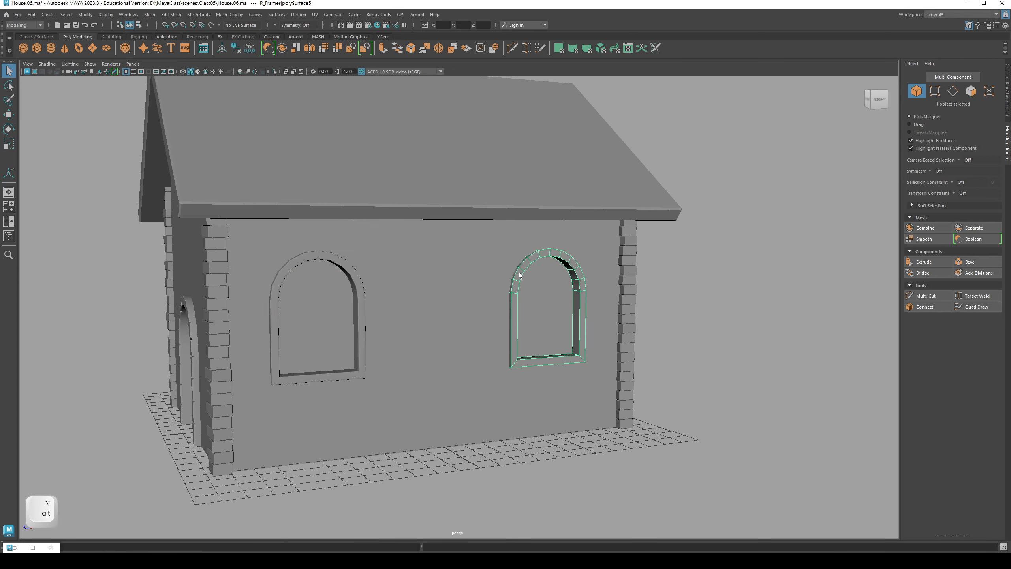
{"action": "left_click_drag", "start_coordinate": [519, 274], "coordinate": [446, 339], "text": "alt"}
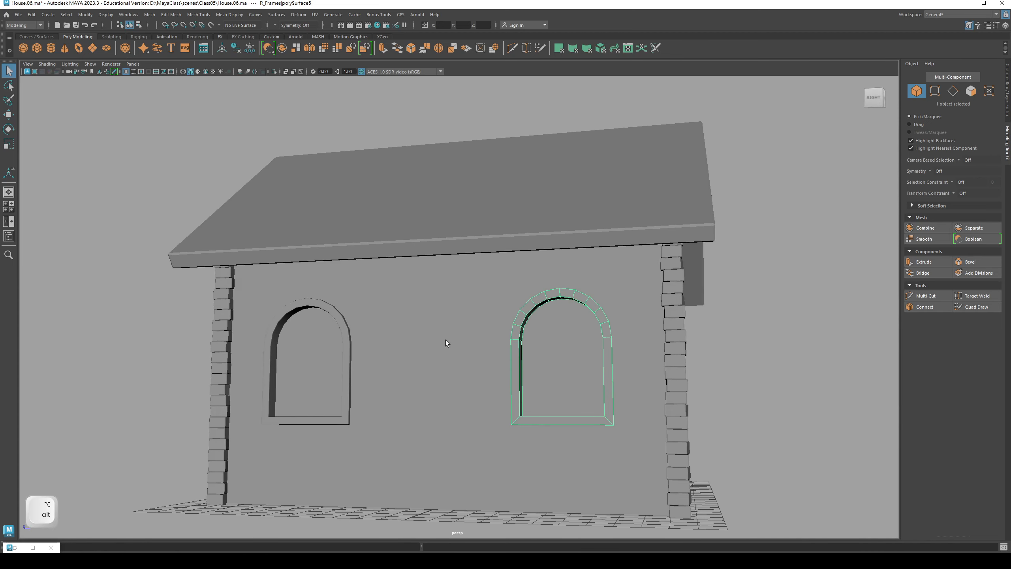
{"action": "left_click", "coordinate": [286, 315]}
{"action": "left_click_drag", "start_coordinate": [275, 294], "coordinate": [362, 330], "text": "alt"}
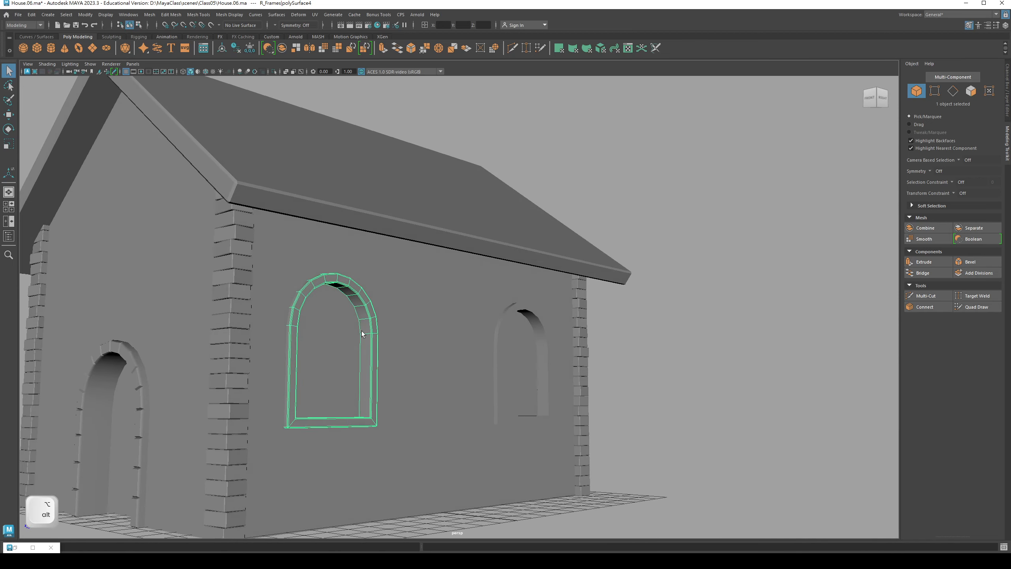
{"action": "left_click_drag", "start_coordinate": [496, 324], "coordinate": [474, 309], "text": "alt"}
{"action": "left_click", "coordinate": [538, 309]}
{"action": "key", "text": "Delete"}
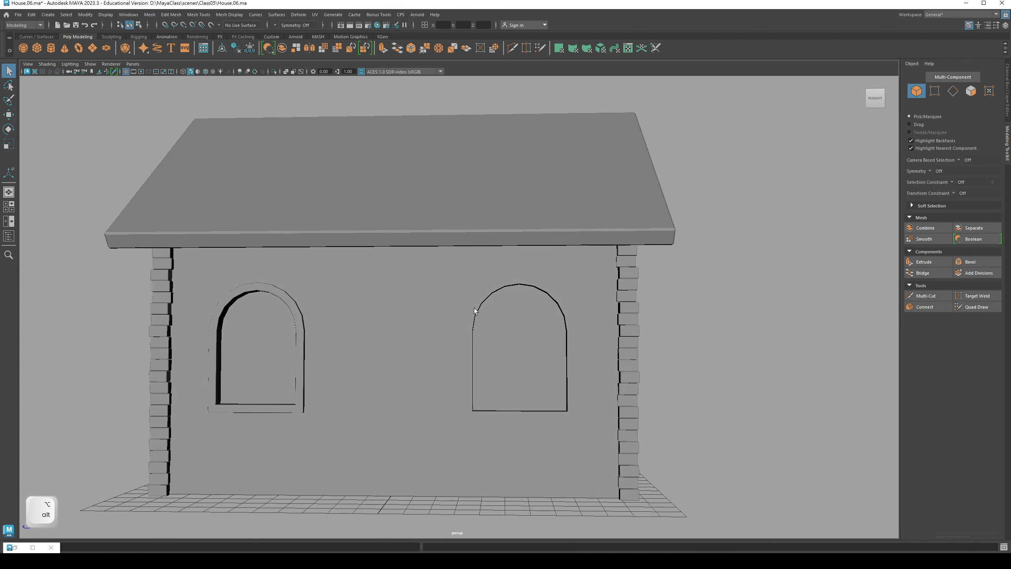
Show wireframe over the shaded house, switch to the side view and duplicate the beveled window frame
{"action": "left_click", "coordinate": [206, 72]}
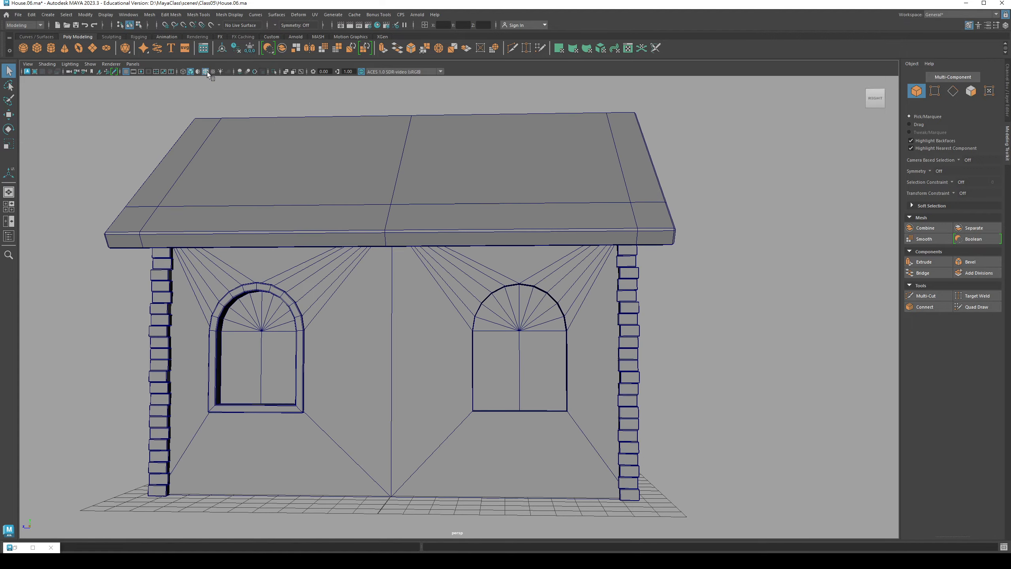
{"action": "mouse_move", "coordinate": [416, 286]}
{"action": "left_mouse_down", "text": "alt"}
{"action": "mouse_move", "coordinate": [446, 288]}
{"action": "mouse_move", "coordinate": [400, 297]}
{"action": "mouse_move", "coordinate": [429, 297]}
{"action": "left_mouse_up", "text": "alt"}
{"action": "key", "text": "space"}
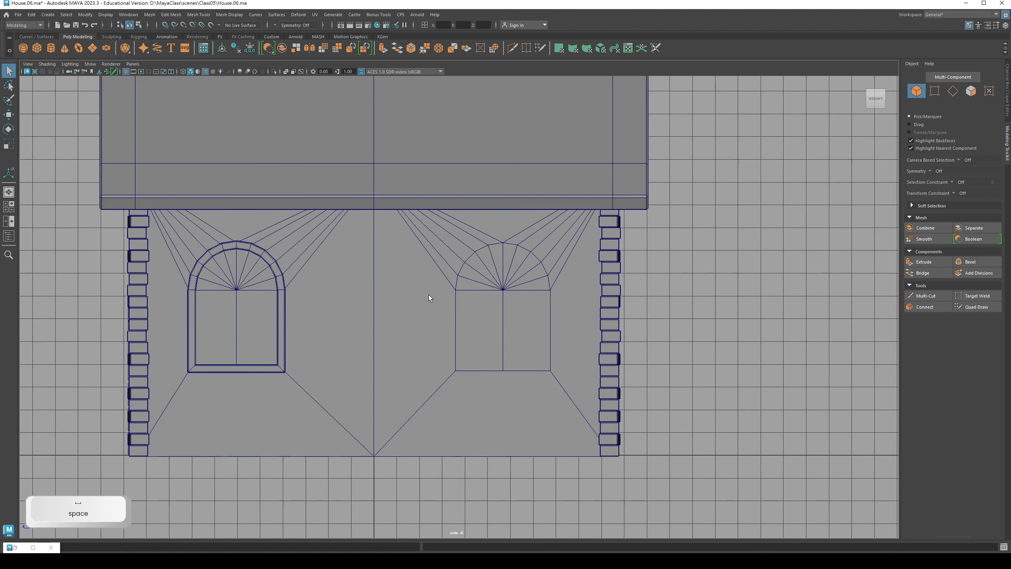
{"action": "left_click", "coordinate": [277, 277]}
{"action": "key", "text": "w"}
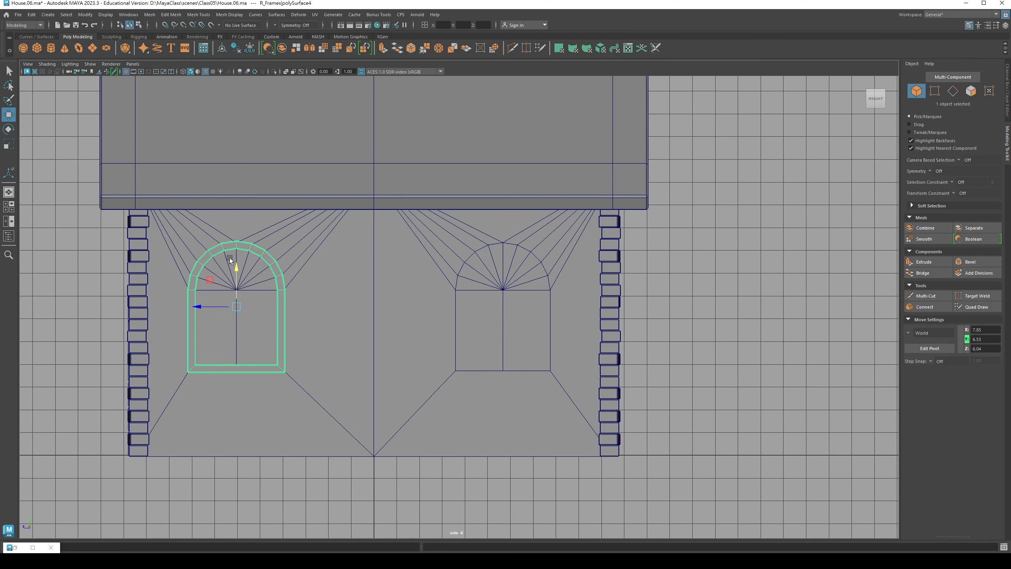
{"action": "mouse_move", "coordinate": [293, 324]}
{"action": "right_mouse_down", "text": "alt"}
{"action": "mouse_move", "coordinate": [359, 316]}
{"action": "mouse_move", "coordinate": [283, 309]}
{"action": "right_mouse_up", "text": "alt"}
{"action": "key", "text": "ctrl+d"}
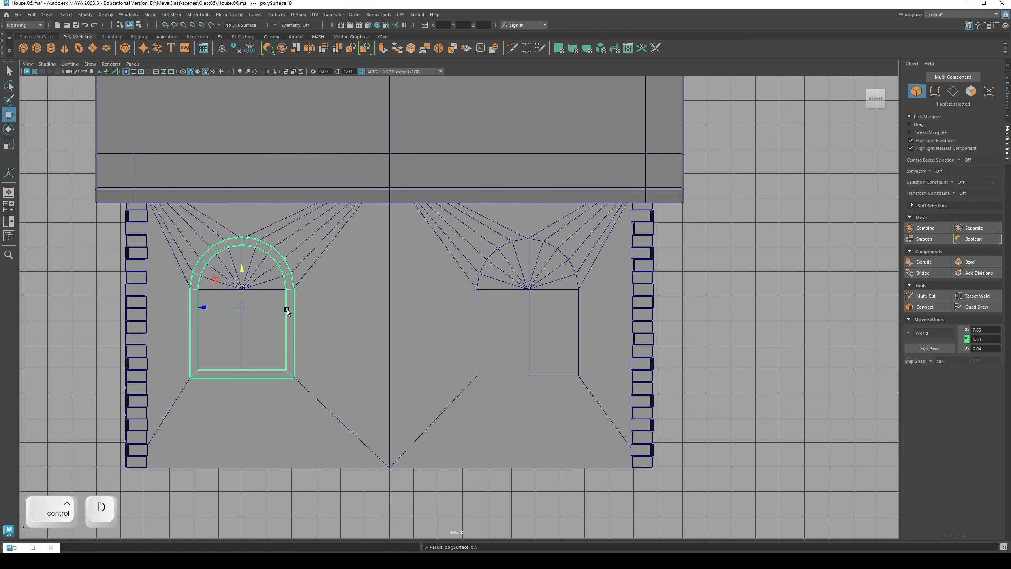
Move the duplicated frame along Z, snap it to the arch centre of the frameless window, and return to the perspective view
{"action": "left_click_drag", "start_coordinate": [200, 307], "coordinate": [308, 304]}
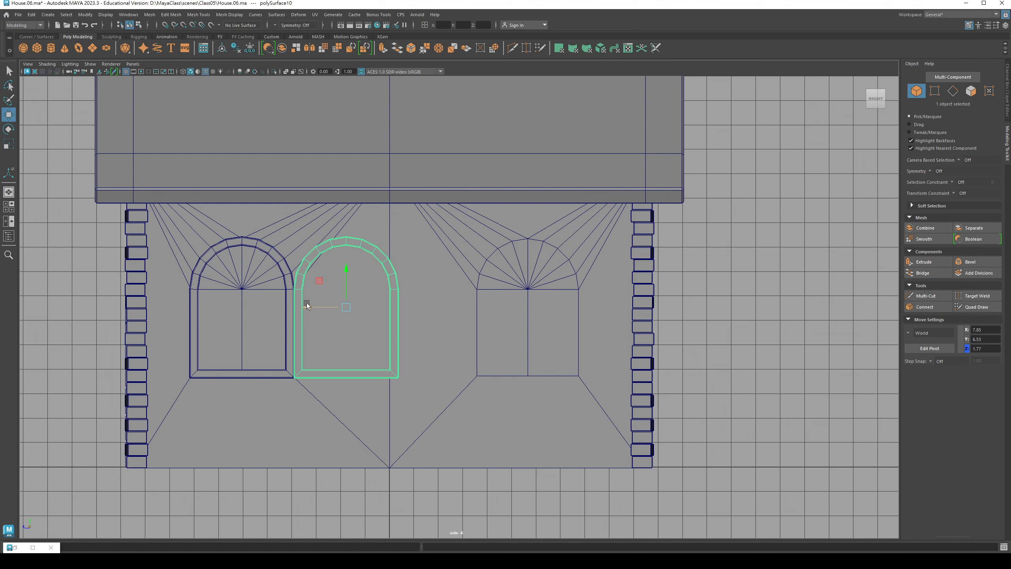
{"action": "key", "text": "v"}
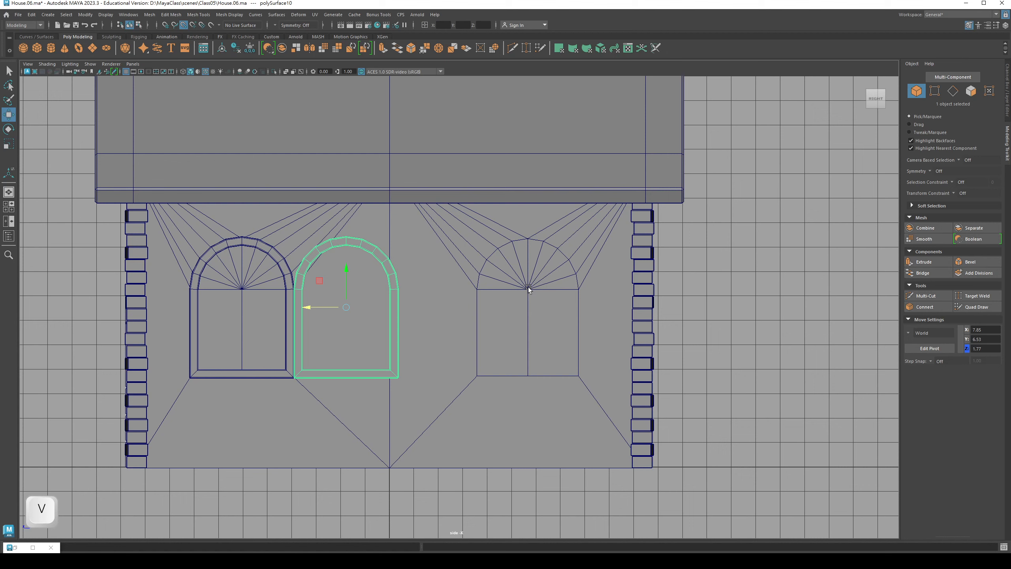
{"action": "middle_click_drag", "start_coordinate": [527, 289], "coordinate": [532, 290]}
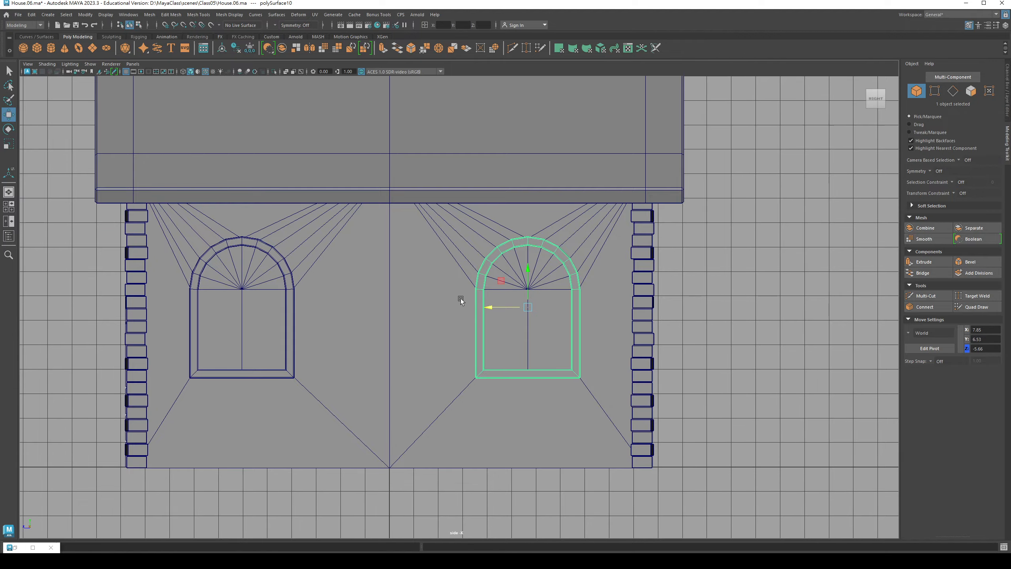
{"action": "key", "text": "space"}
{"action": "left_click_drag", "start_coordinate": [464, 300], "coordinate": [414, 346]}
{"action": "key", "text": "q"}
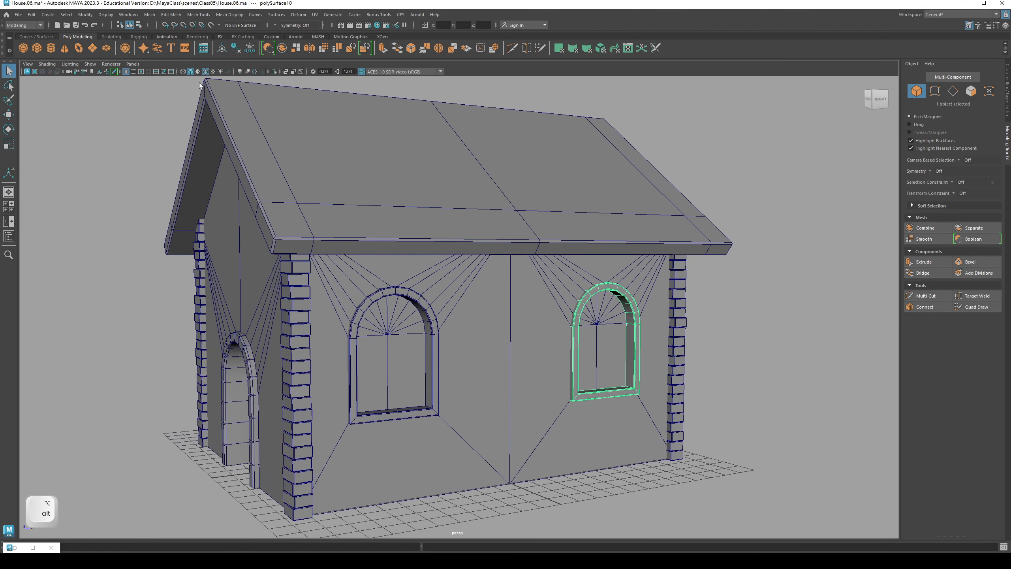
Open the Outliner, expand the polySurface2 group and delete its L_Frames group
{"action": "left_click", "coordinate": [128, 14]}
{"action": "left_click", "coordinate": [140, 111]}
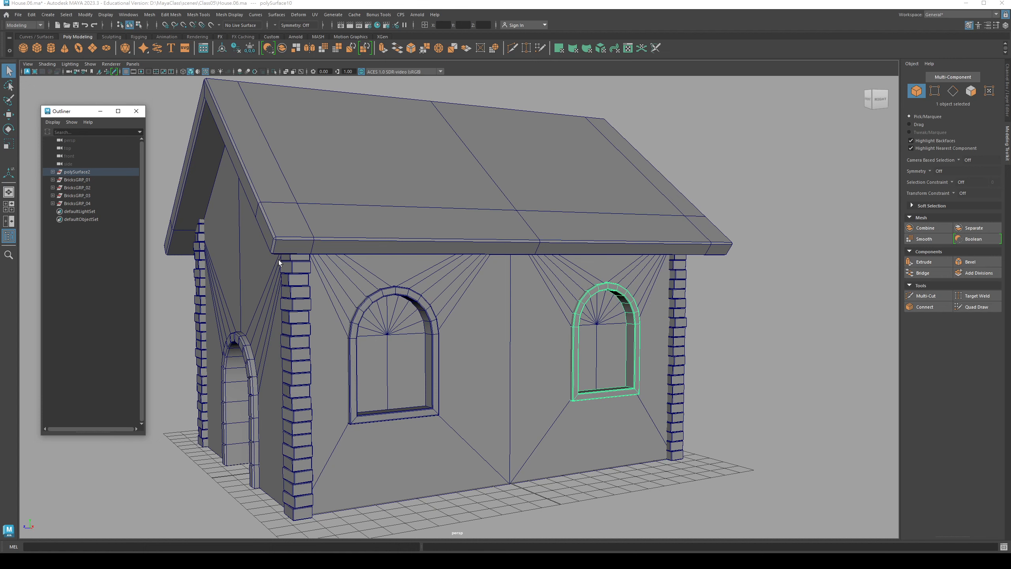
{"action": "left_click", "coordinate": [52, 172]}
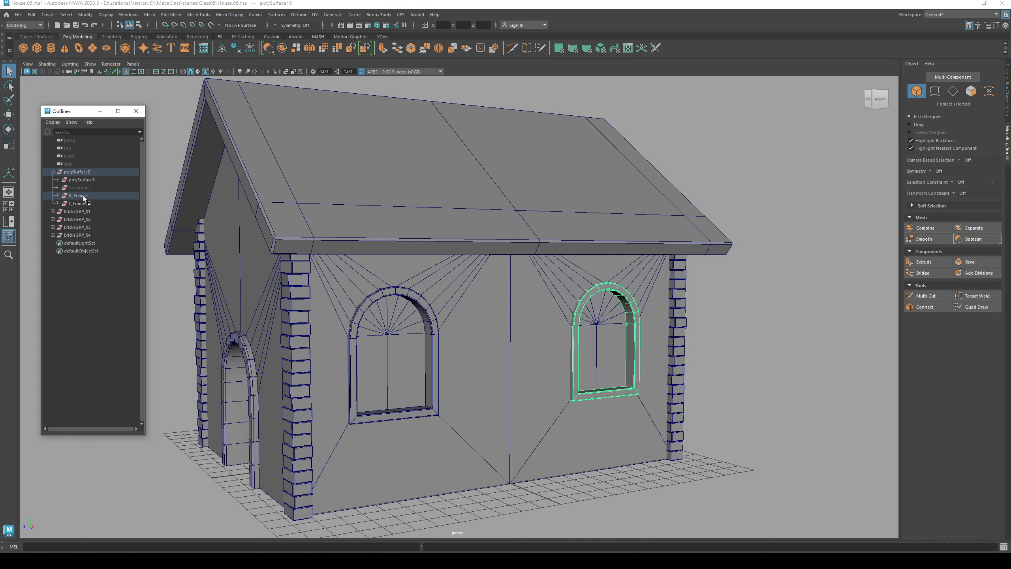
{"action": "left_click", "coordinate": [74, 195]}
{"action": "left_click_drag", "start_coordinate": [467, 343], "coordinate": [328, 303], "text": "alt"}
{"action": "middle_click_drag", "start_coordinate": [327, 303], "coordinate": [346, 301], "text": "alt"}
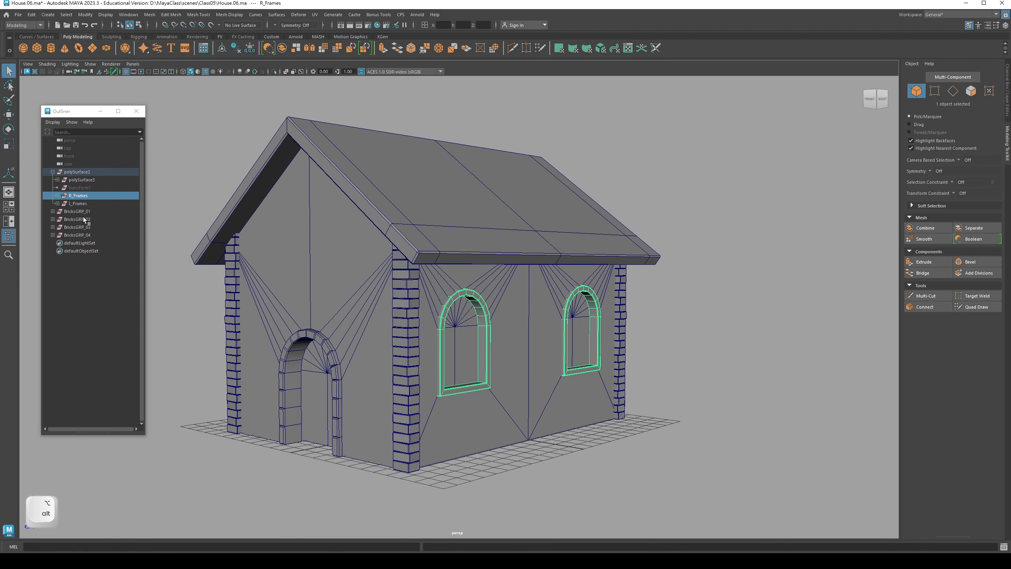
{"action": "left_click", "coordinate": [78, 204]}
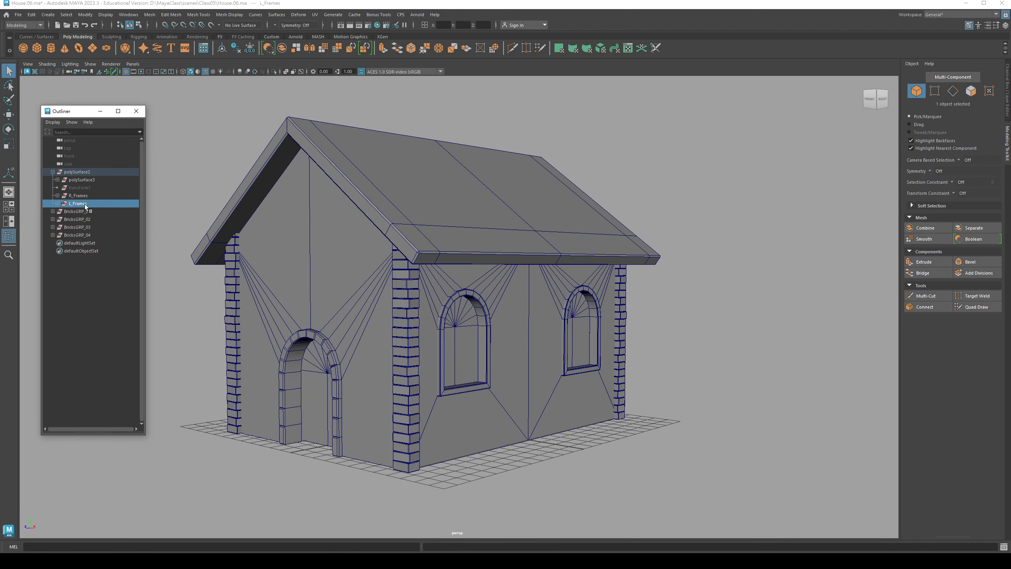
{"action": "key", "text": "Delete"}
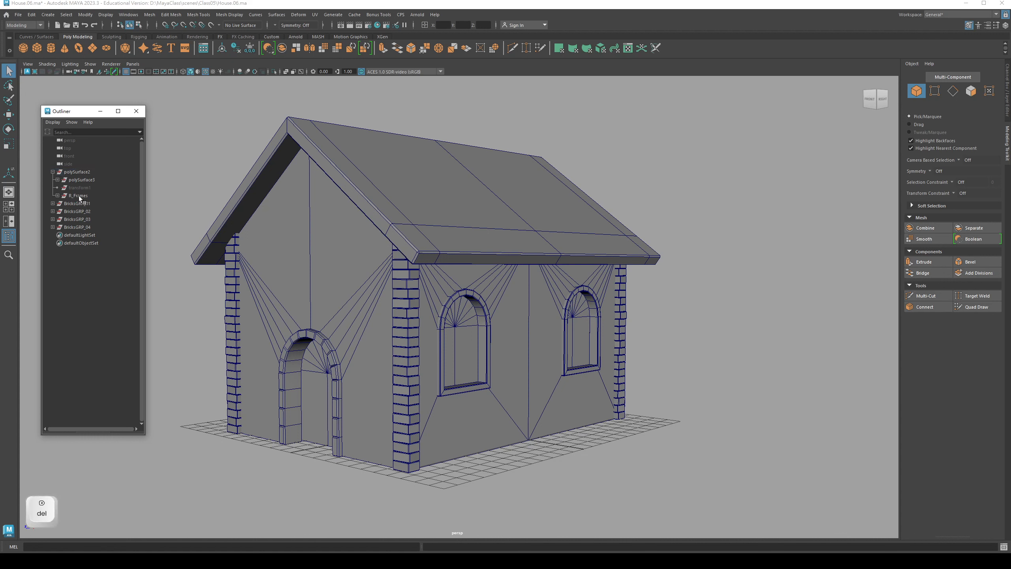
Duplicate the R_Frames group and rename the copy L_Frames
{"action": "left_click", "coordinate": [82, 196]}
{"action": "key", "text": "ctrl"}
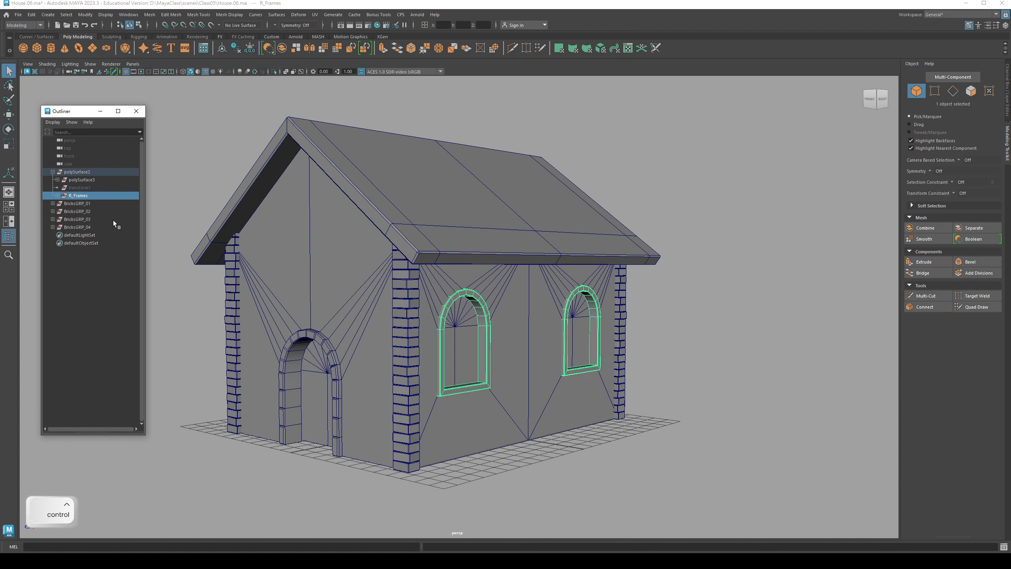
{"action": "key", "text": "ctrl+d"}
{"action": "double_click", "coordinate": [78, 203]}
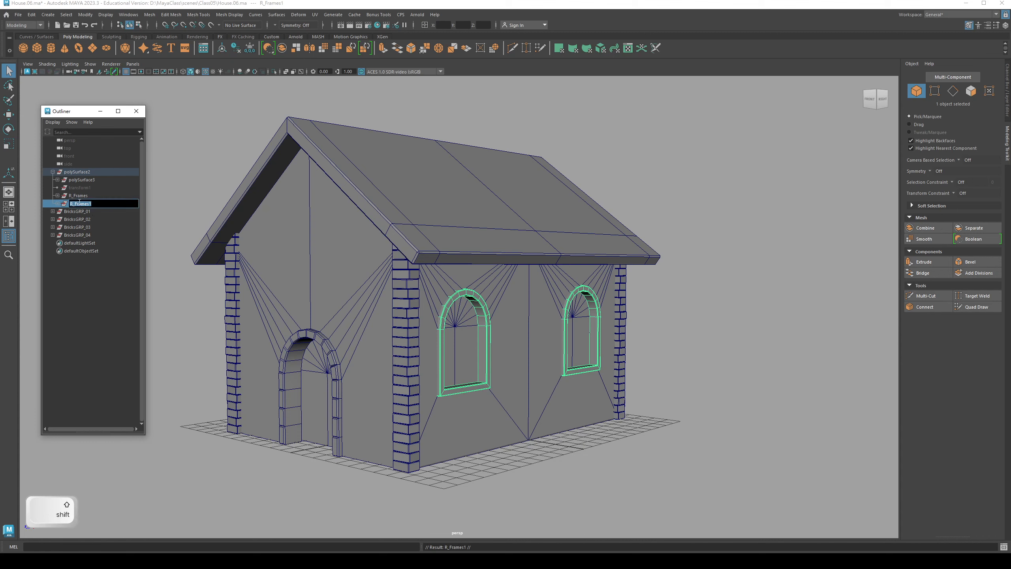
{"action": "type", "text": "L_Frames"}
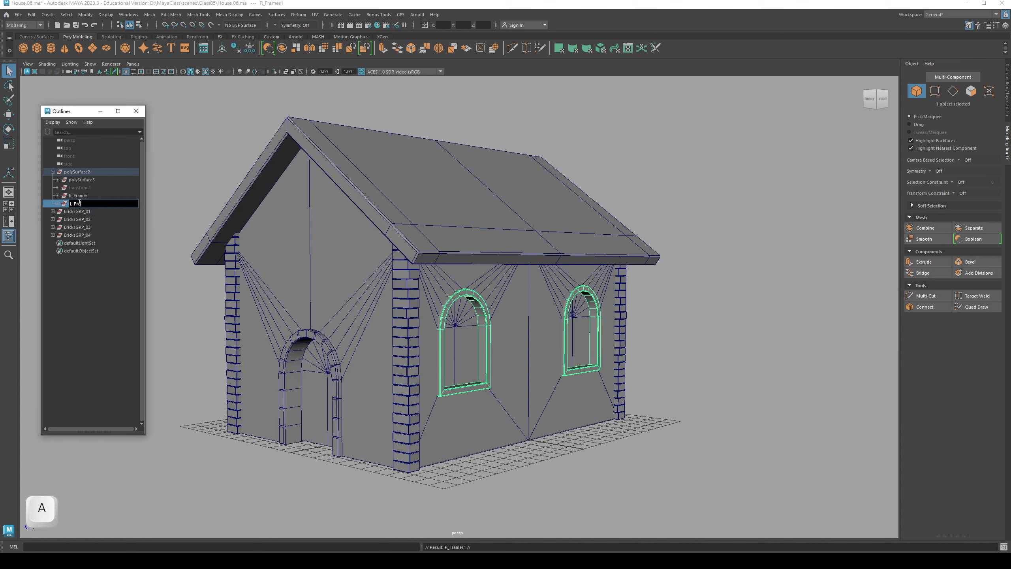
{"action": "key", "text": "Return"}
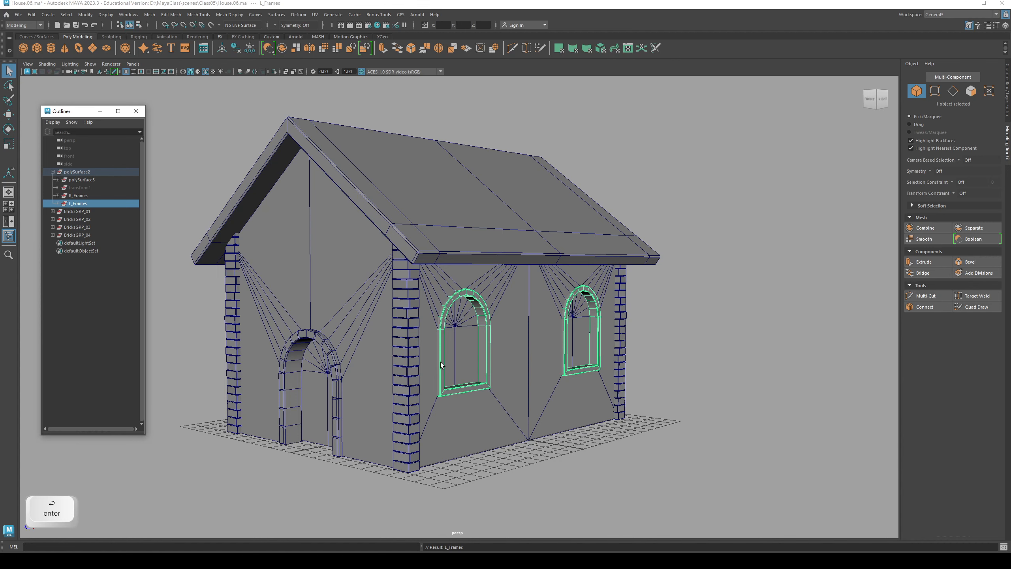
Mirror the L_Frames group to the opposite wall by setting its Scale X to -1, then deselect it
{"action": "left_click_drag", "start_coordinate": [441, 365], "coordinate": [450, 338], "text": "alt"}
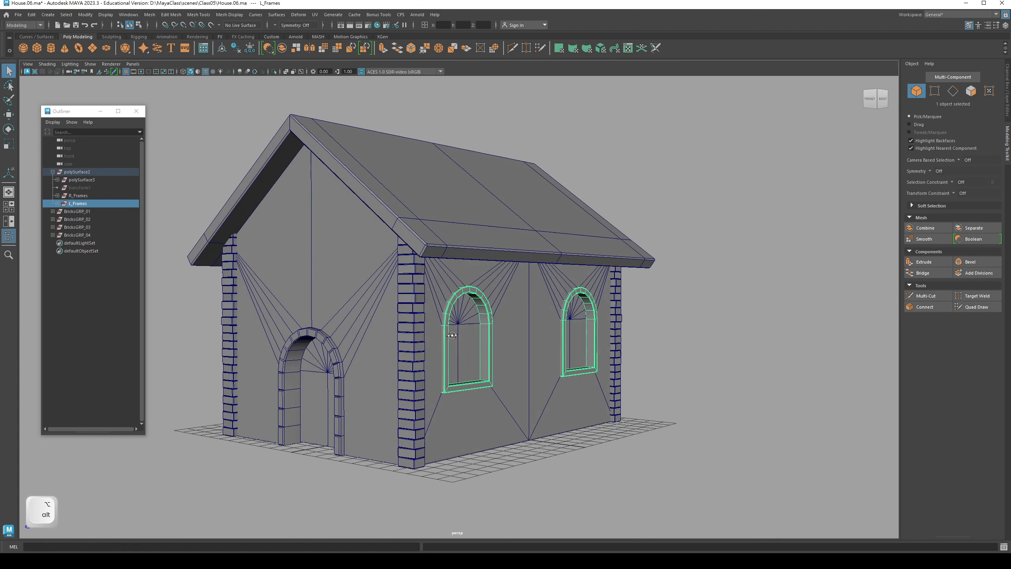
{"action": "left_click", "coordinate": [1009, 93]}
{"action": "left_click_drag", "start_coordinate": [614, 273], "coordinate": [893, 182], "text": "alt"}
{"action": "left_click", "coordinate": [985, 125]}
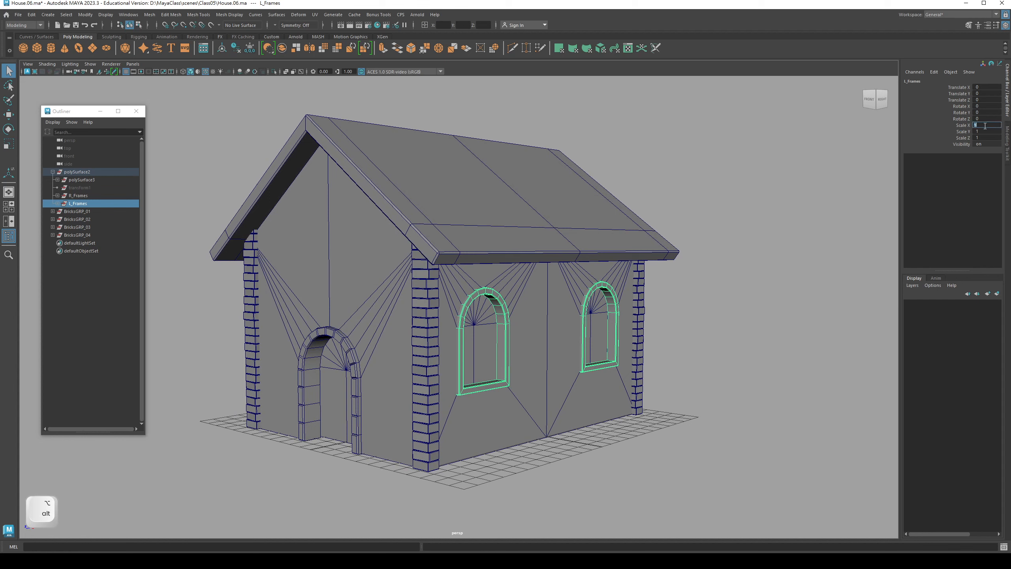
{"action": "type", "text": "-1"}
{"action": "key", "text": "Return"}
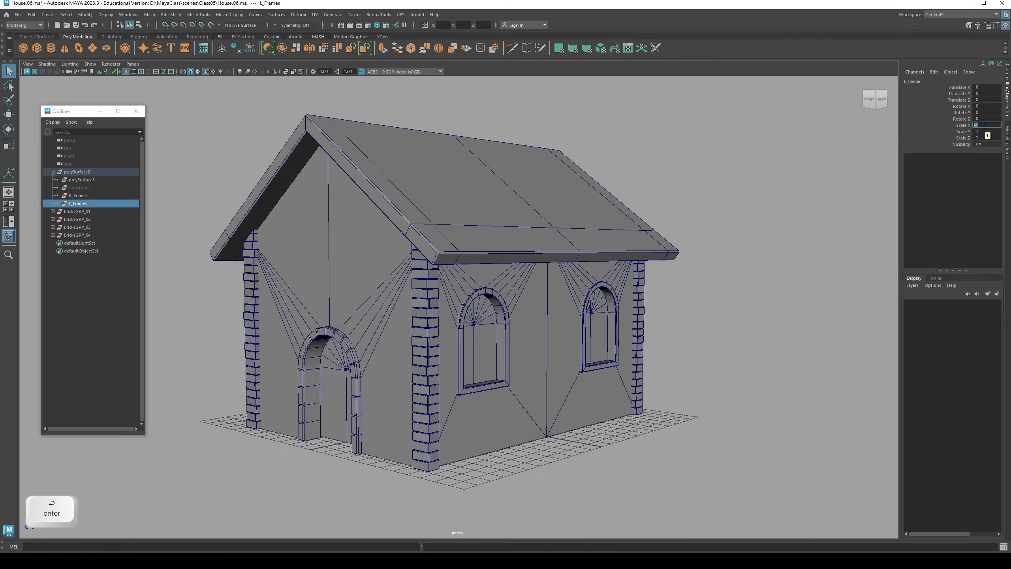
{"action": "left_click_drag", "start_coordinate": [515, 293], "coordinate": [418, 281], "text": "alt"}
{"action": "left_click_drag", "start_coordinate": [290, 327], "coordinate": [321, 244], "text": "alt"}
{"action": "left_click", "coordinate": [300, 222]}
{"action": "key", "text": "F8"}
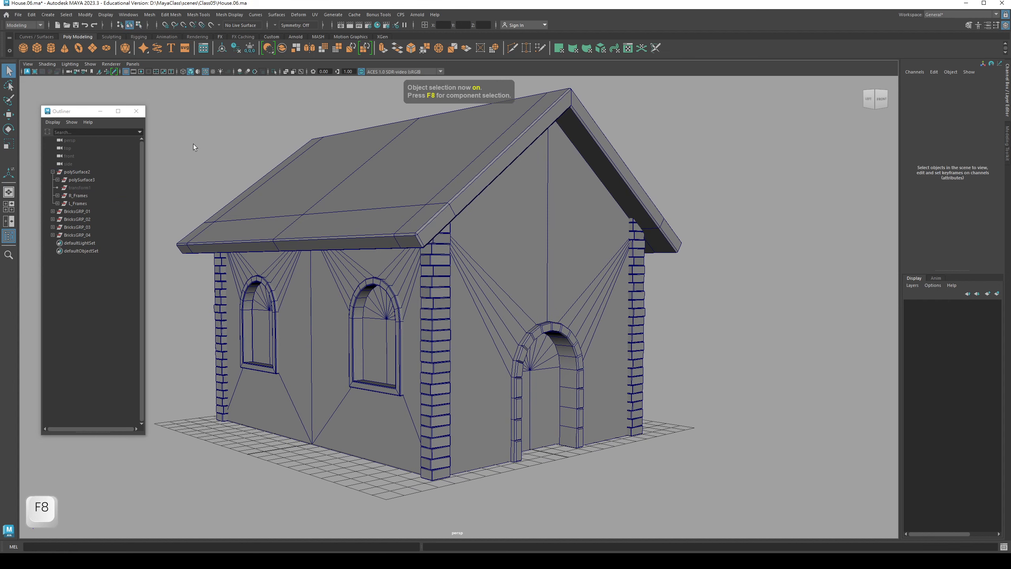
Turn off the wireframe overlay, inspect the frames on both sides of the house and minimize the Outliner
{"action": "left_click_drag", "start_coordinate": [193, 143], "coordinate": [197, 136], "text": "alt"}
{"action": "left_click", "coordinate": [207, 72]}
{"action": "left_click_drag", "start_coordinate": [303, 167], "coordinate": [329, 270], "text": "alt"}
{"action": "right_click_drag", "start_coordinate": [329, 270], "coordinate": [360, 266], "text": "alt"}
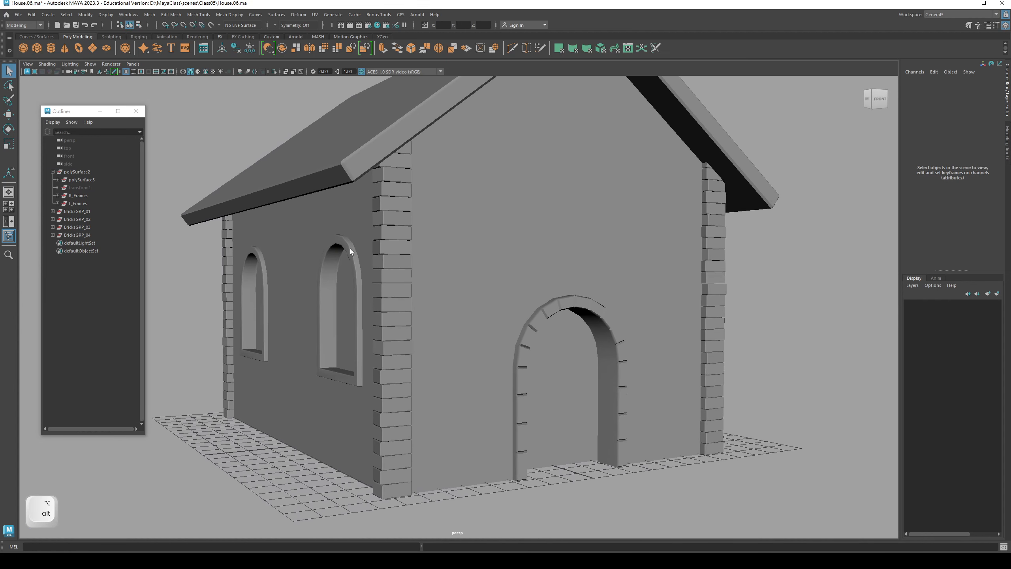
{"action": "left_click_drag", "start_coordinate": [348, 244], "coordinate": [193, 173], "text": "alt"}
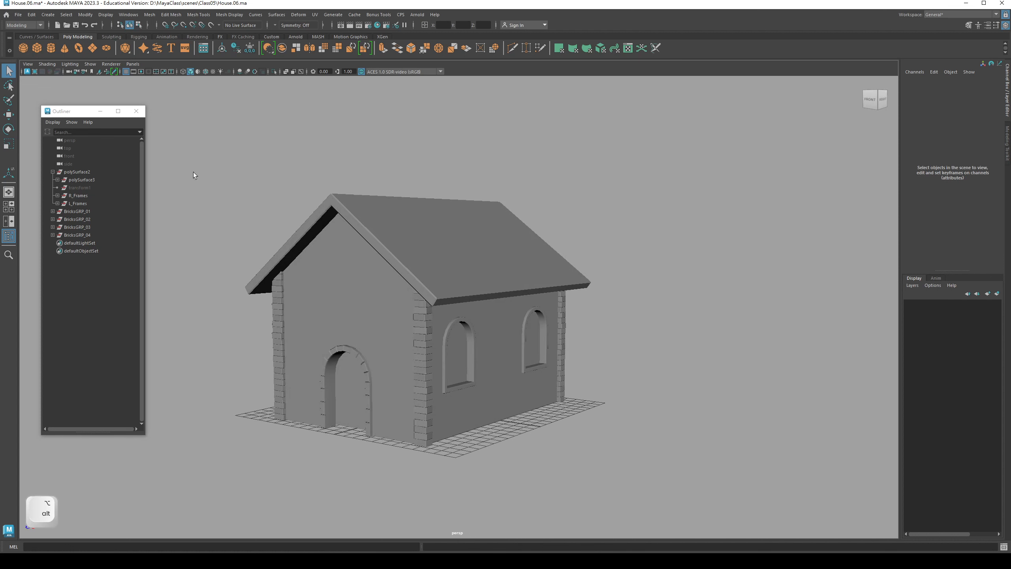
{"action": "left_click", "coordinate": [100, 111]}
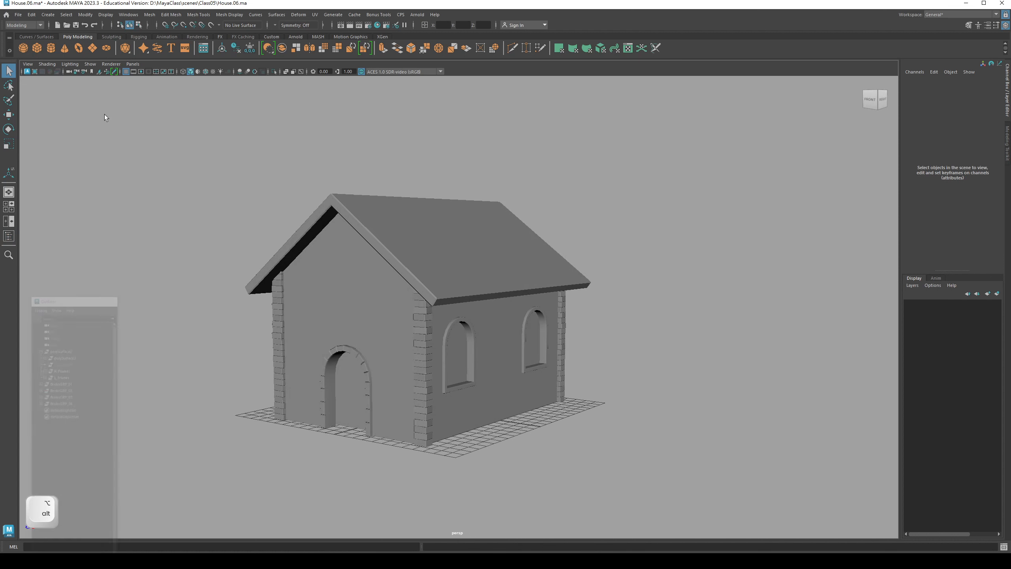
Create a polygon cube and move it above the rear of the right roof slope, at about X 7.3 and Y 19.8
{"action": "left_click", "coordinate": [38, 48]}
{"action": "key", "text": "w"}
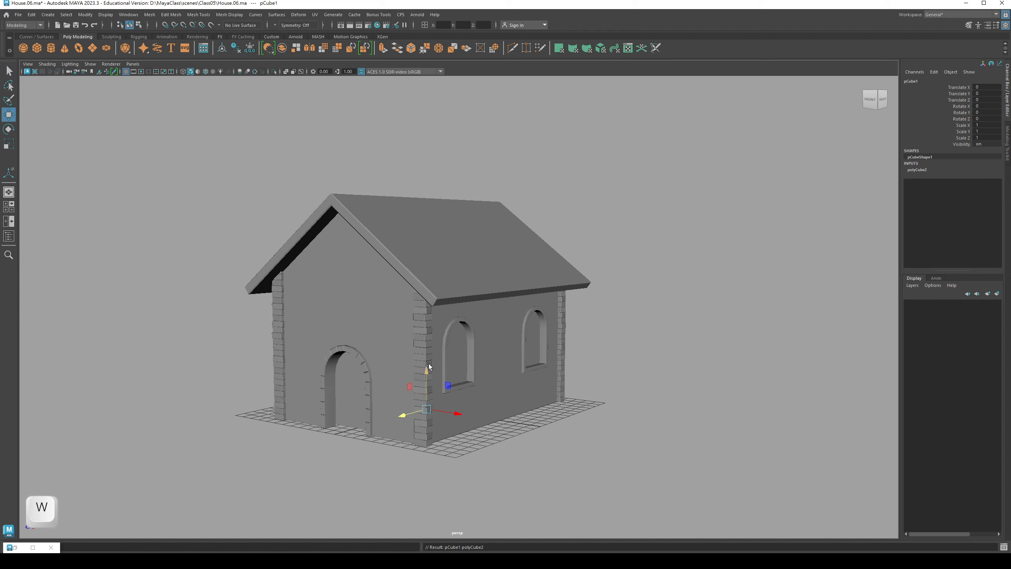
{"action": "left_click_drag", "start_coordinate": [428, 364], "coordinate": [444, 252]}
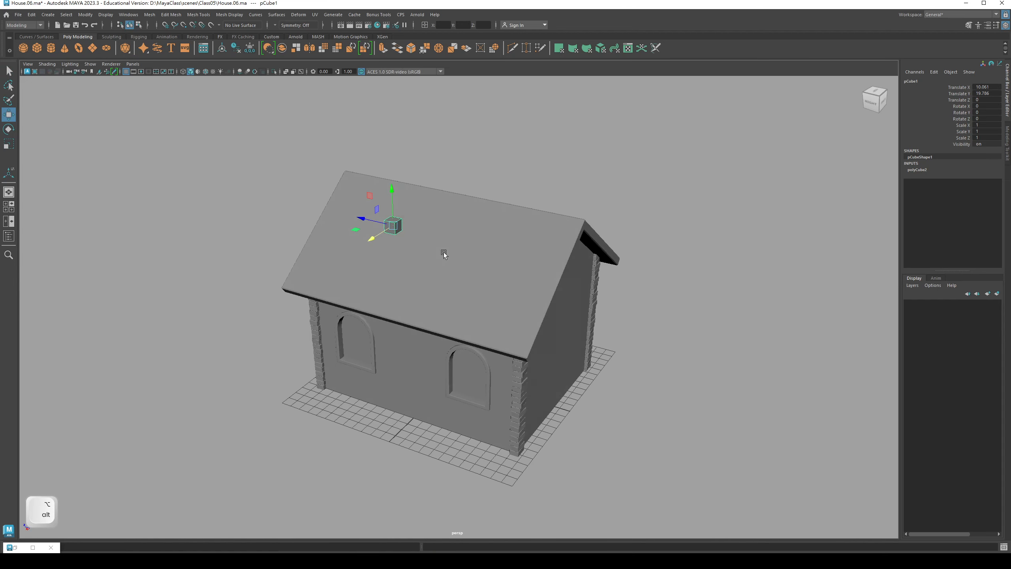
{"action": "left_click_drag", "start_coordinate": [368, 221], "coordinate": [460, 263]}
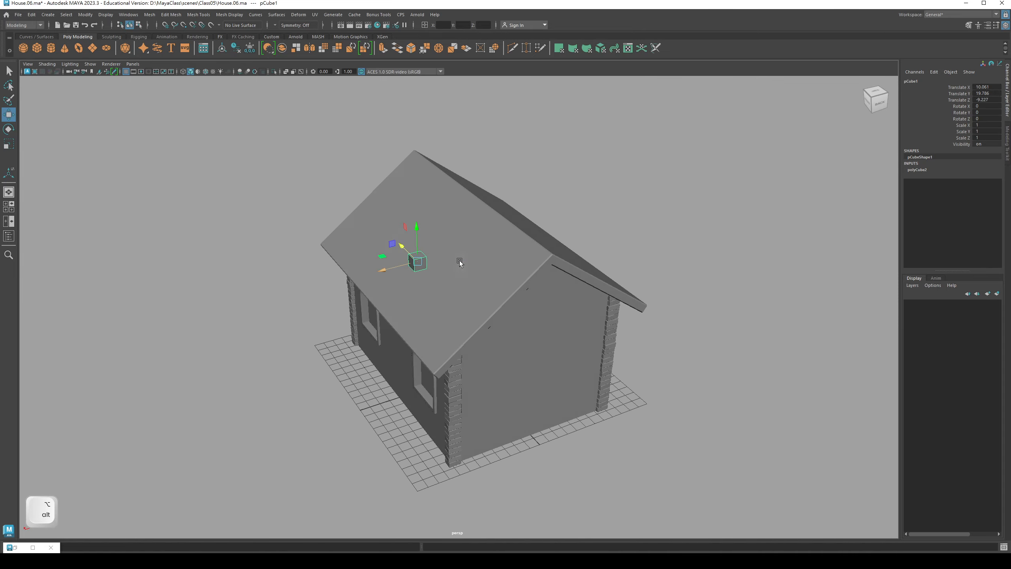
{"action": "left_click_drag", "start_coordinate": [381, 270], "coordinate": [492, 237]}
Scale the cube into a tall chimney block, about 2.8 in X and Z and 8.0 in Y
{"action": "key", "text": "r"}
{"action": "left_click_drag", "start_coordinate": [554, 214], "coordinate": [494, 206]}
{"action": "middle_click_drag", "start_coordinate": [494, 206], "coordinate": [435, 259], "text": "alt"}
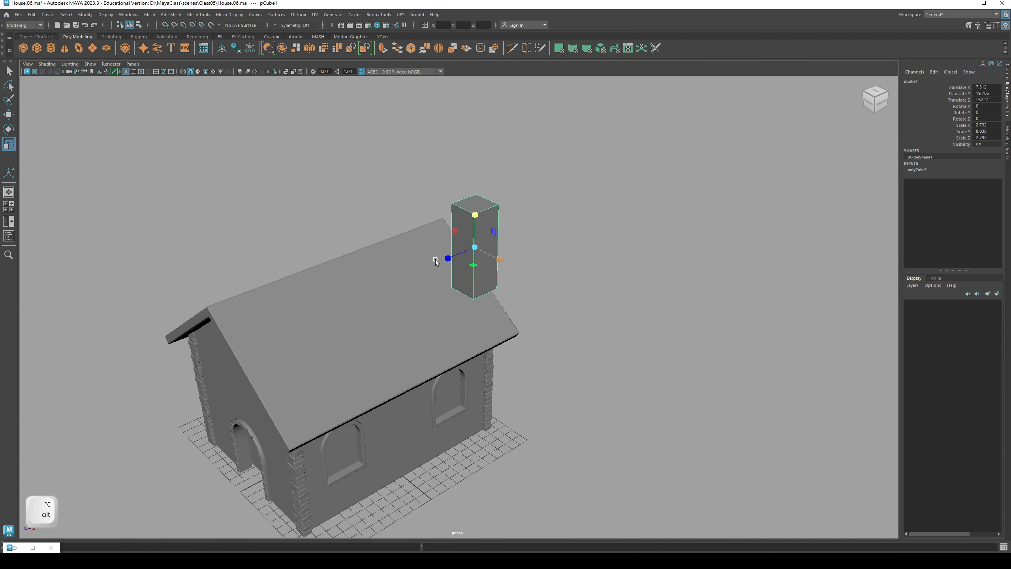
{"action": "right_click_drag", "start_coordinate": [436, 259], "coordinate": [475, 259], "text": "alt"}
{"action": "middle_click_drag", "start_coordinate": [475, 259], "coordinate": [487, 284], "text": "alt"}
{"action": "middle_click_drag", "start_coordinate": [427, 298], "coordinate": [471, 263], "text": "alt"}
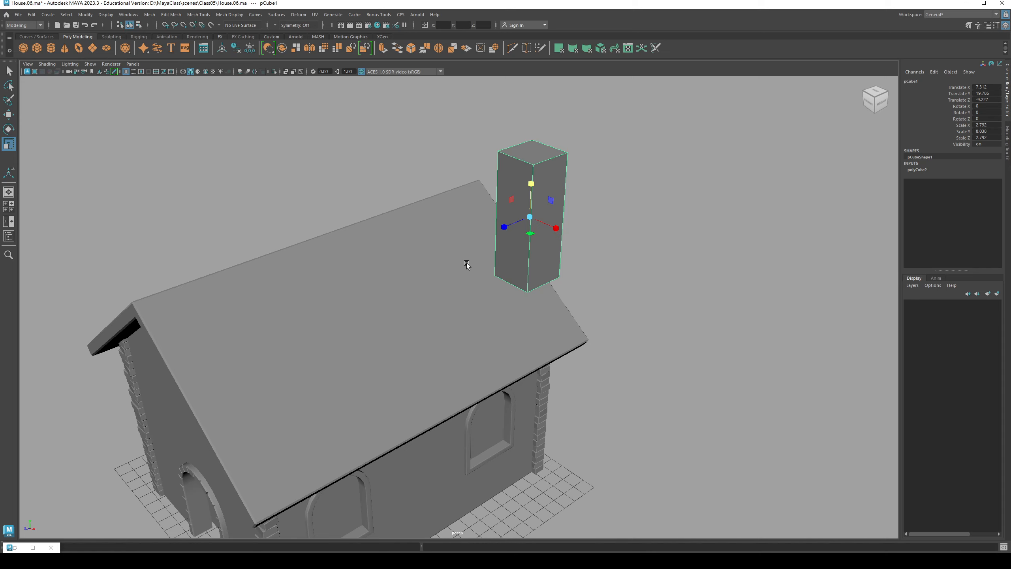
{"action": "left_click_drag", "start_coordinate": [463, 207], "coordinate": [531, 281], "text": "alt"}
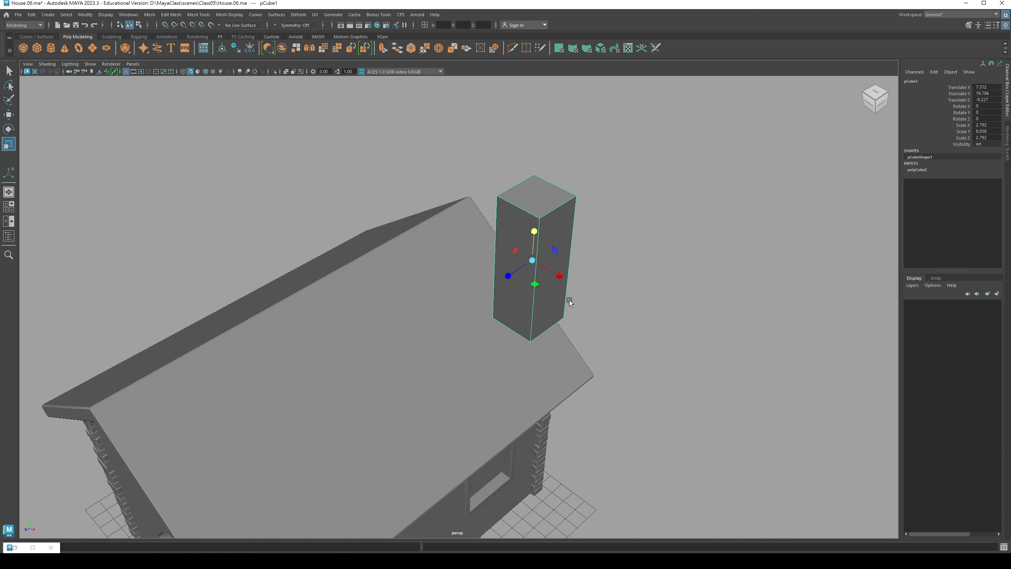
Widen the chimney to about 3.3 in X and Z and sink it into the roof at about X 5.6, Y 17.4, Z -7.6
{"action": "key", "text": "ctrl"}
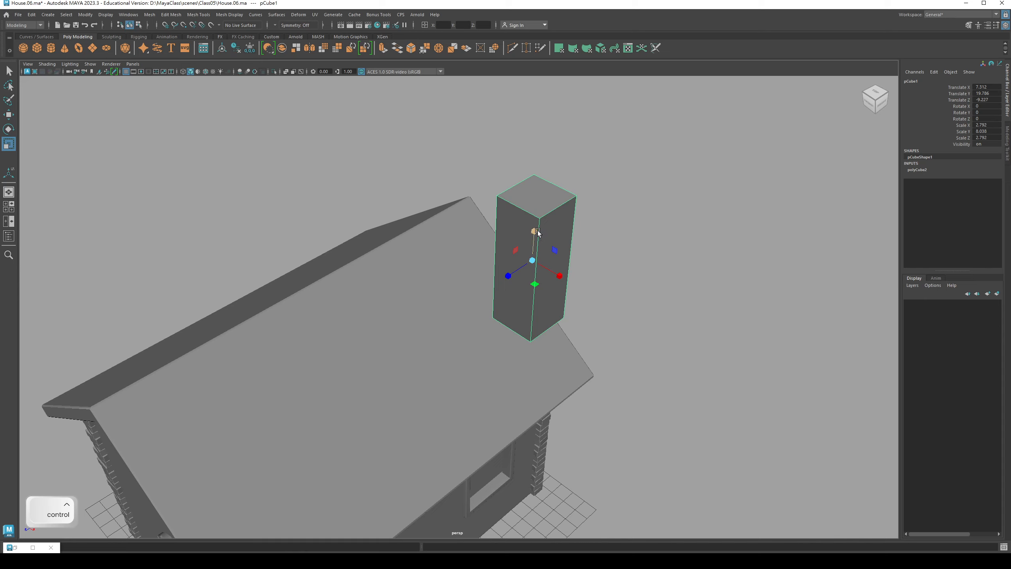
{"action": "mouse_move", "coordinate": [535, 232]}
{"action": "left_mouse_down", "text": "ctrl"}
{"action": "mouse_move", "coordinate": [535, 294]}
{"action": "mouse_move", "coordinate": [546, 208]}
{"action": "mouse_move", "coordinate": [542, 225]}
{"action": "left_mouse_up", "text": "ctrl"}
{"action": "left_click_drag", "start_coordinate": [541, 272], "coordinate": [541, 235], "text": "alt"}
{"action": "key", "text": "w"}
{"action": "left_click_drag", "start_coordinate": [508, 193], "coordinate": [416, 271]}
{"action": "left_click_drag", "start_coordinate": [416, 271], "coordinate": [496, 271], "text": "alt"}
{"action": "key", "text": "q"}
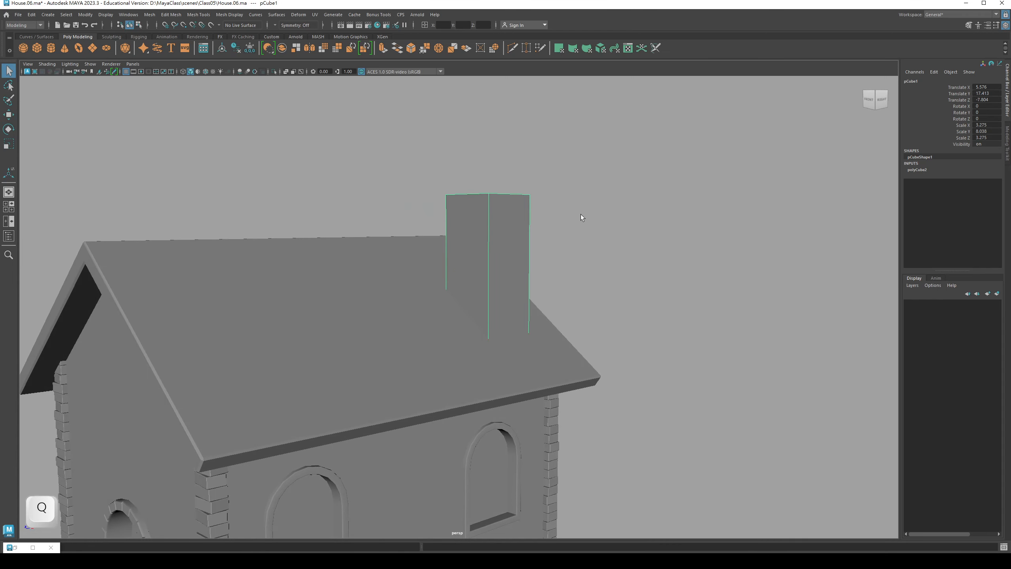
Delete the chimney's hidden bottom face inside the house, using wireframe display to reach it
{"action": "right_click_drag", "start_coordinate": [574, 170], "coordinate": [573, 194]}
{"action": "left_click_drag", "start_coordinate": [574, 195], "coordinate": [567, 241], "text": "alt"}
{"action": "key", "text": "4"}
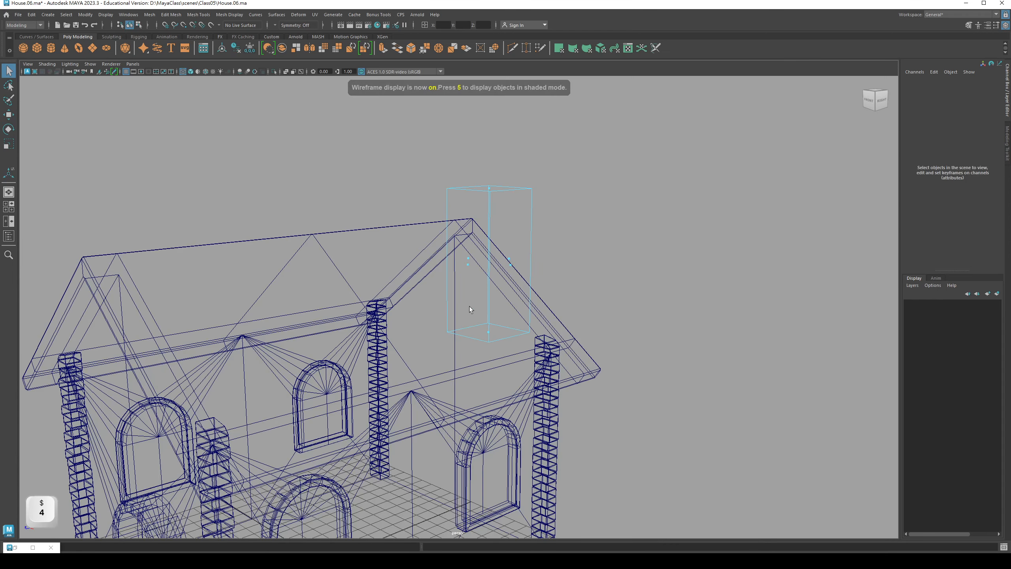
{"action": "left_click", "coordinate": [499, 332]}
{"action": "left_click", "coordinate": [567, 359]}
{"action": "key", "text": "5"}
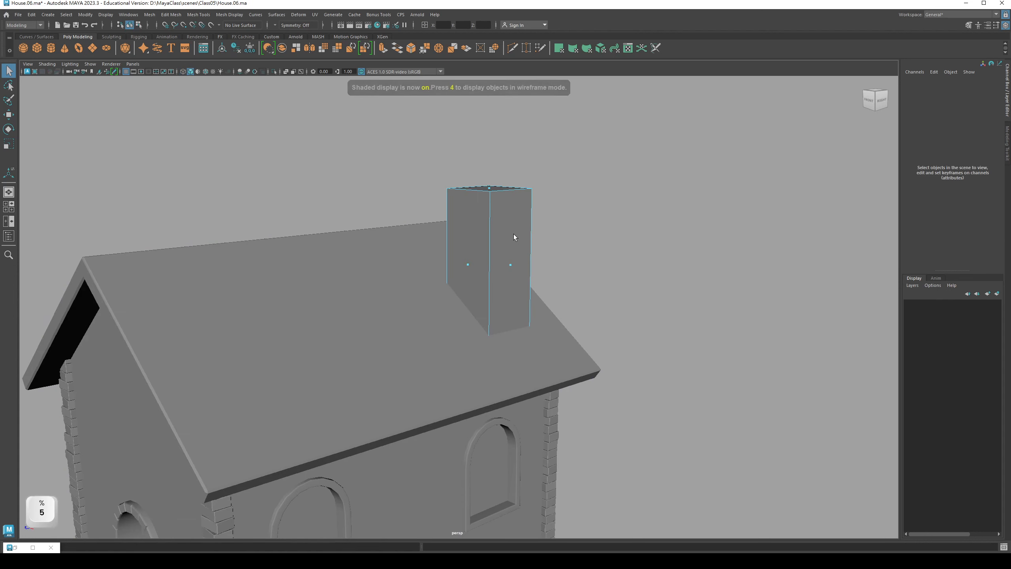
Cut a horizontal edge loop around the chimney with Multi-Cut, about a quarter of its height below the top
{"action": "left_click", "coordinate": [969, 26]}
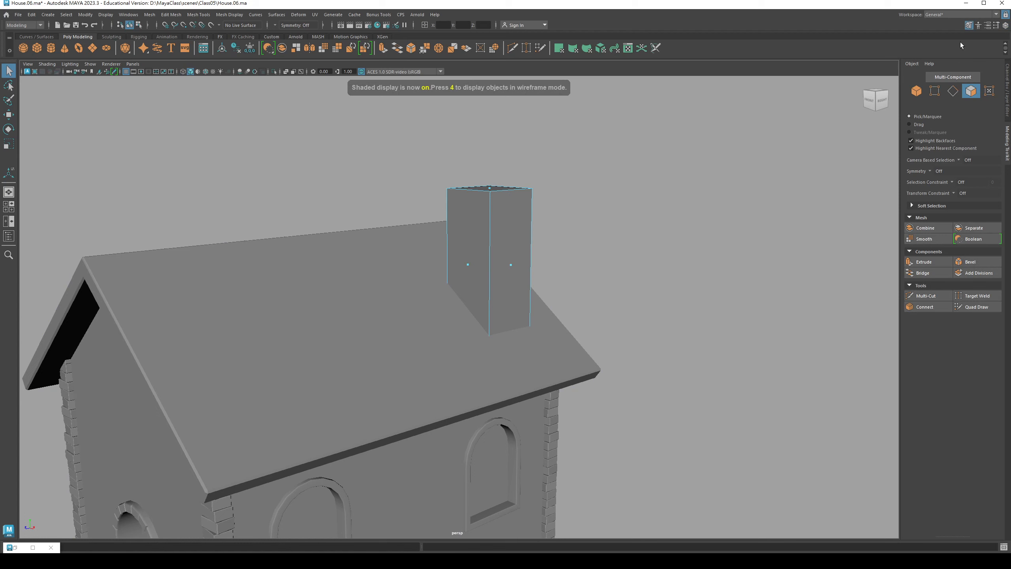
{"action": "left_click", "coordinate": [932, 297]}
{"action": "left_click_drag", "start_coordinate": [580, 235], "coordinate": [593, 217], "text": "alt"}
{"action": "key", "text": "ctrl"}
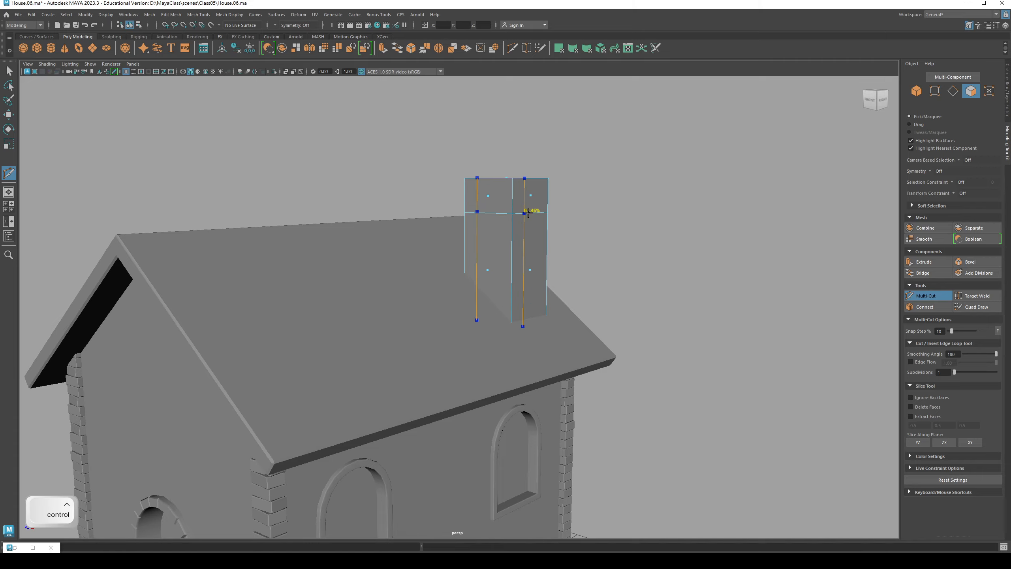
{"action": "left_click_drag", "start_coordinate": [665, 212], "coordinate": [591, 215], "text": "alt"}
{"action": "key", "text": "q"}
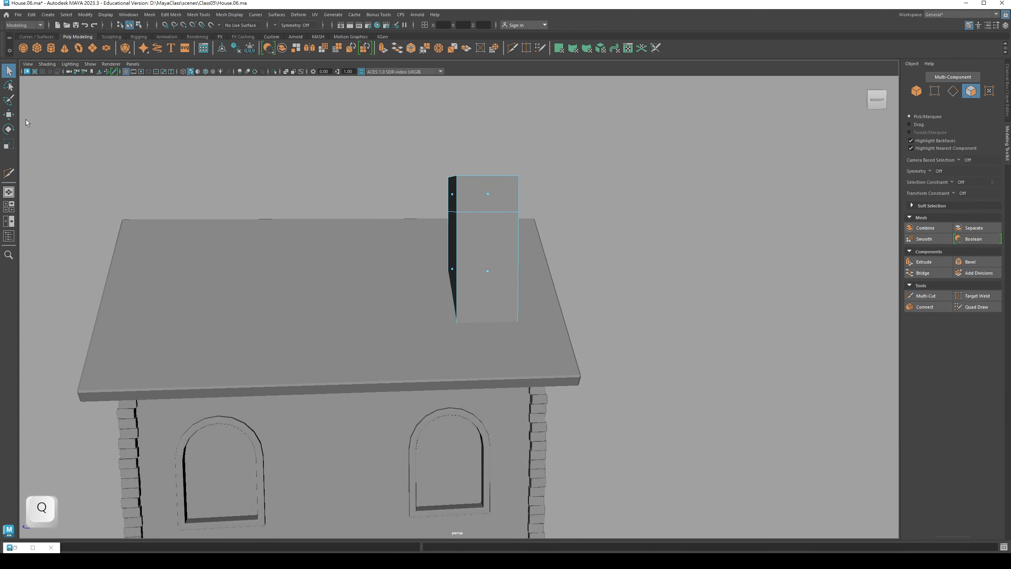
Select the four side faces above the new edge loop and extrude them outward to form the chimney cap
{"action": "left_click_drag", "start_coordinate": [266, 157], "coordinate": [253, 153], "text": "alt"}
{"action": "right_click_drag", "start_coordinate": [253, 153], "coordinate": [406, 177], "text": "alt"}
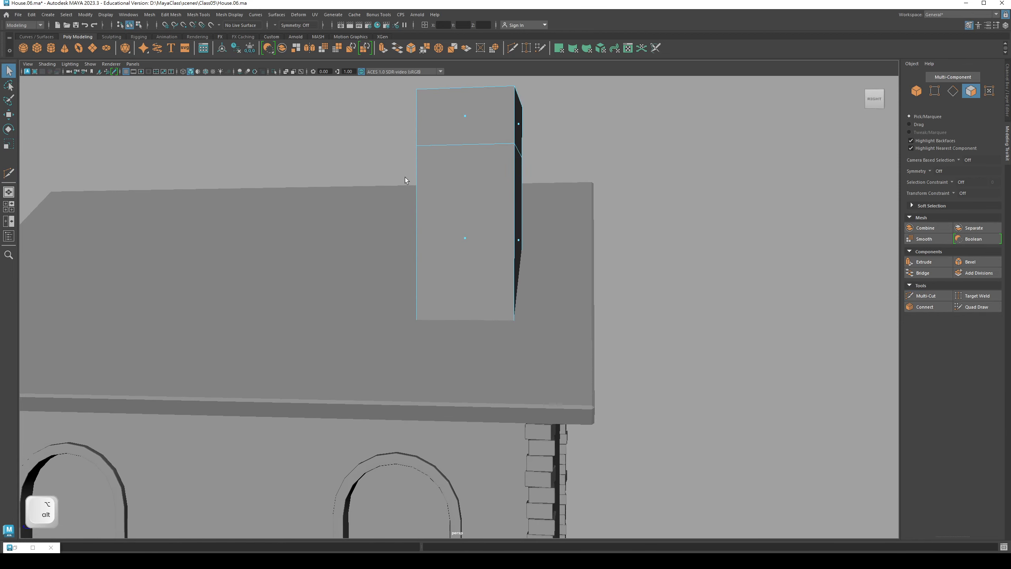
{"action": "middle_click_drag", "start_coordinate": [406, 177], "coordinate": [388, 217], "text": "alt"}
{"action": "left_click_drag", "start_coordinate": [389, 217], "coordinate": [611, 206], "text": "alt"}
{"action": "left_click_drag", "start_coordinate": [611, 205], "coordinate": [416, 184], "text": "alt"}
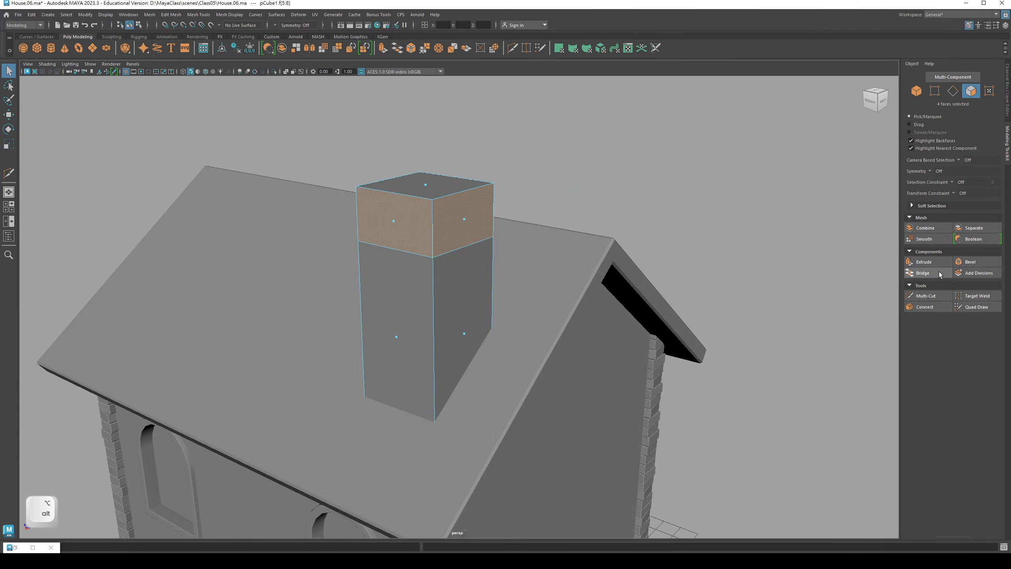
{"action": "left_click", "coordinate": [923, 262]}
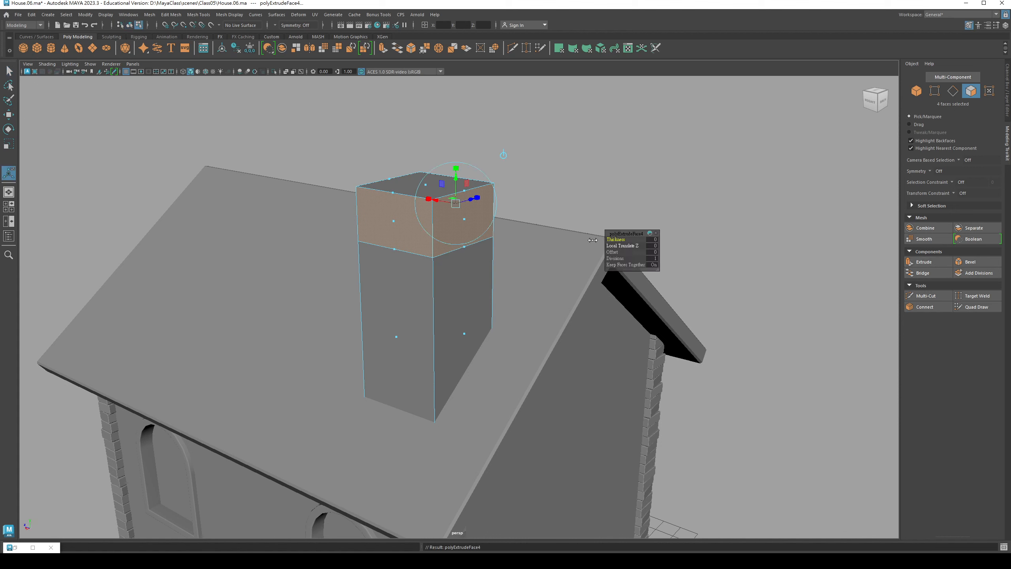
{"action": "left_click_drag", "start_coordinate": [611, 239], "coordinate": [615, 239]}
{"action": "left_click_drag", "start_coordinate": [549, 259], "coordinate": [406, 263], "text": "alt"}
{"action": "left_click", "coordinate": [302, 226]}
{"action": "left_click", "coordinate": [412, 235]}
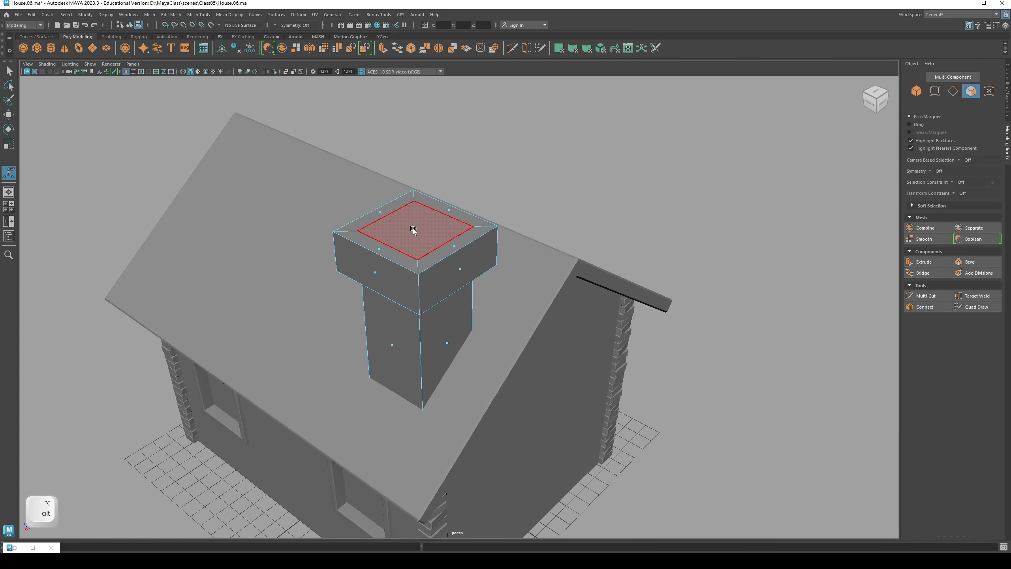
Scale the inner top face of the chimney slightly inward to widen the cap's rim
{"action": "left_click", "coordinate": [414, 230]}
{"action": "scroll", "coordinate": [416, 235], "scroll_direction": "up", "scroll_amount": 5}
{"action": "key", "text": "r"}
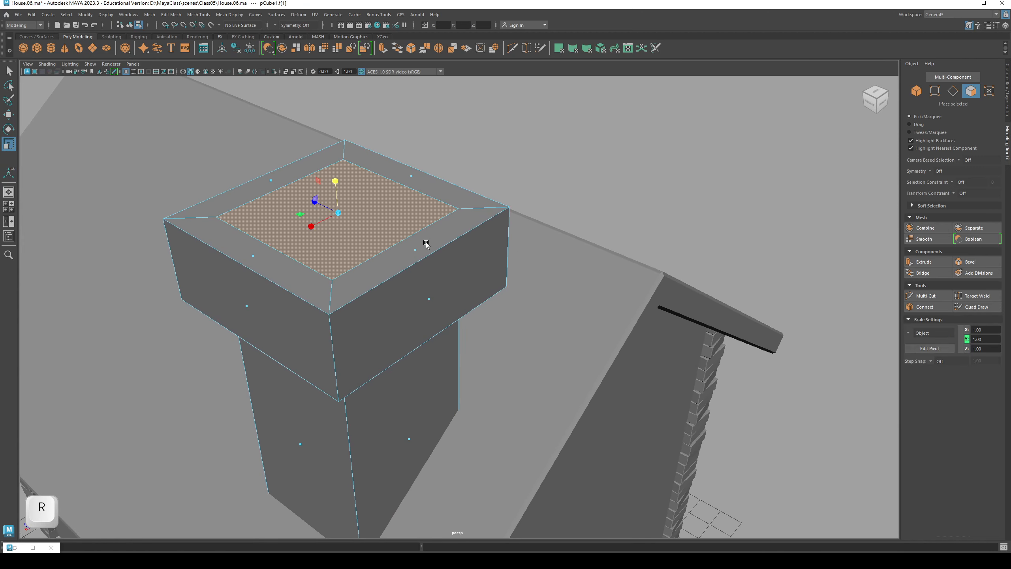
{"action": "left_click_drag", "start_coordinate": [335, 213], "coordinate": [422, 241]}
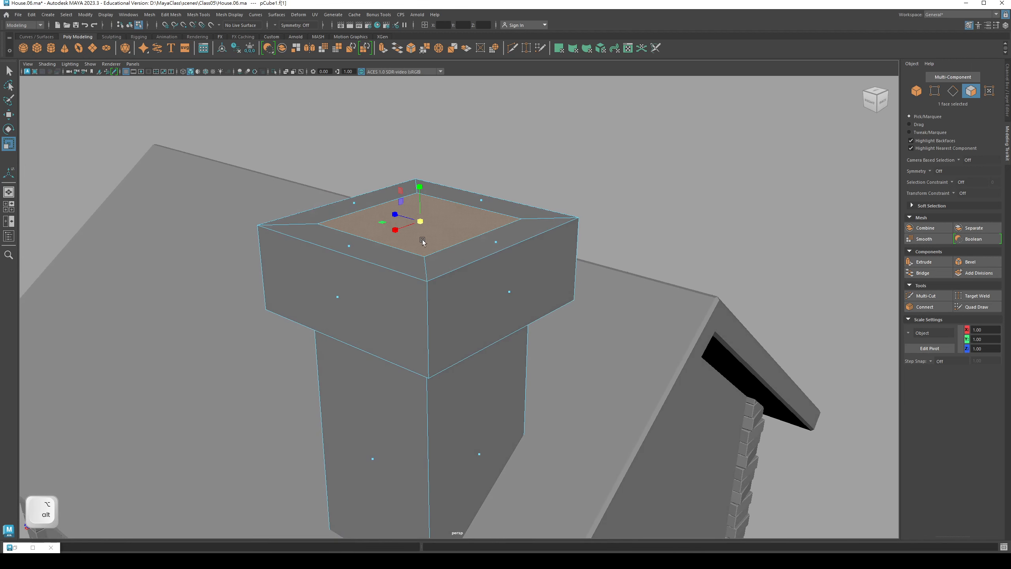
Extrude the inner top face down into the shaft to hollow out the chimney, and return to object mode
{"action": "left_click", "coordinate": [922, 263]}
{"action": "left_click_drag", "start_coordinate": [421, 197], "coordinate": [422, 283]}
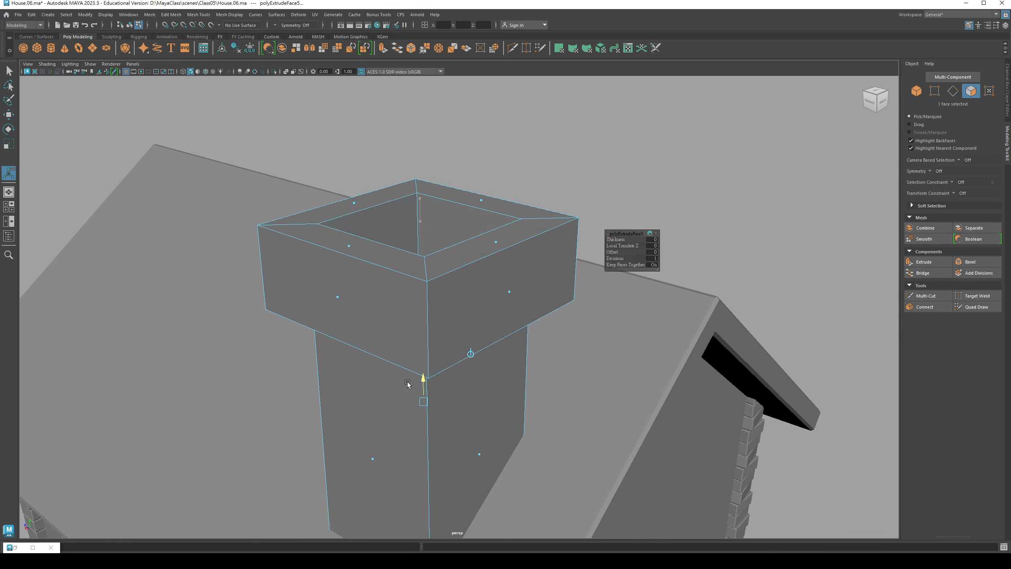
{"action": "left_click_drag", "start_coordinate": [405, 397], "coordinate": [366, 250], "text": "alt"}
{"action": "key", "text": "q"}
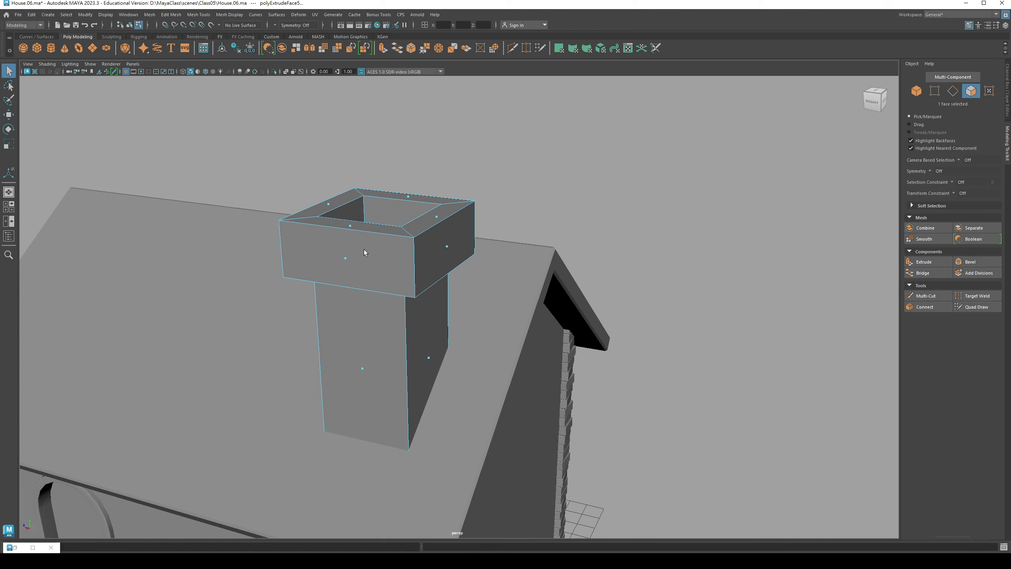
{"action": "key", "text": "F8"}
{"action": "left_click_drag", "start_coordinate": [293, 201], "coordinate": [392, 235], "text": "alt"}
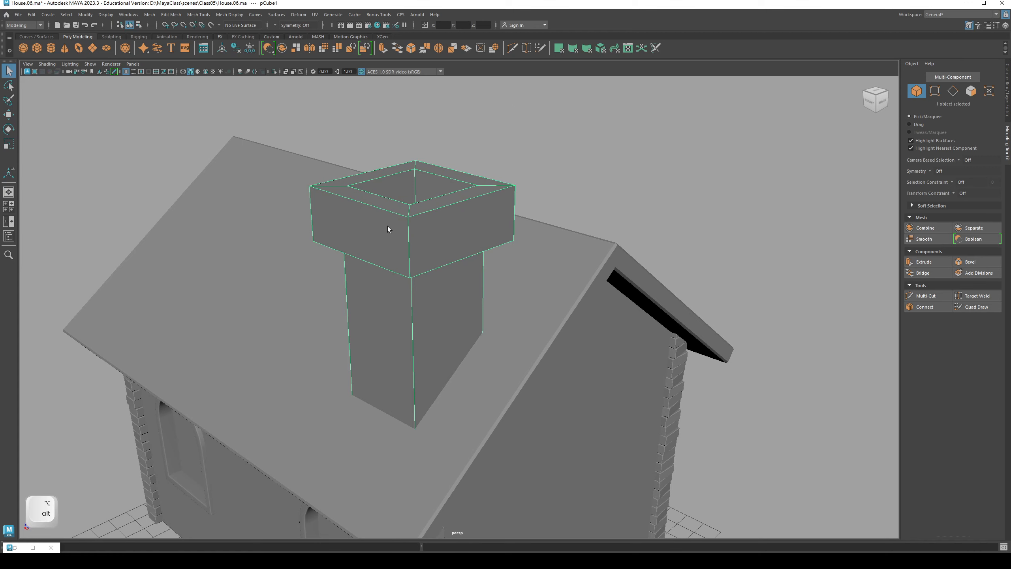
Select the four vertical corner edge loops running through the chimney's opening, cap and shaft
{"action": "right_click", "coordinate": [366, 211]}
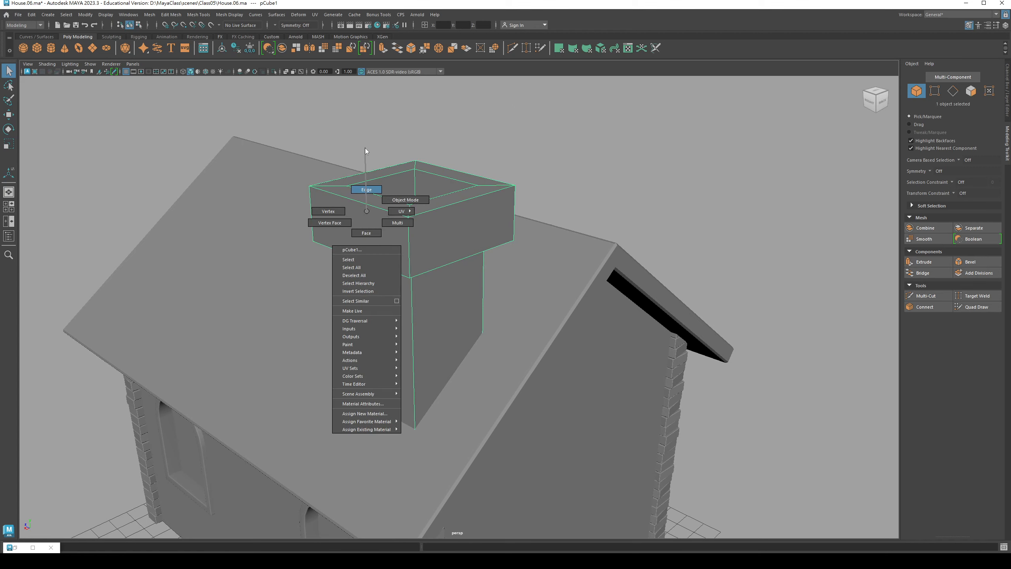
{"action": "left_click", "coordinate": [366, 189]}
{"action": "left_click_drag", "start_coordinate": [367, 190], "coordinate": [415, 192], "text": "alt"}
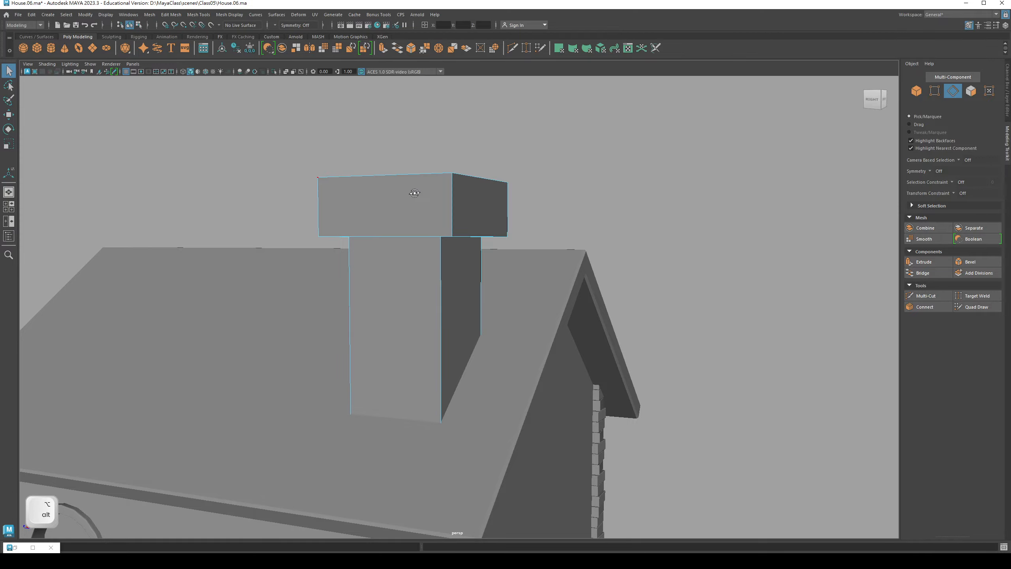
{"action": "mouse_move", "coordinate": [309, 194]}
{"action": "left_mouse_down", "text": "alt"}
{"action": "mouse_move", "coordinate": [318, 204]}
{"action": "mouse_move", "coordinate": [366, 201]}
{"action": "left_mouse_up", "text": "alt"}
{"action": "key", "text": "4"}
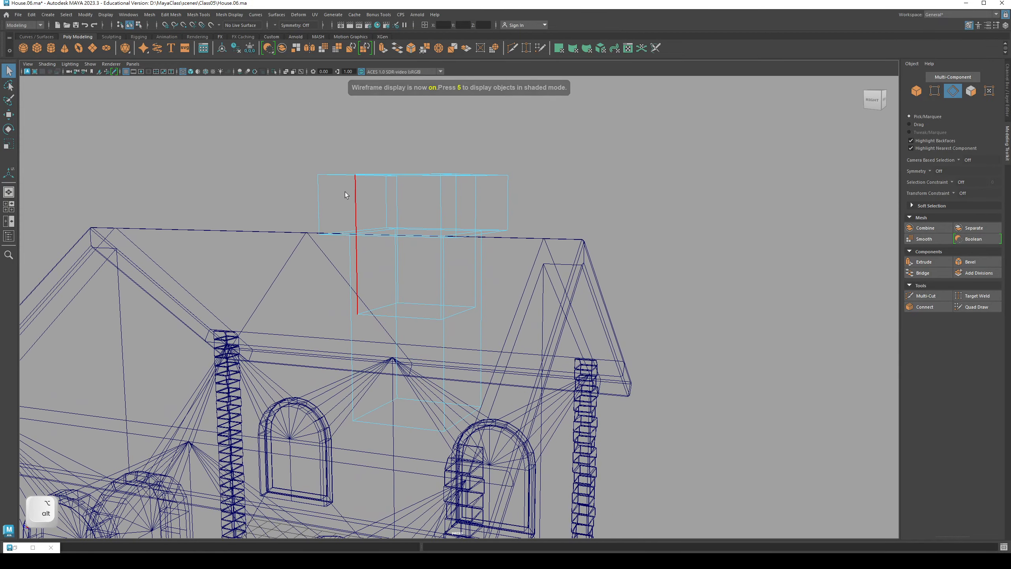
{"action": "left_click_drag", "start_coordinate": [289, 195], "coordinate": [536, 201]}
{"action": "key", "text": "5"}
{"action": "mouse_move", "coordinate": [433, 212]}
{"action": "left_mouse_down", "text": "alt"}
{"action": "mouse_move", "coordinate": [438, 225]}
{"action": "mouse_move", "coordinate": [411, 226]}
{"action": "mouse_move", "coordinate": [387, 206]}
{"action": "mouse_move", "coordinate": [436, 196]}
{"action": "mouse_move", "coordinate": [482, 209]}
{"action": "left_mouse_up", "text": "alt"}
{"action": "left_click", "coordinate": [381, 203], "text": "shift"}
{"action": "left_click", "coordinate": [404, 197], "text": "shift"}
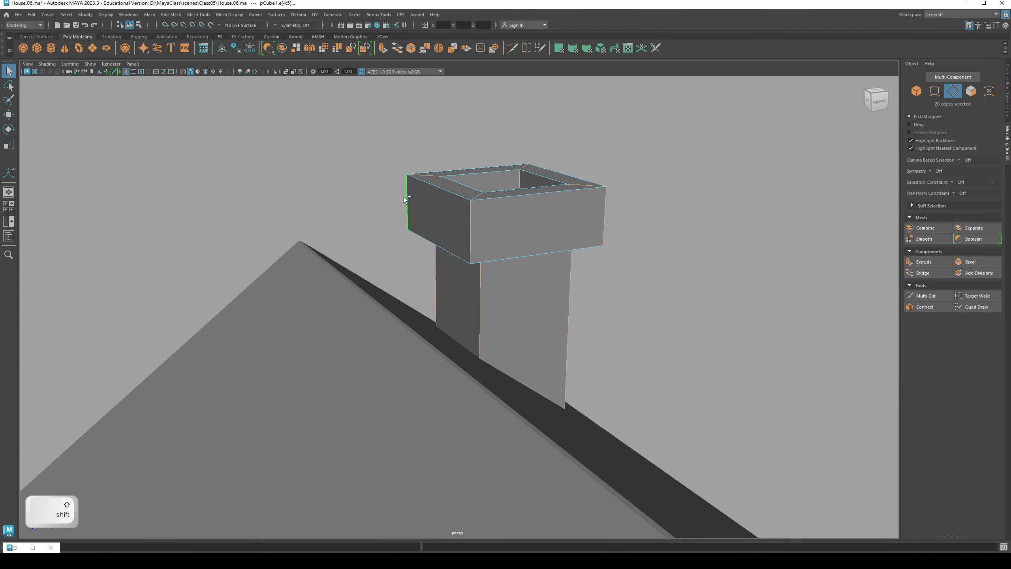
Add the horizontal edge loops around the shaft top, cap bottom, cap top and opening to the selection
{"action": "left_click_drag", "start_coordinate": [404, 197], "coordinate": [372, 267], "text": "alt"}
{"action": "double_click", "coordinate": [469, 259], "text": "shift"}
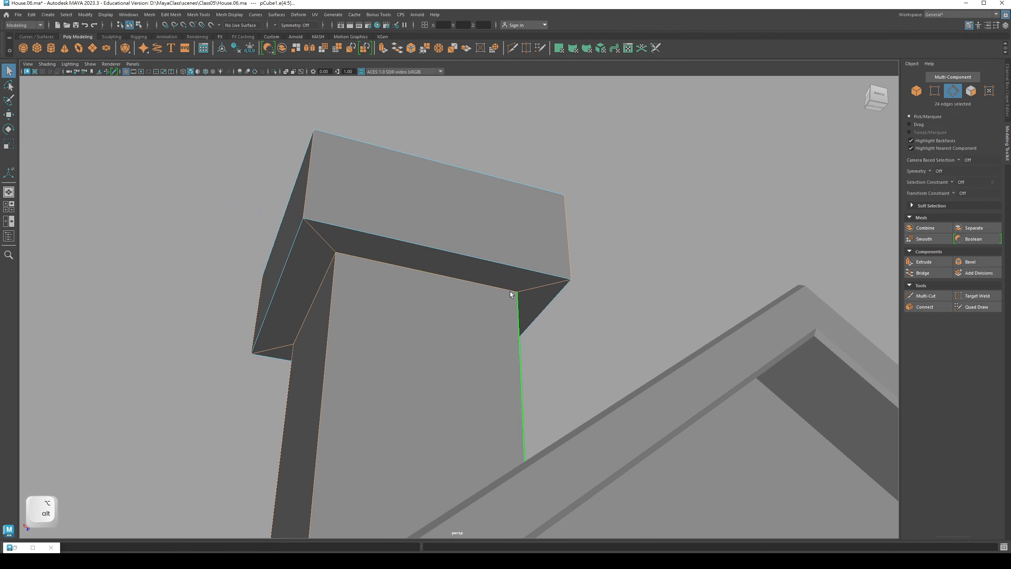
{"action": "left_click_drag", "start_coordinate": [387, 346], "coordinate": [437, 245], "text": "alt"}
{"action": "double_click", "coordinate": [407, 242], "text": "shift"}
{"action": "double_click", "coordinate": [392, 281], "text": "shift"}
{"action": "double_click", "coordinate": [369, 204], "text": "shift"}
{"action": "key", "text": "4"}
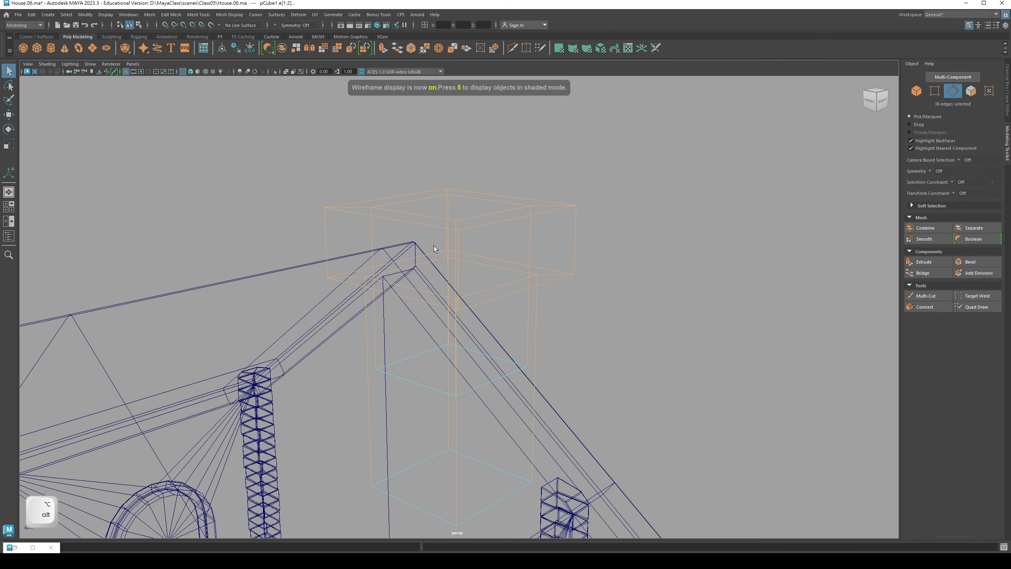
{"action": "key", "text": "5"}
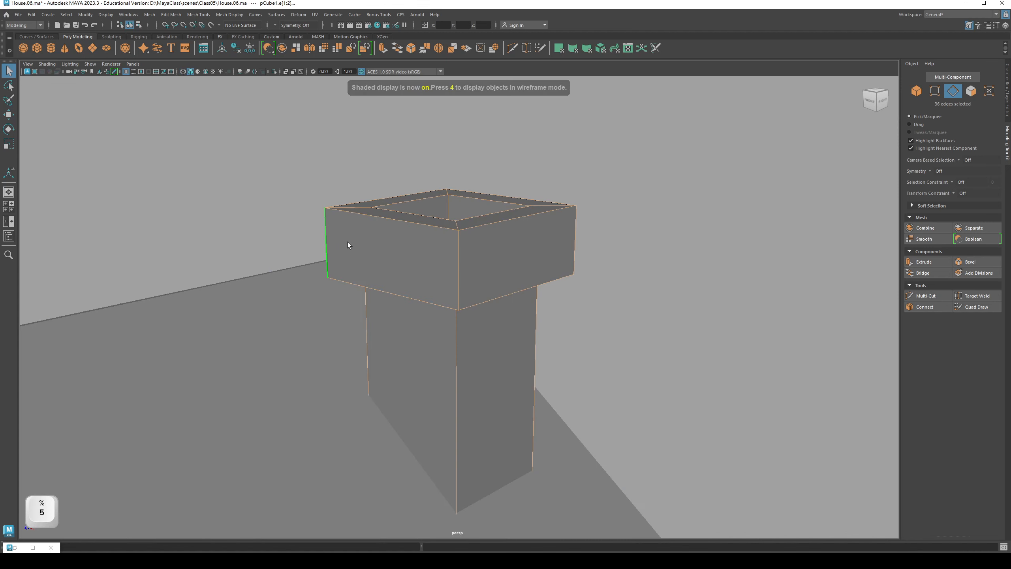
Remove the diagonal corner edges on the cap's top rim and underside from the edge selection
{"action": "left_click_drag", "start_coordinate": [348, 245], "coordinate": [478, 273], "text": "alt"}
{"action": "left_click", "coordinate": [480, 269], "text": "shift"}
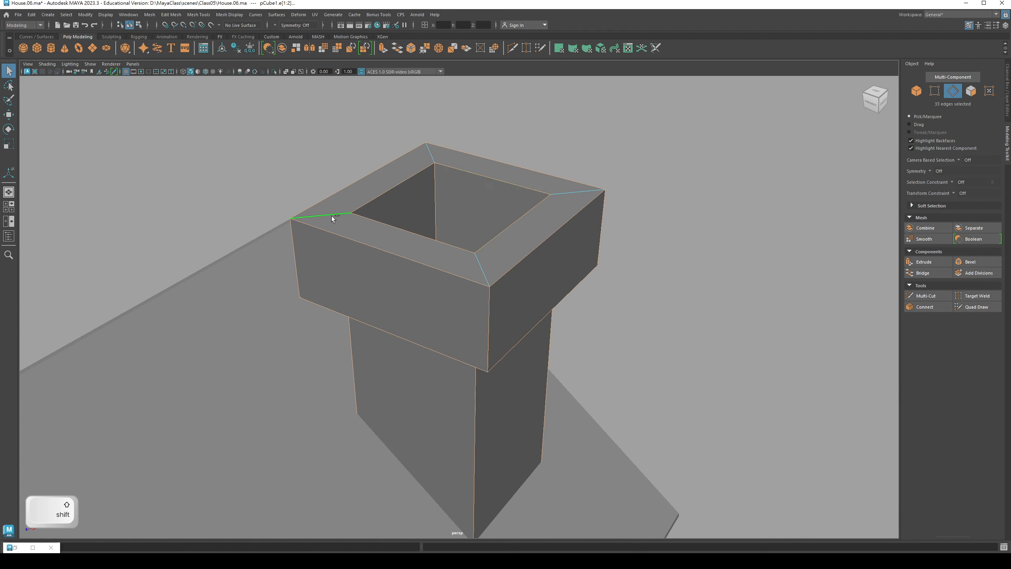
{"action": "left_click", "coordinate": [344, 216], "text": "shift"}
{"action": "left_click_drag", "start_coordinate": [409, 303], "coordinate": [474, 258], "text": "alt"}
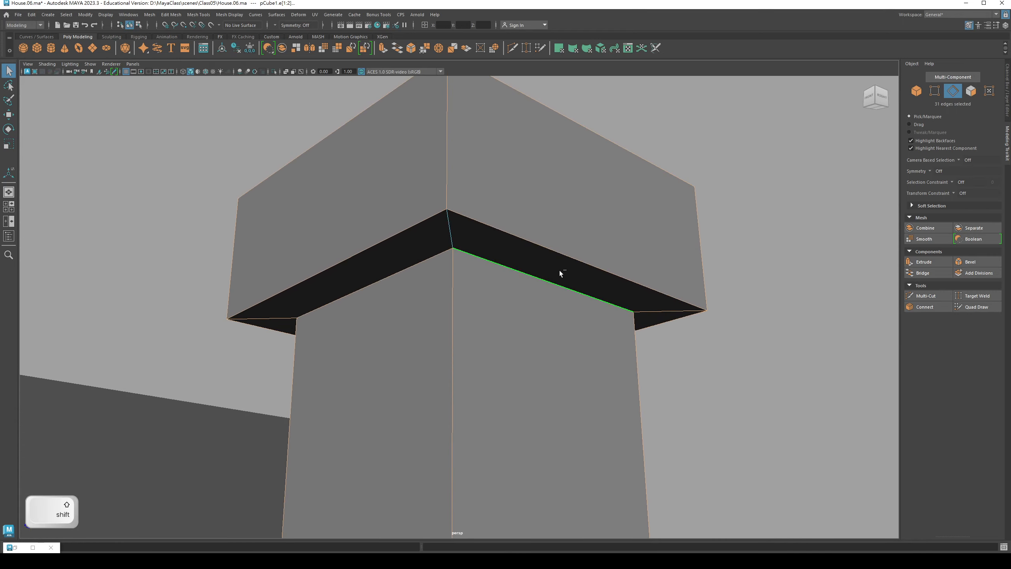
{"action": "left_click", "coordinate": [633, 317], "text": "shift"}
{"action": "left_click_drag", "start_coordinate": [633, 317], "coordinate": [556, 282], "text": "alt"}
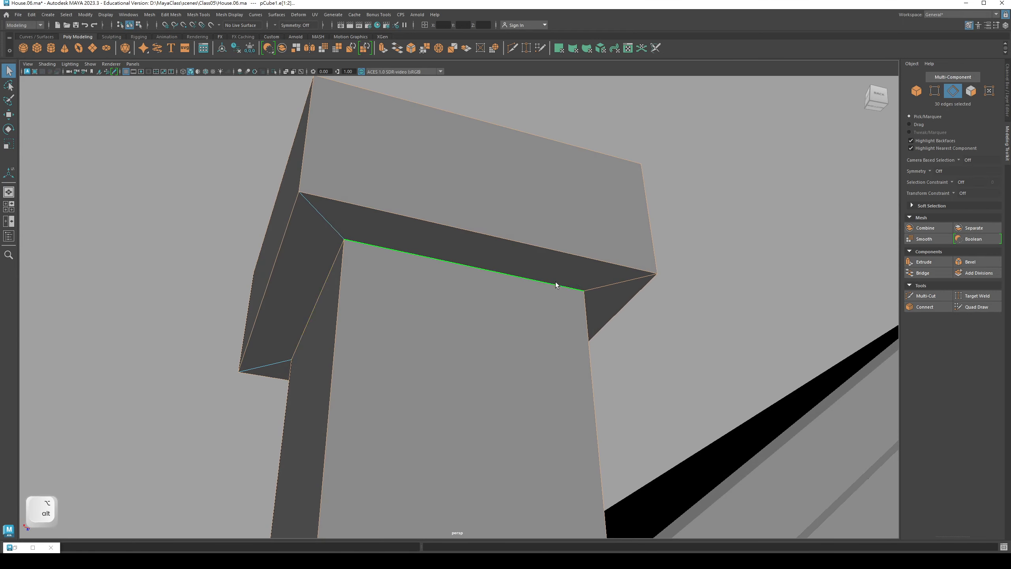
{"action": "left_click_drag", "start_coordinate": [653, 276], "coordinate": [465, 293], "text": "alt"}
{"action": "middle_click_drag", "start_coordinate": [465, 294], "coordinate": [507, 313], "text": "alt"}
{"action": "scroll", "coordinate": [470, 323], "scroll_direction": "down", "scroll_amount": 1}
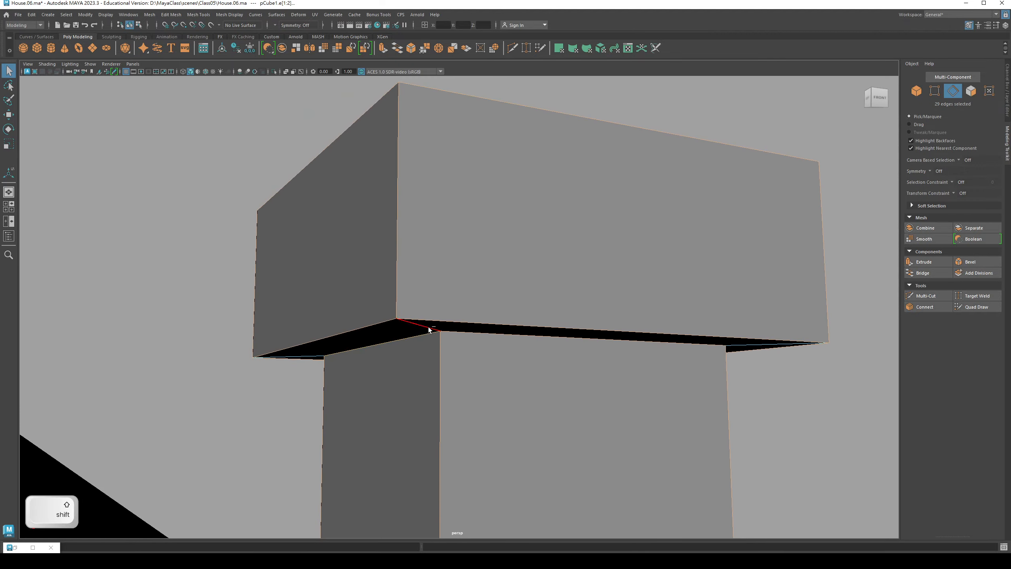
{"action": "left_click_drag", "start_coordinate": [509, 318], "coordinate": [454, 218], "text": "alt"}
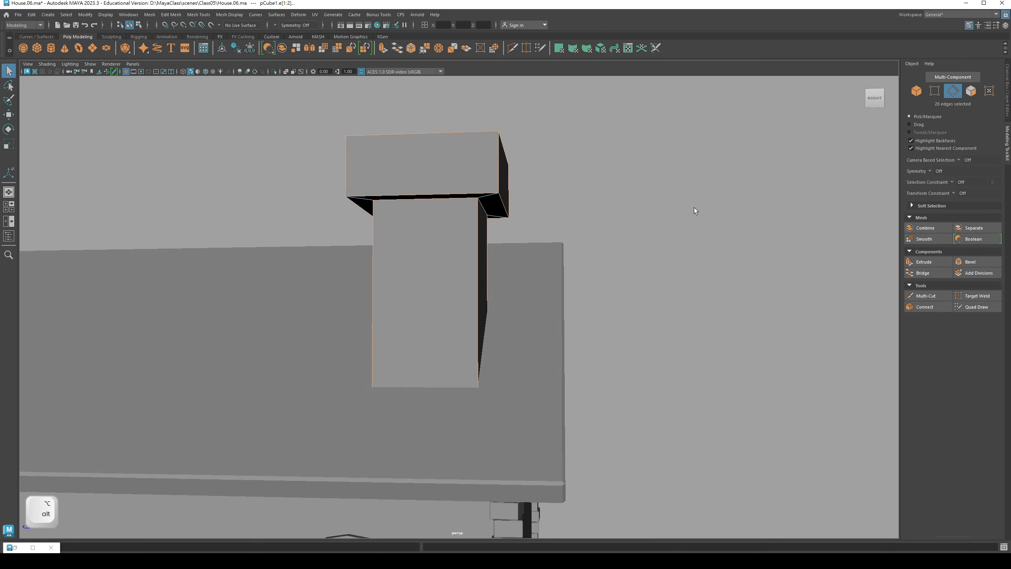
Try a default bevel on the selected chimney edges and undo it
{"action": "left_click", "coordinate": [967, 263]}
{"action": "left_click_drag", "start_coordinate": [470, 255], "coordinate": [432, 211], "text": "alt"}
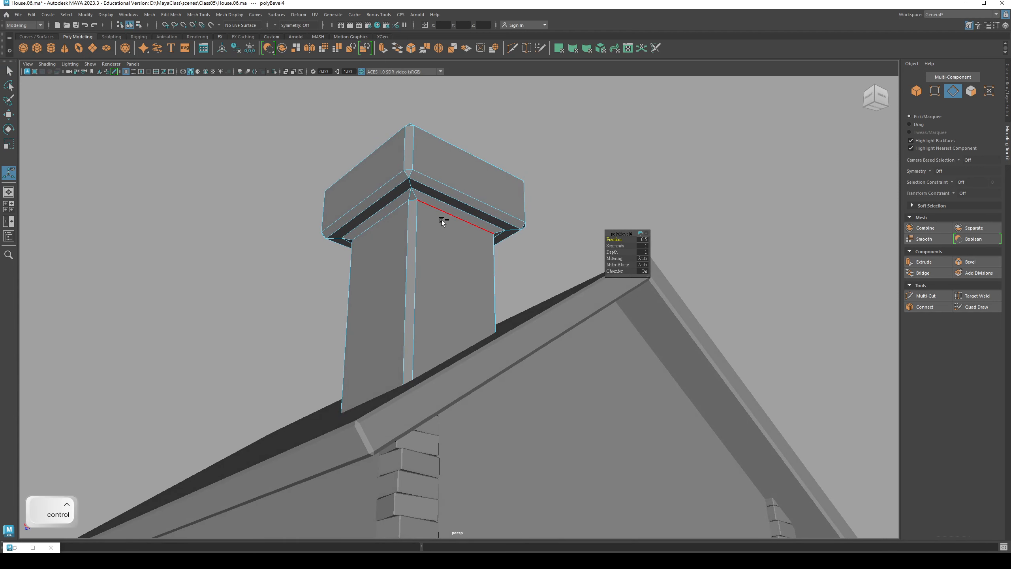
{"action": "key", "text": "ctrl+z"}
{"action": "mouse_move", "coordinate": [443, 220]}
{"action": "left_mouse_down", "text": "alt"}
{"action": "mouse_move", "coordinate": [542, 232]}
{"action": "mouse_move", "coordinate": [450, 237]}
{"action": "mouse_move", "coordinate": [494, 244]}
{"action": "mouse_move", "coordinate": [462, 224]}
{"action": "mouse_move", "coordinate": [424, 240]}
{"action": "mouse_move", "coordinate": [430, 232]}
{"action": "left_mouse_up", "text": "alt"}
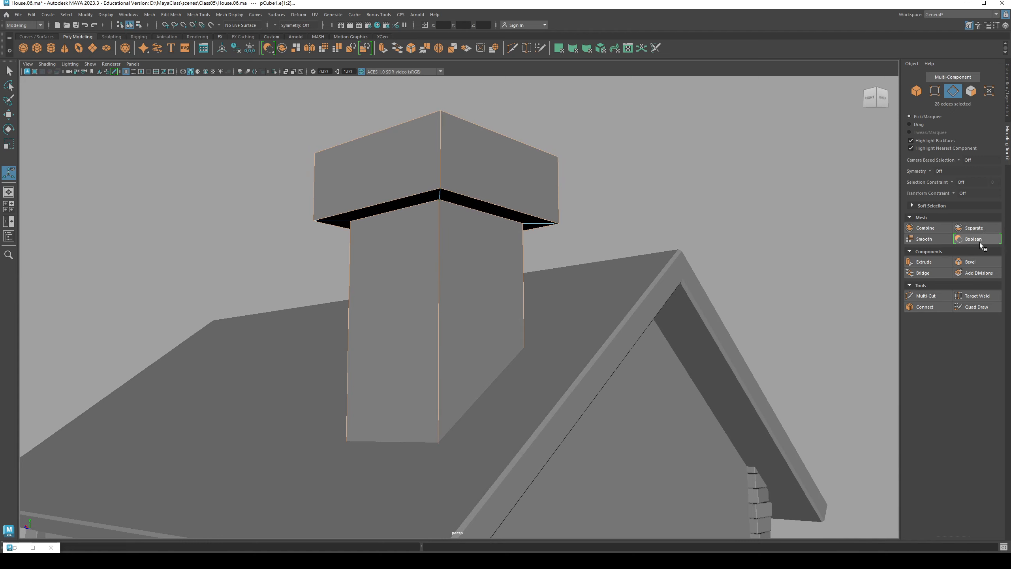
Bevel the selected chimney edges with a fraction of 0.2 and return to object mode
{"action": "left_click", "coordinate": [984, 264]}
{"action": "left_click_drag", "start_coordinate": [488, 231], "coordinate": [513, 231], "text": "alt"}
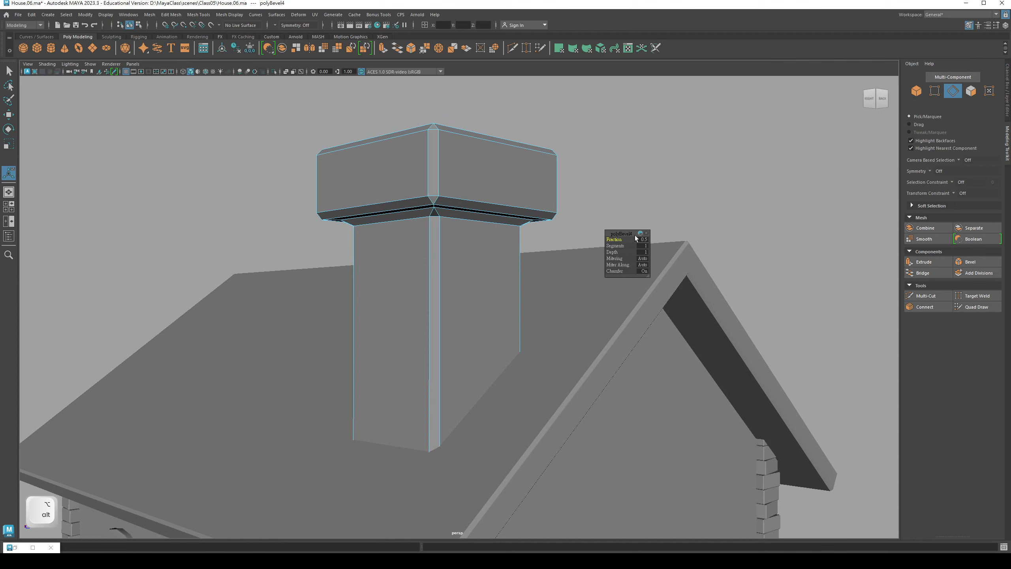
{"action": "left_click", "coordinate": [643, 239]}
{"action": "type", "text": ".2"}
{"action": "key", "text": "Return"}
{"action": "left_click_drag", "start_coordinate": [487, 203], "coordinate": [417, 227], "text": "alt"}
{"action": "right_click_drag", "start_coordinate": [417, 227], "coordinate": [441, 216]}
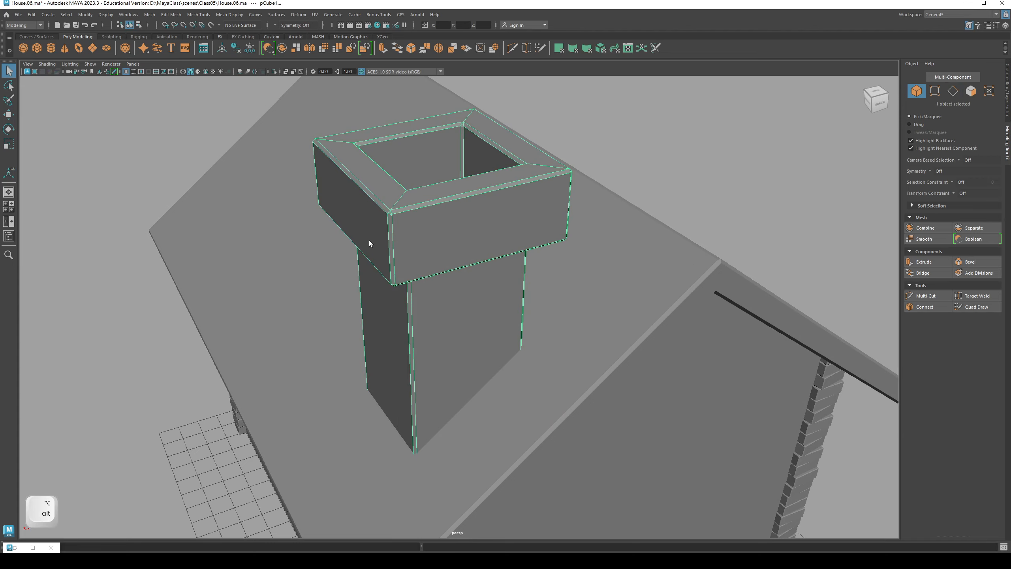
Examine the beveled chimney cap and shaft from several sides and clear the selection
{"action": "left_click_drag", "start_coordinate": [173, 178], "coordinate": [398, 241], "text": "alt"}
{"action": "left_click", "coordinate": [392, 239]}
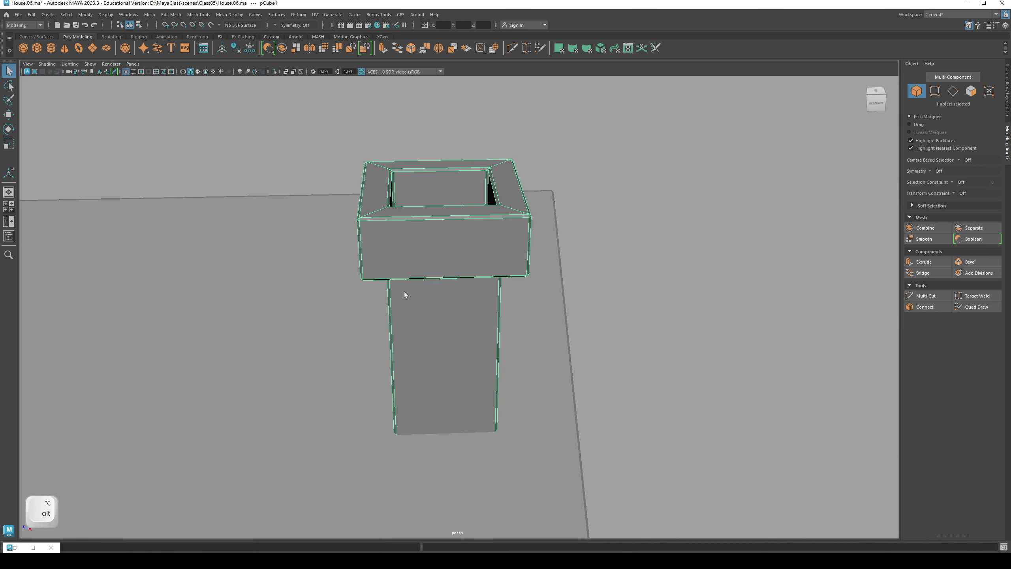
{"action": "left_click", "coordinate": [610, 215]}
{"action": "left_click", "coordinate": [481, 226]}
{"action": "mouse_move", "coordinate": [481, 226]}
{"action": "left_mouse_down", "text": "alt"}
{"action": "mouse_move", "coordinate": [553, 219]}
{"action": "mouse_move", "coordinate": [480, 226]}
{"action": "left_mouse_up", "text": "alt"}
{"action": "left_click_drag", "start_coordinate": [561, 222], "coordinate": [621, 215], "text": "alt"}
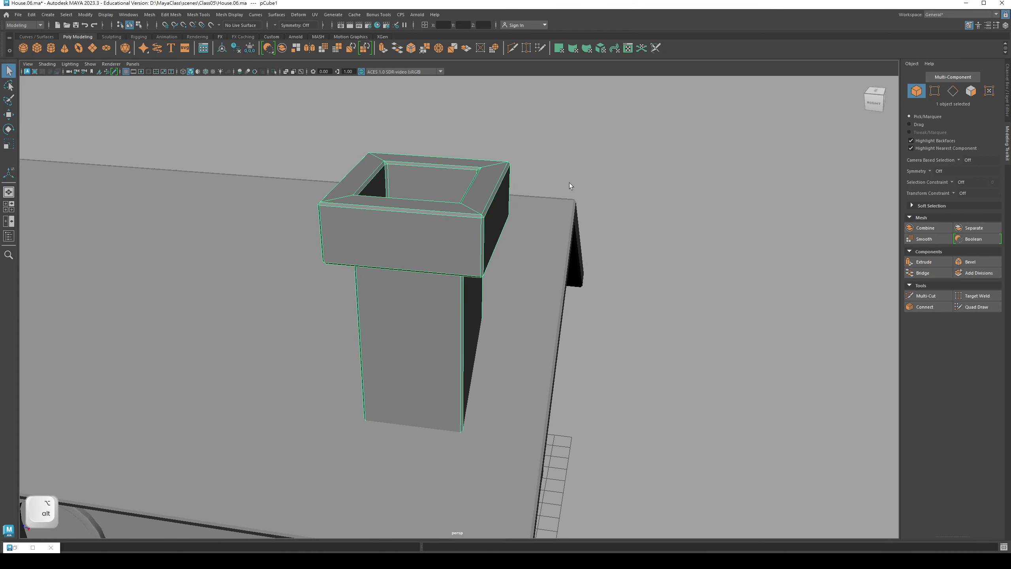
{"action": "left_click", "coordinate": [610, 183]}
Review the chimney's latest bevel settings in its construction history and with the in-view editor, then deselect the chimney
{"action": "left_click", "coordinate": [1008, 102]}
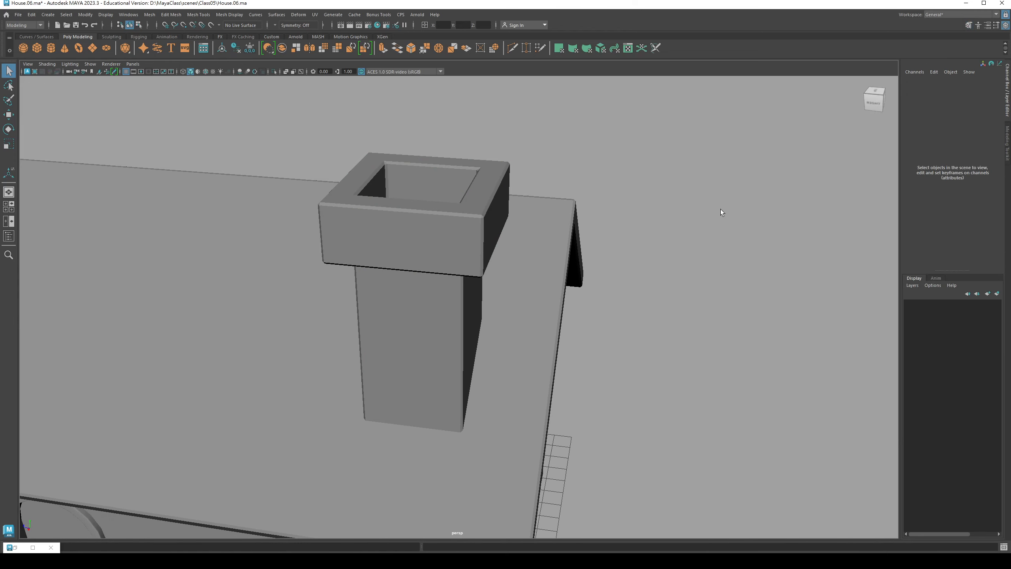
{"action": "left_click", "coordinate": [409, 230]}
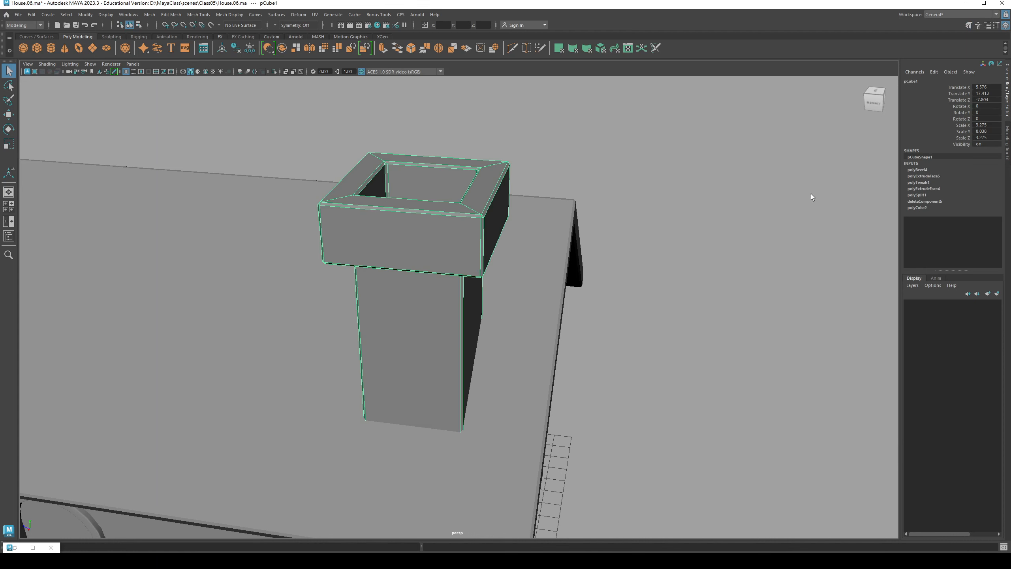
{"action": "left_click", "coordinate": [912, 170]}
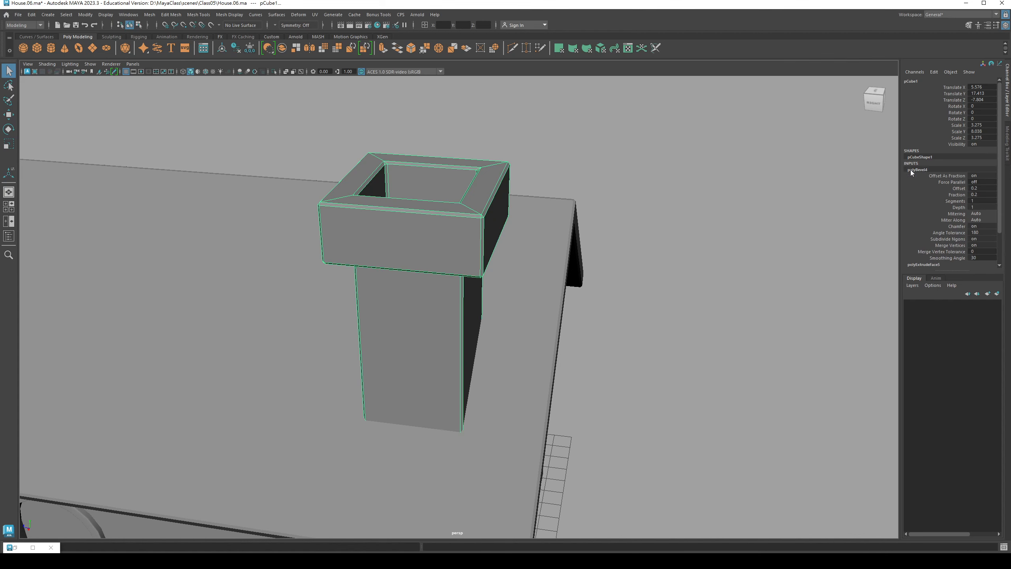
{"action": "left_click_drag", "start_coordinate": [644, 196], "coordinate": [587, 137], "text": "alt"}
{"action": "key", "text": "t"}
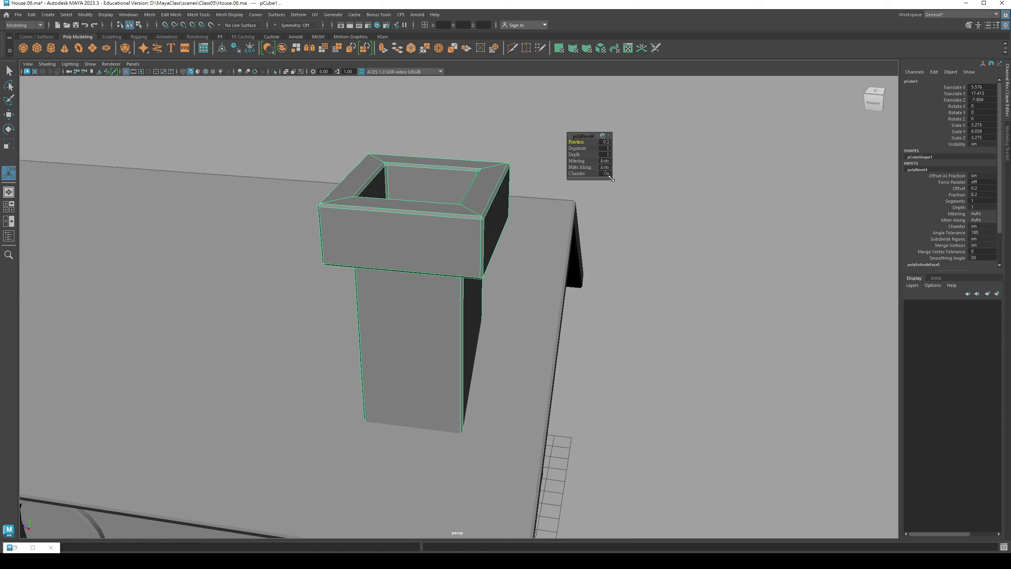
{"action": "mouse_move", "coordinate": [611, 179]}
{"action": "left_mouse_down"}
{"action": "mouse_move", "coordinate": [636, 209]}
{"action": "mouse_move", "coordinate": [614, 191]}
{"action": "left_mouse_up"}
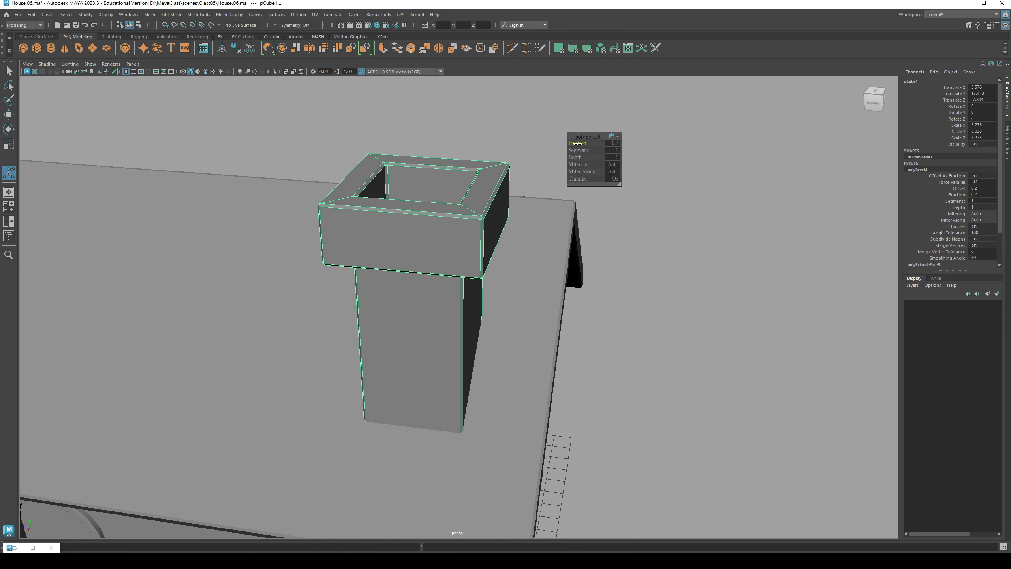
{"action": "left_click", "coordinate": [508, 121]}
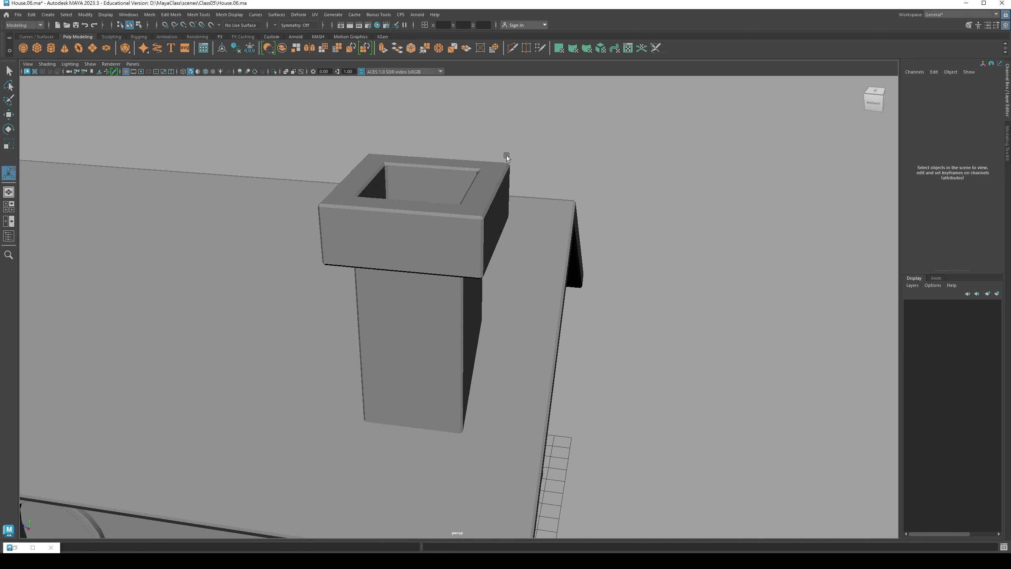
Scale the chimney down to about 3.051 × 7.488 × 3.051 and move it along X to about 5.414, closer to the roof ridge
{"action": "key", "text": "q"}
{"action": "scroll", "coordinate": [502, 160], "scroll_direction": "down", "scroll_amount": 5}
{"action": "scroll", "coordinate": [497, 198], "scroll_direction": "up", "scroll_amount": 5}
{"action": "scroll", "coordinate": [497, 199], "scroll_direction": "down", "scroll_amount": 5}
{"action": "left_click_drag", "start_coordinate": [497, 198], "coordinate": [538, 225], "text": "alt"}
{"action": "left_click", "coordinate": [518, 211]}
{"action": "key", "text": "w"}
{"action": "key", "text": "r"}
{"action": "key", "text": "w"}
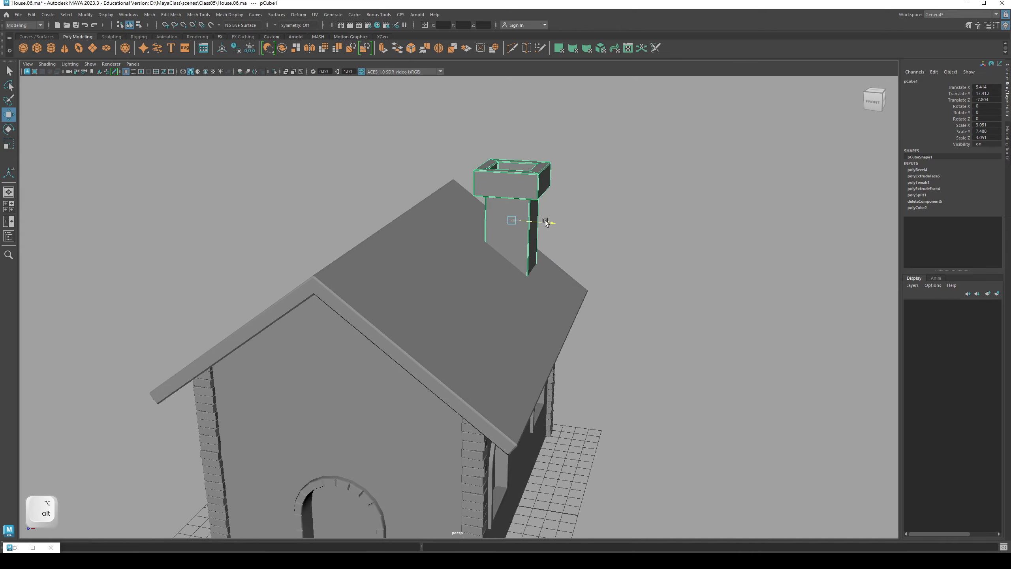
{"action": "key", "text": "q"}
{"action": "left_click", "coordinate": [612, 203]}
{"action": "left_click_drag", "start_coordinate": [611, 203], "coordinate": [513, 254], "text": "alt"}
{"action": "middle_click_drag", "start_coordinate": [508, 265], "coordinate": [525, 240], "text": "alt"}
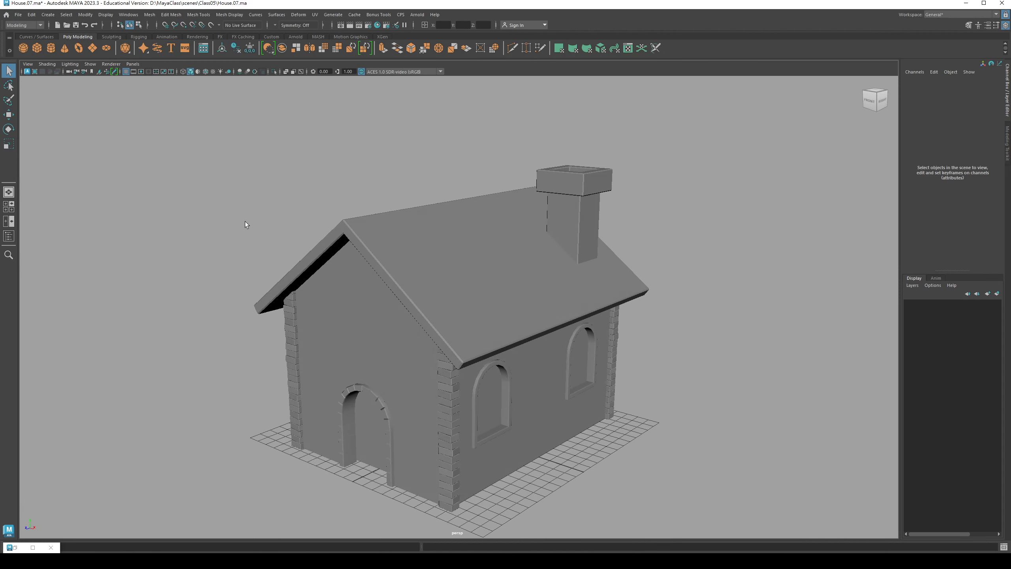
Create a polygon plane at the origin and scale it uniformly to about 90.17 as ground under the house
{"action": "left_click_drag", "start_coordinate": [246, 223], "coordinate": [259, 282], "text": "alt"}
{"action": "right_click_drag", "start_coordinate": [260, 283], "coordinate": [131, 301], "text": "alt"}
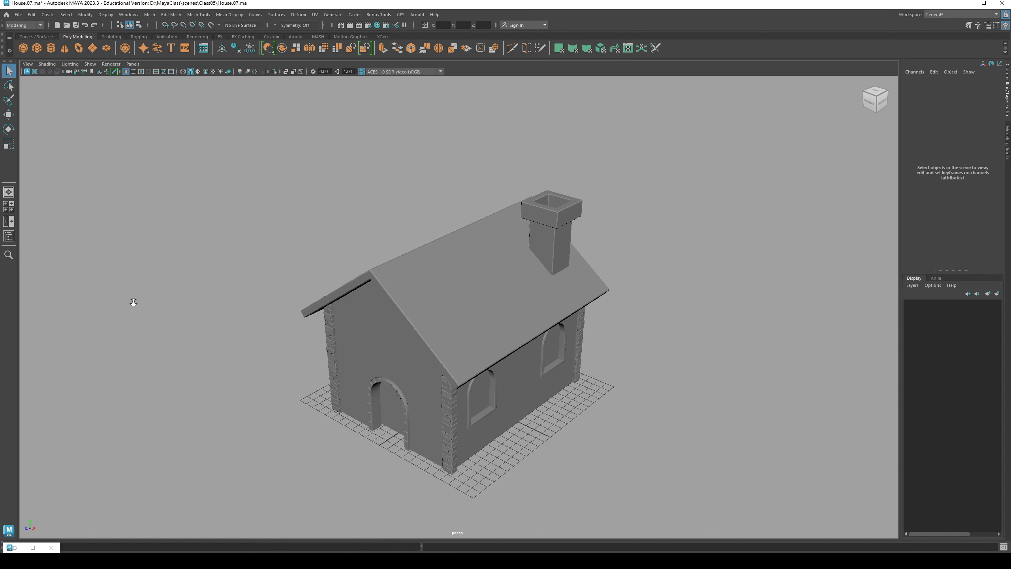
{"action": "left_click_drag", "start_coordinate": [223, 300], "coordinate": [289, 294], "text": "alt"}
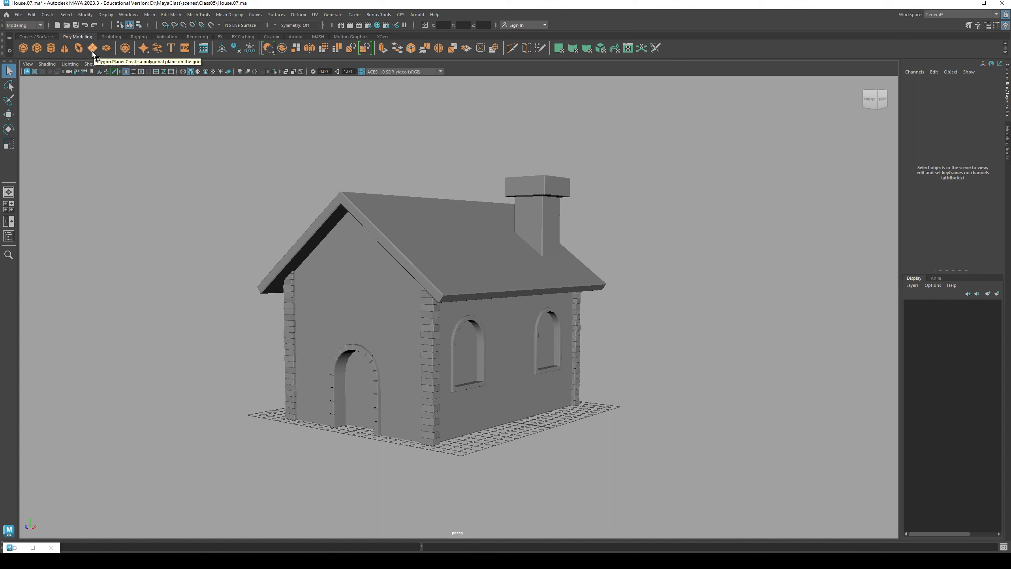
{"action": "key", "text": "ctrl+z"}
{"action": "key", "text": "ctrl+z"}
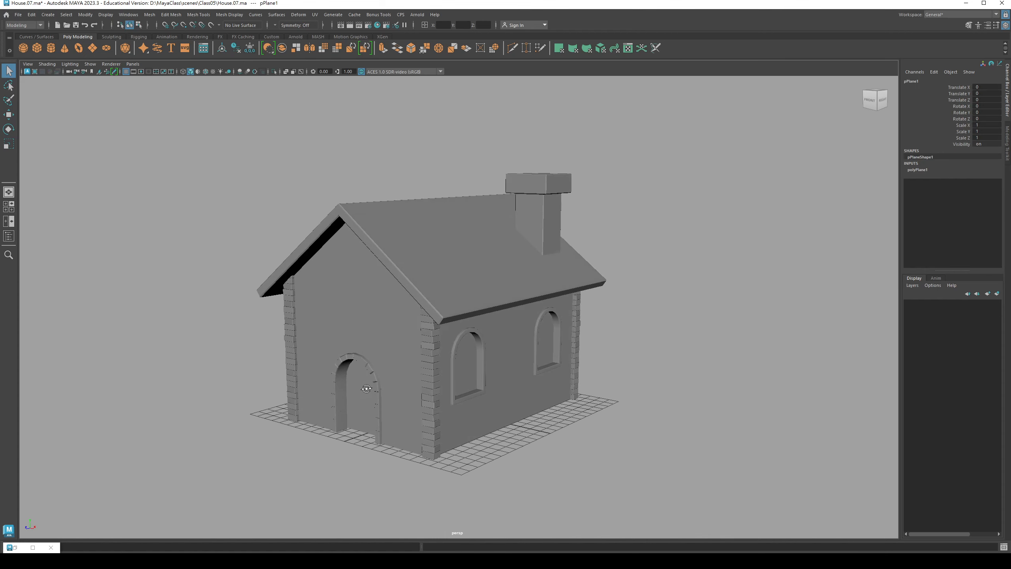
{"action": "key", "text": "r"}
{"action": "left_click_drag", "start_coordinate": [452, 409], "coordinate": [424, 331]}
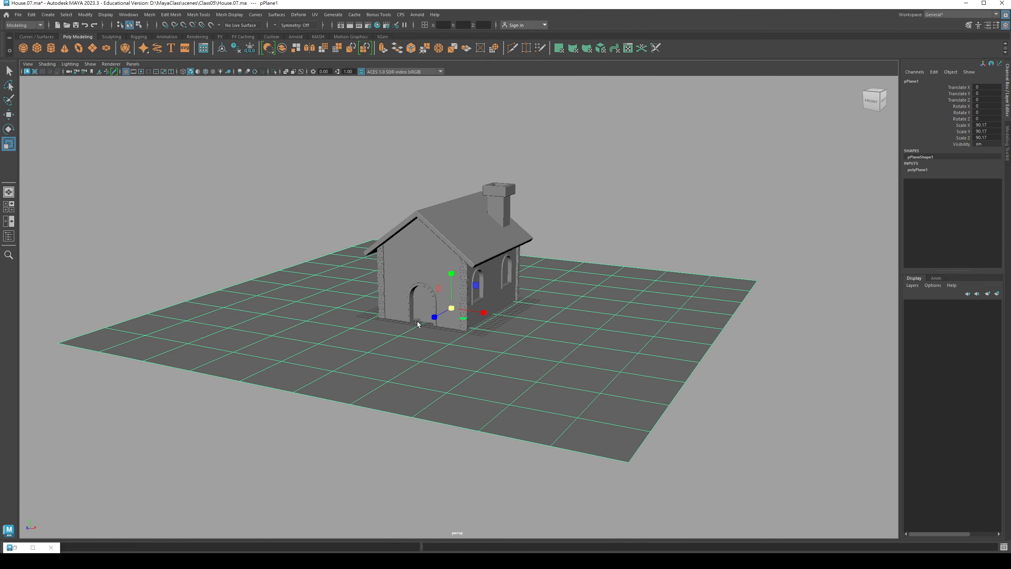
Isolate the ground plane and set its width and height subdivisions to 60
{"action": "left_click", "coordinate": [273, 72]}
{"action": "mouse_move", "coordinate": [325, 312]}
{"action": "left_mouse_down", "text": "alt"}
{"action": "mouse_move", "coordinate": [300, 317]}
{"action": "mouse_move", "coordinate": [331, 324]}
{"action": "mouse_move", "coordinate": [335, 294]}
{"action": "left_mouse_up", "text": "alt"}
{"action": "left_click", "coordinate": [919, 171]}
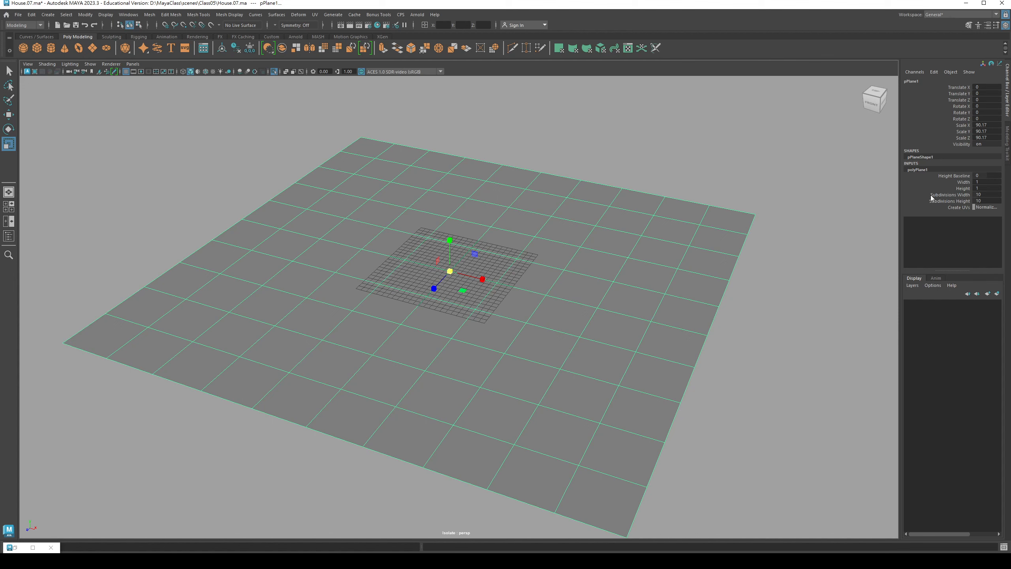
{"action": "left_click_drag", "start_coordinate": [931, 194], "coordinate": [932, 204]}
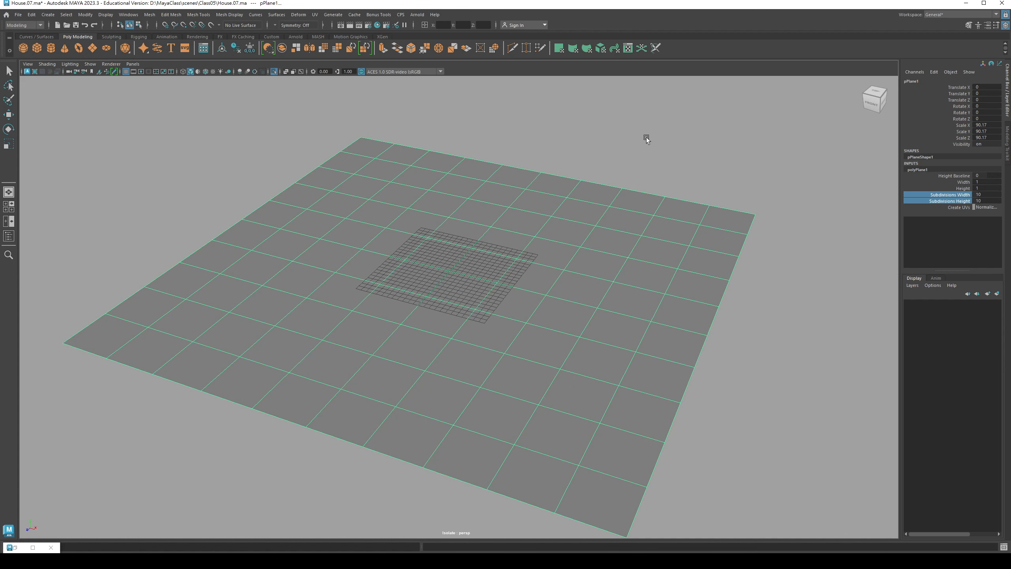
{"action": "middle_click_drag", "start_coordinate": [640, 144], "coordinate": [788, 154]}
{"action": "left_click", "coordinate": [989, 196]}
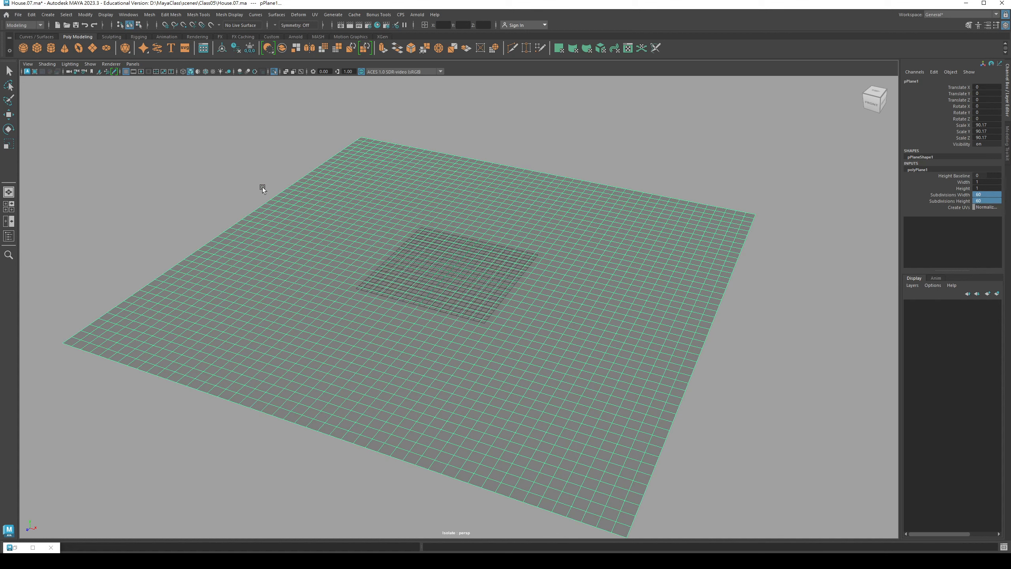
Examine the isolated ground plane's mesh density and subdivision settings from several angles
{"action": "left_click", "coordinate": [247, 199]}
{"action": "key", "text": "r"}
{"action": "left_click_drag", "start_coordinate": [229, 204], "coordinate": [353, 258], "text": "alt"}
{"action": "key", "text": "q"}
{"action": "left_click", "coordinate": [197, 186]}
{"action": "left_click", "coordinate": [354, 259]}
{"action": "left_click", "coordinate": [918, 170]}
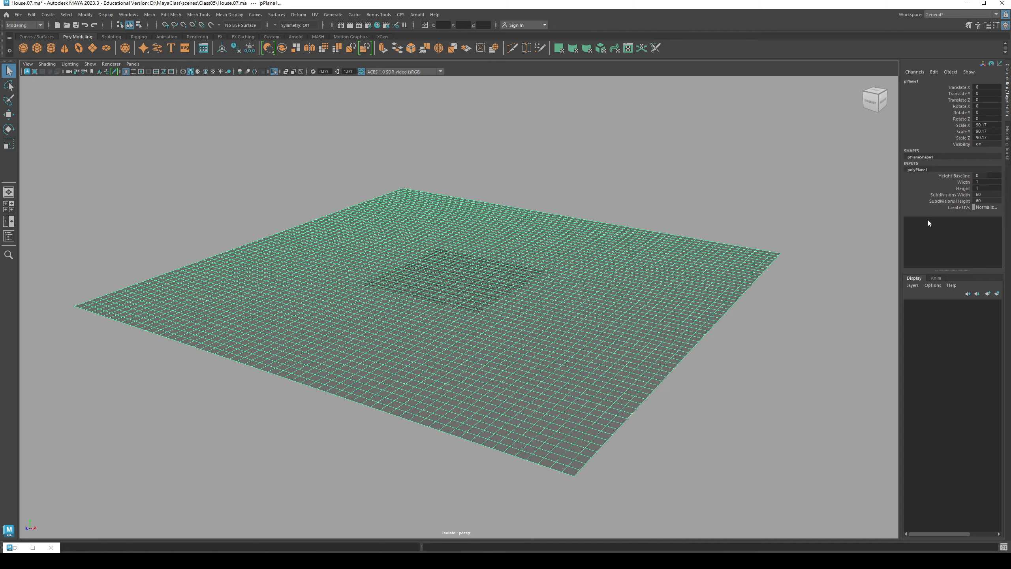
{"action": "left_click", "coordinate": [668, 199]}
{"action": "left_click_drag", "start_coordinate": [668, 199], "coordinate": [343, 283], "text": "alt"}
{"action": "left_click", "coordinate": [365, 172]}
{"action": "left_click_drag", "start_coordinate": [365, 172], "coordinate": [307, 235], "text": "alt"}
{"action": "left_click_drag", "start_coordinate": [641, 188], "coordinate": [425, 311], "text": "alt"}
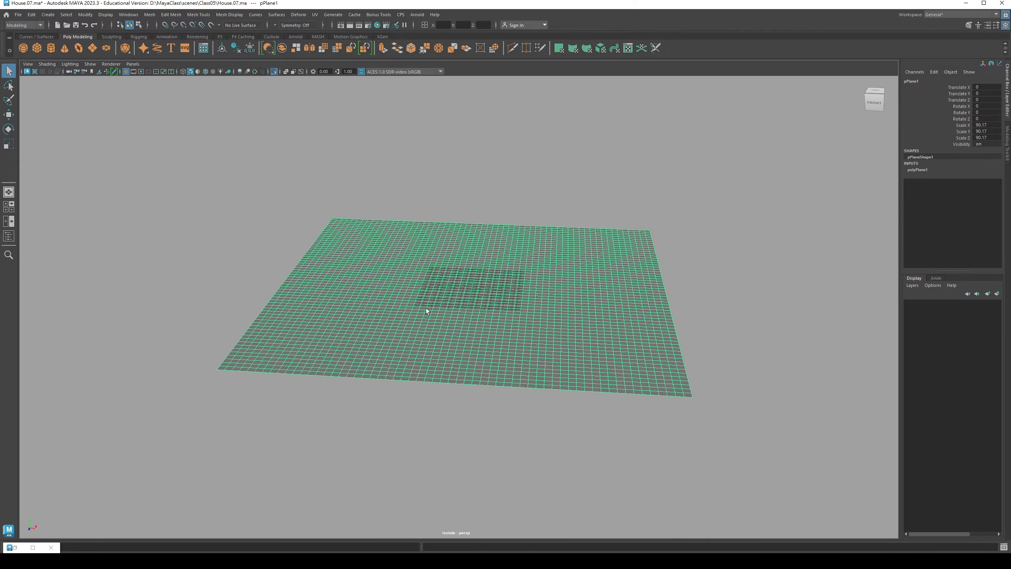
{"action": "left_click", "coordinate": [277, 186]}
{"action": "left_click_drag", "start_coordinate": [267, 125], "coordinate": [295, 128], "text": "alt"}
Detach the set of mesh sculpting tools as a floating palette
{"action": "left_click", "coordinate": [172, 15]}
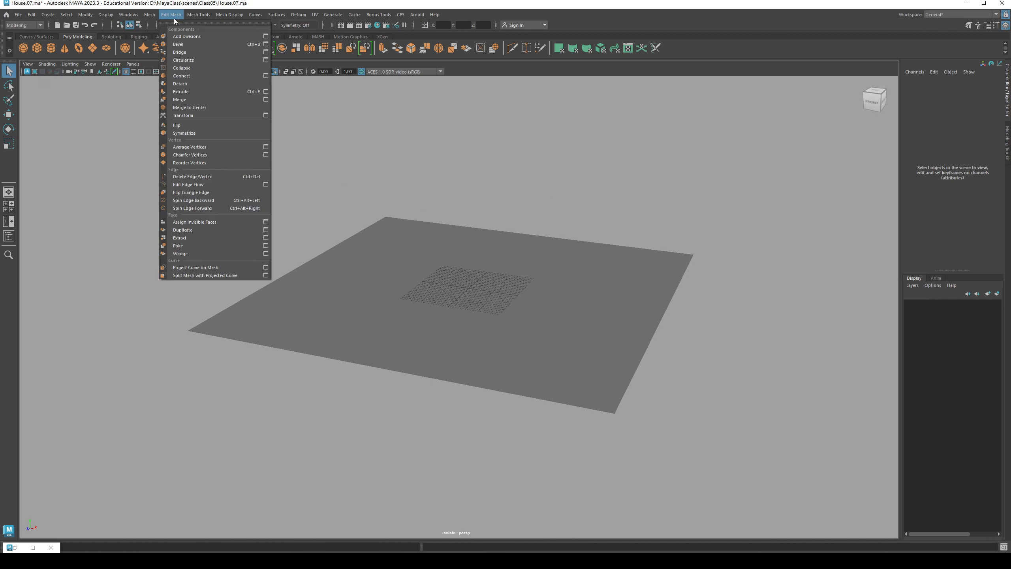
{"action": "mouse_move", "coordinate": [152, 19]}
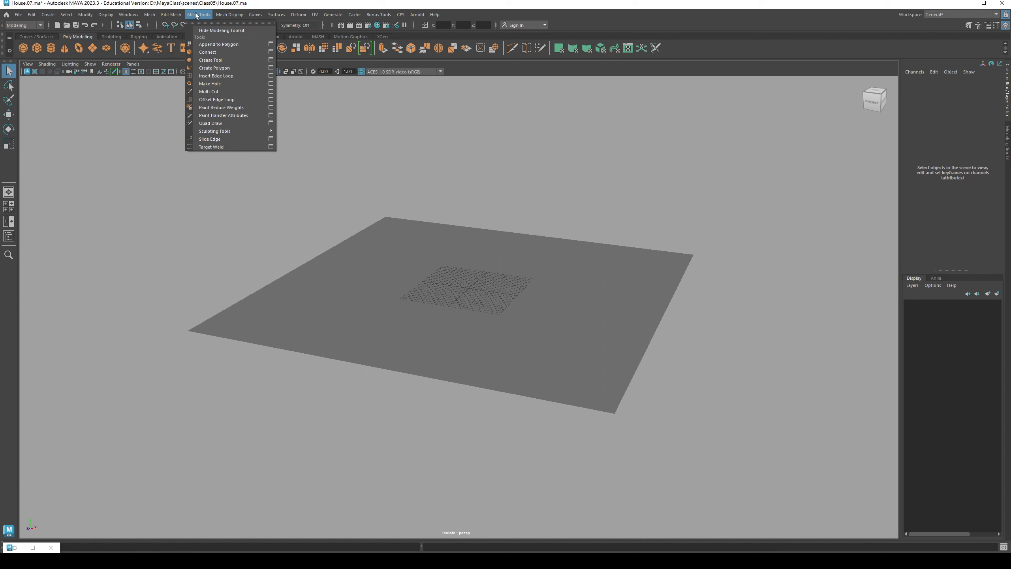
{"action": "mouse_move", "coordinate": [211, 132]}
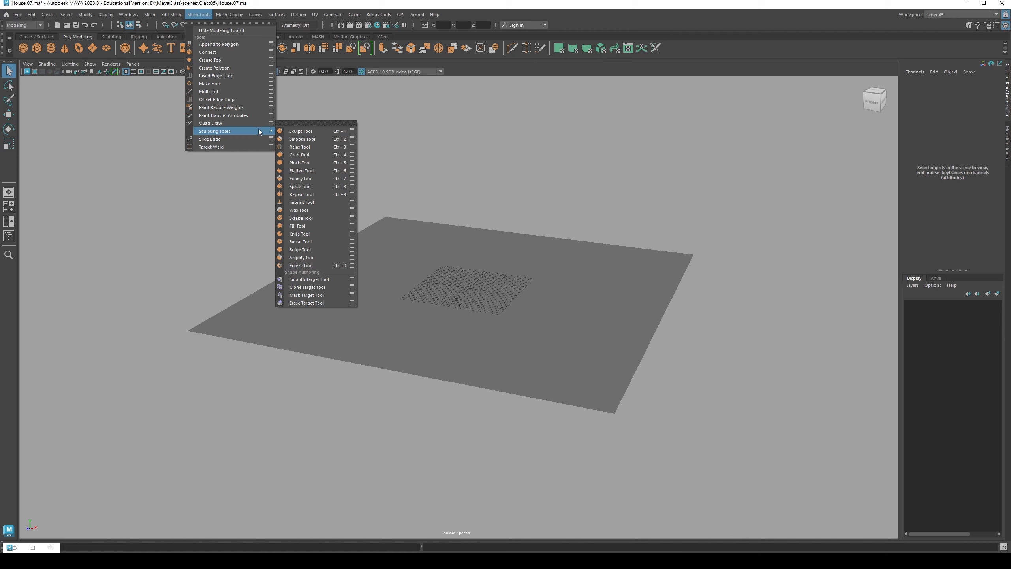
{"action": "left_click", "coordinate": [298, 124]}
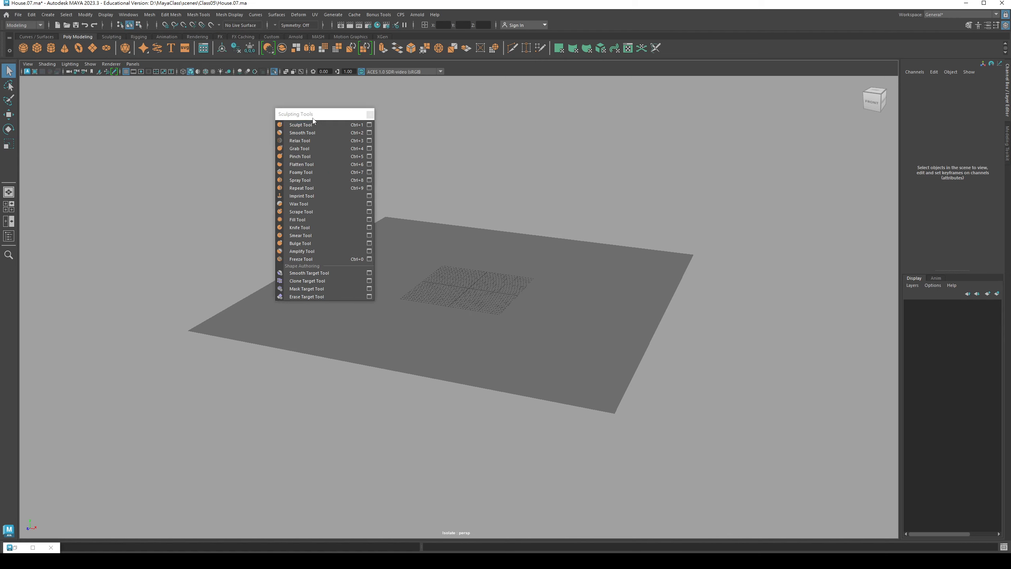
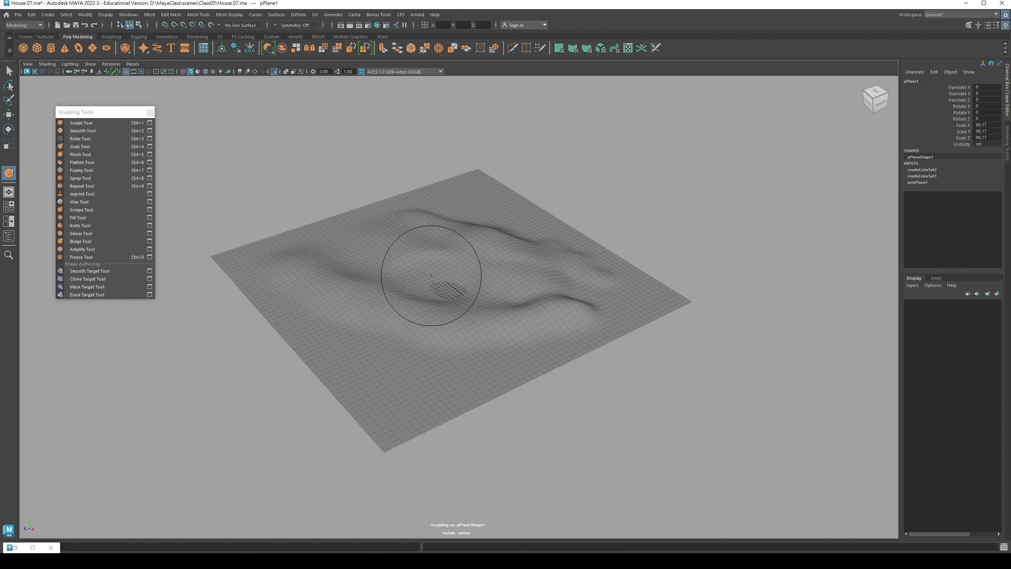
Try an inverted Sculpt Tool stroke that pushes down the middle of the terrain and undo it
{"action": "mouse_move", "coordinate": [429, 271]}
{"action": "left_mouse_down", "text": "alt"}
{"action": "mouse_move", "coordinate": [433, 296]}
{"action": "mouse_move", "coordinate": [467, 271]}
{"action": "mouse_move", "coordinate": [540, 284]}
{"action": "mouse_move", "coordinate": [482, 300]}
{"action": "mouse_move", "coordinate": [477, 271]}
{"action": "mouse_move", "coordinate": [463, 293]}
{"action": "left_mouse_up", "text": "alt"}
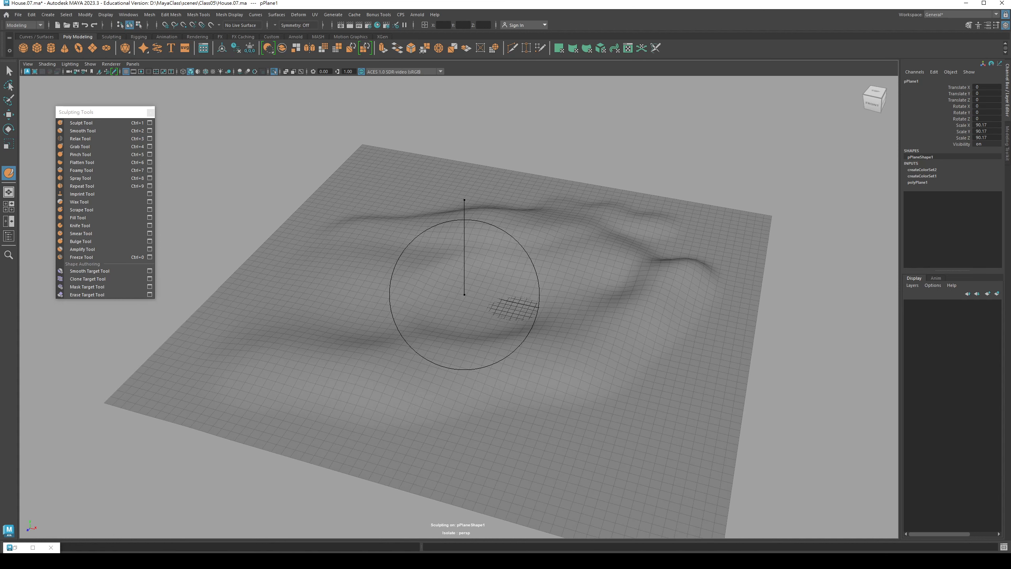
{"action": "left_click_drag", "start_coordinate": [464, 199], "coordinate": [466, 202]}
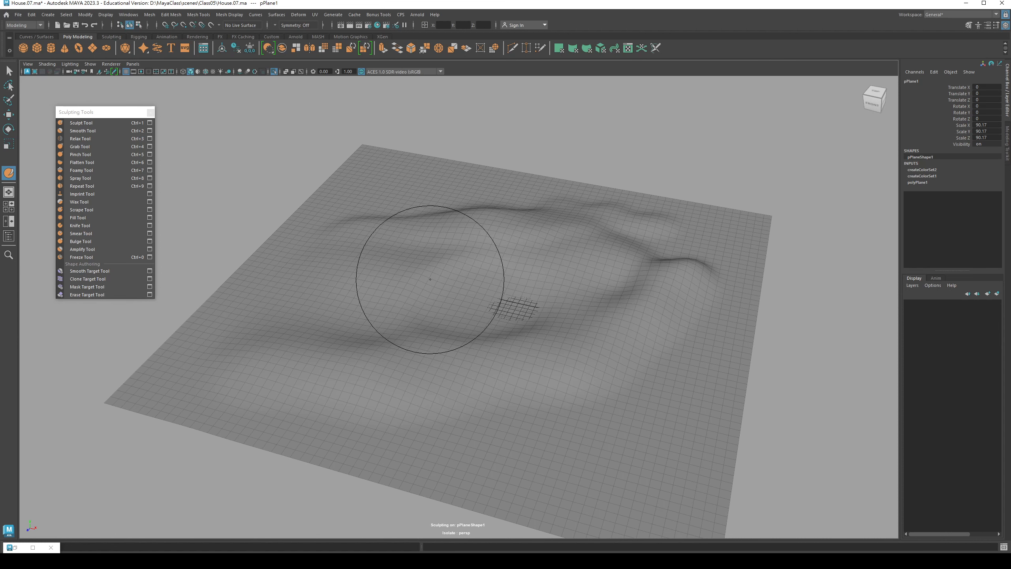
{"action": "mouse_move", "coordinate": [435, 294]}
{"action": "left_mouse_down", "text": "ctrl"}
{"action": "mouse_move", "coordinate": [521, 281]}
{"action": "mouse_move", "coordinate": [549, 265]}
{"action": "mouse_move", "coordinate": [402, 282]}
{"action": "mouse_move", "coordinate": [537, 267]}
{"action": "mouse_move", "coordinate": [501, 280]}
{"action": "mouse_move", "coordinate": [498, 262]}
{"action": "mouse_move", "coordinate": [490, 311]}
{"action": "mouse_move", "coordinate": [445, 294]}
{"action": "mouse_move", "coordinate": [462, 278]}
{"action": "left_mouse_up", "text": "ctrl"}
{"action": "key", "text": "ctrl+z"}
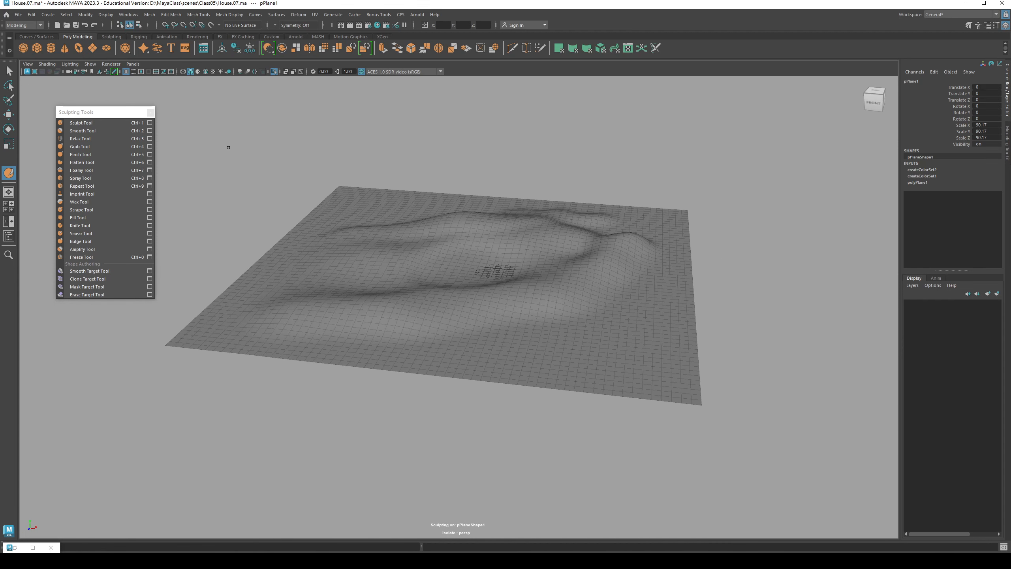
Adjust the sculpt brush strength and raise soft hills along the terrain's near side
{"action": "middle_click_drag", "start_coordinate": [390, 278], "coordinate": [356, 298], "text": "alt"}
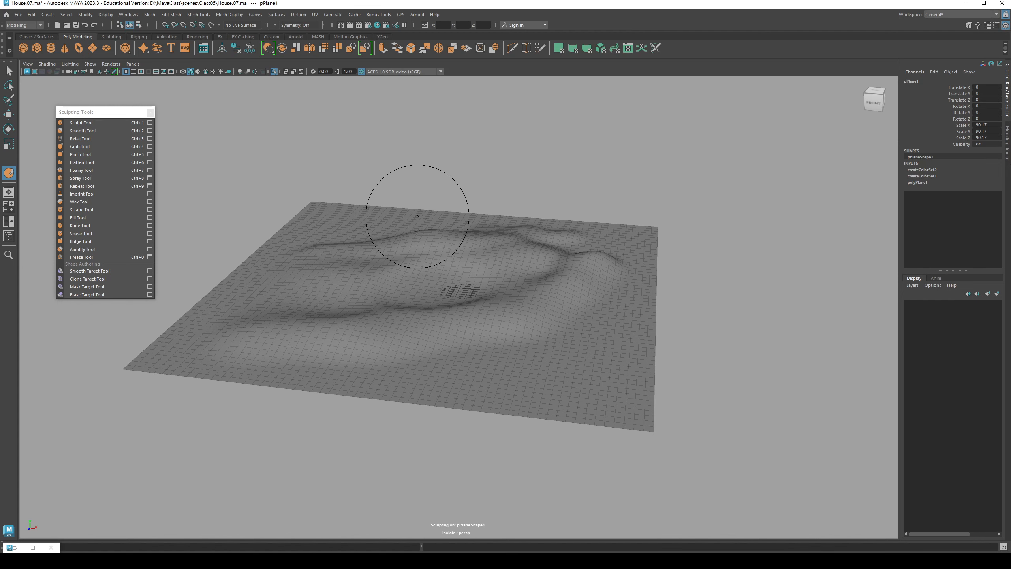
{"action": "mouse_move", "coordinate": [370, 317]}
{"action": "left_mouse_down", "text": "alt"}
{"action": "mouse_move", "coordinate": [406, 334]}
{"action": "mouse_move", "coordinate": [381, 318]}
{"action": "left_mouse_up", "text": "alt"}
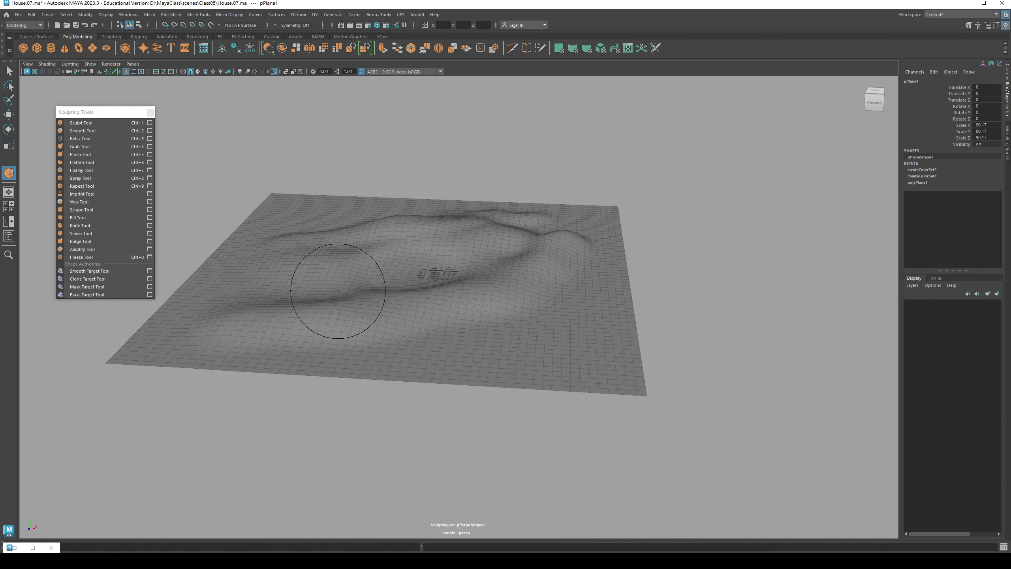
{"action": "left_click_drag", "start_coordinate": [462, 327], "coordinate": [459, 325]}
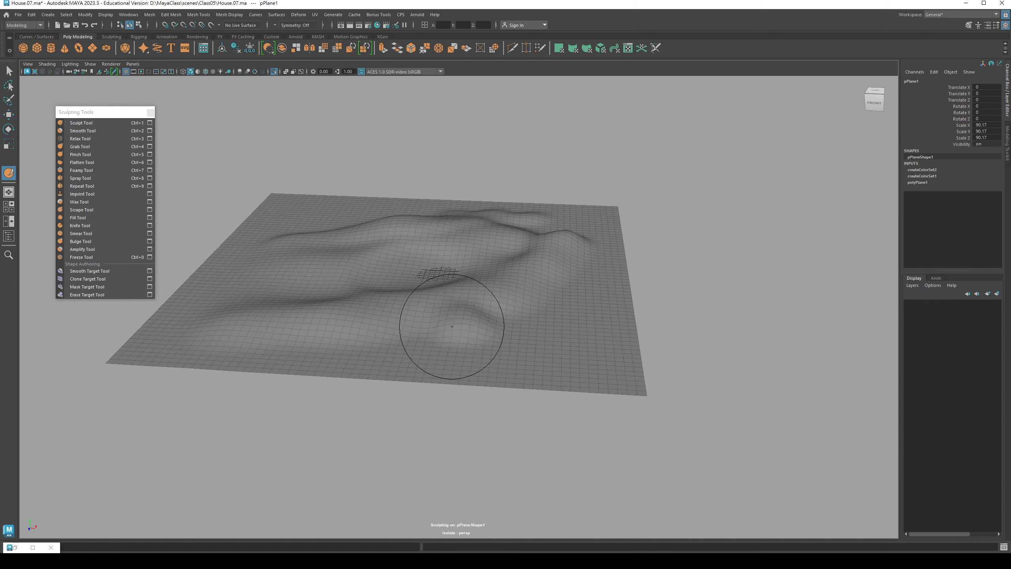
{"action": "key", "text": "m"}
{"action": "mouse_move", "coordinate": [516, 336]}
{"action": "left_mouse_down"}
{"action": "mouse_move", "coordinate": [528, 320]}
{"action": "mouse_move", "coordinate": [444, 332]}
{"action": "left_mouse_up"}
{"action": "left_click_drag", "start_coordinate": [330, 346], "coordinate": [304, 347]}
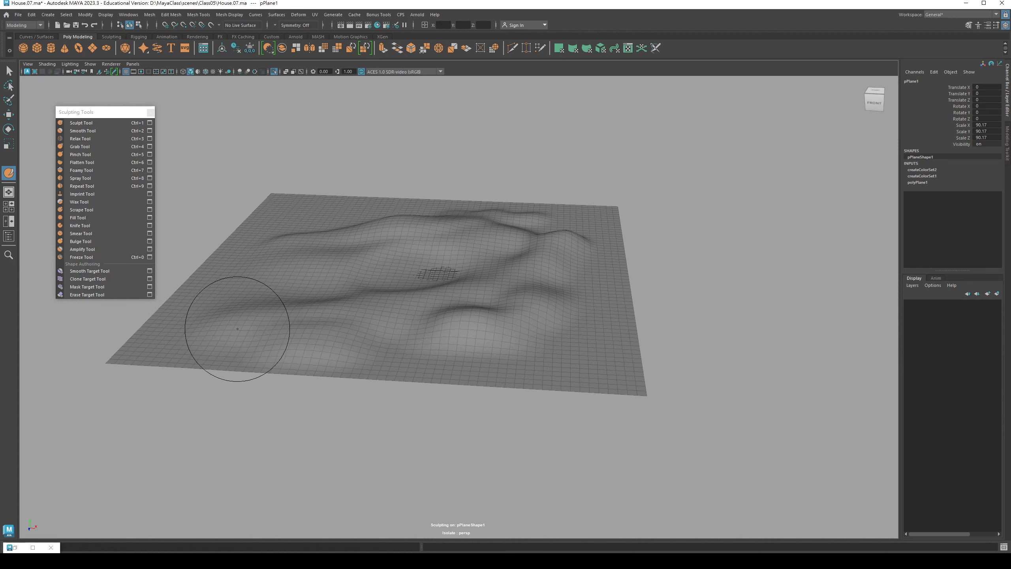
Sculpt additional hills and ridges across the terrain's side and far edge
{"action": "left_click_drag", "start_coordinate": [361, 284], "coordinate": [381, 315], "text": "alt"}
{"action": "middle_click_drag", "start_coordinate": [380, 315], "coordinate": [433, 337], "text": "alt"}
{"action": "left_click_drag", "start_coordinate": [368, 305], "coordinate": [338, 300]}
{"action": "left_click_drag", "start_coordinate": [349, 259], "coordinate": [444, 231]}
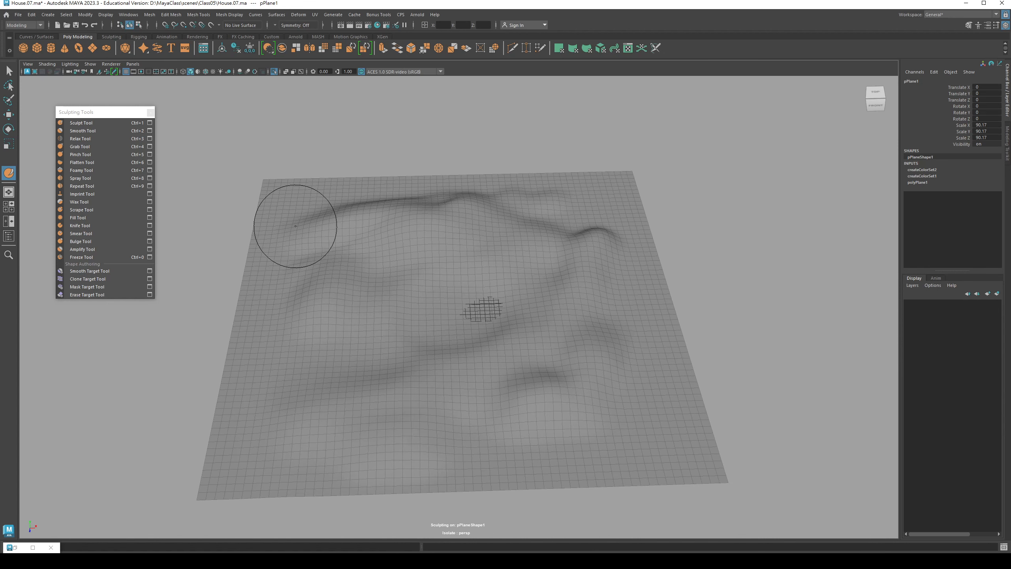
{"action": "left_click_drag", "start_coordinate": [295, 226], "coordinate": [515, 181]}
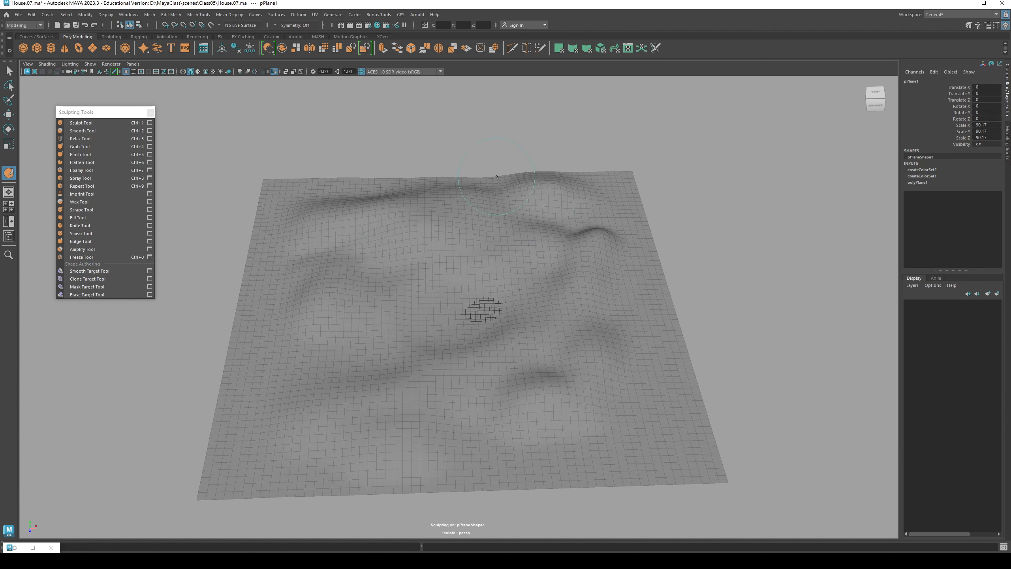
{"action": "mouse_move", "coordinate": [555, 177]}
{"action": "left_mouse_down", "text": "alt"}
{"action": "mouse_move", "coordinate": [479, 237]}
{"action": "mouse_move", "coordinate": [522, 260]}
{"action": "left_mouse_up", "text": "alt"}
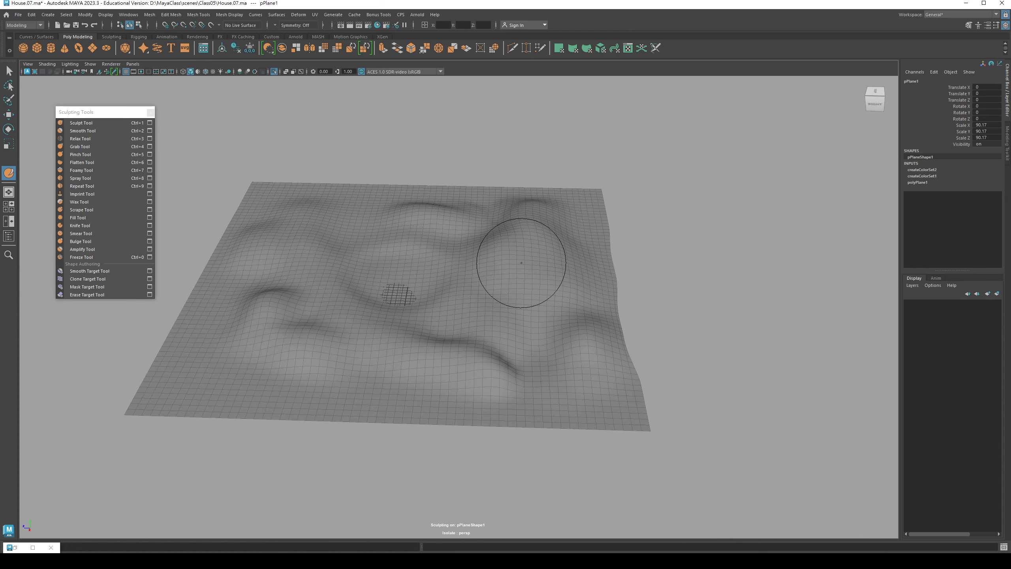
{"action": "mouse_move", "coordinate": [448, 233]}
{"action": "left_mouse_down", "text": "alt"}
{"action": "mouse_move", "coordinate": [454, 239]}
{"action": "mouse_move", "coordinate": [363, 205]}
{"action": "mouse_move", "coordinate": [409, 237]}
{"action": "mouse_move", "coordinate": [361, 248]}
{"action": "mouse_move", "coordinate": [320, 296]}
{"action": "left_mouse_up", "text": "alt"}
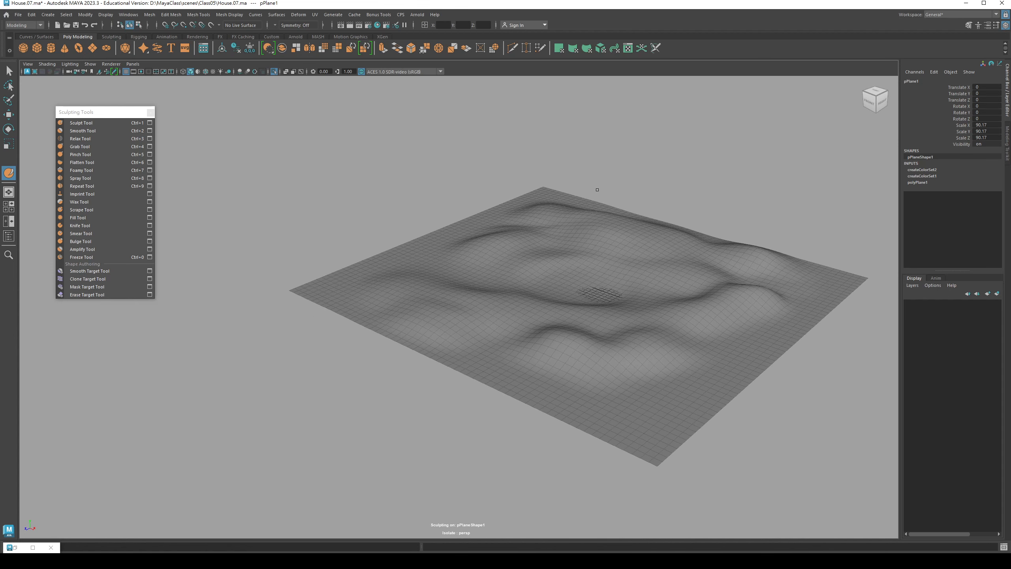
Examine the sculpted terrain's hills and ridges from several angles
{"action": "left_click_drag", "start_coordinate": [705, 377], "coordinate": [539, 296], "text": "alt"}
{"action": "mouse_move", "coordinate": [445, 252]}
{"action": "left_mouse_down", "text": "alt"}
{"action": "mouse_move", "coordinate": [542, 317]}
{"action": "mouse_move", "coordinate": [521, 290]}
{"action": "mouse_move", "coordinate": [485, 276]}
{"action": "left_mouse_up", "text": "alt"}
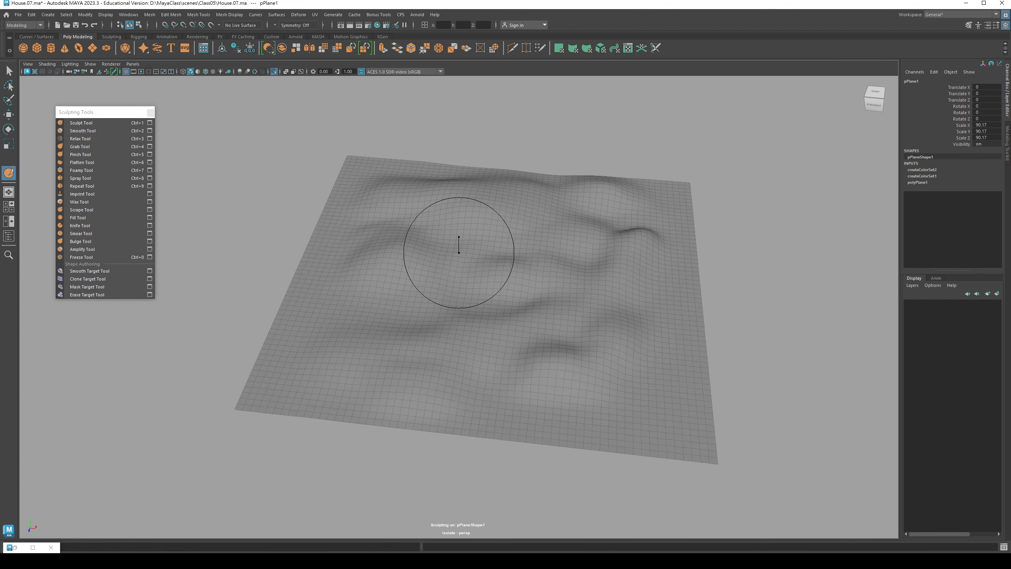
{"action": "left_click_drag", "start_coordinate": [458, 237], "coordinate": [440, 282], "text": "alt"}
{"action": "left_click_drag", "start_coordinate": [589, 292], "coordinate": [493, 300], "text": "alt"}
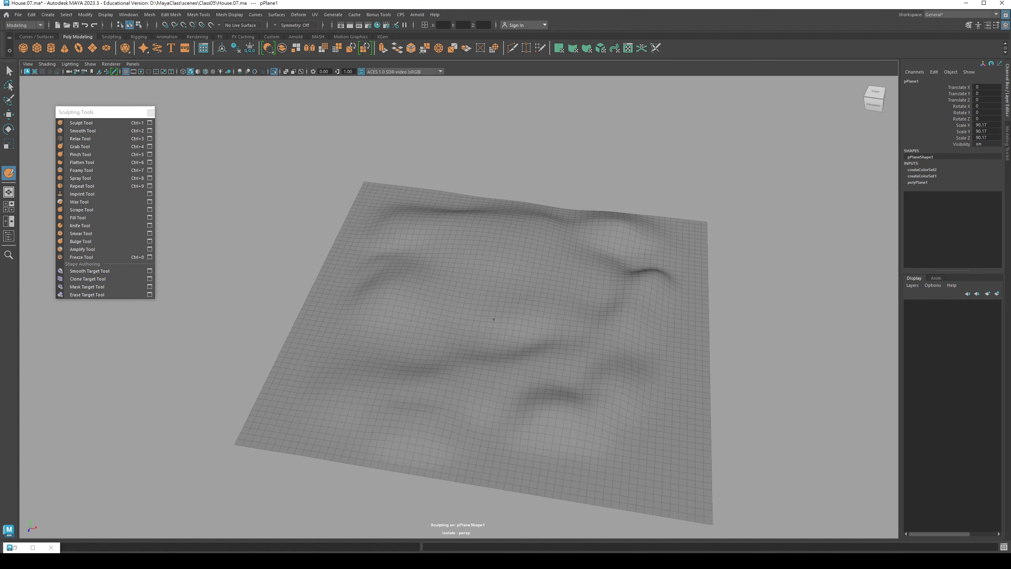
{"action": "mouse_move", "coordinate": [469, 293]}
{"action": "left_mouse_down", "text": "alt"}
{"action": "mouse_move", "coordinate": [502, 292]}
{"action": "mouse_move", "coordinate": [445, 289]}
{"action": "mouse_move", "coordinate": [463, 289]}
{"action": "mouse_move", "coordinate": [481, 310]}
{"action": "left_mouse_up", "text": "alt"}
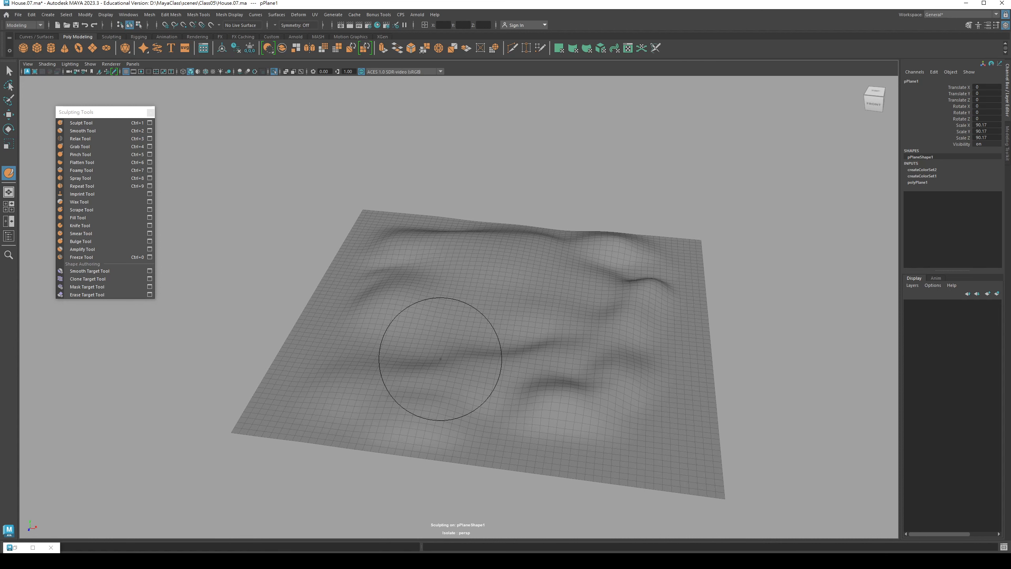
{"action": "mouse_move", "coordinate": [471, 309]}
{"action": "left_mouse_down", "text": "alt"}
{"action": "mouse_move", "coordinate": [485, 286]}
{"action": "mouse_move", "coordinate": [580, 379]}
{"action": "left_mouse_up", "text": "alt"}
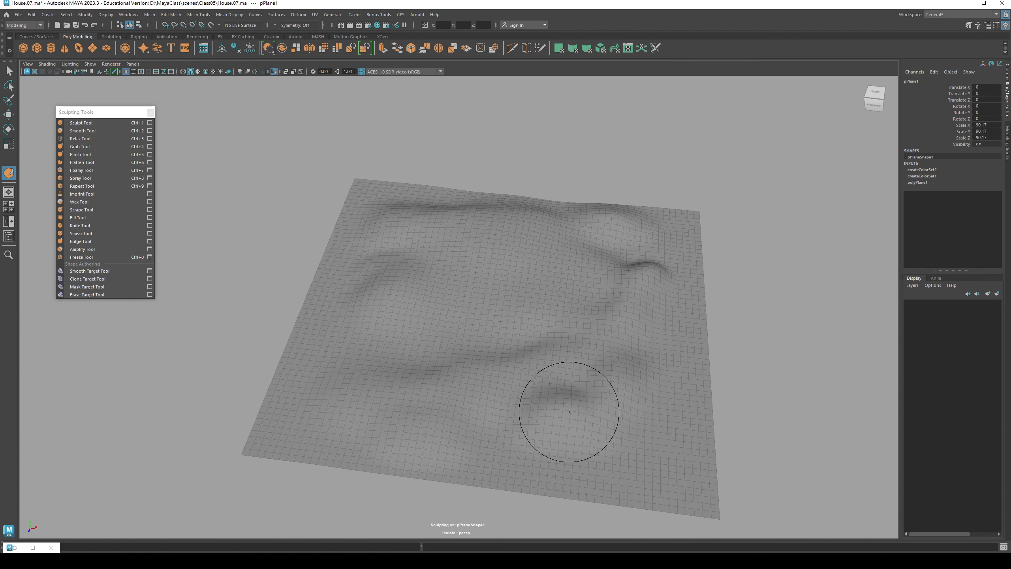
{"action": "left_click_drag", "start_coordinate": [610, 384], "coordinate": [641, 360], "text": "alt"}
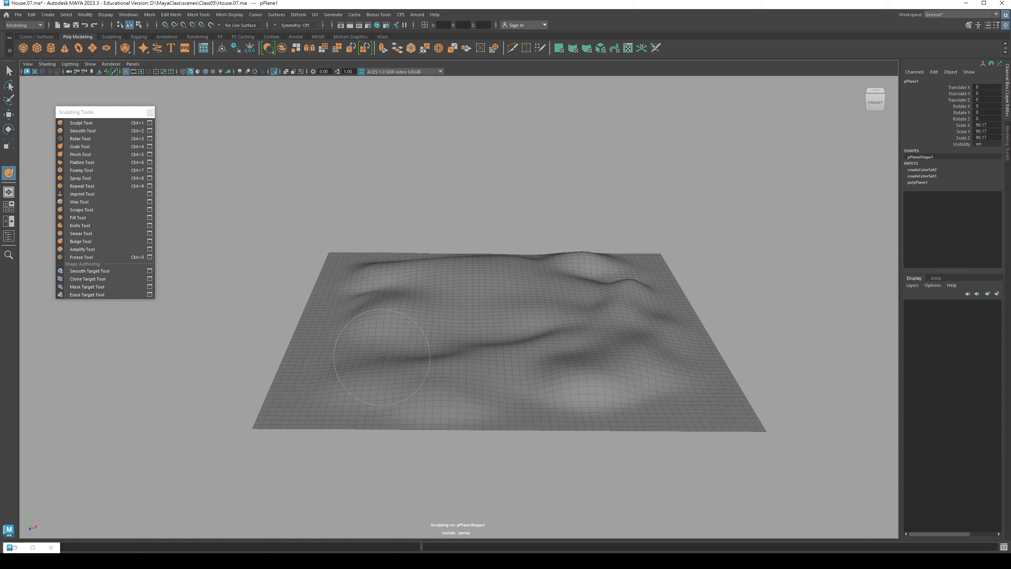
{"action": "left_click_drag", "start_coordinate": [385, 285], "coordinate": [428, 249], "text": "alt"}
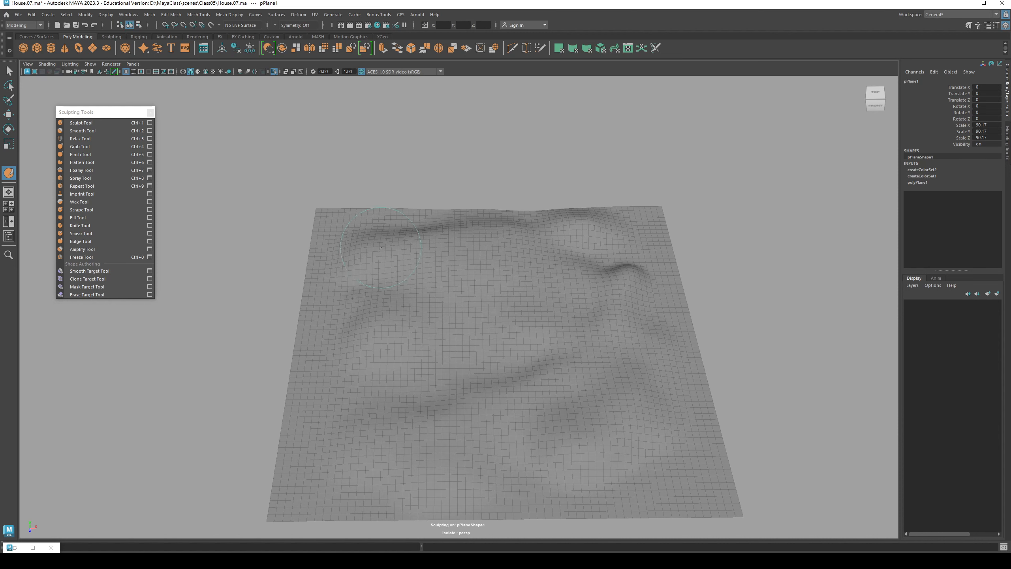
{"action": "left_click_drag", "start_coordinate": [489, 234], "coordinate": [363, 154], "text": "alt"}
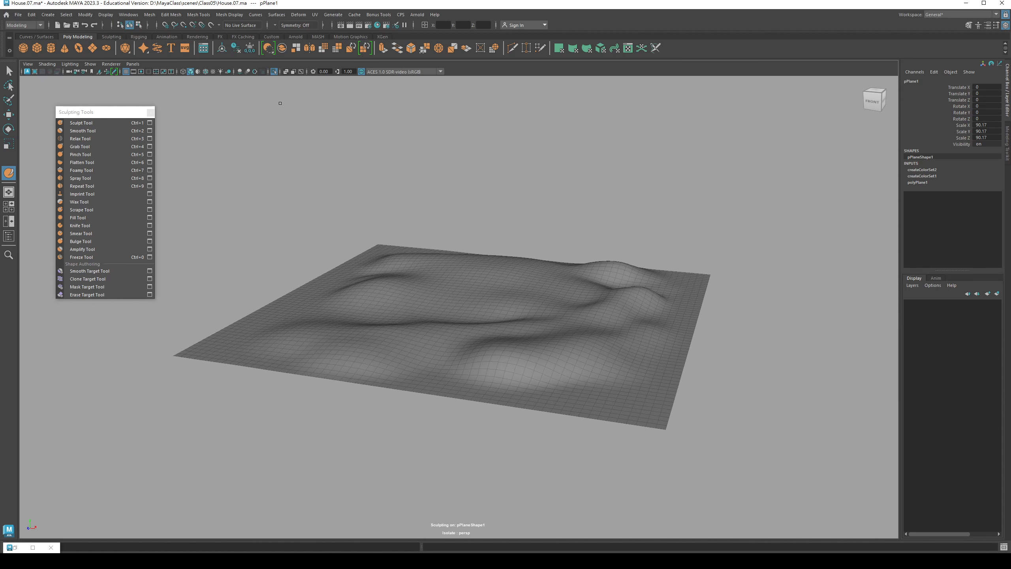
Turn off the terrain's isolation to bring back the house and scale the ground plane uniformly down to about 63.7
{"action": "left_click", "coordinate": [274, 72]}
{"action": "mouse_move", "coordinate": [538, 243]}
{"action": "left_mouse_down", "text": "alt"}
{"action": "mouse_move", "coordinate": [549, 263]}
{"action": "mouse_move", "coordinate": [542, 243]}
{"action": "mouse_move", "coordinate": [554, 255]}
{"action": "mouse_move", "coordinate": [473, 316]}
{"action": "left_mouse_up", "text": "alt"}
{"action": "key", "text": "q"}
{"action": "key", "text": "r"}
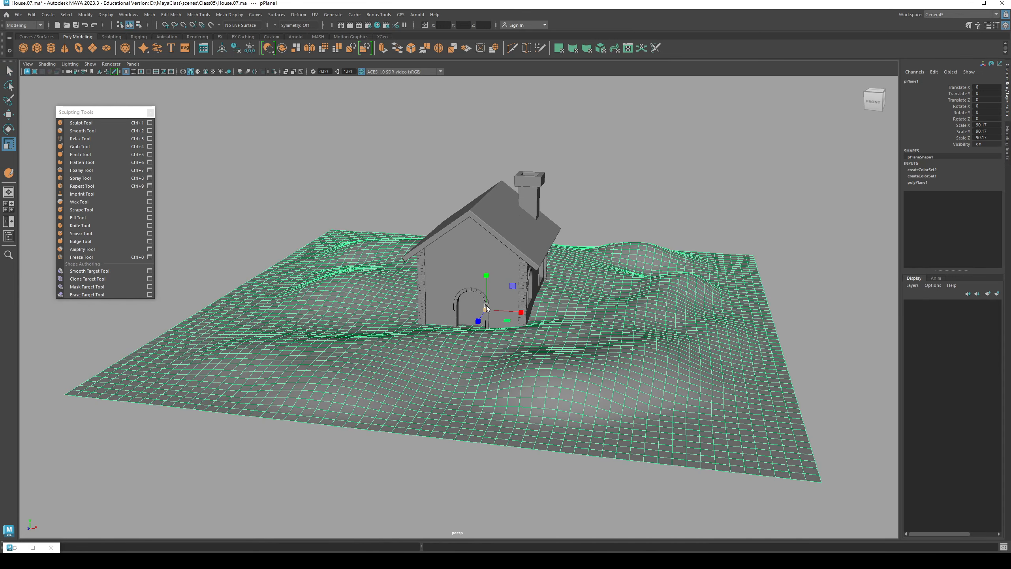
{"action": "mouse_move", "coordinate": [487, 309]}
{"action": "left_mouse_down"}
{"action": "mouse_move", "coordinate": [382, 321]}
{"action": "mouse_move", "coordinate": [434, 338]}
{"action": "mouse_move", "coordinate": [410, 329]}
{"action": "mouse_move", "coordinate": [546, 337]}
{"action": "left_mouse_up"}
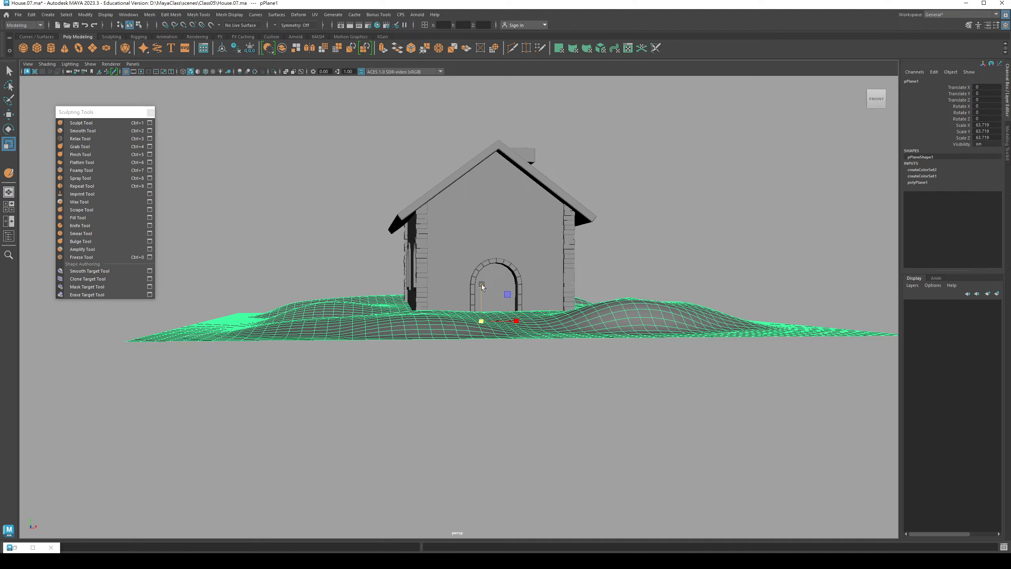
Flatten the terrain's relief by scaling it vertically to about 21.3, and deselect it
{"action": "mouse_move", "coordinate": [481, 284]}
{"action": "left_mouse_down"}
{"action": "mouse_move", "coordinate": [483, 242]}
{"action": "mouse_move", "coordinate": [483, 308]}
{"action": "left_mouse_up"}
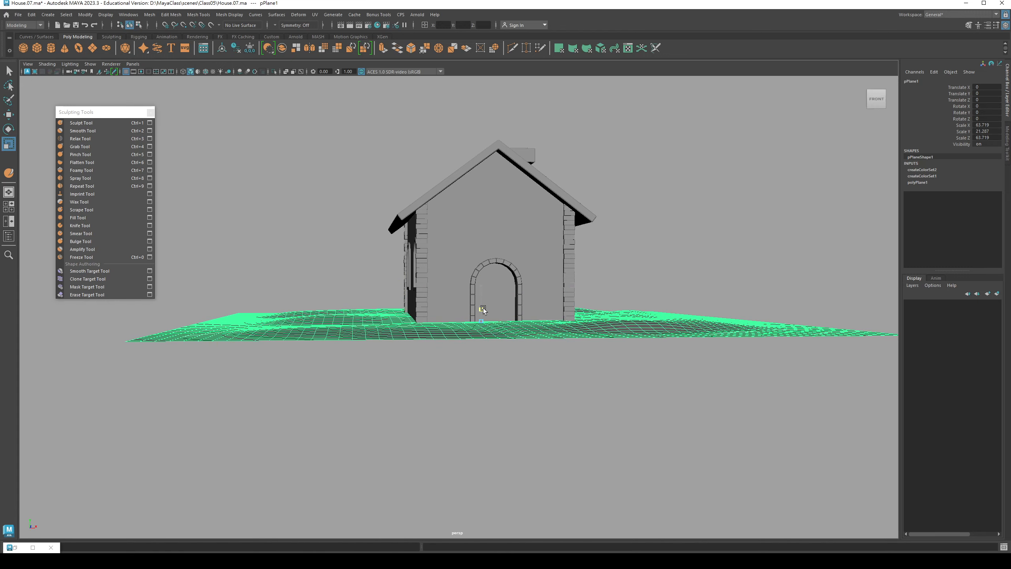
{"action": "left_click", "coordinate": [406, 274]}
{"action": "key", "text": "q"}
Create a polygon cube and place it in front of the house at about X -14.04, Y 2.55, Z 22.17
{"action": "left_click_drag", "start_coordinate": [406, 274], "coordinate": [355, 370], "text": "alt"}
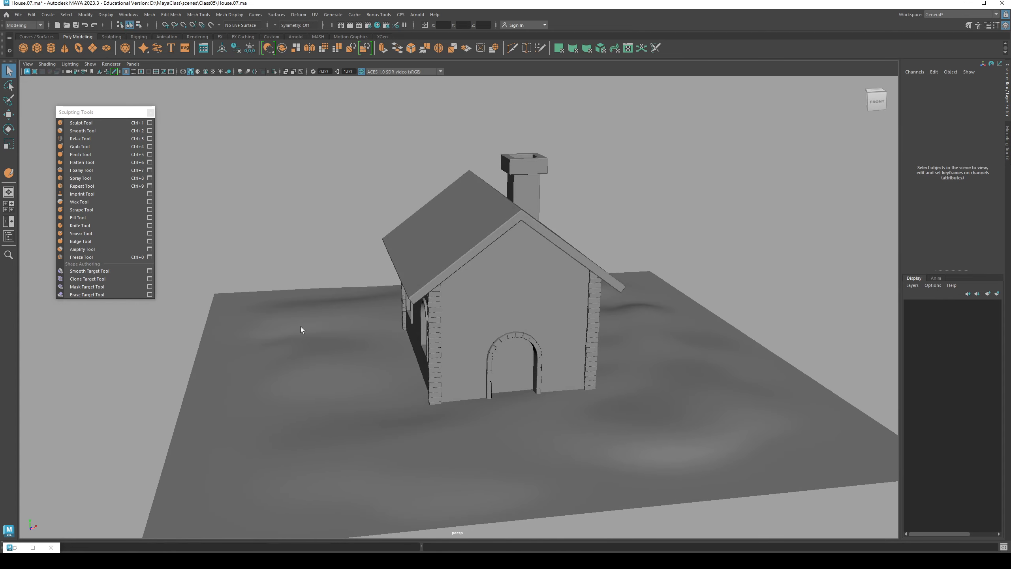
{"action": "left_click_drag", "start_coordinate": [529, 269], "coordinate": [442, 304], "text": "alt"}
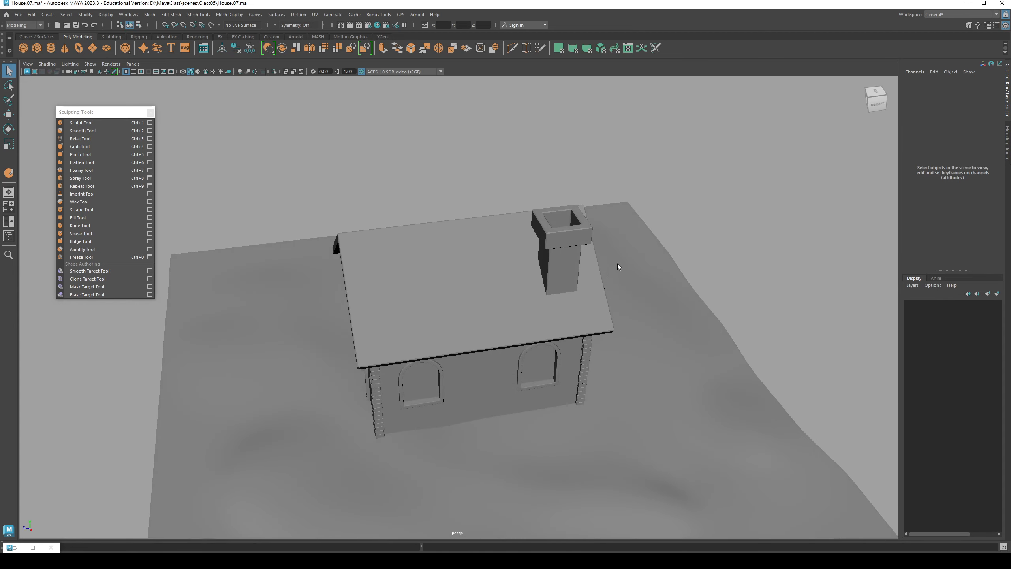
{"action": "left_click_drag", "start_coordinate": [444, 526], "coordinate": [432, 421], "text": "alt"}
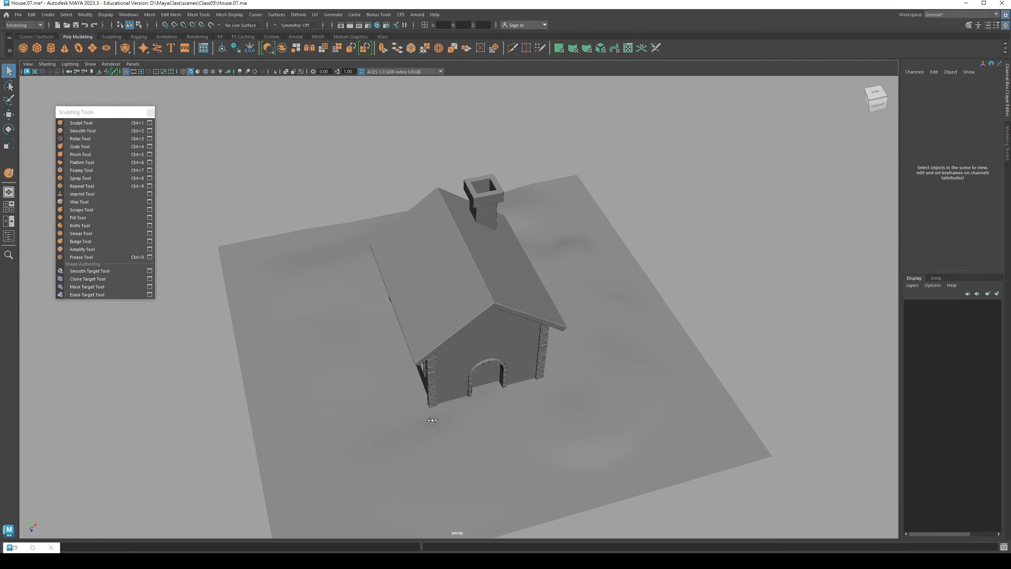
{"action": "left_click_drag", "start_coordinate": [540, 251], "coordinate": [585, 303], "text": "alt"}
{"action": "left_click_drag", "start_coordinate": [327, 308], "coordinate": [451, 313], "text": "alt"}
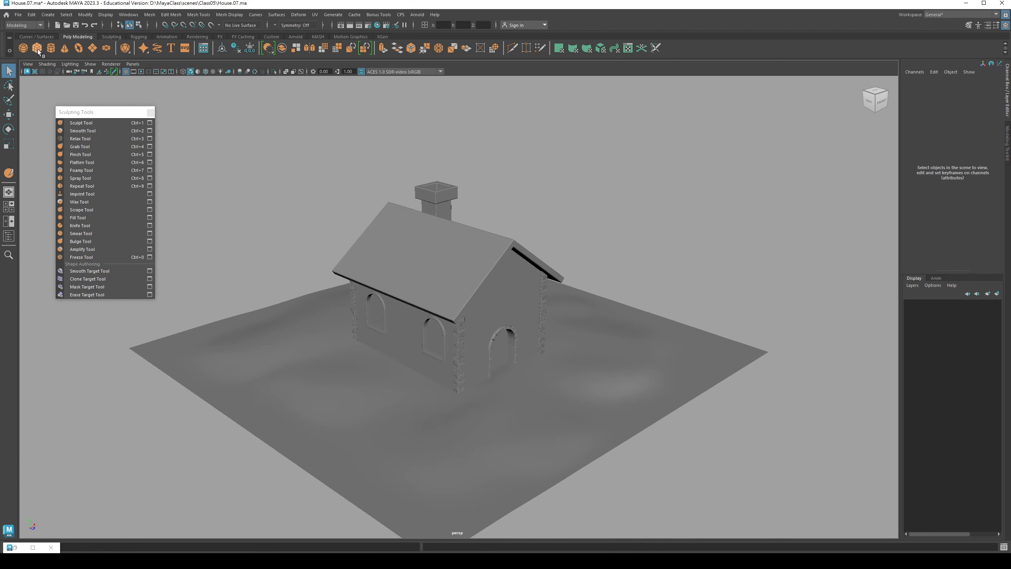
{"action": "left_click", "coordinate": [397, 335]}
{"action": "key", "text": "w"}
{"action": "left_click_drag", "start_coordinate": [397, 335], "coordinate": [579, 458], "text": "alt"}
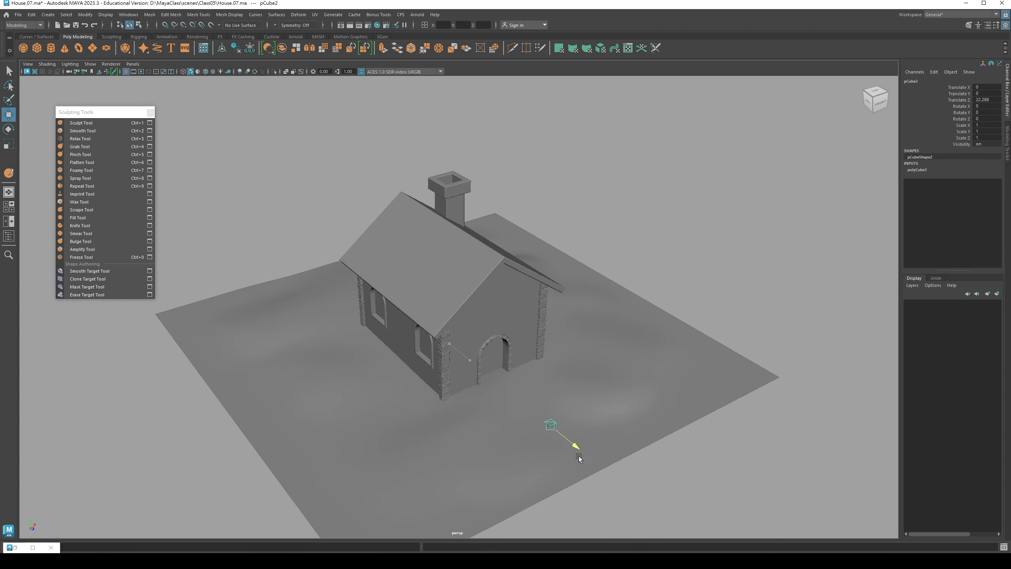
{"action": "middle_click_drag", "start_coordinate": [542, 439], "coordinate": [534, 414], "text": "alt"}
{"action": "left_click_drag", "start_coordinate": [533, 415], "coordinate": [503, 422]}
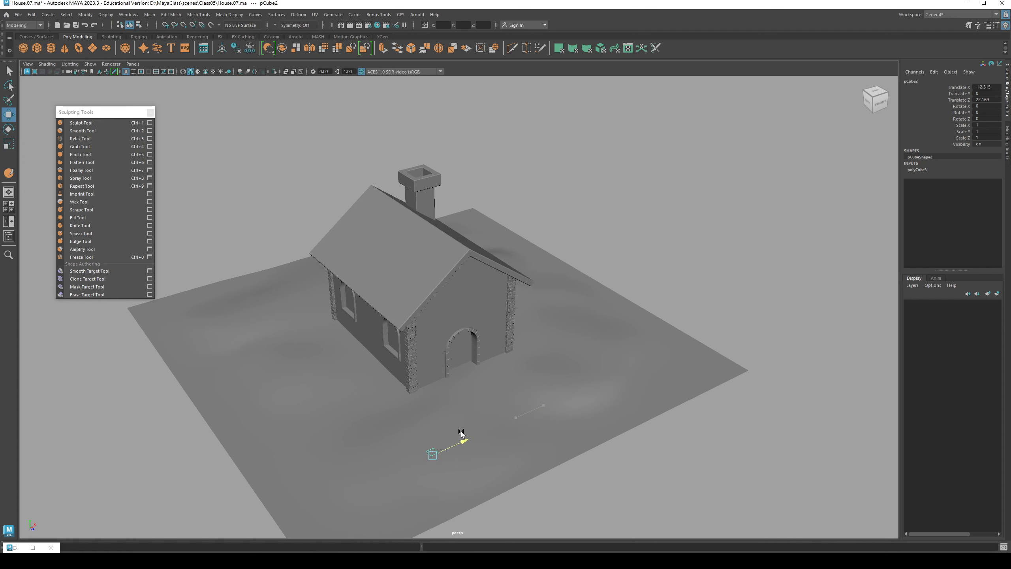
{"action": "left_click_drag", "start_coordinate": [422, 434], "coordinate": [418, 417]}
Scale the cube into a tall, thin plank of about 0.62 in X, 2.55 in Y and 0.13 in Z
{"action": "scroll", "coordinate": [415, 456], "scroll_direction": "up", "scroll_amount": 10}
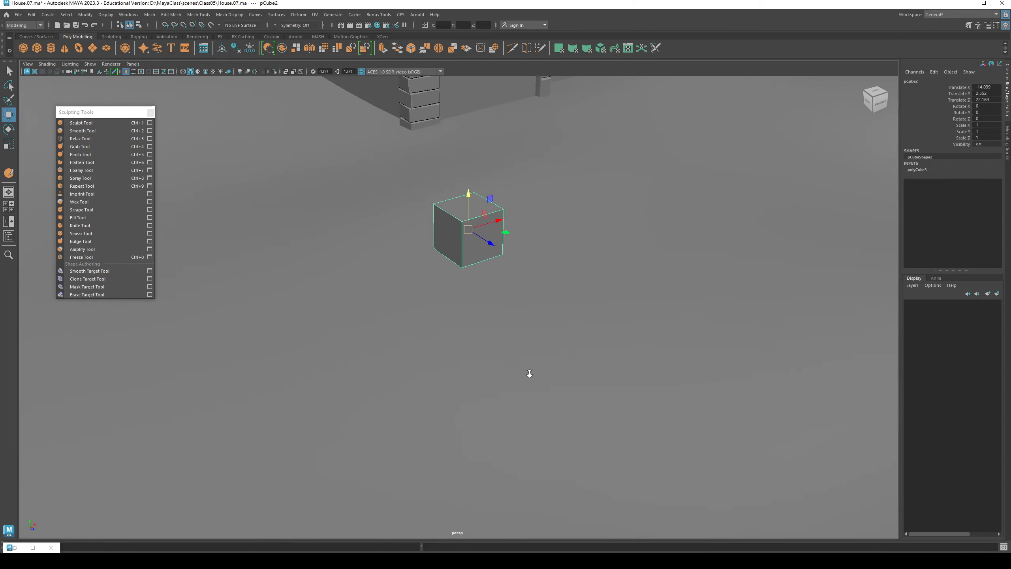
{"action": "scroll", "coordinate": [484, 406], "scroll_direction": "down", "scroll_amount": 4}
{"action": "key", "text": "r"}
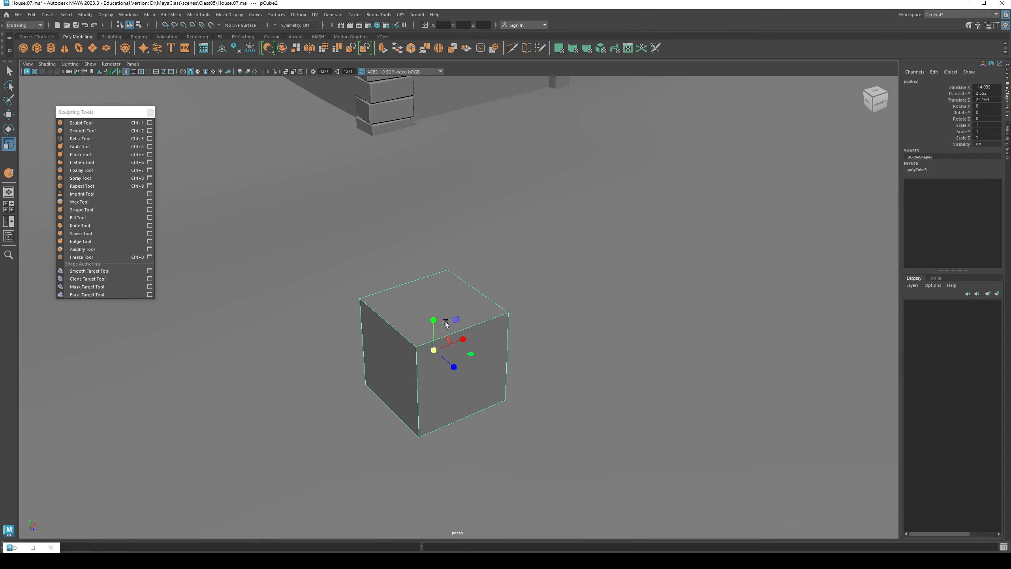
{"action": "left_click_drag", "start_coordinate": [435, 317], "coordinate": [428, 264]}
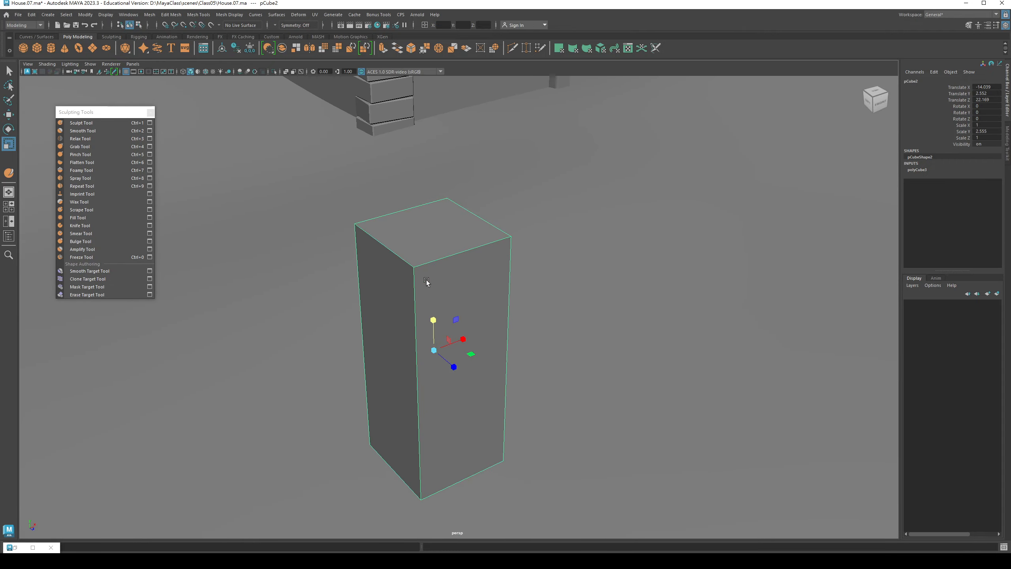
{"action": "middle_click_drag", "start_coordinate": [426, 281], "coordinate": [453, 367], "text": "alt"}
{"action": "left_click_drag", "start_coordinate": [600, 323], "coordinate": [572, 311]}
{"action": "middle_click_drag", "start_coordinate": [573, 311], "coordinate": [382, 305], "text": "alt"}
{"action": "left_click_drag", "start_coordinate": [337, 343], "coordinate": [323, 350]}
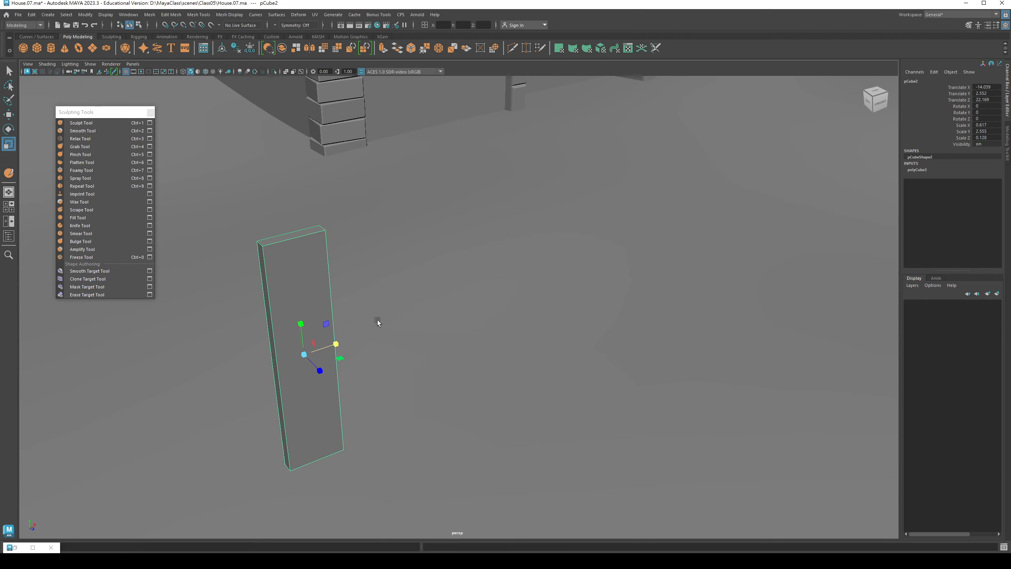
Set the plank's Subdivisions Width to 2, keeping its Subdivisions Height at 1
{"action": "left_click_drag", "start_coordinate": [377, 321], "coordinate": [375, 309], "text": "alt"}
{"action": "left_click", "coordinate": [918, 170]}
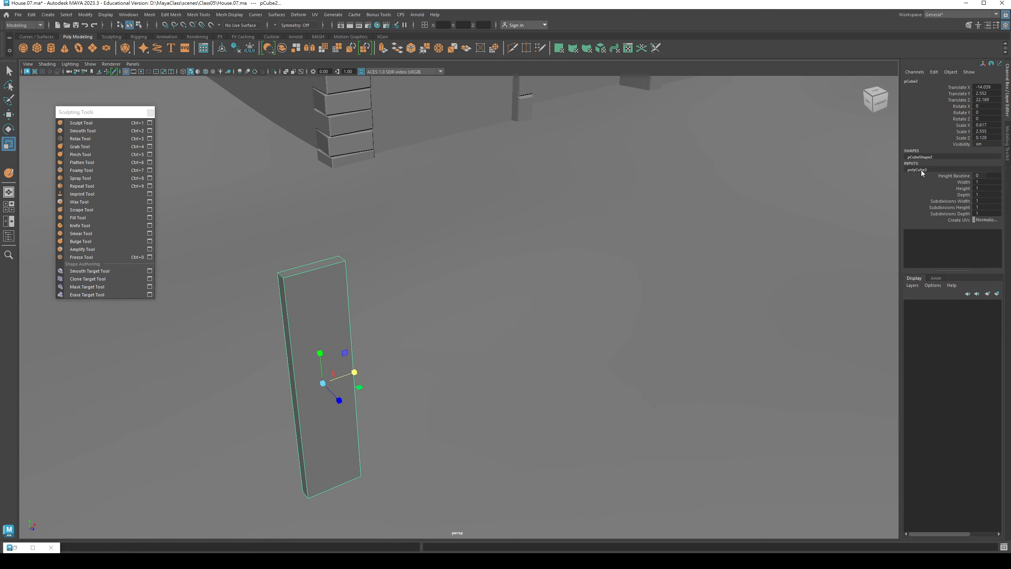
{"action": "left_click", "coordinate": [942, 208]}
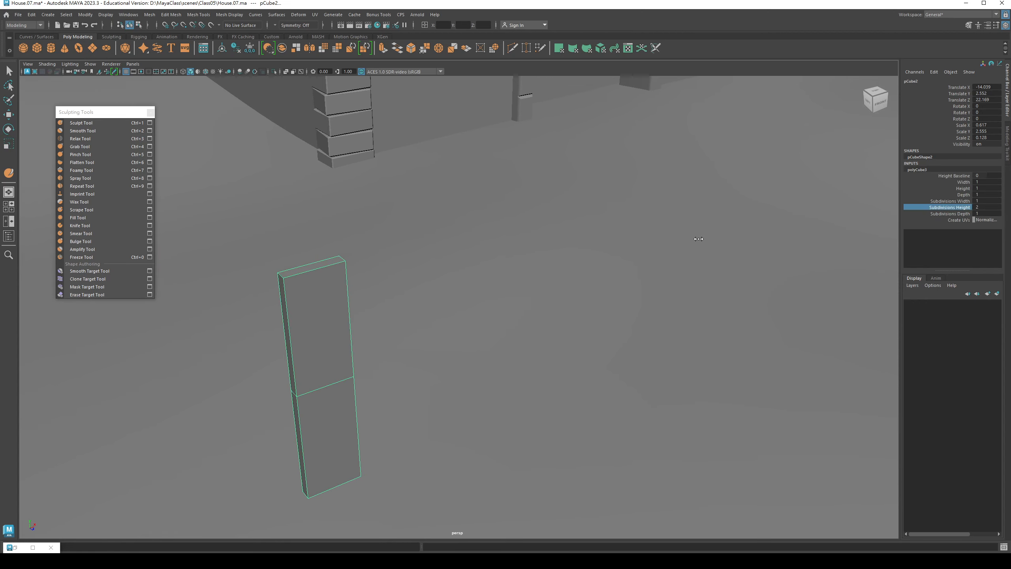
{"action": "left_click", "coordinate": [924, 201]}
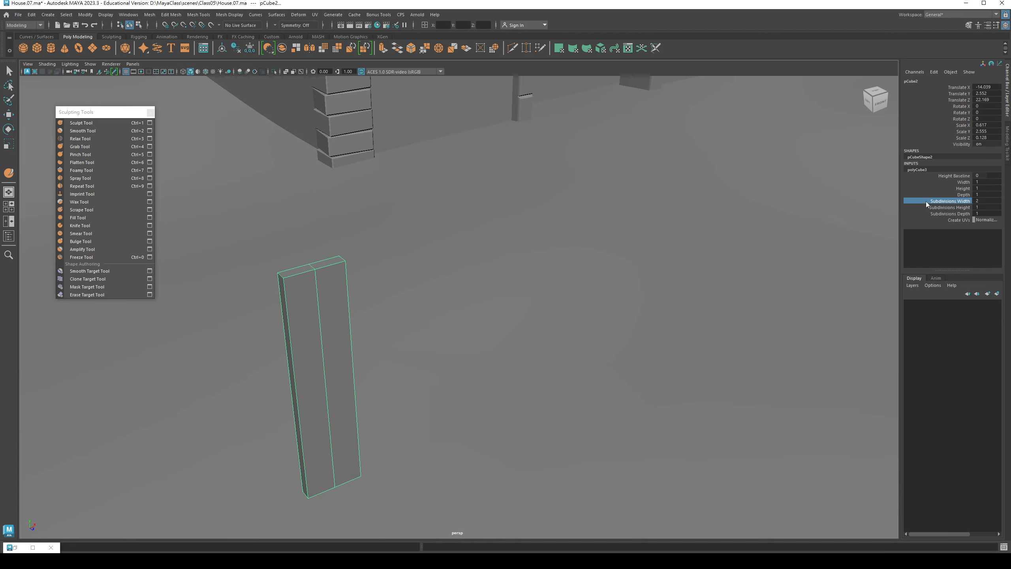
Raise the middle edge on the plank's top to form a pointed picket tip, and return to object selection
{"action": "middle_click_drag", "start_coordinate": [275, 332], "coordinate": [287, 358], "text": "alt"}
{"action": "right_click_drag", "start_coordinate": [287, 359], "coordinate": [376, 318], "text": "alt"}
{"action": "middle_click_drag", "start_coordinate": [128, 329], "coordinate": [301, 302], "text": "alt"}
{"action": "right_click_drag", "start_coordinate": [392, 275], "coordinate": [373, 229]}
{"action": "left_click", "coordinate": [388, 265]}
{"action": "key", "text": "w"}
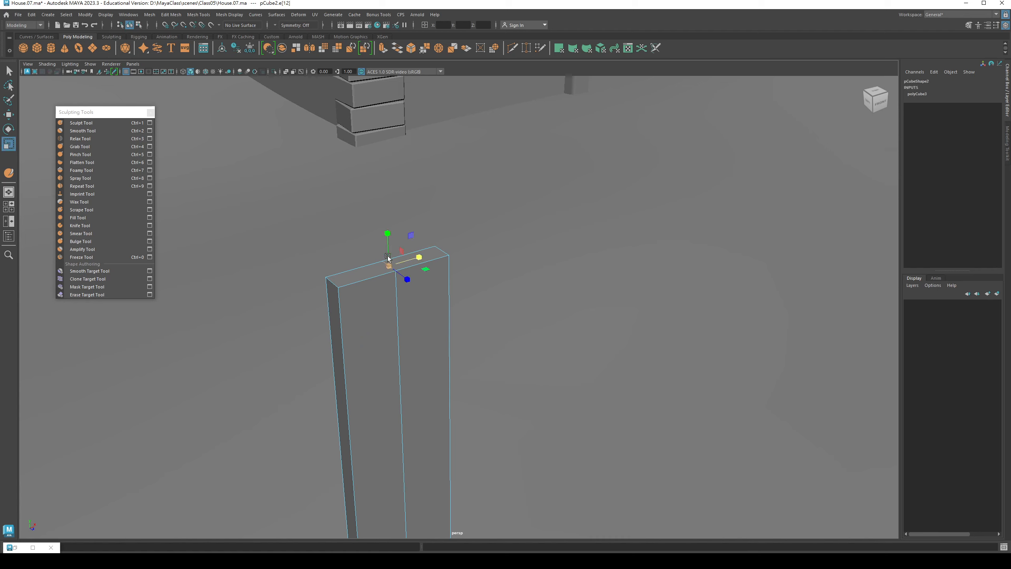
{"action": "left_click_drag", "start_coordinate": [387, 232], "coordinate": [386, 174]}
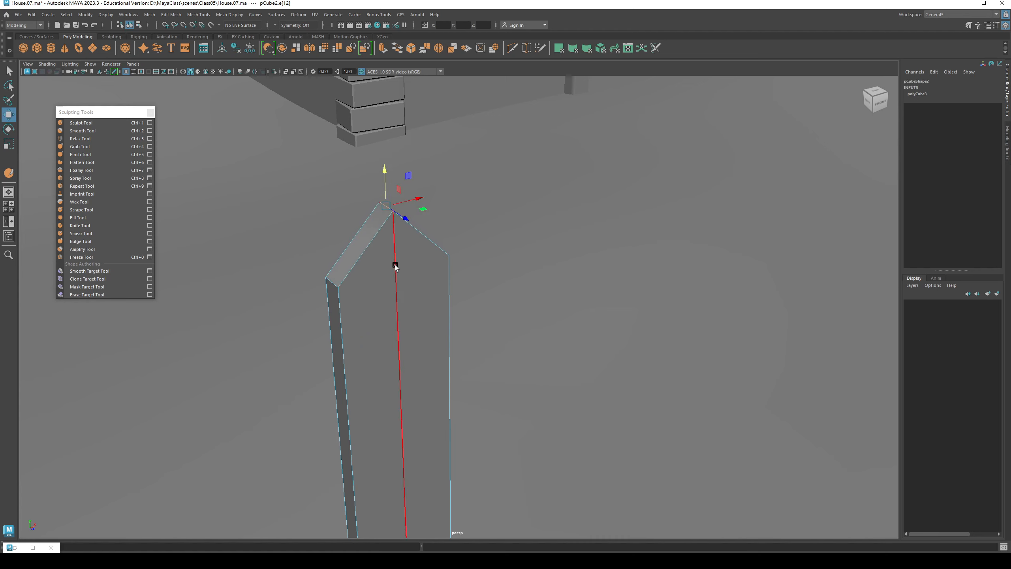
{"action": "left_click_drag", "start_coordinate": [396, 265], "coordinate": [329, 282], "text": "alt"}
{"action": "key", "text": "q"}
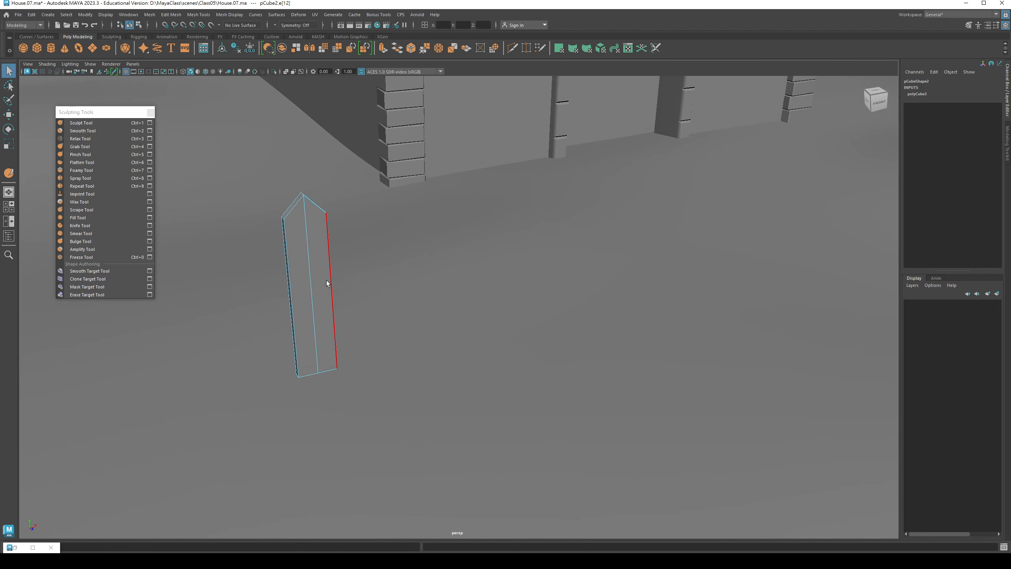
{"action": "key", "text": "F8"}
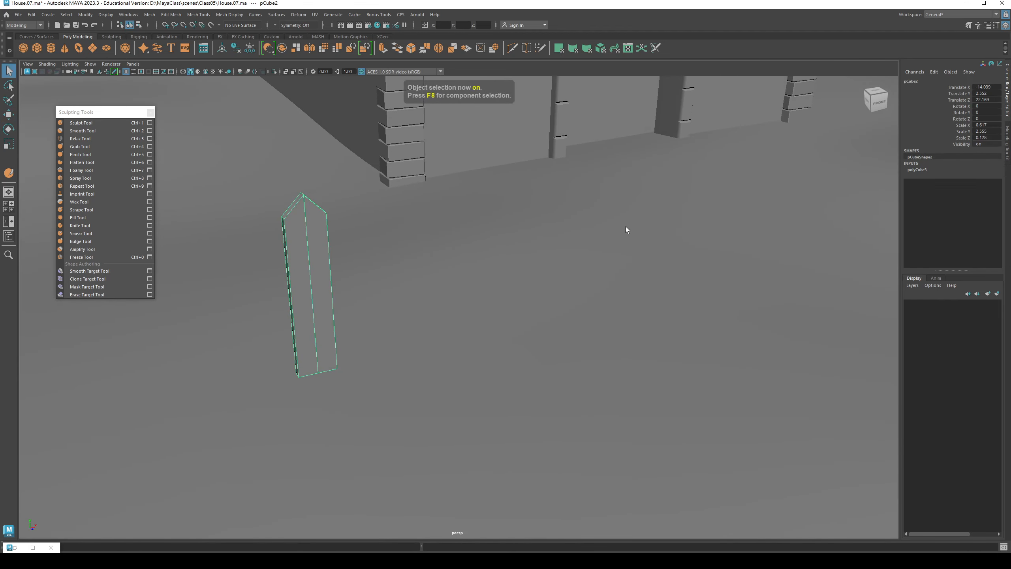
Rename the picket object as Fence01
{"action": "left_click_drag", "start_coordinate": [285, 337], "coordinate": [313, 341], "text": "alt"}
{"action": "double_click", "coordinate": [909, 80]}
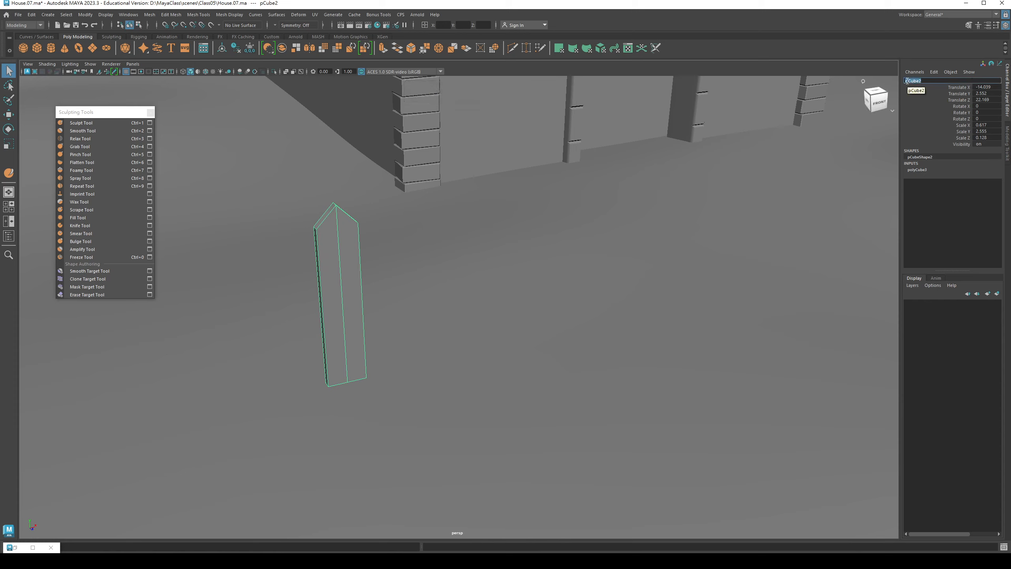
{"action": "key", "text": "BackSpace"}
{"action": "type", "text": "fence"}
{"action": "key", "text": "Return"}
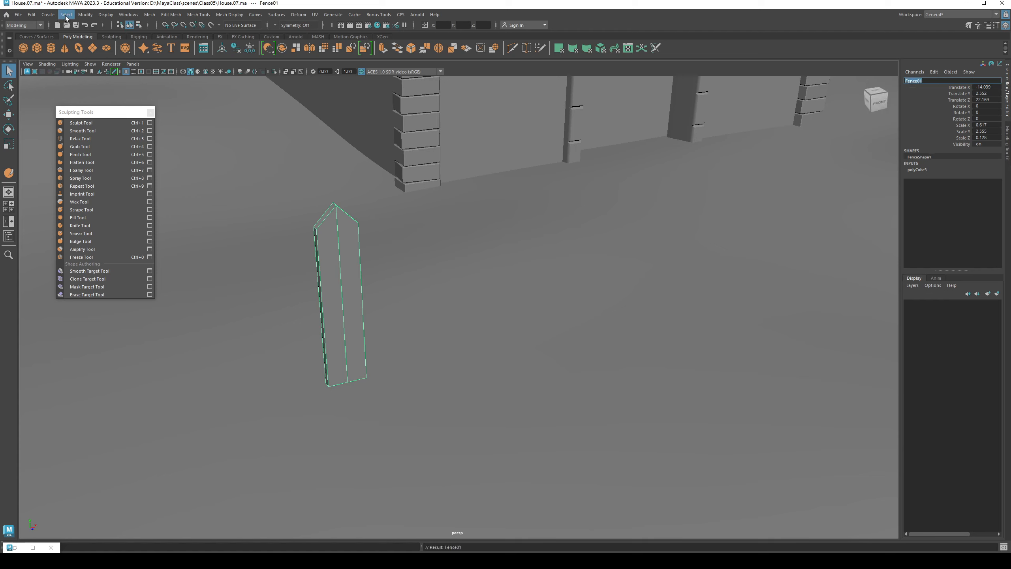
Freeze the transformations of the Fence01 picket and ready it for moving
{"action": "left_click", "coordinate": [82, 15]}
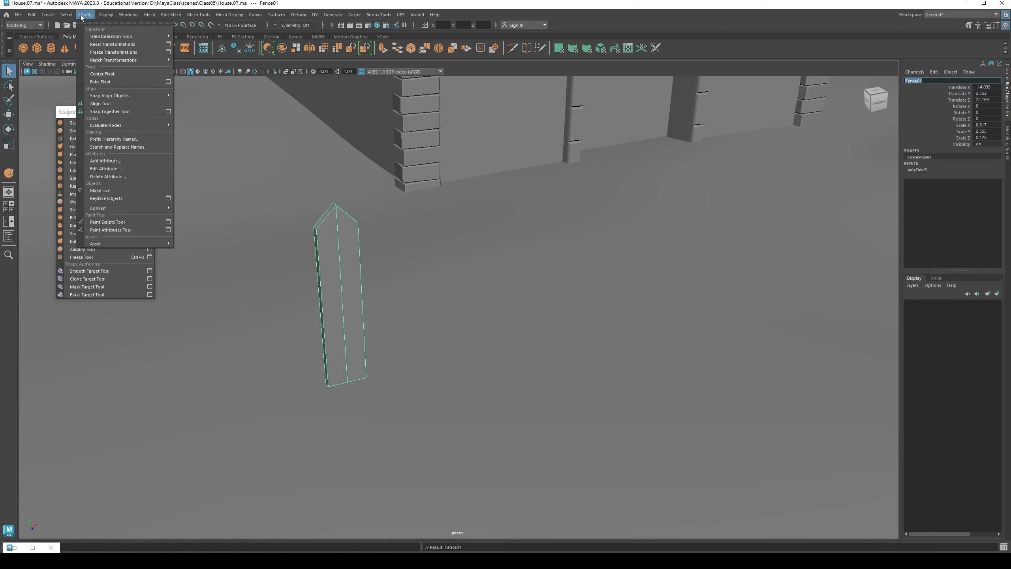
{"action": "left_click", "coordinate": [92, 52]}
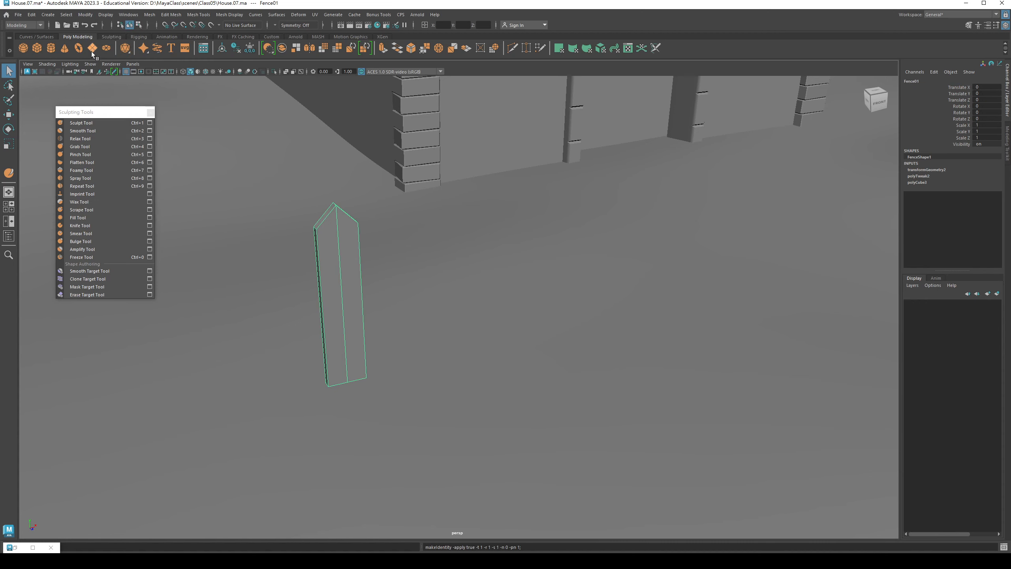
{"action": "key", "text": "w"}
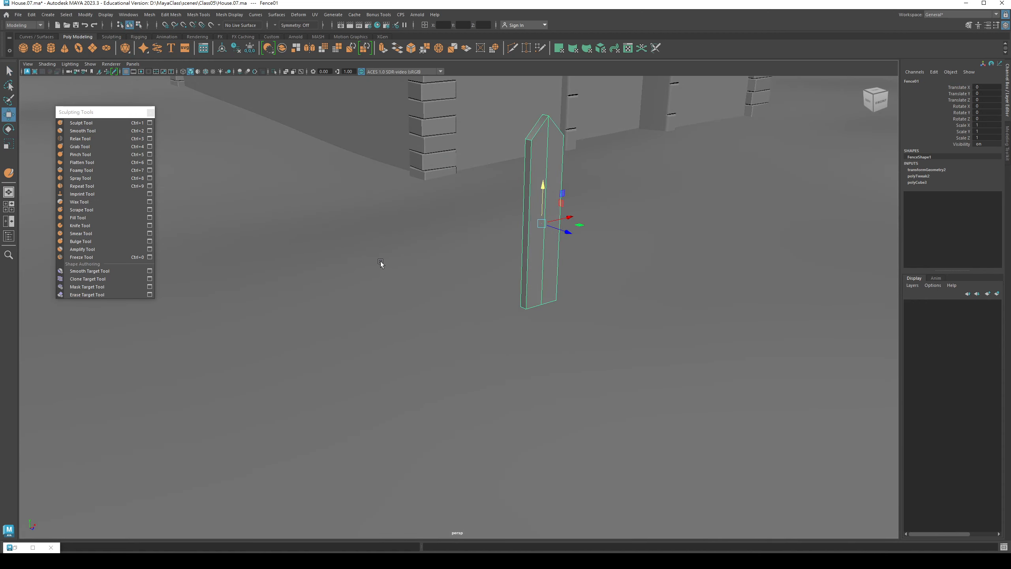
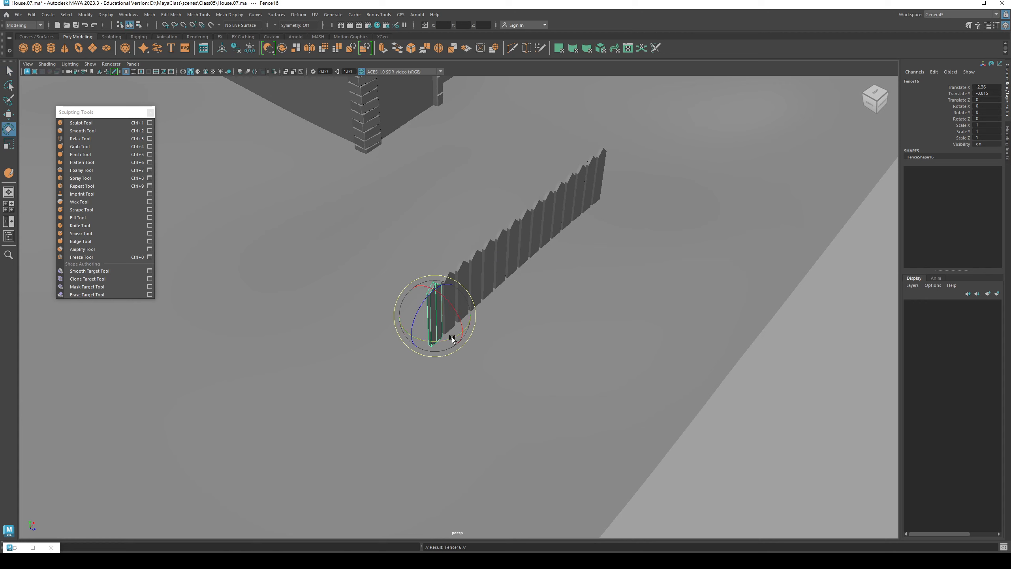
Set Rotate Y to -90 on the picket at the near end of the fence row to turn the corner
{"action": "double_click", "coordinate": [987, 112]}
{"action": "type", "text": "-90"}
{"action": "key", "text": "Return"}
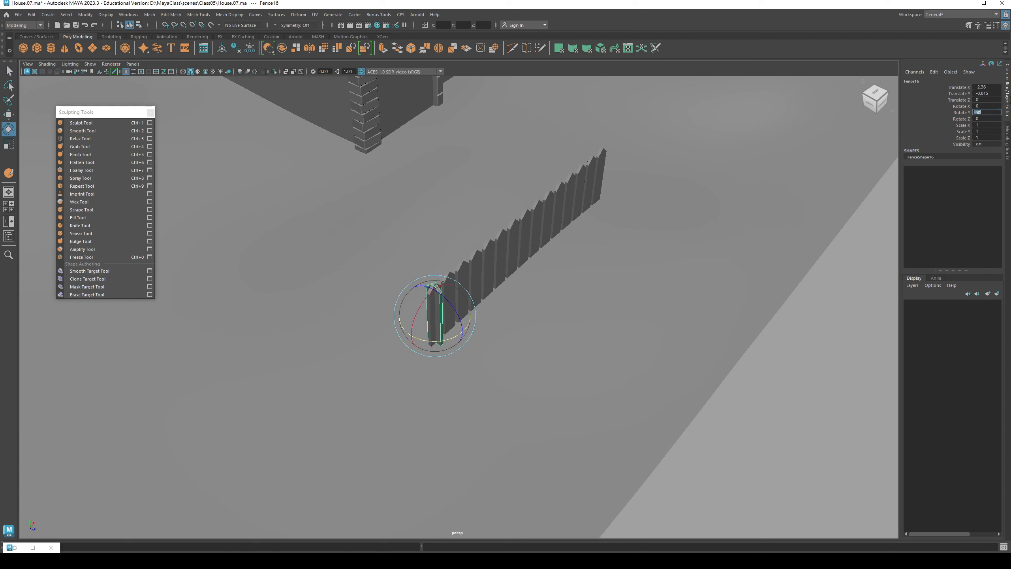
{"action": "middle_click_drag", "start_coordinate": [314, 329], "coordinate": [320, 351], "text": "alt"}
{"action": "key", "text": "w"}
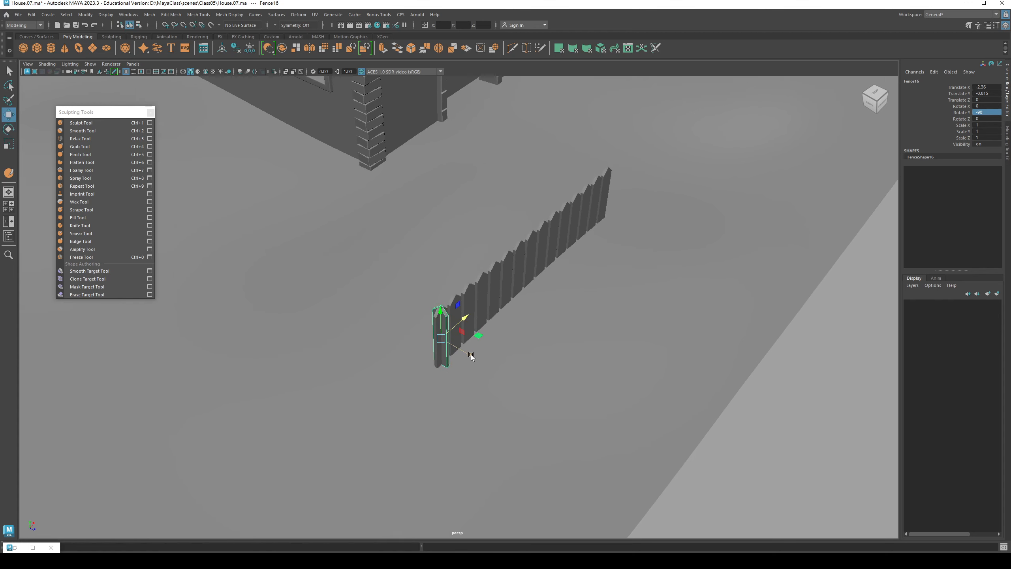
Move the rotated picket to the outer end of the front row, setting it just behind the last picket to form the corner
{"action": "left_click_drag", "start_coordinate": [472, 354], "coordinate": [411, 372]}
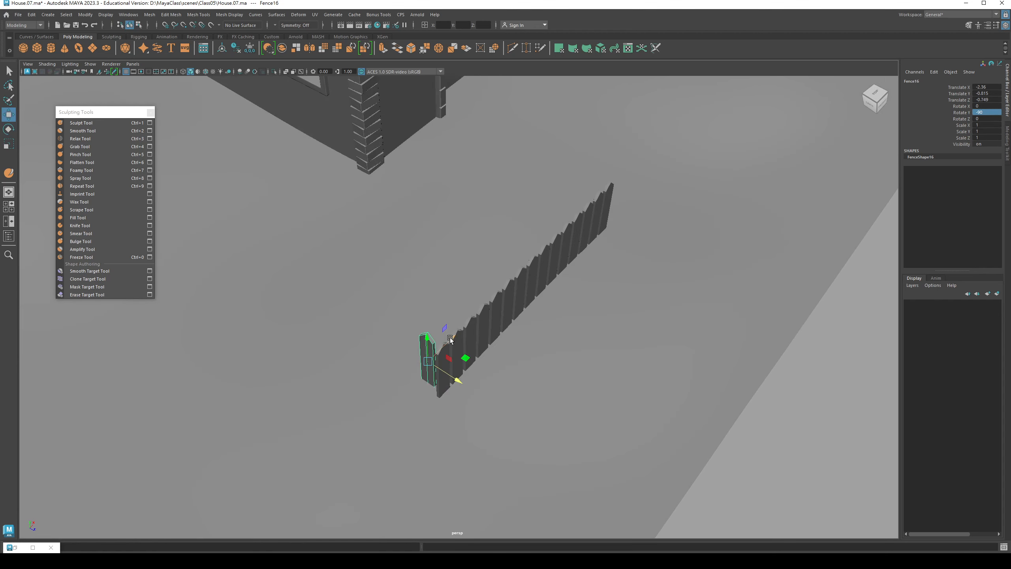
{"action": "left_click_drag", "start_coordinate": [453, 340], "coordinate": [453, 391]}
{"action": "key", "text": "f"}
{"action": "left_click_drag", "start_coordinate": [488, 331], "coordinate": [507, 341]}
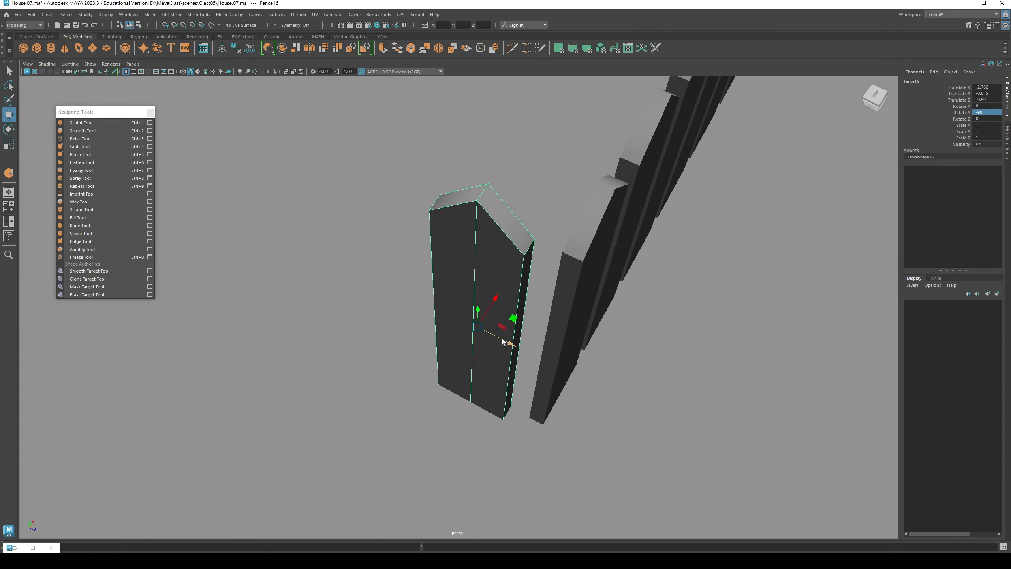
{"action": "key", "text": "q"}
Duplicate the corner picket and move the copy back along Z, leaving a small gap between the two
{"action": "left_click_drag", "start_coordinate": [385, 338], "coordinate": [334, 289], "text": "alt"}
{"action": "right_click_drag", "start_coordinate": [335, 289], "coordinate": [302, 282], "text": "alt"}
{"action": "left_click_drag", "start_coordinate": [302, 282], "coordinate": [442, 311], "text": "alt"}
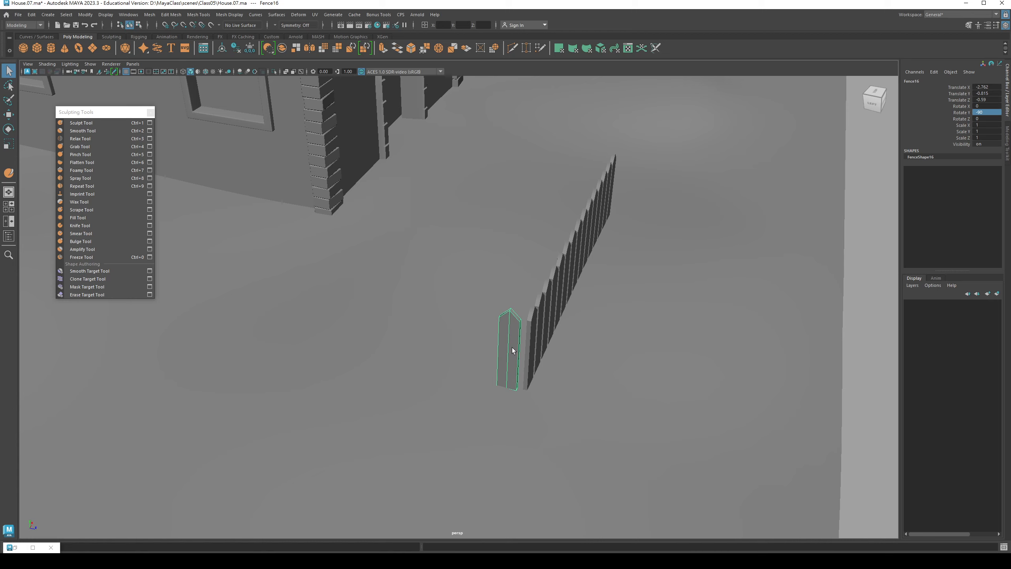
{"action": "key", "text": "ctrl+d"}
{"action": "key", "text": "w"}
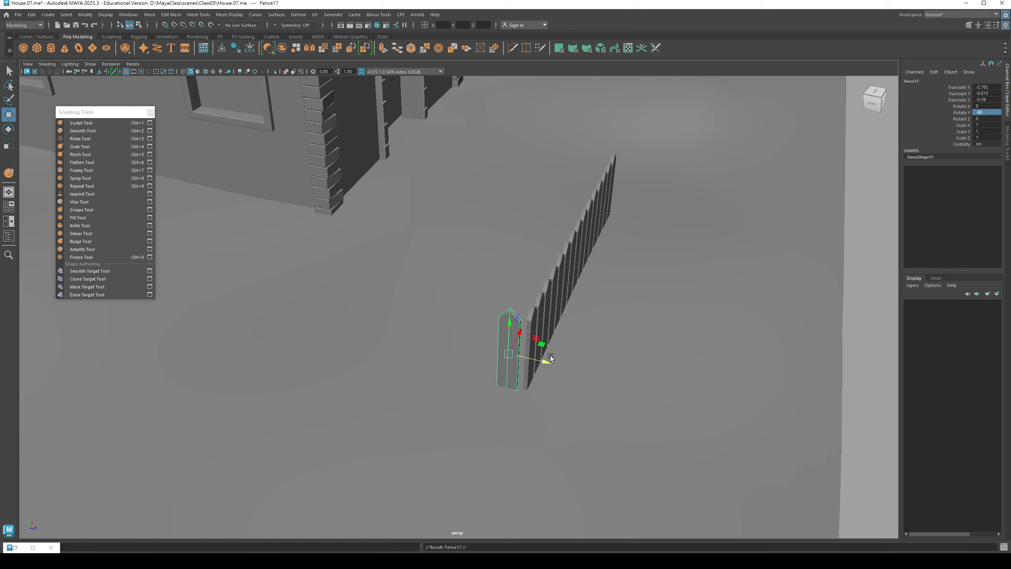
{"action": "left_click_drag", "start_coordinate": [537, 357], "coordinate": [517, 368]}
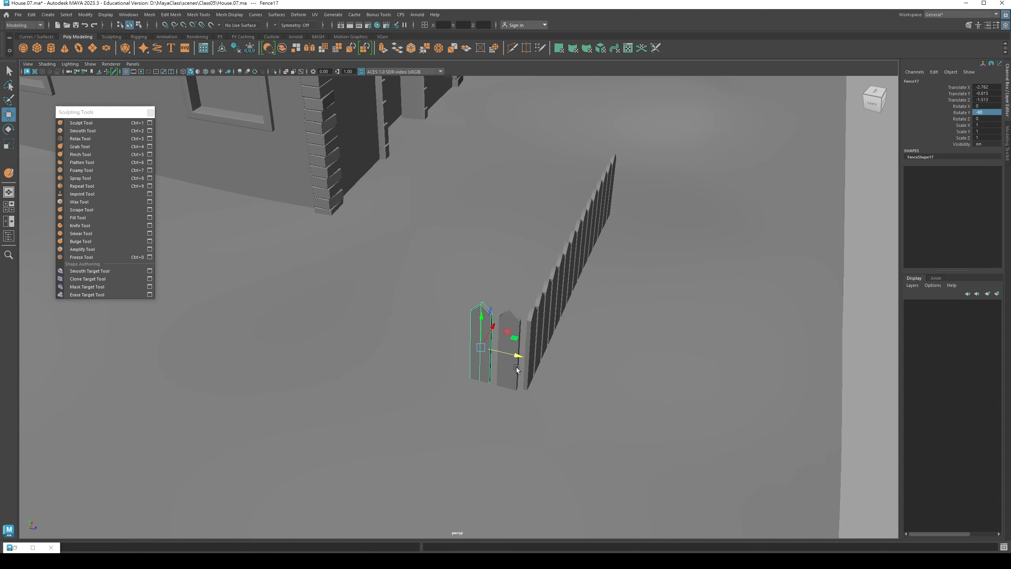
Repeat the duplicate with its transform until the side row of pickets runs the full length of the house's side wall
{"action": "key", "text": "shift+d"}
{"action": "key", "text": "shift+d"}
{"action": "key", "text": "shift+d"}
{"action": "key", "text": "shift+d"}
{"action": "key", "text": "shift+d"}
{"action": "key", "text": "shift+d"}
{"action": "key", "text": "shift+d"}
{"action": "key", "text": "shift+d"}
{"action": "key", "text": "shift+d"}
{"action": "key", "text": "shift+d"}
{"action": "key", "text": "shift+d"}
{"action": "key", "text": "shift+d"}
{"action": "key", "text": "shift+d"}
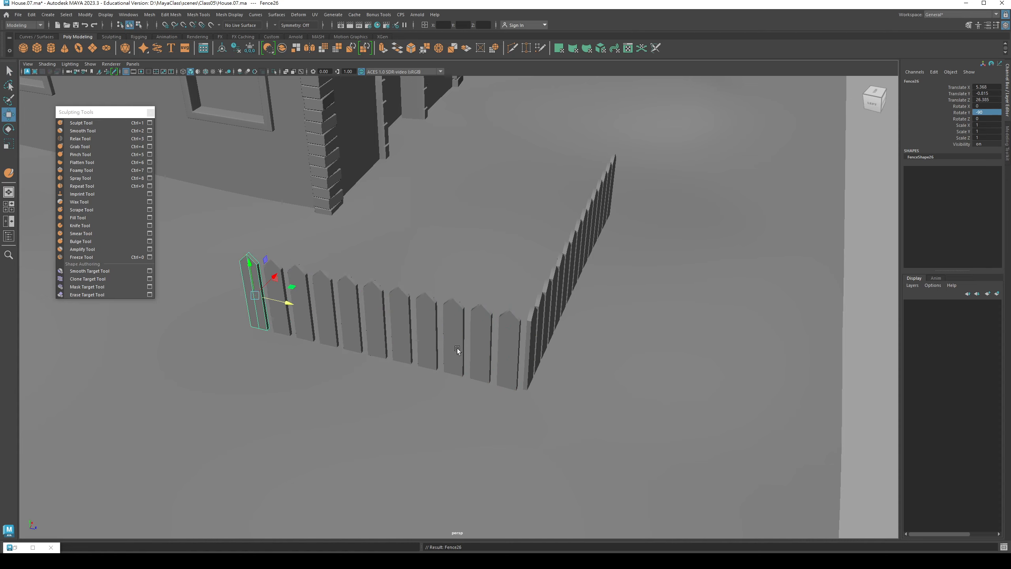
{"action": "key", "text": "shift+d"}
{"action": "middle_click_drag", "start_coordinate": [304, 275], "coordinate": [430, 318], "text": "alt"}
{"action": "right_click_drag", "start_coordinate": [430, 318], "coordinate": [265, 317], "text": "alt"}
{"action": "left_click_drag", "start_coordinate": [266, 318], "coordinate": [243, 265], "text": "alt"}
{"action": "middle_click_drag", "start_coordinate": [243, 265], "coordinate": [301, 340], "text": "alt"}
{"action": "right_click_drag", "start_coordinate": [300, 339], "coordinate": [425, 353], "text": "alt"}
{"action": "key", "text": "shift+d"}
{"action": "key", "text": "shift+d"}
{"action": "key", "text": "shift+d"}
{"action": "key", "text": "shift+d"}
{"action": "key", "text": "shift+d"}
{"action": "key", "text": "shift+d"}
{"action": "key", "text": "shift+d"}
{"action": "key", "text": "shift+d"}
{"action": "key", "text": "shift+d"}
{"action": "key", "text": "shift+d"}
{"action": "key", "text": "shift+d"}
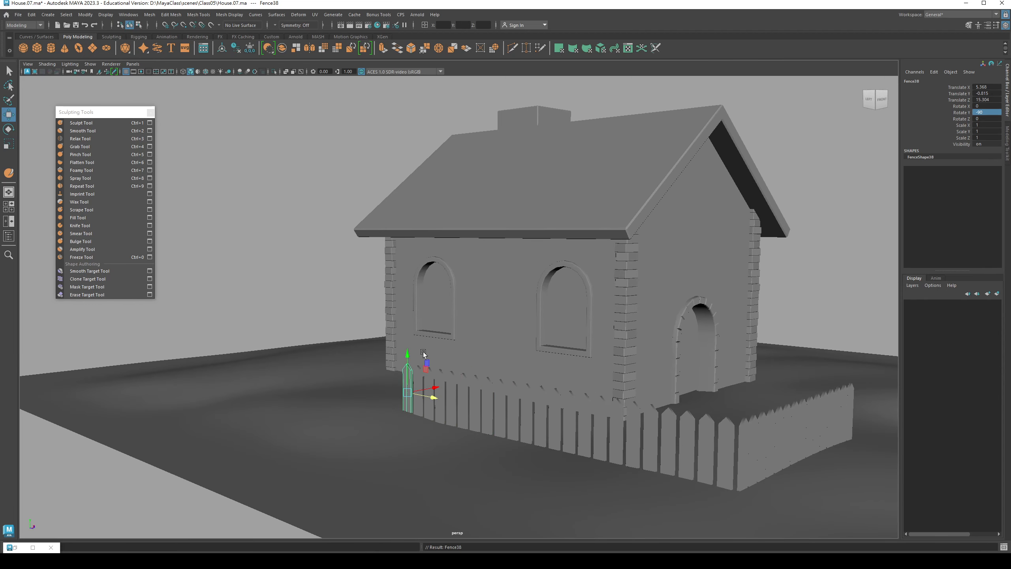
{"action": "key", "text": "shift+d"}
{"action": "key", "text": "shift+d"}
{"action": "key", "text": "shift+d"}
{"action": "key", "text": "shift+d"}
{"action": "key", "text": "shift+d"}
{"action": "key", "text": "shift+d"}
{"action": "key", "text": "shift+d"}
{"action": "key", "text": "shift+d"}
{"action": "key", "text": "shift+d"}
{"action": "key", "text": "shift+d"}
{"action": "key", "text": "shift+d"}
{"action": "key", "text": "shift+d"}
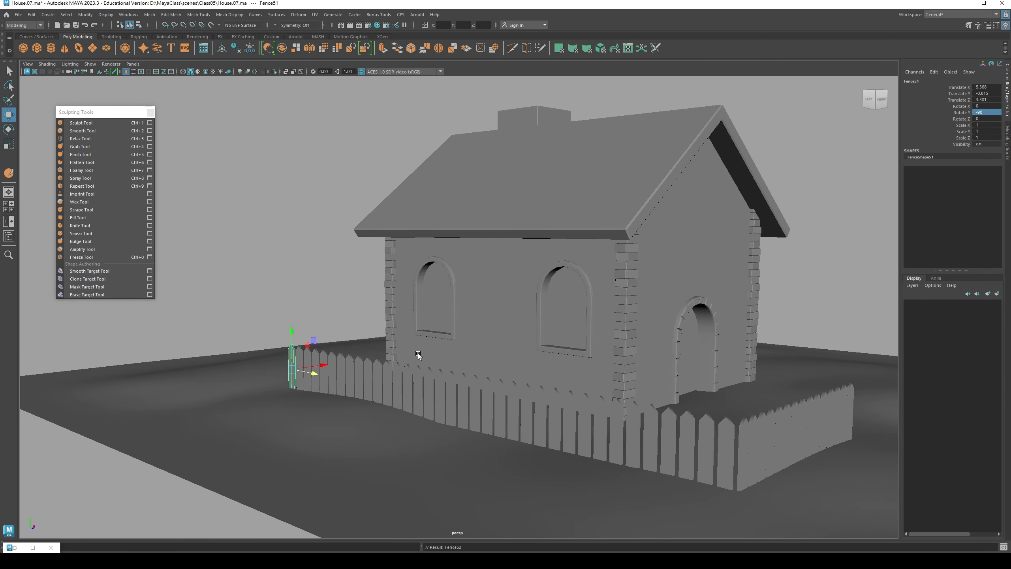
{"action": "key", "text": "shift+d"}
{"action": "key", "text": "shift+d"}
{"action": "key", "text": "shift+d"}
{"action": "key", "text": "shift+d"}
{"action": "key", "text": "shift+d"}
{"action": "left_click_drag", "start_coordinate": [417, 353], "coordinate": [496, 361], "text": "alt"}
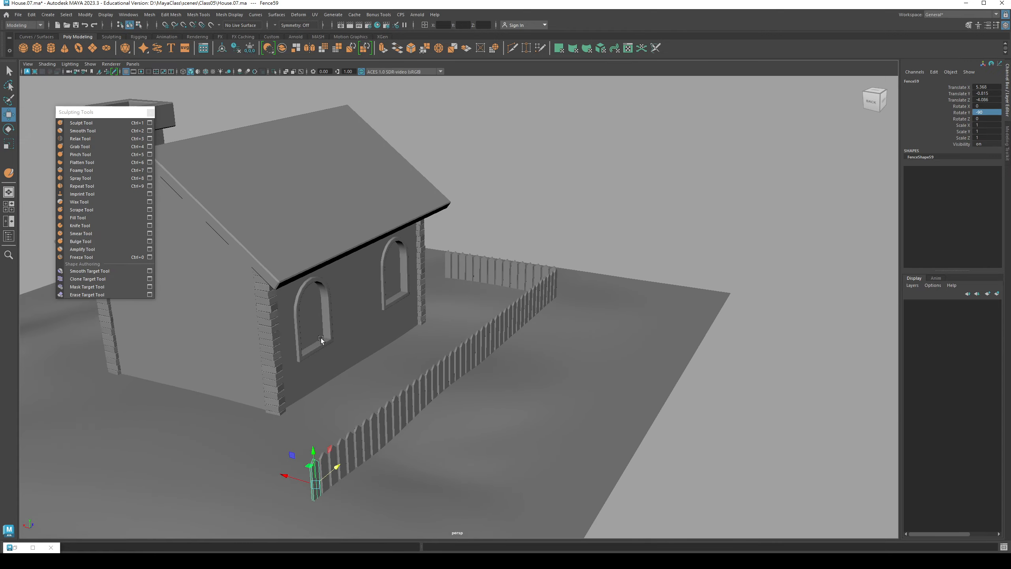
{"action": "left_click_drag", "start_coordinate": [321, 338], "coordinate": [493, 347], "text": "alt"}
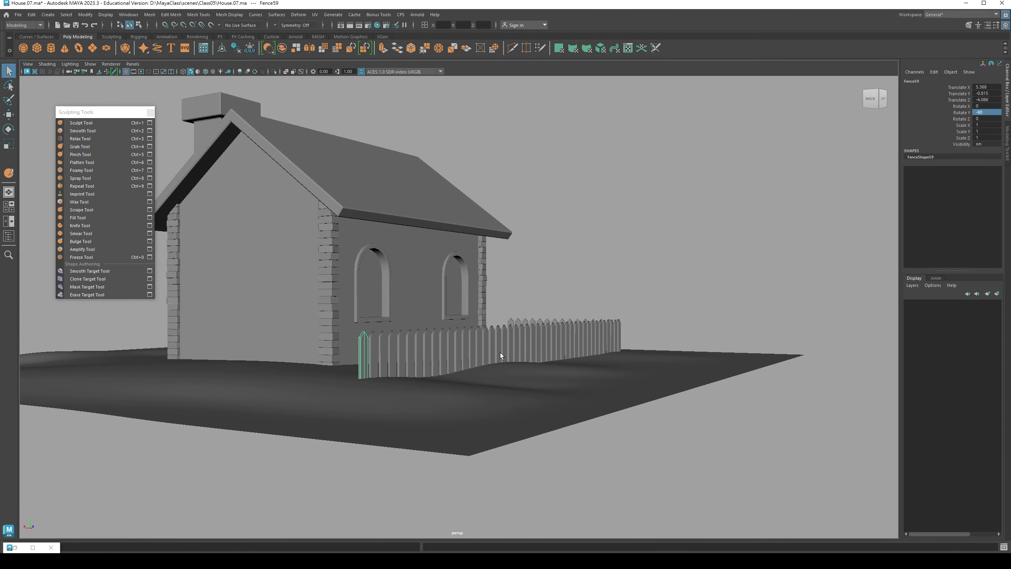
Switch to the Rigging menu set, then select all the pickets of the front fence row and group them
{"action": "key", "text": "F3"}
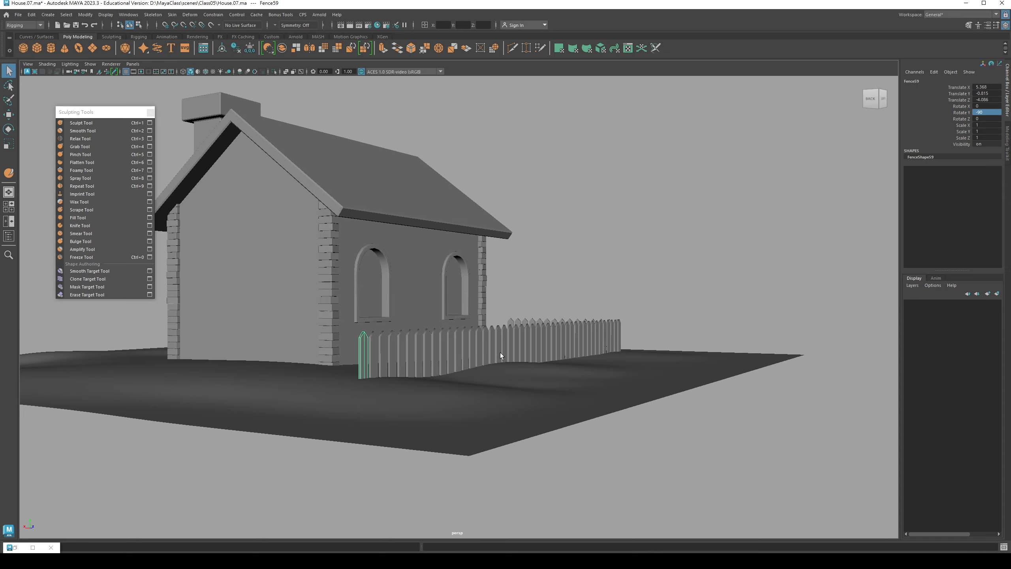
{"action": "scroll", "coordinate": [531, 279], "scroll_direction": "down", "scroll_amount": 2}
{"action": "left_click_drag", "start_coordinate": [531, 278], "coordinate": [389, 284], "text": "alt"}
{"action": "left_click", "coordinate": [548, 409]}
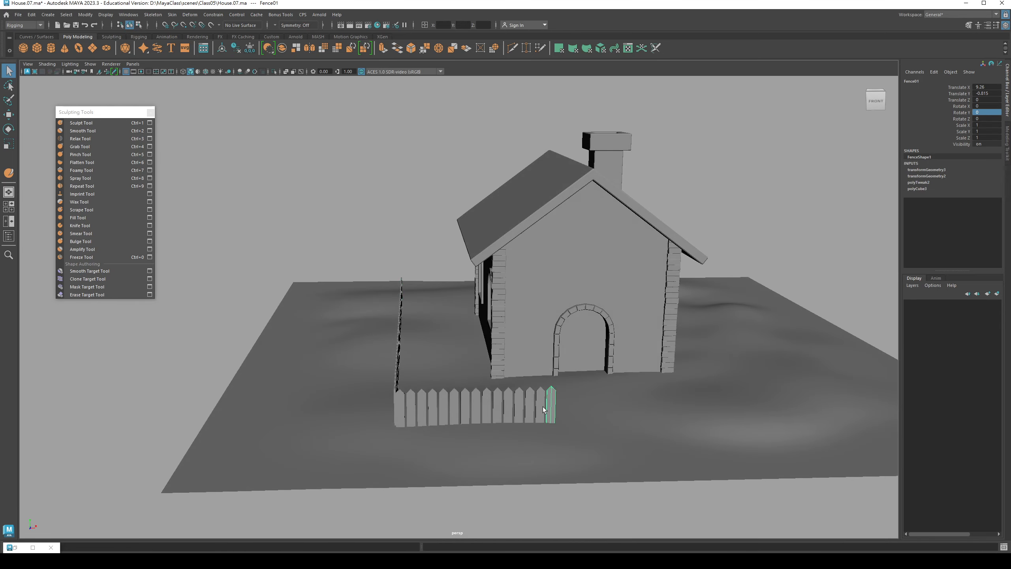
{"action": "left_click", "coordinate": [541, 406], "text": "shift"}
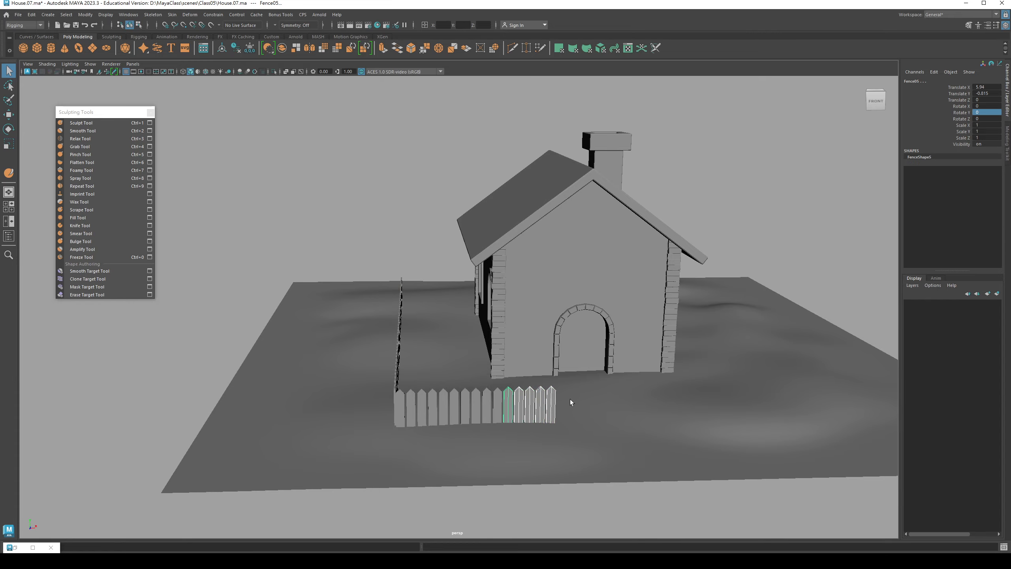
{"action": "left_click_drag", "start_coordinate": [570, 399], "coordinate": [341, 310], "text": "alt"}
{"action": "right_click_drag", "start_coordinate": [364, 318], "coordinate": [446, 344], "text": "alt"}
{"action": "middle_click_drag", "start_coordinate": [446, 344], "coordinate": [535, 327], "text": "alt"}
{"action": "middle_click_drag", "start_coordinate": [414, 319], "coordinate": [493, 334], "text": "alt"}
{"action": "mouse_move", "coordinate": [513, 338]}
{"action": "left_mouse_down", "text": "alt"}
{"action": "mouse_move", "coordinate": [517, 321]}
{"action": "mouse_move", "coordinate": [517, 337]}
{"action": "left_mouse_up", "text": "alt"}
{"action": "right_click_drag", "start_coordinate": [500, 338], "coordinate": [511, 343], "text": "alt"}
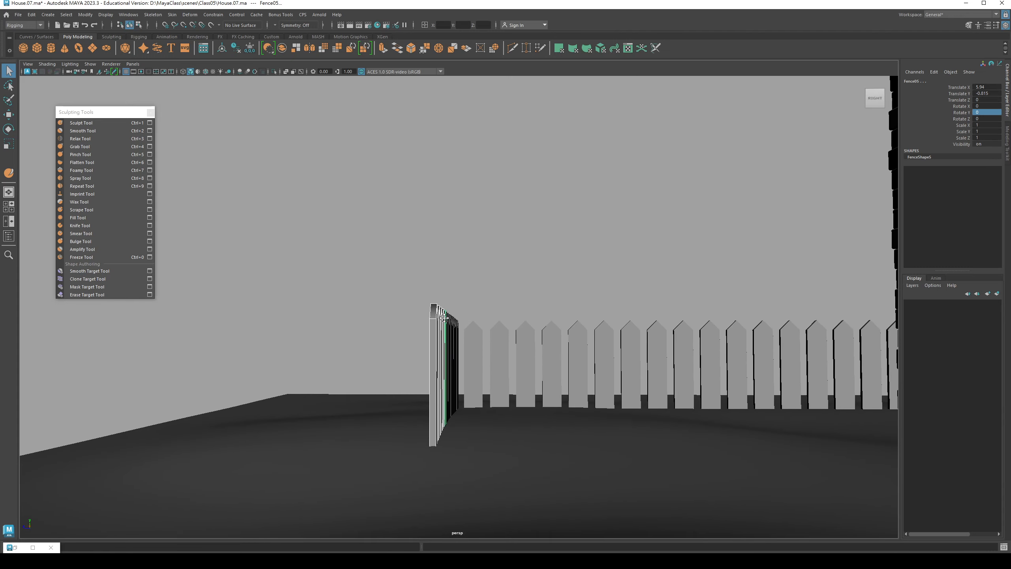
{"action": "middle_click_drag", "start_coordinate": [445, 319], "coordinate": [428, 320], "text": "alt"}
{"action": "right_click_drag", "start_coordinate": [428, 320], "coordinate": [440, 320], "text": "alt"}
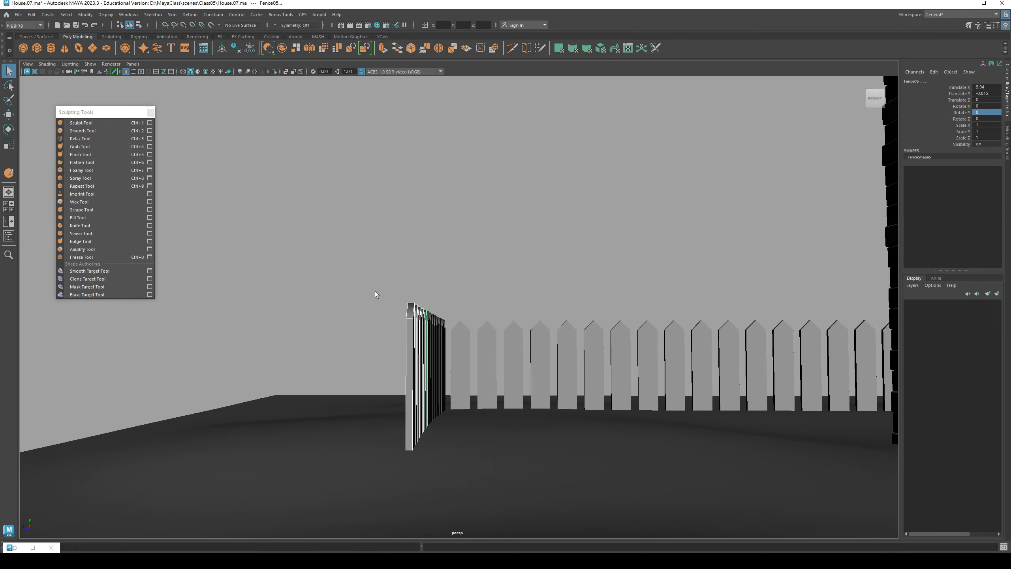
{"action": "left_click_drag", "start_coordinate": [375, 295], "coordinate": [453, 350]}
{"action": "mouse_move", "coordinate": [394, 374]}
{"action": "left_mouse_down", "text": "alt"}
{"action": "mouse_move", "coordinate": [395, 360]}
{"action": "mouse_move", "coordinate": [439, 355]}
{"action": "mouse_move", "coordinate": [573, 369]}
{"action": "mouse_move", "coordinate": [401, 362]}
{"action": "left_mouse_up", "text": "alt"}
{"action": "key", "text": "ctrl+g"}
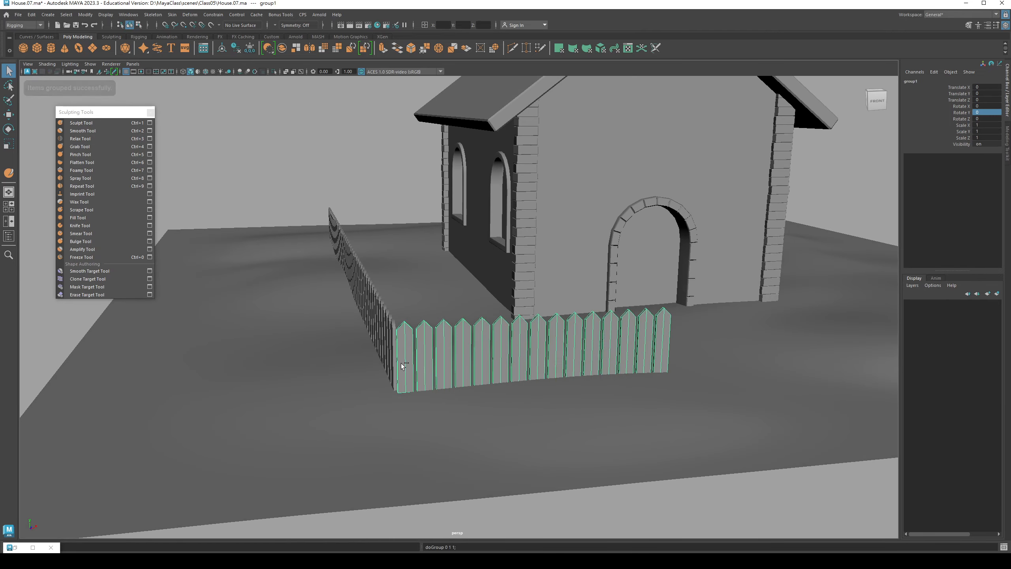
Display the scene in wireframe and open the Outliner at the new front fence group
{"action": "key", "text": "w"}
{"action": "left_click_drag", "start_coordinate": [490, 374], "coordinate": [465, 372], "text": "alt"}
{"action": "right_click_drag", "start_coordinate": [464, 373], "coordinate": [222, 366], "text": "alt"}
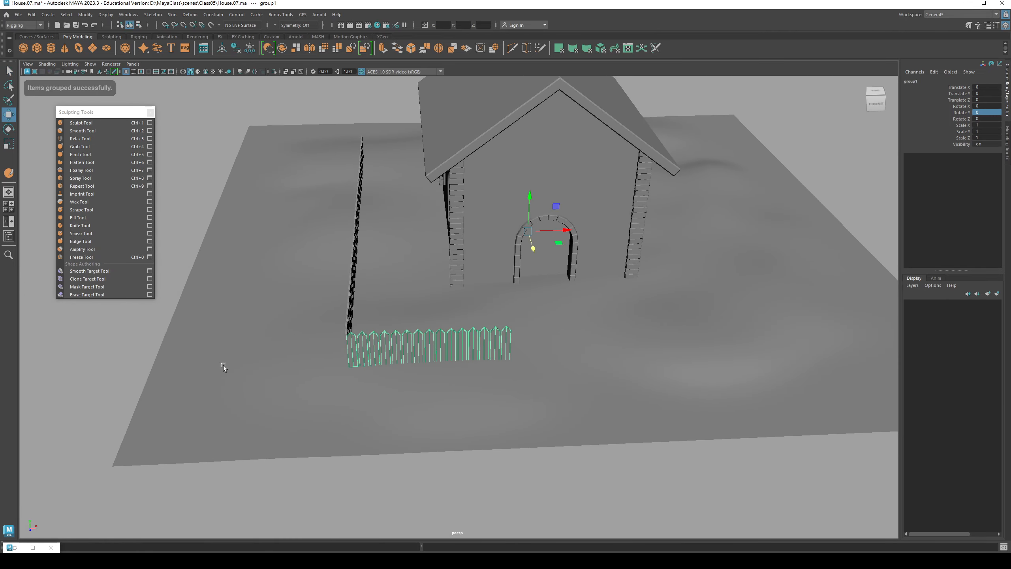
{"action": "left_click_drag", "start_coordinate": [517, 361], "coordinate": [496, 367], "text": "alt"}
{"action": "key", "text": "4"}
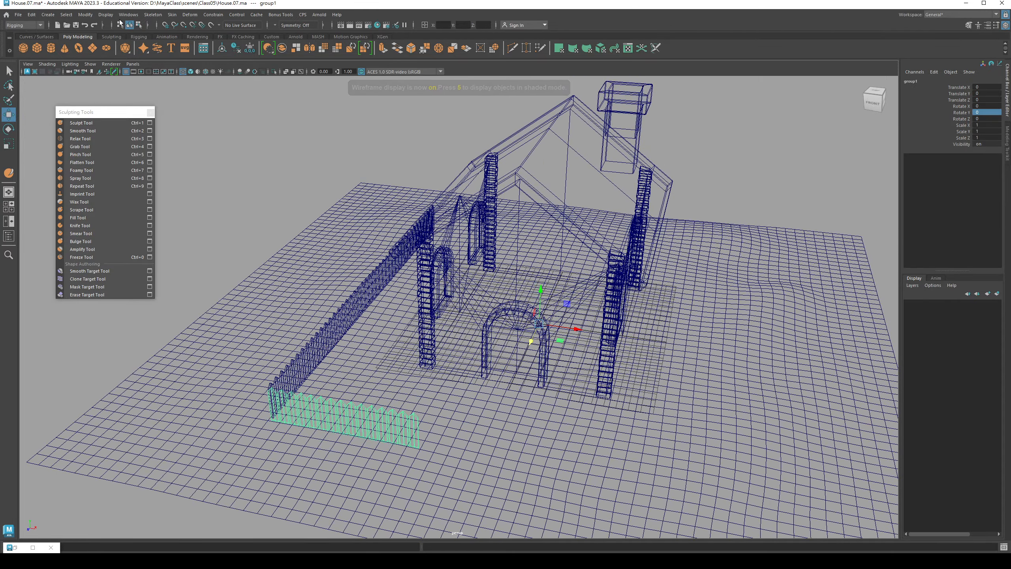
{"action": "left_click", "coordinate": [129, 14]}
{"action": "left_click", "coordinate": [147, 112]}
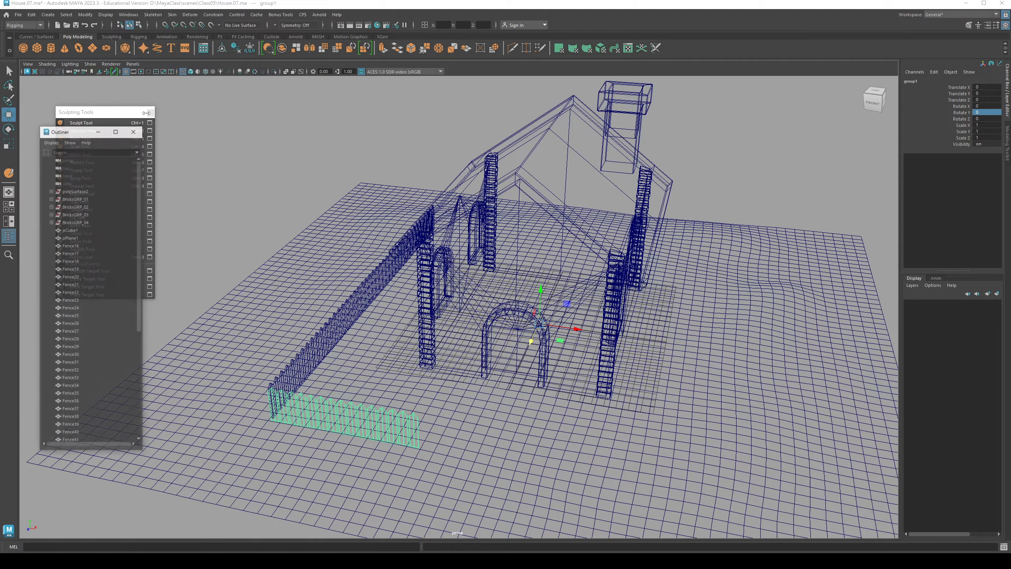
{"action": "scroll", "coordinate": [139, 284], "scroll_direction": "down", "scroll_amount": 5}
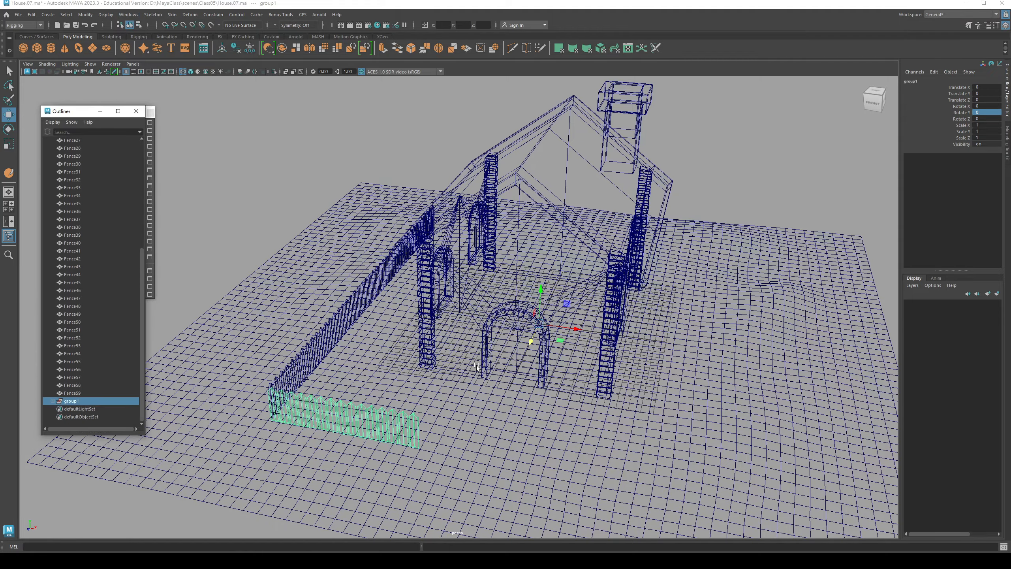
Rename the front fence group as L_FrontFence
{"action": "left_click_drag", "start_coordinate": [478, 367], "coordinate": [438, 334], "text": "alt"}
{"action": "middle_click_drag", "start_coordinate": [533, 339], "coordinate": [444, 301], "text": "alt"}
{"action": "left_click_drag", "start_coordinate": [444, 300], "coordinate": [488, 354], "text": "alt"}
{"action": "left_click_drag", "start_coordinate": [550, 153], "coordinate": [470, 289], "text": "alt"}
{"action": "double_click", "coordinate": [71, 401]}
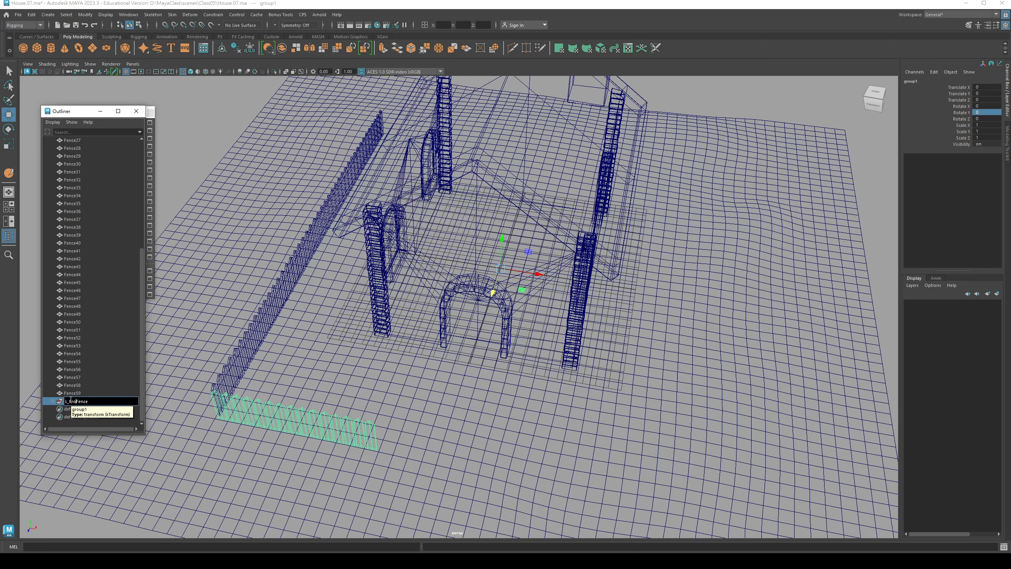
{"action": "key", "text": "Return"}
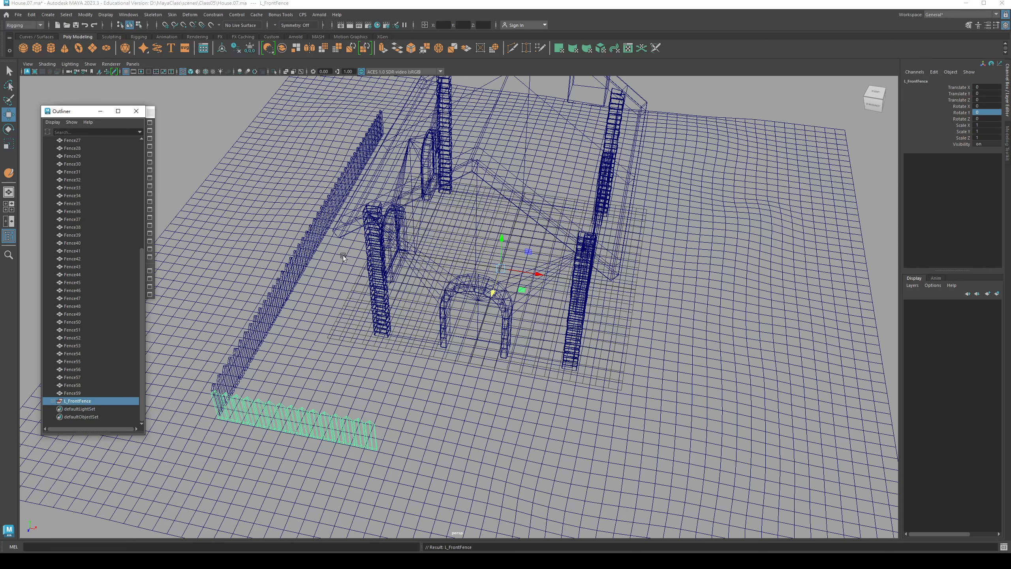
Return to shaded display, duplicate the L_FrontFence group, and rename the copy as R_FrontFence
{"action": "mouse_move", "coordinate": [343, 256]}
{"action": "left_mouse_down", "text": "alt"}
{"action": "mouse_move", "coordinate": [439, 270]}
{"action": "mouse_move", "coordinate": [404, 341]}
{"action": "mouse_move", "coordinate": [410, 312]}
{"action": "mouse_move", "coordinate": [370, 306]}
{"action": "left_mouse_up", "text": "alt"}
{"action": "key", "text": "5"}
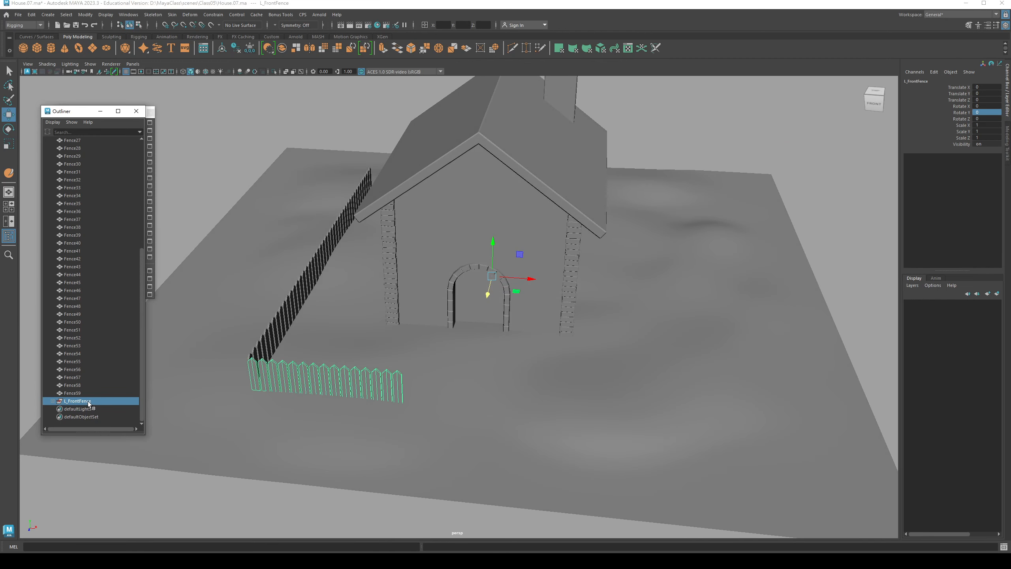
{"action": "key", "text": "ctrl+d"}
{"action": "double_click", "coordinate": [68, 409]}
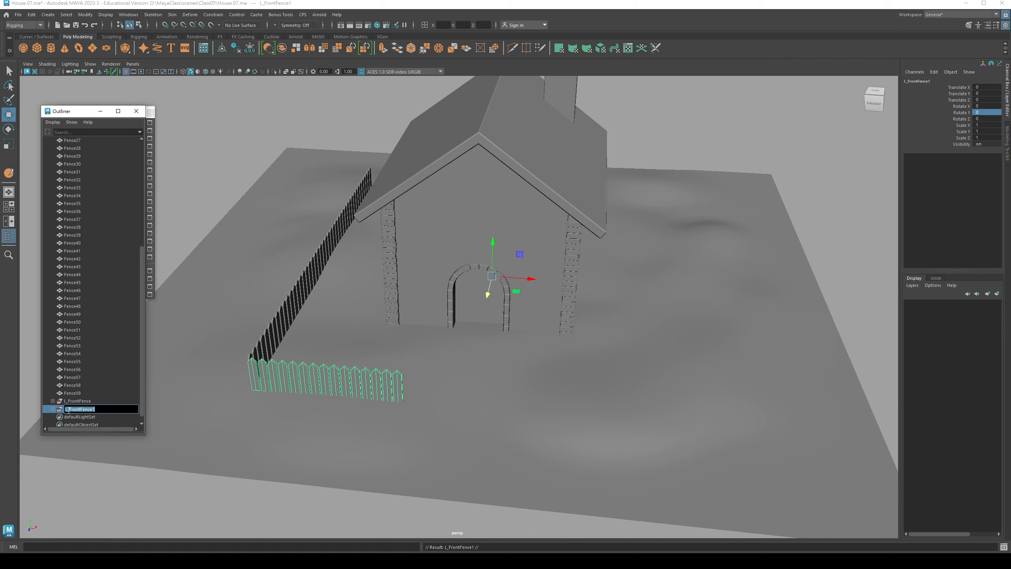
{"action": "type", "text": "R_"}
{"action": "key", "text": "Return"}
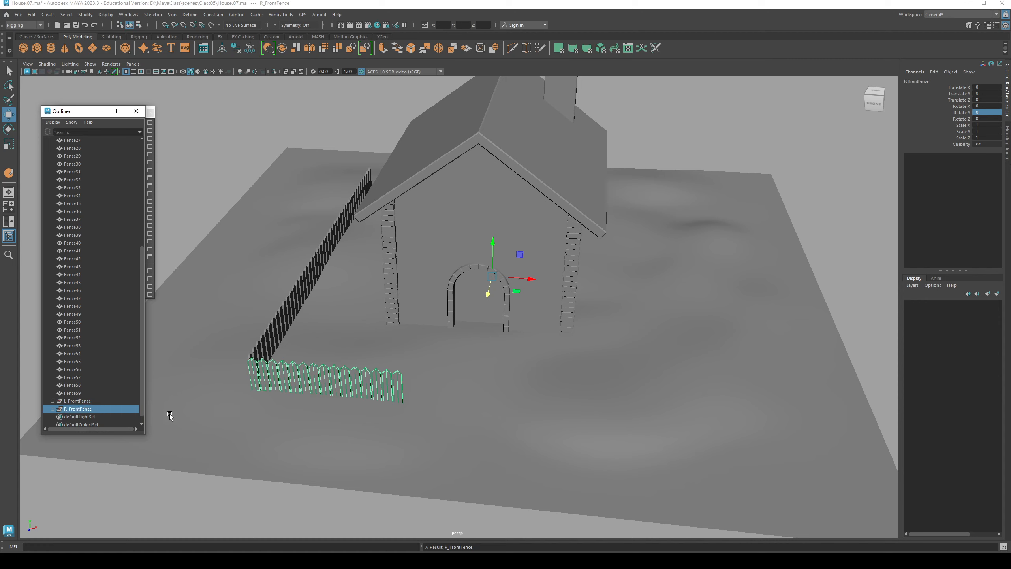
Select the Scale X channel of the R_FrontFence group for editing
{"action": "middle_click_drag", "start_coordinate": [473, 378], "coordinate": [493, 285], "text": "alt"}
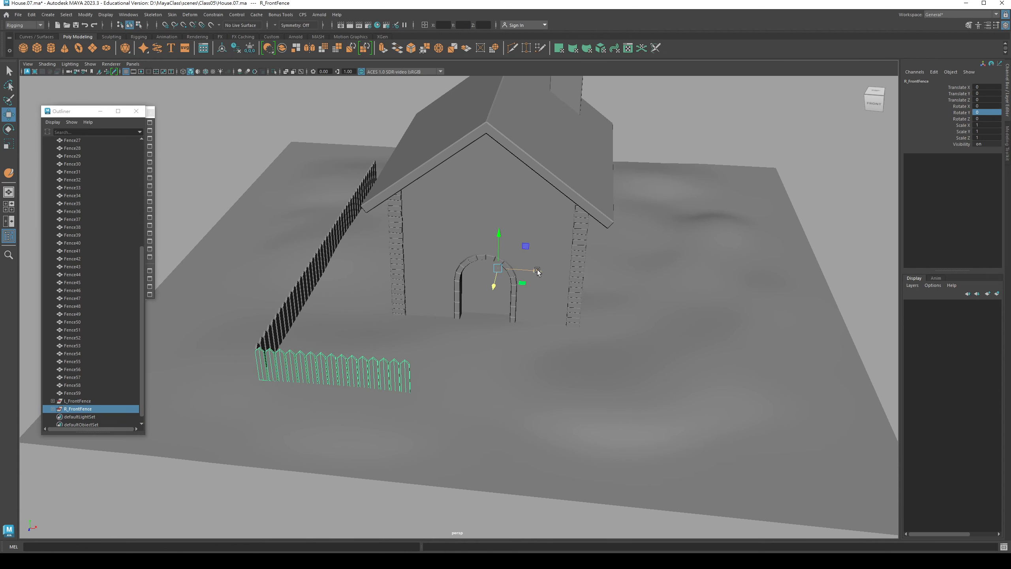
{"action": "left_click", "coordinate": [956, 127]}
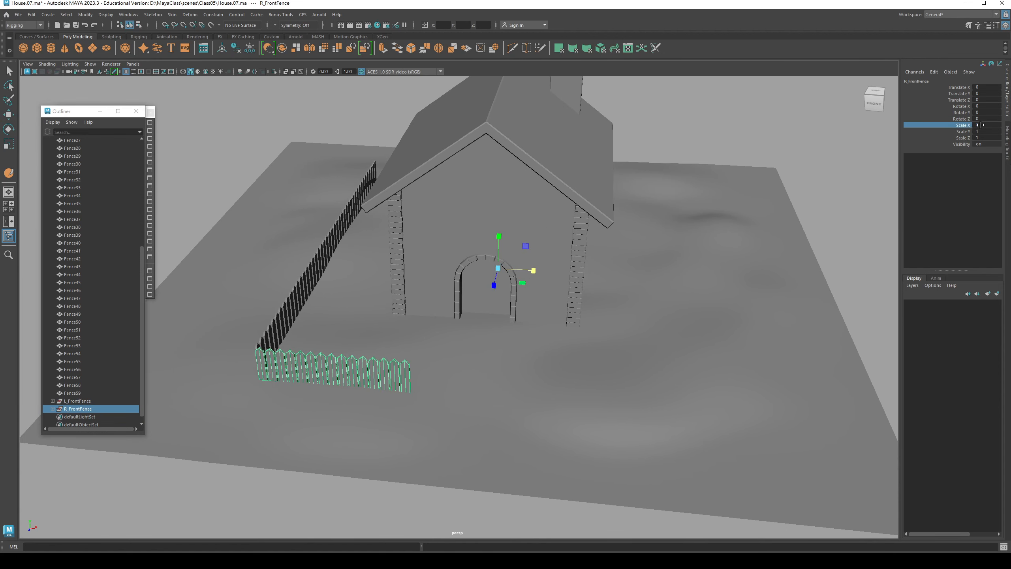
Mirror the R_FrontFence group to the other side of the entrance by setting its Scale X to -1
{"action": "double_click", "coordinate": [980, 125]}
{"action": "type", "text": "-1"}
{"action": "key", "text": "Return"}
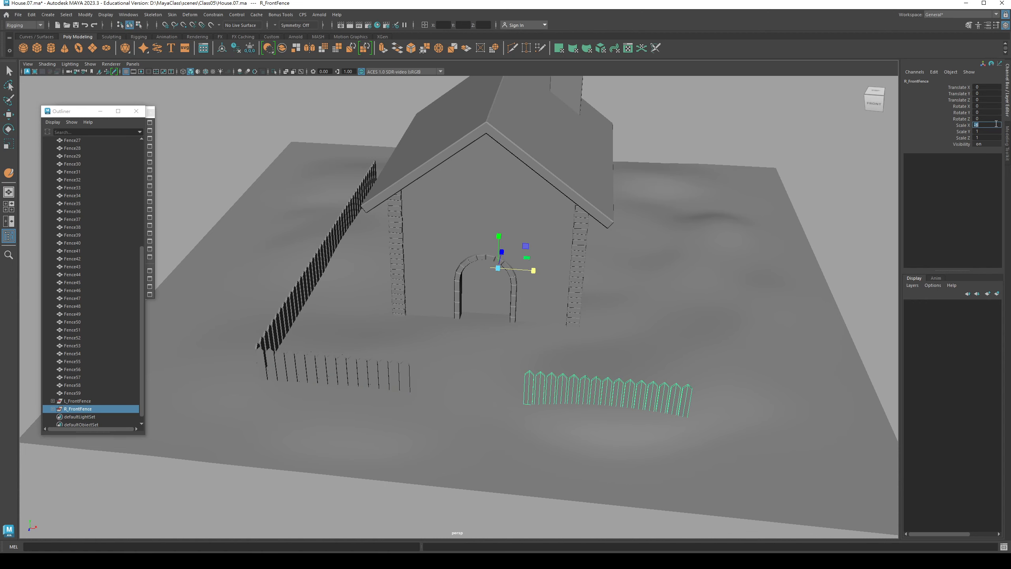
Group all the pickets of the long side fence and name the group L_Fence
{"action": "left_click_drag", "start_coordinate": [781, 204], "coordinate": [425, 283], "text": "alt"}
{"action": "key", "text": "q"}
{"action": "left_click", "coordinate": [318, 220]}
{"action": "key", "text": "ctrl+g"}
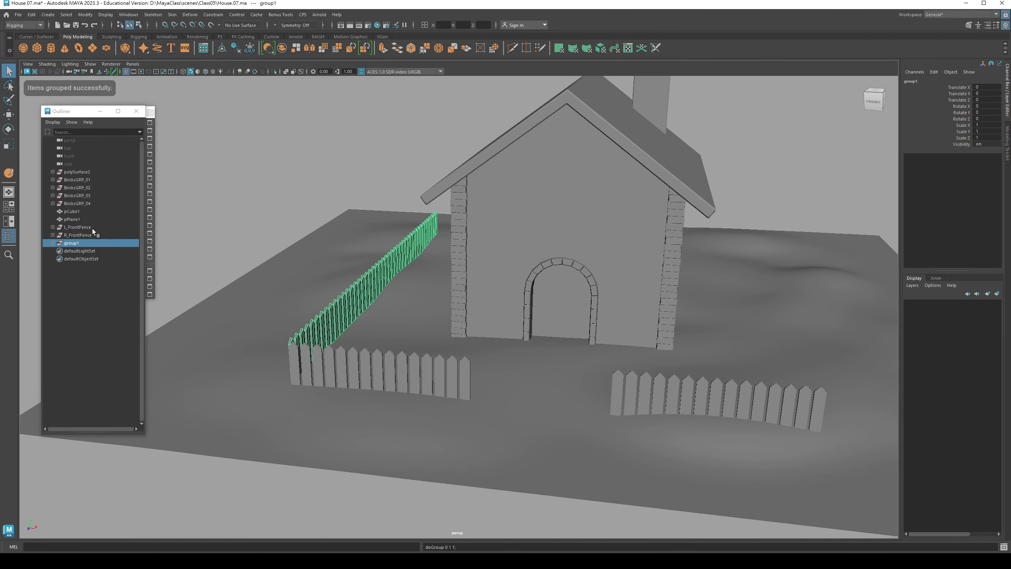
{"action": "double_click", "coordinate": [74, 243]}
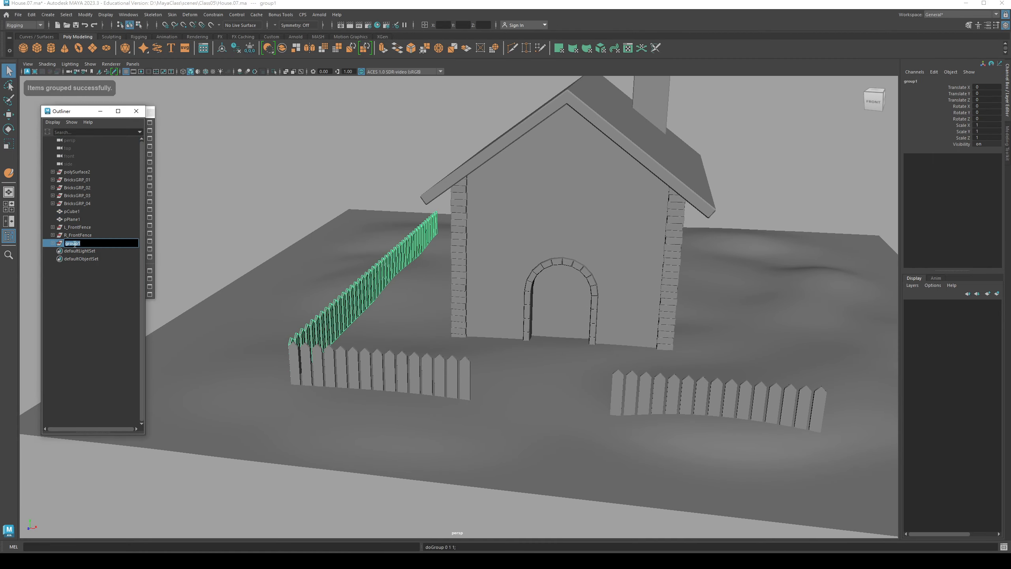
{"action": "type", "text": "L_Fence"}
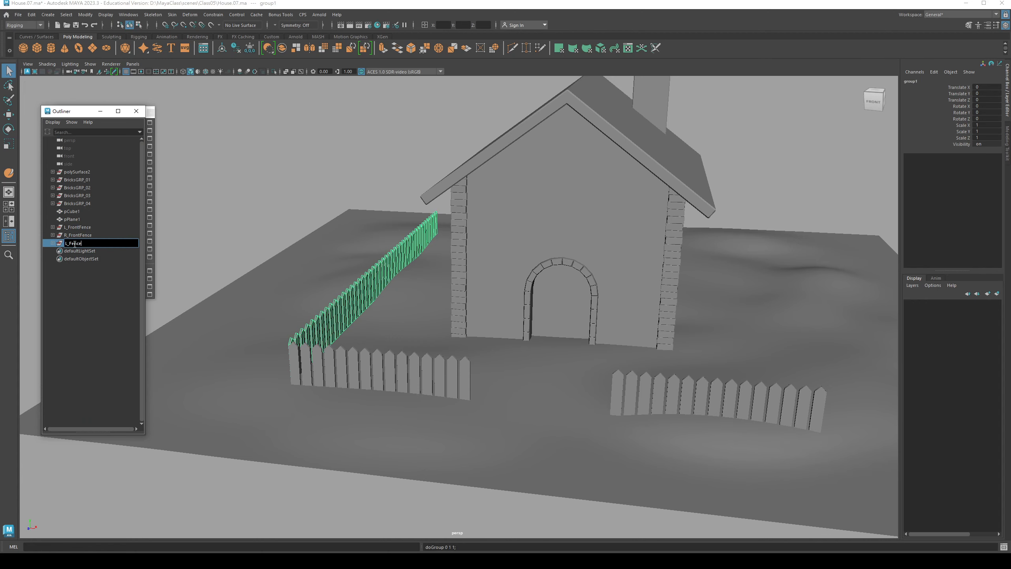
{"action": "key", "text": "Return"}
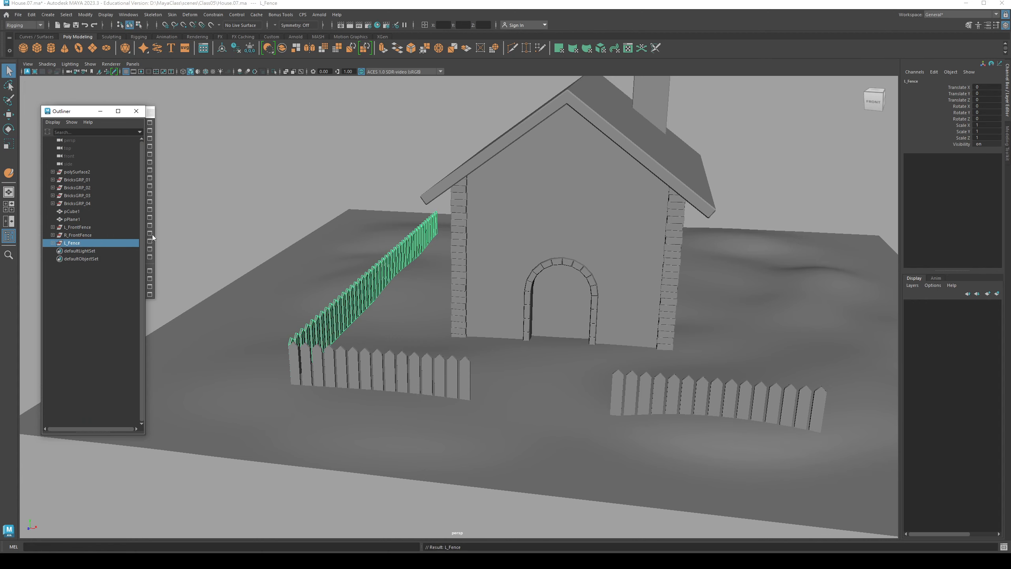
Duplicate the L_Fence group and rename the copy R_Fence
{"action": "left_click_drag", "start_coordinate": [471, 291], "coordinate": [372, 293], "text": "alt"}
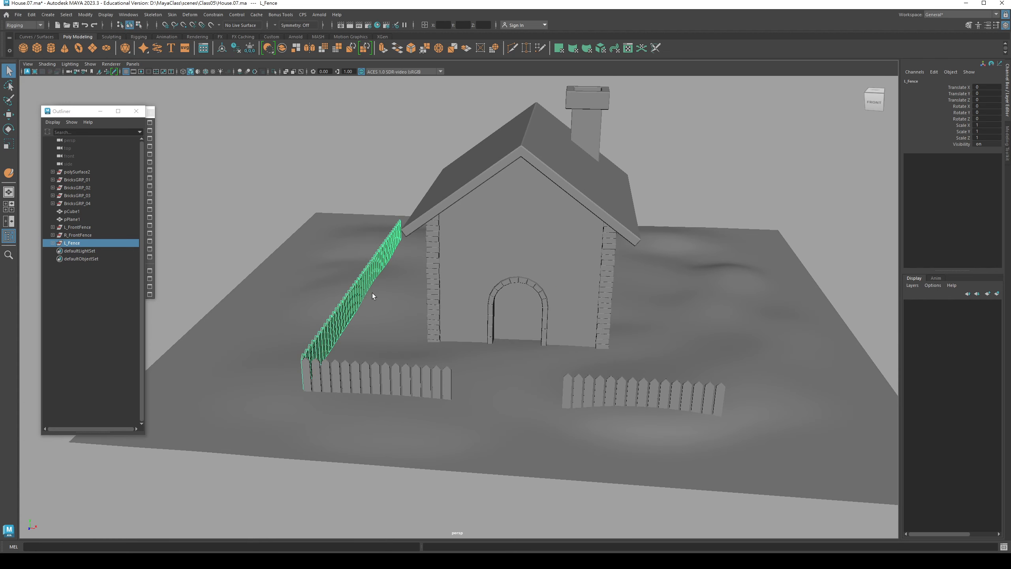
{"action": "key", "text": "w"}
{"action": "left_click_drag", "start_coordinate": [460, 288], "coordinate": [459, 291], "text": "alt"}
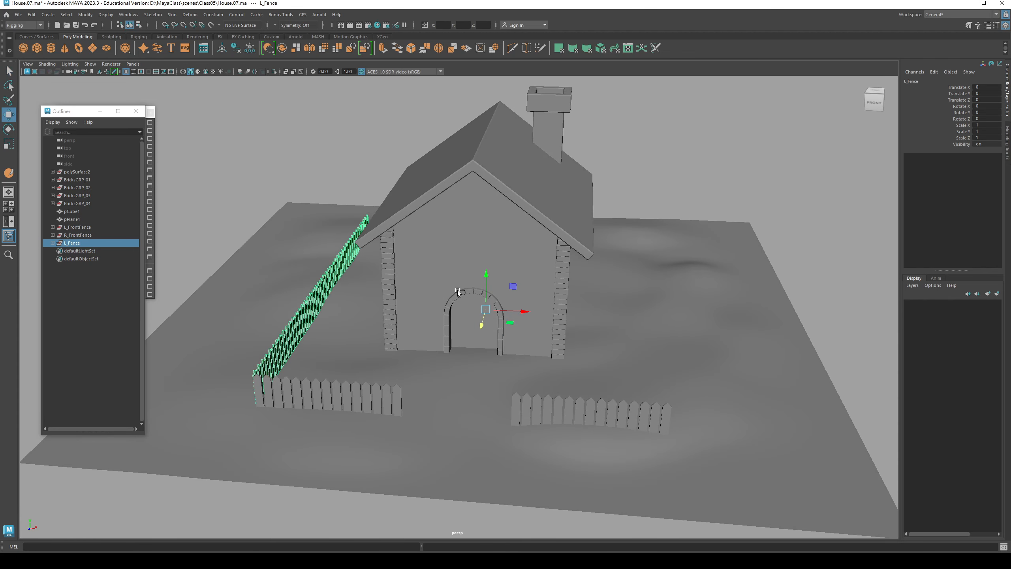
{"action": "key", "text": "ctrl+d"}
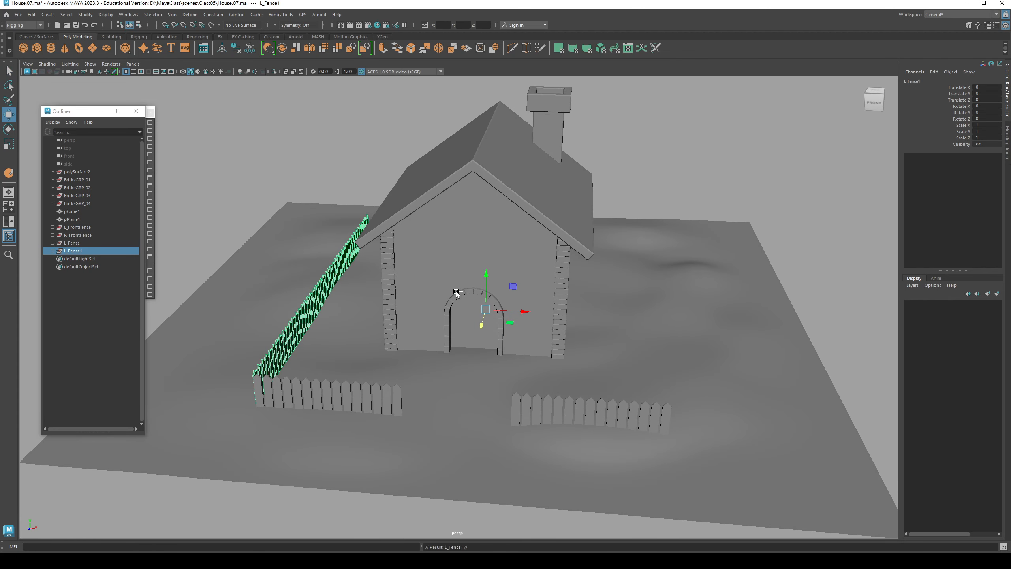
{"action": "double_click", "coordinate": [72, 250]}
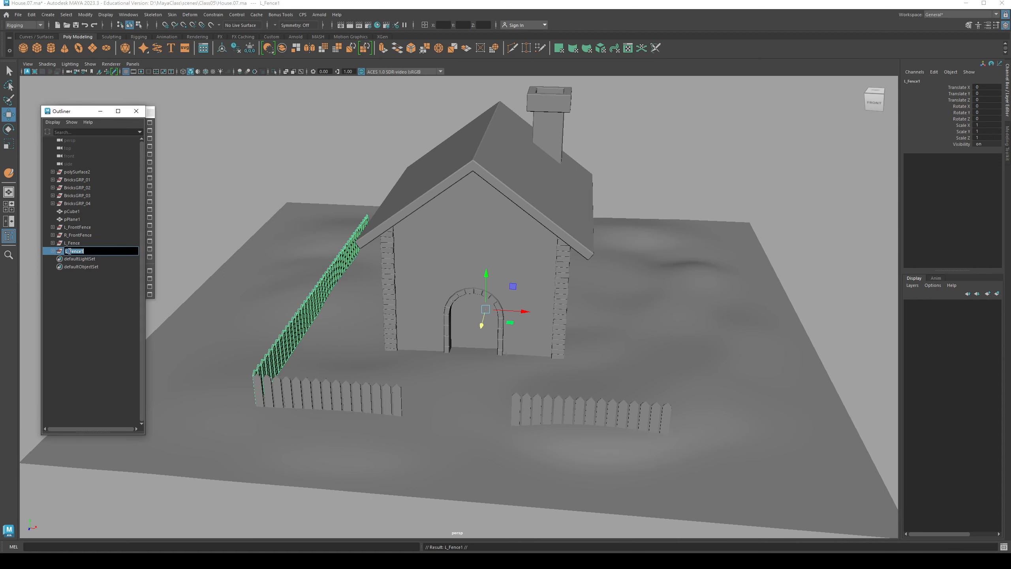
{"action": "type", "text": "R"}
{"action": "key", "text": "Return"}
Mirror R_Fence to the opposite side of the house by setting its Scale X to -1, and clear the selection
{"action": "left_click", "coordinate": [989, 125]}
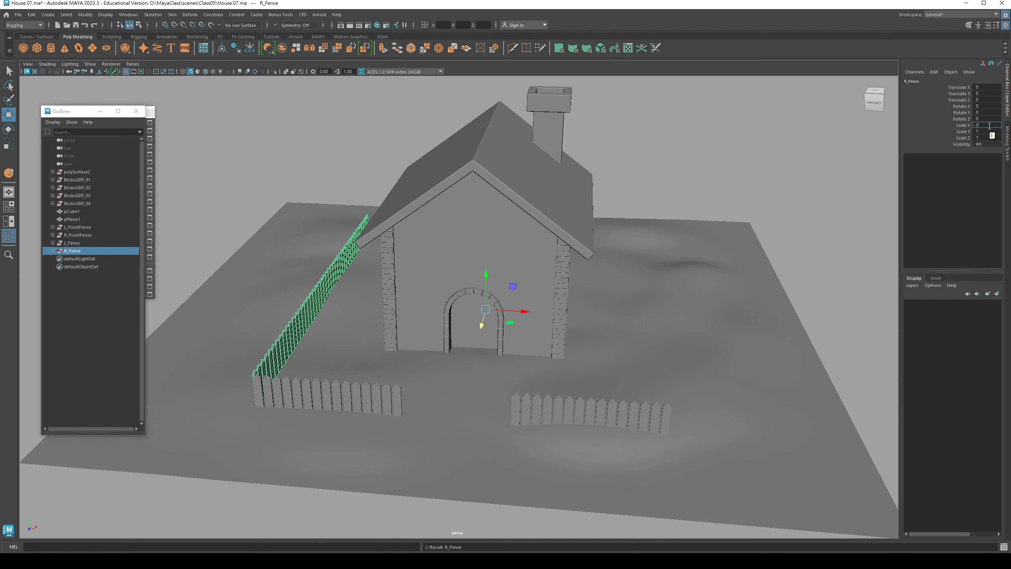
{"action": "key", "text": "Return"}
{"action": "left_click_drag", "start_coordinate": [735, 321], "coordinate": [261, 244], "text": "alt"}
{"action": "key", "text": "q"}
{"action": "left_click", "coordinate": [349, 247]}
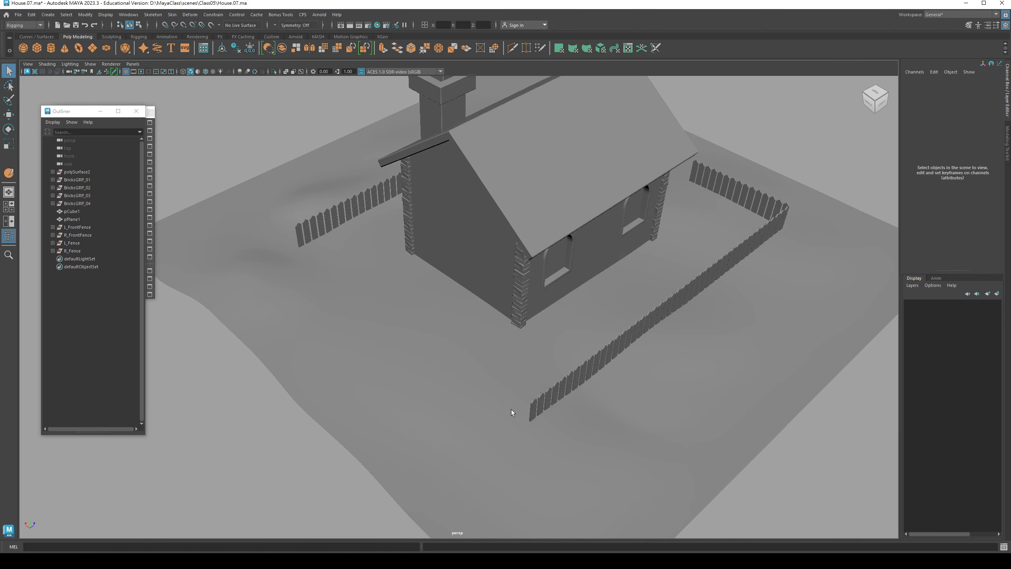
Duplicate the rearmost picket of L_Fence, at the back corner of the yard
{"action": "left_click_drag", "start_coordinate": [539, 392], "coordinate": [540, 330], "text": "alt"}
{"action": "middle_click_drag", "start_coordinate": [540, 330], "coordinate": [544, 311], "text": "alt"}
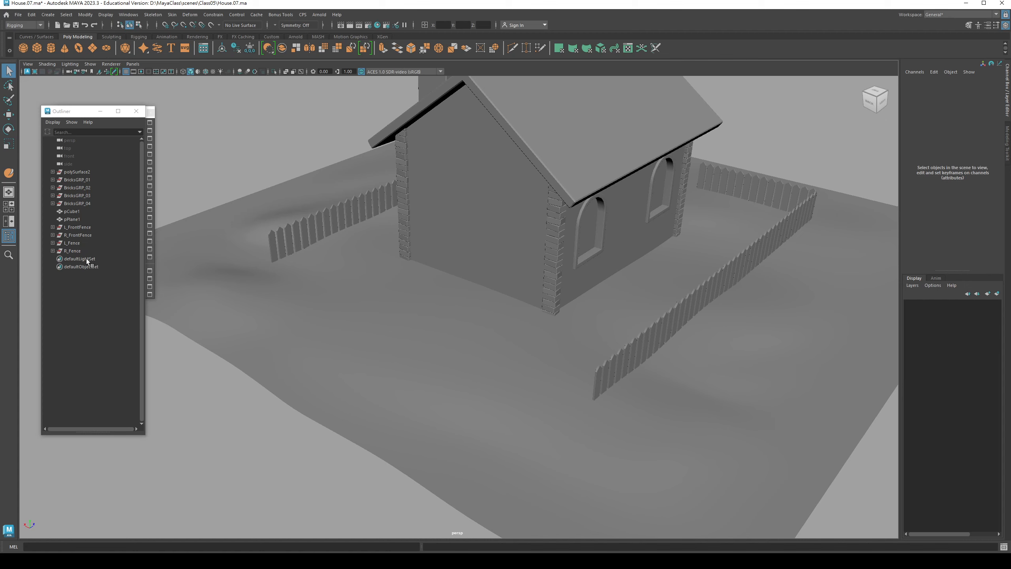
{"action": "left_click", "coordinate": [596, 379]}
{"action": "middle_click_drag", "start_coordinate": [596, 379], "coordinate": [470, 372], "text": "alt"}
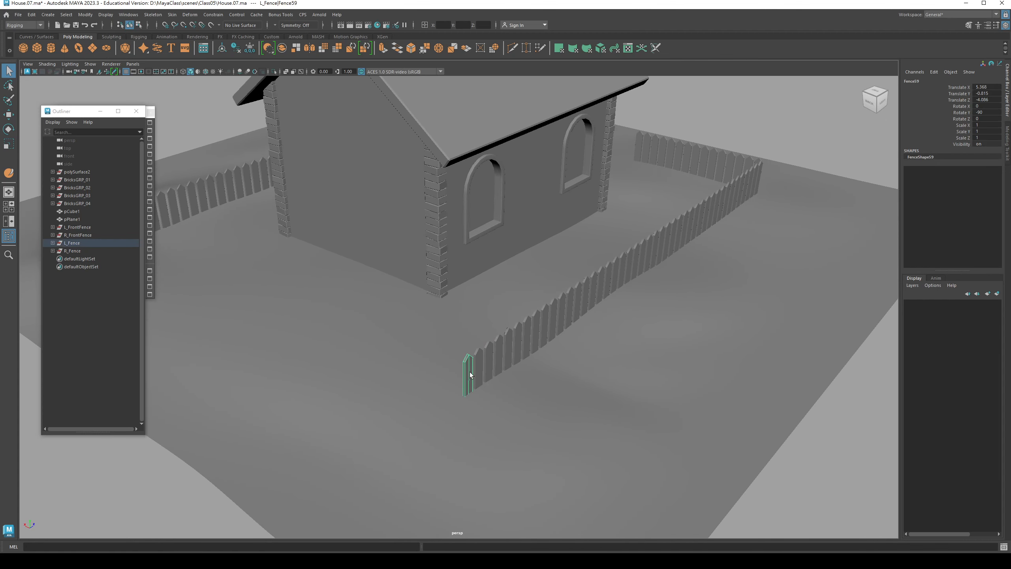
{"action": "key", "text": "ctrl+d"}
{"action": "key", "text": "w"}
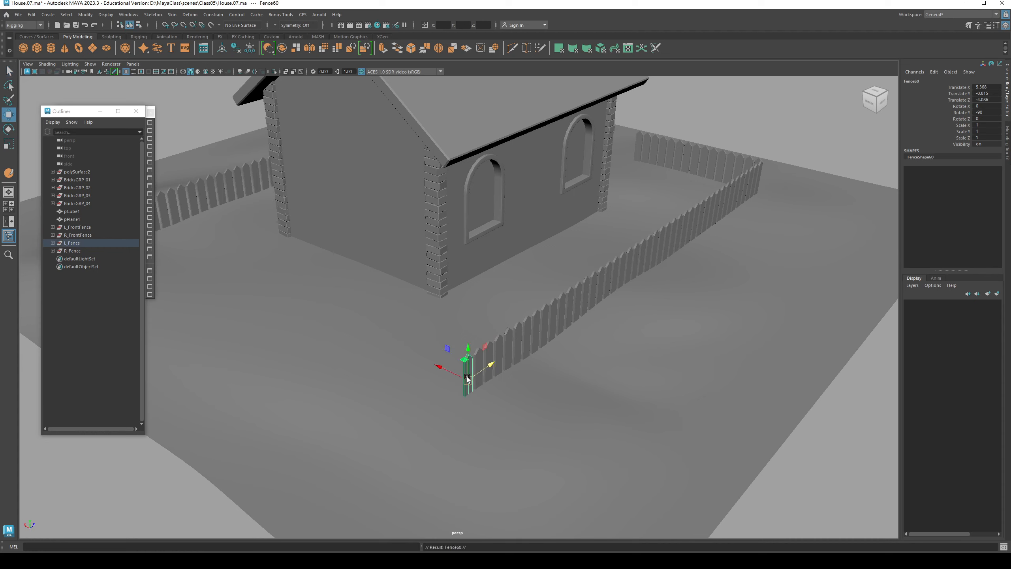
Turn the duplicated picket to face the back of the yard by setting its Rotate Y to 0
{"action": "key", "text": "e"}
{"action": "left_click_drag", "start_coordinate": [470, 401], "coordinate": [496, 383]}
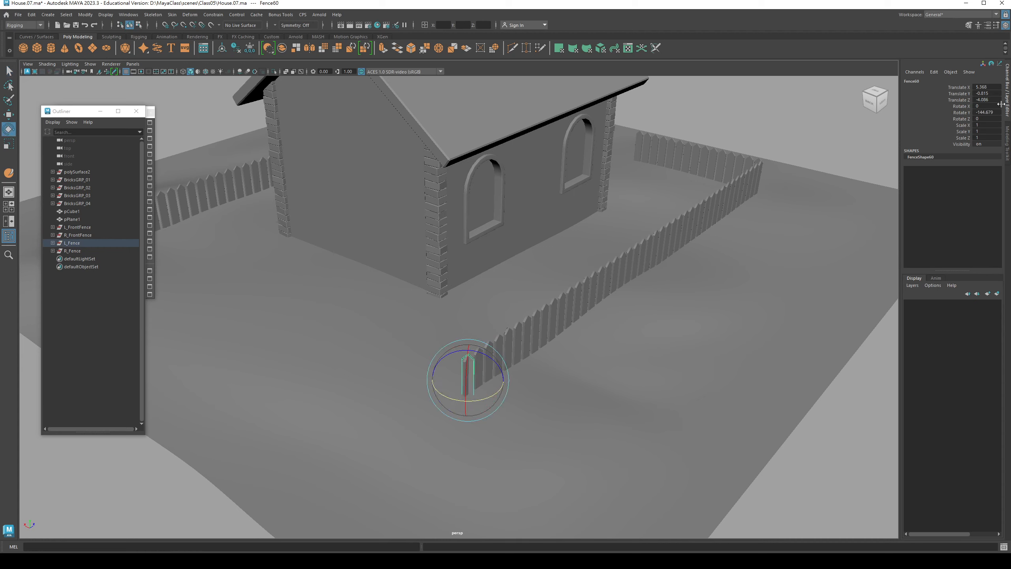
{"action": "double_click", "coordinate": [994, 113]}
{"action": "type", "text": "90"}
{"action": "key", "text": "Return"}
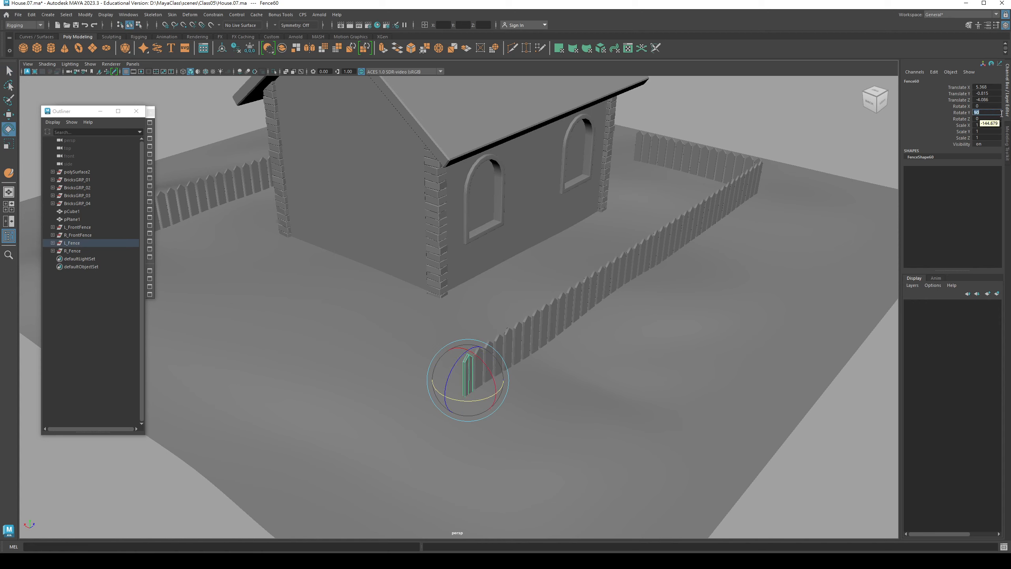
{"action": "type", "text": "0"}
{"action": "key", "text": "Return"}
Unparent the rotated picket from L_Fence and move it to the outer end of the side fence to form the back corner
{"action": "left_click_drag", "start_coordinate": [493, 322], "coordinate": [506, 329], "text": "alt"}
{"action": "left_click_drag", "start_coordinate": [471, 333], "coordinate": [491, 384], "text": "alt"}
{"action": "scroll", "coordinate": [487, 376], "scroll_direction": "up", "scroll_amount": 3}
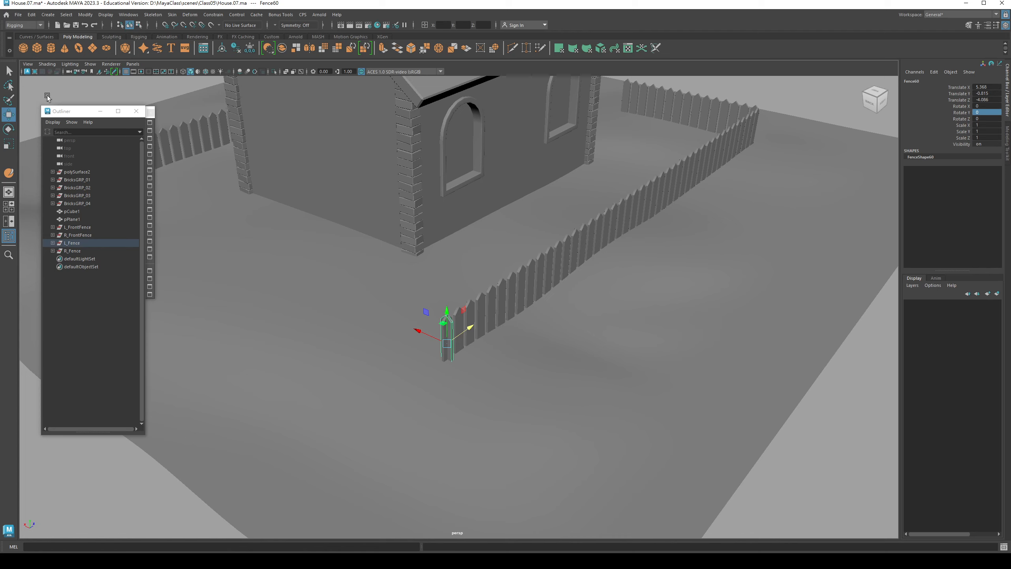
{"action": "key", "text": "shift+p"}
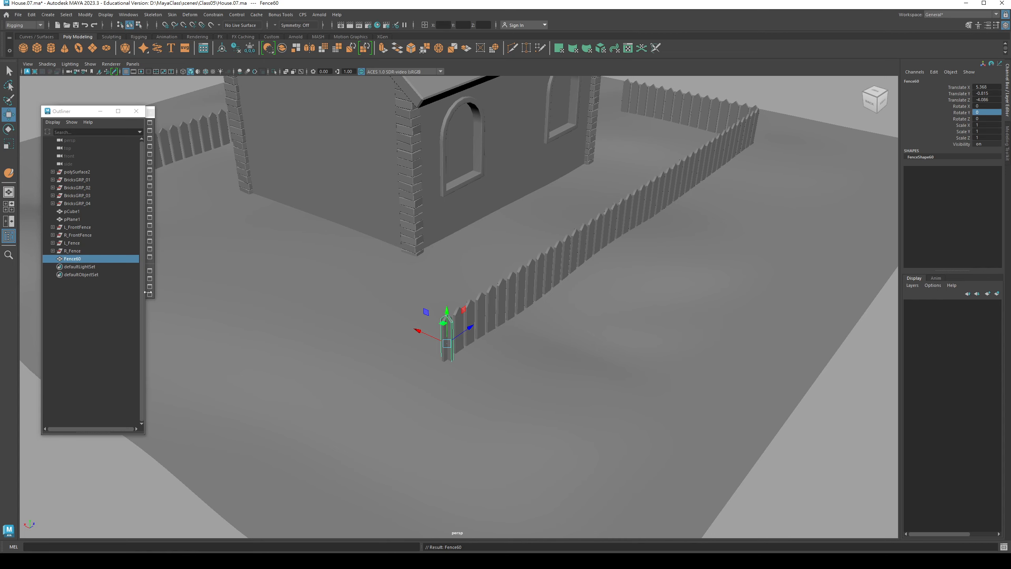
{"action": "left_click_drag", "start_coordinate": [438, 430], "coordinate": [392, 396], "text": "alt"}
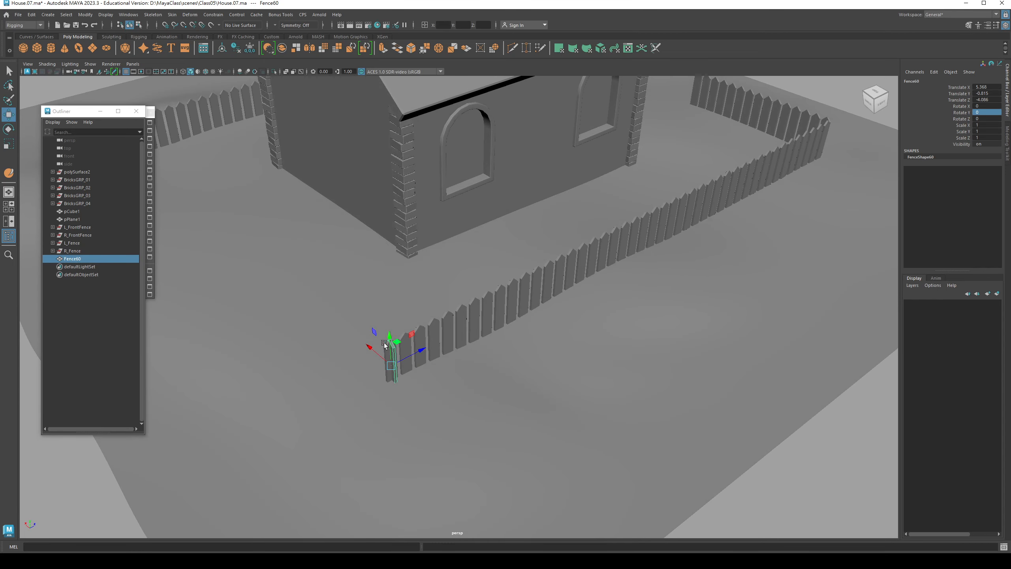
{"action": "left_click_drag", "start_coordinate": [385, 345], "coordinate": [463, 394], "text": "alt"}
{"action": "middle_click_drag", "start_coordinate": [462, 393], "coordinate": [478, 370], "text": "alt"}
{"action": "left_click_drag", "start_coordinate": [455, 363], "coordinate": [446, 368]}
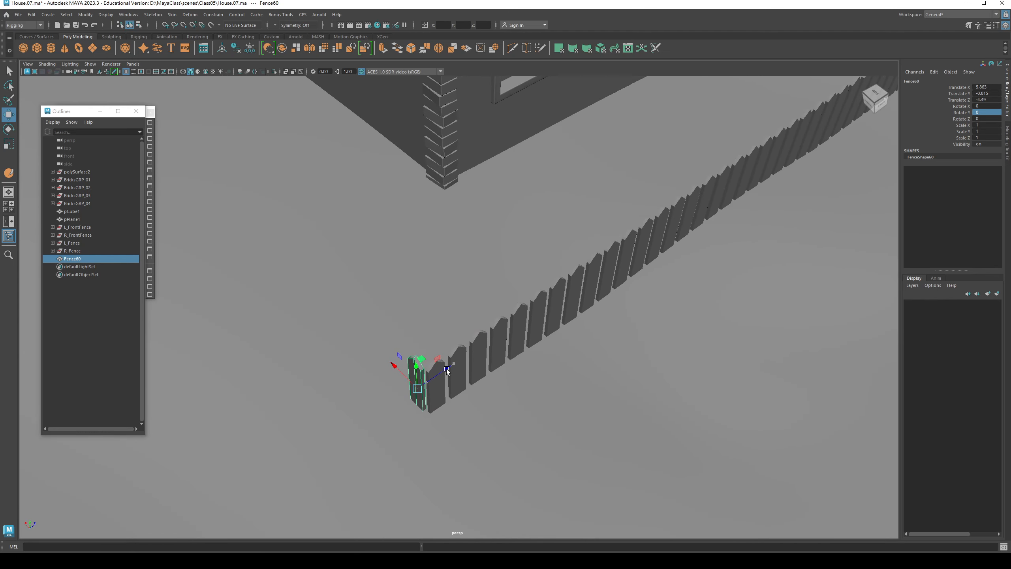
Duplicate the corner picket and offset the copy sideways along X, leaving a small gap, to begin the back fence row
{"action": "middle_click_drag", "start_coordinate": [432, 393], "coordinate": [391, 389], "text": "alt"}
{"action": "key", "text": "f"}
{"action": "left_click_drag", "start_coordinate": [390, 390], "coordinate": [422, 371], "text": "alt"}
{"action": "right_click_drag", "start_coordinate": [422, 371], "coordinate": [276, 361], "text": "alt"}
{"action": "middle_click_drag", "start_coordinate": [276, 361], "coordinate": [397, 373], "text": "alt"}
{"action": "left_click_drag", "start_coordinate": [397, 373], "coordinate": [448, 366], "text": "alt"}
{"action": "key", "text": "q"}
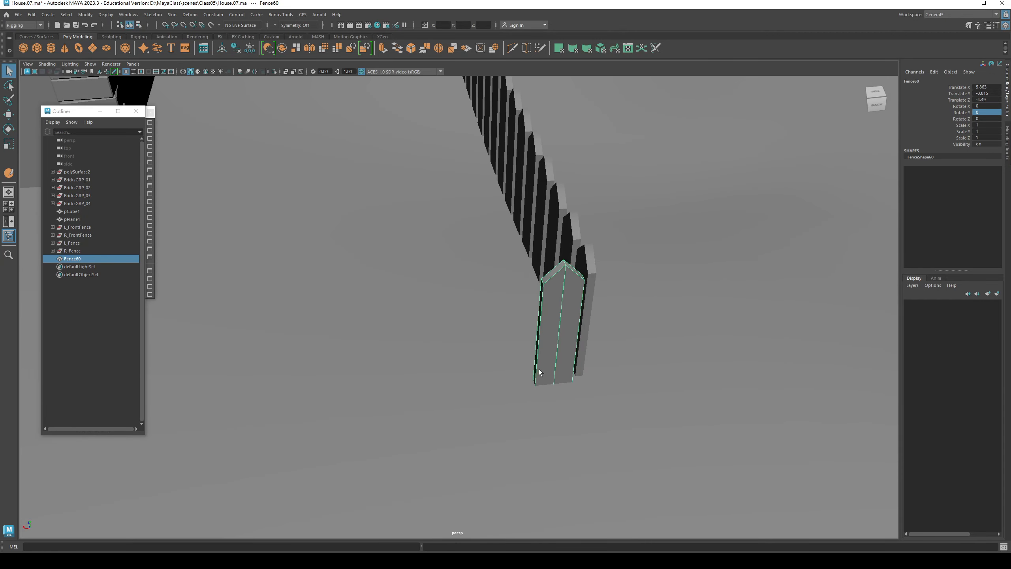
{"action": "left_click_drag", "start_coordinate": [539, 369], "coordinate": [472, 374], "text": "alt"}
{"action": "key", "text": "ctrl+d"}
{"action": "key", "text": "w"}
{"action": "middle_click_drag", "start_coordinate": [472, 373], "coordinate": [556, 370], "text": "alt"}
{"action": "right_click_drag", "start_coordinate": [555, 370], "coordinate": [434, 356], "text": "alt"}
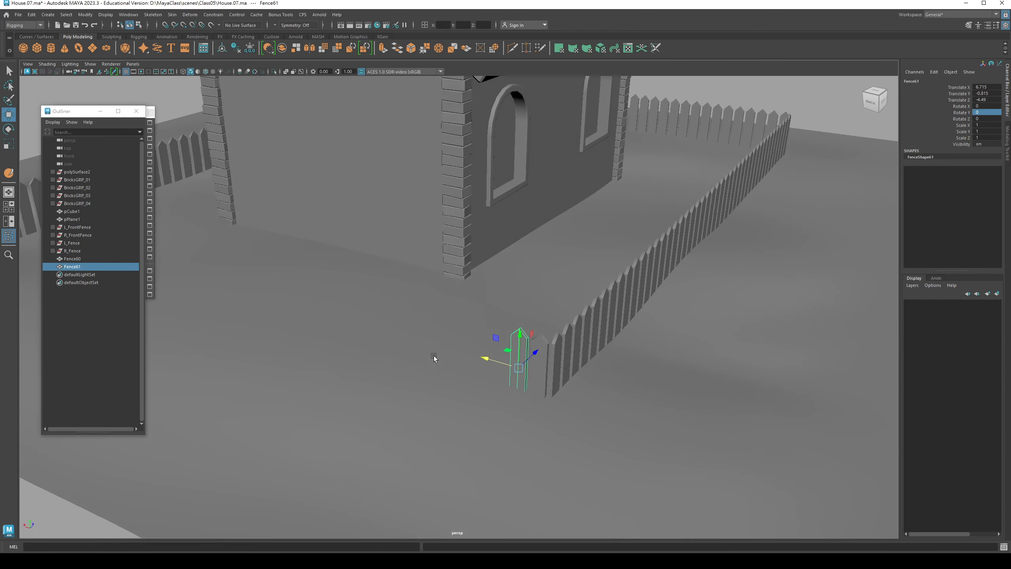
Repeat Duplicate with Transform to extend the picket row along the back of the yard to the opposite side fence, up to Fence98
{"action": "key", "text": "shift+d"}
{"action": "key", "text": "shift+d"}
{"action": "key", "text": "shift+d"}
{"action": "key", "text": "shift+d"}
{"action": "key", "text": "shift+d"}
{"action": "key", "text": "shift+d"}
{"action": "key", "text": "shift+d"}
{"action": "key", "text": "shift+d"}
{"action": "key", "text": "shift+d"}
{"action": "key", "text": "shift+d"}
{"action": "key", "text": "shift+d"}
{"action": "key", "text": "shift+d"}
{"action": "key", "text": "shift+d"}
{"action": "key", "text": "shift+d"}
{"action": "key", "text": "shift+d"}
{"action": "key", "text": "shift+d"}
{"action": "key", "text": "shift+d"}
{"action": "key", "text": "shift+d"}
{"action": "key", "text": "shift+d"}
{"action": "key", "text": "shift+d"}
{"action": "key", "text": "shift+d"}
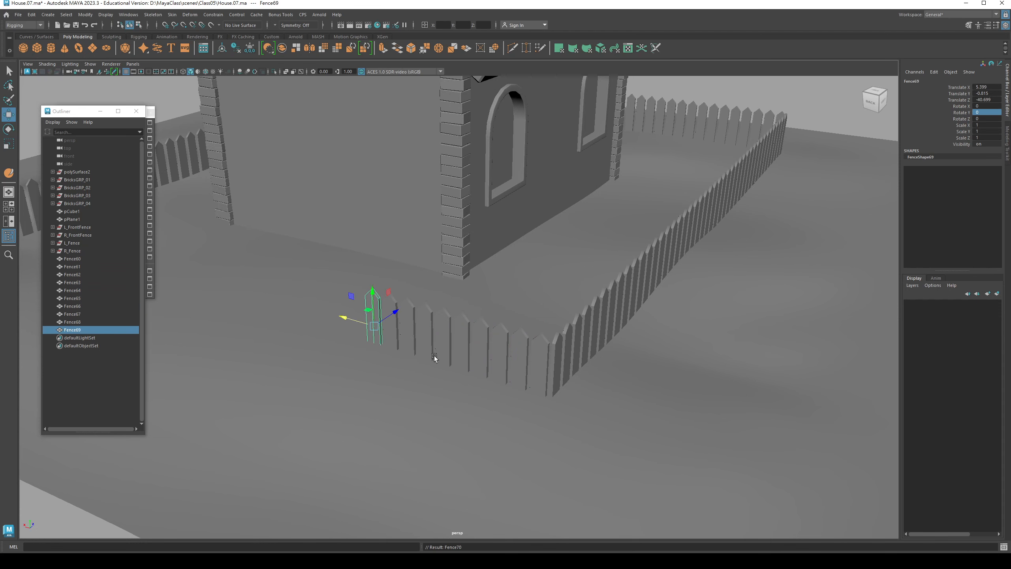
{"action": "key", "text": "shift+d"}
{"action": "key", "text": "shift+d"}
{"action": "key", "text": "shift+d"}
{"action": "key", "text": "shift+d"}
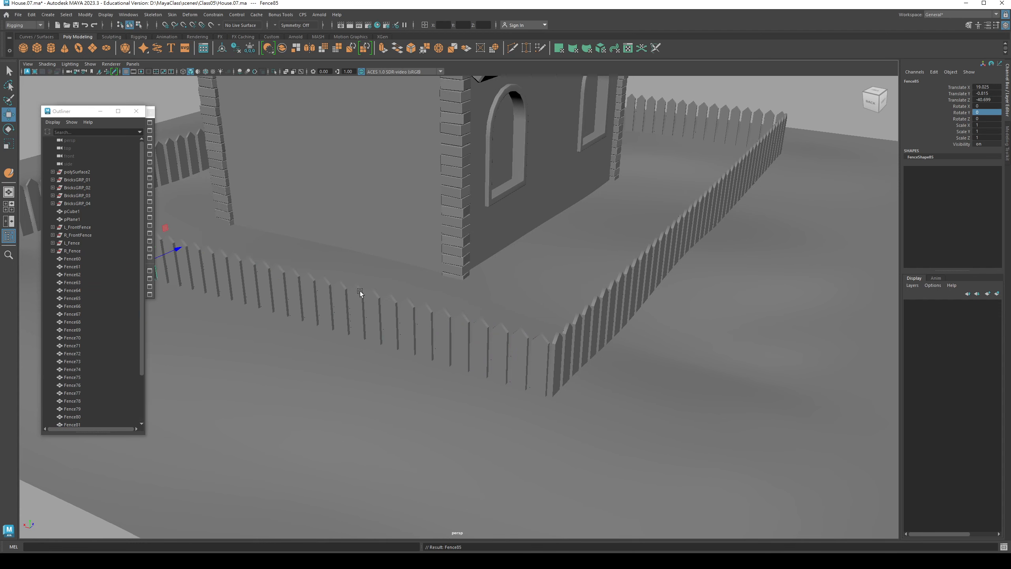
{"action": "key", "text": "shift+d"}
{"action": "key", "text": "shift+d"}
{"action": "key", "text": "shift+d"}
{"action": "key", "text": "shift+d"}
{"action": "left_click_drag", "start_coordinate": [355, 294], "coordinate": [494, 362], "text": "alt"}
{"action": "key", "text": "shift+d"}
{"action": "key", "text": "shift+d"}
{"action": "key", "text": "shift+d"}
{"action": "key", "text": "shift+d"}
{"action": "key", "text": "shift+d"}
Group the pickets Fence60 through Fence98 and name the group BackFence
{"action": "middle_click_drag", "start_coordinate": [493, 362], "coordinate": [589, 286], "text": "alt"}
{"action": "right_click_drag", "start_coordinate": [414, 324], "coordinate": [601, 340], "text": "alt"}
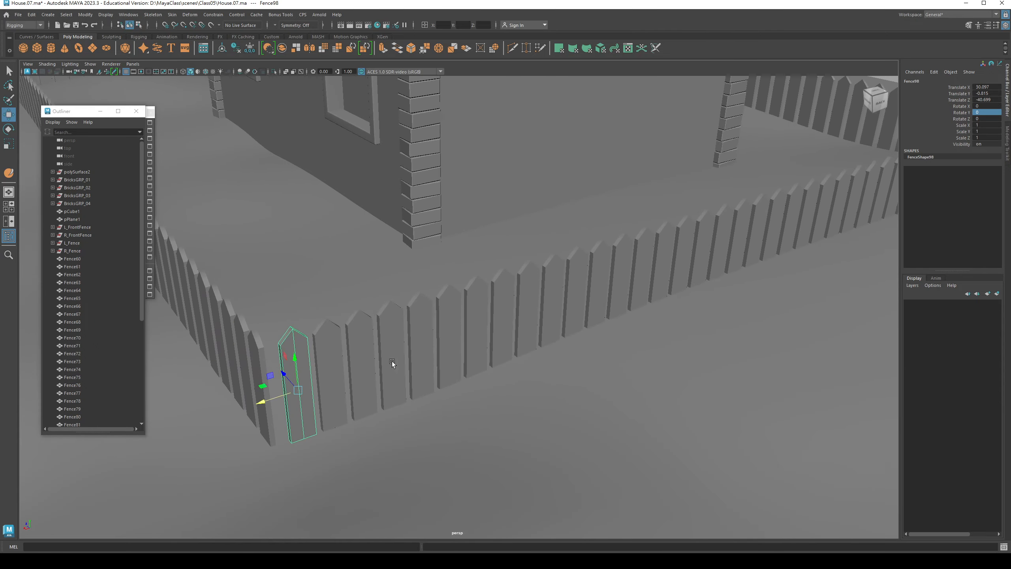
{"action": "middle_click_drag", "start_coordinate": [392, 362], "coordinate": [503, 350], "text": "alt"}
{"action": "key", "text": "q"}
{"action": "left_click_drag", "start_coordinate": [559, 335], "coordinate": [533, 337], "text": "alt"}
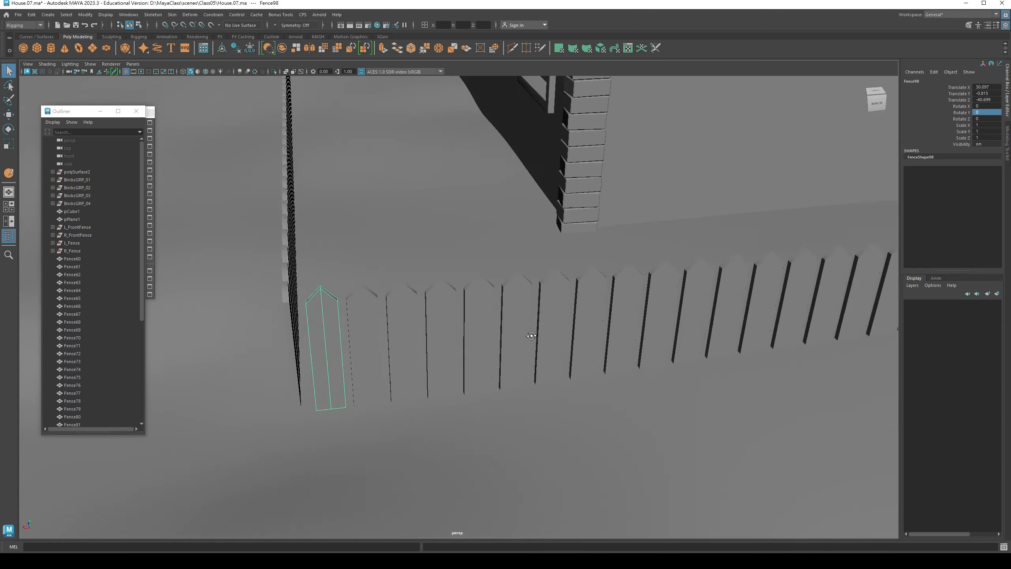
{"action": "right_click_drag", "start_coordinate": [533, 337], "coordinate": [485, 327], "text": "alt"}
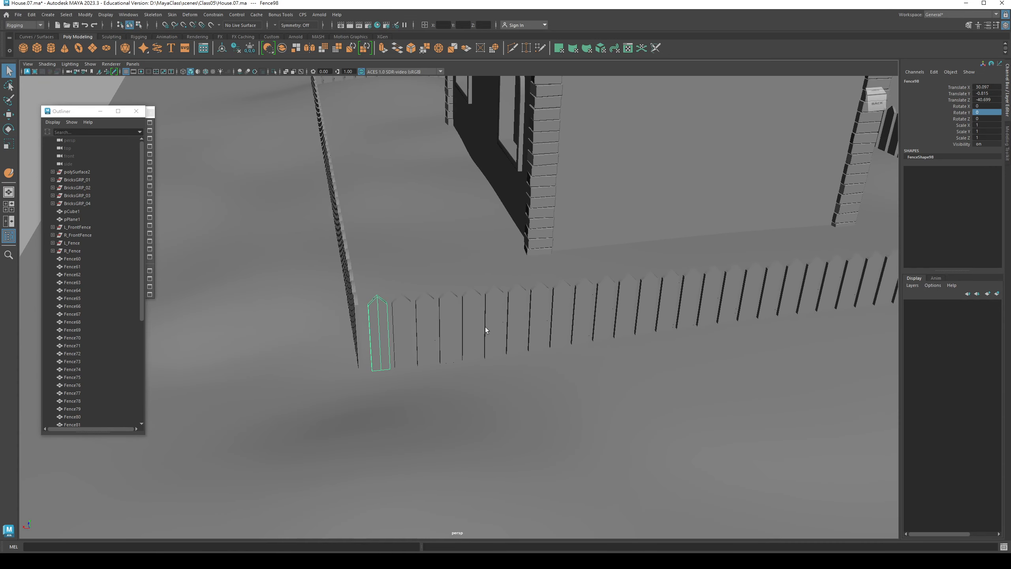
{"action": "left_click", "coordinate": [75, 259]}
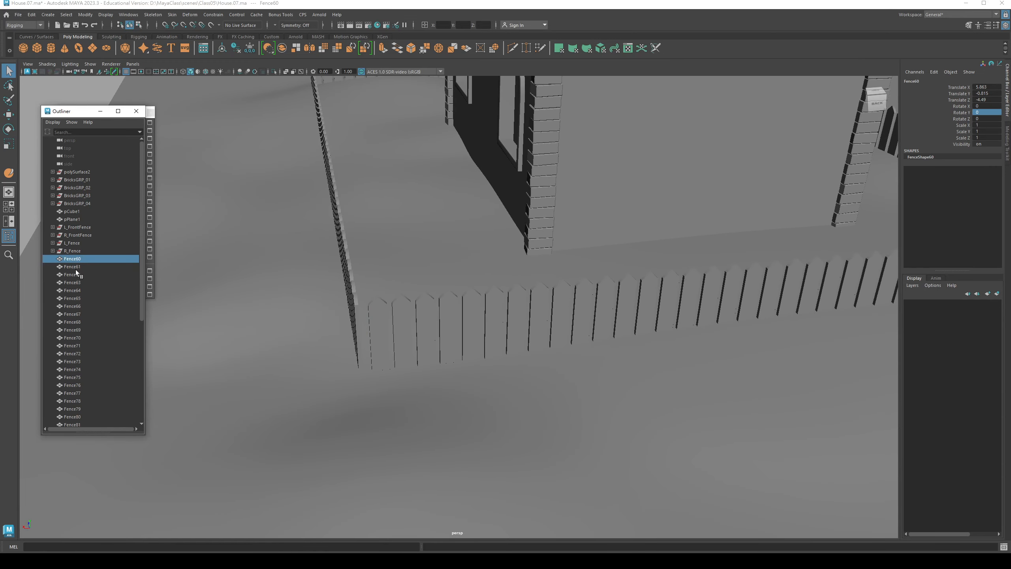
{"action": "scroll", "coordinate": [88, 350], "scroll_direction": "down", "scroll_amount": 7}
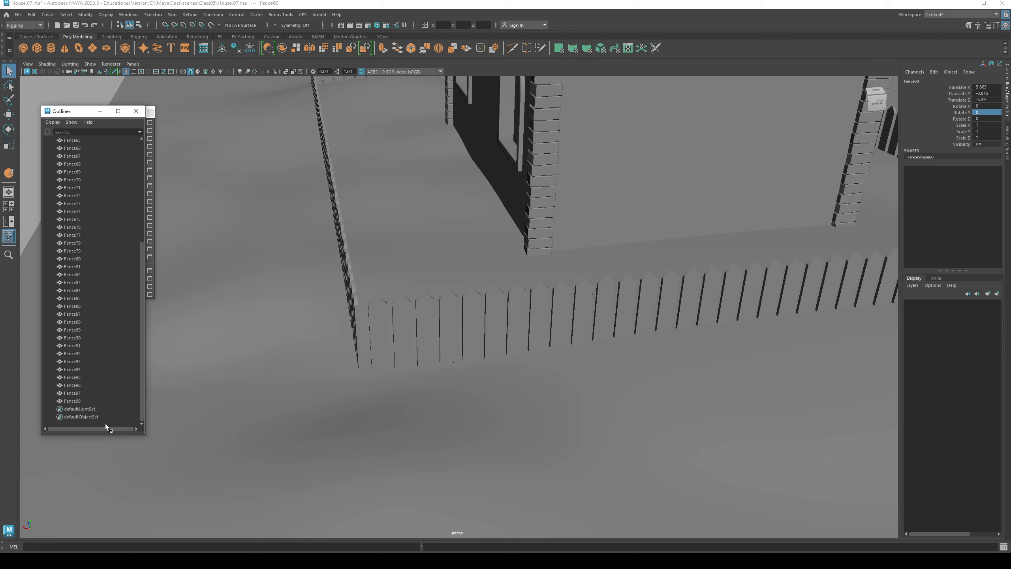
{"action": "left_click", "coordinate": [77, 401], "text": "shift"}
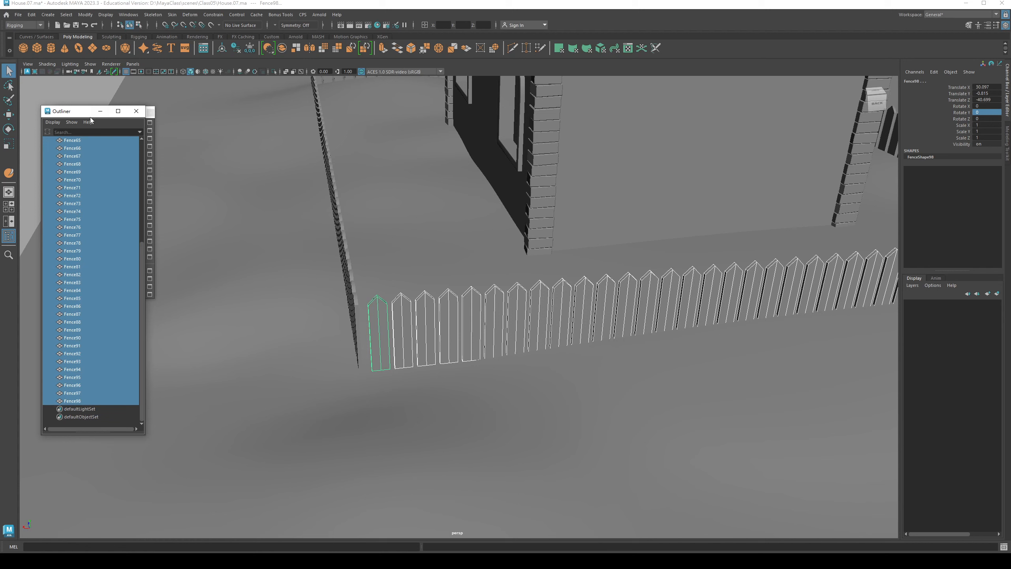
{"action": "key", "text": "ctrl+g"}
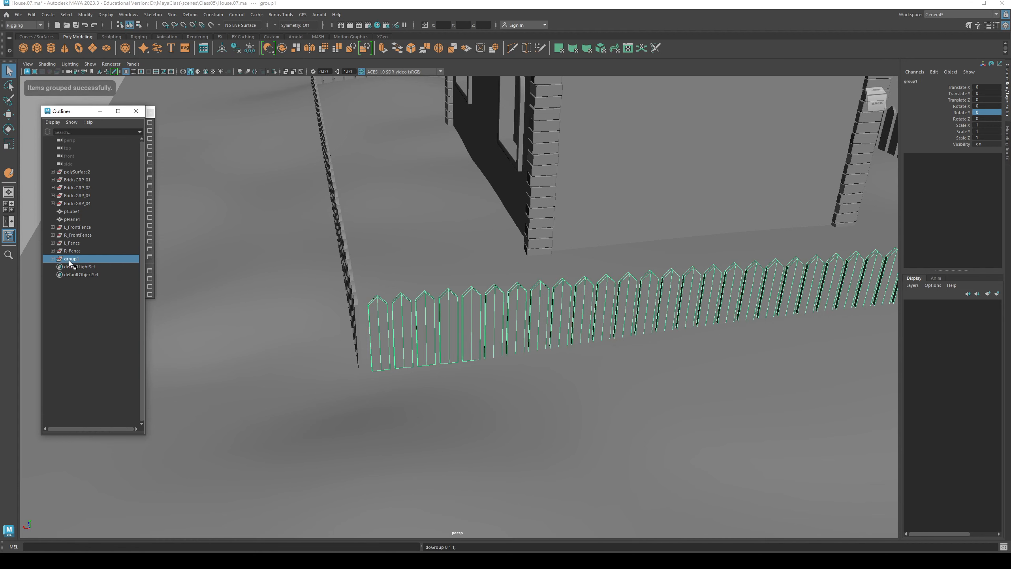
{"action": "double_click", "coordinate": [75, 259]}
{"action": "type", "text": "BackFence"}
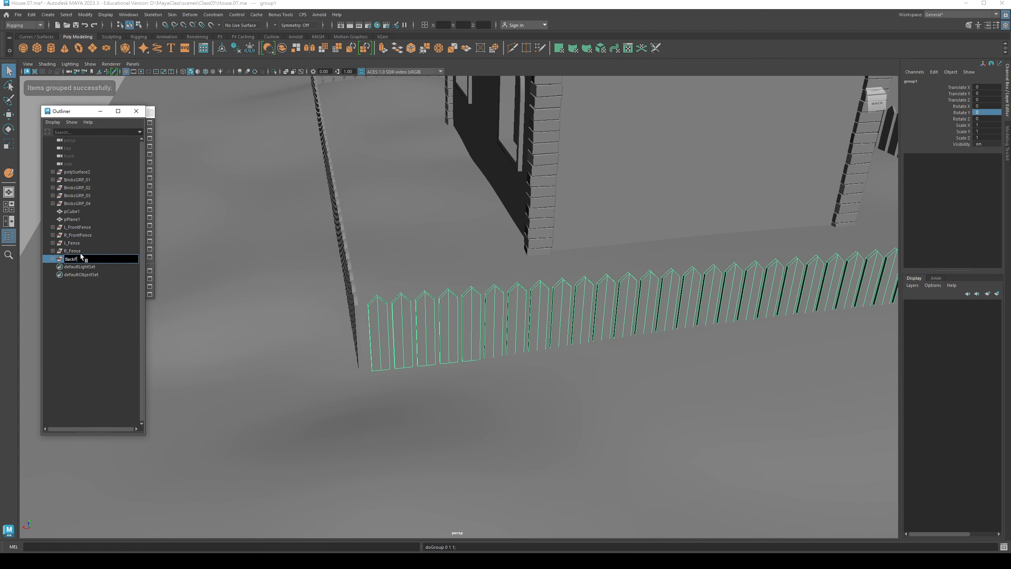
{"action": "key", "text": "Return"}
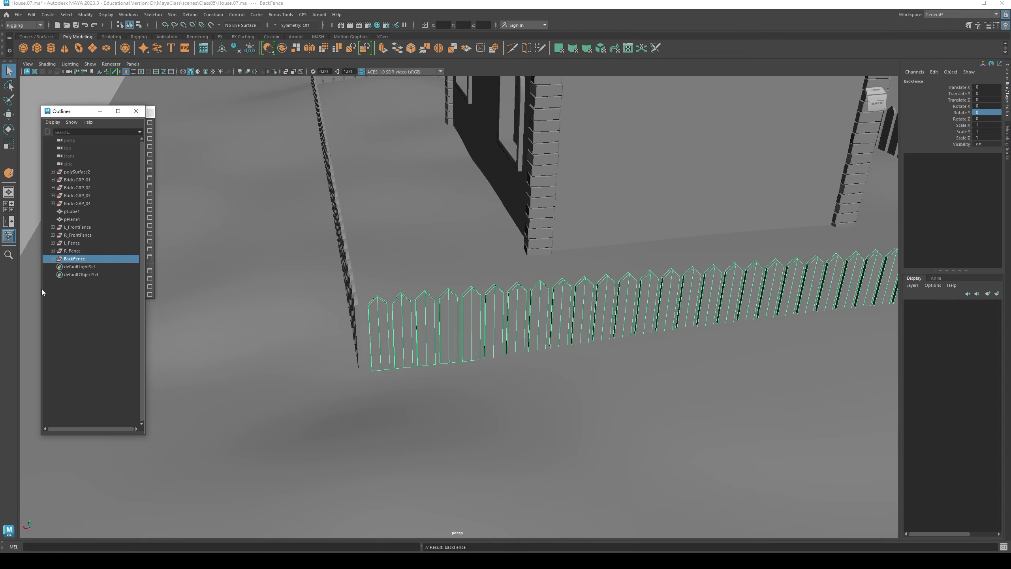
{"action": "left_click_drag", "start_coordinate": [324, 260], "coordinate": [220, 261], "text": "alt"}
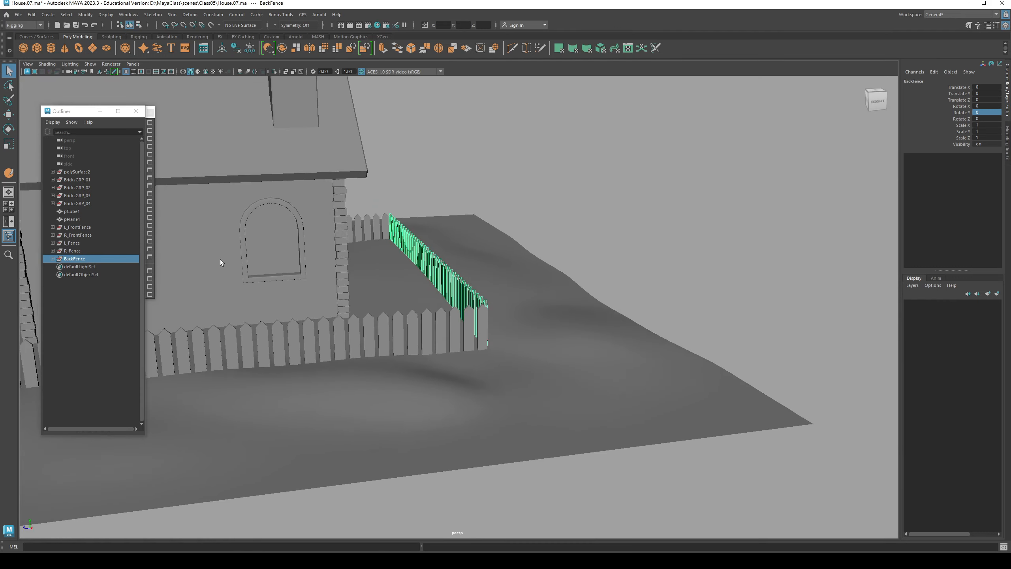
{"action": "middle_click_drag", "start_coordinate": [221, 261], "coordinate": [456, 291], "text": "alt"}
{"action": "scroll", "coordinate": [456, 290], "scroll_direction": "down", "scroll_amount": 3}
{"action": "left_click_drag", "start_coordinate": [564, 327], "coordinate": [301, 298], "text": "alt"}
{"action": "middle_click_drag", "start_coordinate": [301, 298], "coordinate": [408, 285], "text": "alt"}
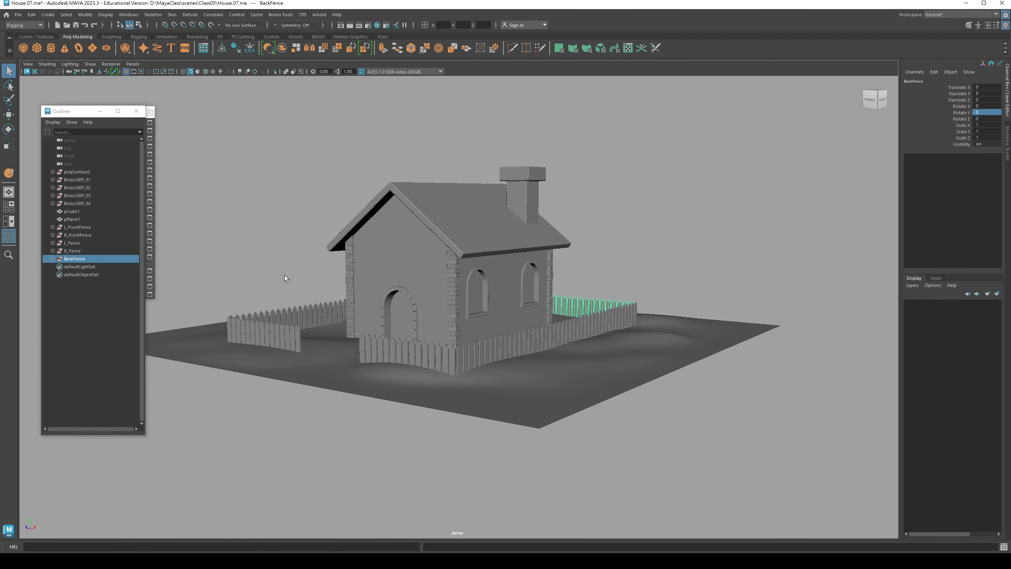
Clear the selection, move the Outliner off the floating Sculpting Tools menu and close that menu
{"action": "left_click", "coordinate": [284, 275]}
{"action": "left_click_drag", "start_coordinate": [358, 296], "coordinate": [458, 323], "text": "alt"}
{"action": "middle_click_drag", "start_coordinate": [410, 358], "coordinate": [392, 300], "text": "alt"}
{"action": "scroll", "coordinate": [392, 301], "scroll_direction": "up", "scroll_amount": 4}
{"action": "left_click_drag", "start_coordinate": [392, 300], "coordinate": [445, 302], "text": "alt"}
{"action": "scroll", "coordinate": [446, 302], "scroll_direction": "up", "scroll_amount": 2}
{"action": "scroll", "coordinate": [445, 301], "scroll_direction": "up", "scroll_amount": 1}
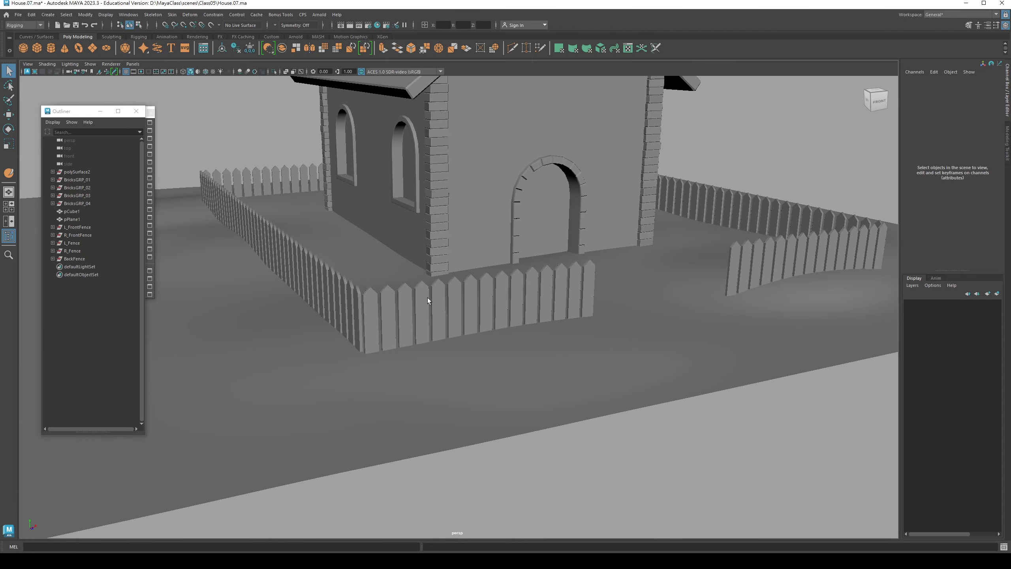
{"action": "left_click_drag", "start_coordinate": [81, 112], "coordinate": [70, 164]}
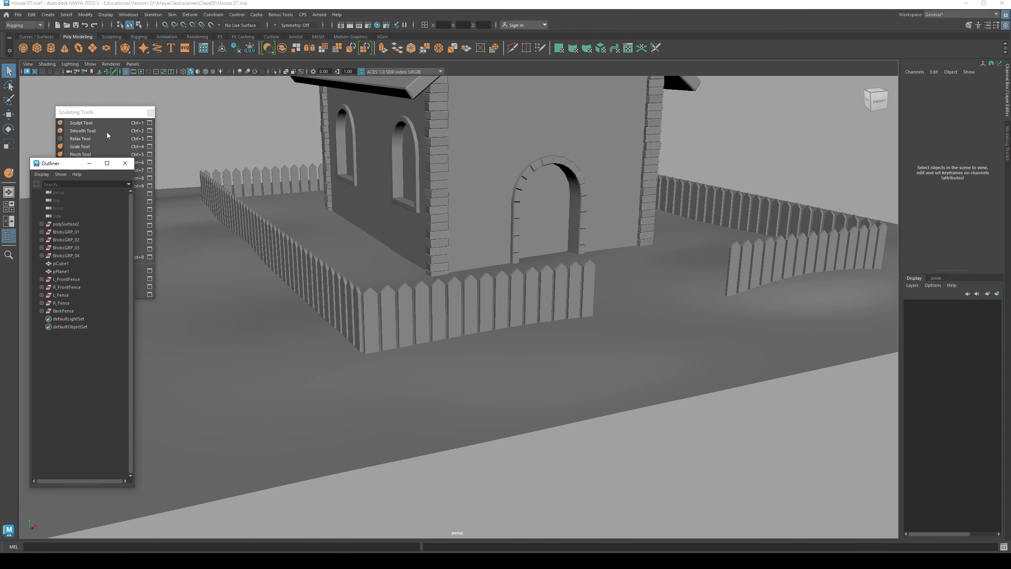
{"action": "left_click", "coordinate": [135, 115]}
{"action": "left_click", "coordinate": [151, 113]}
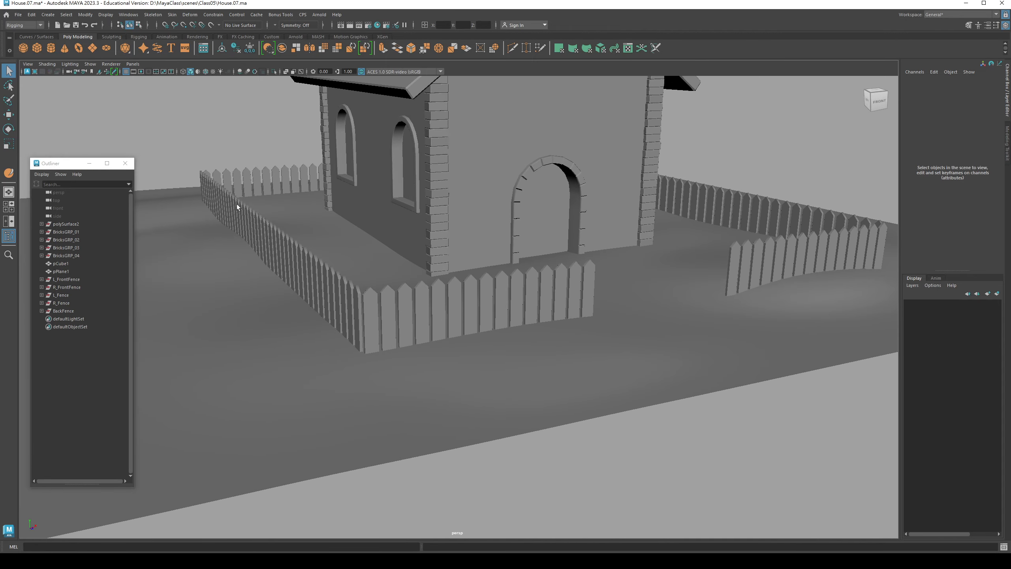
Create a polygon cube and move it in front of the house, near the inner end of the front fence
{"action": "left_click", "coordinate": [37, 49]}
{"action": "key", "text": "w"}
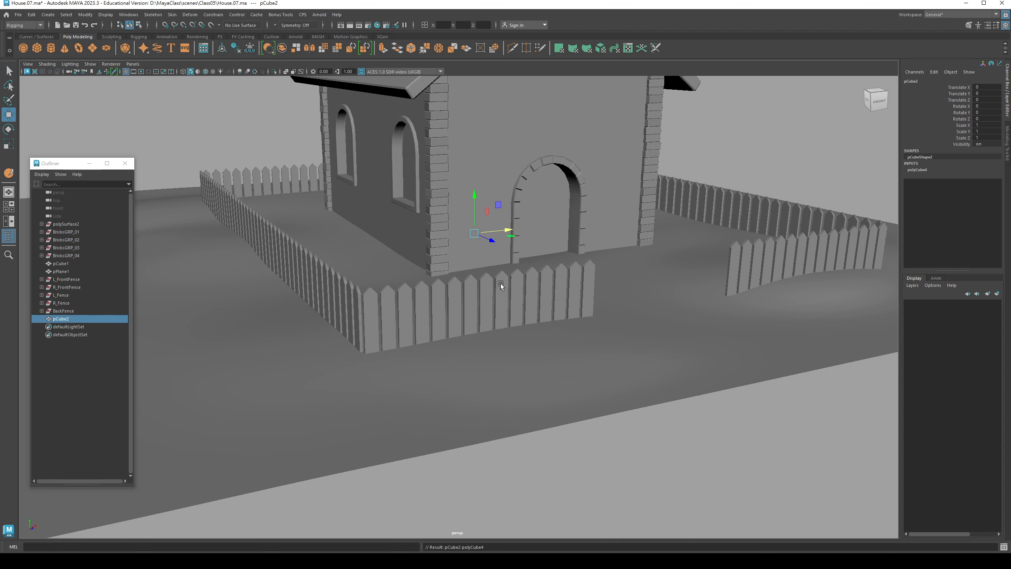
{"action": "left_click_drag", "start_coordinate": [500, 277], "coordinate": [533, 343], "text": "alt"}
{"action": "left_click_drag", "start_coordinate": [563, 415], "coordinate": [636, 508]}
{"action": "middle_click_drag", "start_coordinate": [585, 458], "coordinate": [535, 439]}
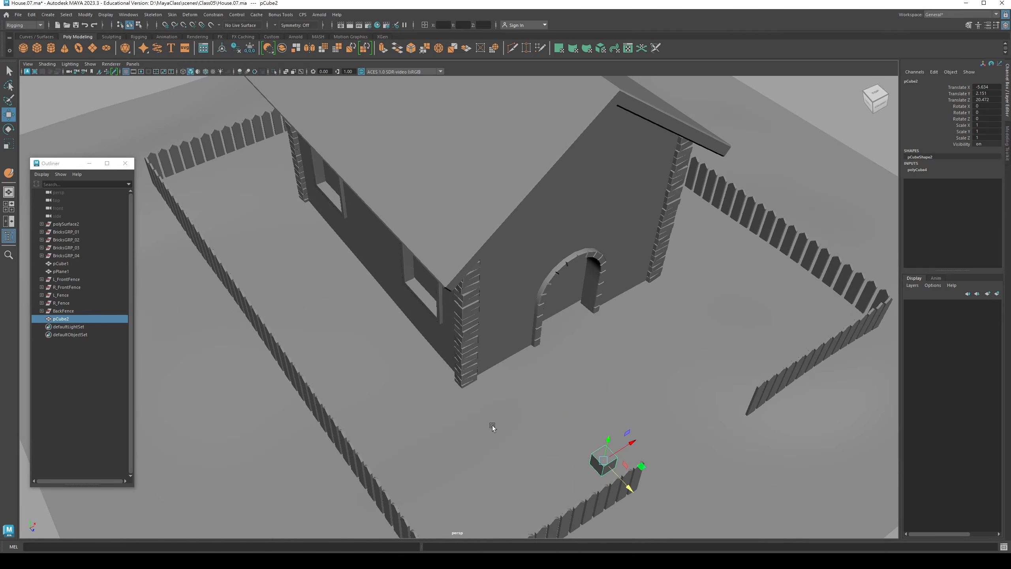
{"action": "left_click_drag", "start_coordinate": [493, 428], "coordinate": [494, 428]}
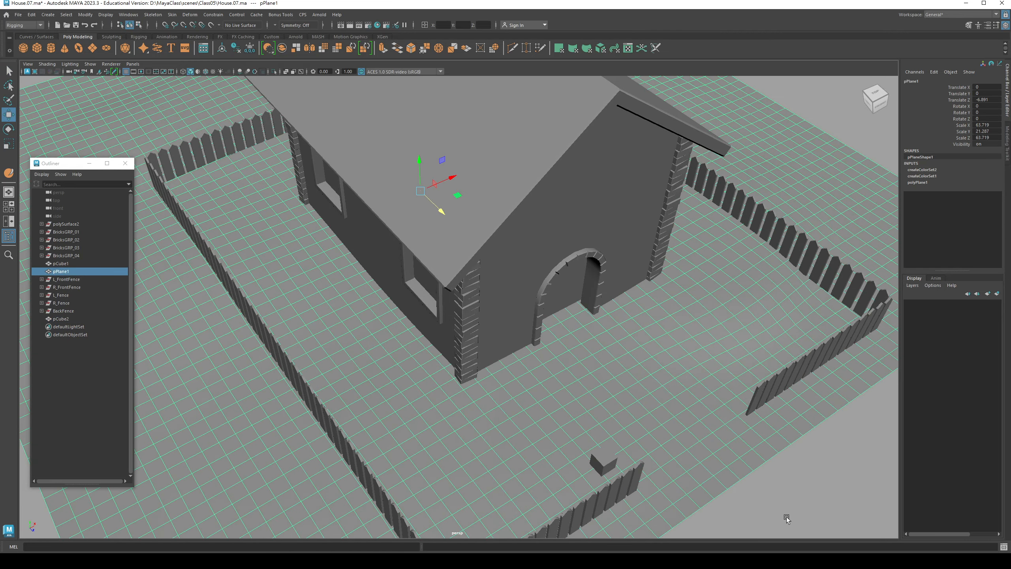
{"action": "left_click", "coordinate": [797, 509]}
{"action": "key", "text": "ctrl+z"}
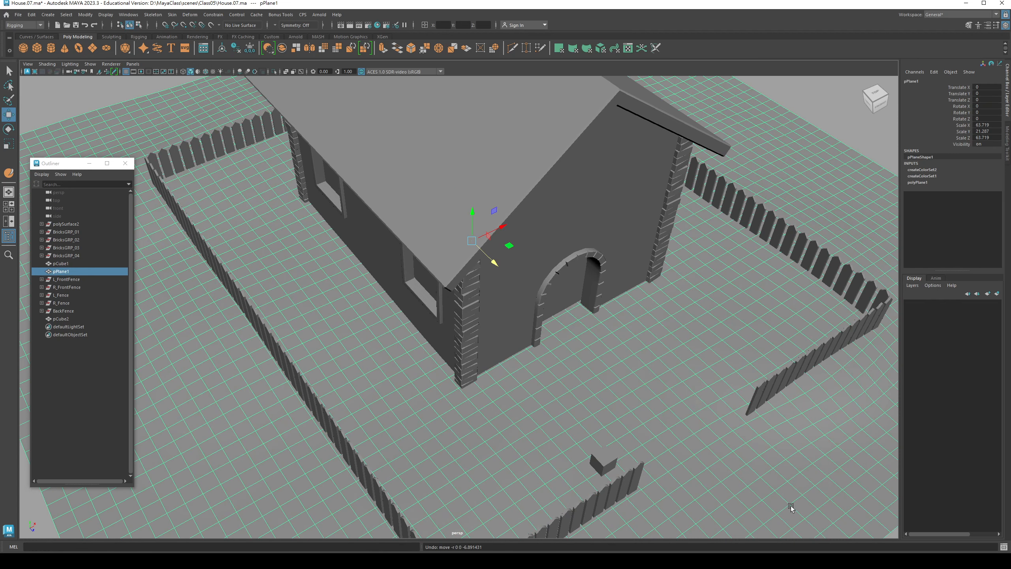
Save the scene as the incremented version House.08
{"action": "left_click", "coordinate": [791, 506]}
{"action": "key", "text": "ctrl+alt+s"}
Scale the cube into a long, thin horizontal fence rail, about 6.172 in X, 0.347 in Y and 0.066 in Z
{"action": "left_click_drag", "start_coordinate": [373, 257], "coordinate": [399, 301], "text": "alt"}
{"action": "key", "text": "q"}
{"action": "scroll", "coordinate": [445, 310], "scroll_direction": "up", "scroll_amount": 3}
{"action": "left_click", "coordinate": [279, 360]}
{"action": "key", "text": "f"}
{"action": "key", "text": "w"}
{"action": "middle_click_drag", "start_coordinate": [400, 300], "coordinate": [289, 346]}
{"action": "key", "text": "r"}
{"action": "scroll", "coordinate": [294, 344], "scroll_direction": "up", "scroll_amount": 3}
{"action": "left_click_drag", "start_coordinate": [294, 345], "coordinate": [621, 442]}
Move the rail against the house-facing side of the front pickets and raise it to just below their pointed tops
{"action": "left_click_drag", "start_coordinate": [445, 357], "coordinate": [497, 269], "text": "alt"}
{"action": "key", "text": "w"}
{"action": "key", "text": "f"}
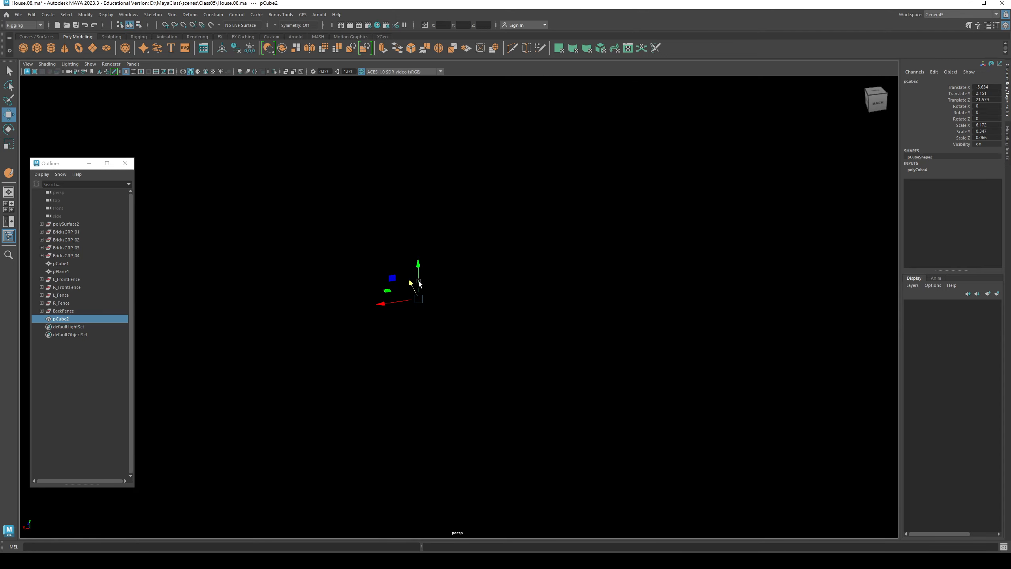
{"action": "left_click_drag", "start_coordinate": [383, 298], "coordinate": [447, 294]}
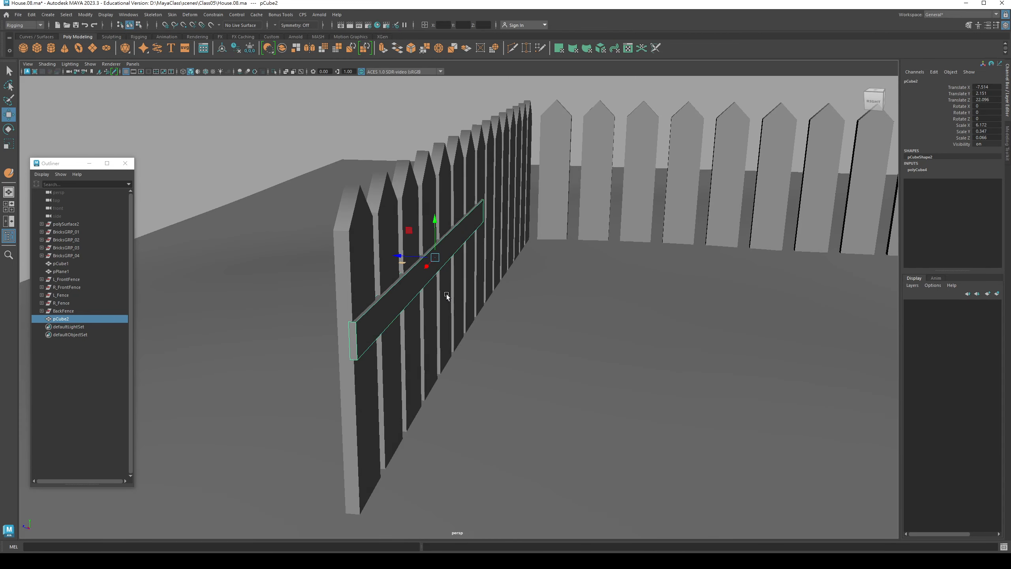
{"action": "left_click_drag", "start_coordinate": [435, 223], "coordinate": [435, 176]}
{"action": "left_click_drag", "start_coordinate": [423, 211], "coordinate": [384, 310], "text": "alt"}
Move the rail's end vertices to stretch it along the front fence section to the corner, and return to object selection
{"action": "right_click_drag", "start_coordinate": [384, 310], "coordinate": [354, 312]}
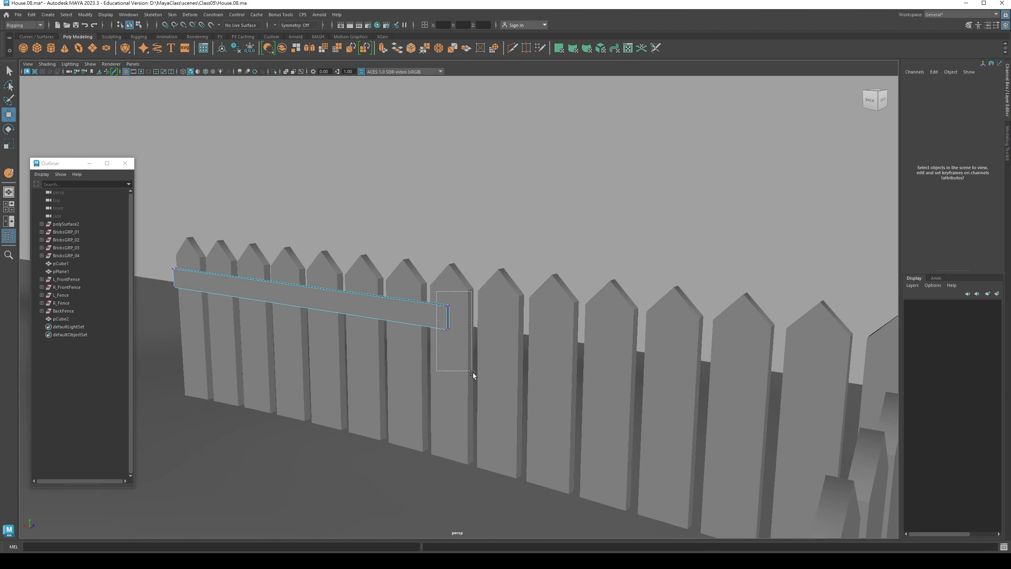
{"action": "left_click_drag", "start_coordinate": [472, 374], "coordinate": [474, 367]}
{"action": "left_click_drag", "start_coordinate": [441, 321], "coordinate": [569, 395]}
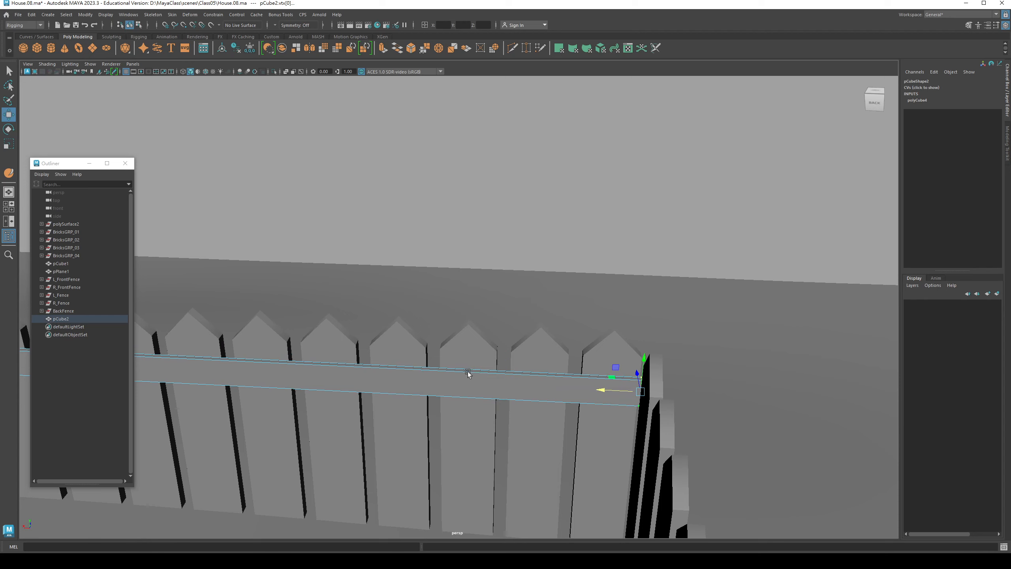
{"action": "left_click_drag", "start_coordinate": [467, 373], "coordinate": [396, 359], "text": "alt"}
{"action": "key", "text": "q"}
{"action": "key", "text": "F8"}
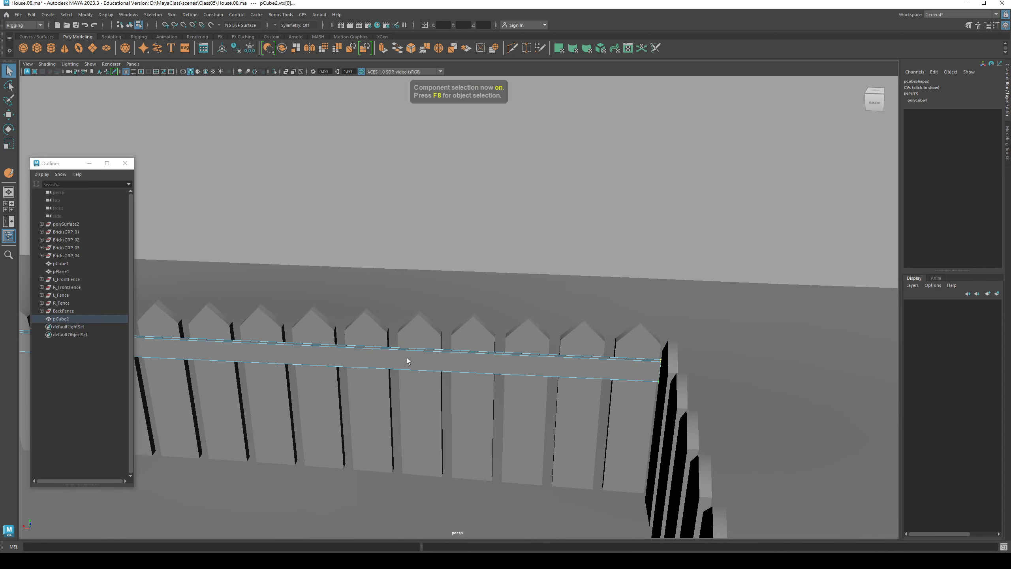
{"action": "left_click", "coordinate": [94, 348]}
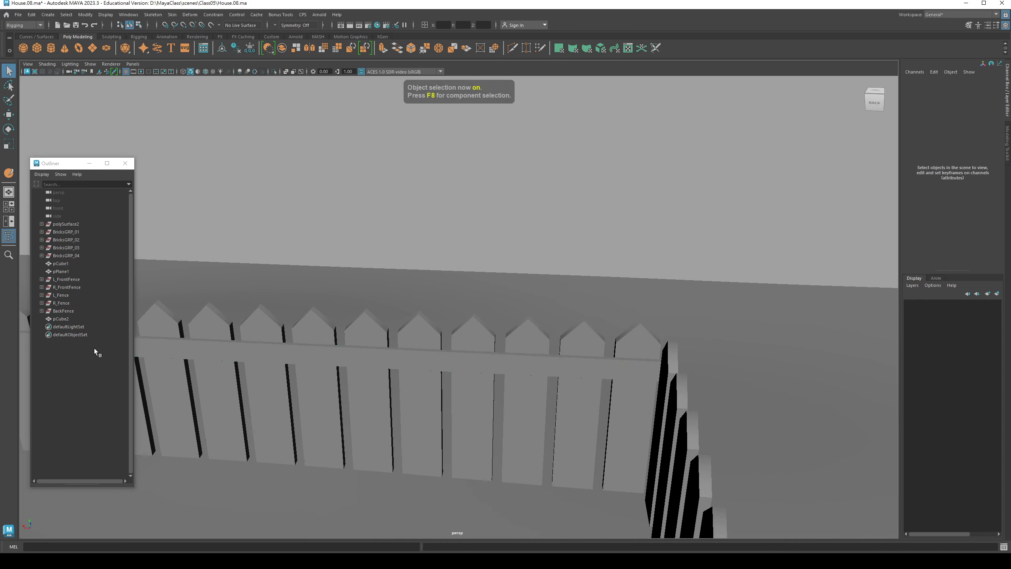
Select the front rail and turn on wireframe on shaded display
{"action": "left_click", "coordinate": [196, 345]}
{"action": "left_click_drag", "start_coordinate": [196, 346], "coordinate": [335, 314], "text": "alt"}
{"action": "right_click_drag", "start_coordinate": [335, 314], "coordinate": [224, 113], "text": "alt"}
{"action": "left_click_drag", "start_coordinate": [314, 147], "coordinate": [206, 97], "text": "alt"}
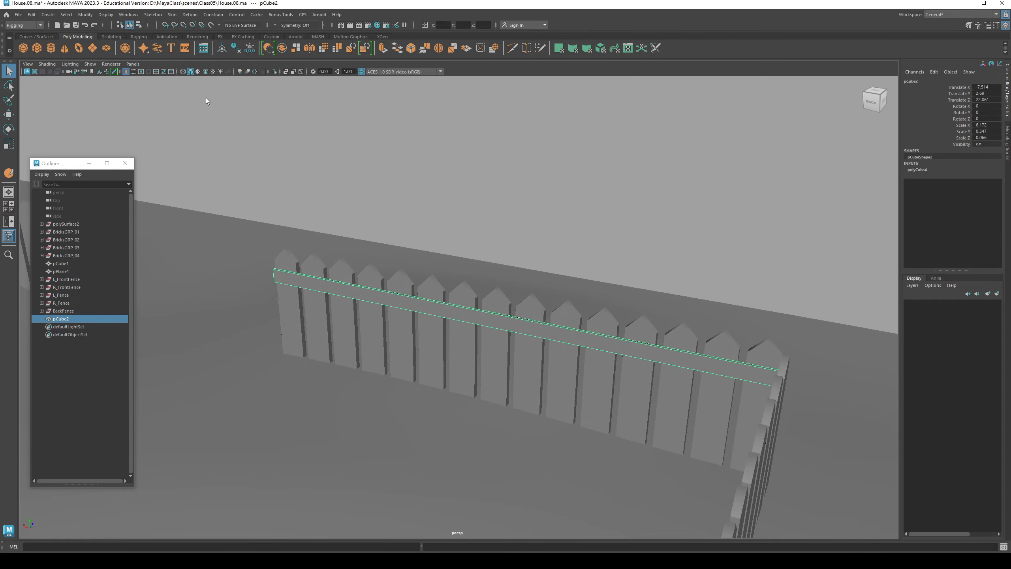
{"action": "left_click", "coordinate": [205, 73]}
{"action": "mouse_move", "coordinate": [249, 142]}
{"action": "left_mouse_down", "text": "alt"}
{"action": "mouse_move", "coordinate": [395, 285]}
{"action": "mouse_move", "coordinate": [511, 272]}
{"action": "mouse_move", "coordinate": [529, 303]}
{"action": "left_mouse_up", "text": "alt"}
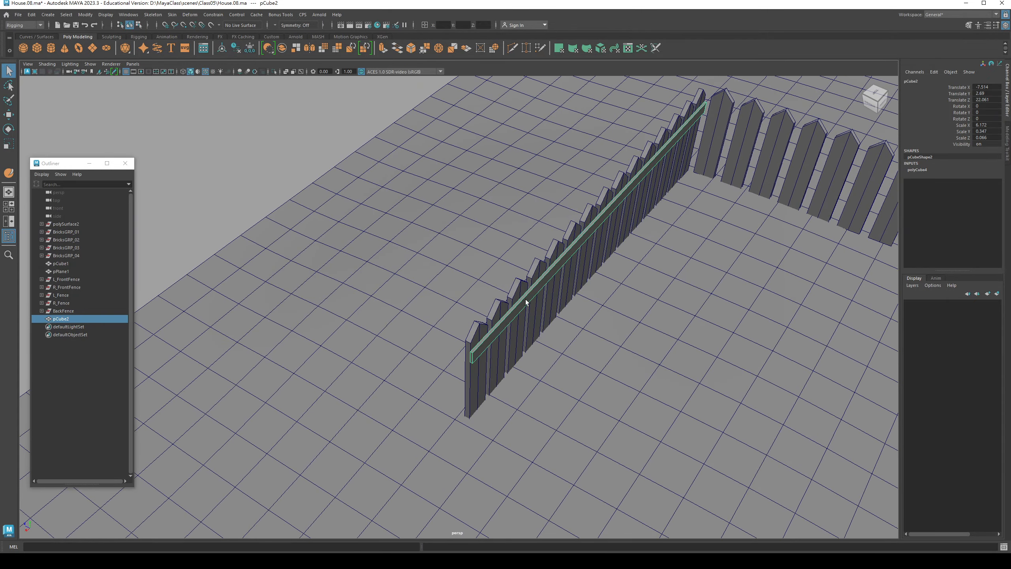
Duplicate the front rail and move the copy along X onto the other front fence section
{"action": "key", "text": "ctrl+d"}
{"action": "key", "text": "w"}
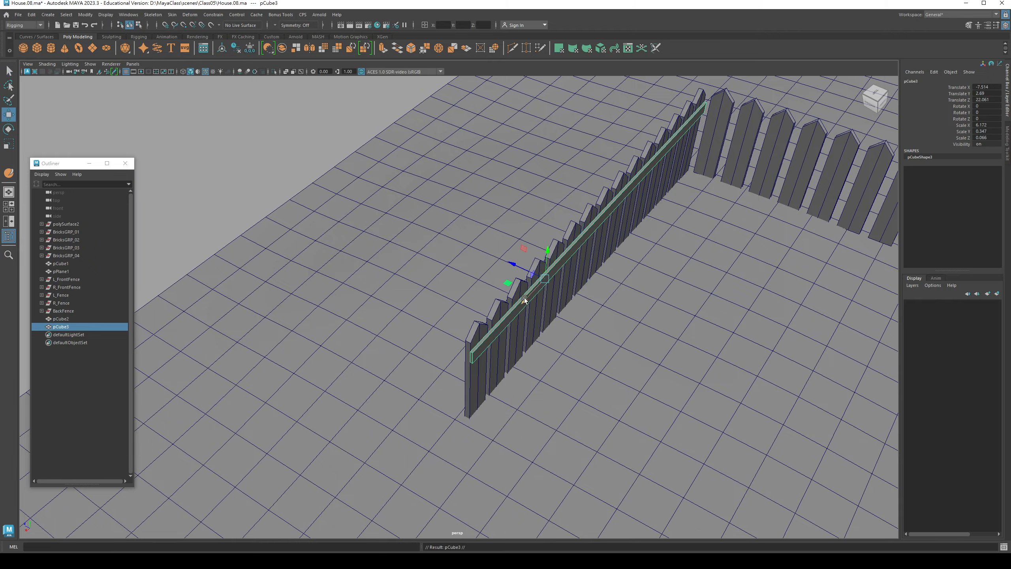
{"action": "left_click_drag", "start_coordinate": [525, 300], "coordinate": [414, 377]}
Duplicate the second front rail and set the copy's Rotate Y to -90
{"action": "key", "text": "ctrl+d"}
{"action": "left_click_drag", "start_coordinate": [474, 280], "coordinate": [501, 288], "text": "alt"}
{"action": "key", "text": "e"}
{"action": "left_click_drag", "start_coordinate": [580, 241], "coordinate": [545, 240]}
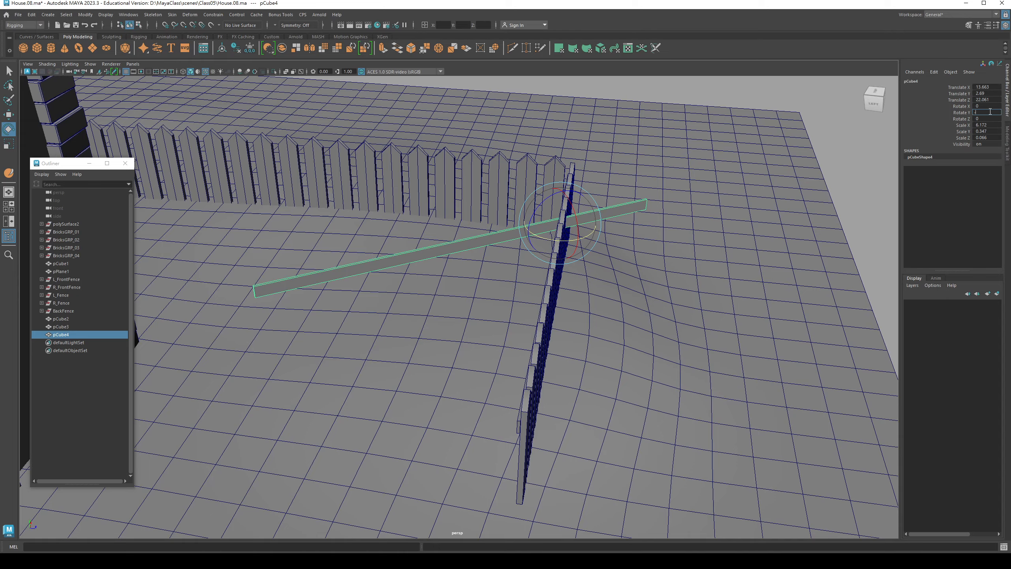
{"action": "type", "text": "-90"}
{"action": "key", "text": "Return"}
Move the rotated rail against the inner face of the adjoining side fence, to about X 16.701 and Z 18.962
{"action": "left_click_drag", "start_coordinate": [701, 231], "coordinate": [537, 279], "text": "alt"}
{"action": "key", "text": "w"}
{"action": "key", "text": "q"}
Move the side rail's end vertices to stretch it along the full side fence to the back corner, and return to object selection
{"action": "right_click_drag", "start_coordinate": [476, 258], "coordinate": [440, 255]}
{"action": "left_click", "coordinate": [474, 282]}
{"action": "key", "text": "w"}
{"action": "left_click_drag", "start_coordinate": [474, 282], "coordinate": [236, 227], "text": "alt"}
{"action": "left_click_drag", "start_coordinate": [236, 227], "coordinate": [508, 319], "text": "alt"}
{"action": "middle_click_drag", "start_coordinate": [303, 319], "coordinate": [501, 293], "text": "alt"}
{"action": "left_click_drag", "start_coordinate": [502, 293], "coordinate": [727, 292], "text": "alt"}
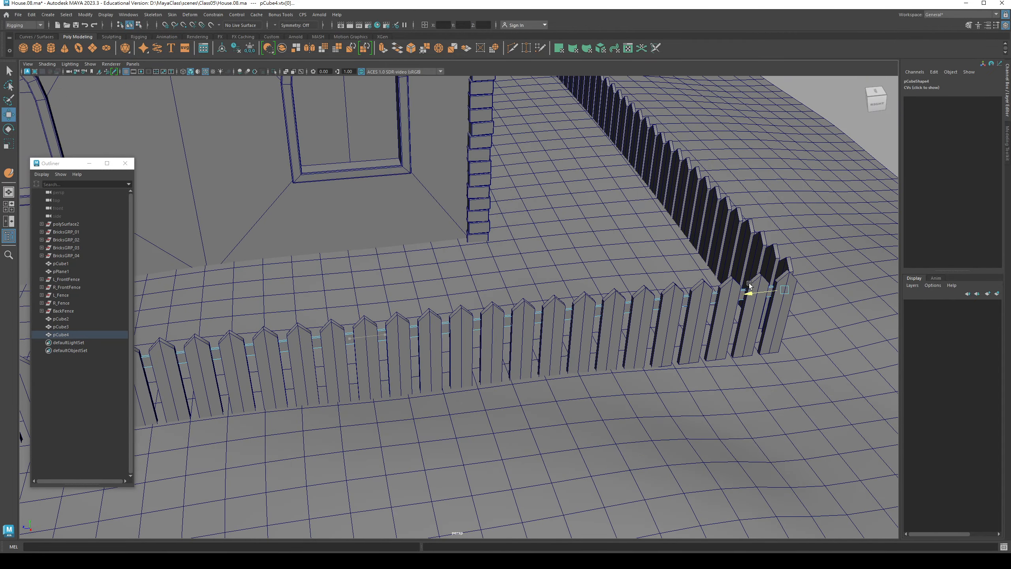
{"action": "left_click_drag", "start_coordinate": [654, 283], "coordinate": [341, 415], "text": "alt"}
{"action": "key", "text": "q"}
{"action": "key", "text": "F8"}
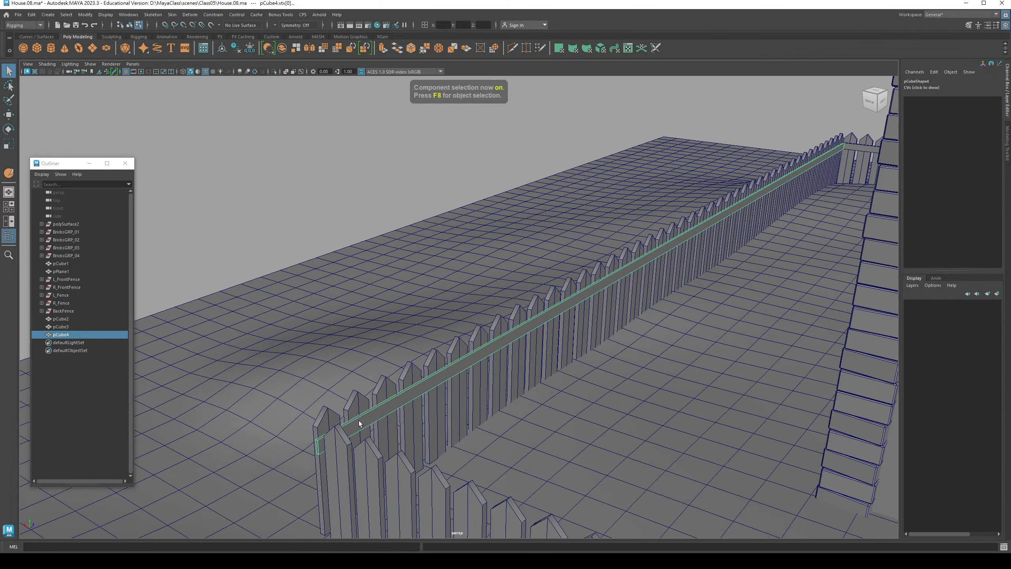
{"action": "left_click", "coordinate": [241, 171]}
Duplicate the long side rail and move the copy to the opposite side fence, at about X -16.704
{"action": "left_click_drag", "start_coordinate": [370, 306], "coordinate": [384, 315], "text": "alt"}
{"action": "left_click_drag", "start_coordinate": [372, 299], "coordinate": [424, 317], "text": "alt"}
{"action": "left_click", "coordinate": [421, 317]}
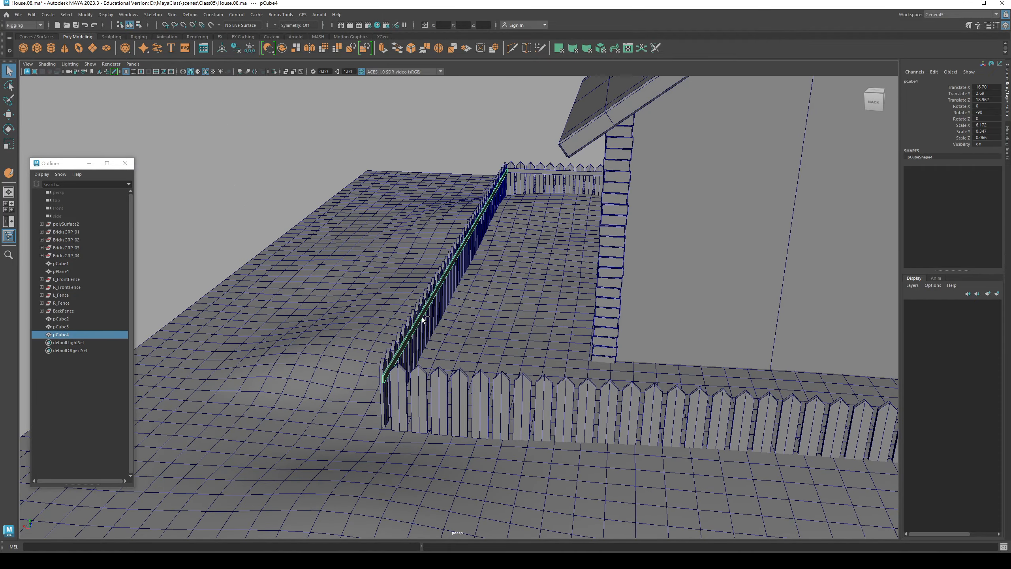
{"action": "key", "text": "ctrl+d"}
{"action": "key", "text": "w"}
{"action": "left_click_drag", "start_coordinate": [463, 221], "coordinate": [356, 270], "text": "alt"}
{"action": "key", "text": "q"}
{"action": "left_click_drag", "start_coordinate": [479, 236], "coordinate": [429, 214], "text": "alt"}
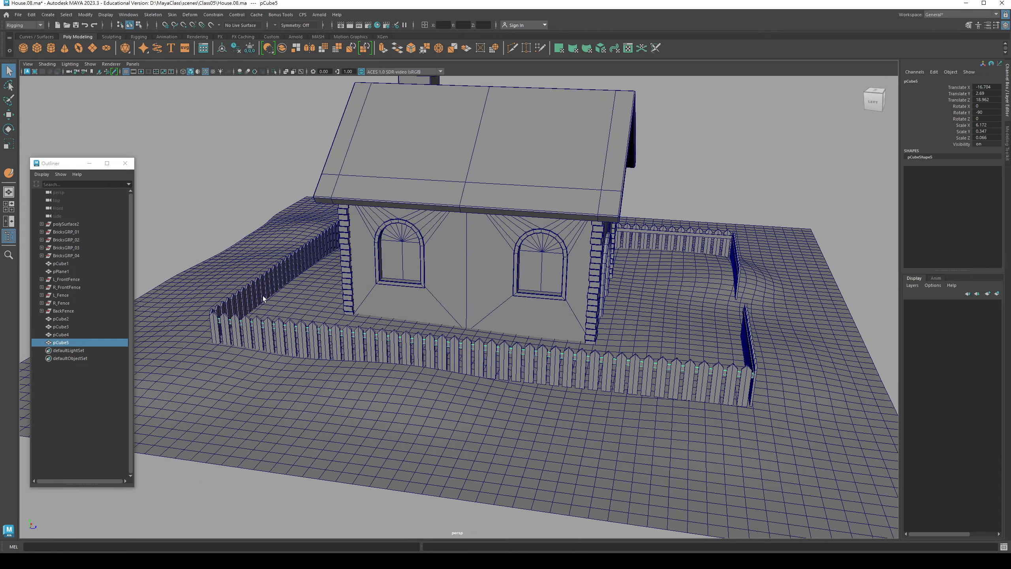
Duplicate the original front rail and move the copy along Z to the back fence
{"action": "left_click_drag", "start_coordinate": [530, 254], "coordinate": [511, 259], "text": "alt"}
{"action": "scroll", "coordinate": [512, 259], "scroll_direction": "up", "scroll_amount": 3}
{"action": "left_click_drag", "start_coordinate": [458, 275], "coordinate": [533, 283], "text": "alt"}
{"action": "left_click", "coordinate": [553, 301]}
{"action": "key", "text": "ctrl+d"}
{"action": "key", "text": "w"}
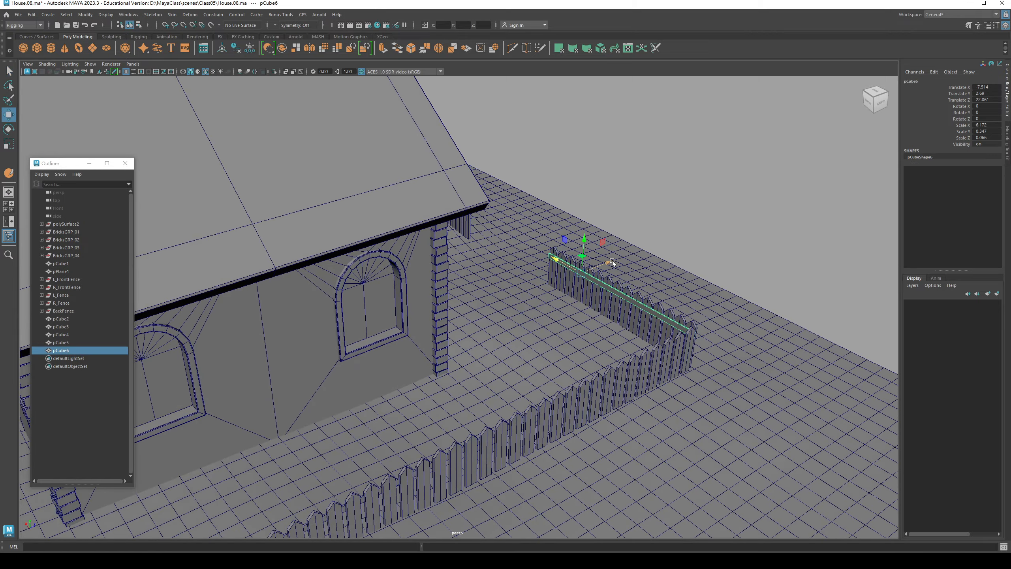
{"action": "left_click_drag", "start_coordinate": [612, 262], "coordinate": [332, 423]}
Align the back rail with the pickets and the back corner, at about X -7.404 and Z -18.387
{"action": "key", "text": "f"}
{"action": "middle_click_drag", "start_coordinate": [332, 423], "coordinate": [420, 366], "text": "alt"}
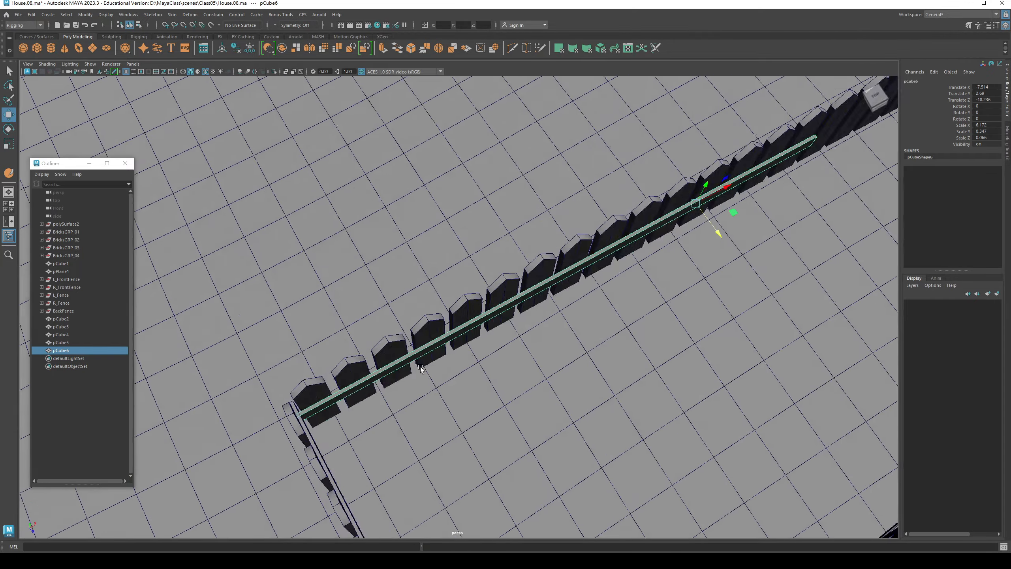
{"action": "left_click_drag", "start_coordinate": [420, 366], "coordinate": [425, 384], "text": "alt"}
{"action": "left_click_drag", "start_coordinate": [724, 246], "coordinate": [659, 234]}
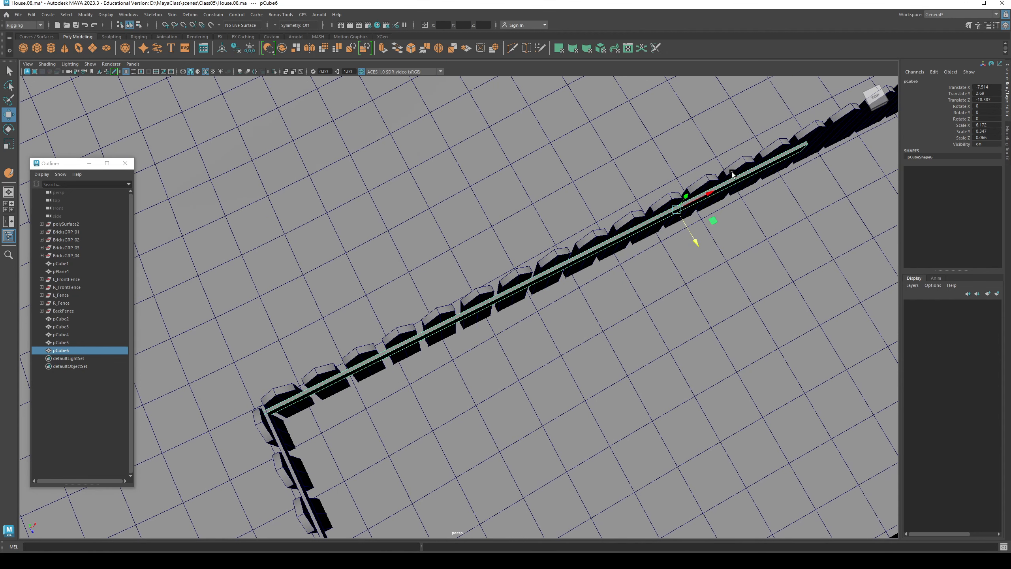
{"action": "left_click_drag", "start_coordinate": [713, 193], "coordinate": [720, 187]}
{"action": "key", "text": "q"}
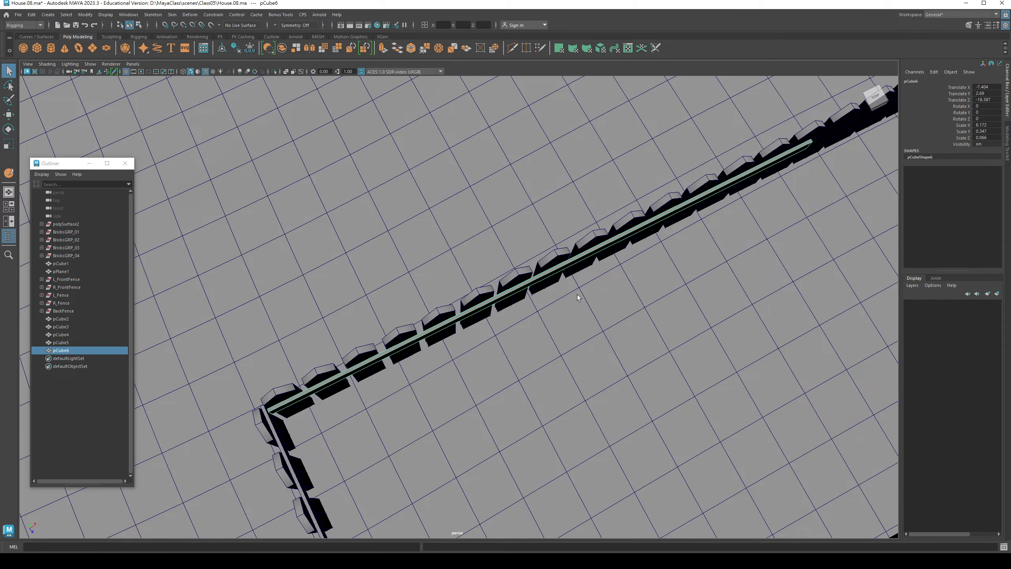
Nudge the back rail closer to the back pickets, to about Z -18.424
{"action": "left_click_drag", "start_coordinate": [577, 294], "coordinate": [469, 322], "text": "alt"}
{"action": "key", "text": "w"}
{"action": "scroll", "coordinate": [477, 315], "scroll_direction": "up", "scroll_amount": 5}
{"action": "middle_click_drag", "start_coordinate": [452, 201], "coordinate": [486, 306], "text": "alt"}
{"action": "scroll", "coordinate": [487, 307], "scroll_direction": "down", "scroll_amount": 1}
{"action": "left_click_drag", "start_coordinate": [445, 187], "coordinate": [441, 298]}
{"action": "key", "text": "q"}
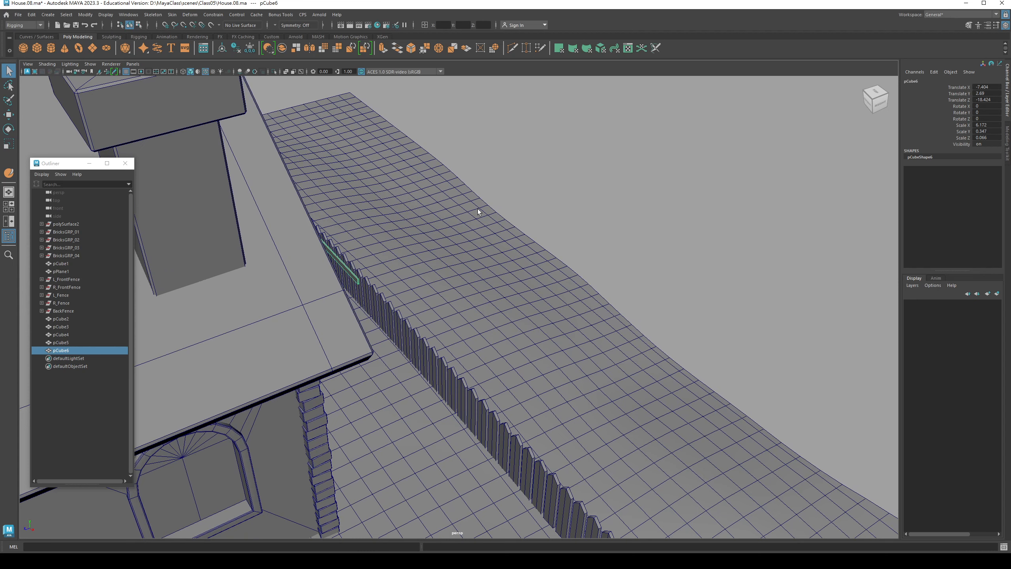
Select the back rail's free end vertices and stretch them along the back fence towards the opposite corner
{"action": "right_click_drag", "start_coordinate": [572, 162], "coordinate": [537, 165]}
{"action": "key", "text": "w"}
{"action": "left_click_drag", "start_coordinate": [341, 263], "coordinate": [574, 441]}
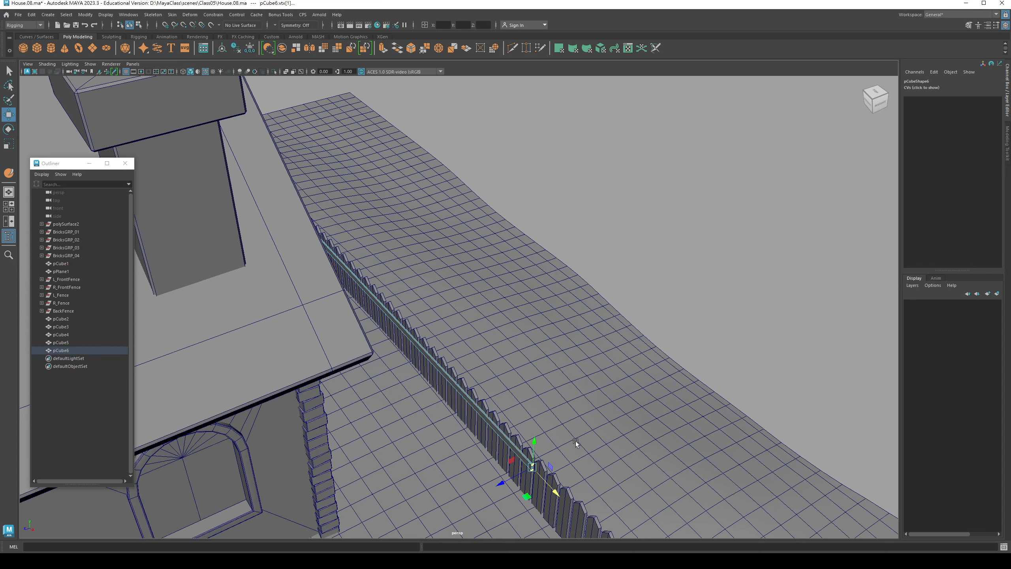
{"action": "middle_click_drag", "start_coordinate": [575, 441], "coordinate": [405, 280], "text": "alt"}
{"action": "left_click_drag", "start_coordinate": [418, 304], "coordinate": [558, 346]}
{"action": "key", "text": "f"}
{"action": "right_click_drag", "start_coordinate": [558, 346], "coordinate": [482, 278], "text": "alt"}
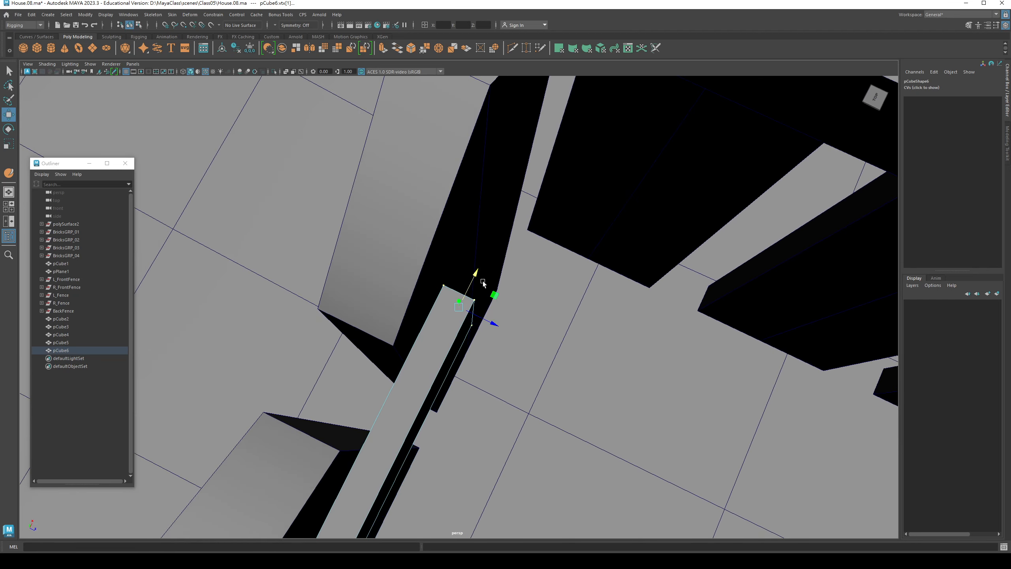
{"action": "middle_click_drag", "start_coordinate": [482, 278], "coordinate": [450, 328], "text": "alt"}
{"action": "left_click_drag", "start_coordinate": [444, 331], "coordinate": [587, 99]}
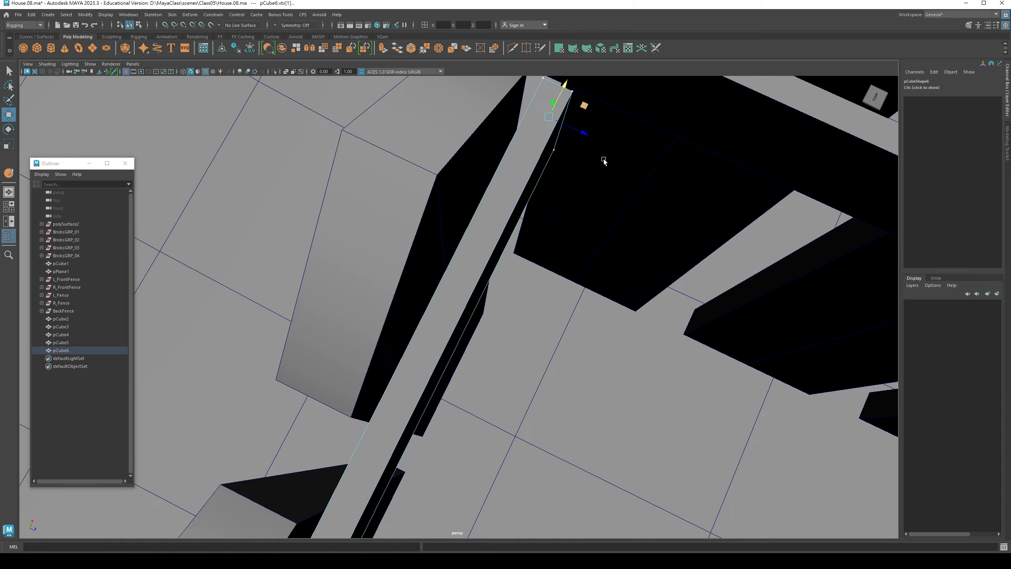
Fit the back rail's stretched end against the side fence at the corner and return to object selection
{"action": "right_click_drag", "start_coordinate": [585, 99], "coordinate": [477, 234], "text": "alt"}
{"action": "left_click_drag", "start_coordinate": [477, 233], "coordinate": [472, 367], "text": "alt"}
{"action": "left_click_drag", "start_coordinate": [350, 446], "coordinate": [326, 472]}
{"action": "key", "text": "q"}
{"action": "key", "text": "F8"}
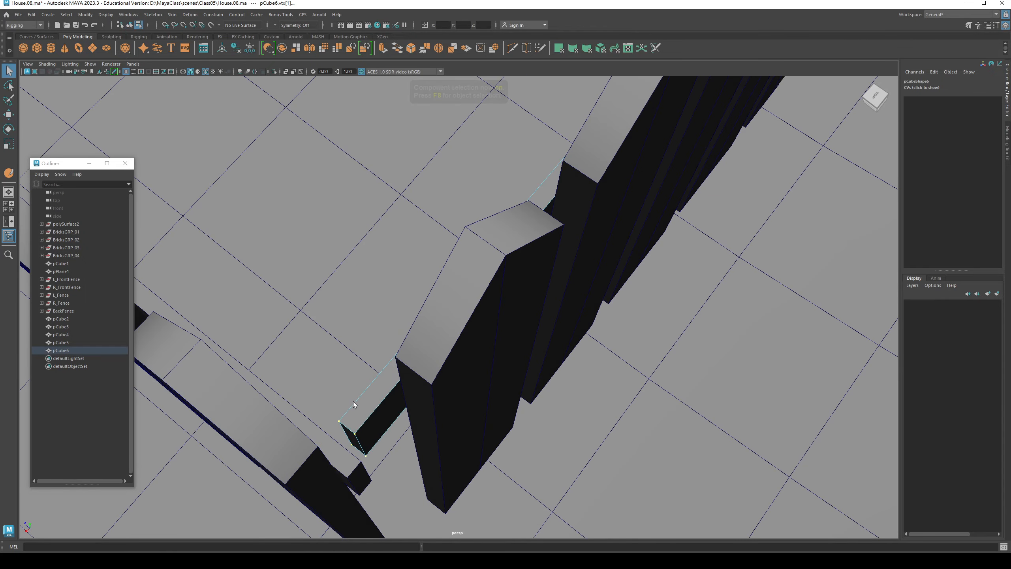
{"action": "left_click", "coordinate": [389, 333]}
{"action": "left_click_drag", "start_coordinate": [388, 333], "coordinate": [476, 354], "text": "alt"}
{"action": "middle_click_drag", "start_coordinate": [476, 354], "coordinate": [470, 382], "text": "alt"}
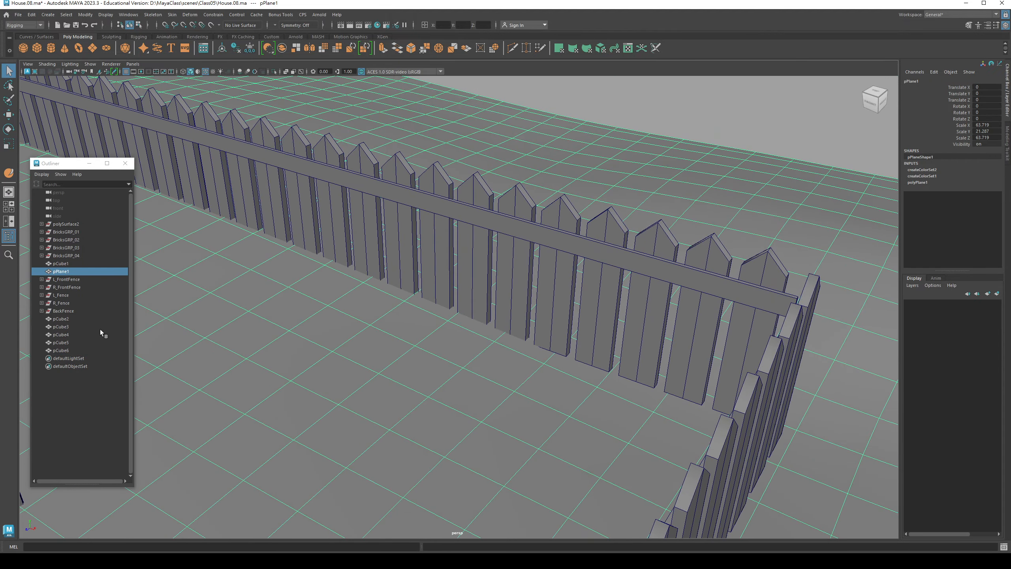
Identify the left front fence's rail and its group, and parent the rail under L_FrontFence
{"action": "left_click", "coordinate": [56, 327]}
{"action": "left_click", "coordinate": [57, 335]}
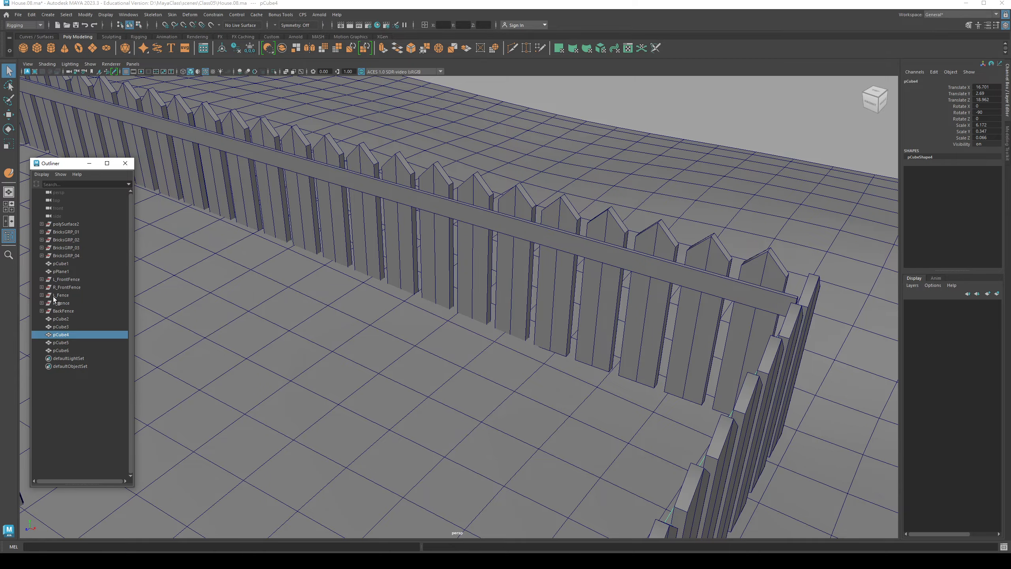
{"action": "left_click_drag", "start_coordinate": [297, 309], "coordinate": [373, 352], "text": "alt"}
{"action": "left_click", "coordinate": [343, 340]}
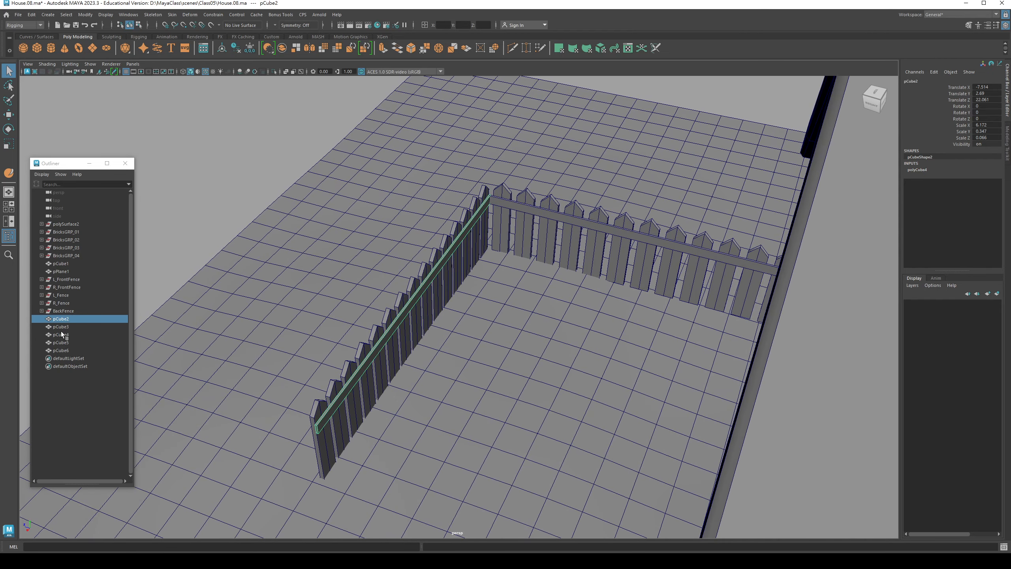
{"action": "left_click", "coordinate": [382, 355]}
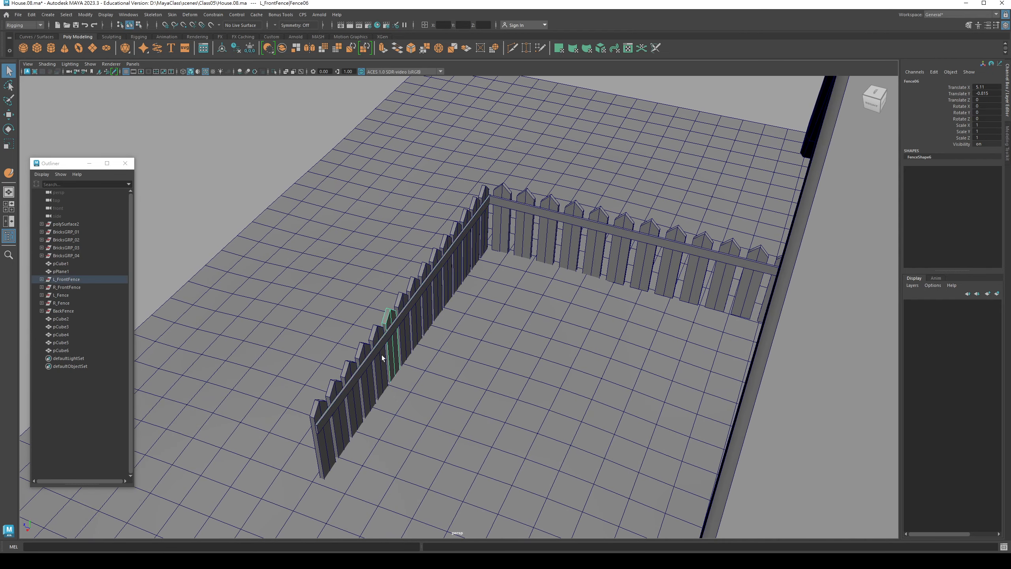
{"action": "left_click", "coordinate": [66, 279]}
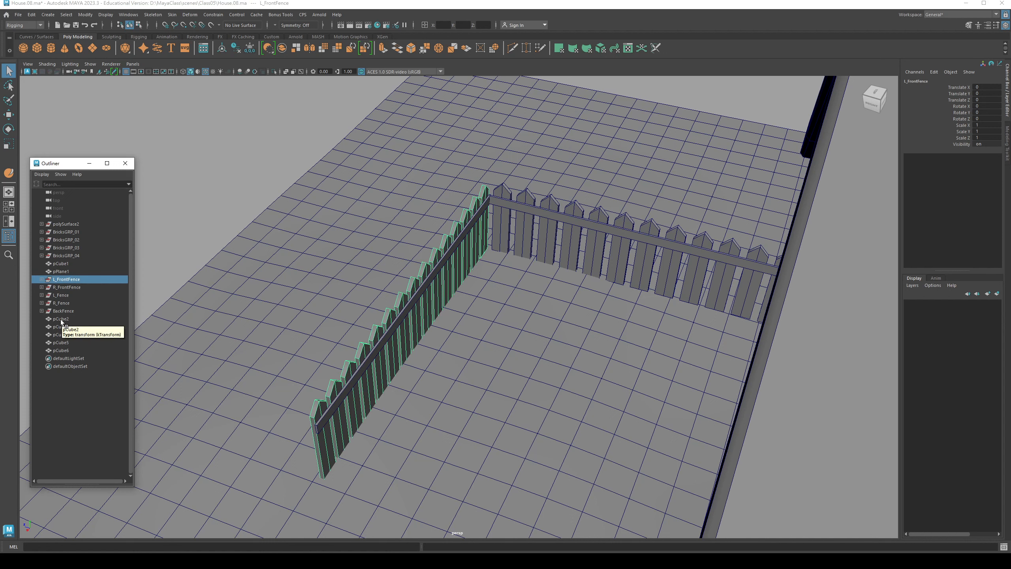
{"action": "middle_click_drag", "start_coordinate": [60, 320], "coordinate": [62, 282]}
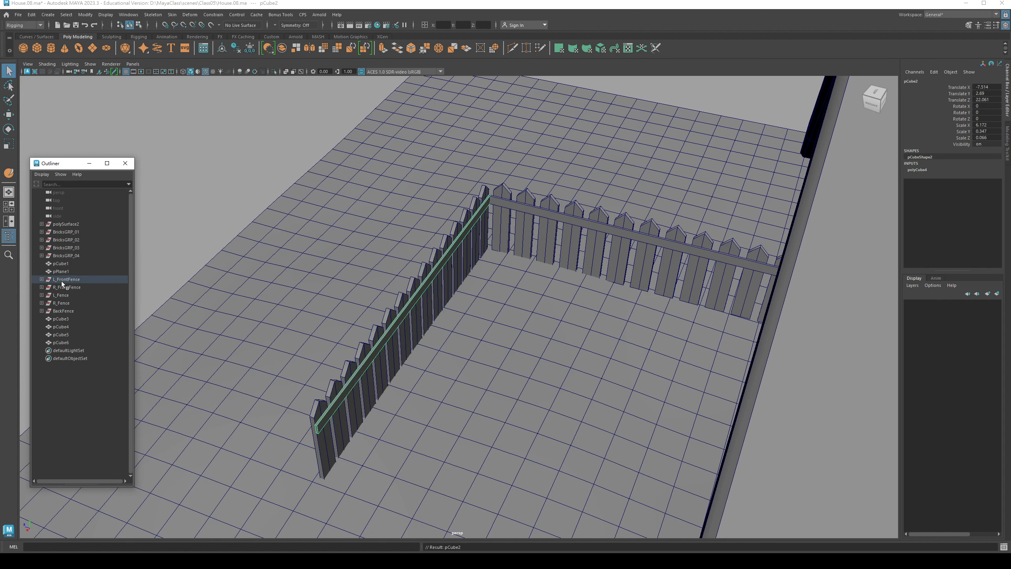
{"action": "left_click", "coordinate": [64, 280]}
{"action": "left_click_drag", "start_coordinate": [257, 331], "coordinate": [361, 294], "text": "alt"}
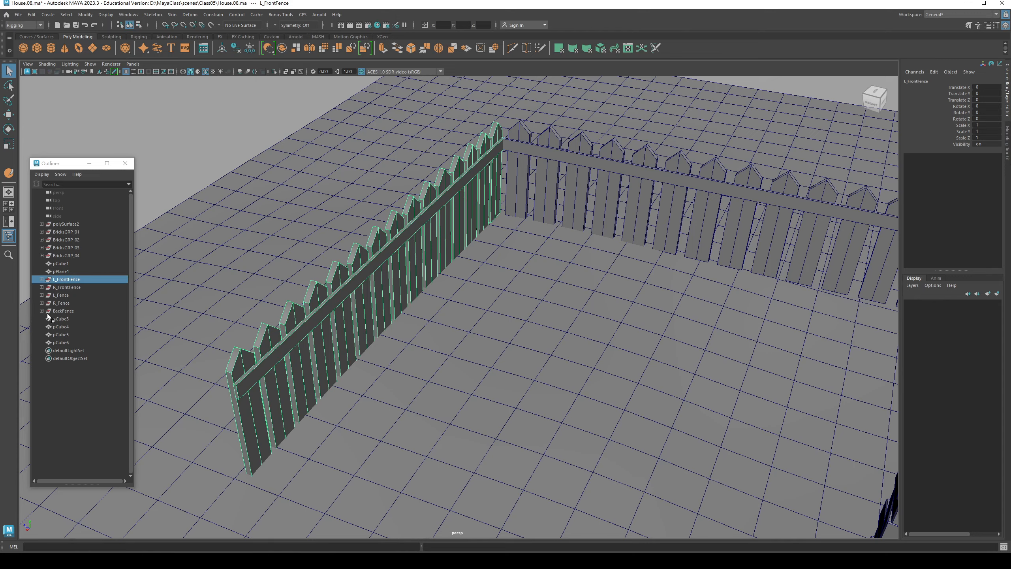
Parent the right front fence's rail under the R_FrontFence group
{"action": "left_click_drag", "start_coordinate": [507, 216], "coordinate": [199, 508], "text": "alt"}
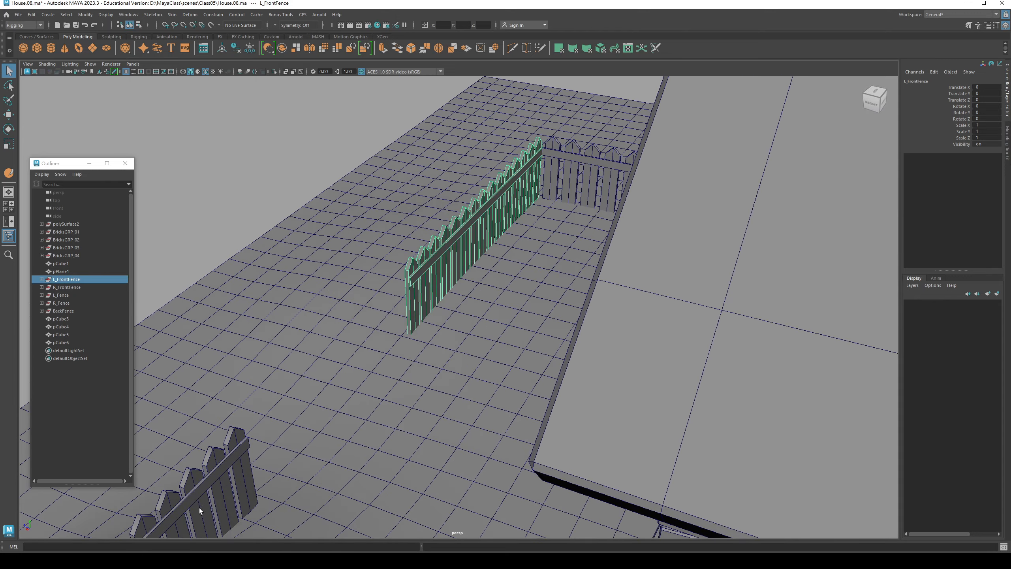
{"action": "left_click", "coordinate": [61, 319]}
{"action": "scroll", "coordinate": [292, 322], "scroll_direction": "up", "scroll_amount": 5}
{"action": "left_click_drag", "start_coordinate": [292, 323], "coordinate": [220, 375], "text": "alt"}
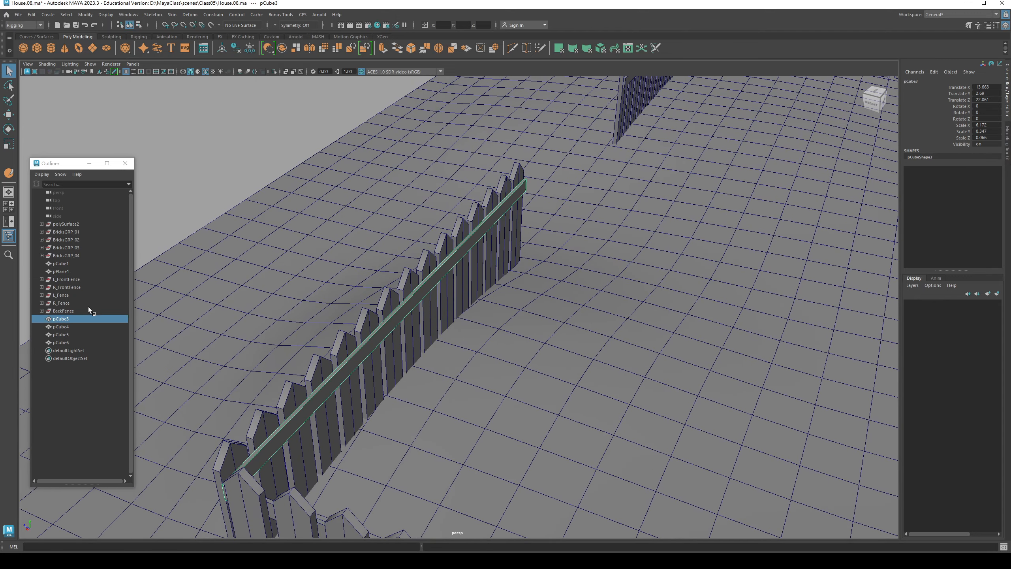
{"action": "left_click", "coordinate": [72, 287]}
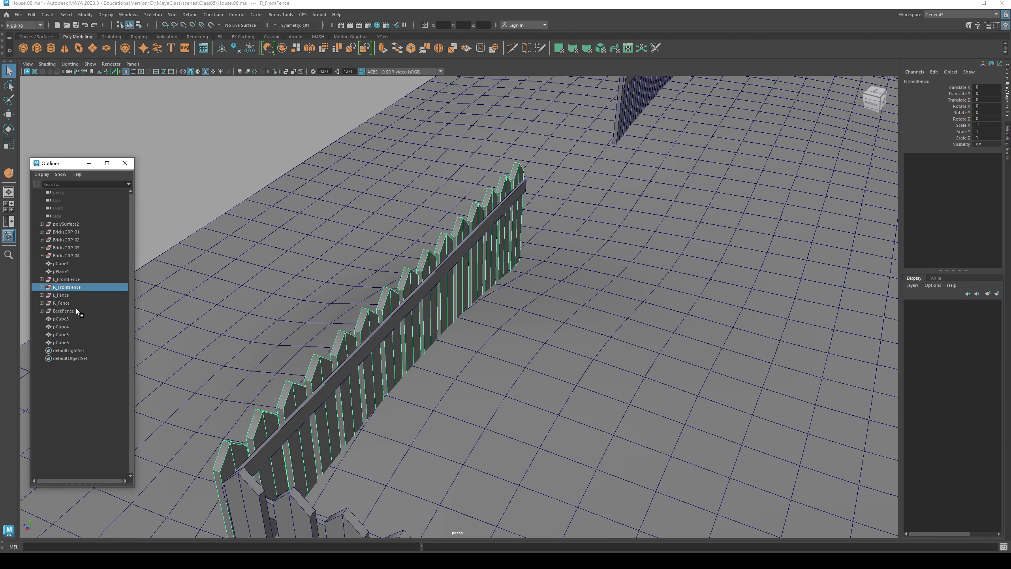
{"action": "left_click", "coordinate": [59, 320]}
{"action": "left_click_drag", "start_coordinate": [58, 322], "coordinate": [71, 289]}
Parent the rail of the long right side fence under the R_Fence group
{"action": "left_click_drag", "start_coordinate": [488, 403], "coordinate": [365, 240], "text": "alt"}
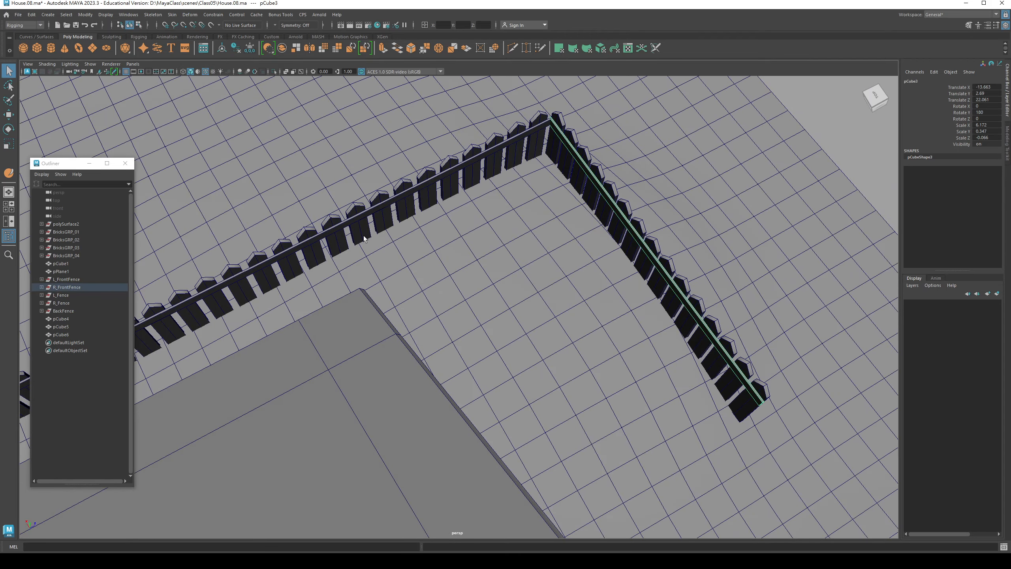
{"action": "left_click", "coordinate": [352, 220]}
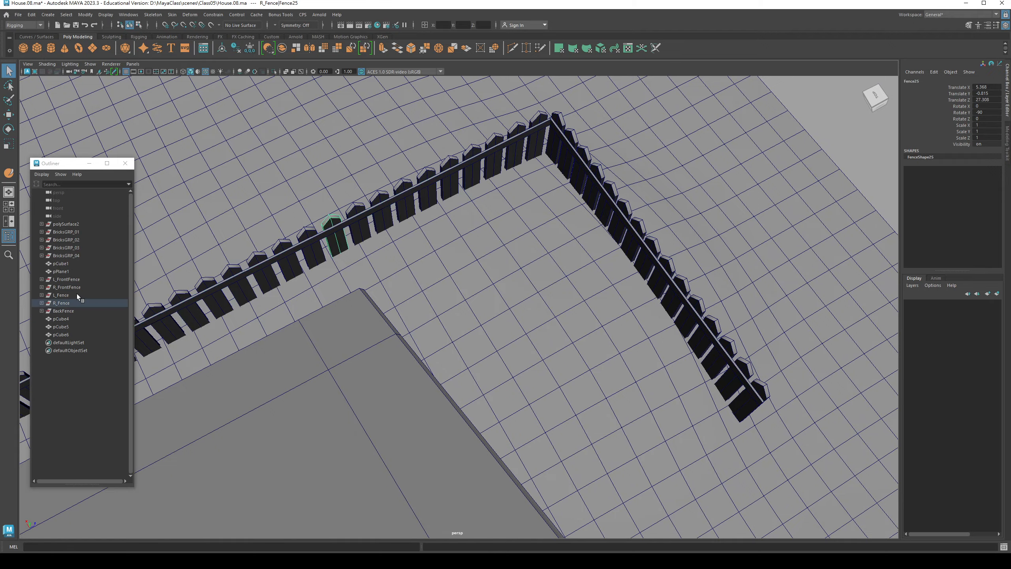
{"action": "left_click", "coordinate": [61, 302]}
{"action": "left_click_drag", "start_coordinate": [286, 293], "coordinate": [393, 408], "text": "alt"}
{"action": "left_click", "coordinate": [395, 270]}
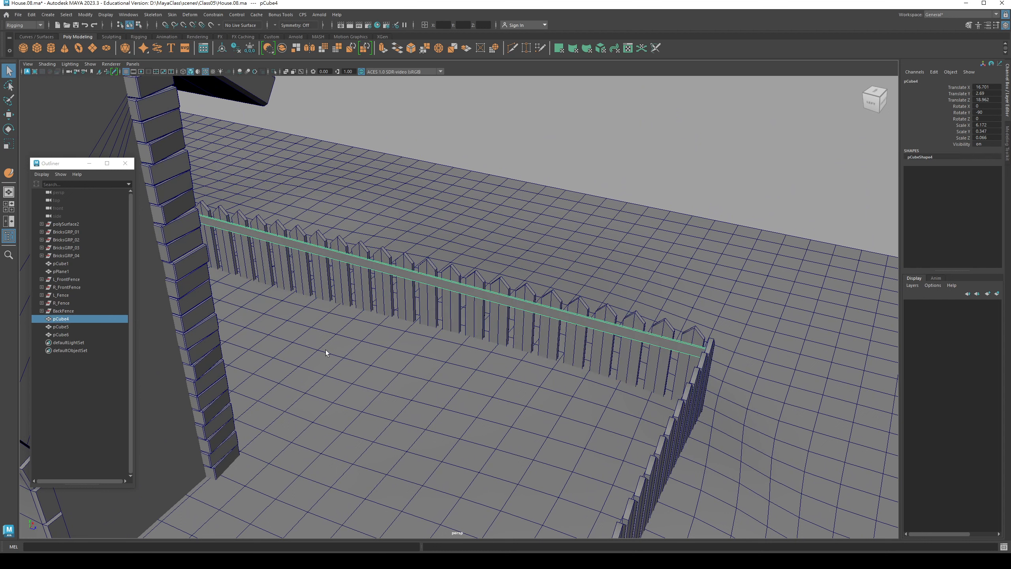
{"action": "left_click_drag", "start_coordinate": [325, 350], "coordinate": [391, 343], "text": "alt"}
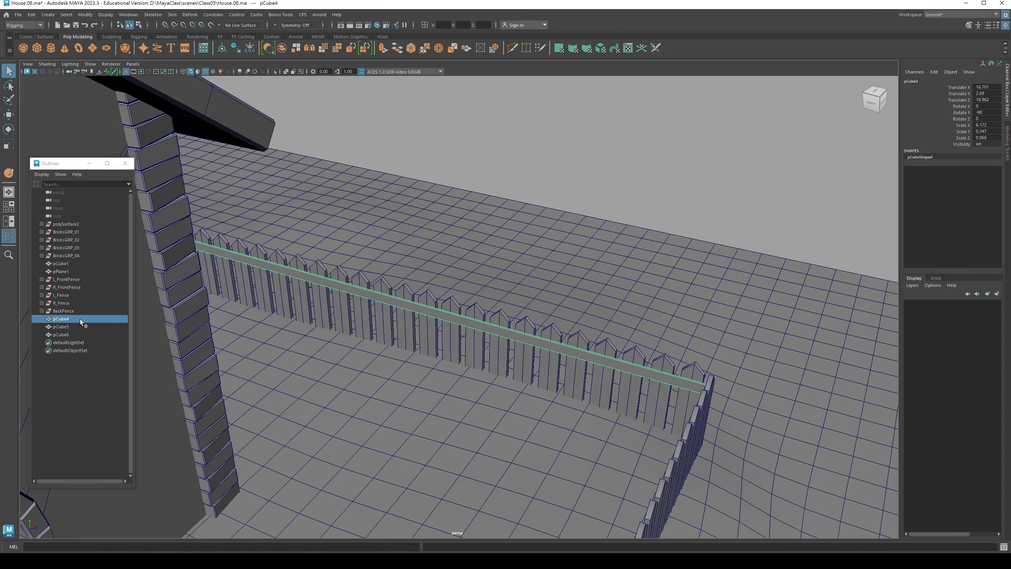
{"action": "left_click", "coordinate": [62, 303], "text": "ctrl"}
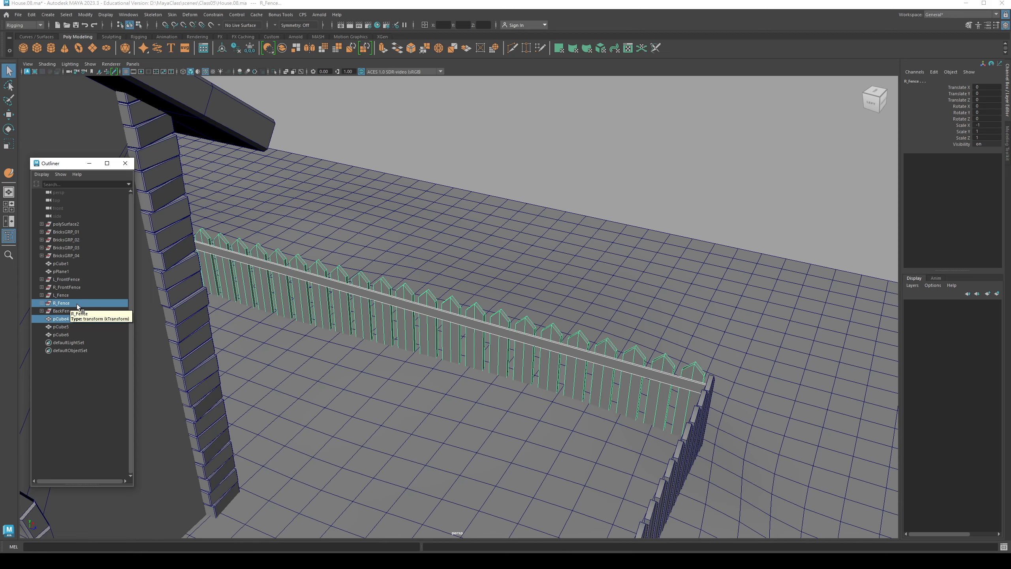
{"action": "left_click", "coordinate": [63, 303], "text": "ctrl"}
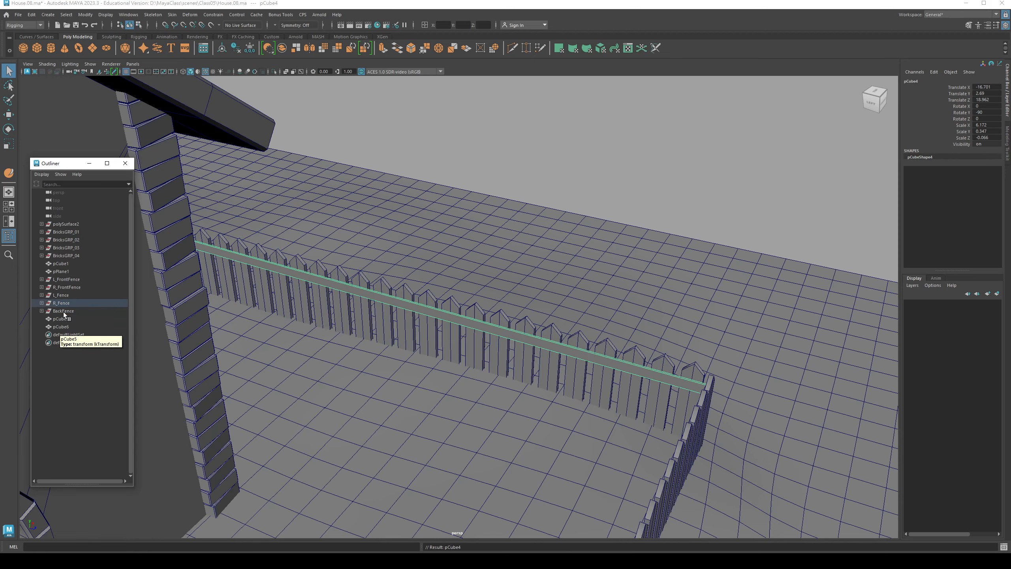
{"action": "left_click", "coordinate": [60, 319]}
{"action": "left_click_drag", "start_coordinate": [309, 345], "coordinate": [171, 395], "text": "alt"}
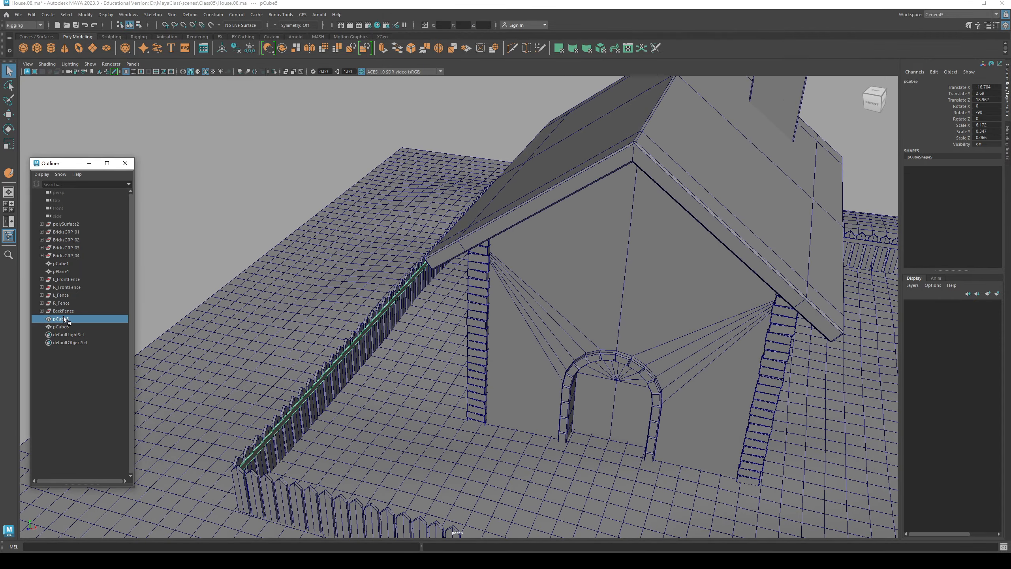
{"action": "right_click_drag", "start_coordinate": [348, 354], "coordinate": [426, 329], "text": "alt"}
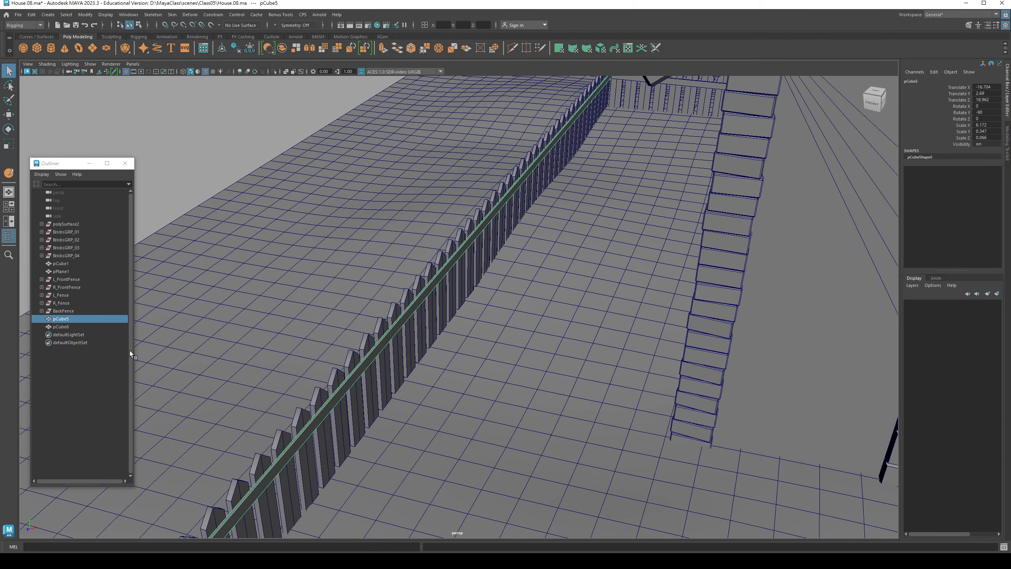
{"action": "left_click", "coordinate": [69, 312], "text": "ctrl"}
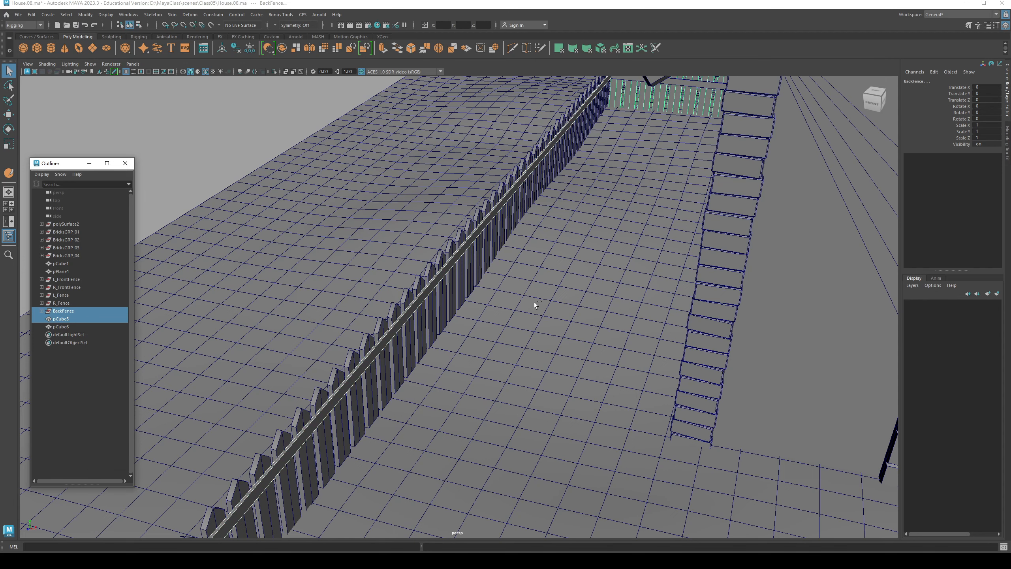
{"action": "right_click_drag", "start_coordinate": [534, 303], "coordinate": [405, 314], "text": "alt"}
{"action": "left_click", "coordinate": [414, 331]}
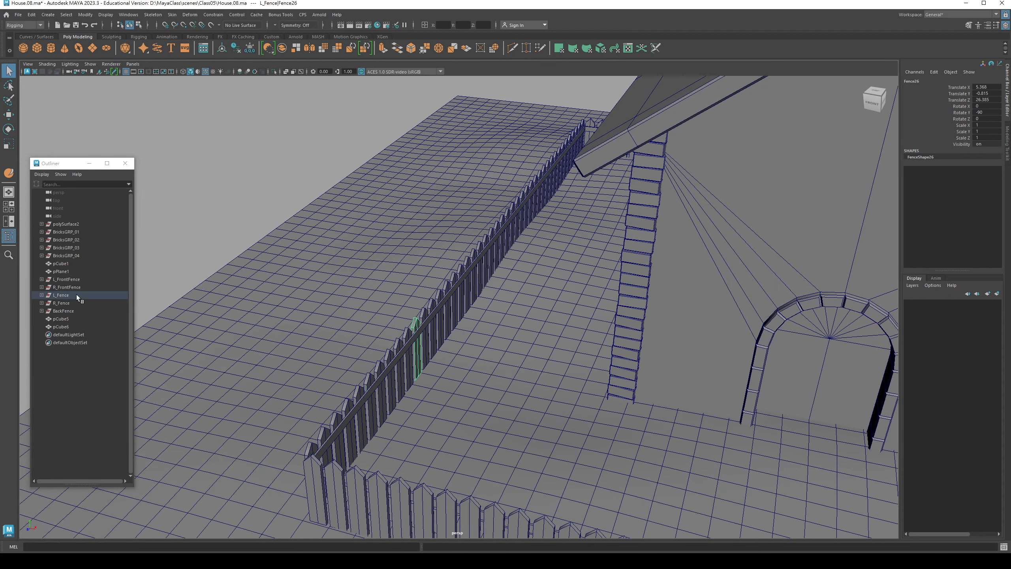
{"action": "left_click", "coordinate": [60, 319]}
{"action": "right_click_drag", "start_coordinate": [164, 329], "coordinate": [449, 335], "text": "alt"}
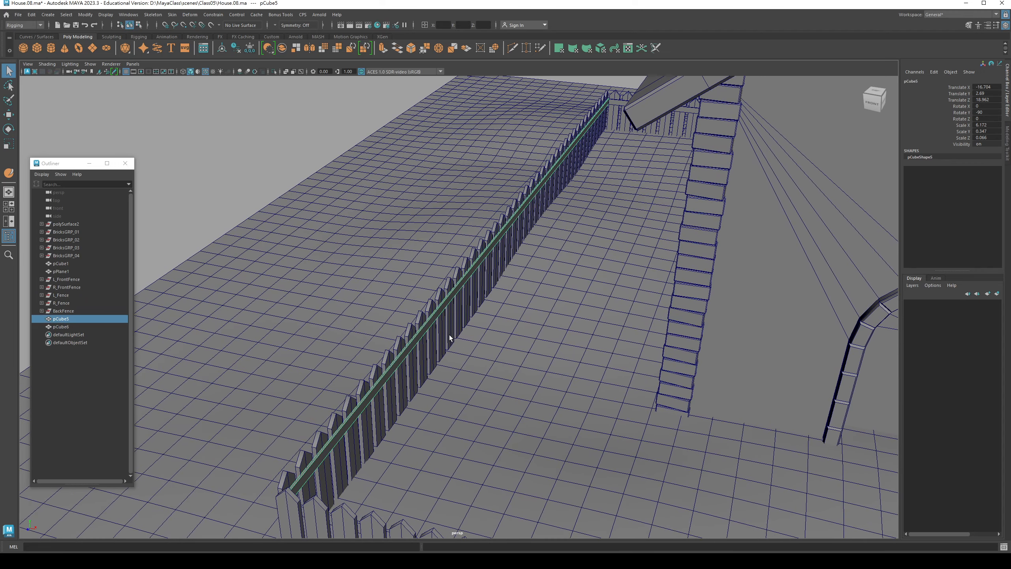
{"action": "left_click", "coordinate": [62, 303], "text": "ctrl"}
{"action": "left_click_drag", "start_coordinate": [64, 295], "coordinate": [77, 302]}
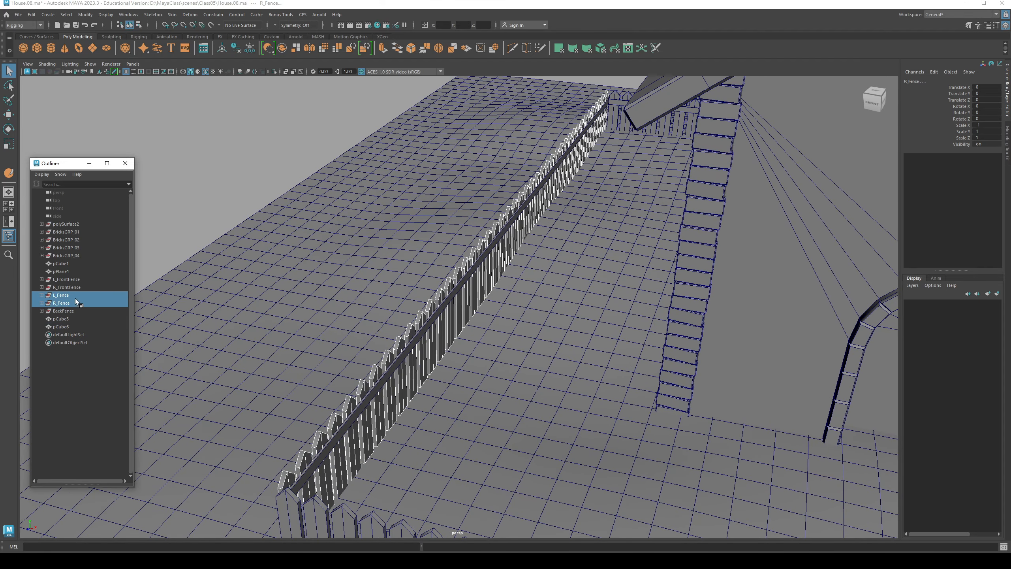
{"action": "left_click", "coordinate": [171, 211]}
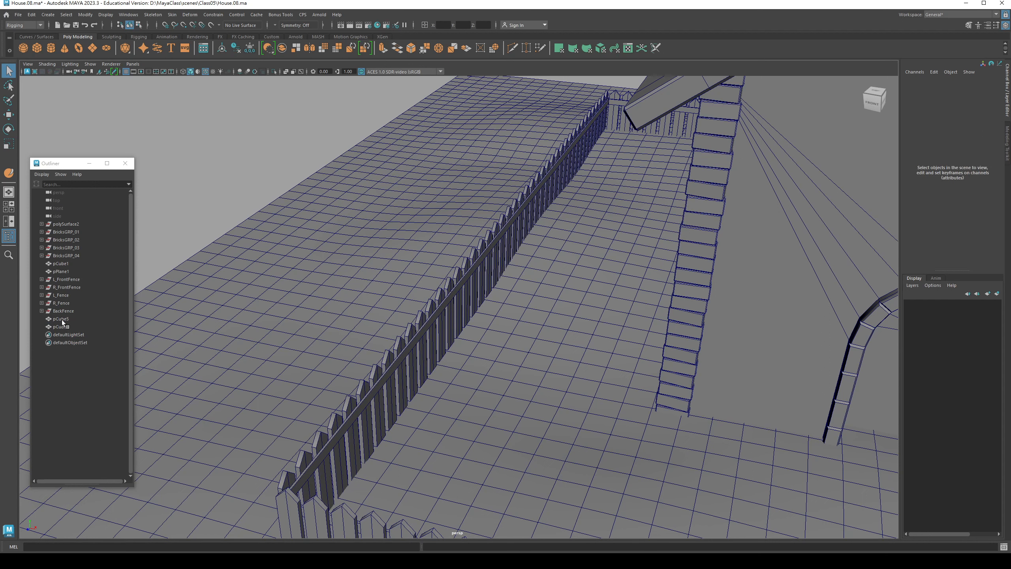
Parent the rail of the long left side fence under the L_Fence group and check the grouping
{"action": "left_click", "coordinate": [62, 320]}
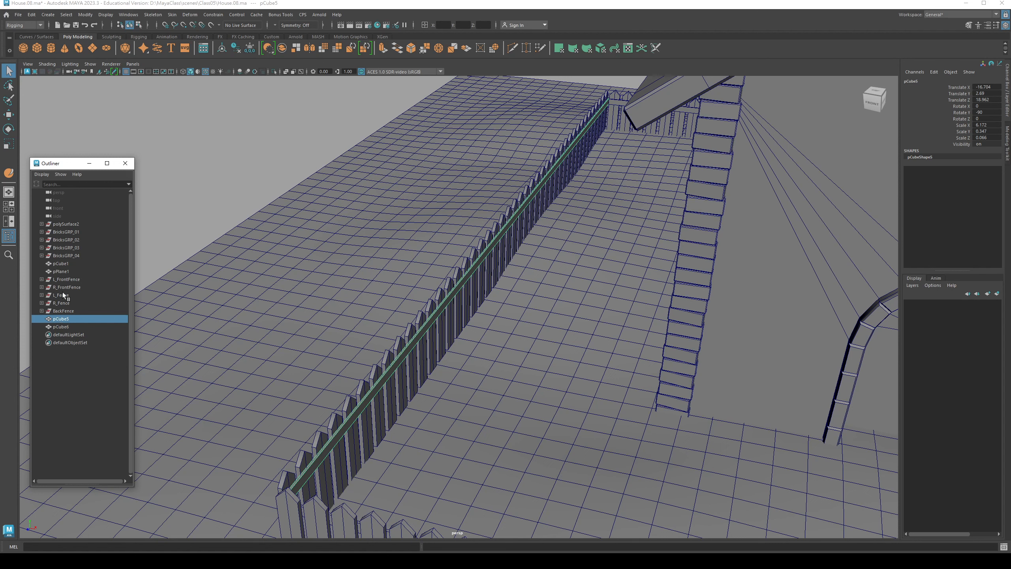
{"action": "left_click", "coordinate": [64, 295], "text": "ctrl"}
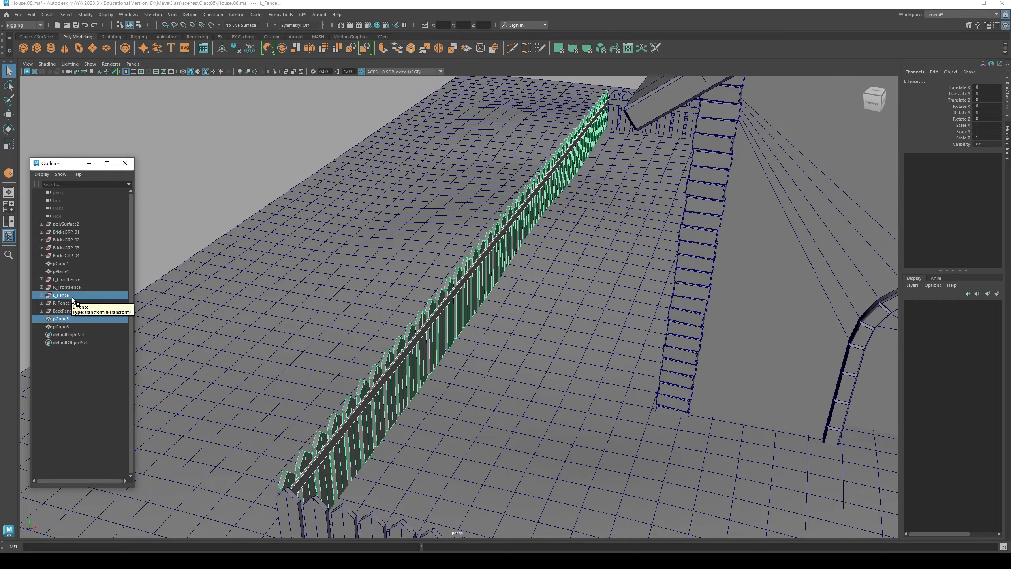
{"action": "key", "text": "p"}
{"action": "left_click", "coordinate": [71, 296]}
{"action": "mouse_move", "coordinate": [326, 282]}
{"action": "left_mouse_down", "text": "alt"}
{"action": "mouse_move", "coordinate": [458, 271]}
{"action": "mouse_move", "coordinate": [339, 284]}
{"action": "left_mouse_up", "text": "alt"}
{"action": "left_click", "coordinate": [367, 345]}
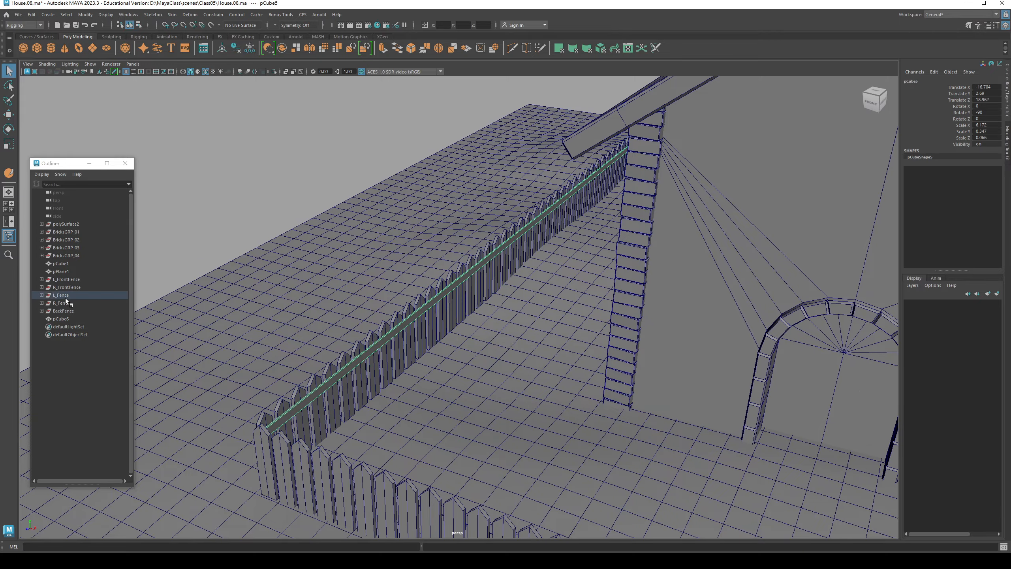
Parent the remaining back rail under the BackFence group and clear the selection
{"action": "left_click", "coordinate": [57, 318]}
{"action": "left_click_drag", "start_coordinate": [387, 303], "coordinate": [488, 358], "text": "alt"}
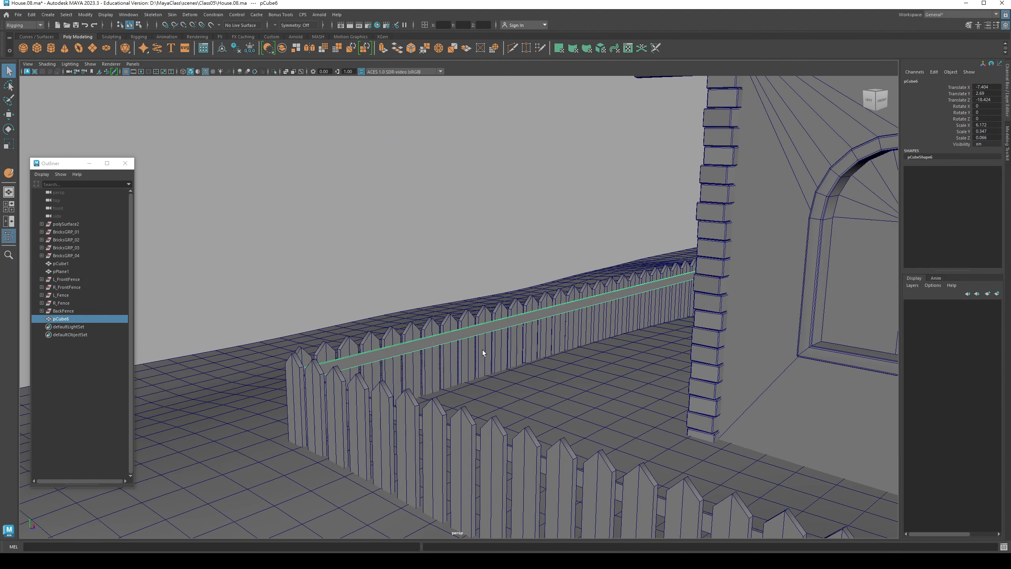
{"action": "left_click", "coordinate": [57, 312]}
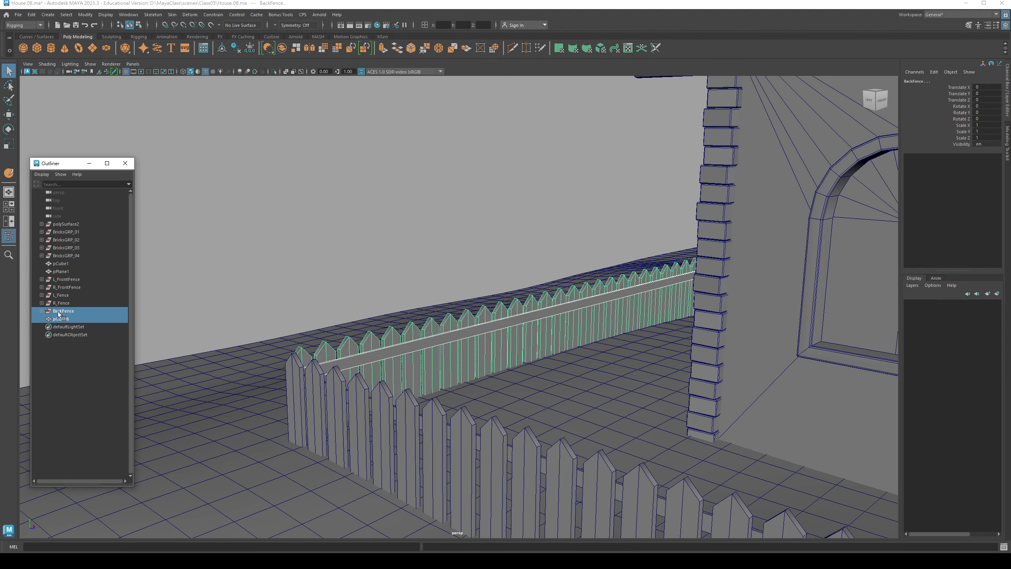
{"action": "key", "text": "p"}
{"action": "left_click", "coordinate": [412, 276]}
{"action": "left_click_drag", "start_coordinate": [411, 276], "coordinate": [408, 329], "text": "alt"}
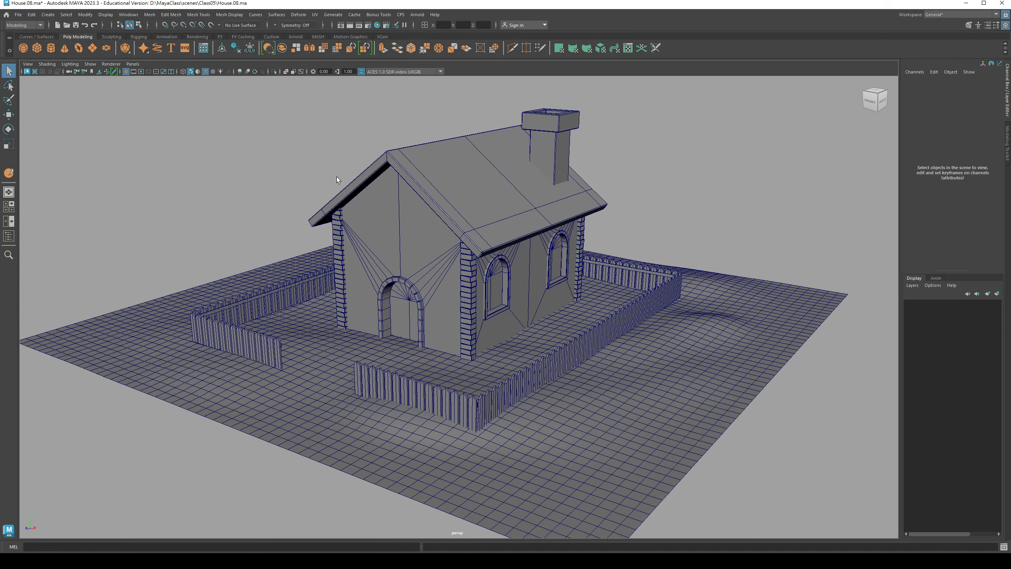
Create a polygon cylinder and raise it above the house roof, to about Y 21.798
{"action": "left_click_drag", "start_coordinate": [307, 370], "coordinate": [360, 391], "text": "alt"}
{"action": "left_click_drag", "start_coordinate": [421, 400], "coordinate": [321, 193], "text": "alt"}
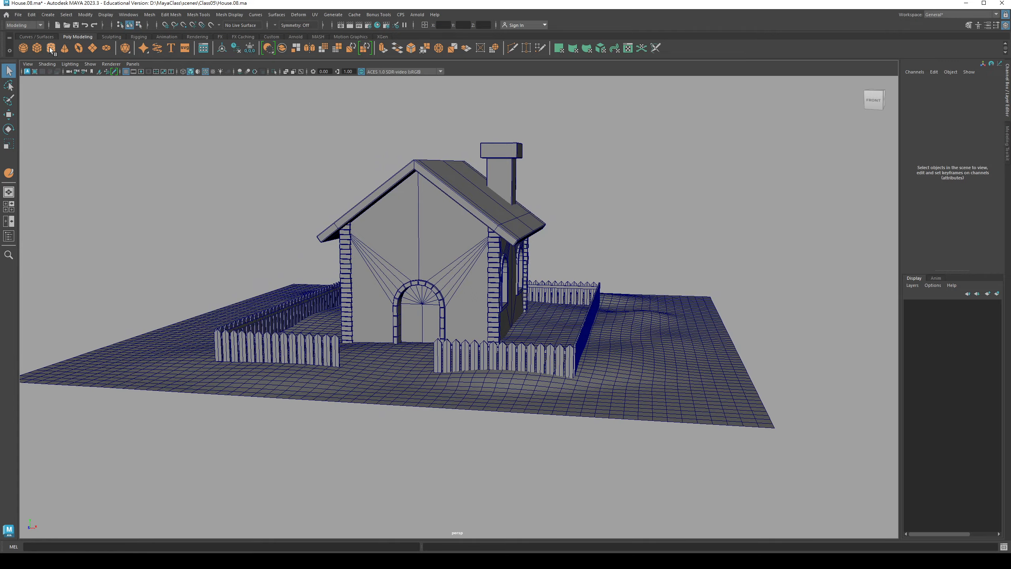
{"action": "right_click_drag", "start_coordinate": [362, 263], "coordinate": [402, 255], "text": "shift"}
{"action": "key", "text": "w"}
{"action": "left_click_drag", "start_coordinate": [442, 295], "coordinate": [427, 133]}
{"action": "middle_click_drag", "start_coordinate": [427, 133], "coordinate": [428, 197], "text": "alt"}
{"action": "scroll", "coordinate": [429, 198], "scroll_direction": "up", "scroll_amount": 3}
Set the cylinder's X rotation to 90 degrees so its round cap faces the front of the house
{"action": "key", "text": "e"}
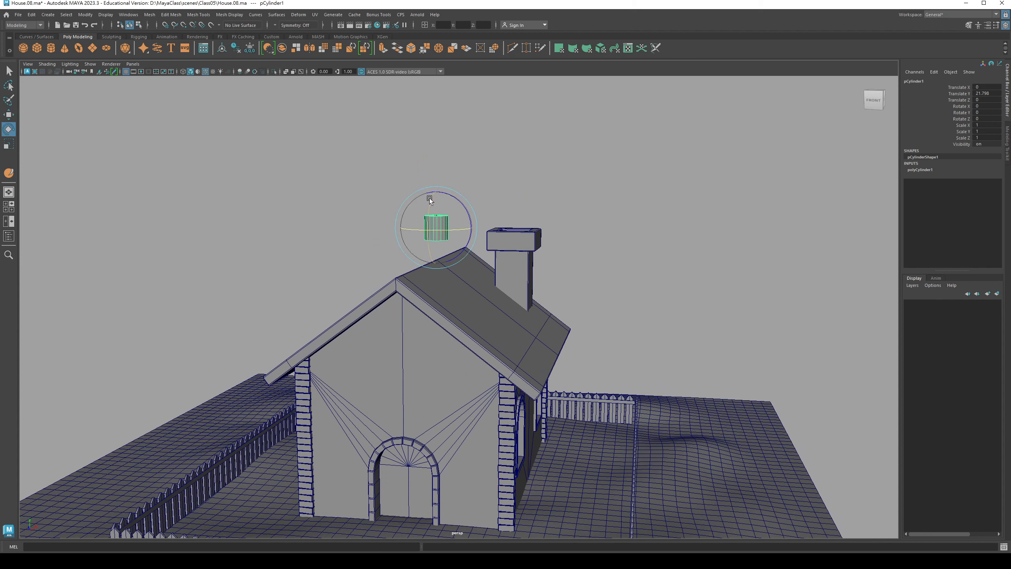
{"action": "left_click_drag", "start_coordinate": [429, 199], "coordinate": [433, 226]}
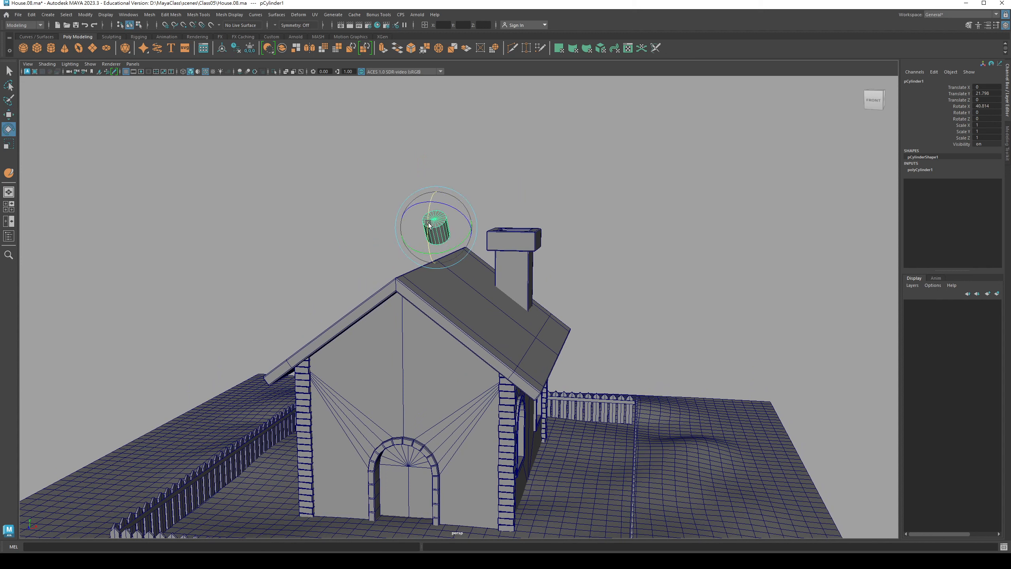
{"action": "double_click", "coordinate": [999, 106]}
{"action": "type", "text": "90"}
{"action": "key", "text": "Return"}
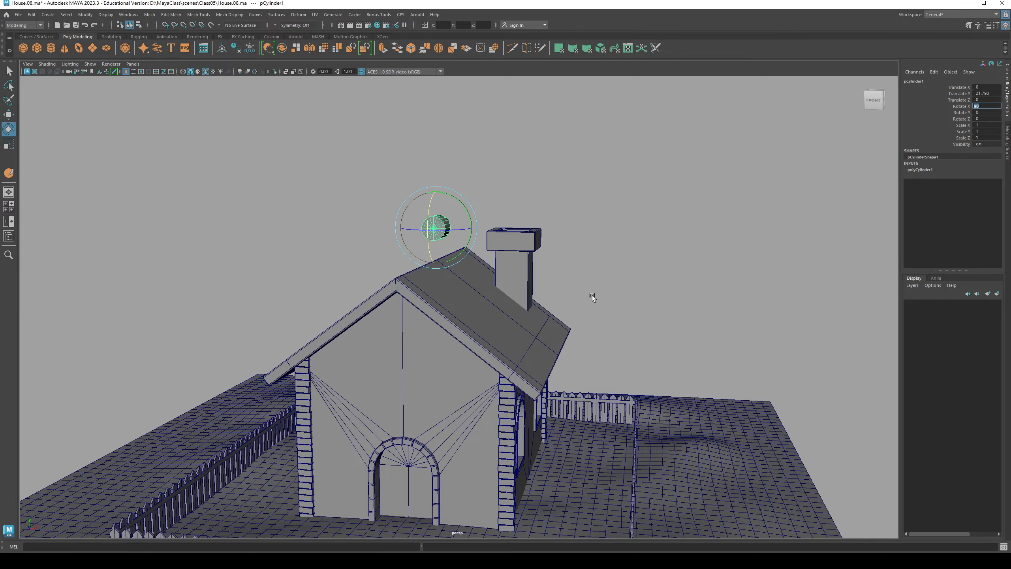
Move the cylinder forward to about Z 21, in front of the gable, and frame it in the front view
{"action": "left_click_drag", "start_coordinate": [592, 293], "coordinate": [354, 319], "text": "alt"}
{"action": "key", "text": "w"}
{"action": "key", "text": "space"}
{"action": "middle_click_drag", "start_coordinate": [407, 250], "coordinate": [368, 311], "text": "alt"}
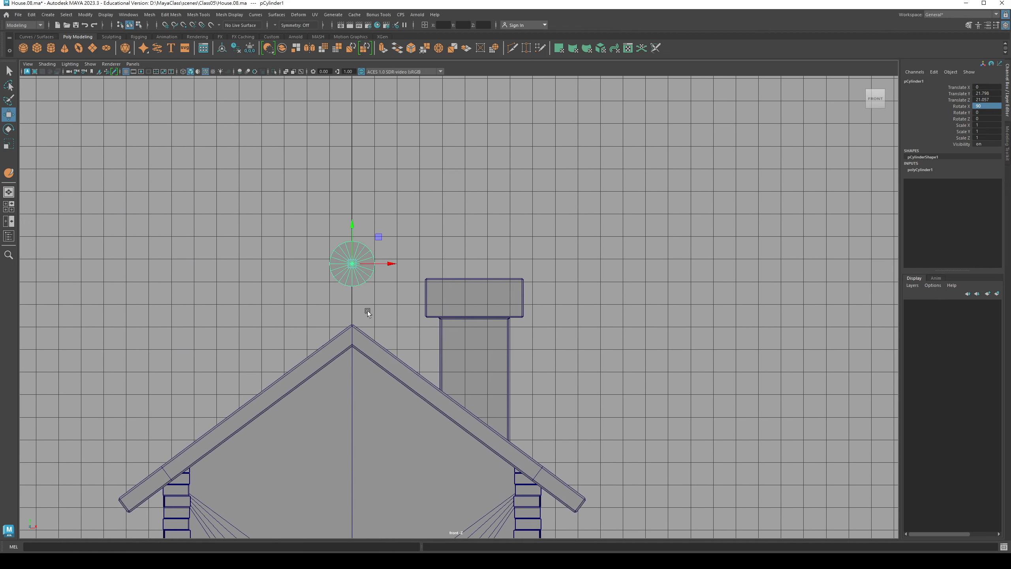
Scale the cylinder uniformly to about 1.192
{"action": "key", "text": "r"}
{"action": "left_click_drag", "start_coordinate": [353, 265], "coordinate": [360, 266]}
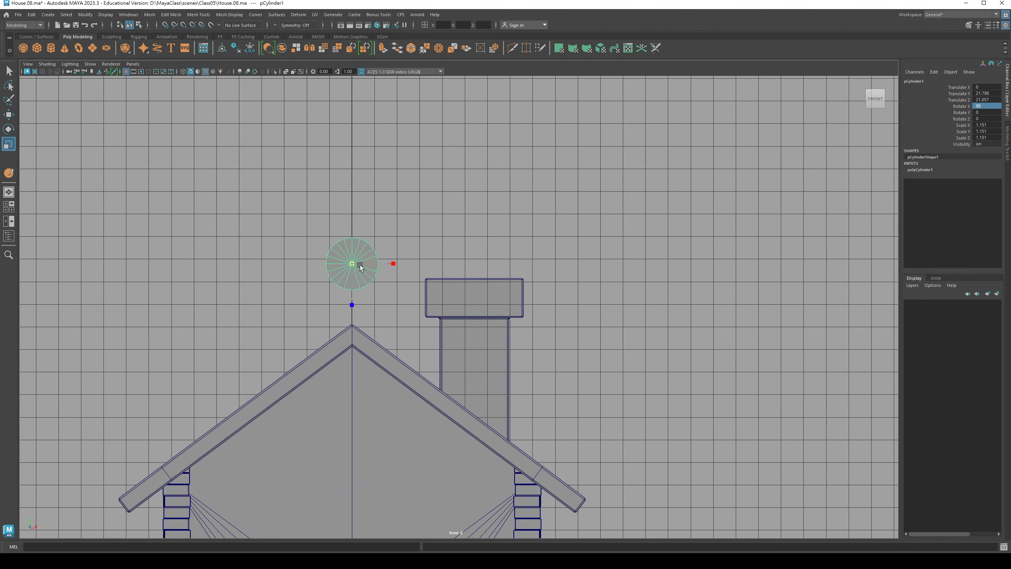
{"action": "scroll", "coordinate": [354, 287], "scroll_direction": "up", "scroll_amount": 2}
{"action": "middle_click_drag", "start_coordinate": [312, 333], "coordinate": [398, 312], "text": "alt"}
{"action": "scroll", "coordinate": [412, 309], "scroll_direction": "up", "scroll_amount": 3}
{"action": "left_click", "coordinate": [397, 336], "text": "alt"}
Delete all faces in the lower half of the cylinder, leaving an open half cylinder
{"action": "right_click", "coordinate": [378, 273]}
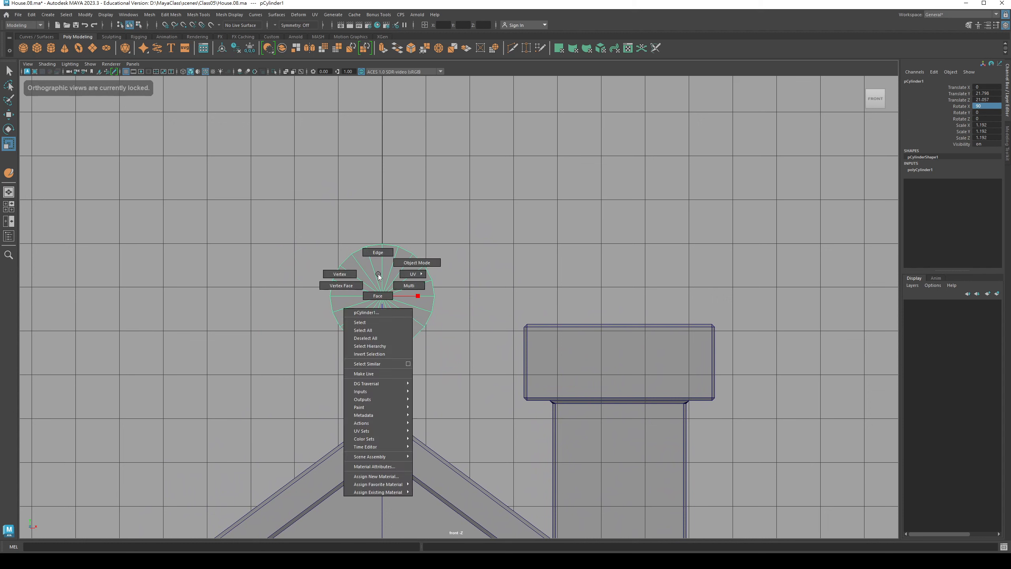
{"action": "left_click", "coordinate": [377, 296]}
{"action": "left_click_drag", "start_coordinate": [325, 296], "coordinate": [455, 362]}
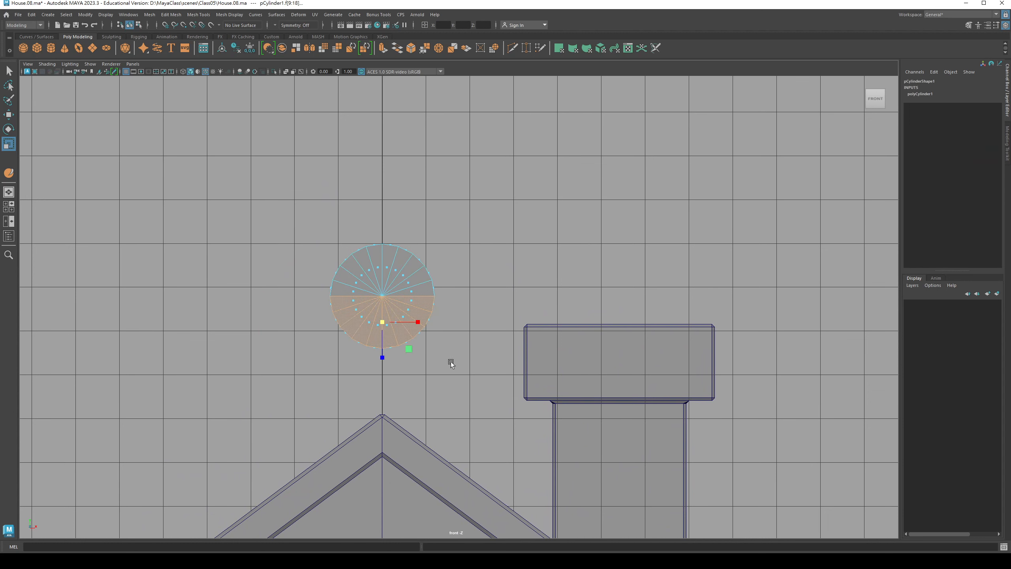
{"action": "key", "text": "Delete"}
Return to the perspective view and select the whole half cylinder in object mode
{"action": "key", "text": "space"}
{"action": "left_click_drag", "start_coordinate": [341, 276], "coordinate": [385, 377]}
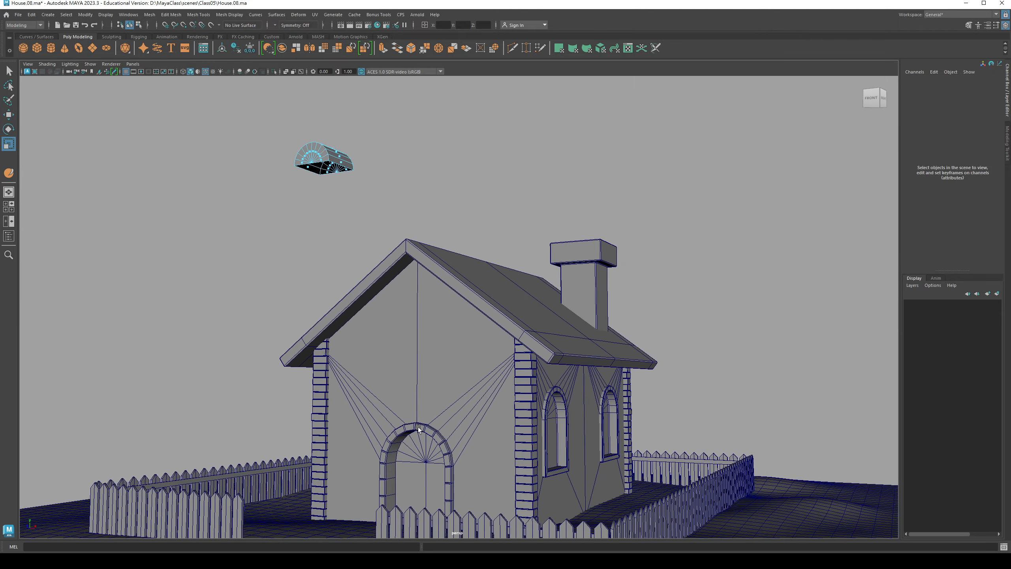
{"action": "left_click_drag", "start_coordinate": [319, 233], "coordinate": [395, 286], "text": "alt"}
{"action": "right_click_drag", "start_coordinate": [300, 226], "coordinate": [293, 196]}
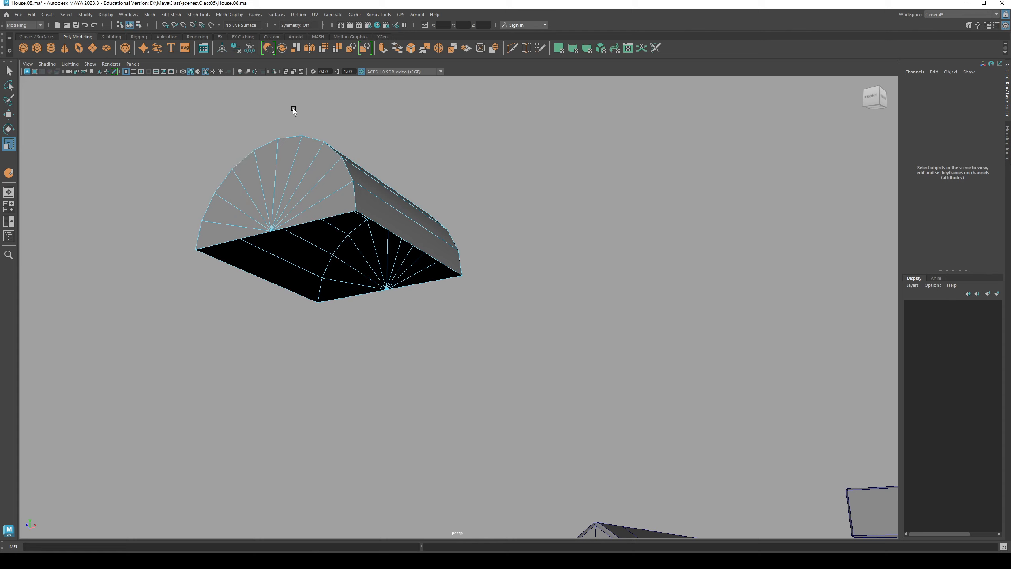
{"action": "left_click_drag", "start_coordinate": [260, 124], "coordinate": [310, 231], "text": "alt"}
{"action": "right_click_drag", "start_coordinate": [312, 224], "coordinate": [339, 213]}
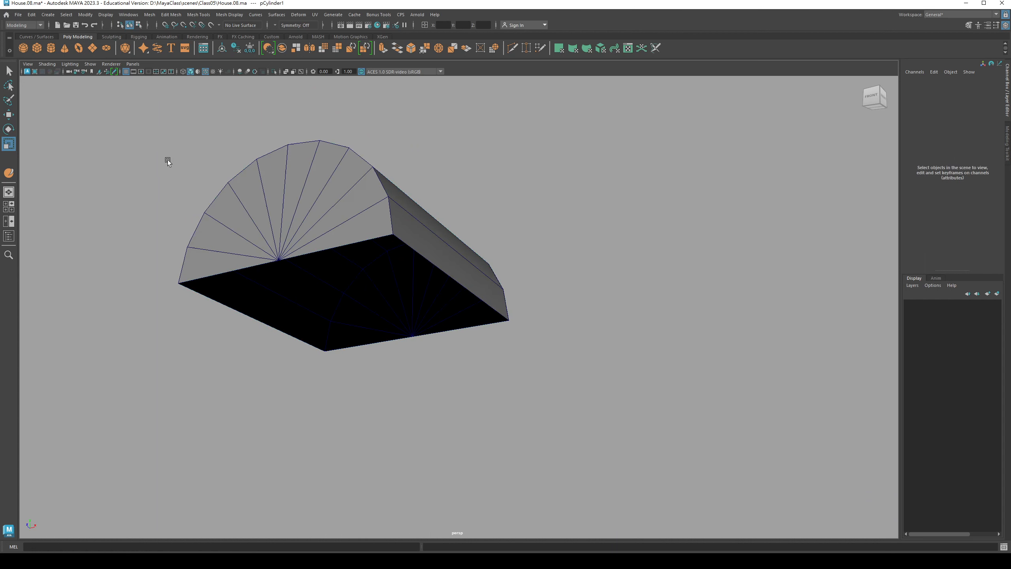
{"action": "key", "text": "q"}
{"action": "left_click", "coordinate": [318, 203]}
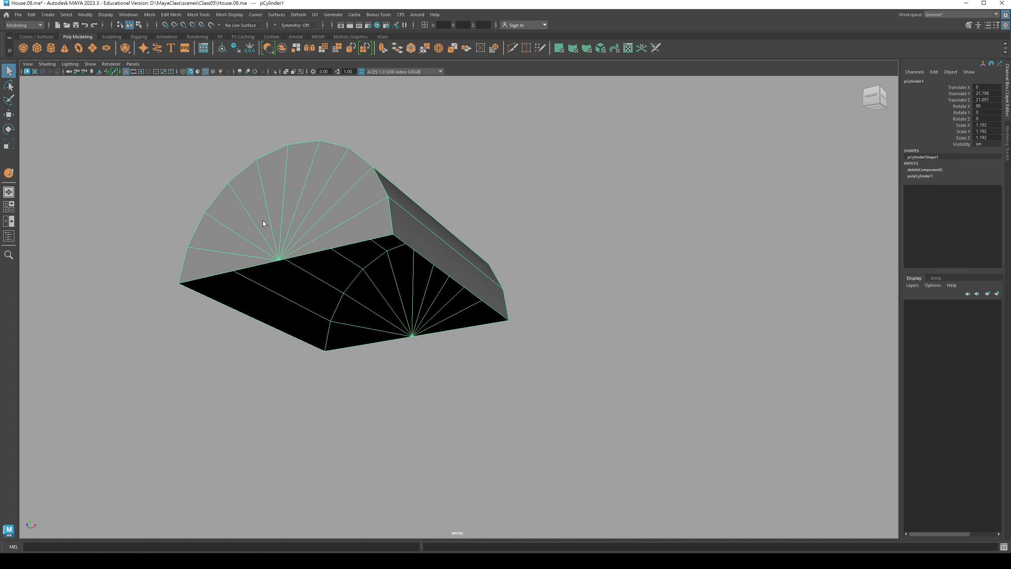
Use Append to Polygon to close one half of the open underside, up to the line between the two cap centres
{"action": "left_click", "coordinate": [201, 15]}
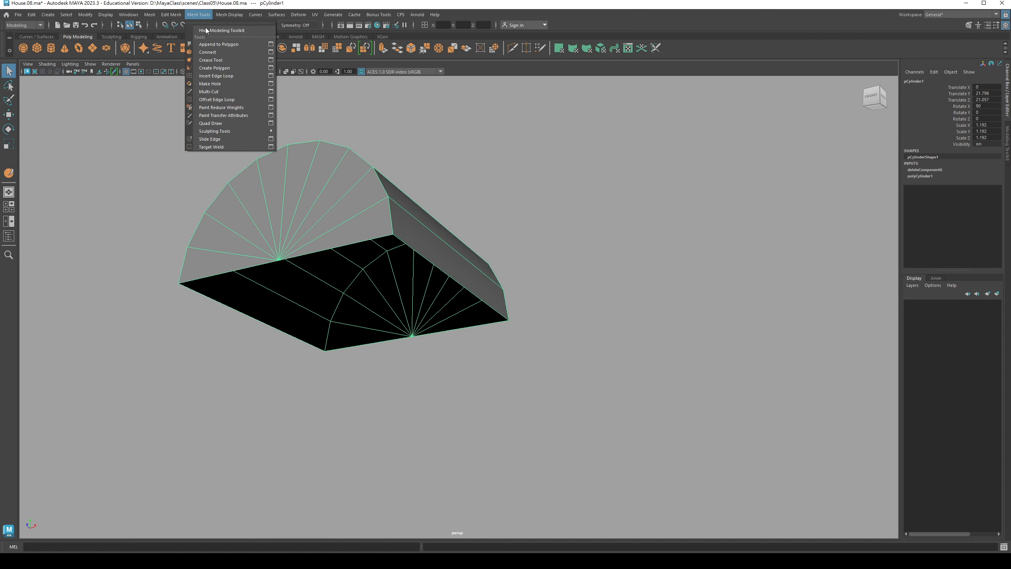
{"action": "left_click", "coordinate": [215, 45]}
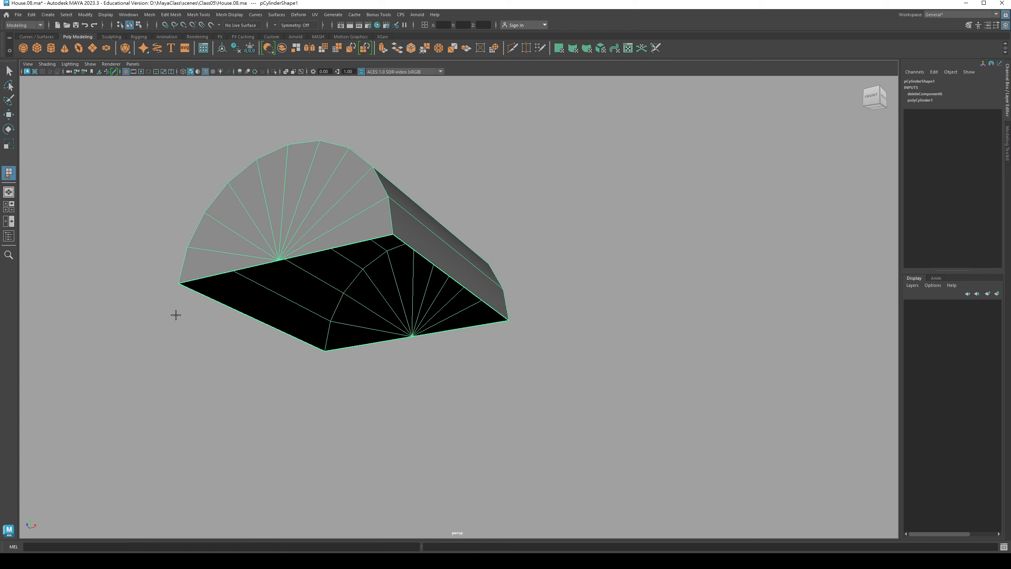
{"action": "left_click_drag", "start_coordinate": [176, 315], "coordinate": [205, 291], "text": "alt"}
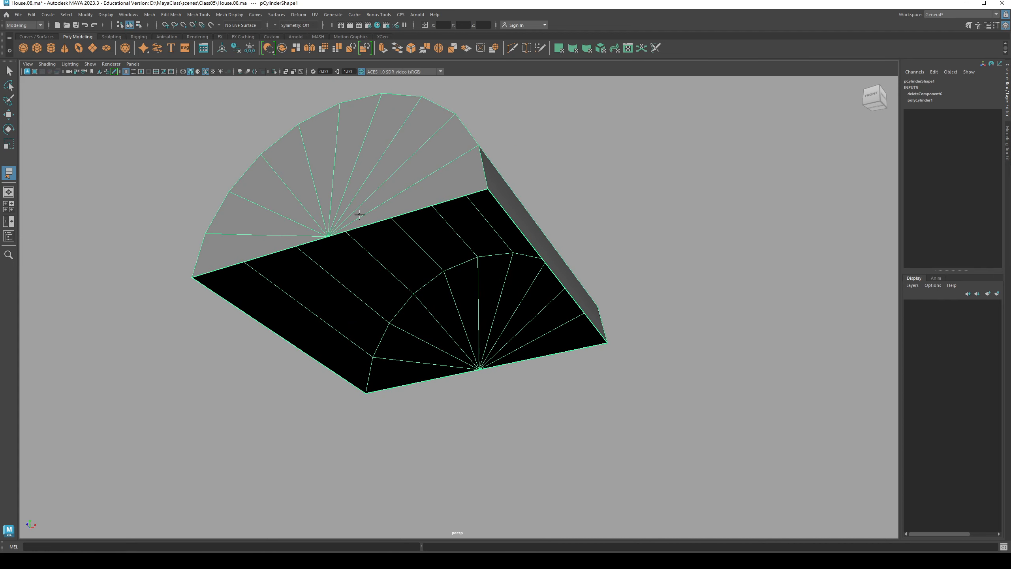
{"action": "left_click", "coordinate": [212, 291]}
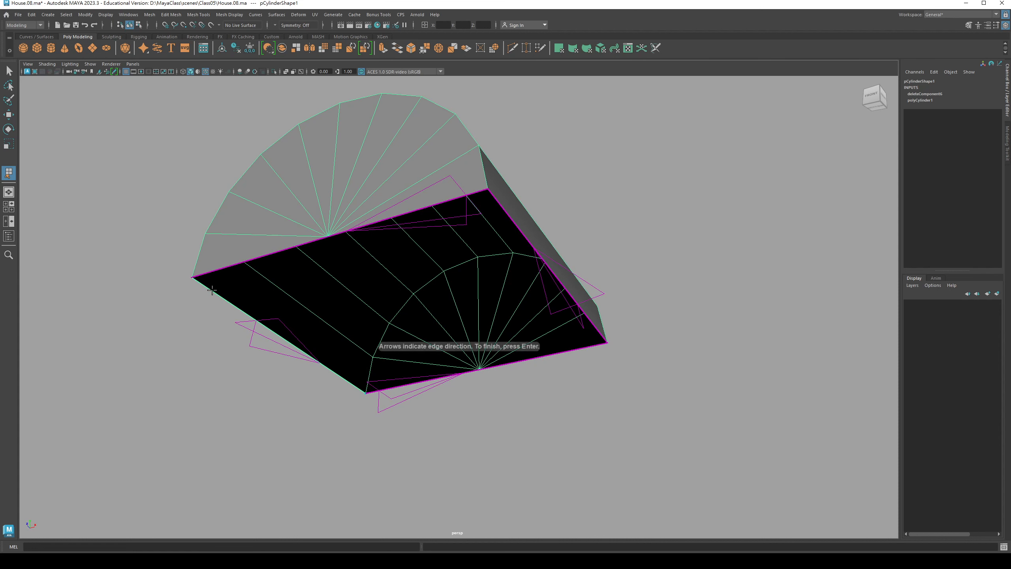
{"action": "left_click", "coordinate": [401, 385]}
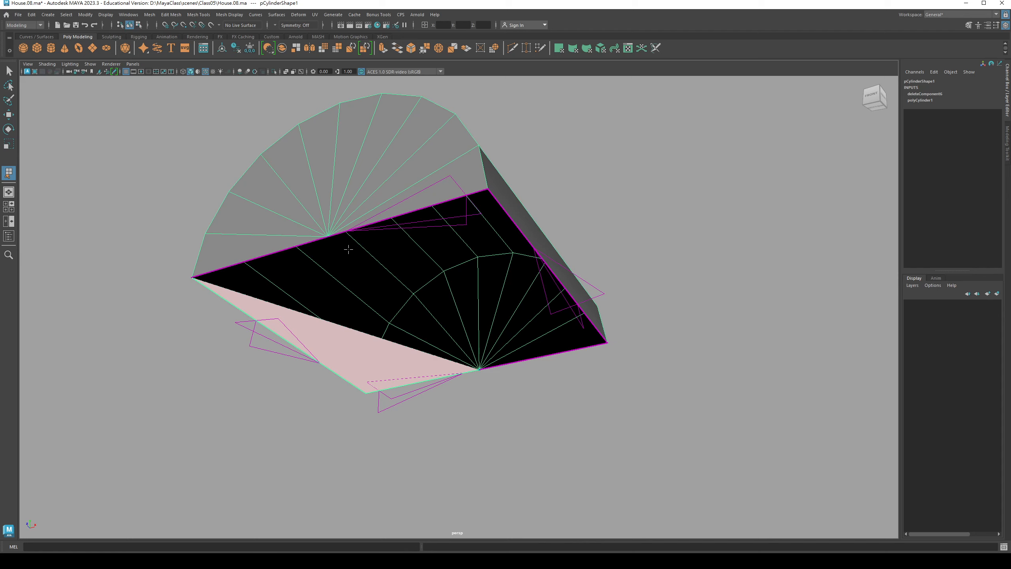
{"action": "left_click", "coordinate": [270, 254]}
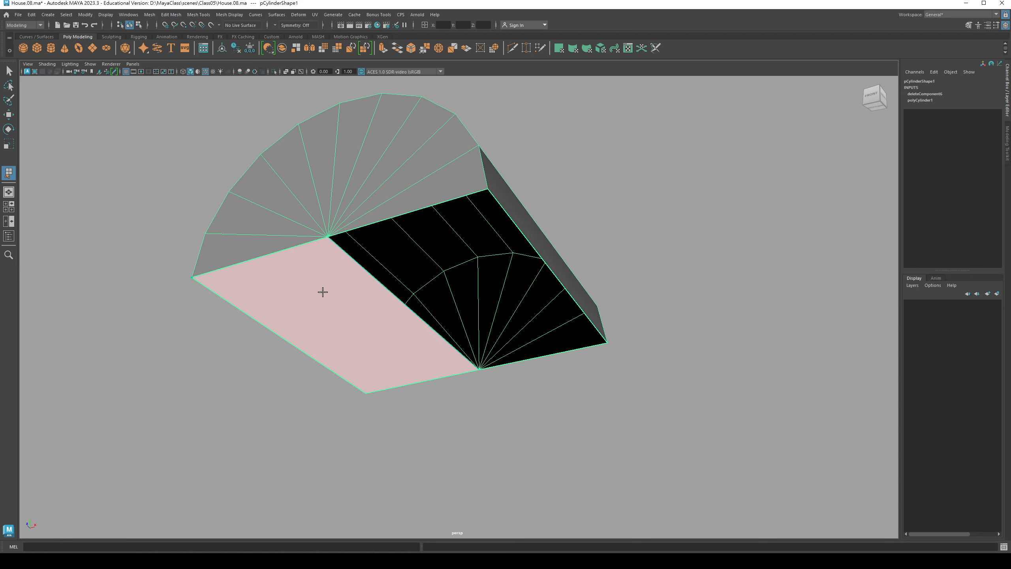
{"action": "key", "text": "Return"}
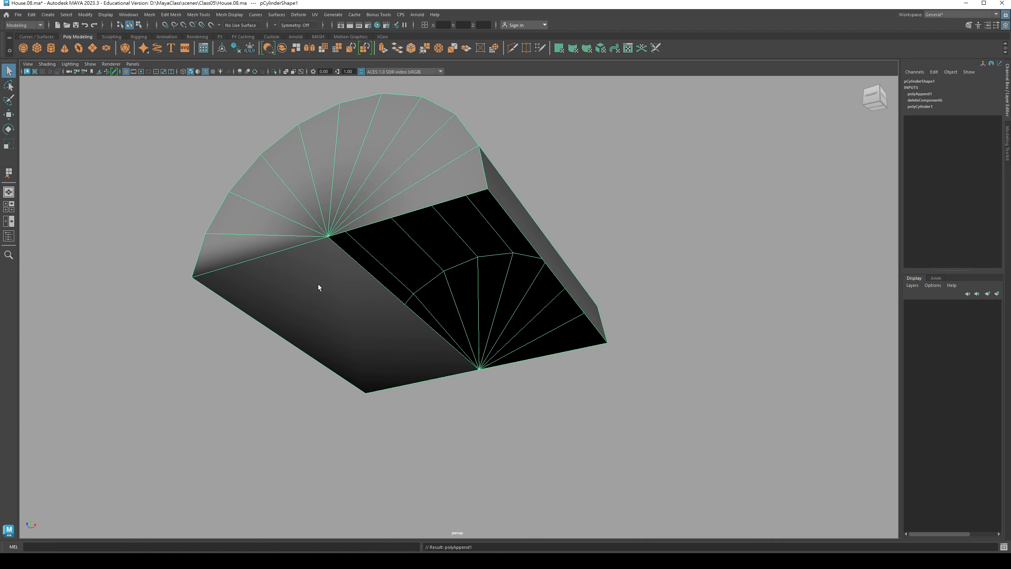
Append another polygon across the remaining open half of the half cylinder's underside
{"action": "left_click_drag", "start_coordinate": [324, 275], "coordinate": [350, 304], "text": "alt"}
{"action": "right_click", "coordinate": [335, 290]}
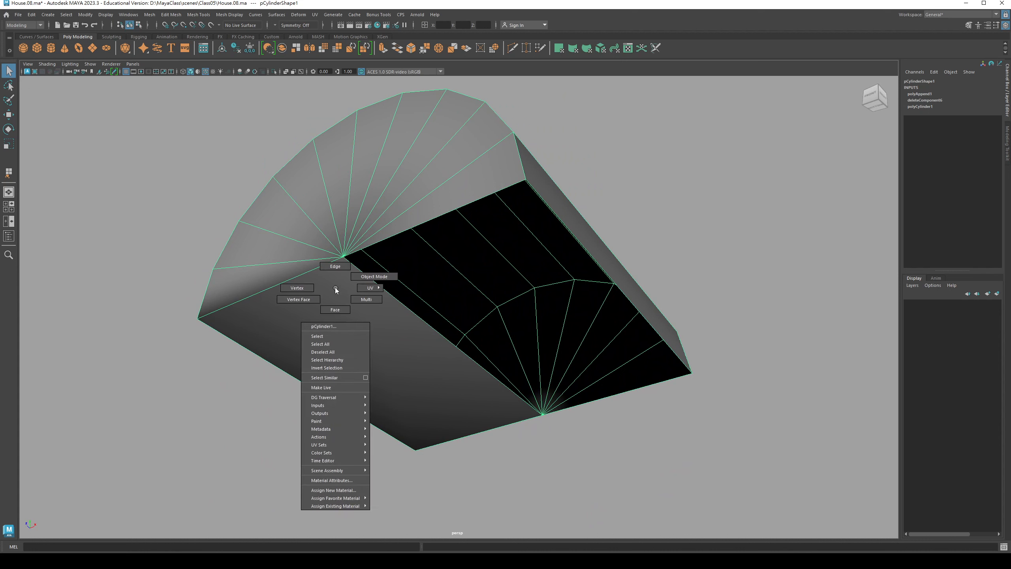
{"action": "left_click", "coordinate": [198, 14]}
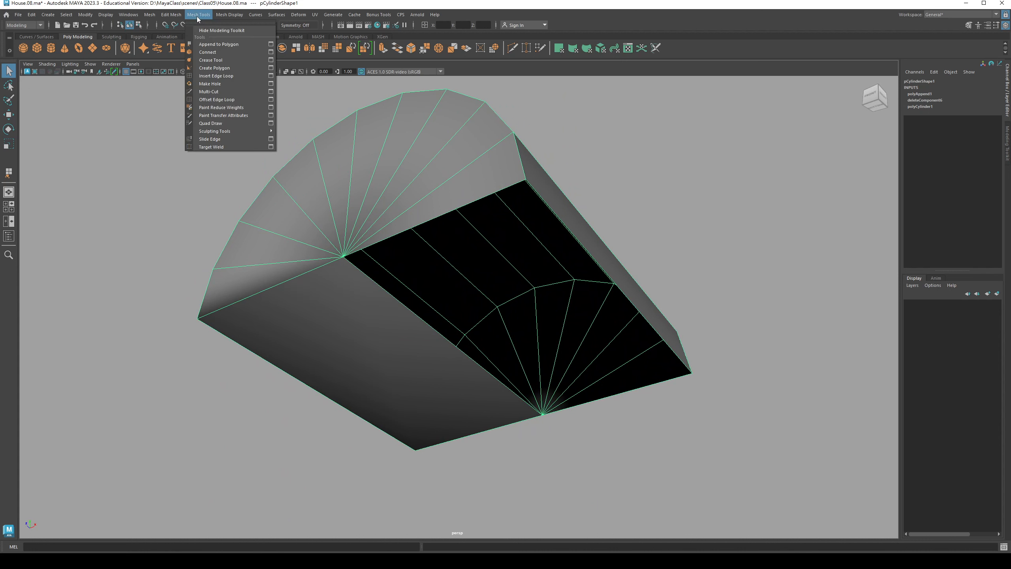
{"action": "left_click", "coordinate": [204, 46]}
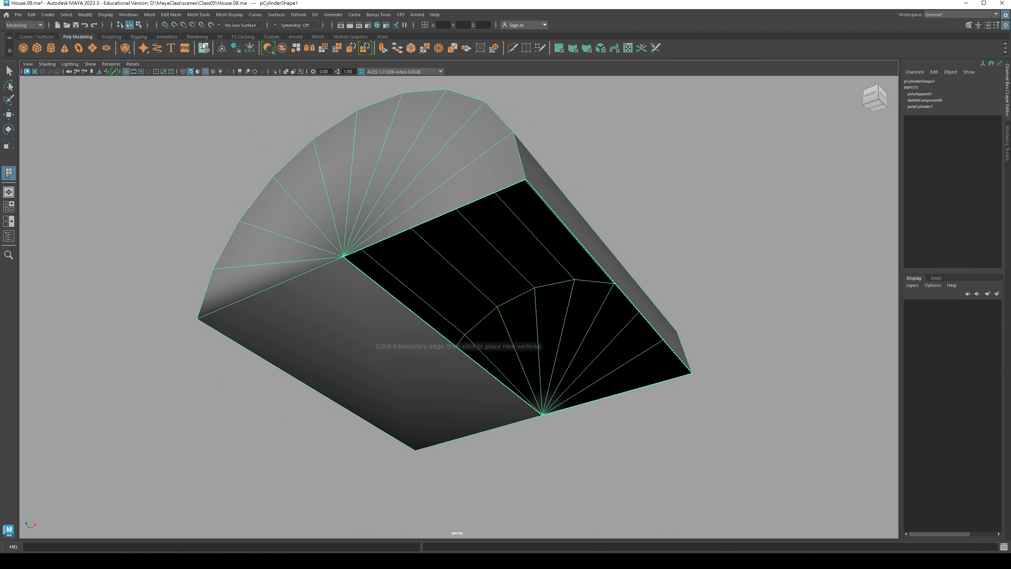
{"action": "left_click", "coordinate": [477, 199]}
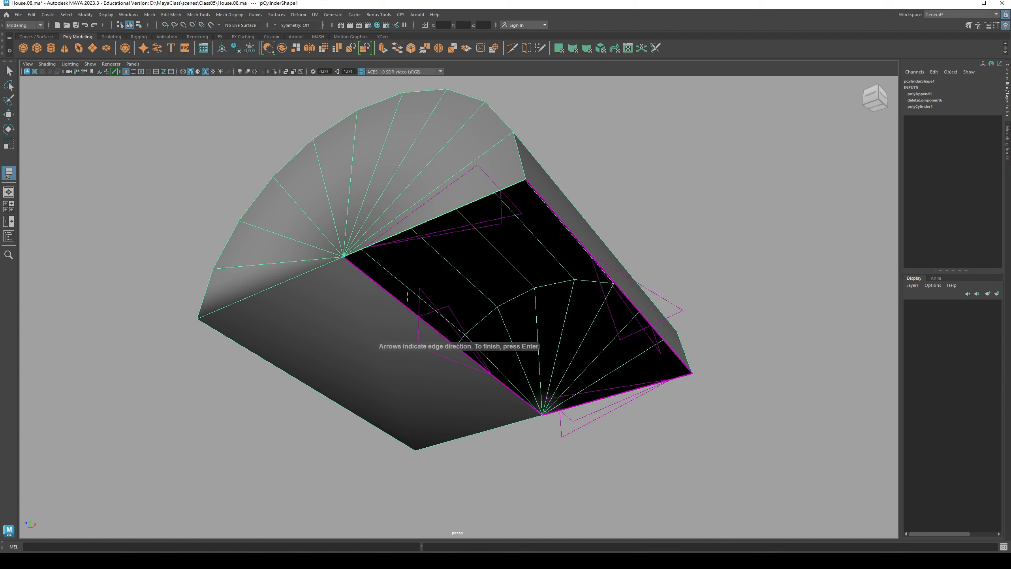
{"action": "left_click", "coordinate": [400, 302]}
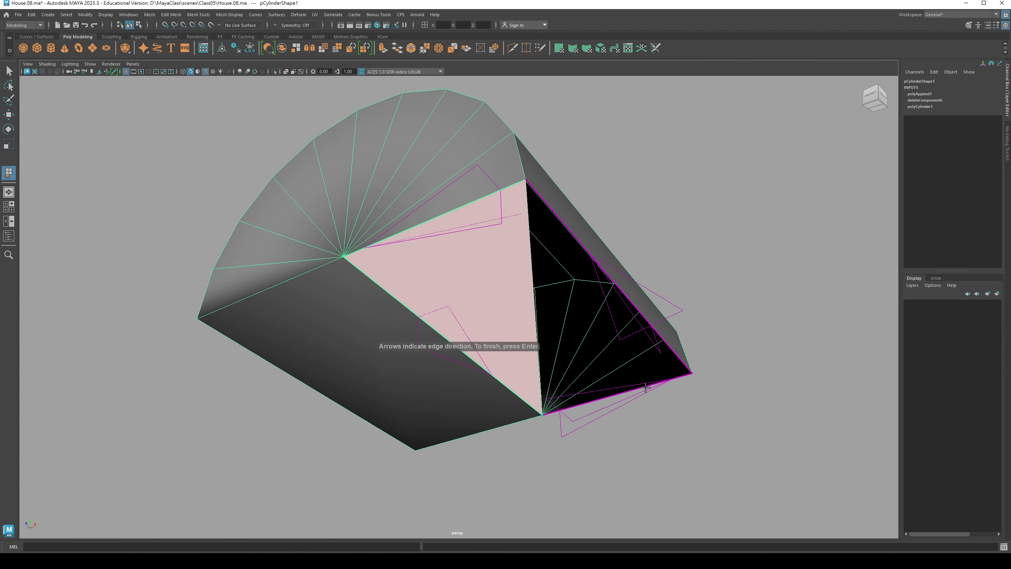
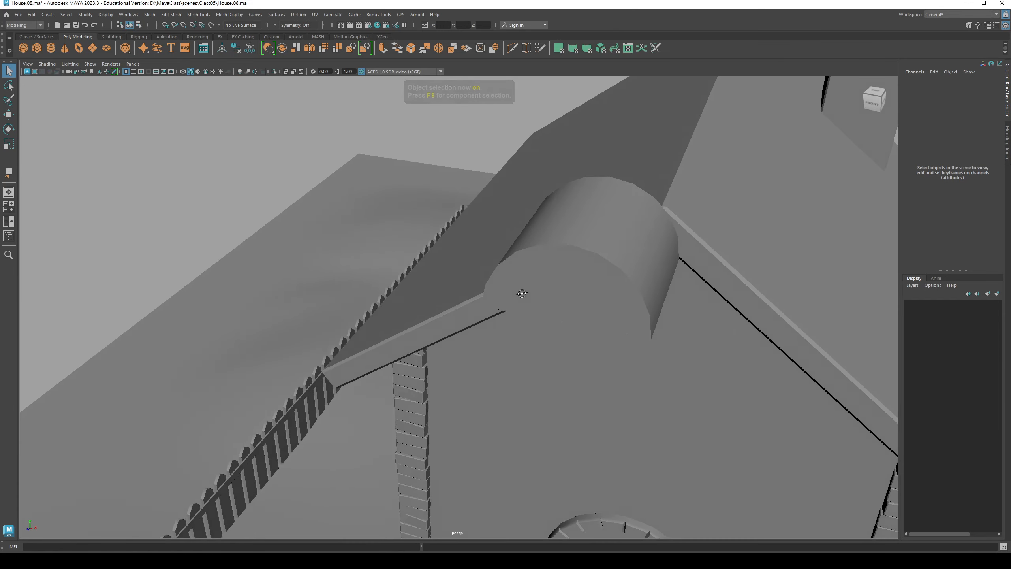
Select the closed half cylinder and bring its flat underside into view
{"action": "middle_click_drag", "start_coordinate": [495, 286], "coordinate": [446, 289], "text": "alt"}
{"action": "scroll", "coordinate": [446, 288], "scroll_direction": "up", "scroll_amount": 1}
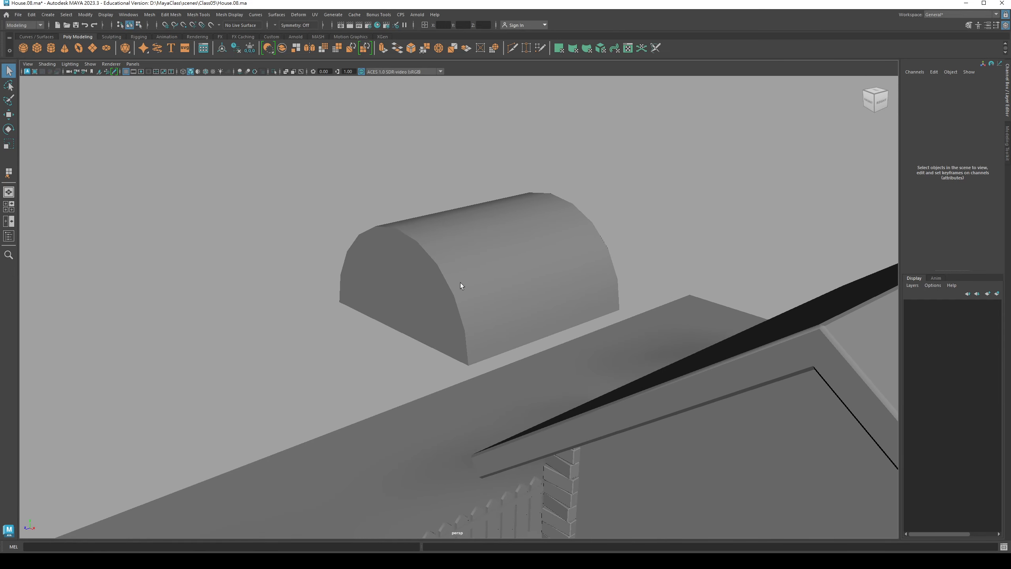
{"action": "left_click", "coordinate": [463, 279]}
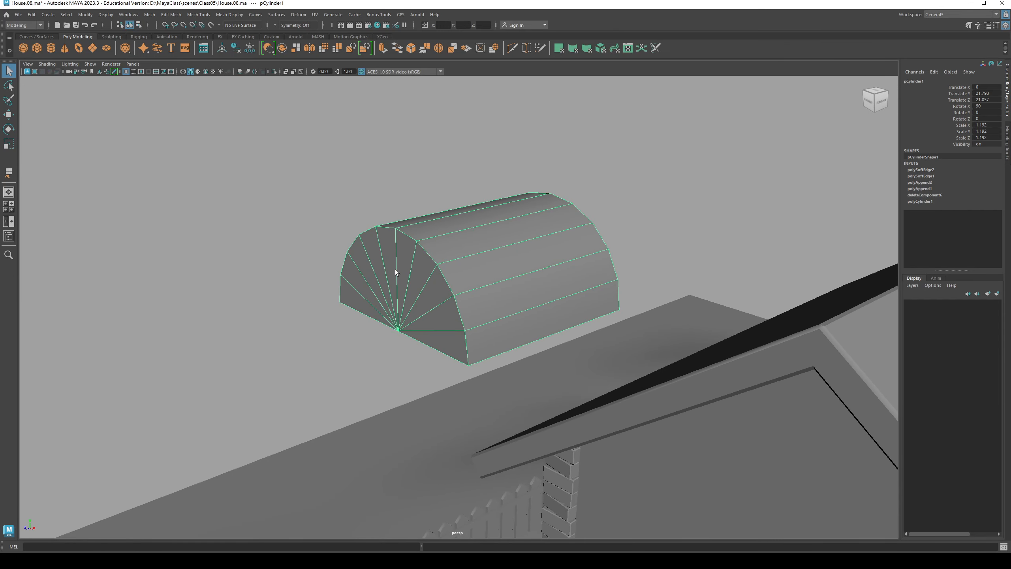
{"action": "left_click", "coordinate": [416, 349]}
{"action": "left_click_drag", "start_coordinate": [447, 313], "coordinate": [494, 206], "text": "alt"}
{"action": "left_click", "coordinate": [446, 267]}
Extrude the two underside faces downward by about 1.5 units to form an arched box, and return to object mode
{"action": "right_click", "coordinate": [501, 194]}
{"action": "right_click_drag", "start_coordinate": [501, 196], "coordinate": [500, 216]}
{"action": "left_click", "coordinate": [466, 236]}
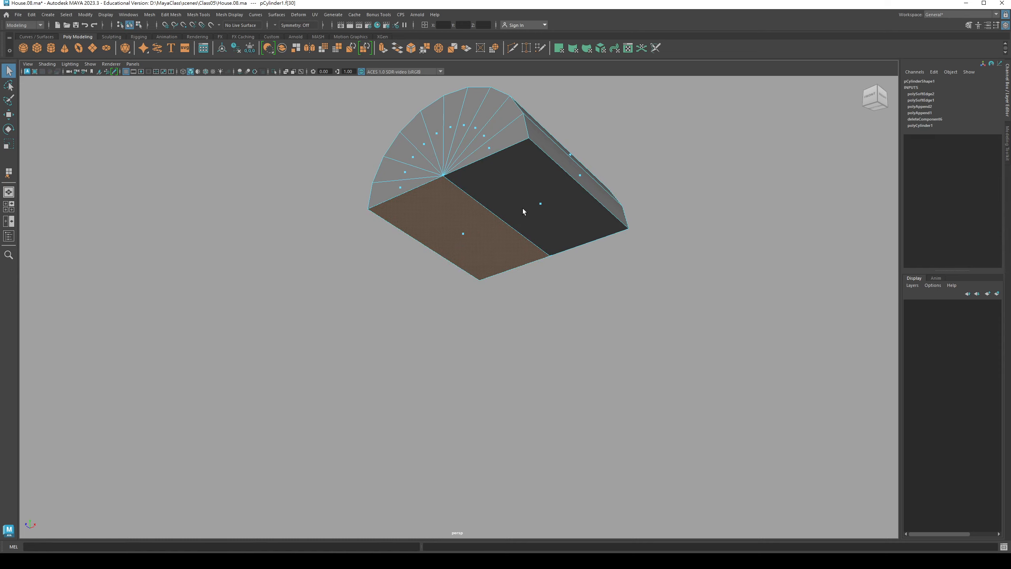
{"action": "left_click", "coordinate": [538, 205], "text": "shift"}
{"action": "left_click_drag", "start_coordinate": [534, 222], "coordinate": [468, 294], "text": "alt"}
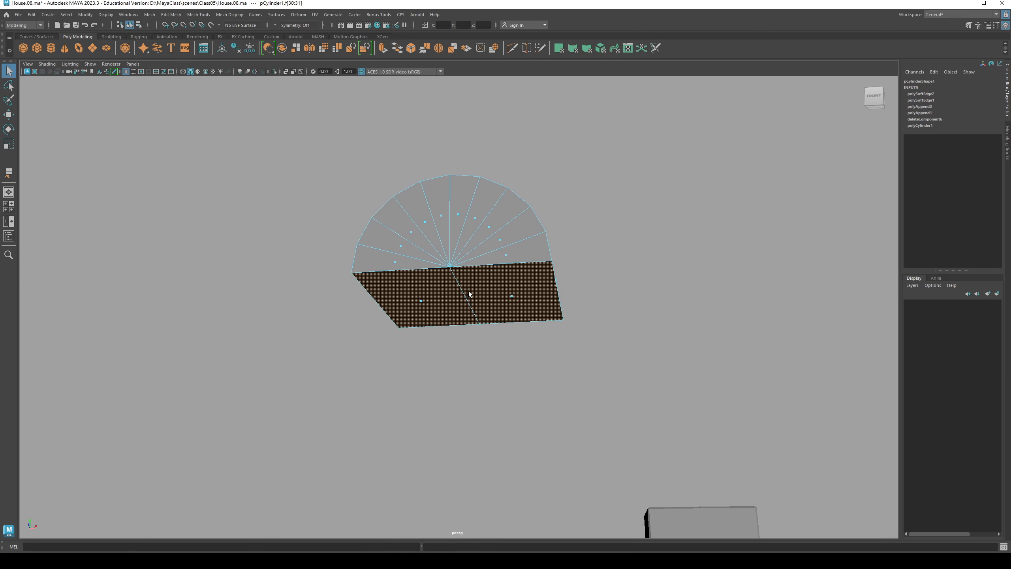
{"action": "left_click", "coordinate": [969, 26]}
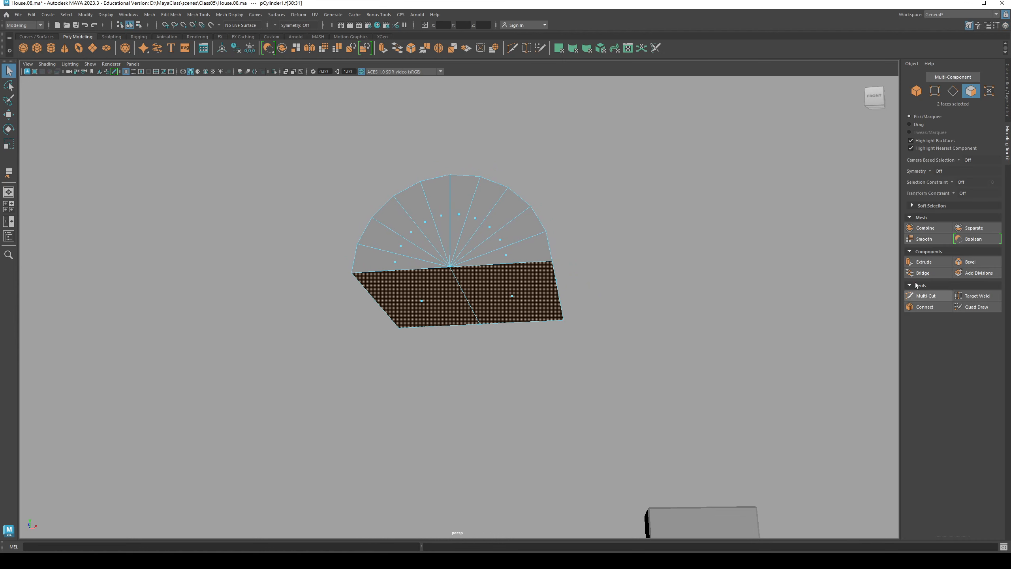
{"action": "left_click", "coordinate": [926, 264]}
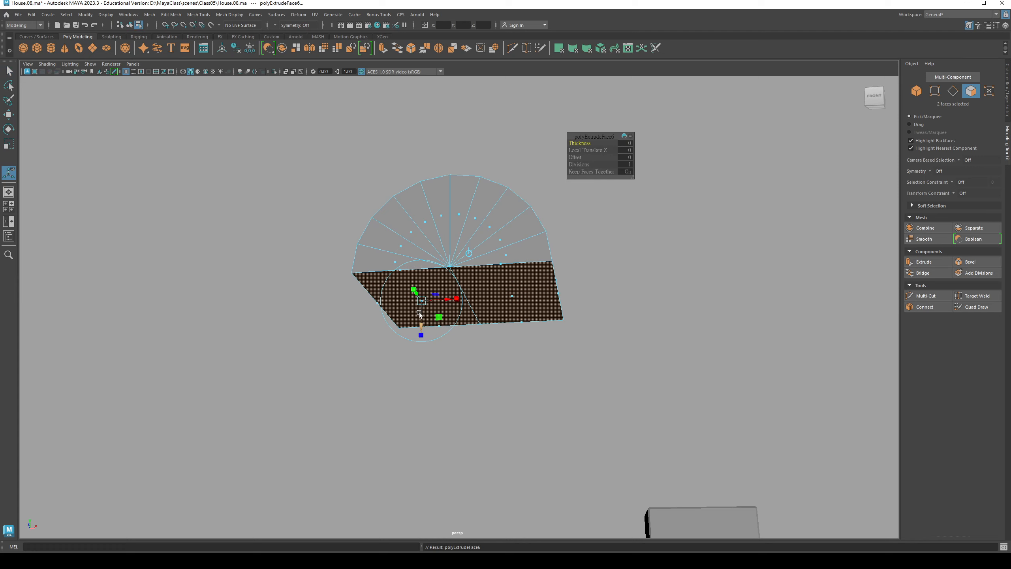
{"action": "left_click_drag", "start_coordinate": [422, 323], "coordinate": [352, 312]}
{"action": "middle_click_drag", "start_coordinate": [388, 296], "coordinate": [386, 277], "text": "alt"}
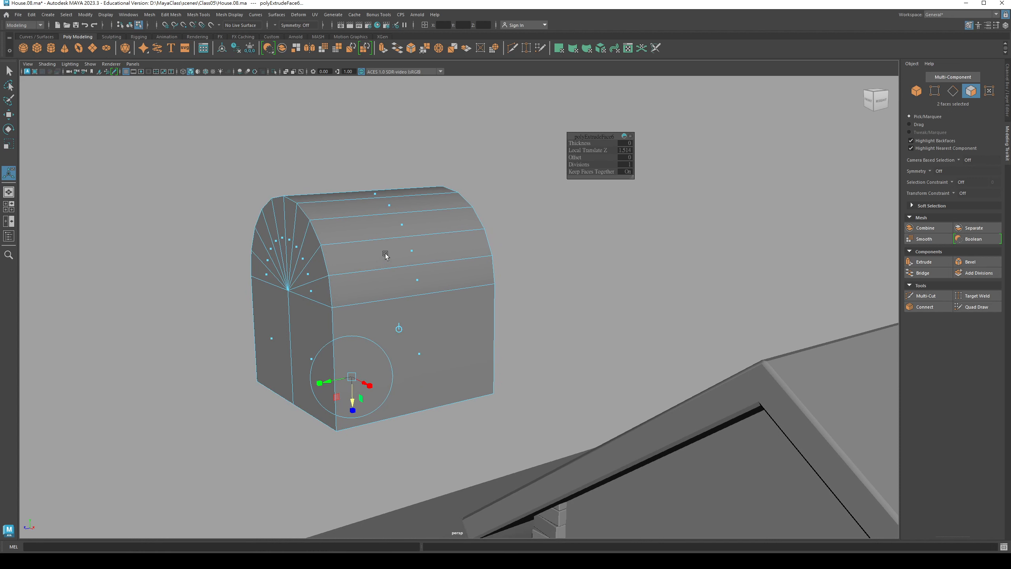
{"action": "key", "text": "F8"}
{"action": "left_click", "coordinate": [210, 247]}
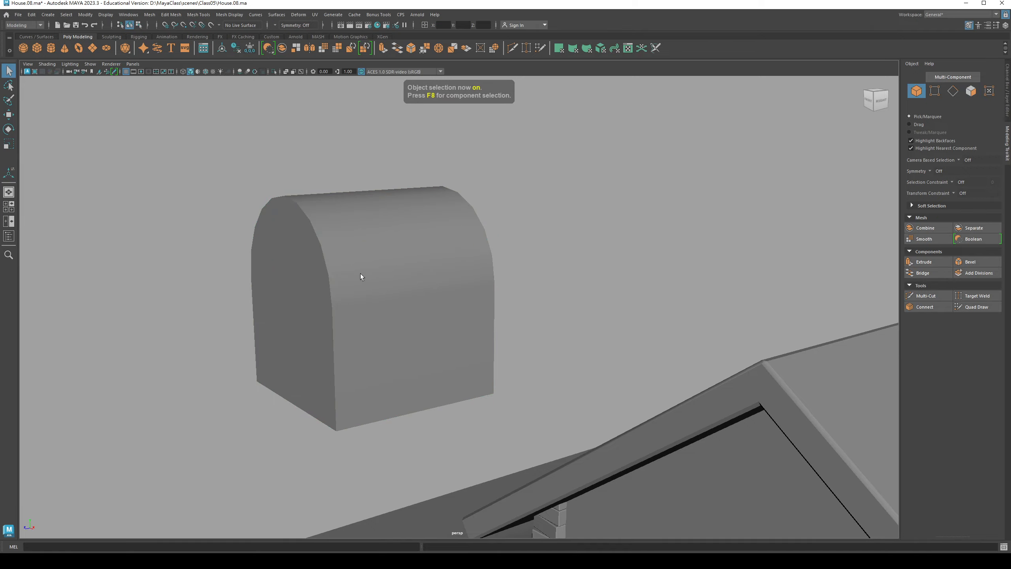
Stretch the arched box along its front-to-back length by about a third
{"action": "left_click", "coordinate": [361, 274]}
{"action": "right_click_drag", "start_coordinate": [393, 303], "coordinate": [330, 304], "text": "alt"}
{"action": "key", "text": "w"}
{"action": "right_click_drag", "start_coordinate": [414, 331], "coordinate": [358, 316], "text": "alt"}
{"action": "middle_click_drag", "start_coordinate": [398, 321], "coordinate": [382, 174], "text": "alt"}
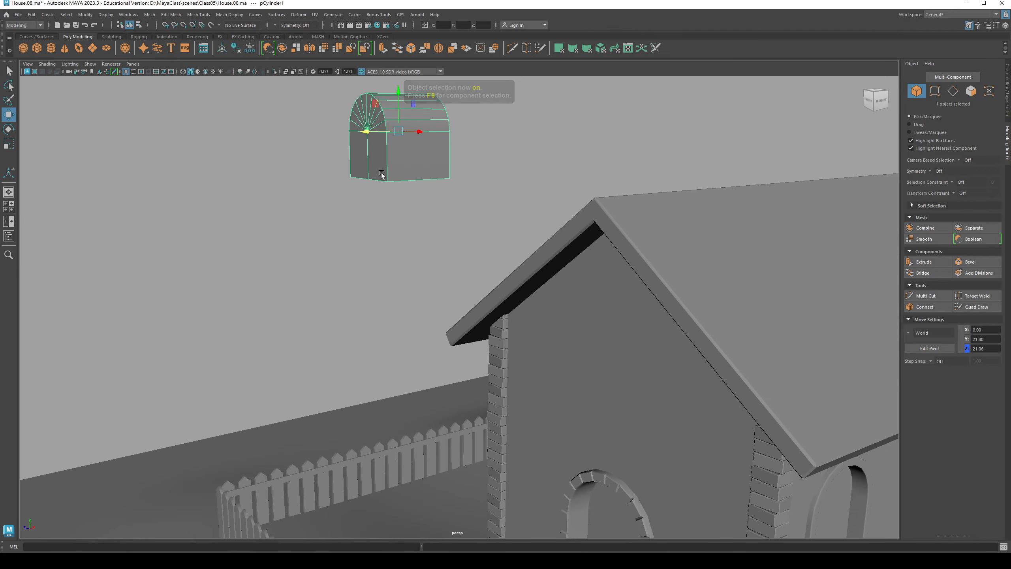
{"action": "right_click_drag", "start_coordinate": [382, 175], "coordinate": [240, 185], "text": "alt"}
{"action": "mouse_move", "coordinate": [240, 185]}
{"action": "left_mouse_down", "text": "alt"}
{"action": "mouse_move", "coordinate": [248, 201]}
{"action": "mouse_move", "coordinate": [248, 190]}
{"action": "left_mouse_up", "text": "alt"}
{"action": "key", "text": "r"}
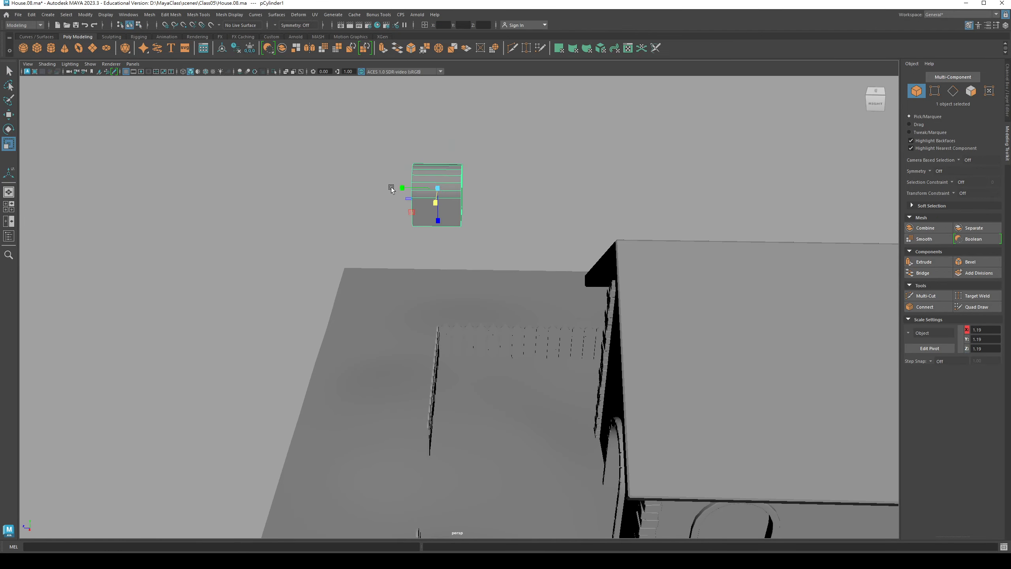
{"action": "left_click_drag", "start_coordinate": [400, 187], "coordinate": [390, 188]}
{"action": "key", "text": "w"}
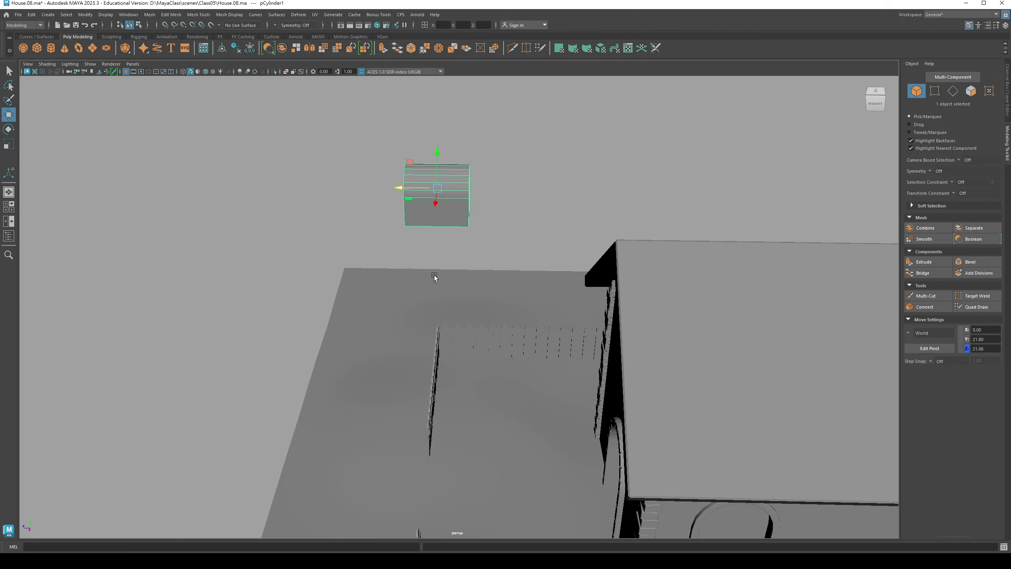
Move the arched box down into the front yard beside the door, to about X -3.44, Y 4.23
{"action": "left_click_drag", "start_coordinate": [436, 276], "coordinate": [442, 290], "text": "alt"}
{"action": "left_click_drag", "start_coordinate": [429, 157], "coordinate": [316, 392]}
{"action": "key", "text": "r"}
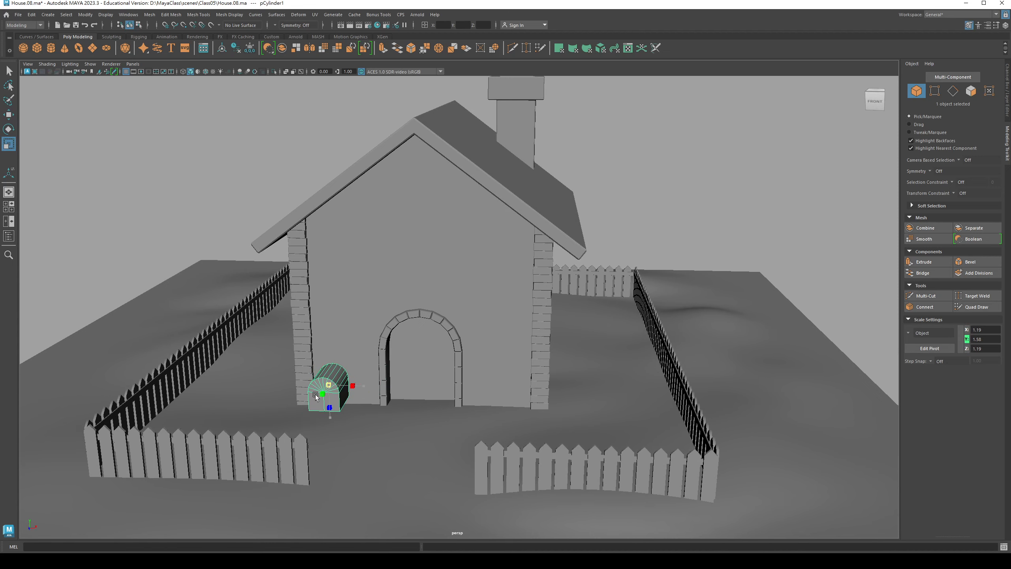
{"action": "key", "text": "w"}
{"action": "left_click_drag", "start_coordinate": [529, 414], "coordinate": [465, 429], "text": "alt"}
{"action": "middle_click_drag", "start_coordinate": [465, 429], "coordinate": [478, 353], "text": "alt"}
{"action": "right_click_drag", "start_coordinate": [347, 309], "coordinate": [397, 297], "text": "alt"}
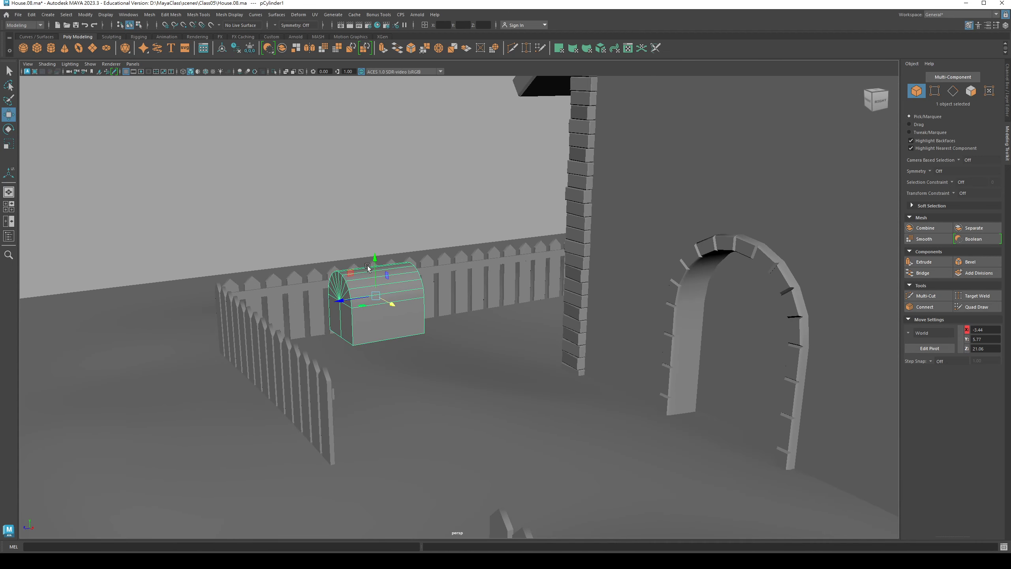
{"action": "left_click_drag", "start_coordinate": [376, 261], "coordinate": [376, 308]}
{"action": "middle_click_drag", "start_coordinate": [387, 333], "coordinate": [387, 327], "text": "alt"}
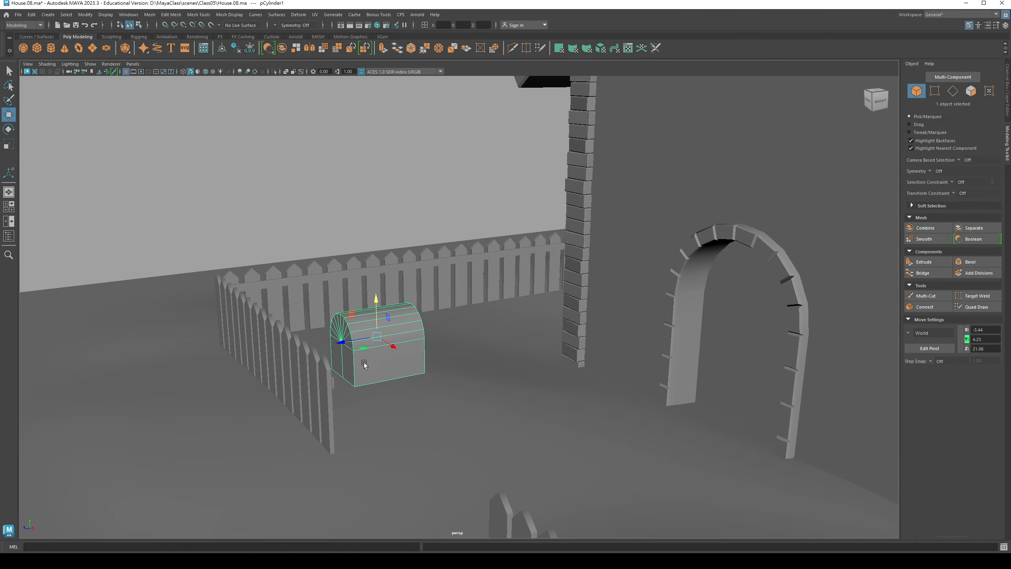
Select all twelve faces that make up the arched box's front end
{"action": "key", "text": "f"}
{"action": "left_click_drag", "start_coordinate": [338, 355], "coordinate": [402, 377], "text": "alt"}
{"action": "right_click_drag", "start_coordinate": [403, 377], "coordinate": [392, 374], "text": "alt"}
{"action": "left_click_drag", "start_coordinate": [392, 374], "coordinate": [455, 324], "text": "alt"}
{"action": "key", "text": "q"}
{"action": "left_click_drag", "start_coordinate": [463, 360], "coordinate": [433, 306], "text": "alt"}
{"action": "right_click", "coordinate": [394, 269]}
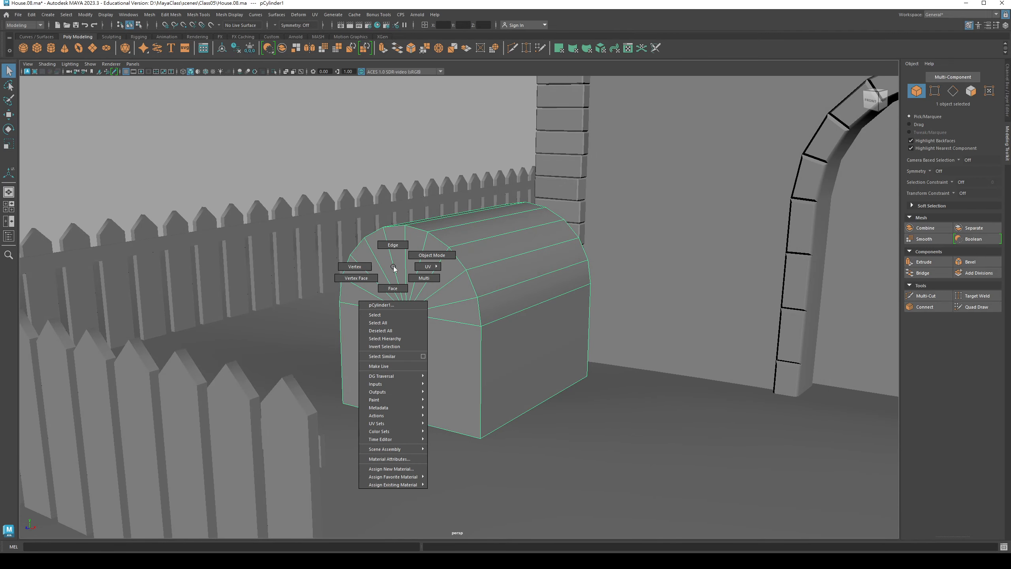
{"action": "right_click_drag", "start_coordinate": [393, 266], "coordinate": [397, 288]}
{"action": "left_click_drag", "start_coordinate": [474, 354], "coordinate": [402, 303], "text": "alt"}
{"action": "left_click_drag", "start_coordinate": [341, 184], "coordinate": [390, 456]}
{"action": "left_click_drag", "start_coordinate": [393, 285], "coordinate": [414, 239], "text": "alt"}
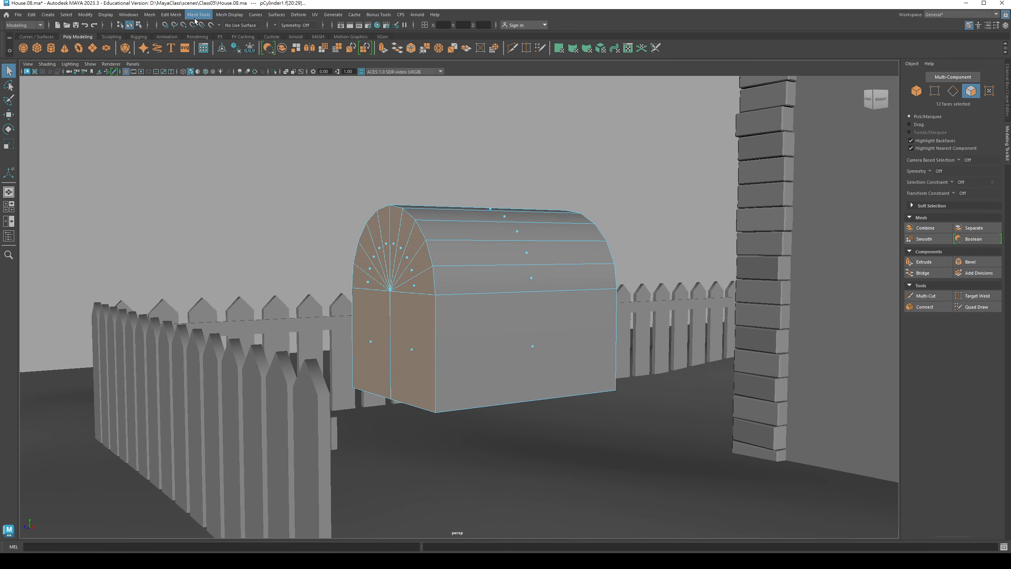
Extract the selected front faces into a separate panel and return to object mode
{"action": "left_click", "coordinate": [170, 14]}
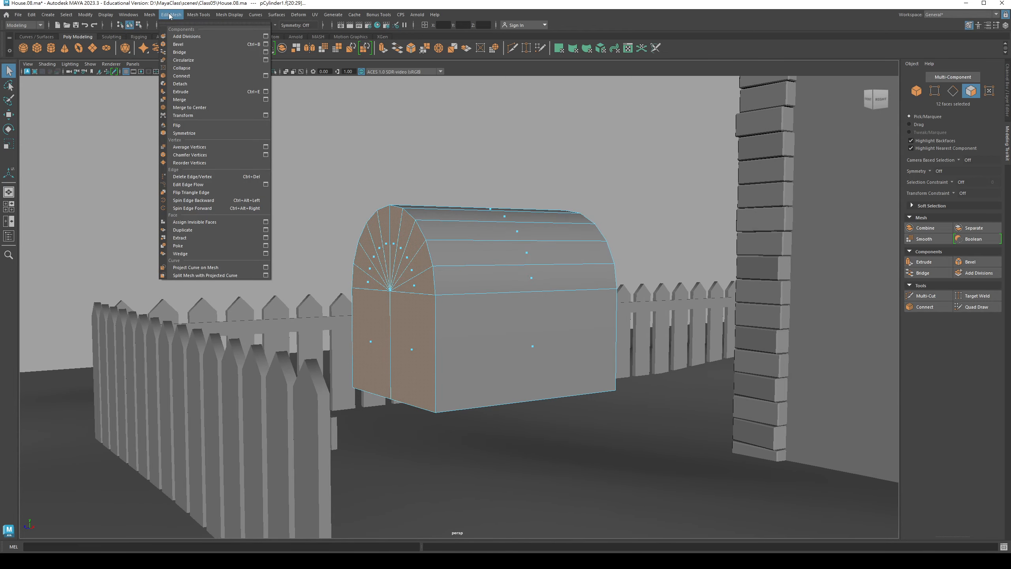
{"action": "mouse_move", "coordinate": [149, 15]}
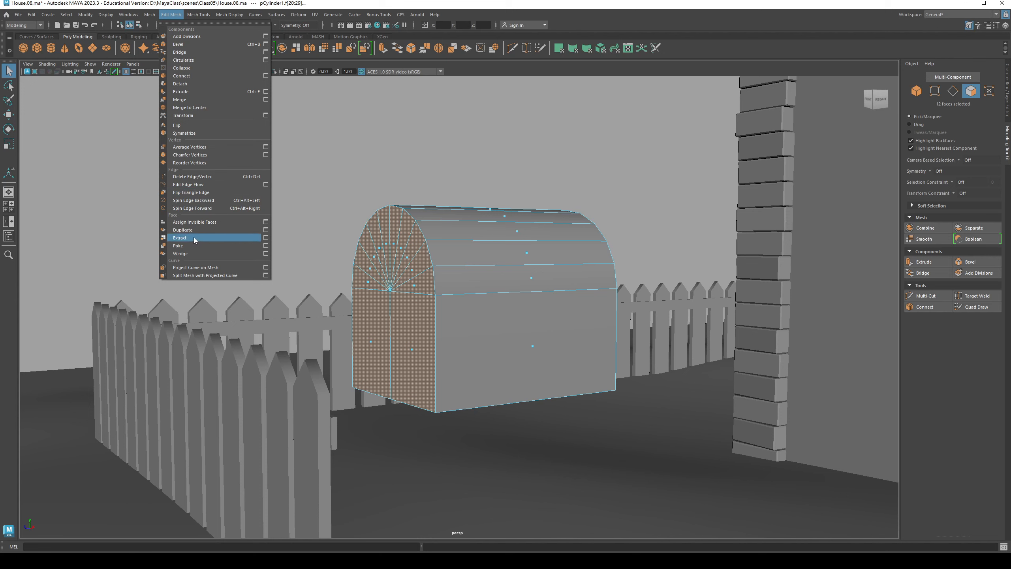
{"action": "left_click", "coordinate": [194, 241]}
{"action": "left_click", "coordinate": [480, 257]}
{"action": "key", "text": "q"}
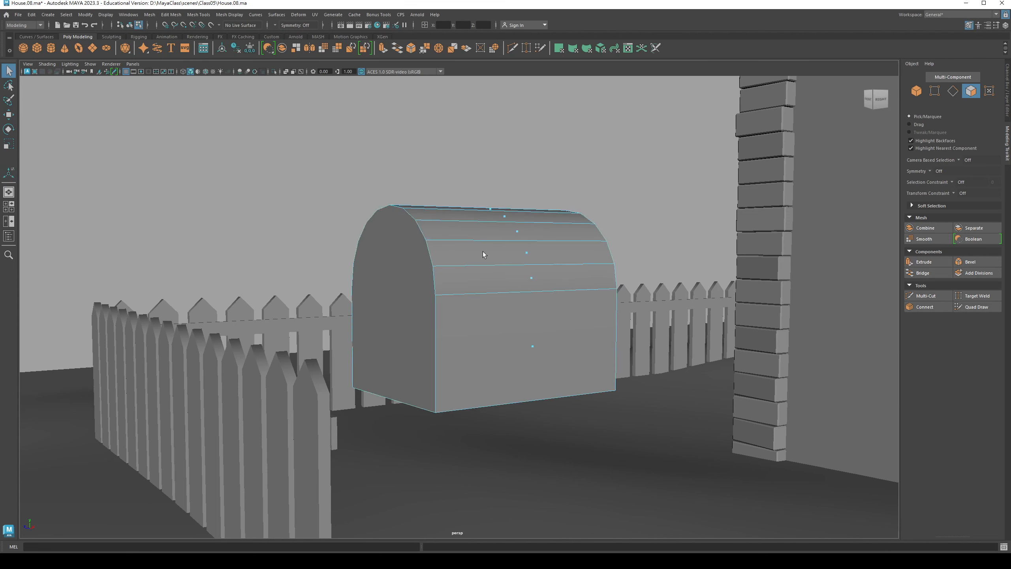
{"action": "key", "text": "F8"}
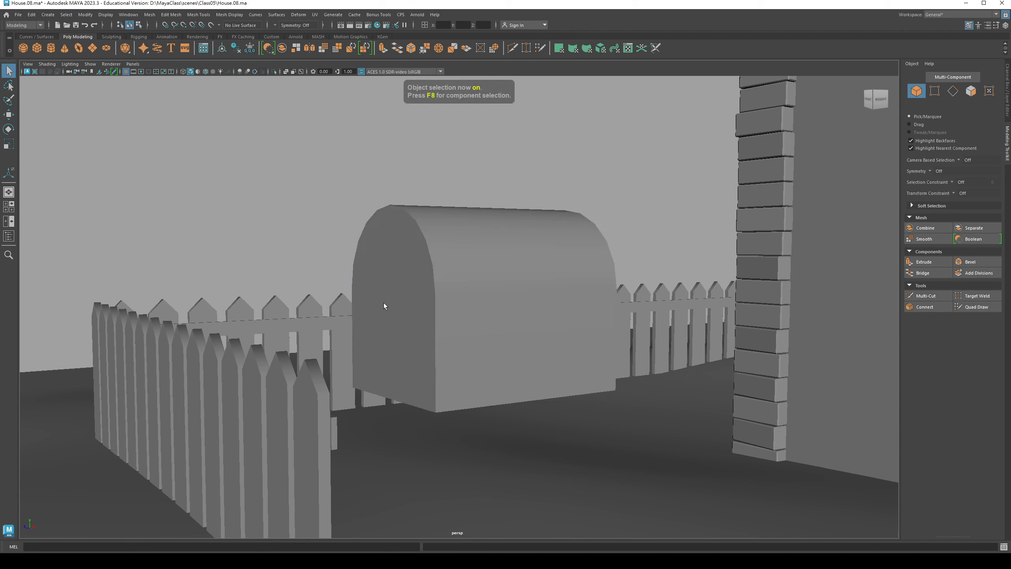
{"action": "left_click", "coordinate": [406, 287]}
{"action": "key", "text": "w"}
{"action": "left_click_drag", "start_coordinate": [406, 287], "coordinate": [442, 287]}
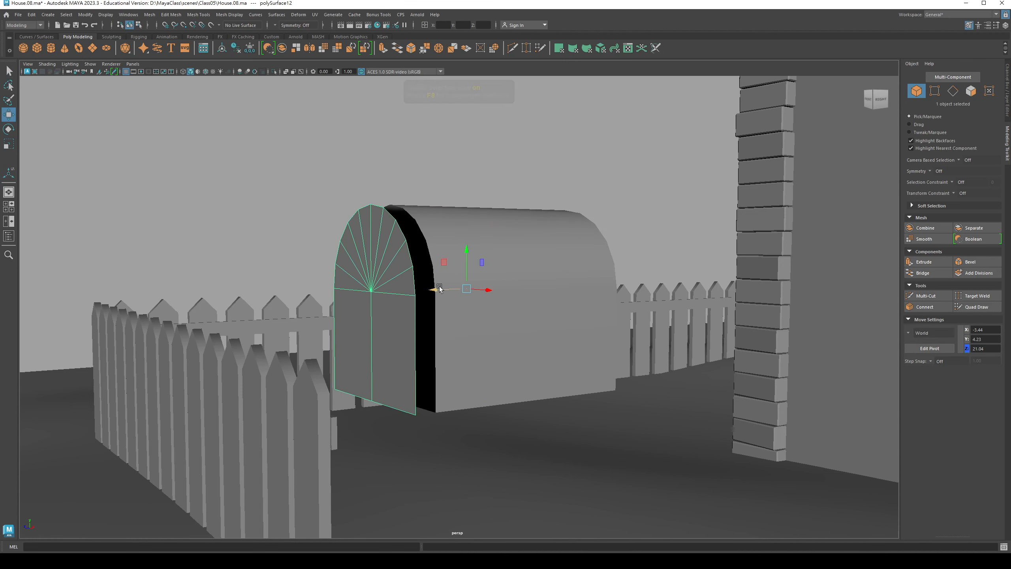
{"action": "key", "text": "ctrl+z"}
{"action": "left_click", "coordinate": [501, 224]}
{"action": "mouse_move", "coordinate": [480, 248]}
{"action": "left_mouse_down"}
{"action": "mouse_move", "coordinate": [479, 211]}
{"action": "mouse_move", "coordinate": [493, 235]}
{"action": "left_mouse_up"}
{"action": "key", "text": "ctrl+z"}
Select the extracted front panel and center its pivot
{"action": "key", "text": "q"}
{"action": "left_click", "coordinate": [387, 293]}
{"action": "left_click_drag", "start_coordinate": [387, 293], "coordinate": [353, 279], "text": "alt"}
{"action": "key", "text": "w"}
{"action": "left_click_drag", "start_coordinate": [353, 227], "coordinate": [381, 256], "text": "alt"}
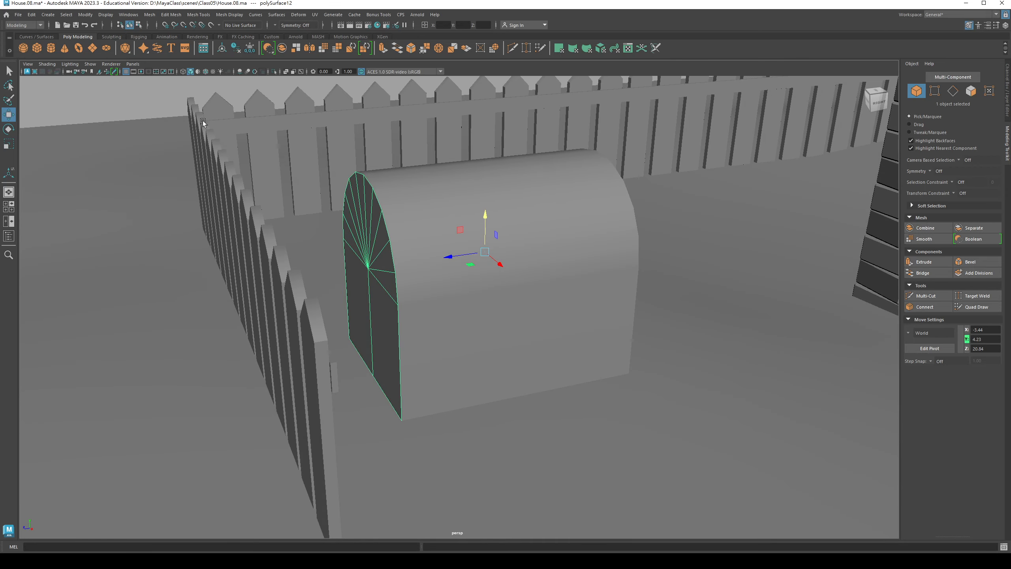
{"action": "left_click_drag", "start_coordinate": [203, 122], "coordinate": [95, 8], "text": "alt"}
{"action": "left_click", "coordinate": [84, 16]}
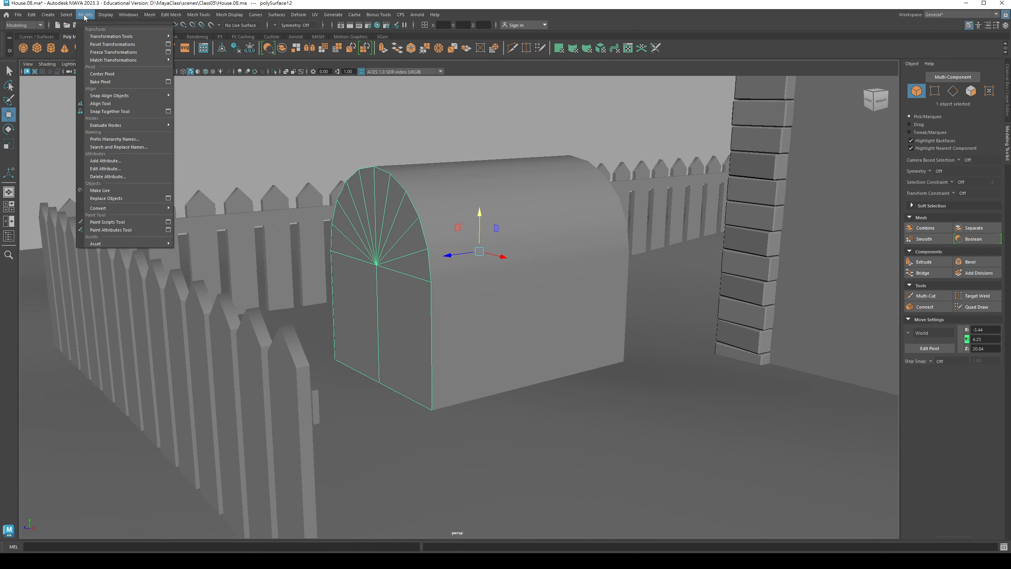
{"action": "left_click", "coordinate": [103, 75]}
{"action": "left_click_drag", "start_coordinate": [358, 279], "coordinate": [381, 241], "text": "alt"}
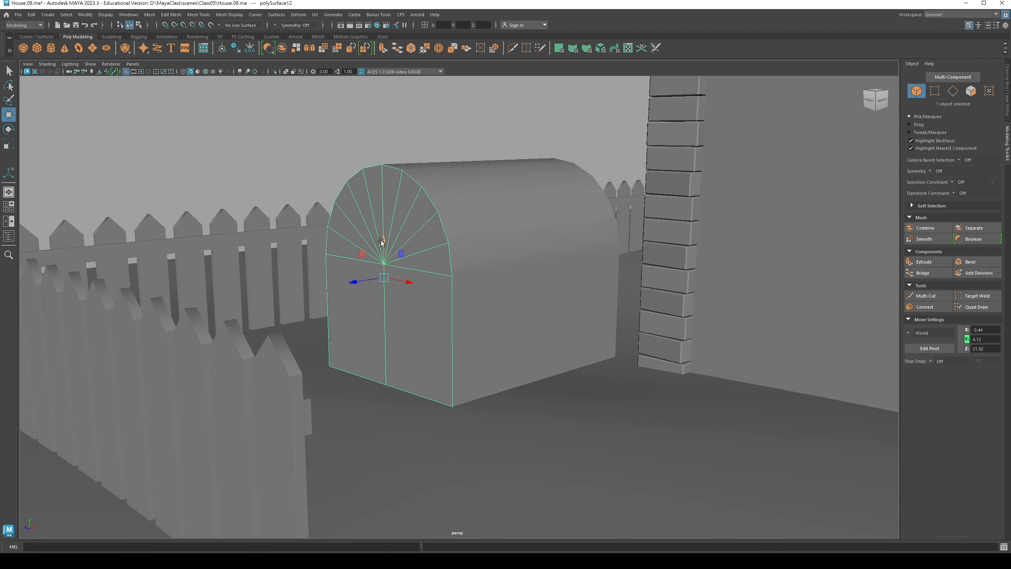
Move the front panel's pivot down to the middle of its bottom edge and leave pivot editing
{"action": "key", "text": "d"}
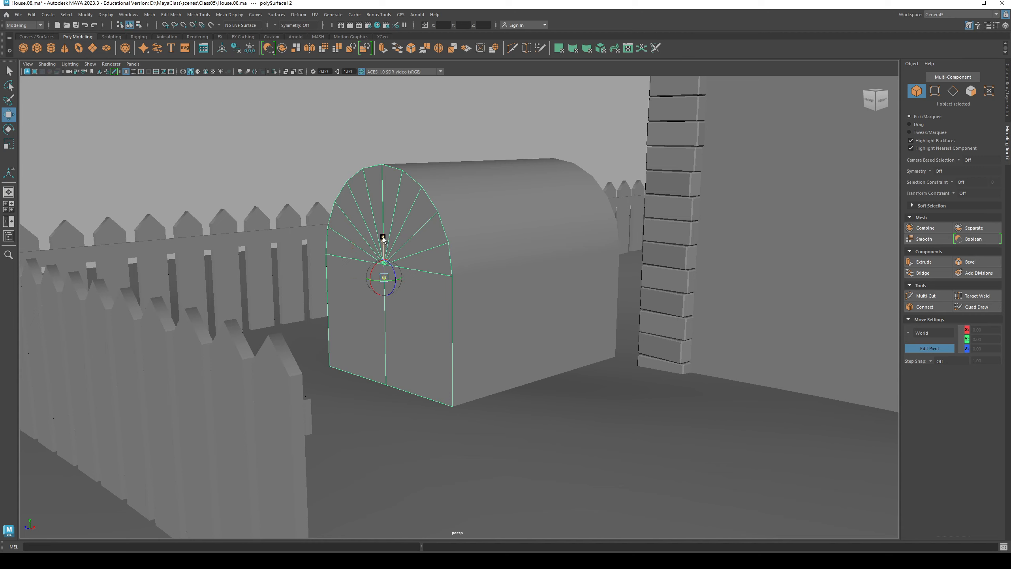
{"action": "left_click_drag", "start_coordinate": [383, 238], "coordinate": [384, 294]}
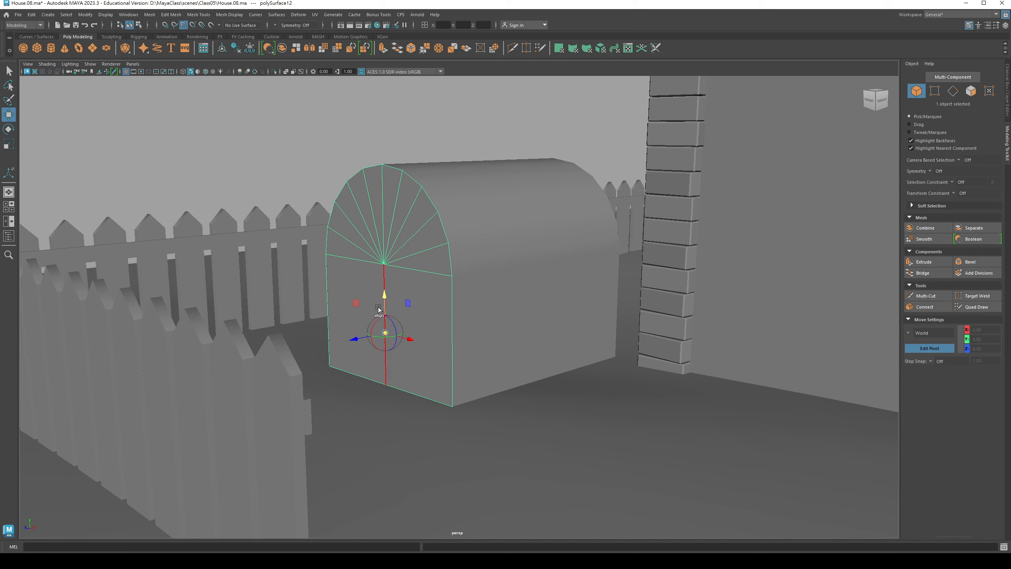
{"action": "left_click_drag", "start_coordinate": [386, 295], "coordinate": [386, 298]}
{"action": "left_click", "coordinate": [384, 382]}
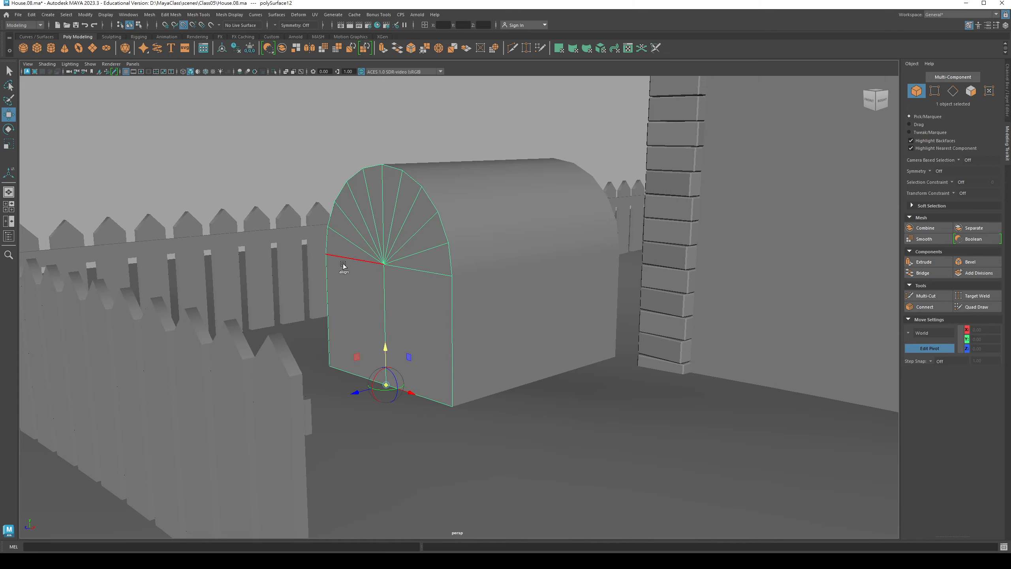
{"action": "key", "text": "Insert"}
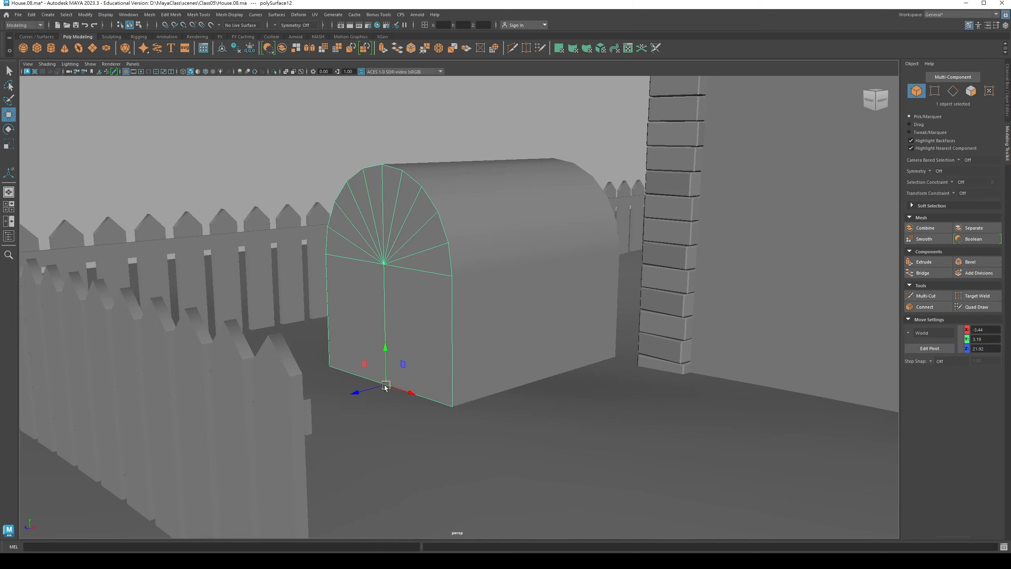
Swing the front panel open about its bottom edge by setting its X rotation to 90
{"action": "mouse_move", "coordinate": [289, 236]}
{"action": "left_mouse_down", "text": "alt"}
{"action": "mouse_move", "coordinate": [408, 234]}
{"action": "mouse_move", "coordinate": [300, 235]}
{"action": "left_mouse_up", "text": "alt"}
{"action": "key", "text": "e"}
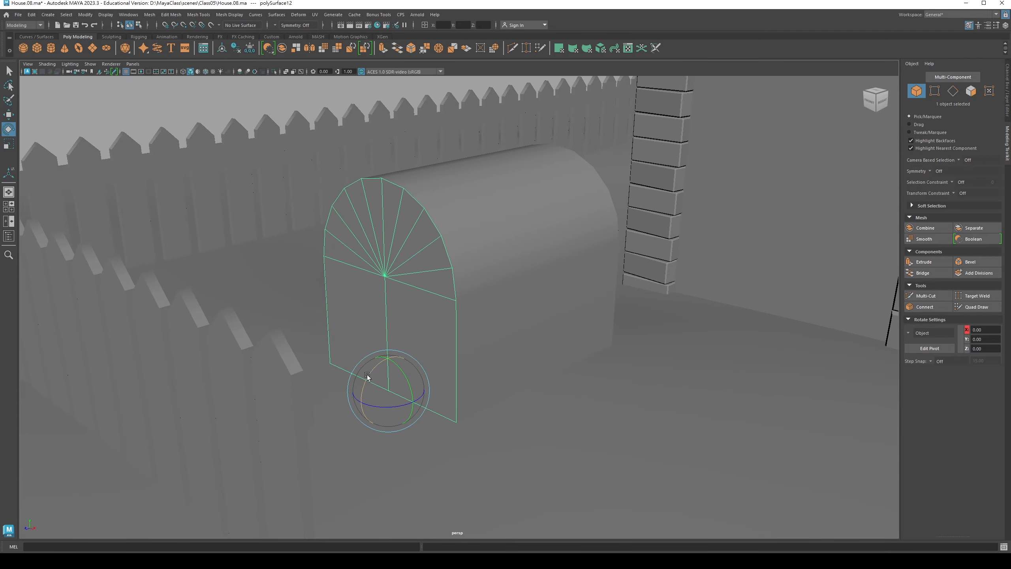
{"action": "left_click_drag", "start_coordinate": [367, 377], "coordinate": [387, 356]}
{"action": "left_click", "coordinate": [1008, 89]}
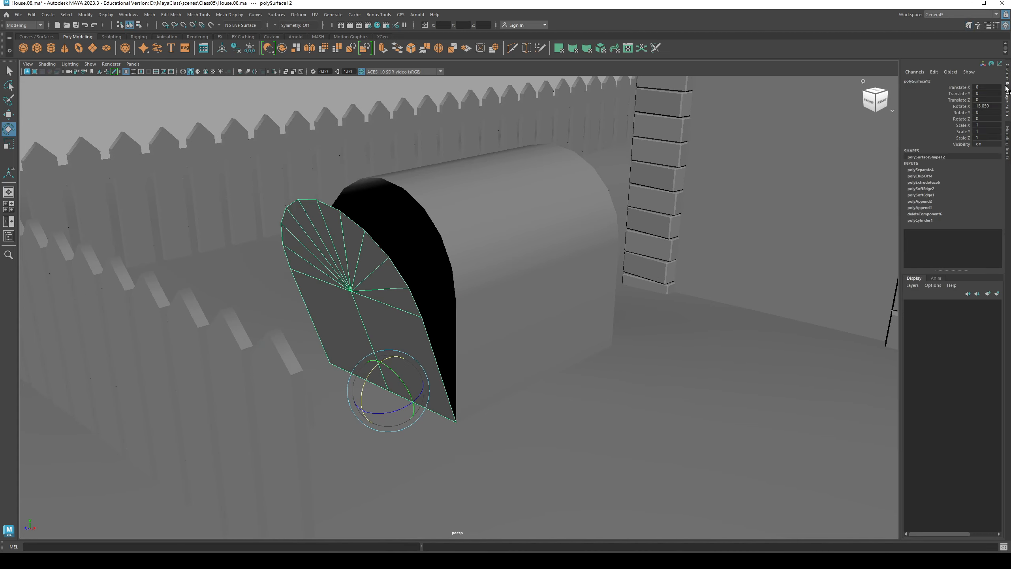
{"action": "type", "text": "90"}
{"action": "key", "text": "Return"}
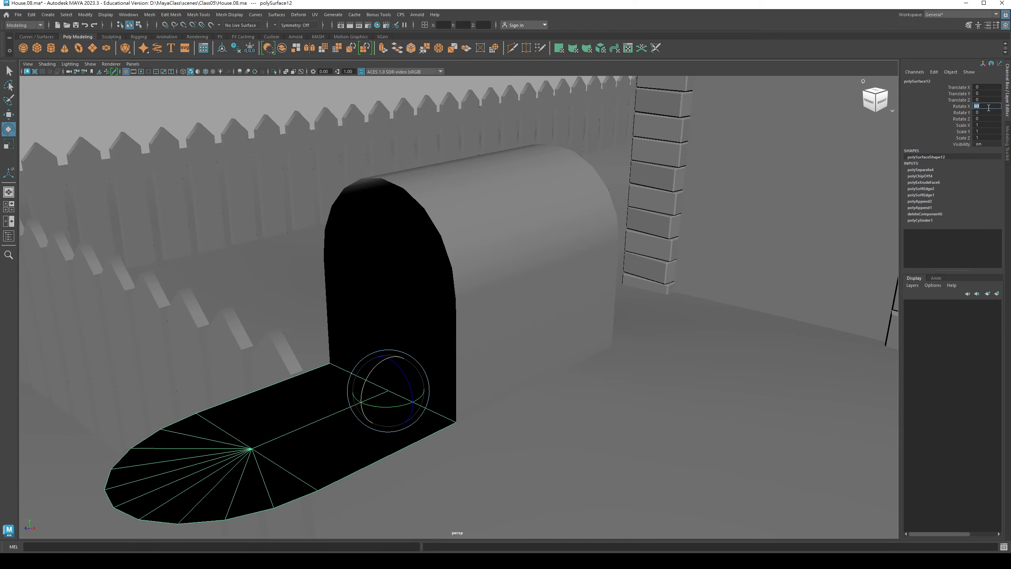
Extrude the opened front panel slightly to give it thickness, and return to object mode
{"action": "left_click_drag", "start_coordinate": [404, 339], "coordinate": [323, 298], "text": "alt"}
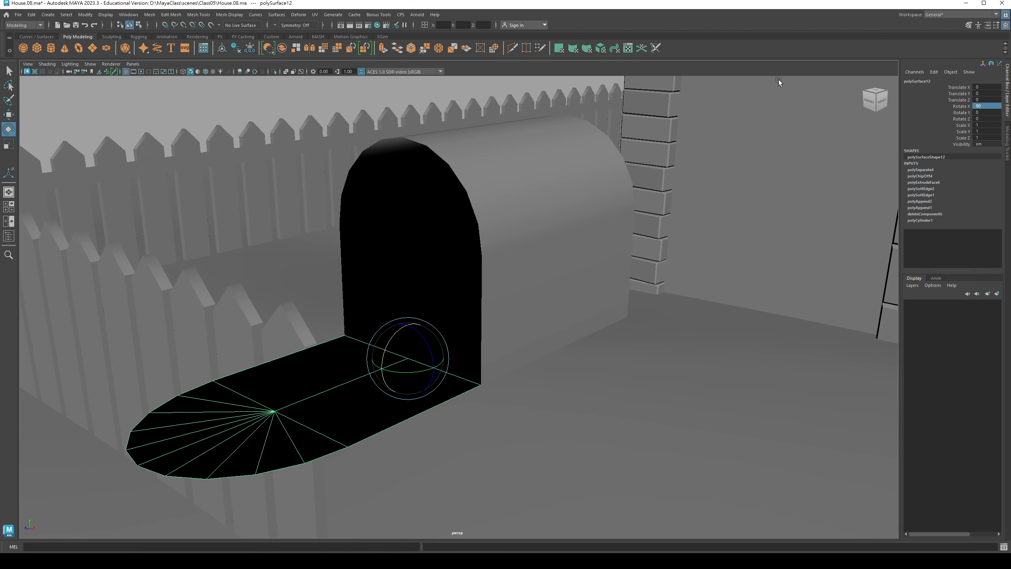
{"action": "left_click", "coordinate": [969, 26]}
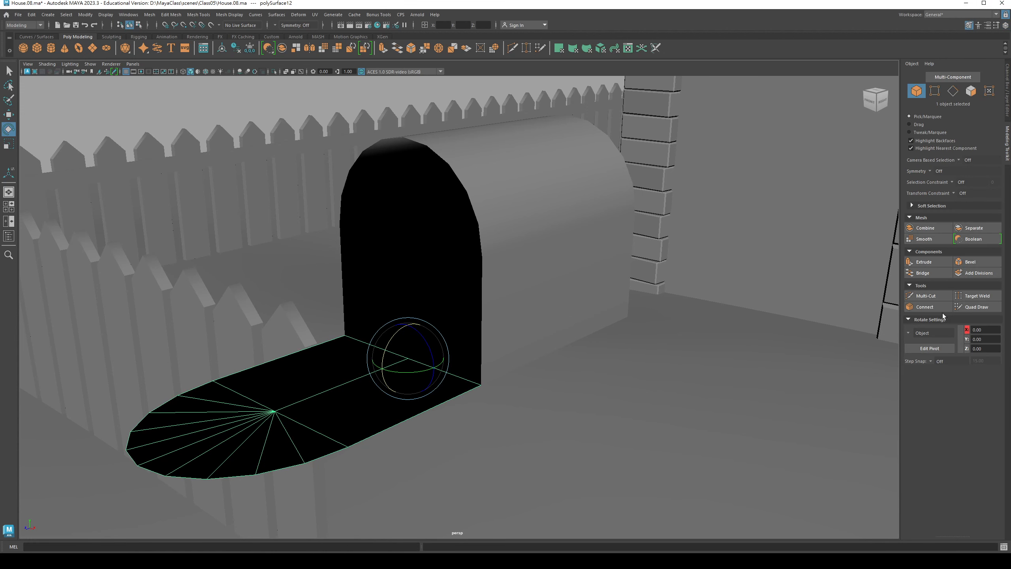
{"action": "left_click", "coordinate": [923, 263]}
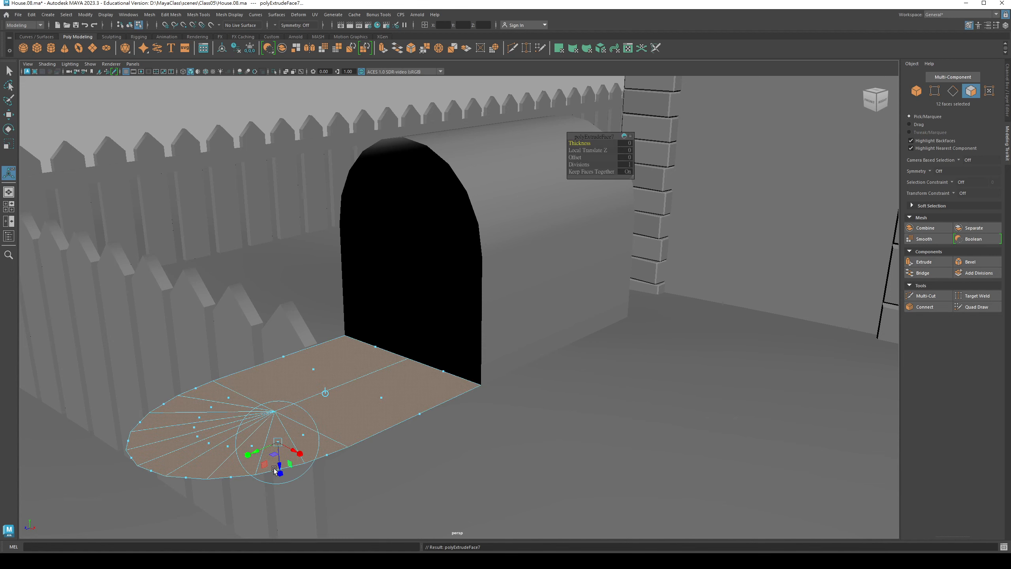
{"action": "left_click_drag", "start_coordinate": [280, 466], "coordinate": [321, 384]}
{"action": "key", "text": "q"}
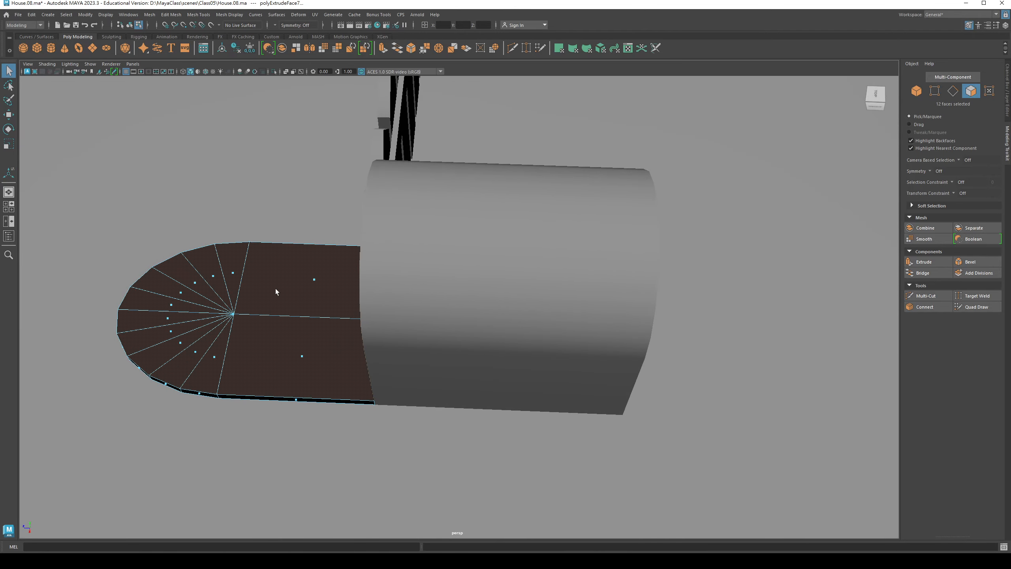
{"action": "key", "text": "F8"}
{"action": "left_click_drag", "start_coordinate": [285, 266], "coordinate": [385, 314], "text": "alt"}
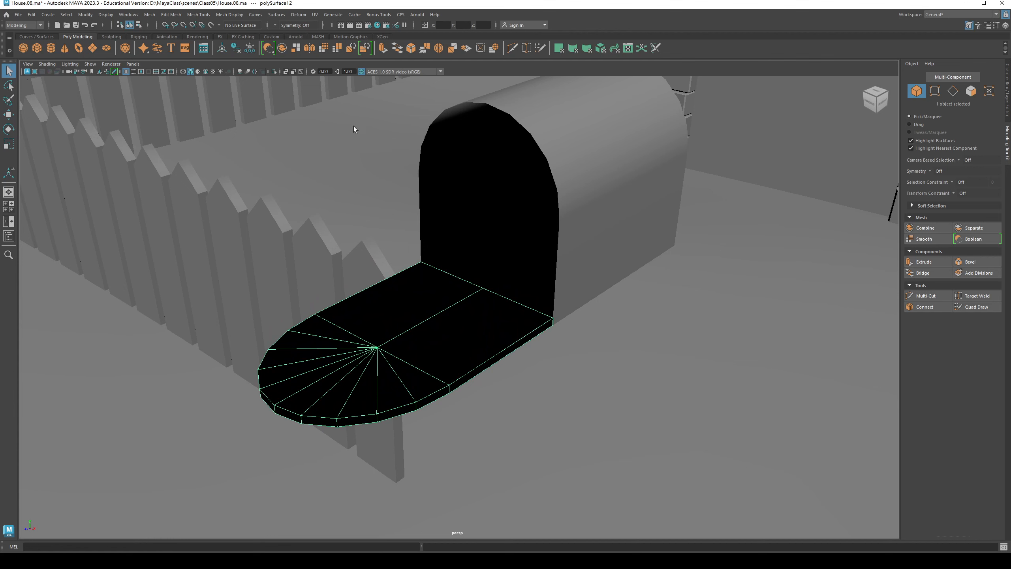
Reverse the normals of the thickened front panel
{"action": "left_click_drag", "start_coordinate": [354, 130], "coordinate": [331, 198], "text": "alt"}
{"action": "left_click_drag", "start_coordinate": [398, 289], "coordinate": [347, 344], "text": "alt"}
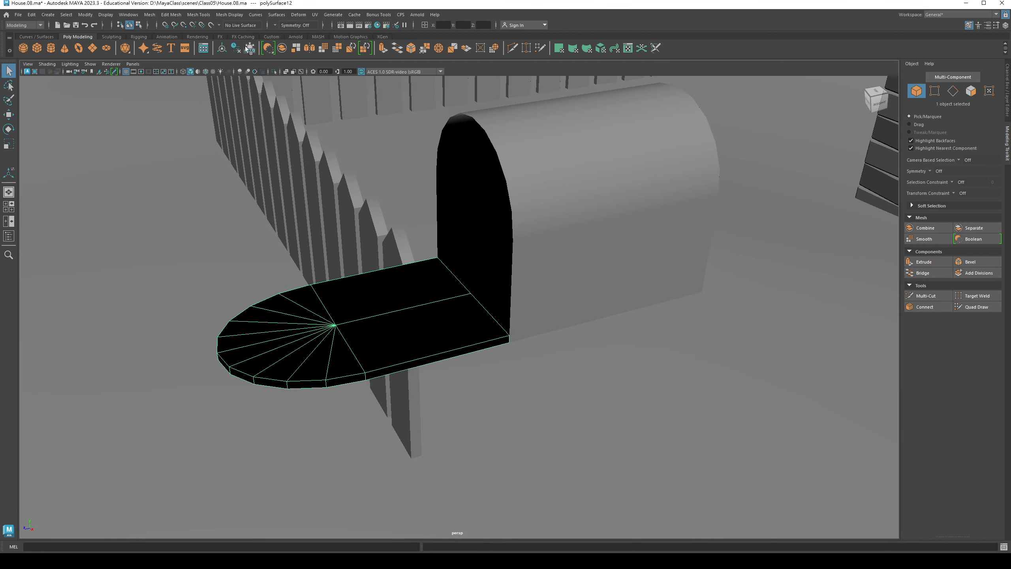
{"action": "left_click", "coordinate": [222, 15]}
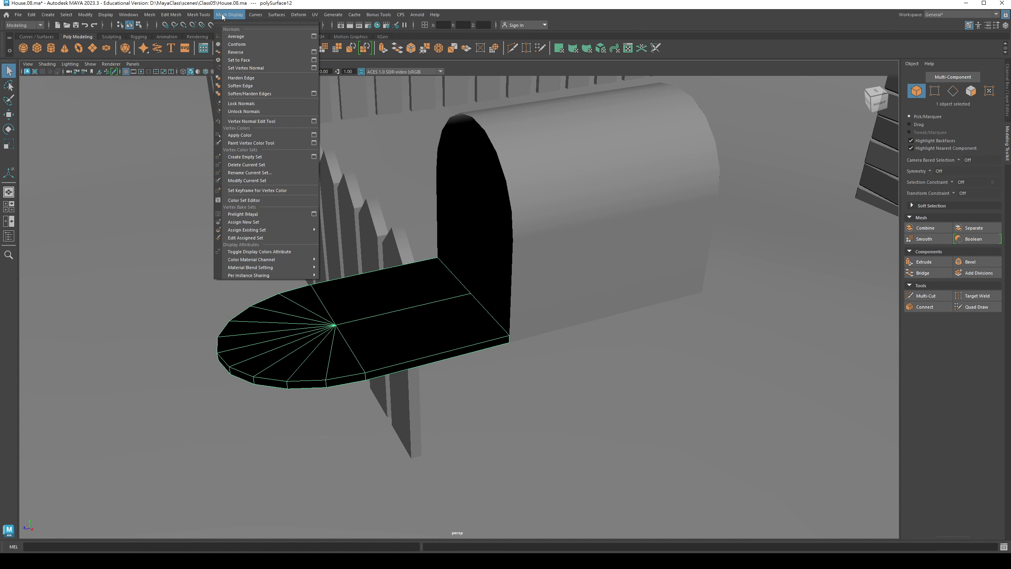
{"action": "left_click", "coordinate": [251, 53]}
{"action": "key", "text": "e"}
{"action": "left_click_drag", "start_coordinate": [255, 240], "coordinate": [303, 159], "text": "alt"}
{"action": "key", "text": "q"}
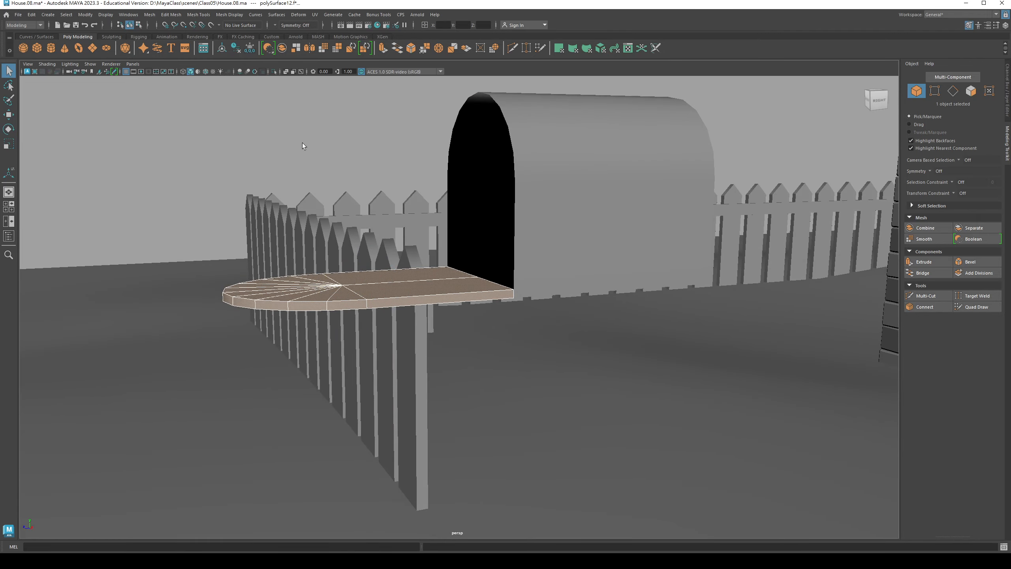
Extrude the arched box's shell with a thickness of -0.1 and return to object mode
{"action": "left_click", "coordinate": [501, 174]}
{"action": "left_click_drag", "start_coordinate": [501, 175], "coordinate": [433, 187], "text": "alt"}
{"action": "left_click", "coordinate": [458, 235]}
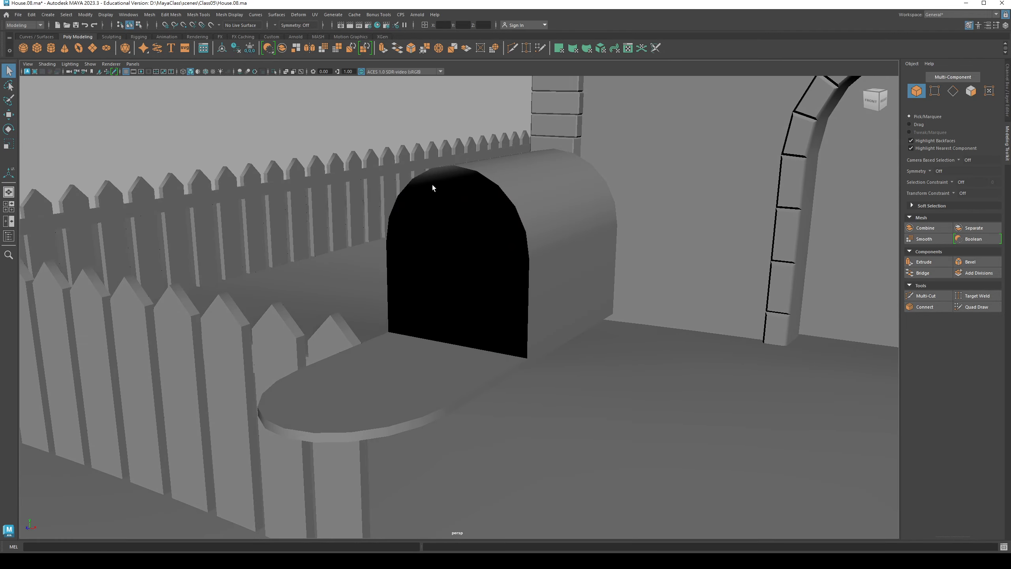
{"action": "left_click", "coordinate": [512, 172]}
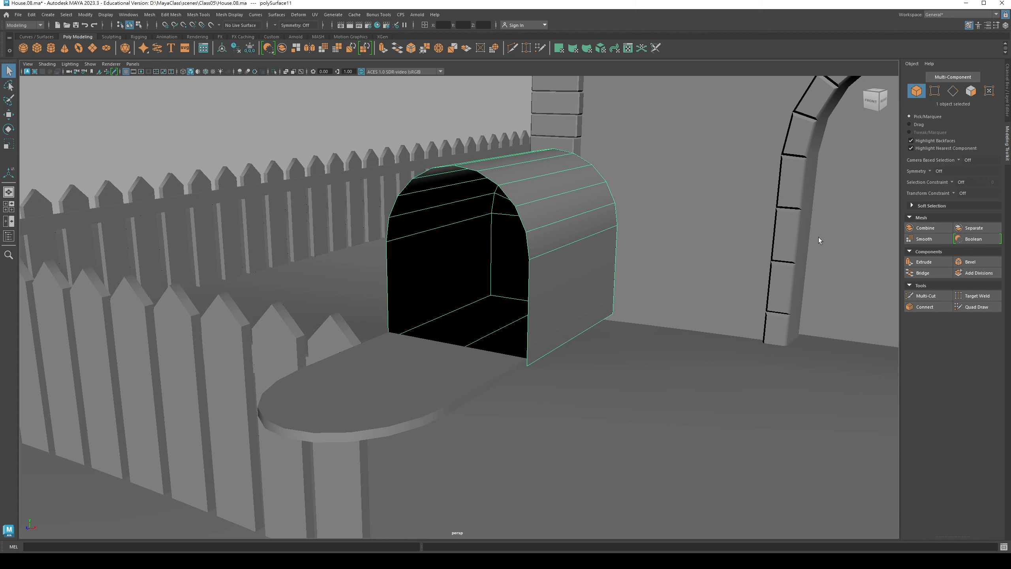
{"action": "left_click", "coordinate": [926, 263]}
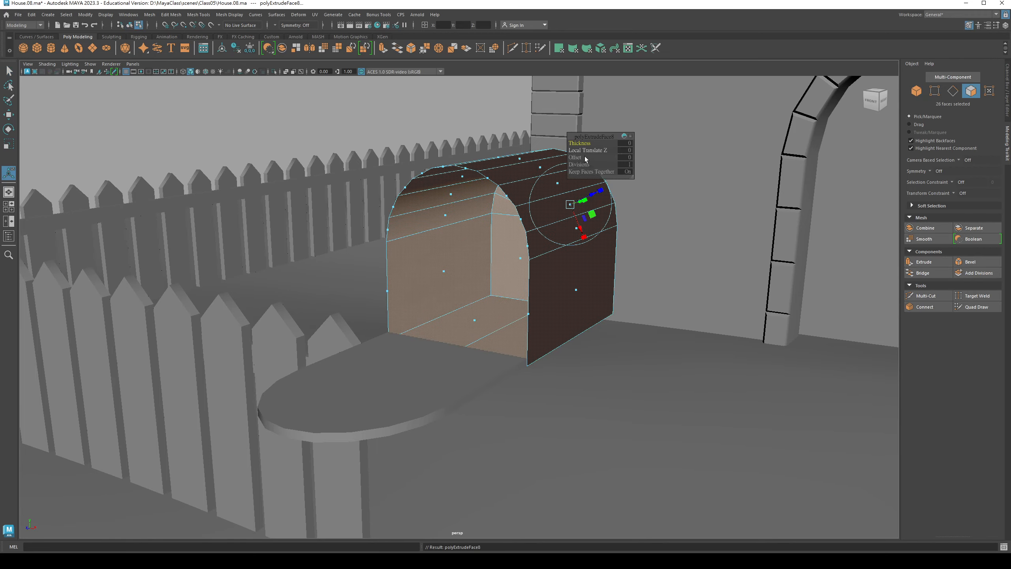
{"action": "left_click_drag", "start_coordinate": [585, 158], "coordinate": [525, 218], "text": "alt"}
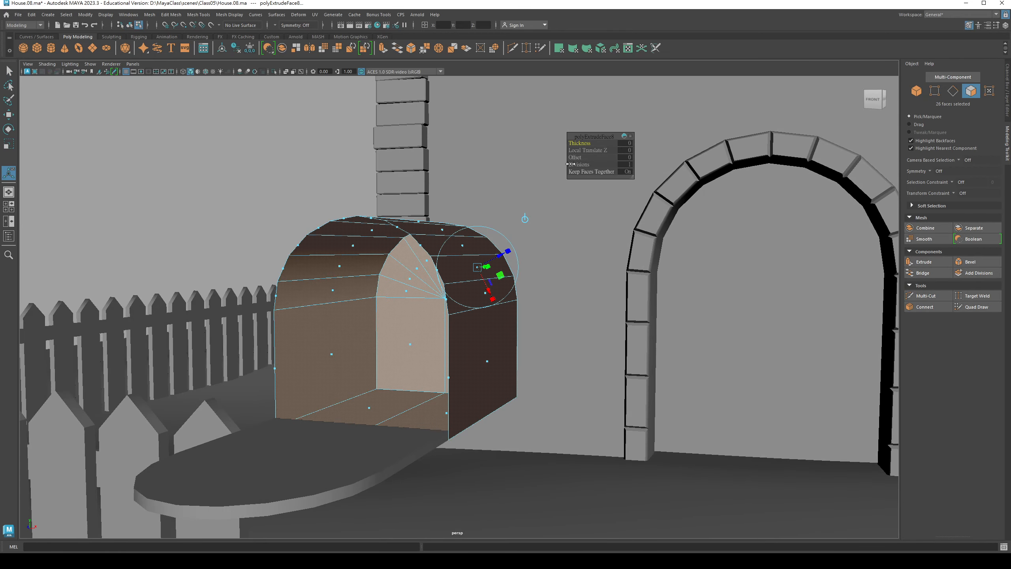
{"action": "left_click_drag", "start_coordinate": [576, 144], "coordinate": [575, 148]}
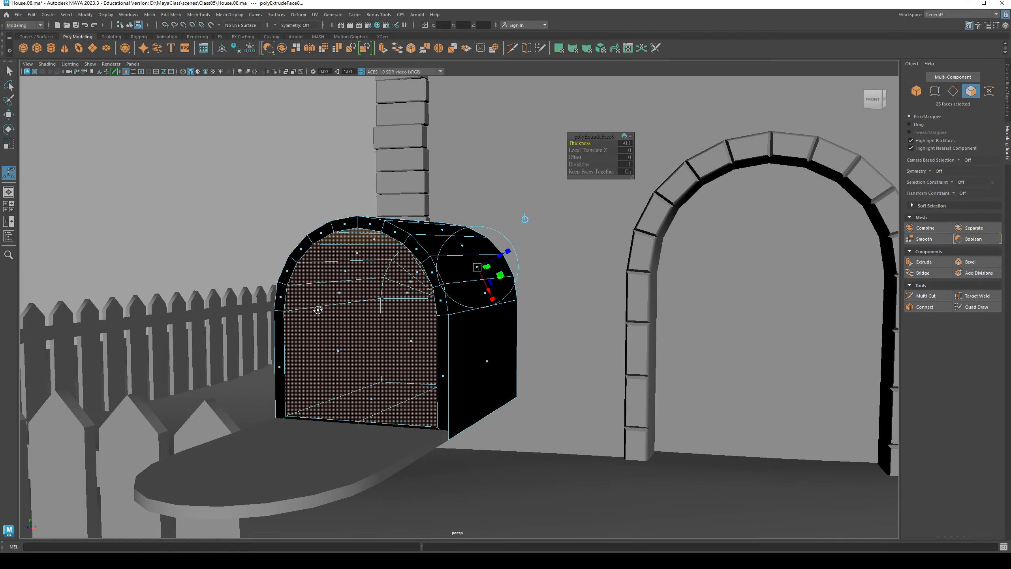
{"action": "left_click_drag", "start_coordinate": [525, 218], "coordinate": [522, 216], "text": "alt"}
{"action": "right_click_drag", "start_coordinate": [340, 257], "coordinate": [430, 242]}
Reverse the normals of the arched box's shell and deselect it
{"action": "left_click_drag", "start_coordinate": [422, 240], "coordinate": [382, 278], "text": "alt"}
{"action": "left_click", "coordinate": [235, 16]}
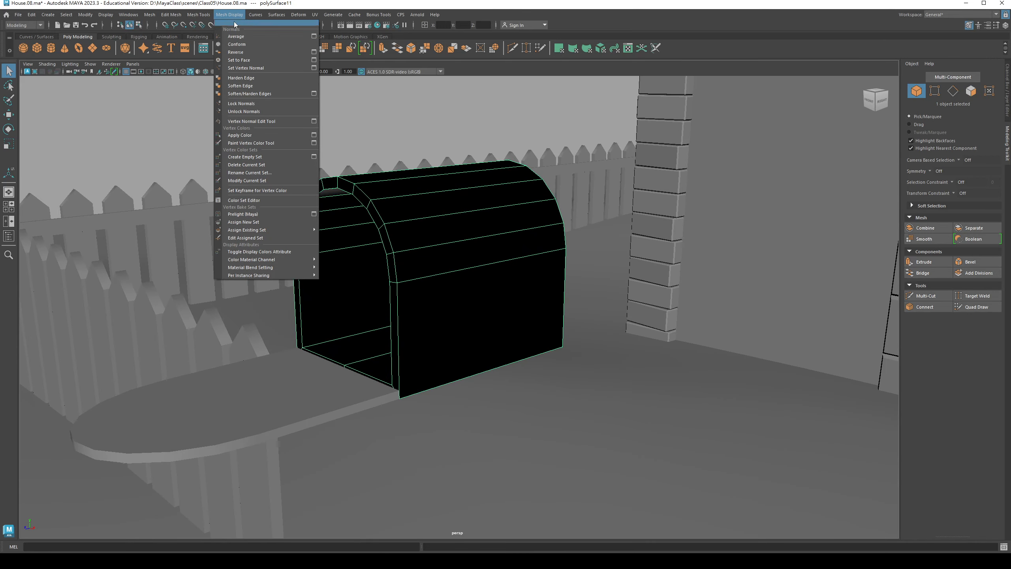
{"action": "left_click", "coordinate": [236, 52]}
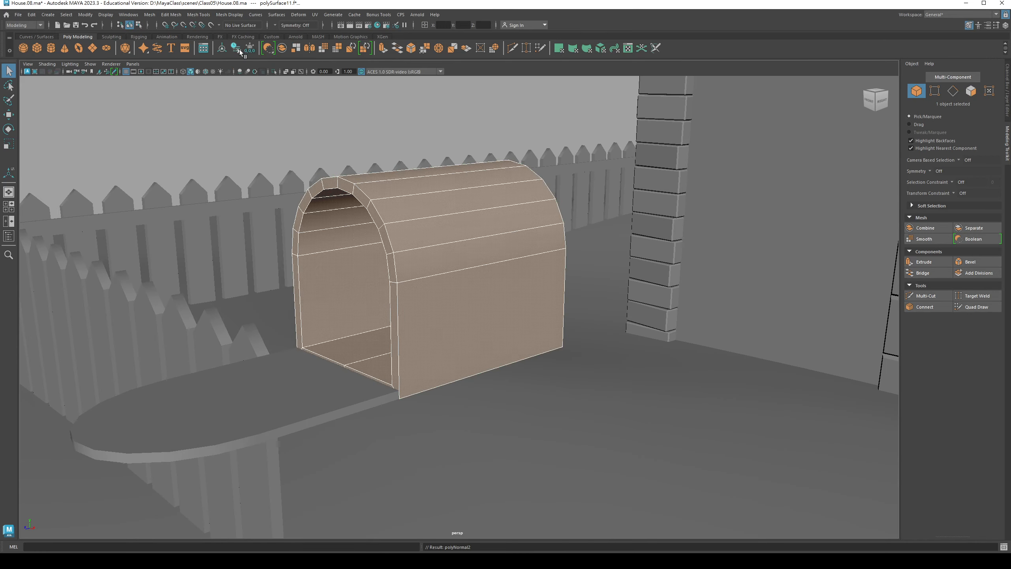
{"action": "left_click", "coordinate": [279, 181]}
Select the front panel and swing it closed by setting its X rotation to 0
{"action": "mouse_move", "coordinate": [399, 279]}
{"action": "left_mouse_down", "text": "alt"}
{"action": "mouse_move", "coordinate": [413, 285]}
{"action": "mouse_move", "coordinate": [419, 266]}
{"action": "mouse_move", "coordinate": [410, 259]}
{"action": "mouse_move", "coordinate": [378, 275]}
{"action": "mouse_move", "coordinate": [404, 267]}
{"action": "mouse_move", "coordinate": [334, 275]}
{"action": "mouse_move", "coordinate": [336, 316]}
{"action": "mouse_move", "coordinate": [306, 351]}
{"action": "mouse_move", "coordinate": [378, 302]}
{"action": "mouse_move", "coordinate": [346, 325]}
{"action": "mouse_move", "coordinate": [377, 305]}
{"action": "mouse_move", "coordinate": [343, 343]}
{"action": "mouse_move", "coordinate": [350, 350]}
{"action": "mouse_move", "coordinate": [351, 305]}
{"action": "mouse_move", "coordinate": [395, 287]}
{"action": "left_mouse_up", "text": "alt"}
{"action": "left_click", "coordinate": [312, 333]}
{"action": "key", "text": "e"}
{"action": "scroll", "coordinate": [340, 327], "scroll_direction": "up", "scroll_amount": 3}
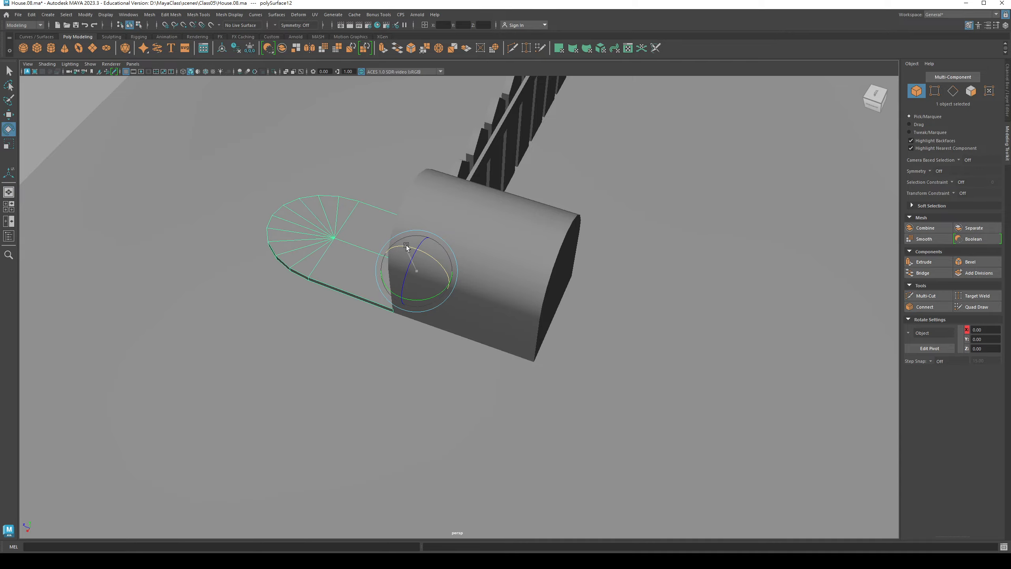
{"action": "left_click_drag", "start_coordinate": [406, 246], "coordinate": [420, 280]}
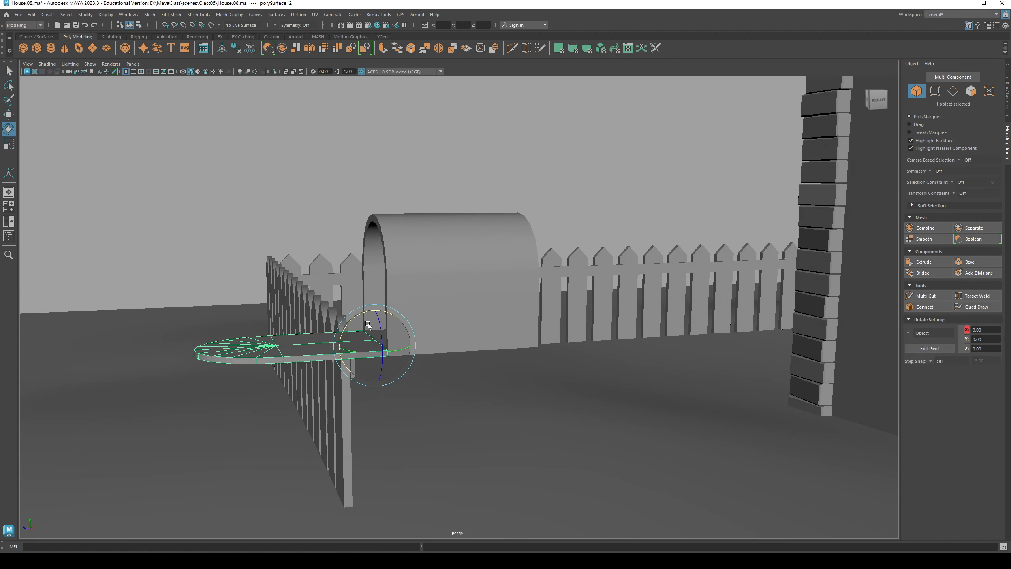
{"action": "left_click", "coordinate": [1008, 113]}
{"action": "type", "text": "0"}
{"action": "key", "text": "Return"}
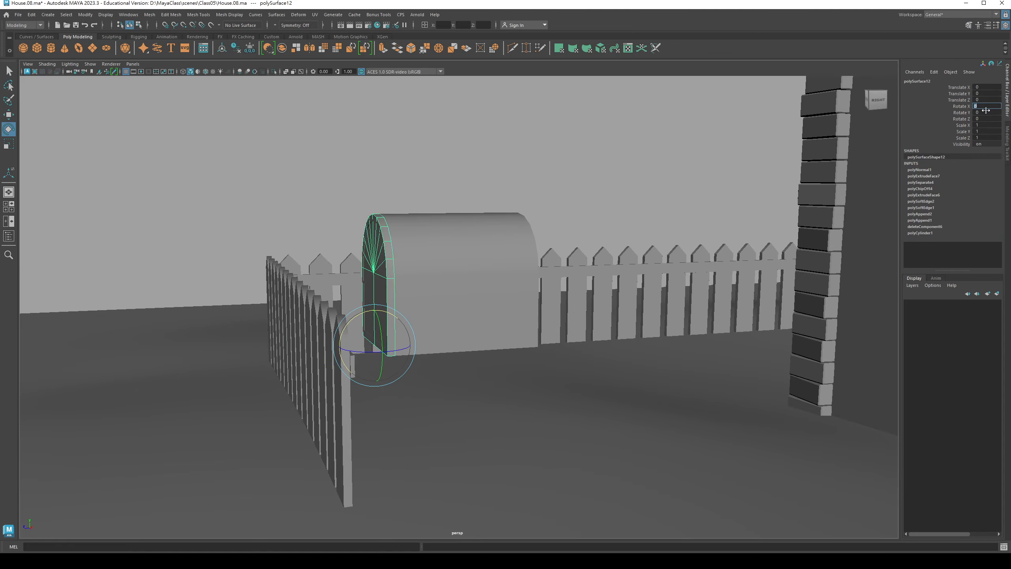
Delete the construction history of the closed front panel
{"action": "mouse_move", "coordinate": [355, 261]}
{"action": "left_mouse_down", "text": "alt"}
{"action": "mouse_move", "coordinate": [421, 275]}
{"action": "mouse_move", "coordinate": [389, 276]}
{"action": "mouse_move", "coordinate": [349, 256]}
{"action": "left_mouse_up", "text": "alt"}
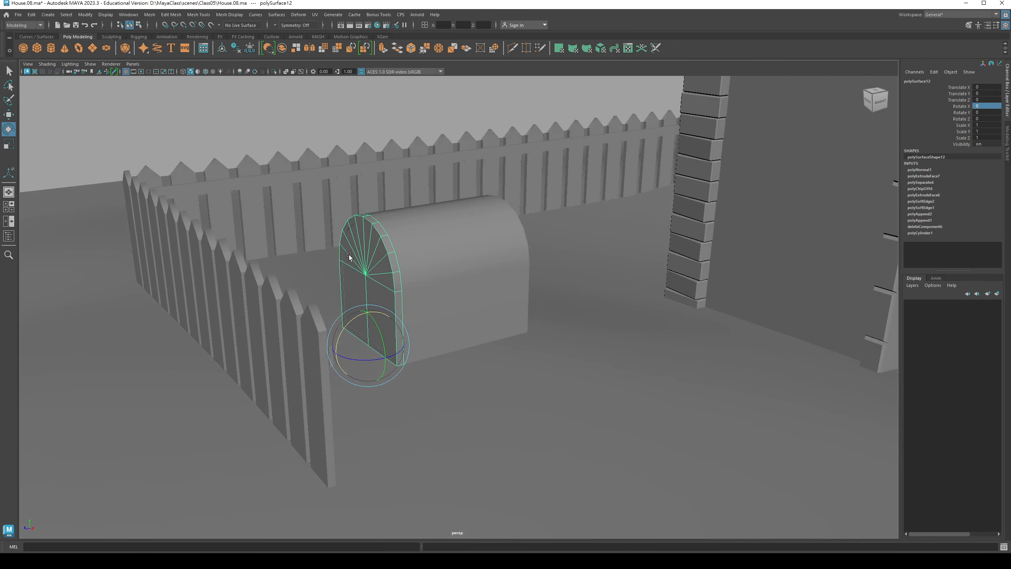
{"action": "left_click", "coordinate": [32, 16]}
{"action": "mouse_move", "coordinate": [113, 108]}
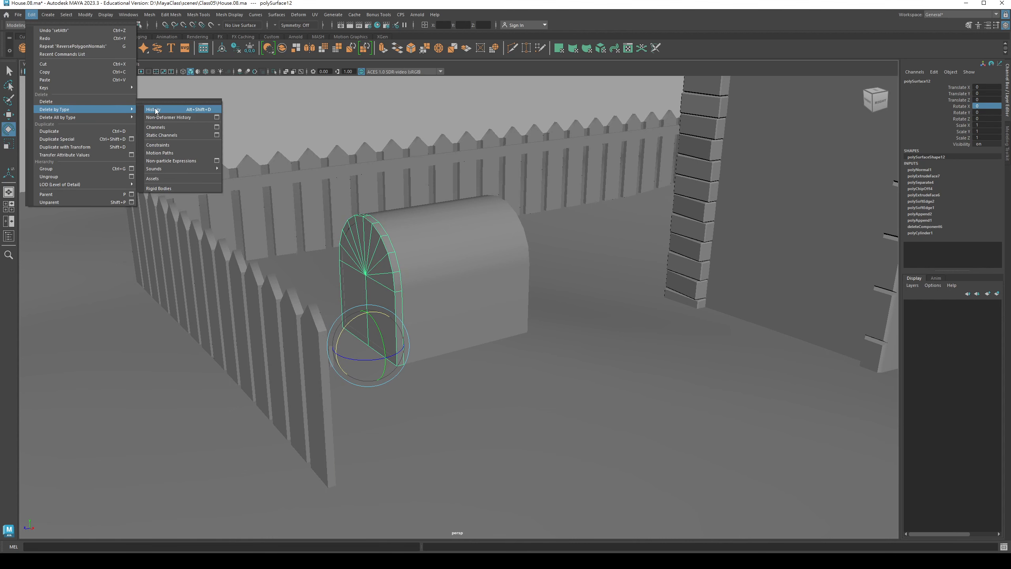
{"action": "left_click", "coordinate": [155, 110]}
Swing the front panel fully open by setting its X rotation to 90, and deselect it
{"action": "left_click_drag", "start_coordinate": [403, 312], "coordinate": [352, 330], "text": "alt"}
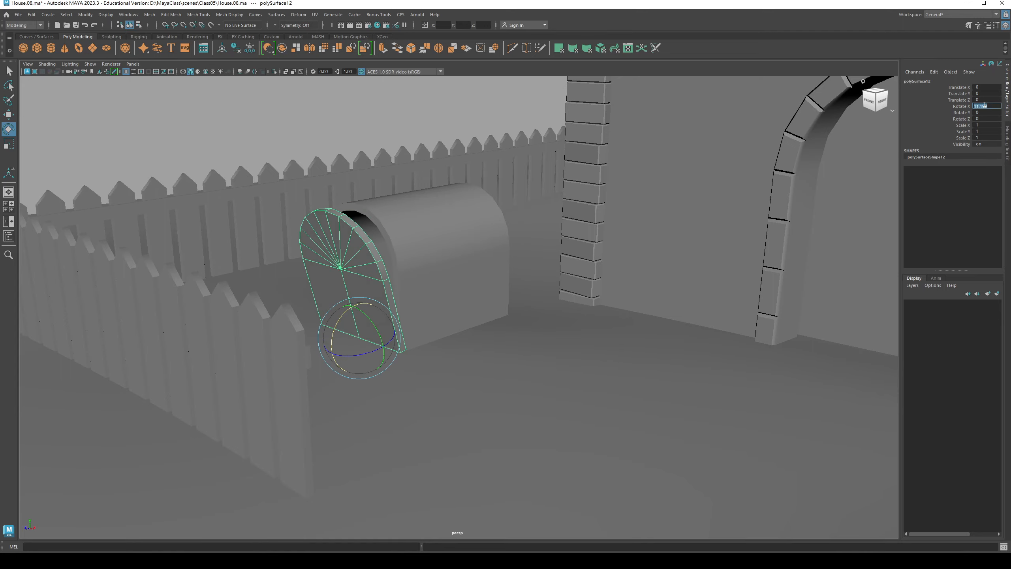
{"action": "type", "text": "90"}
{"action": "key", "text": "Return"}
{"action": "left_click_drag", "start_coordinate": [518, 351], "coordinate": [534, 281], "text": "alt"}
{"action": "key", "text": "q"}
{"action": "left_click", "coordinate": [343, 197]}
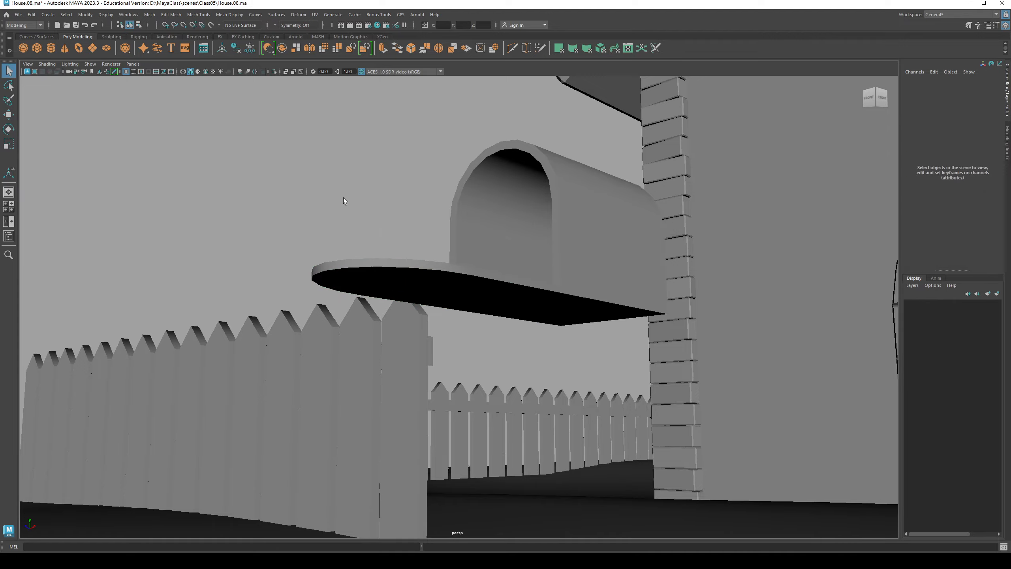
{"action": "left_click_drag", "start_coordinate": [342, 198], "coordinate": [433, 290], "text": "alt"}
{"action": "left_click", "coordinate": [390, 286]}
{"action": "left_click", "coordinate": [498, 255]}
{"action": "mouse_move", "coordinate": [498, 255]}
{"action": "left_mouse_down", "text": "alt"}
{"action": "mouse_move", "coordinate": [492, 293]}
{"action": "mouse_move", "coordinate": [541, 244]}
{"action": "mouse_move", "coordinate": [508, 247]}
{"action": "left_mouse_up", "text": "alt"}
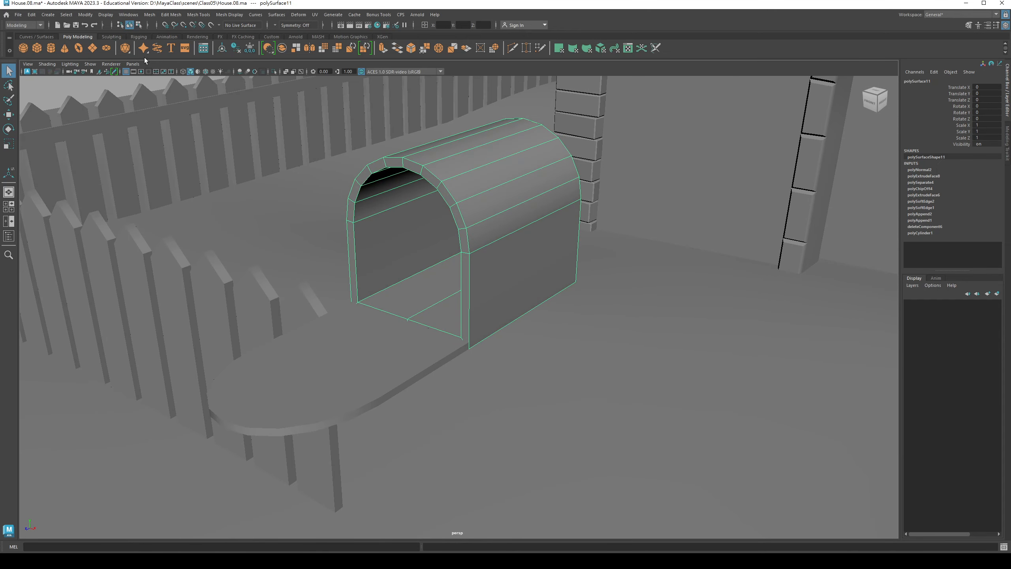
{"action": "left_click_drag", "start_coordinate": [458, 217], "coordinate": [207, 221], "text": "alt"}
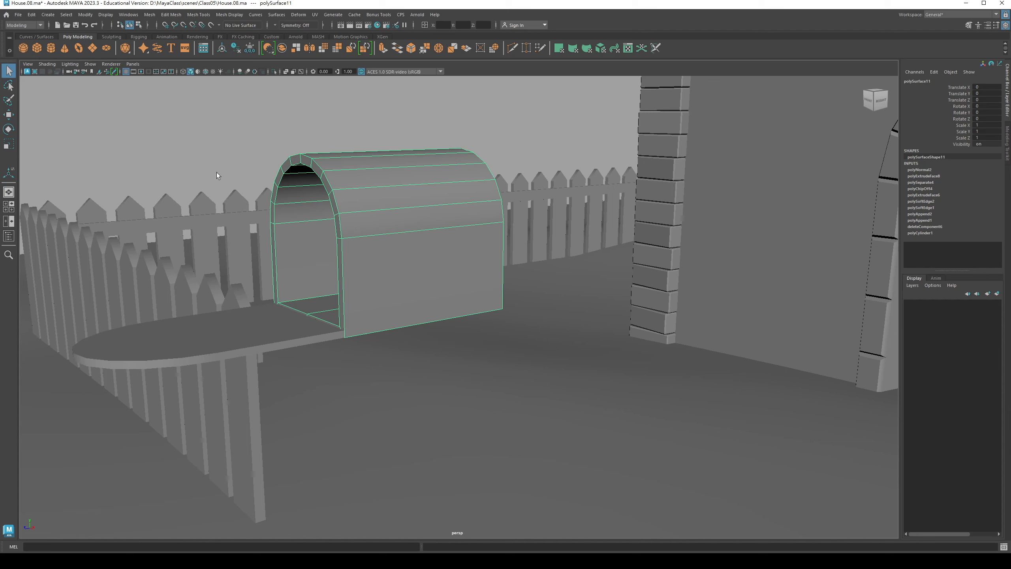
{"action": "left_click", "coordinate": [88, 128]}
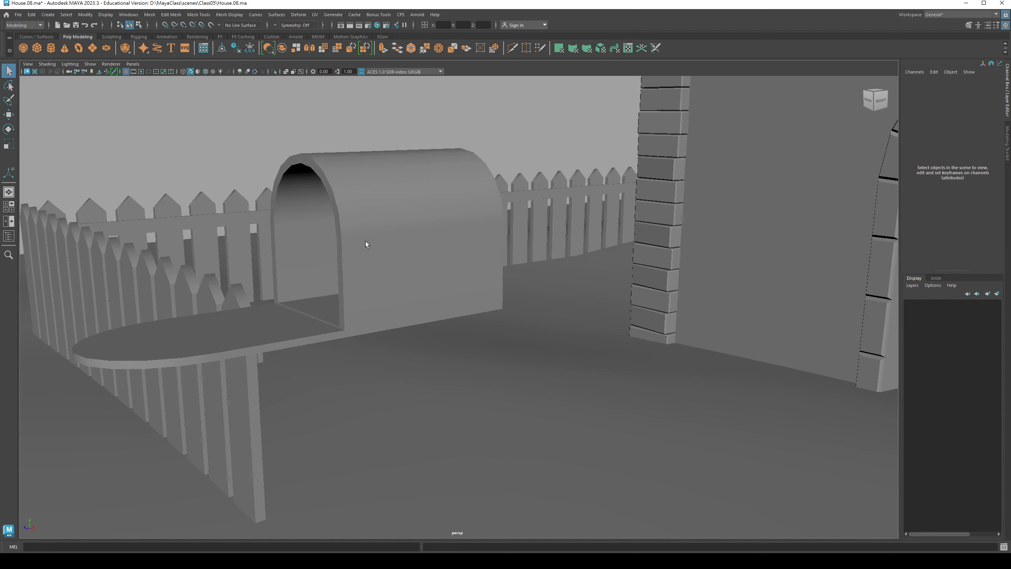
Add a cube scaled to about 0.084 in X and 0.173 in Z as a thin upright bar against the arched box's side
{"action": "left_click", "coordinate": [37, 48]}
{"action": "left_click_drag", "start_coordinate": [418, 239], "coordinate": [456, 272], "text": "alt"}
{"action": "key", "text": "w"}
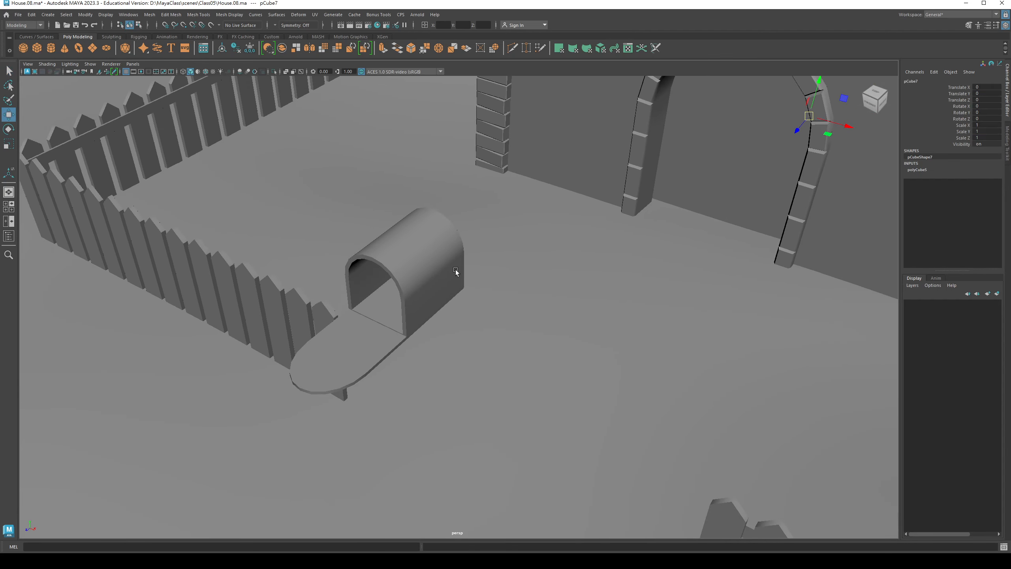
{"action": "left_click_drag", "start_coordinate": [799, 133], "coordinate": [429, 409]}
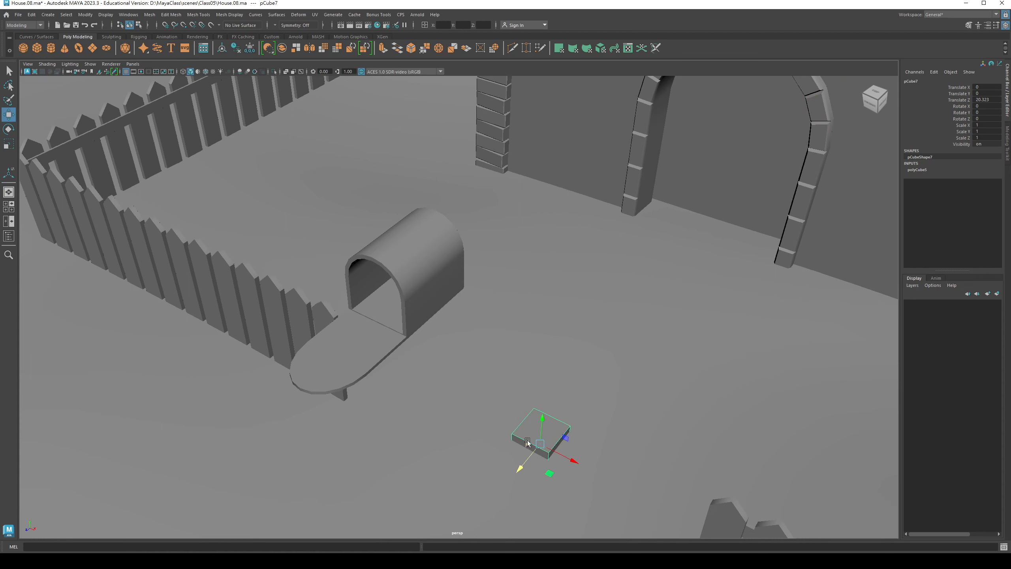
{"action": "left_click_drag", "start_coordinate": [566, 437], "coordinate": [396, 358]}
{"action": "left_click_drag", "start_coordinate": [416, 305], "coordinate": [389, 354]}
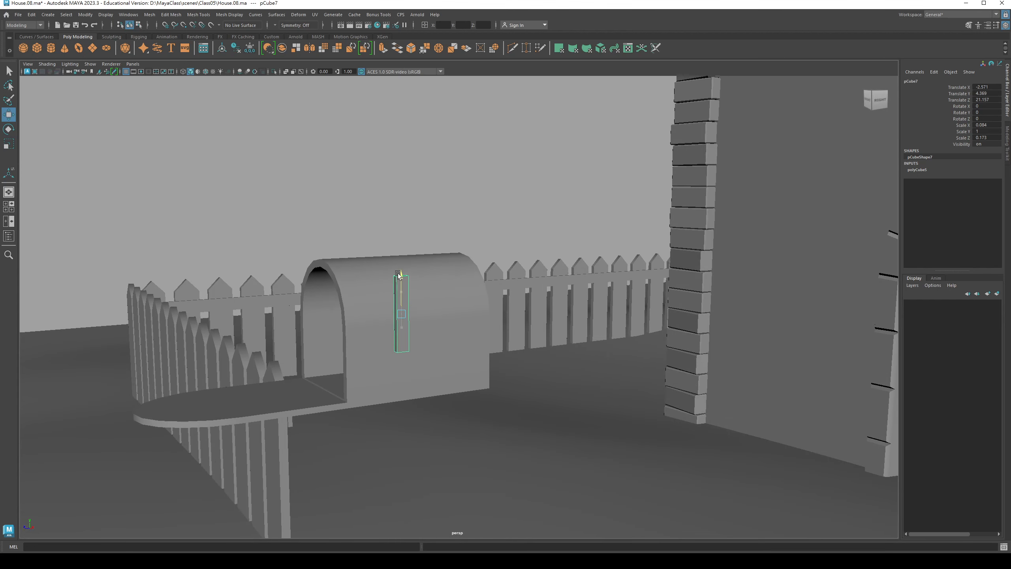
{"action": "left_click_drag", "start_coordinate": [386, 305], "coordinate": [371, 282]}
Raise the upright bar's top vertices so it extends above the arched box's roof
{"action": "right_click", "coordinate": [369, 268]}
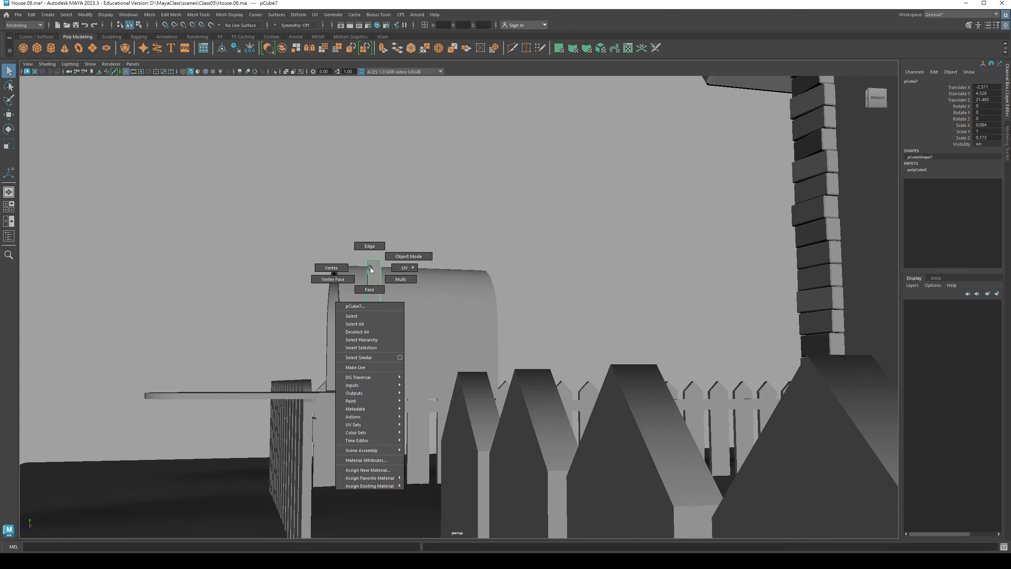
{"action": "left_click", "coordinate": [331, 268]}
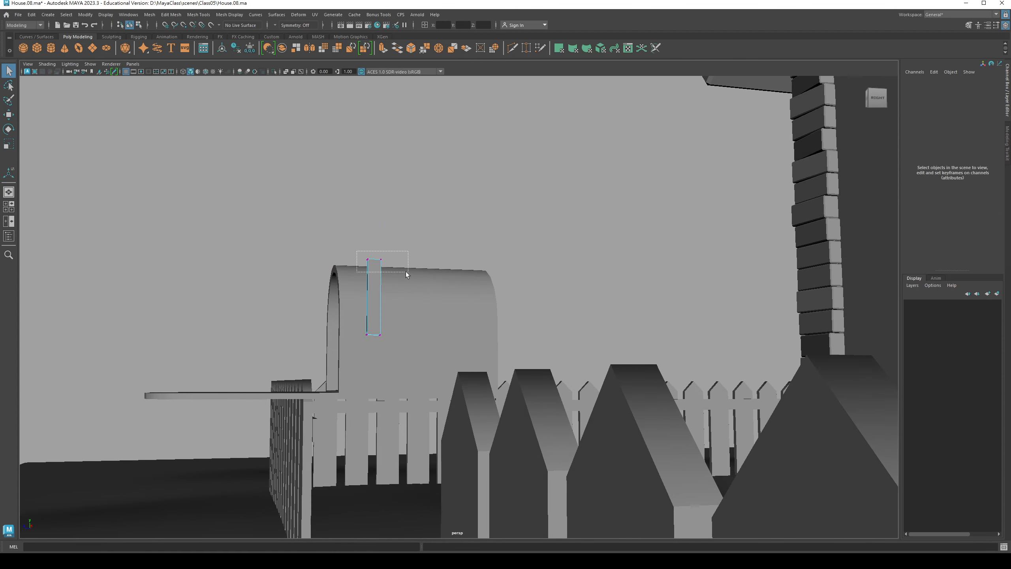
{"action": "key", "text": "w"}
{"action": "mouse_move", "coordinate": [406, 273]}
{"action": "left_mouse_down"}
{"action": "mouse_move", "coordinate": [373, 260]}
{"action": "mouse_move", "coordinate": [410, 256]}
{"action": "left_mouse_up"}
Return the bar to object mode in the side view and Multi-Cut a horizontal edge loop near its upper end
{"action": "key", "text": "space"}
{"action": "scroll", "coordinate": [472, 263], "scroll_direction": "down", "scroll_amount": 3}
{"action": "middle_click_drag", "start_coordinate": [371, 286], "coordinate": [753, 239], "text": "alt"}
{"action": "middle_click_drag", "start_coordinate": [306, 286], "coordinate": [420, 284], "text": "alt"}
{"action": "scroll", "coordinate": [422, 284], "scroll_direction": "up", "scroll_amount": 5}
{"action": "left_click_drag", "start_coordinate": [346, 234], "coordinate": [341, 230], "text": "alt"}
{"action": "middle_click_drag", "start_coordinate": [341, 230], "coordinate": [367, 272], "text": "alt"}
{"action": "scroll", "coordinate": [458, 293], "scroll_direction": "up", "scroll_amount": 3}
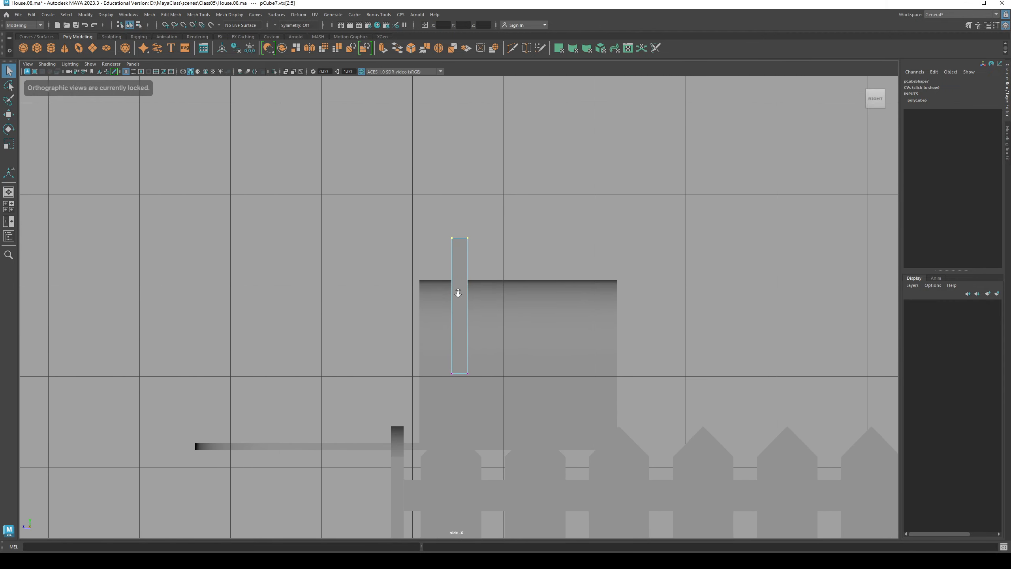
{"action": "scroll", "coordinate": [460, 281], "scroll_direction": "down", "scroll_amount": 2}
{"action": "key", "text": "F8"}
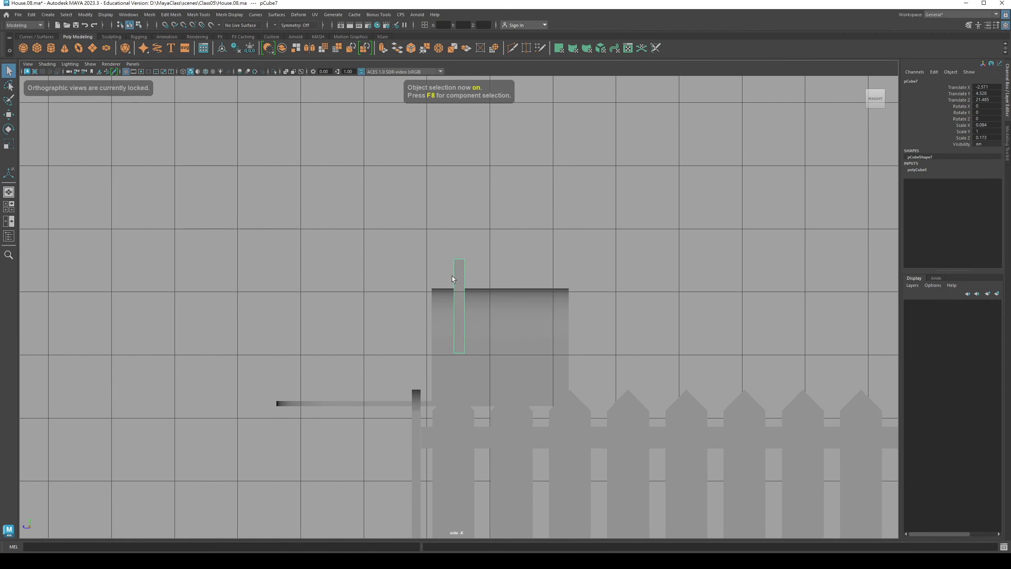
{"action": "left_click", "coordinate": [968, 25]}
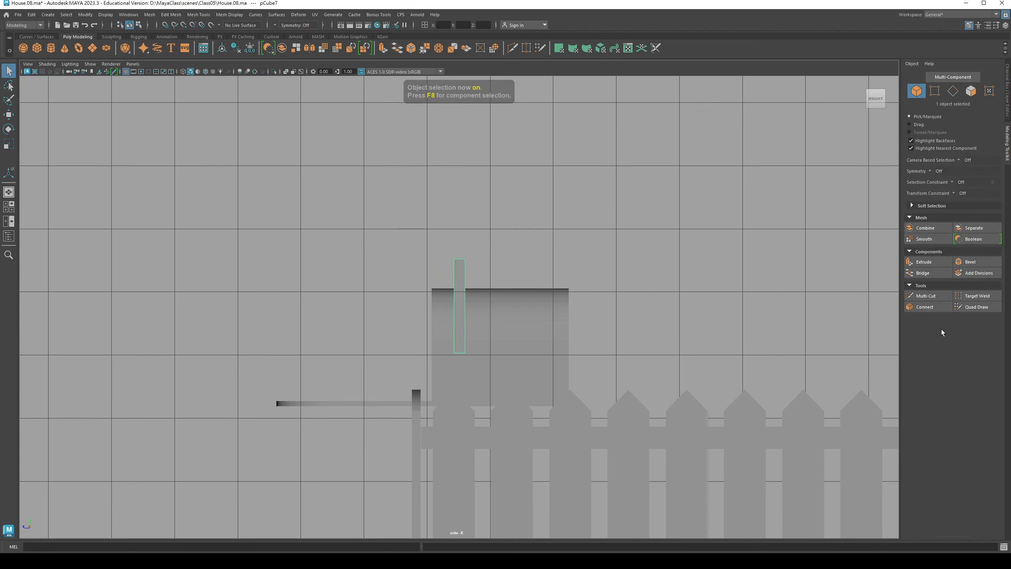
{"action": "left_click", "coordinate": [926, 295]}
{"action": "scroll", "coordinate": [565, 298], "scroll_direction": "up", "scroll_amount": 1}
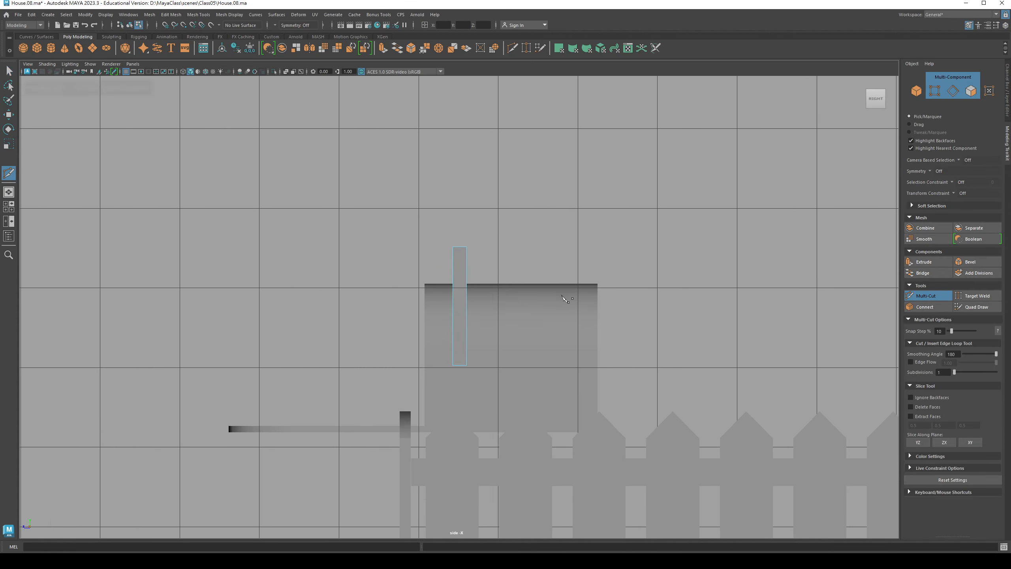
{"action": "left_click", "coordinate": [461, 261], "text": "ctrl"}
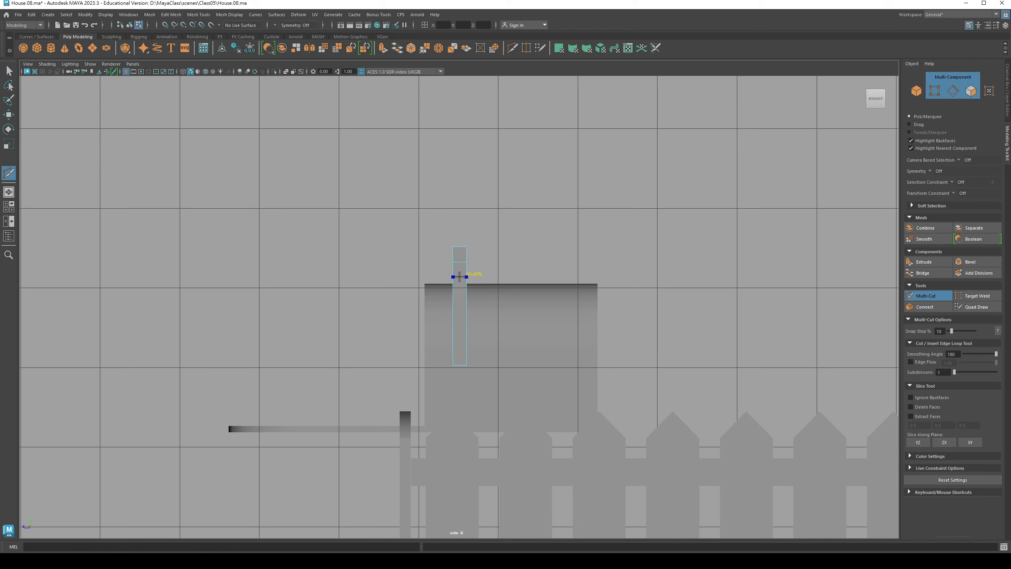
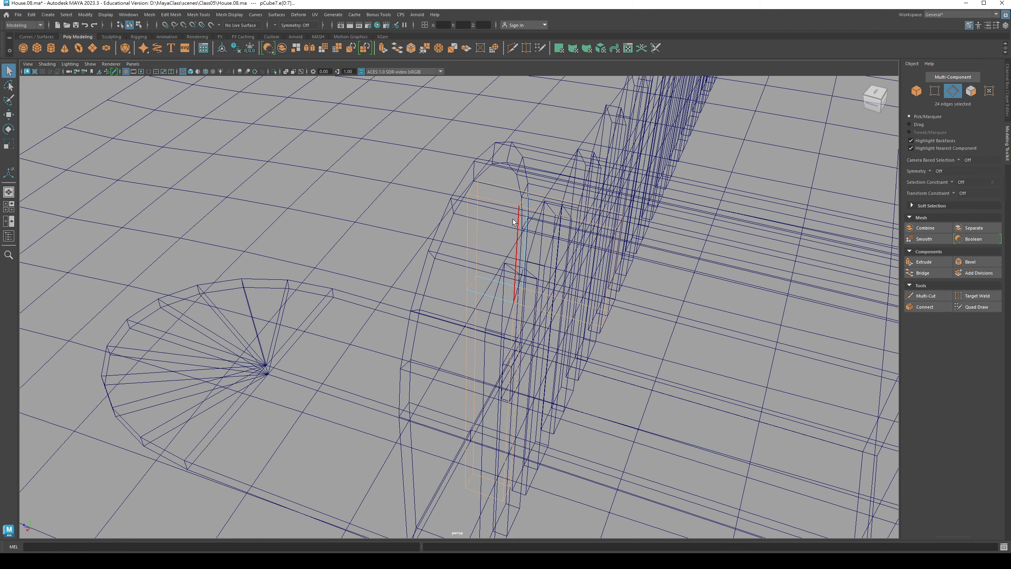
Bevel the outer edges of the flag with a fraction of 0.25, return to object mode and deselect it
{"action": "key", "text": "5"}
{"action": "left_click_drag", "start_coordinate": [523, 203], "coordinate": [391, 211], "text": "alt"}
{"action": "right_click_drag", "start_coordinate": [390, 211], "coordinate": [395, 260], "text": "alt"}
{"action": "left_click_drag", "start_coordinate": [395, 259], "coordinate": [540, 161], "text": "alt"}
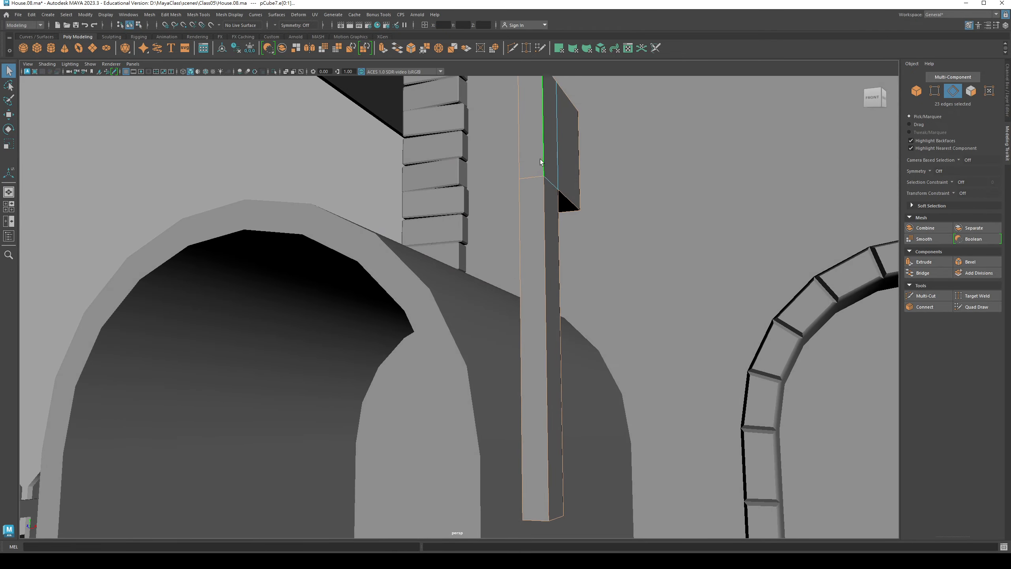
{"action": "left_click_drag", "start_coordinate": [537, 196], "coordinate": [379, 188], "text": "alt"}
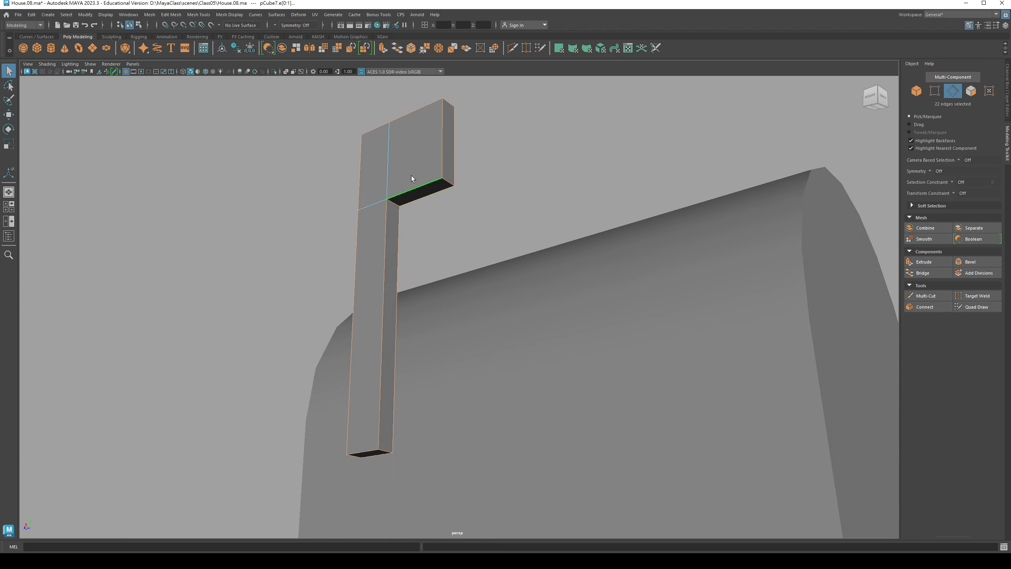
{"action": "left_click", "coordinate": [967, 262]}
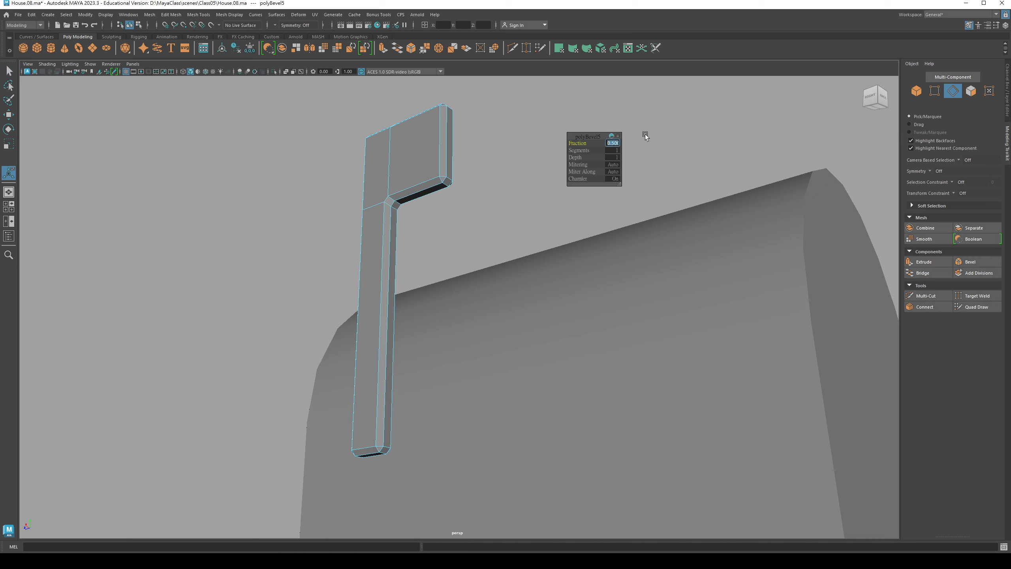
{"action": "type", "text": "1"}
{"action": "type", "text": "15"}
{"action": "key", "text": "Return"}
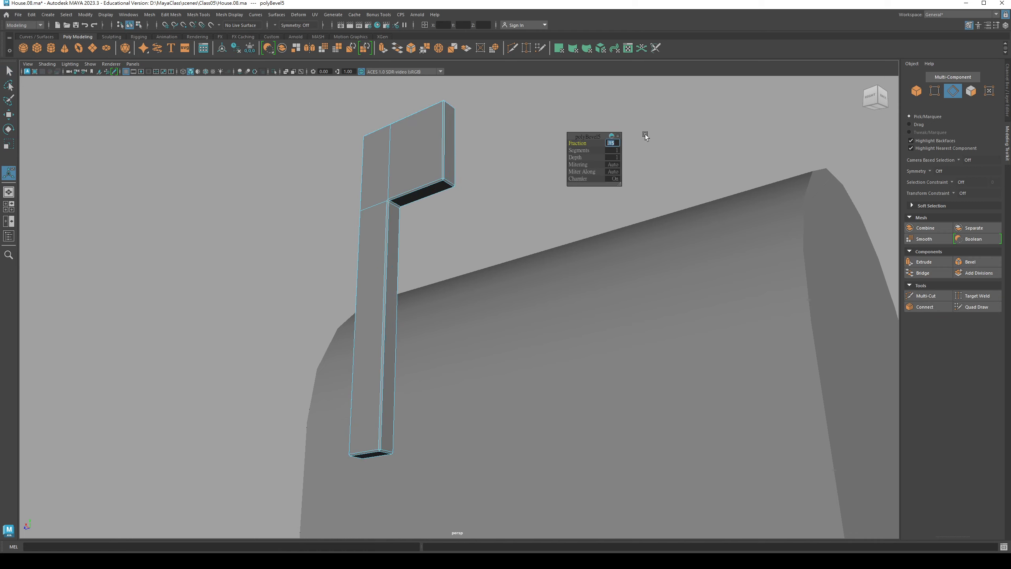
{"action": "type", "text": ".25"}
{"action": "key", "text": "Return"}
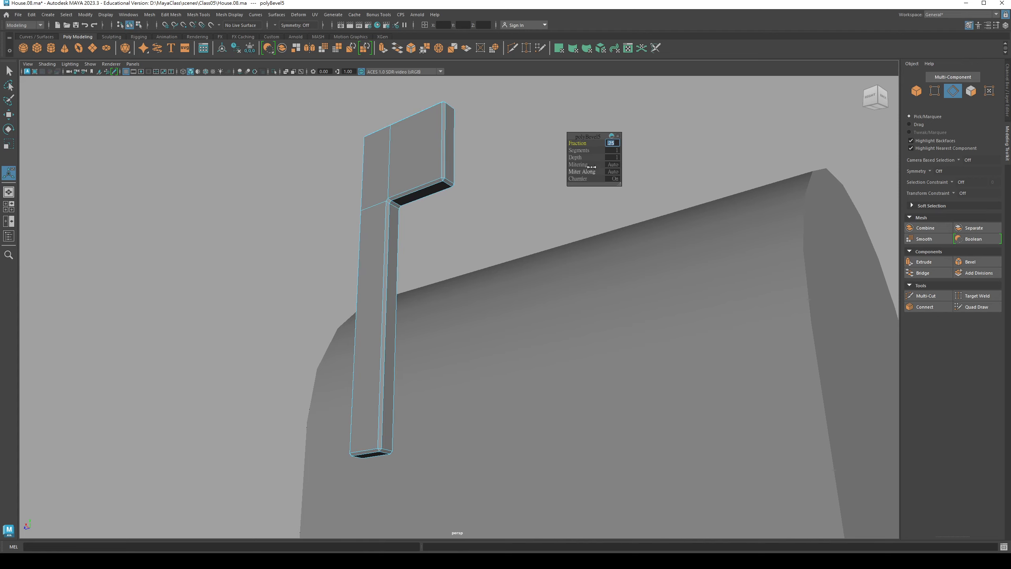
{"action": "mouse_move", "coordinate": [496, 212]}
{"action": "left_mouse_down", "text": "alt"}
{"action": "mouse_move", "coordinate": [478, 248]}
{"action": "mouse_move", "coordinate": [507, 230]}
{"action": "left_mouse_up", "text": "alt"}
{"action": "left_click_drag", "start_coordinate": [393, 219], "coordinate": [440, 235], "text": "alt"}
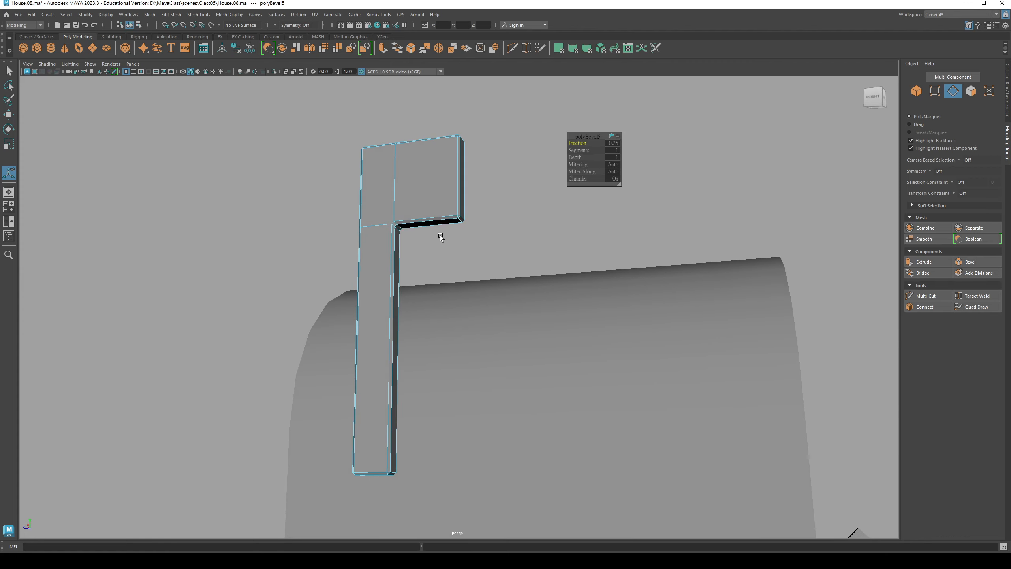
{"action": "key", "text": "q"}
{"action": "right_click", "coordinate": [409, 207]}
{"action": "right_click_drag", "start_coordinate": [409, 207], "coordinate": [422, 199]}
{"action": "left_click", "coordinate": [414, 241]}
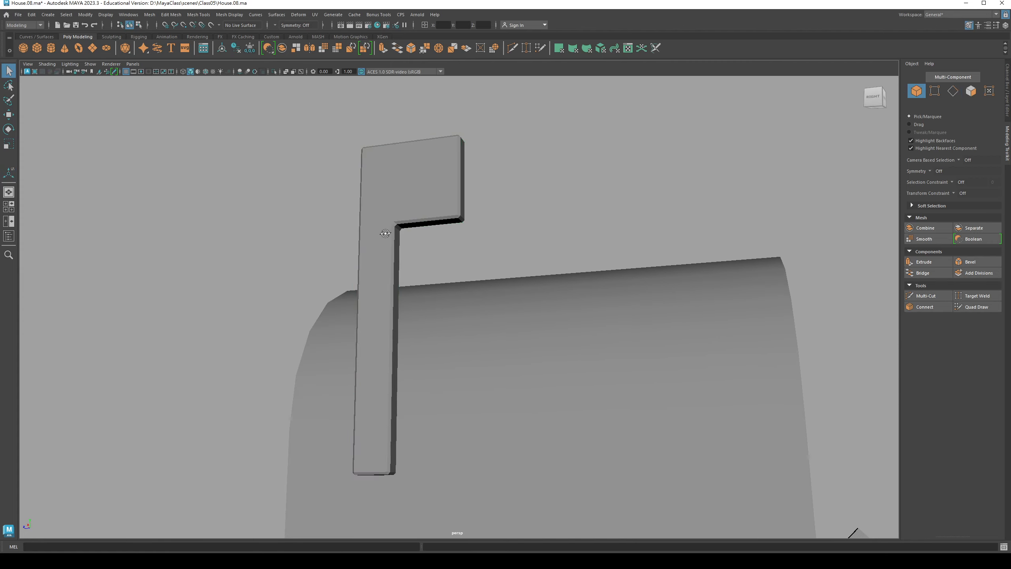
Select the flag and move its pivot down to the bottom end of its pole
{"action": "left_click_drag", "start_coordinate": [384, 231], "coordinate": [389, 250], "text": "alt"}
{"action": "middle_click_drag", "start_coordinate": [388, 250], "coordinate": [399, 212], "text": "alt"}
{"action": "scroll", "coordinate": [400, 212], "scroll_direction": "down", "scroll_amount": 3}
{"action": "left_click", "coordinate": [424, 276]}
{"action": "key", "text": "w"}
{"action": "left_click_drag", "start_coordinate": [423, 276], "coordinate": [445, 269], "text": "alt"}
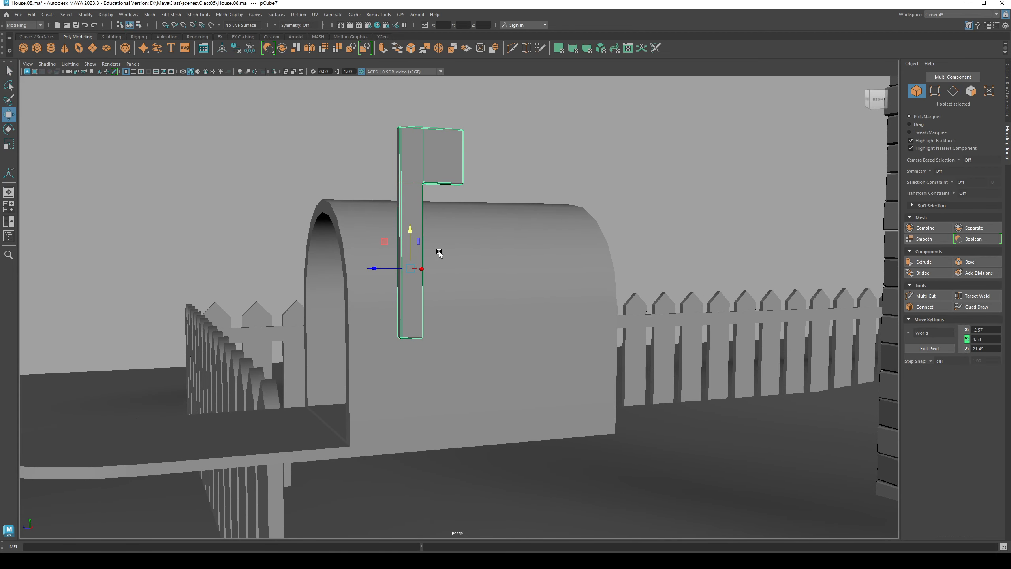
{"action": "left_click_drag", "start_coordinate": [427, 231], "coordinate": [422, 227], "text": "alt"}
{"action": "key", "text": "d"}
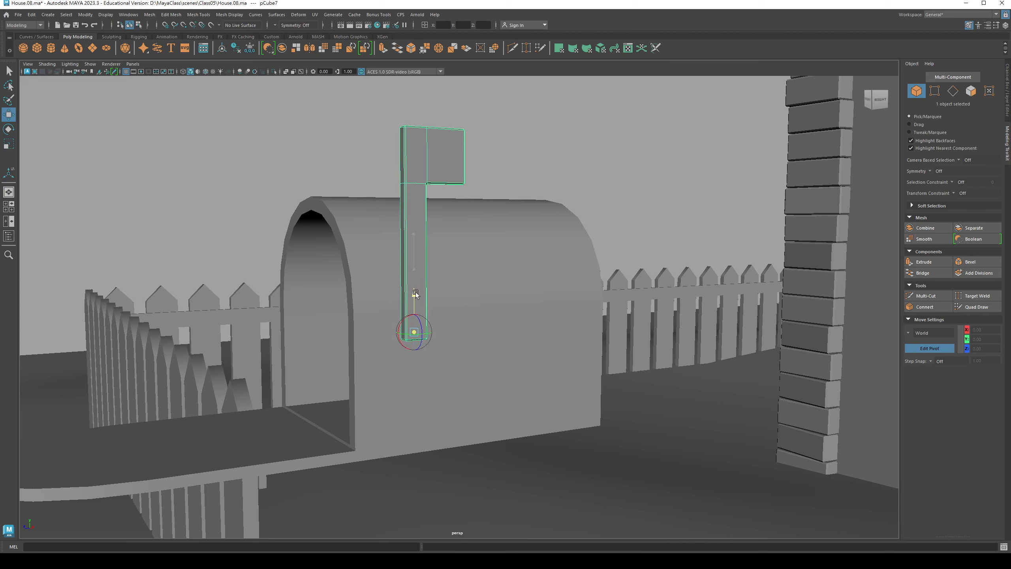
{"action": "key", "text": "d"}
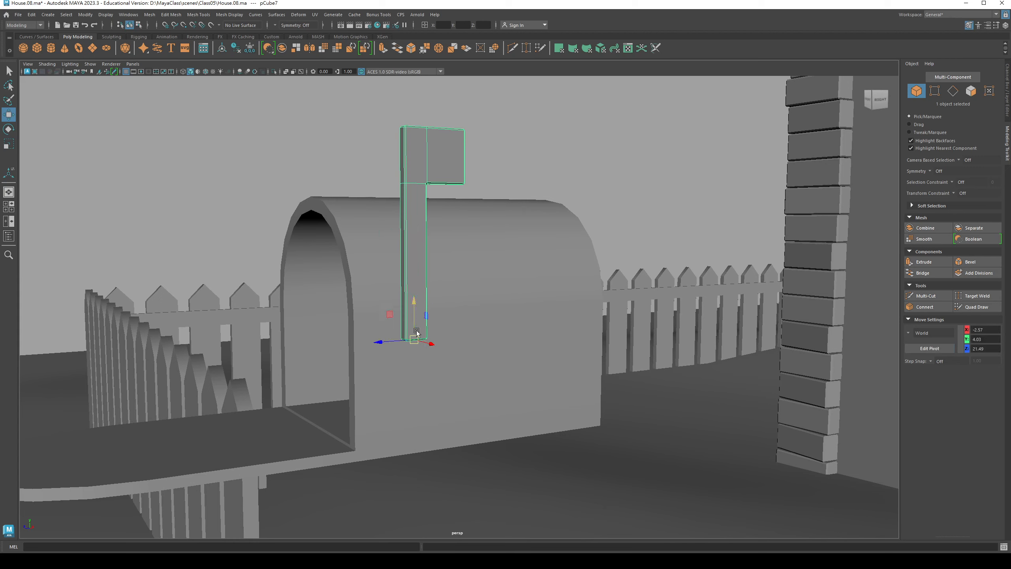
Rotate the flag about its lower pivot so it leans toward the box's rear, and deselect it
{"action": "key", "text": "e"}
{"action": "left_click_drag", "start_coordinate": [392, 323], "coordinate": [414, 307]}
{"action": "left_click_drag", "start_coordinate": [414, 307], "coordinate": [476, 259], "text": "alt"}
{"action": "left_click", "coordinate": [375, 221]}
{"action": "key", "text": "q"}
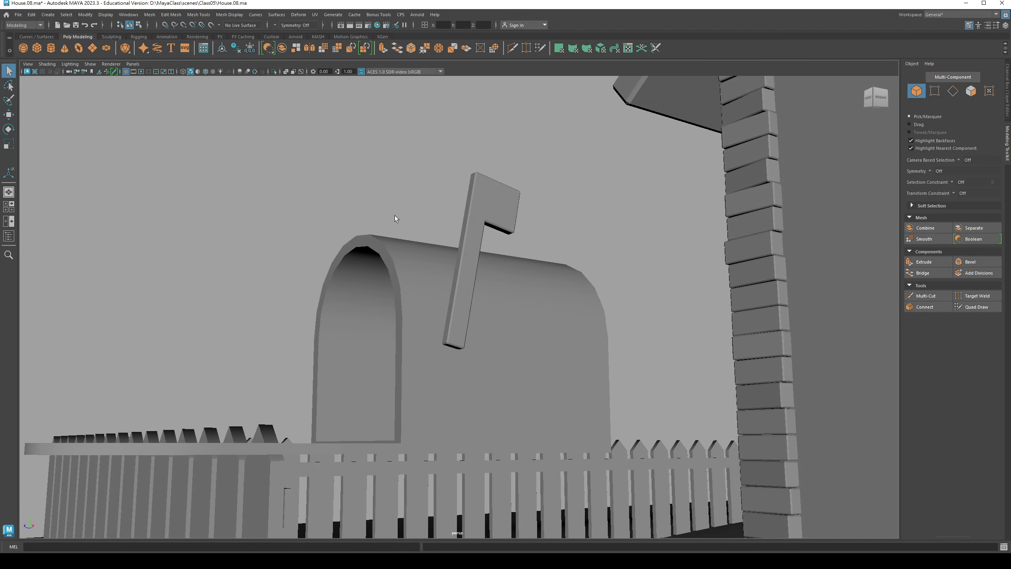
Bevel the arched box's front opening rims and its outer rear and bottom edges with a fraction of 0.35
{"action": "left_click", "coordinate": [423, 283]}
{"action": "left_click_drag", "start_coordinate": [414, 297], "coordinate": [393, 227], "text": "alt"}
{"action": "right_click_drag", "start_coordinate": [393, 227], "coordinate": [393, 203]}
{"action": "double_click", "coordinate": [402, 330]}
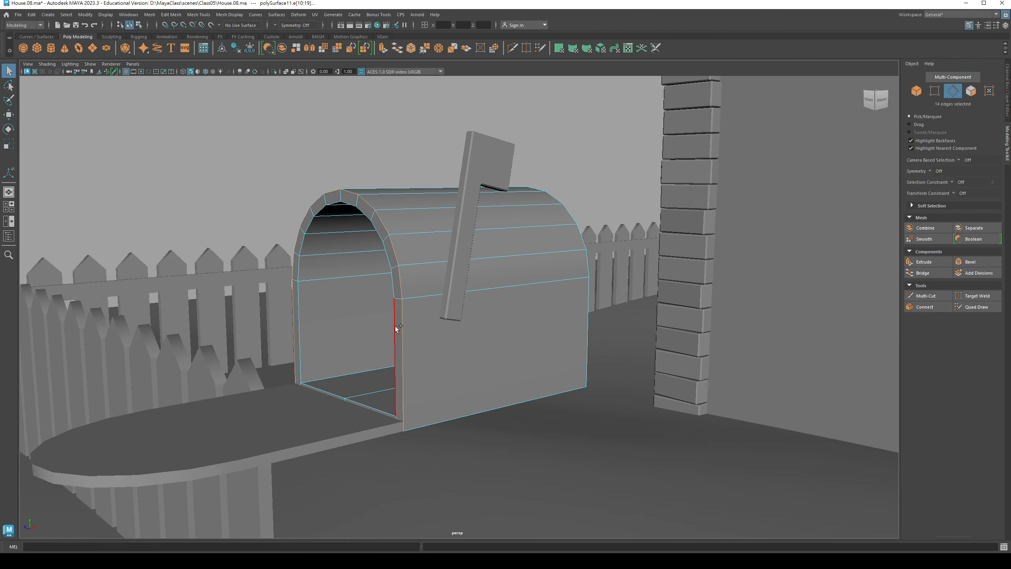
{"action": "double_click", "coordinate": [395, 330], "text": "shift"}
{"action": "left_click_drag", "start_coordinate": [396, 331], "coordinate": [581, 330], "text": "alt"}
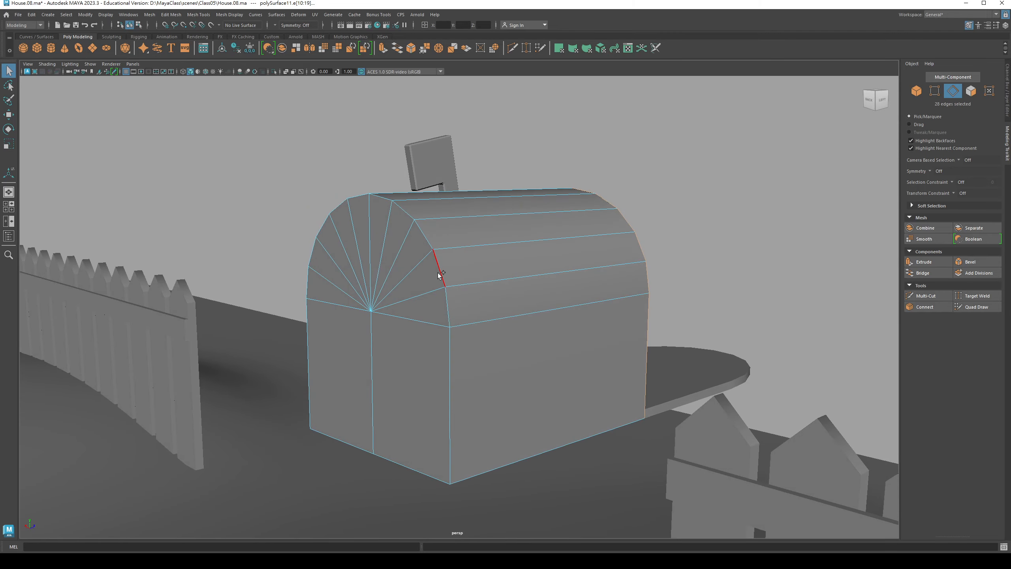
{"action": "double_click", "coordinate": [496, 467], "text": "shift"}
{"action": "left_click_drag", "start_coordinate": [496, 467], "coordinate": [428, 276], "text": "alt"}
{"action": "double_click", "coordinate": [376, 430], "text": "shift"}
{"action": "double_click", "coordinate": [511, 381], "text": "shift"}
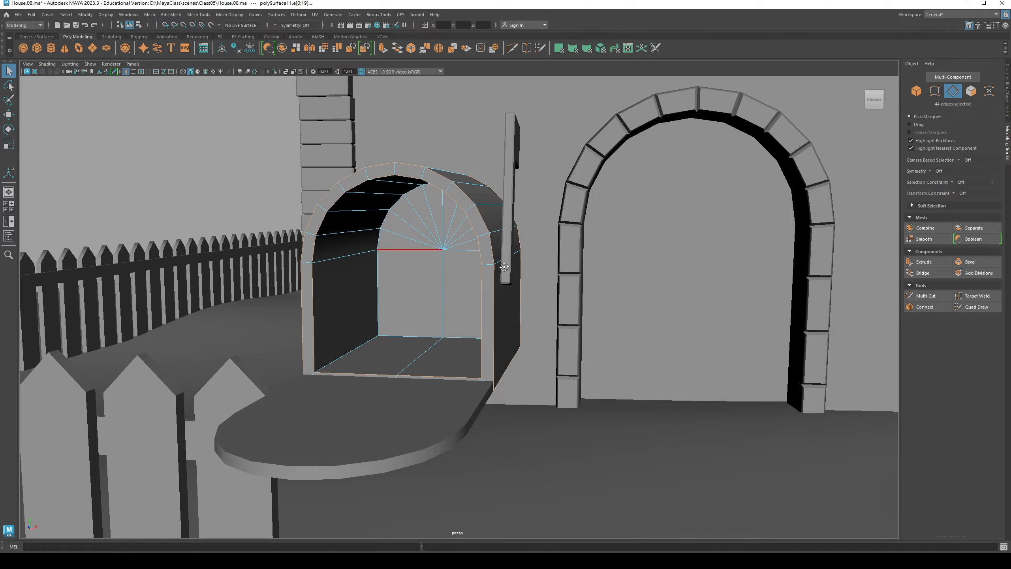
{"action": "left_click_drag", "start_coordinate": [504, 267], "coordinate": [445, 294], "text": "alt"}
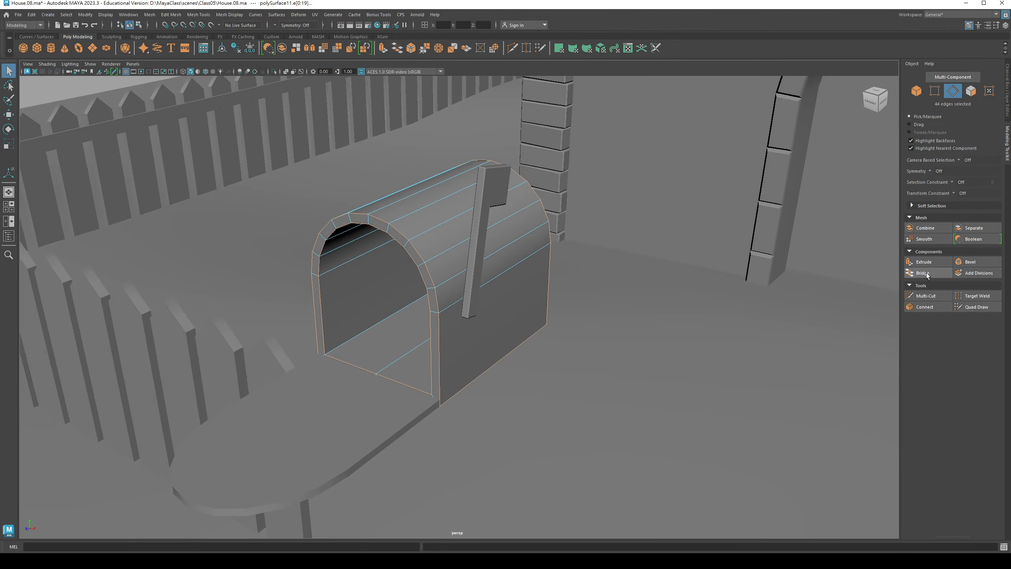
{"action": "left_click", "coordinate": [986, 265]}
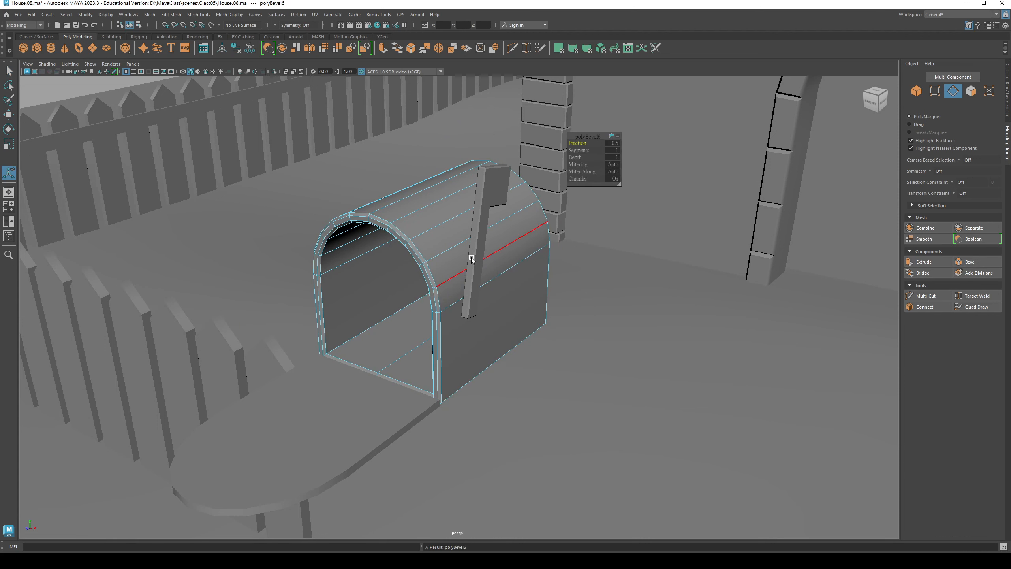
{"action": "left_click", "coordinate": [612, 143]}
{"action": "type", "text": ".35"}
{"action": "key", "text": "Return"}
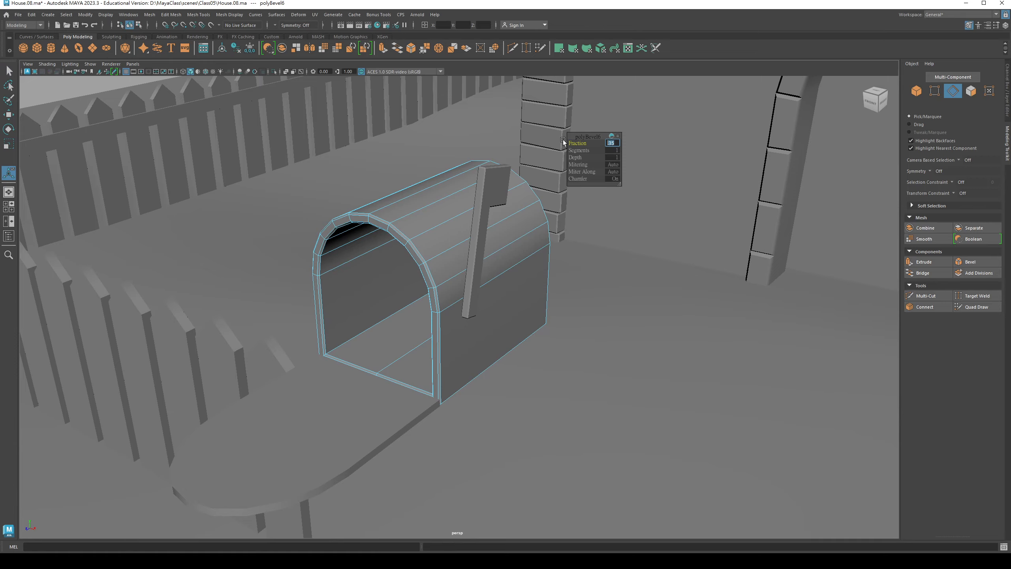
Check the beveled rims of the arched box, return to object mode and deselect it
{"action": "left_click_drag", "start_coordinate": [438, 199], "coordinate": [378, 223], "text": "alt"}
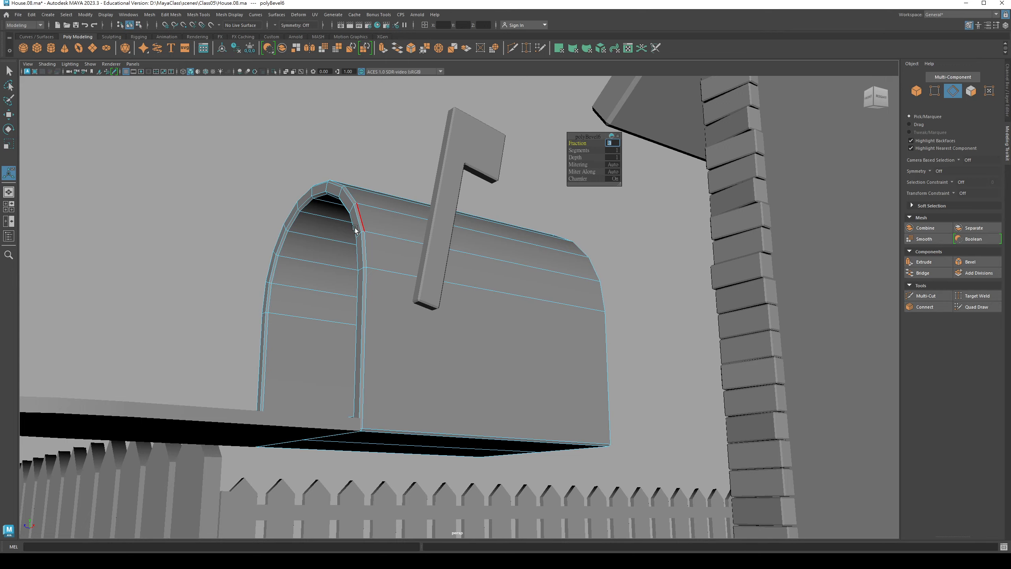
{"action": "left_click_drag", "start_coordinate": [355, 230], "coordinate": [363, 210], "text": "alt"}
{"action": "right_click_drag", "start_coordinate": [363, 210], "coordinate": [385, 171]}
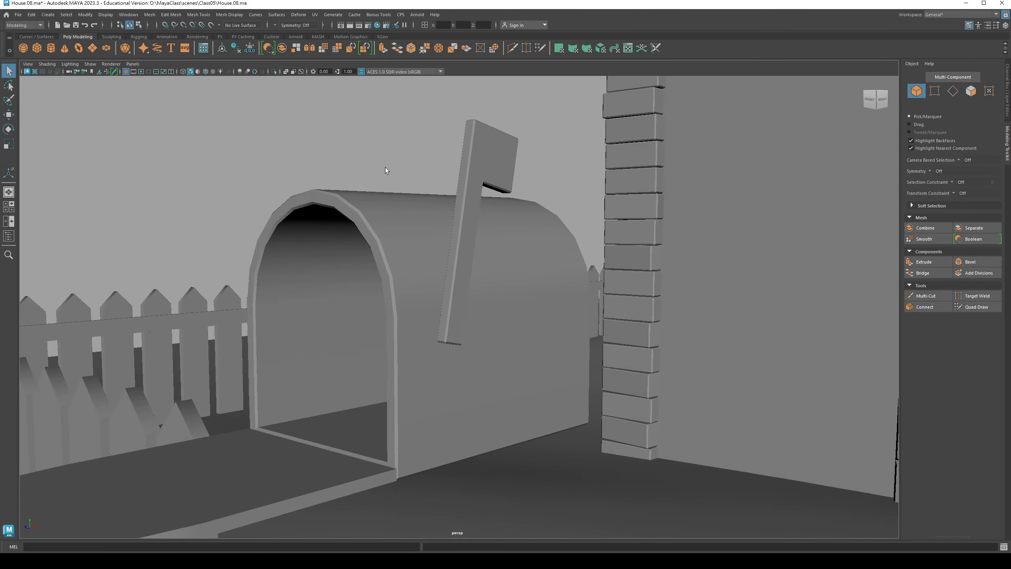
Select the open door's outer perimeter edges on its upper and lower faces, including the hinge-side and corner edges
{"action": "left_click_drag", "start_coordinate": [386, 170], "coordinate": [337, 320], "text": "alt"}
{"action": "left_click", "coordinate": [349, 398]}
{"action": "right_click_drag", "start_coordinate": [336, 320], "coordinate": [335, 274]}
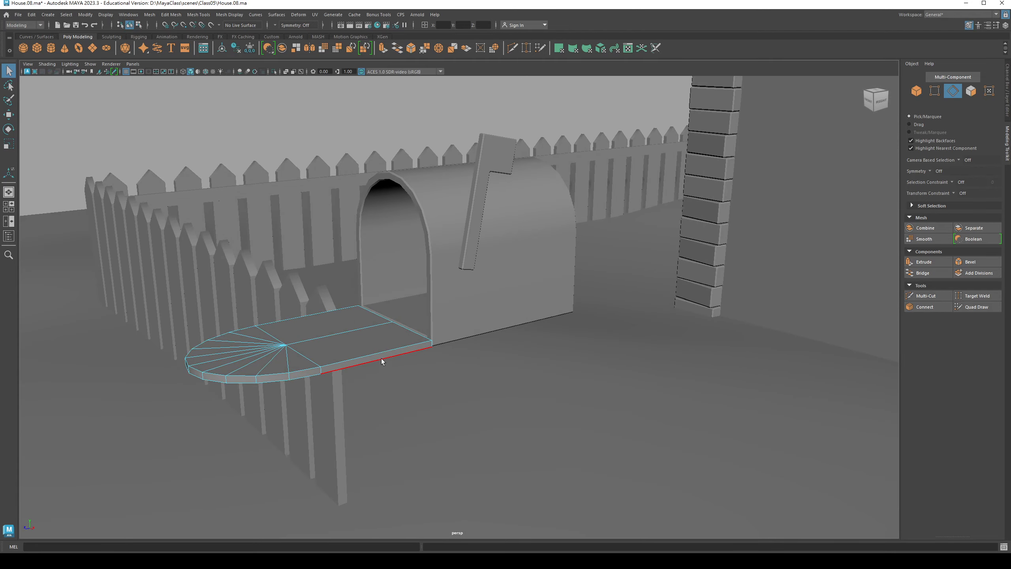
{"action": "left_click_drag", "start_coordinate": [377, 355], "coordinate": [188, 307], "text": "alt"}
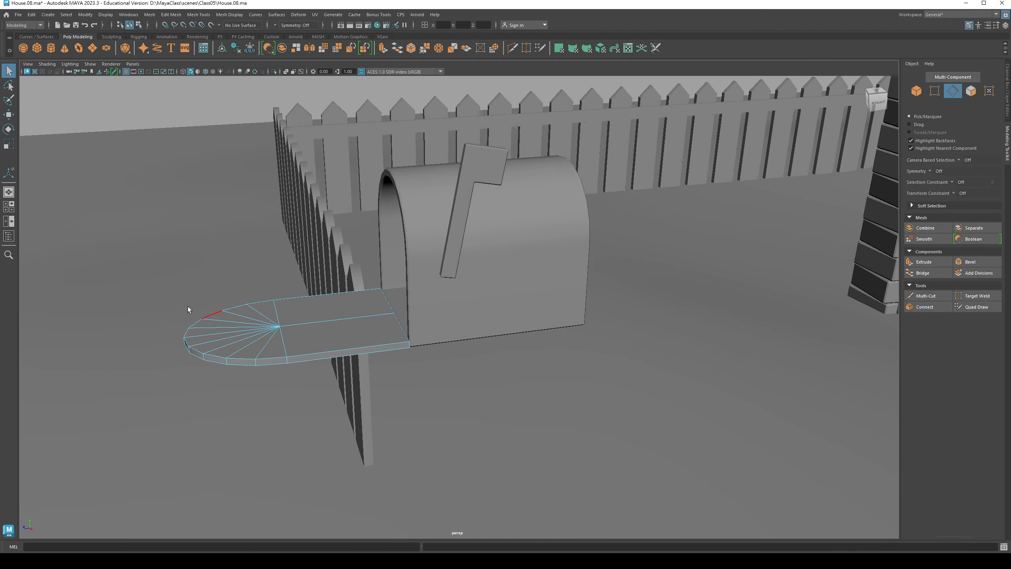
{"action": "left_click_drag", "start_coordinate": [315, 336], "coordinate": [341, 331], "text": "alt"}
{"action": "left_click", "coordinate": [434, 297], "text": "shift"}
{"action": "double_click", "coordinate": [434, 296], "text": "shift"}
{"action": "left_click", "coordinate": [406, 363], "text": "shift"}
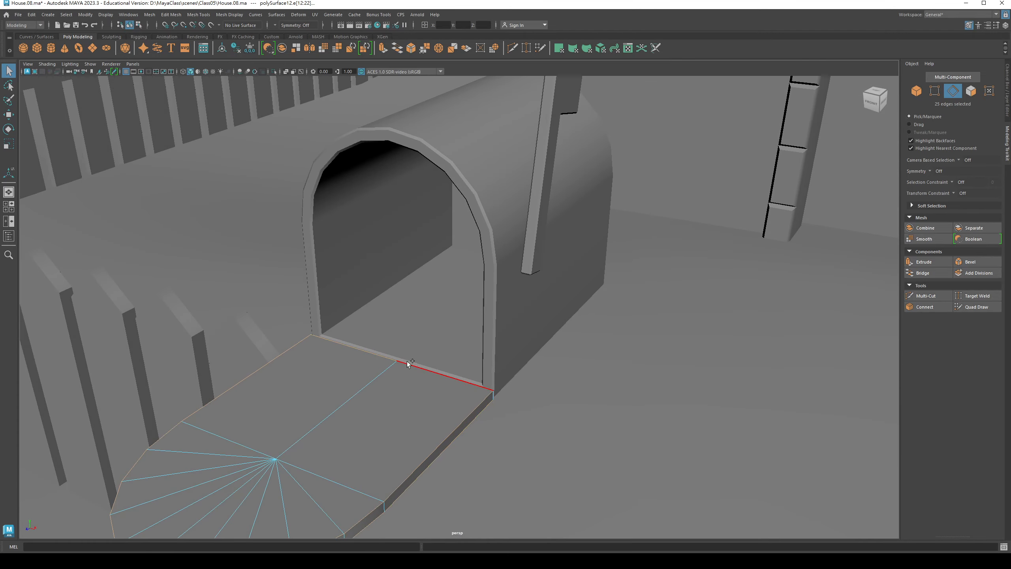
{"action": "left_click_drag", "start_coordinate": [407, 361], "coordinate": [397, 305], "text": "alt"}
{"action": "left_click", "coordinate": [355, 325], "text": "shift"}
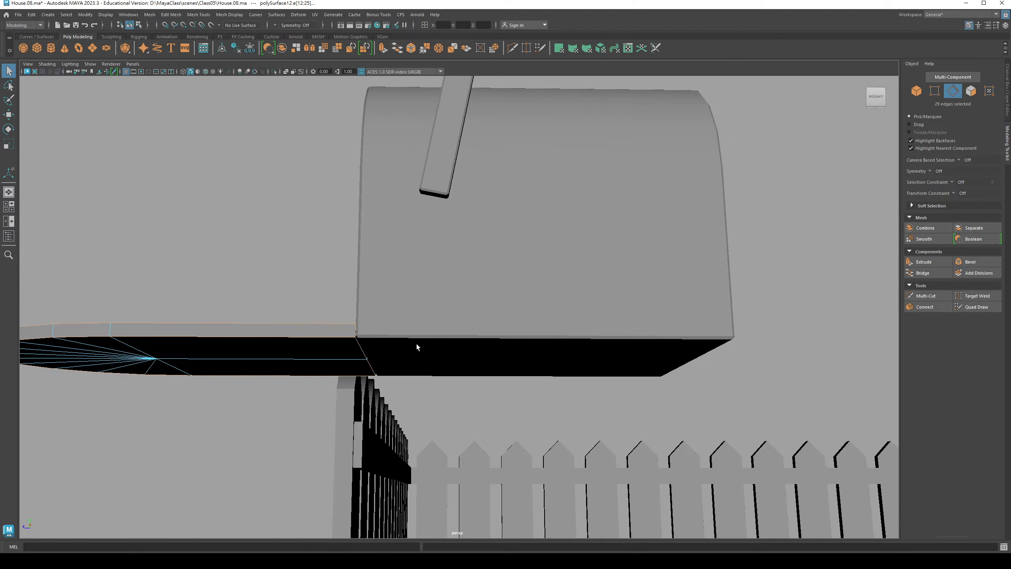
{"action": "mouse_move", "coordinate": [416, 343]}
{"action": "left_mouse_down", "text": "alt"}
{"action": "mouse_move", "coordinate": [539, 358]}
{"action": "mouse_move", "coordinate": [613, 399]}
{"action": "mouse_move", "coordinate": [670, 313]}
{"action": "mouse_move", "coordinate": [406, 319]}
{"action": "mouse_move", "coordinate": [489, 317]}
{"action": "mouse_move", "coordinate": [459, 311]}
{"action": "mouse_move", "coordinate": [442, 291]}
{"action": "mouse_move", "coordinate": [460, 280]}
{"action": "mouse_move", "coordinate": [474, 330]}
{"action": "mouse_move", "coordinate": [501, 346]}
{"action": "mouse_move", "coordinate": [497, 307]}
{"action": "left_mouse_up", "text": "alt"}
{"action": "left_click", "coordinate": [596, 398], "text": "shift"}
Check the door's edge selection from several angles with x-ray display, and restore opaque shading
{"action": "key", "text": "4"}
{"action": "key", "text": "5"}
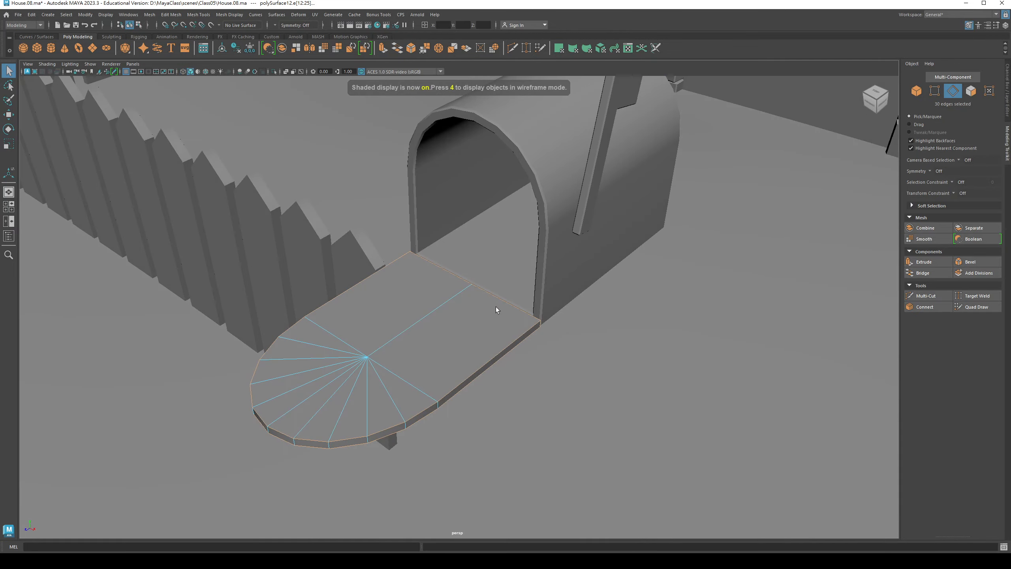
{"action": "left_click", "coordinate": [286, 71]}
{"action": "left_click_drag", "start_coordinate": [374, 239], "coordinate": [466, 305], "text": "alt"}
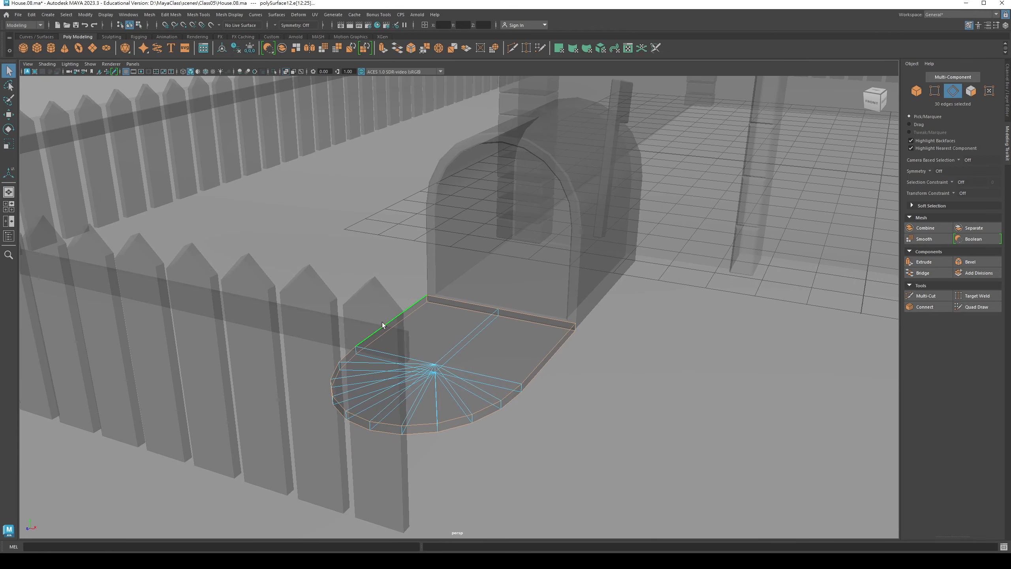
{"action": "left_click_drag", "start_coordinate": [382, 331], "coordinate": [418, 315], "text": "alt"}
{"action": "left_click_drag", "start_coordinate": [519, 392], "coordinate": [497, 386], "text": "alt"}
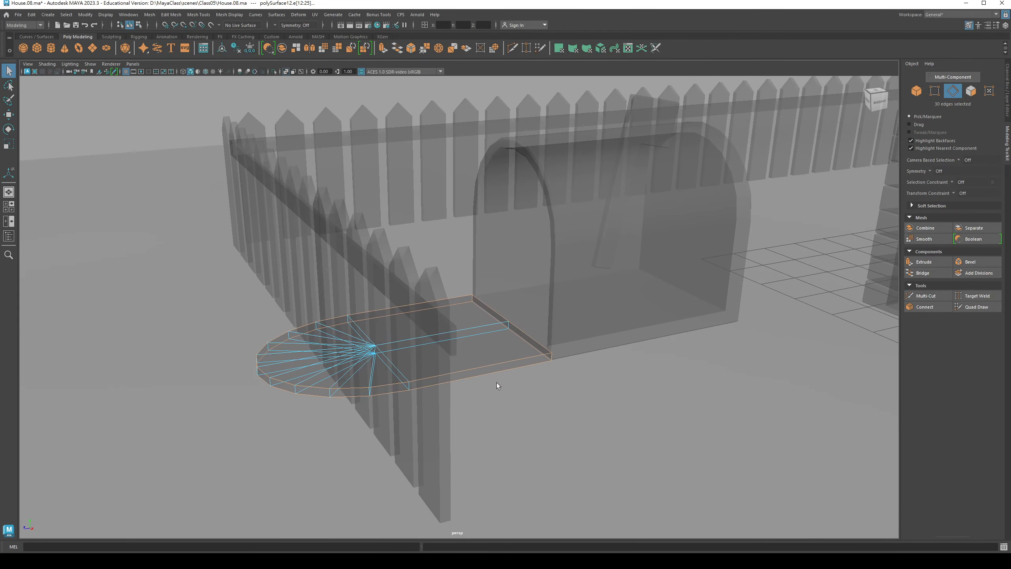
{"action": "left_click", "coordinate": [286, 72]}
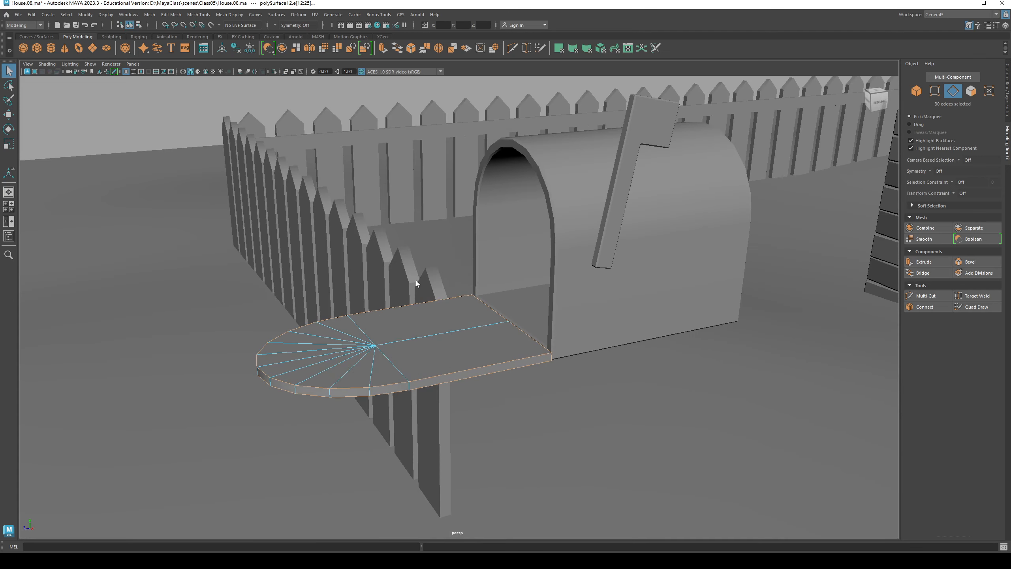
Bevel the selected door edges with a fraction of 0.3, return to object mode and deselect the door
{"action": "left_click_drag", "start_coordinate": [415, 281], "coordinate": [516, 293], "text": "alt"}
{"action": "middle_click_drag", "start_coordinate": [515, 294], "coordinate": [472, 294], "text": "alt"}
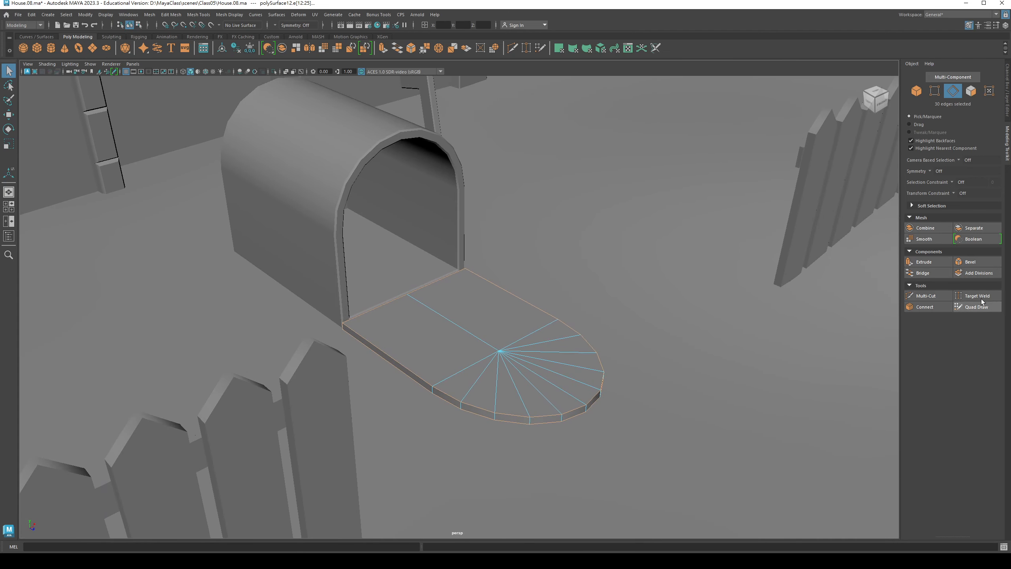
{"action": "left_click", "coordinate": [990, 264]}
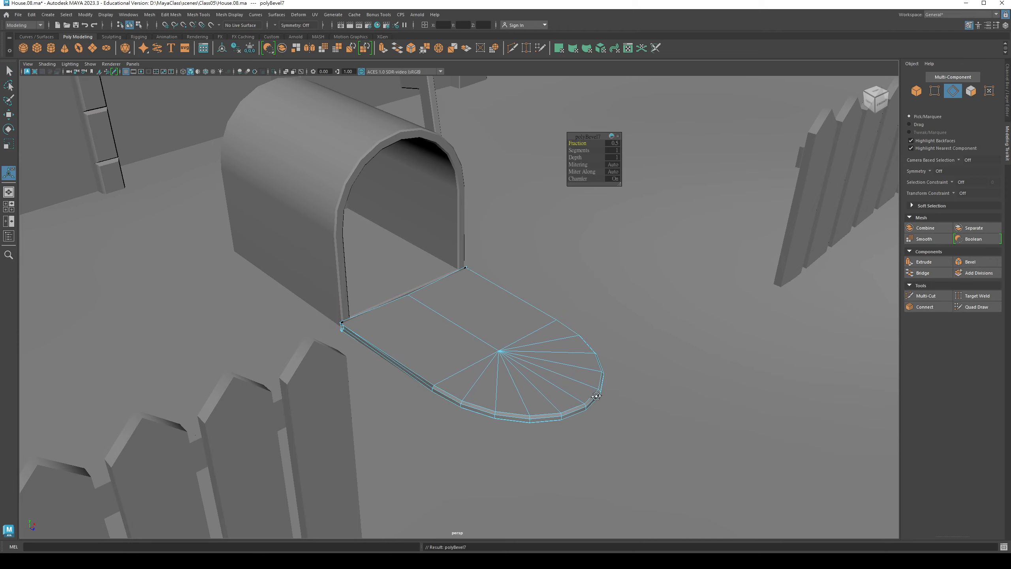
{"action": "left_click_drag", "start_coordinate": [595, 396], "coordinate": [604, 387], "text": "alt"}
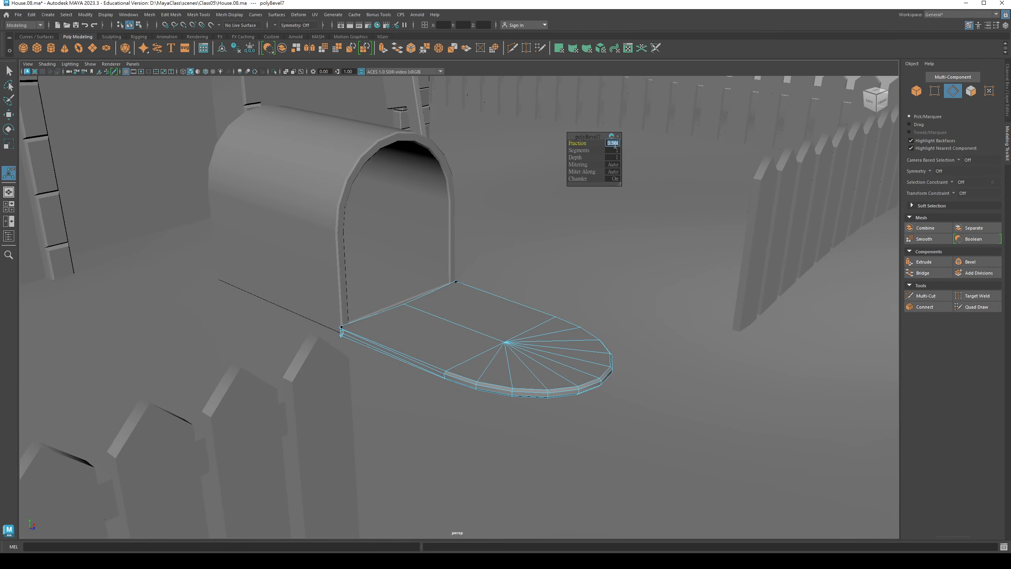
{"action": "type", "text": "3"}
{"action": "key", "text": "Return"}
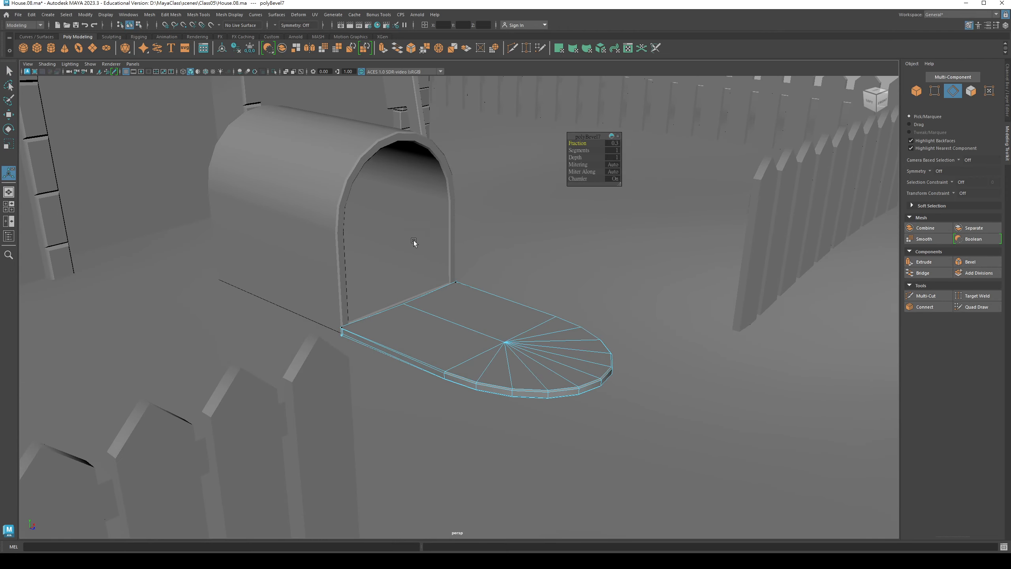
{"action": "left_click_drag", "start_coordinate": [414, 240], "coordinate": [407, 306], "text": "alt"}
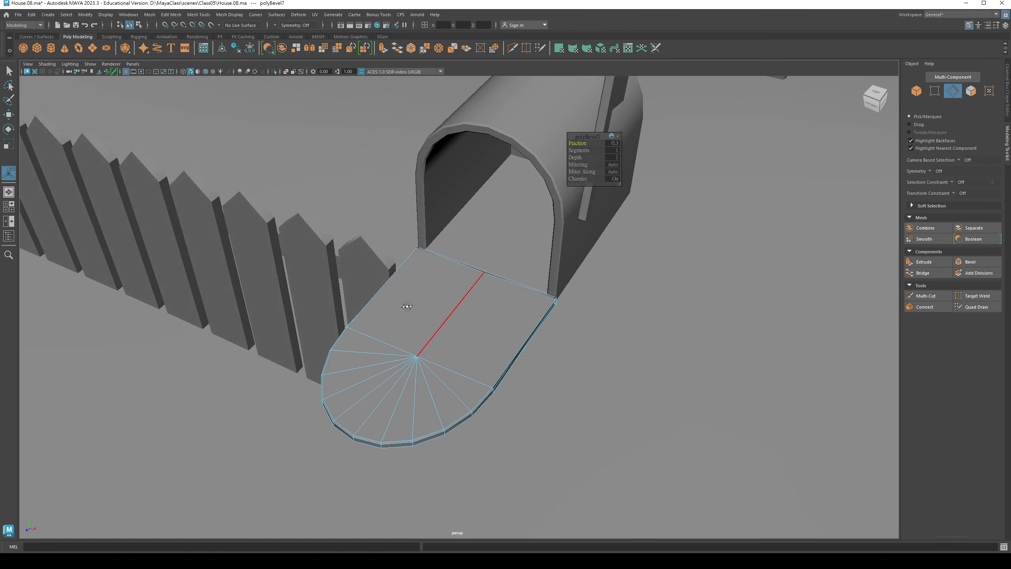
{"action": "key", "text": "q"}
{"action": "key", "text": "F8"}
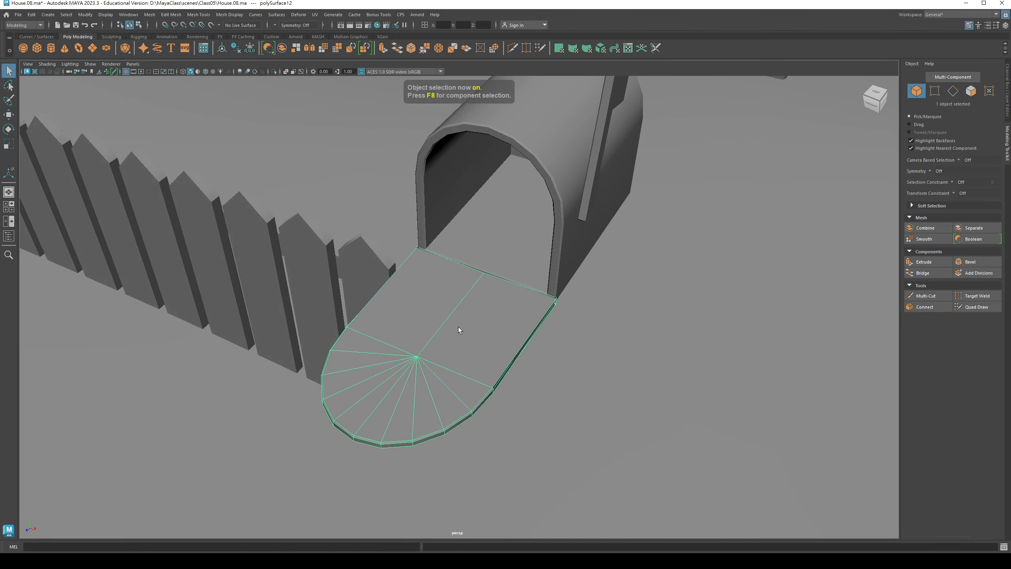
{"action": "left_click_drag", "start_coordinate": [458, 329], "coordinate": [397, 276], "text": "alt"}
{"action": "left_click", "coordinate": [357, 223]}
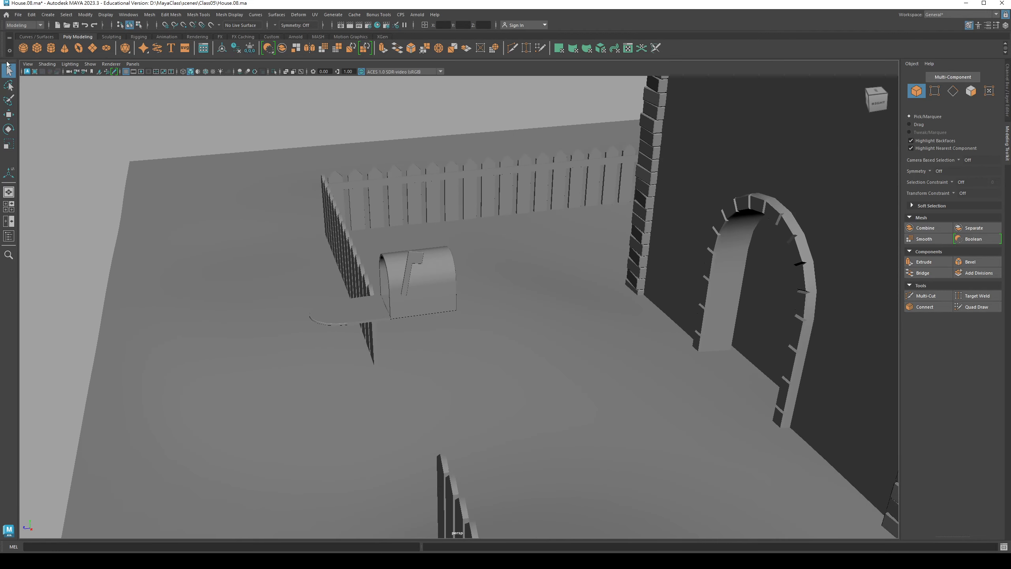
Create a polygon cube for the mailbox post and move it into the front yard at X -3.32, Z 21.85
{"action": "key", "text": "w"}
{"action": "scroll", "coordinate": [688, 322], "scroll_direction": "down", "scroll_amount": 3}
{"action": "left_click", "coordinate": [689, 322]}
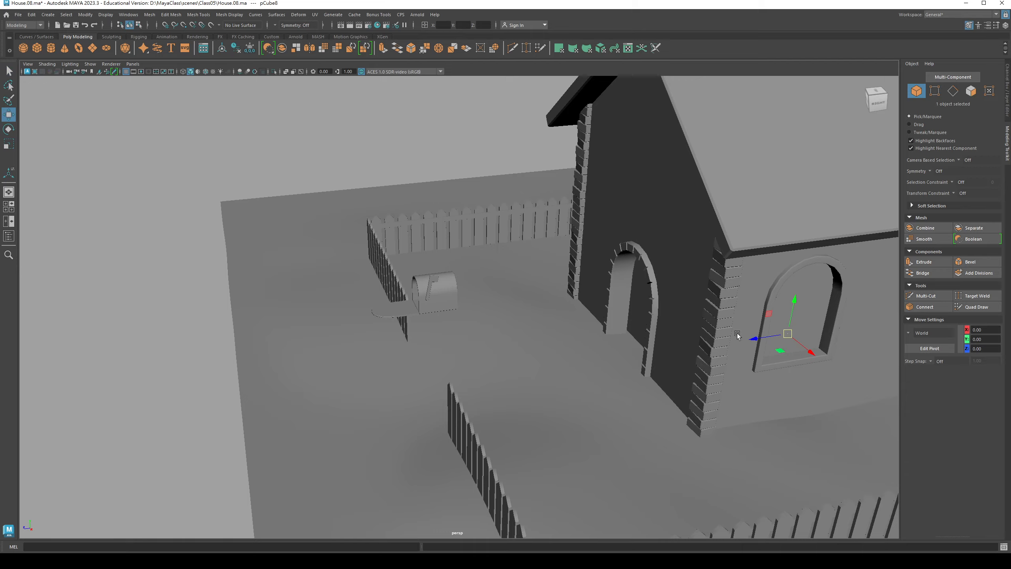
{"action": "left_click_drag", "start_coordinate": [409, 360], "coordinate": [530, 376], "text": "alt"}
{"action": "left_click", "coordinate": [515, 385]}
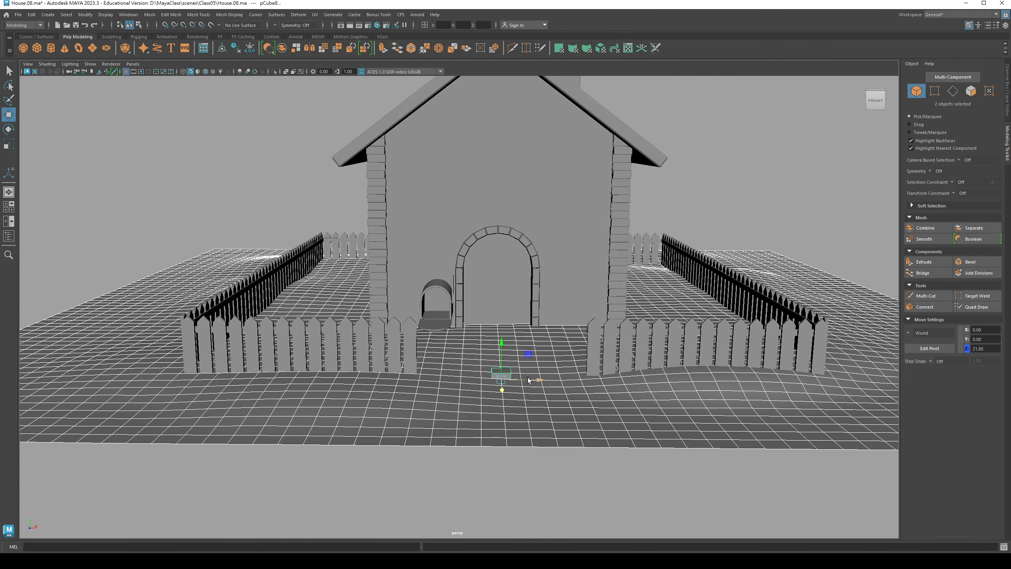
{"action": "key", "text": "ctrl+z"}
{"action": "left_click_drag", "start_coordinate": [469, 381], "coordinate": [493, 379]}
In the side view with x-ray display, move the cube beneath the mailbox to Y 2.72, Z 20.91
{"action": "key", "text": "space"}
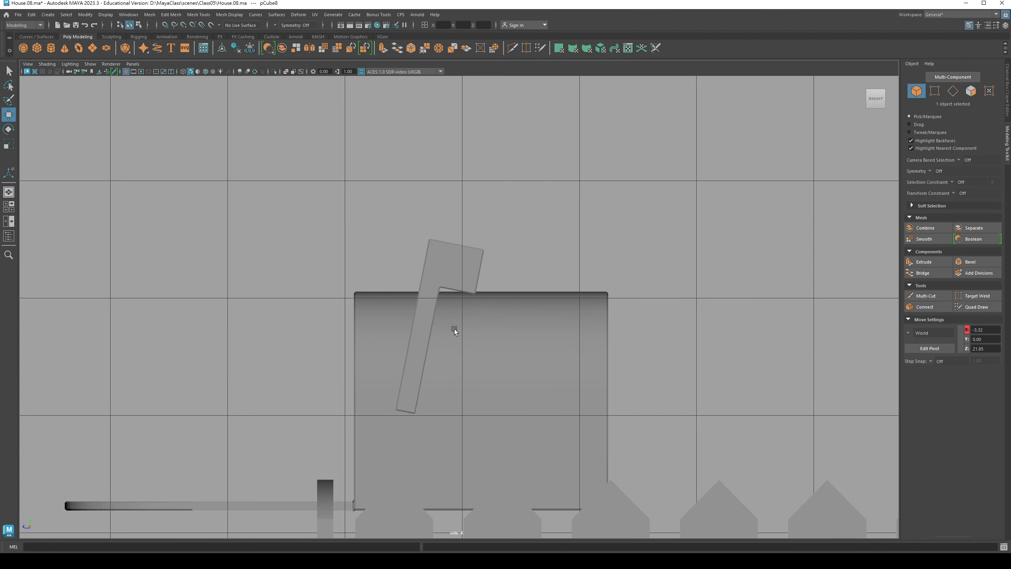
{"action": "scroll", "coordinate": [393, 319], "scroll_direction": "up", "scroll_amount": 3}
{"action": "scroll", "coordinate": [326, 326], "scroll_direction": "down", "scroll_amount": 5}
{"action": "scroll", "coordinate": [412, 338], "scroll_direction": "up", "scroll_amount": 3}
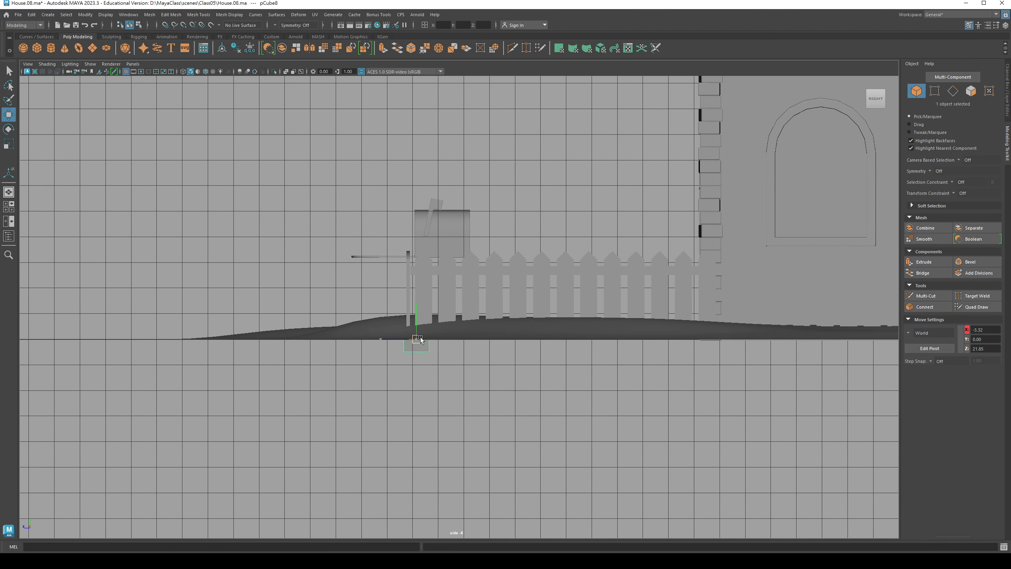
{"action": "left_click_drag", "start_coordinate": [444, 276], "coordinate": [443, 273]}
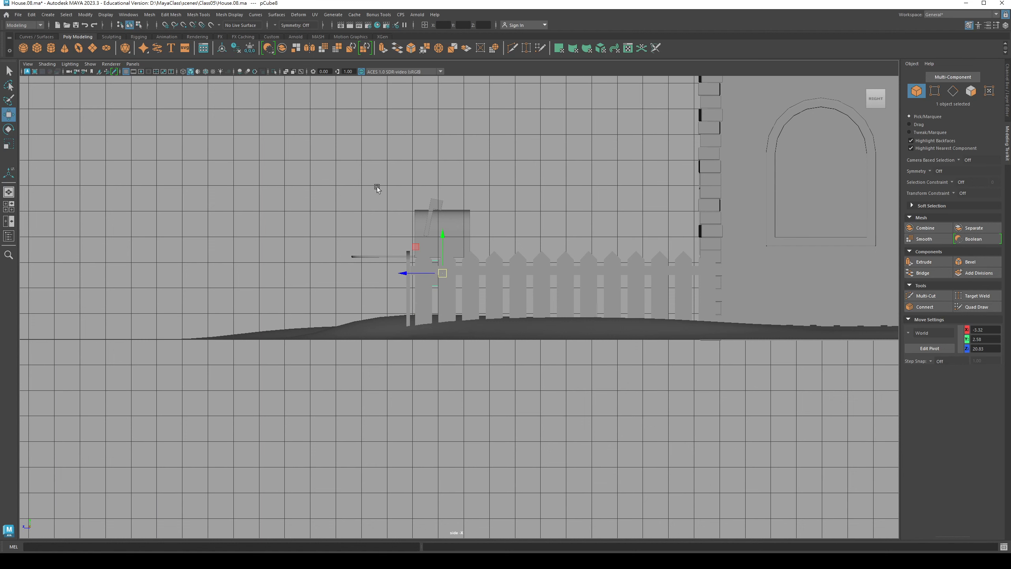
{"action": "left_click", "coordinate": [286, 72]}
{"action": "scroll", "coordinate": [364, 238], "scroll_direction": "up", "scroll_amount": 5}
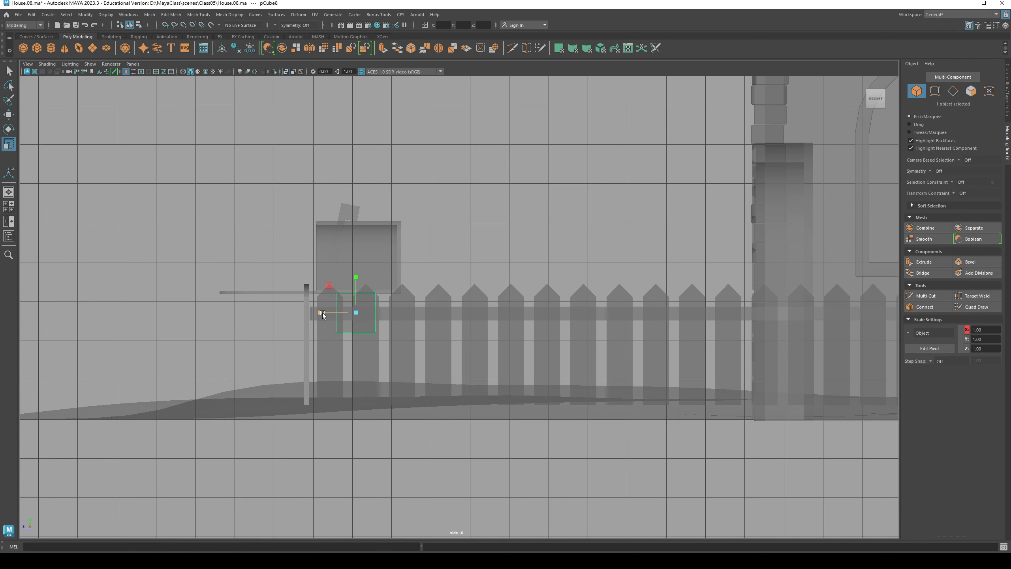
Scale the cube to 0.37 in Z and raise it into the mailbox's underside at Y 2.78
{"action": "left_click_drag", "start_coordinate": [323, 314], "coordinate": [338, 313]}
{"action": "key", "text": "w"}
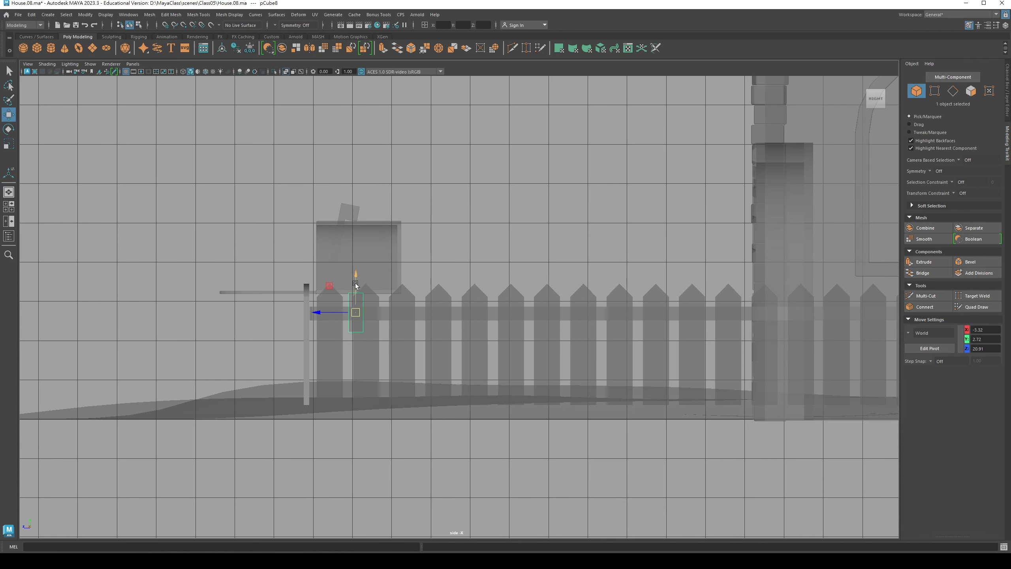
{"action": "middle_click_drag", "start_coordinate": [324, 288], "coordinate": [363, 279], "text": "alt"}
{"action": "right_click_drag", "start_coordinate": [363, 279], "coordinate": [369, 325], "text": "alt"}
{"action": "left_click", "coordinate": [369, 325], "text": "alt"}
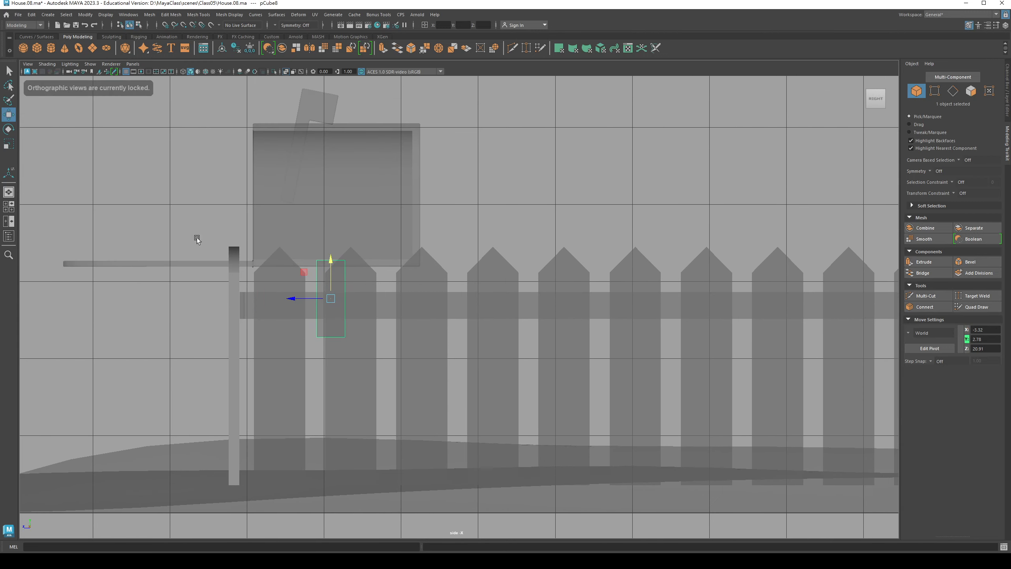
{"action": "right_click_drag", "start_coordinate": [296, 278], "coordinate": [349, 302], "text": "alt"}
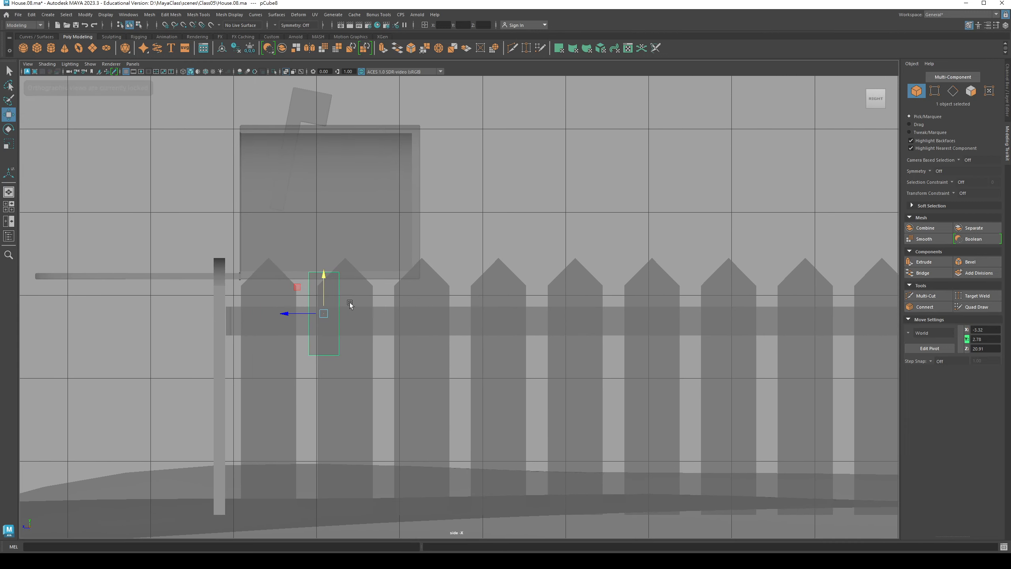
Lower the cube's bottom vertices into the ground to form a tall post, and return to object mode
{"action": "right_click_drag", "start_coordinate": [200, 215], "coordinate": [163, 214]}
{"action": "left_click_drag", "start_coordinate": [281, 338], "coordinate": [394, 380]}
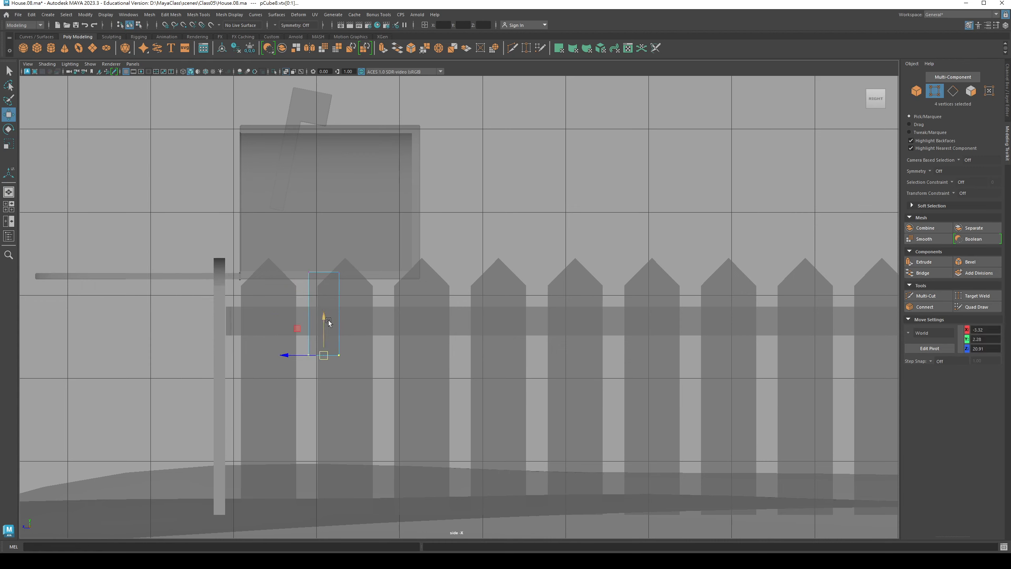
{"action": "left_click_drag", "start_coordinate": [329, 321], "coordinate": [323, 476]}
{"action": "middle_click_drag", "start_coordinate": [330, 326], "coordinate": [314, 307], "text": "alt"}
{"action": "key", "text": "q"}
{"action": "key", "text": "F8"}
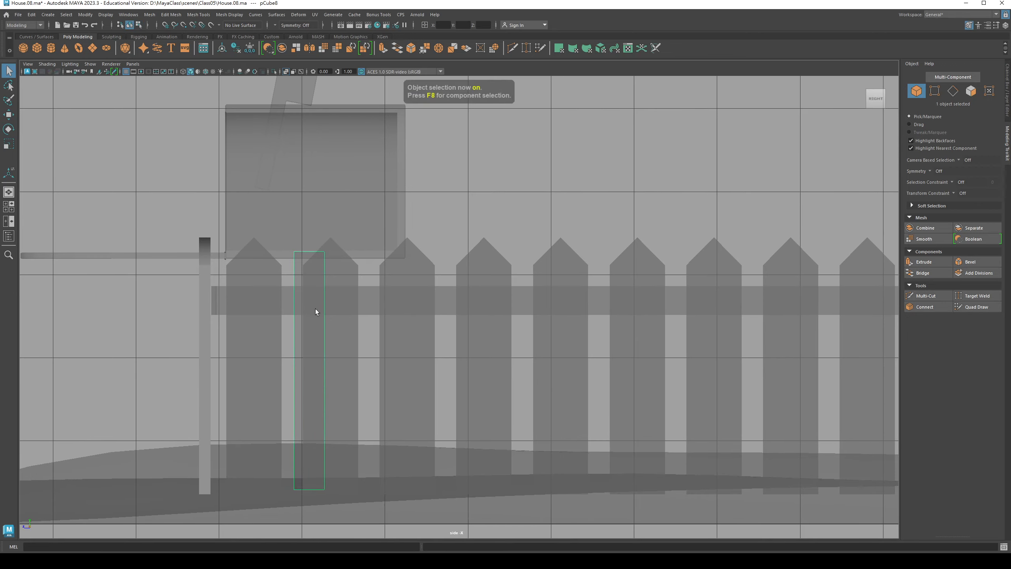
In the front view, narrow the post to a scale of 0.41 in X
{"action": "key", "text": "space"}
{"action": "left_click_drag", "start_coordinate": [315, 310], "coordinate": [315, 332]}
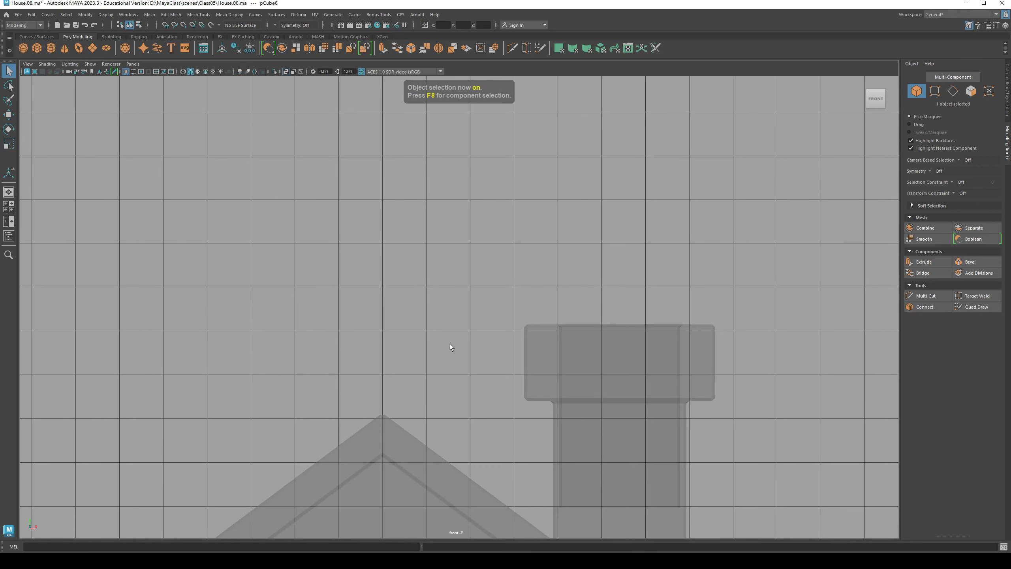
{"action": "middle_click_drag", "start_coordinate": [495, 423], "coordinate": [486, 170], "text": "alt"}
{"action": "scroll", "coordinate": [486, 170], "scroll_direction": "down", "scroll_amount": 1}
{"action": "middle_click_drag", "start_coordinate": [328, 383], "coordinate": [445, 221], "text": "alt"}
{"action": "middle_click_drag", "start_coordinate": [352, 474], "coordinate": [391, 157], "text": "alt"}
{"action": "middle_click_drag", "start_coordinate": [388, 338], "coordinate": [387, 299], "text": "alt"}
{"action": "key", "text": "w"}
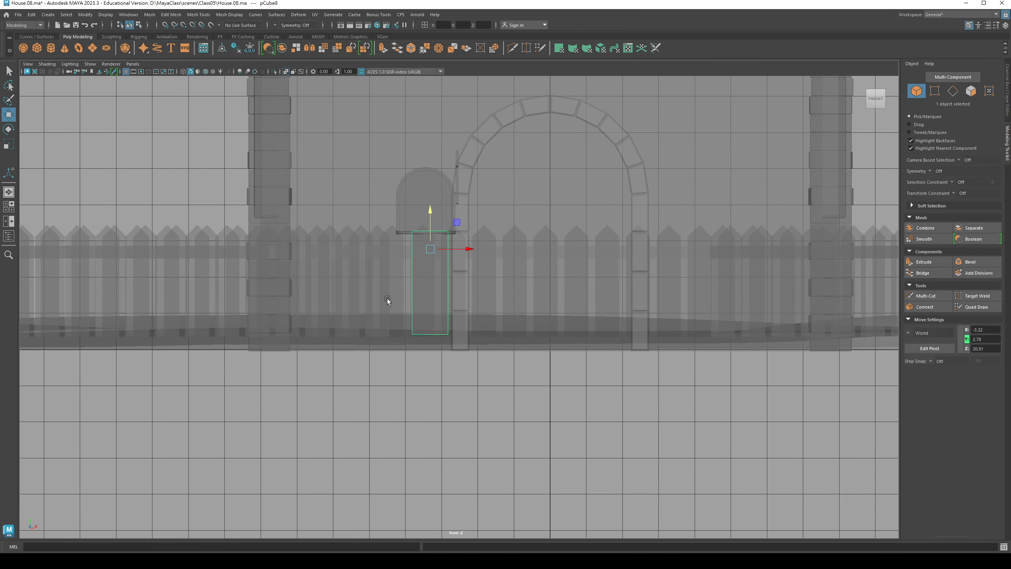
{"action": "key", "text": "r"}
{"action": "mouse_move", "coordinate": [466, 249]}
{"action": "left_mouse_down"}
{"action": "mouse_move", "coordinate": [446, 252]}
{"action": "mouse_move", "coordinate": [461, 249]}
{"action": "left_mouse_up"}
Center the post horizontally under the mailbox in the front view, at X -3.41
{"action": "key", "text": "w"}
{"action": "key", "text": "r"}
{"action": "key", "text": "w"}
{"action": "right_click_drag", "start_coordinate": [408, 255], "coordinate": [436, 247], "text": "alt"}
{"action": "middle_click_drag", "start_coordinate": [436, 247], "coordinate": [425, 323], "text": "alt"}
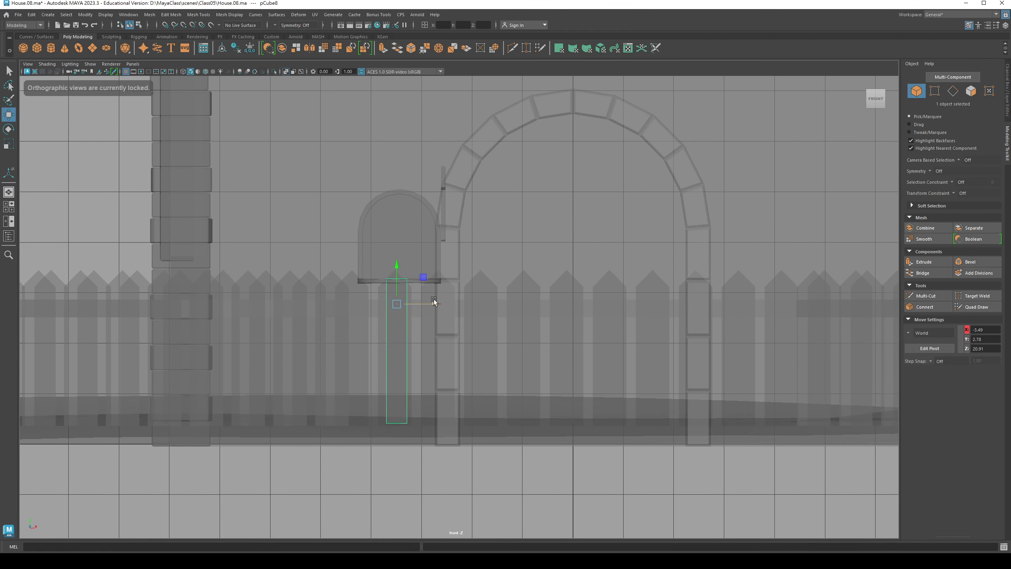
{"action": "left_click_drag", "start_coordinate": [436, 303], "coordinate": [425, 254]}
In the perspective view with x-ray display off, move the post along Z to stand clear behind the mailbox
{"action": "key", "text": "q"}
{"action": "key", "text": "space"}
{"action": "key", "text": "5"}
{"action": "mouse_move", "coordinate": [445, 288]}
{"action": "left_mouse_down", "text": "alt"}
{"action": "mouse_move", "coordinate": [381, 292]}
{"action": "mouse_move", "coordinate": [400, 297]}
{"action": "mouse_move", "coordinate": [392, 323]}
{"action": "mouse_move", "coordinate": [416, 318]}
{"action": "left_mouse_up", "text": "alt"}
{"action": "key", "text": "w"}
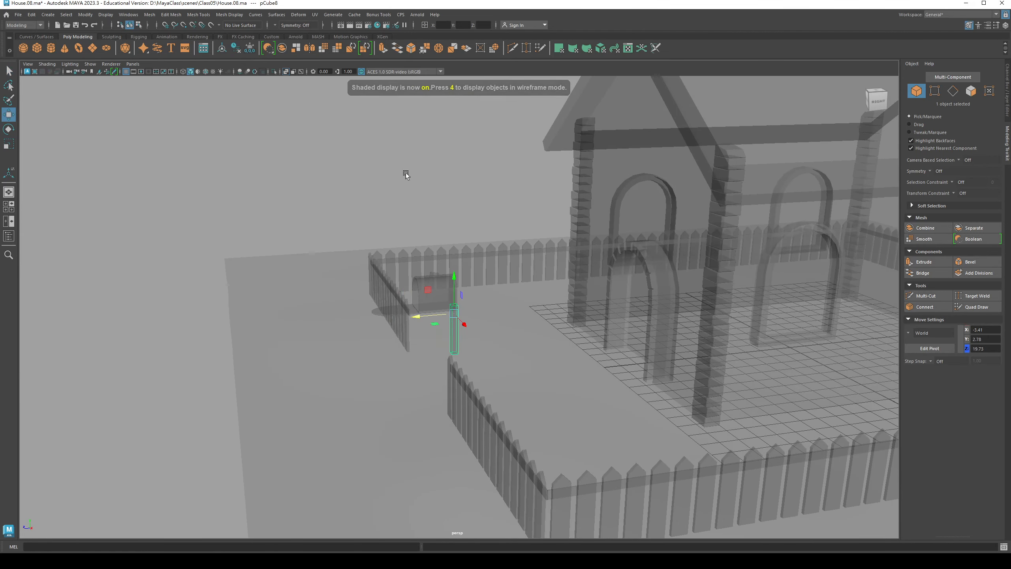
{"action": "left_click", "coordinate": [287, 73]}
{"action": "left_click_drag", "start_coordinate": [370, 279], "coordinate": [283, 295], "text": "alt"}
{"action": "right_click_drag", "start_coordinate": [311, 315], "coordinate": [413, 362], "text": "alt"}
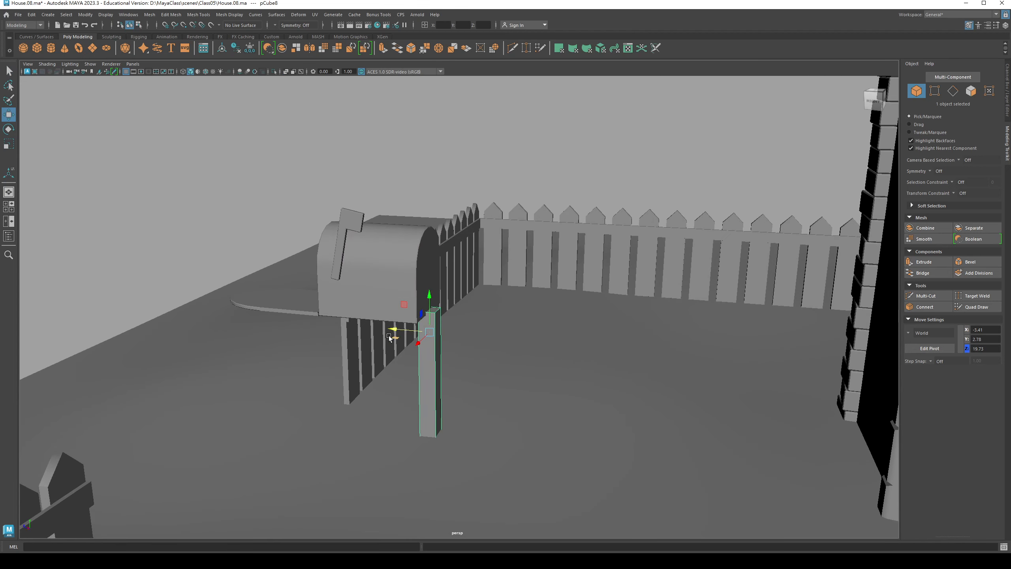
{"action": "left_click_drag", "start_coordinate": [389, 337], "coordinate": [458, 309]}
{"action": "key", "text": "r"}
{"action": "right_click_drag", "start_coordinate": [458, 309], "coordinate": [489, 319], "text": "alt"}
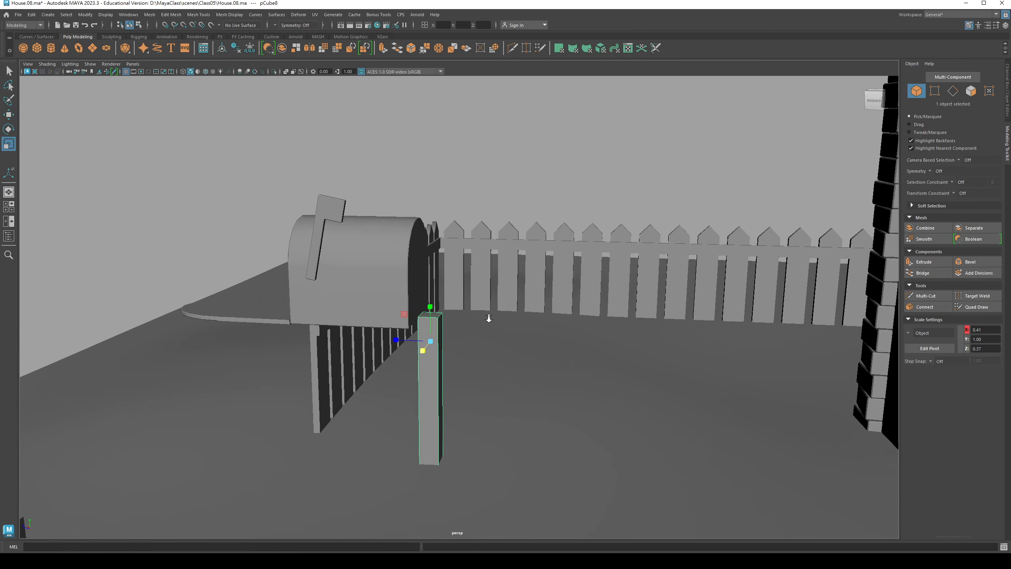
{"action": "left_click_drag", "start_coordinate": [489, 319], "coordinate": [457, 340], "text": "alt"}
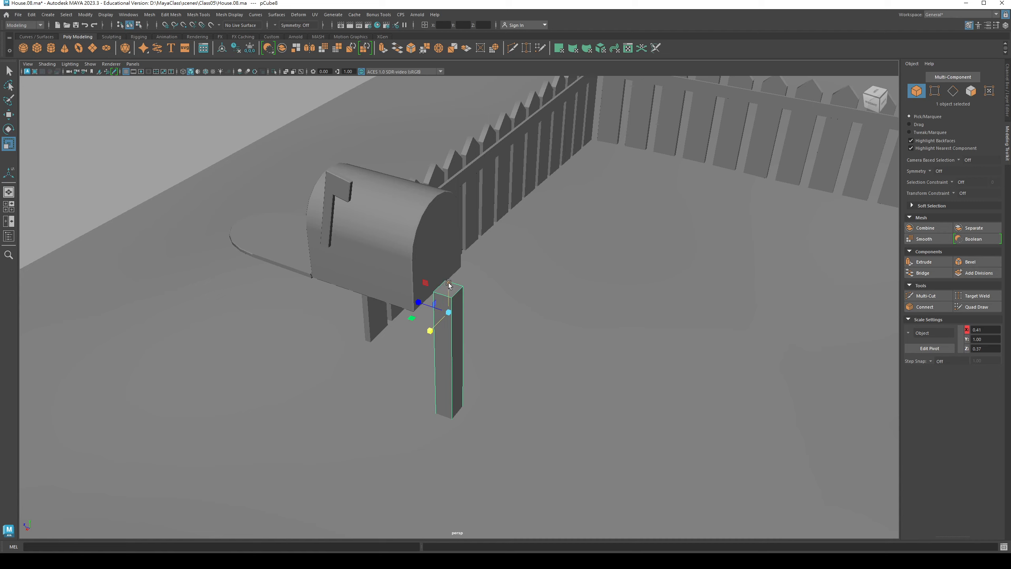
Raise the post's top face along Y to about 5.90, so the post stands taller than the mailbox
{"action": "left_click_drag", "start_coordinate": [449, 284], "coordinate": [426, 266], "text": "ctrl"}
{"action": "key", "text": "q"}
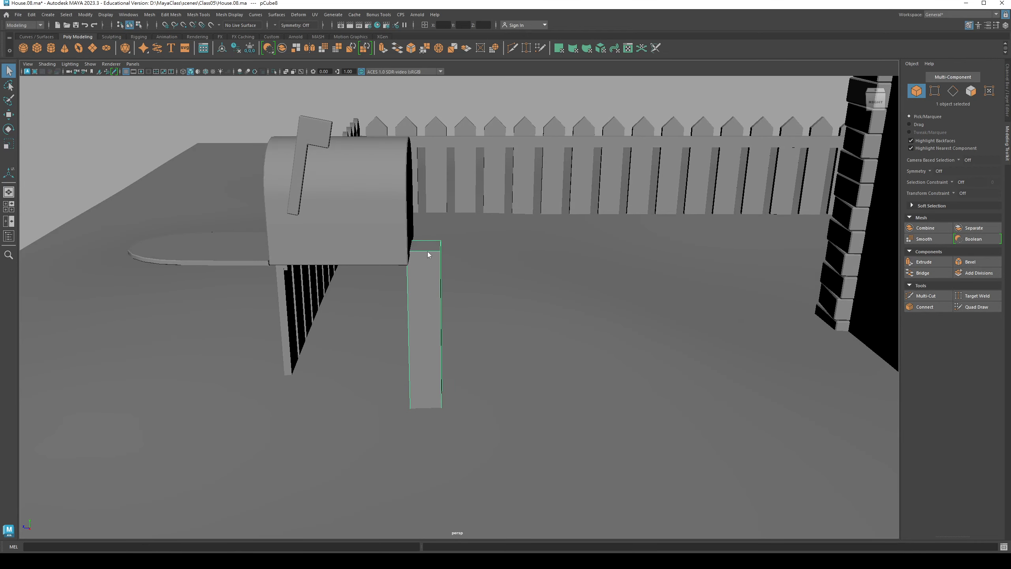
{"action": "right_click_drag", "start_coordinate": [428, 252], "coordinate": [431, 275]}
{"action": "left_click", "coordinate": [428, 247]}
{"action": "left_click_drag", "start_coordinate": [434, 250], "coordinate": [415, 75], "text": "alt"}
{"action": "key", "text": "w"}
{"action": "left_click_drag", "start_coordinate": [439, 270], "coordinate": [463, 280], "text": "alt"}
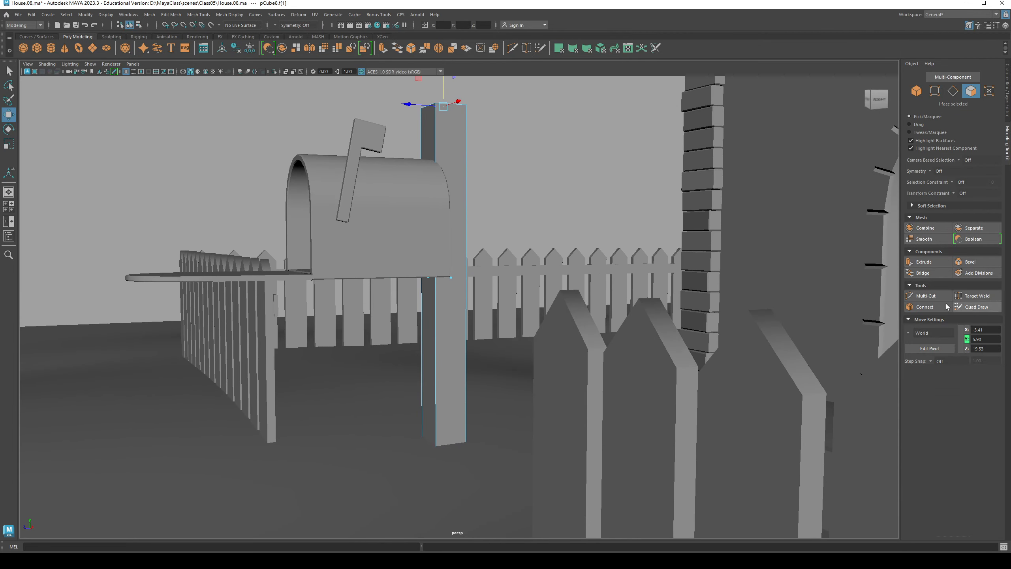
Cut two edge loops around the post with Multi-Cut, one level with the mailbox's underside and one a little below it
{"action": "left_click", "coordinate": [923, 295]}
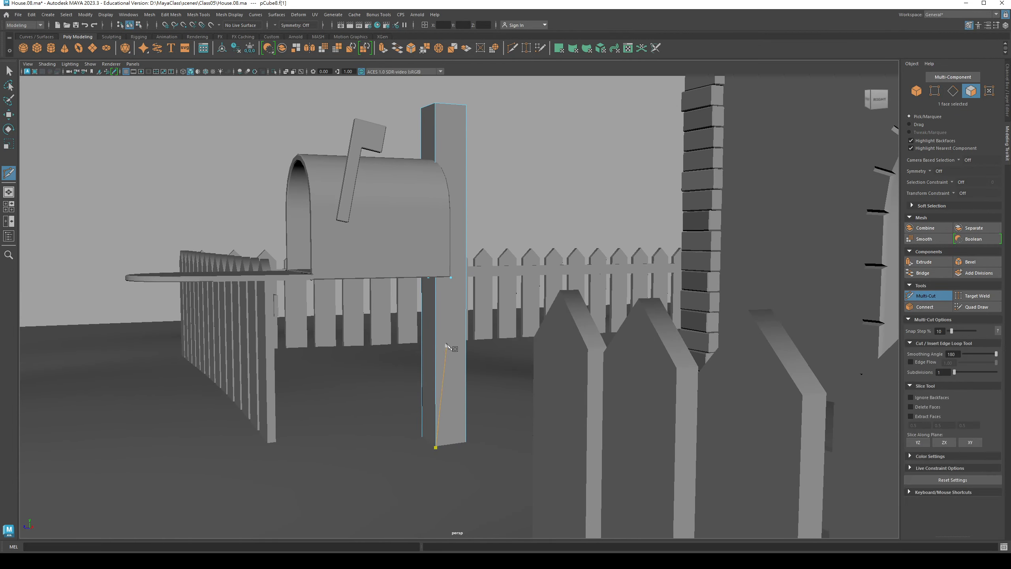
{"action": "left_click_drag", "start_coordinate": [451, 348], "coordinate": [458, 322], "text": "alt"}
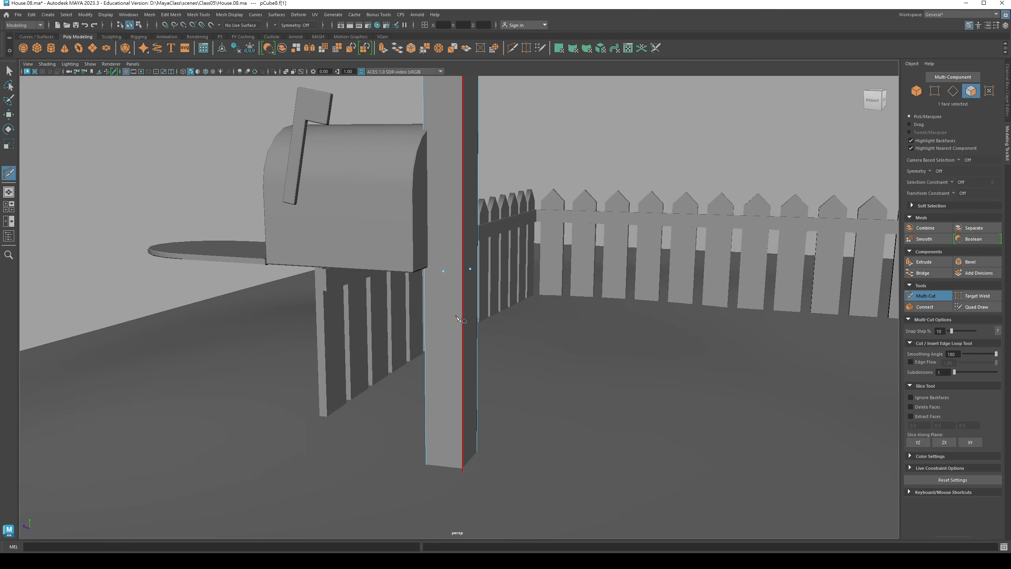
{"action": "left_click", "coordinate": [457, 271], "text": "ctrl"}
{"action": "mouse_move", "coordinate": [465, 323]}
{"action": "left_mouse_down", "text": "alt"}
{"action": "mouse_move", "coordinate": [507, 334]}
{"action": "mouse_move", "coordinate": [455, 319]}
{"action": "mouse_move", "coordinate": [470, 317]}
{"action": "left_mouse_up", "text": "alt"}
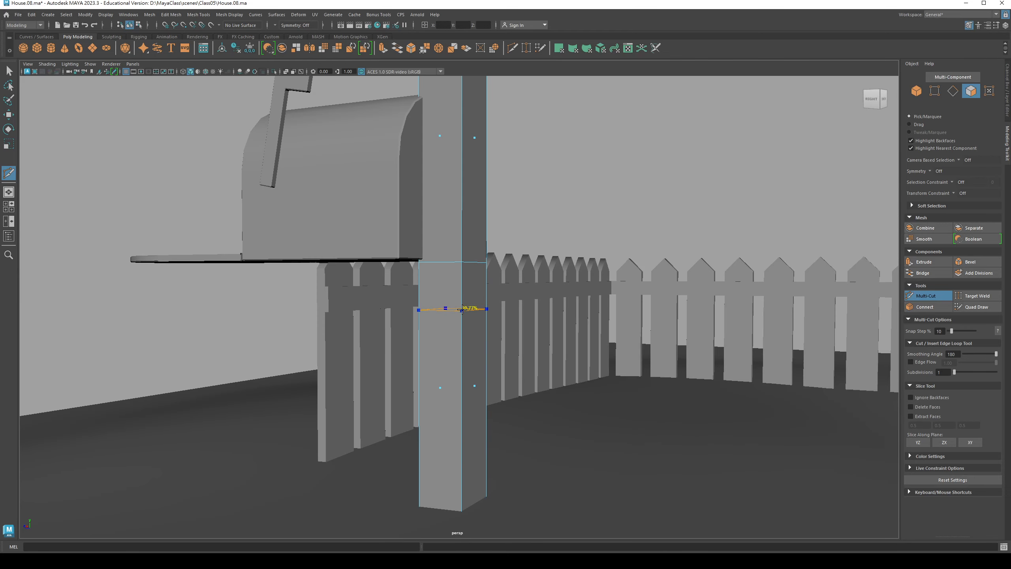
{"action": "left_click", "coordinate": [462, 307], "text": "ctrl"}
{"action": "left_click_drag", "start_coordinate": [462, 307], "coordinate": [440, 279], "text": "alt"}
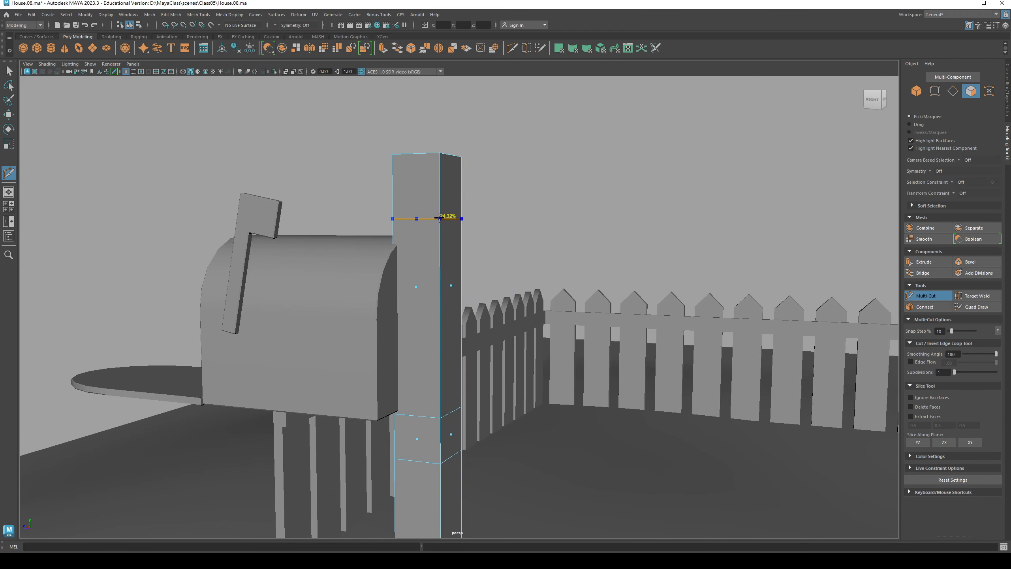
Cut two more edge loops around the post near its upper end, and leave the Multi-Cut tool
{"action": "left_click", "coordinate": [440, 161], "text": "ctrl"}
{"action": "left_click", "coordinate": [442, 179]}
{"action": "key", "text": "q"}
{"action": "left_click_drag", "start_coordinate": [447, 237], "coordinate": [482, 297], "text": "alt"}
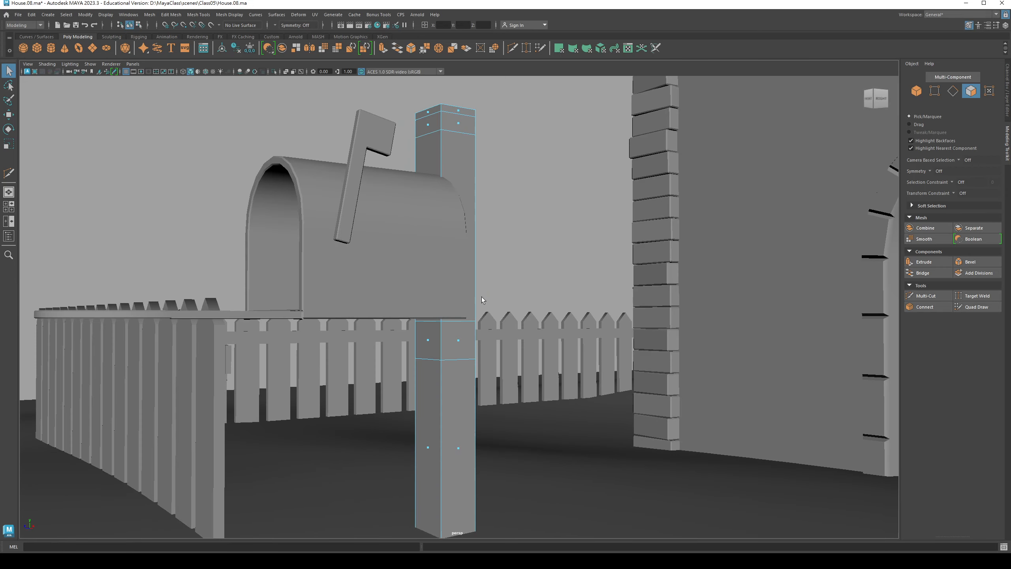
Extrude the post's front face between the two lower edge loops forward to form a support arm under the mailbox
{"action": "left_click", "coordinate": [427, 342]}
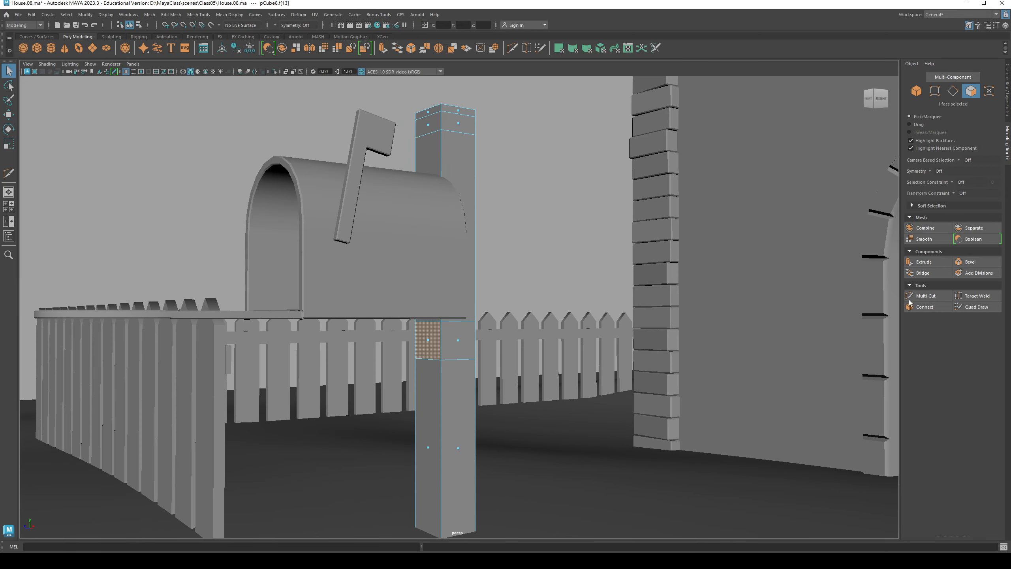
{"action": "left_click", "coordinate": [923, 262]}
{"action": "left_click_drag", "start_coordinate": [417, 345], "coordinate": [344, 336]}
{"action": "key", "text": "q"}
Raise the support arm's upper vertices to meet the mailbox's underside, and its lower vertices to make the arm thinner
{"action": "right_click_drag", "start_coordinate": [345, 337], "coordinate": [324, 332]}
{"action": "left_click_drag", "start_coordinate": [324, 333], "coordinate": [515, 352], "text": "alt"}
{"action": "key", "text": "w"}
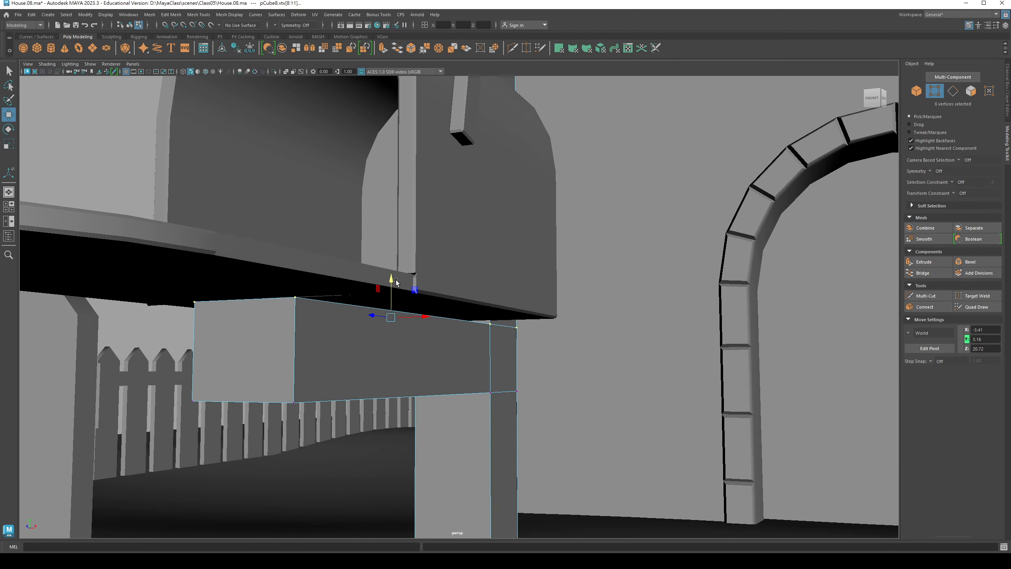
{"action": "left_click_drag", "start_coordinate": [396, 282], "coordinate": [392, 273]}
{"action": "left_click_drag", "start_coordinate": [392, 274], "coordinate": [318, 335], "text": "alt"}
{"action": "left_click_drag", "start_coordinate": [319, 334], "coordinate": [370, 322], "text": "alt"}
{"action": "key", "text": "q"}
{"action": "right_click_drag", "start_coordinate": [396, 317], "coordinate": [362, 316], "text": "alt"}
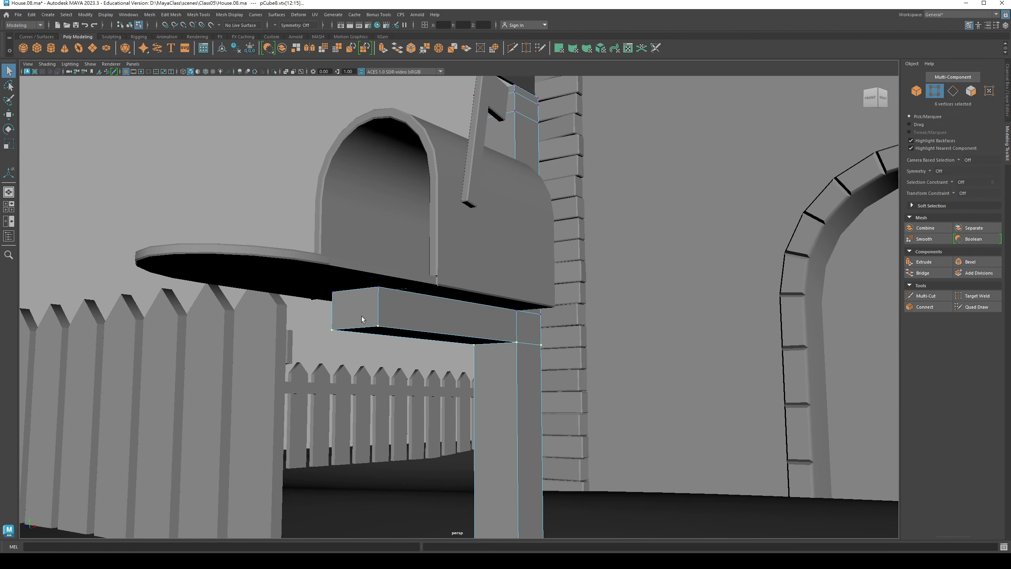
{"action": "left_click_drag", "start_coordinate": [374, 316], "coordinate": [380, 342], "text": "alt"}
{"action": "right_click_drag", "start_coordinate": [381, 343], "coordinate": [385, 371], "text": "alt"}
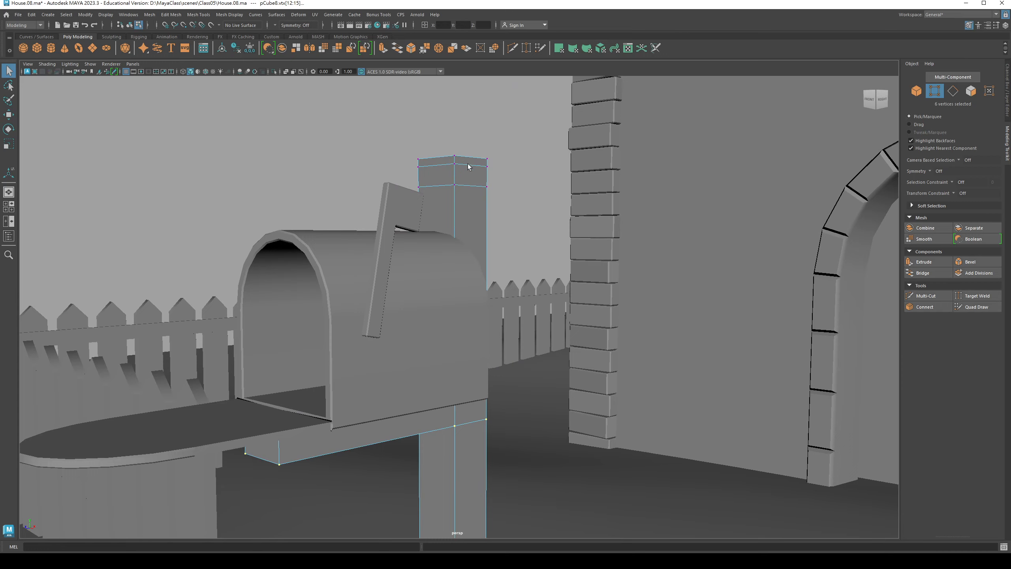
Extrude the ring of four side faces between the post's two upper edge loops outward to form a protruding cap band
{"action": "left_click_drag", "start_coordinate": [469, 167], "coordinate": [413, 162], "text": "alt"}
{"action": "right_click_drag", "start_coordinate": [413, 162], "coordinate": [396, 174]}
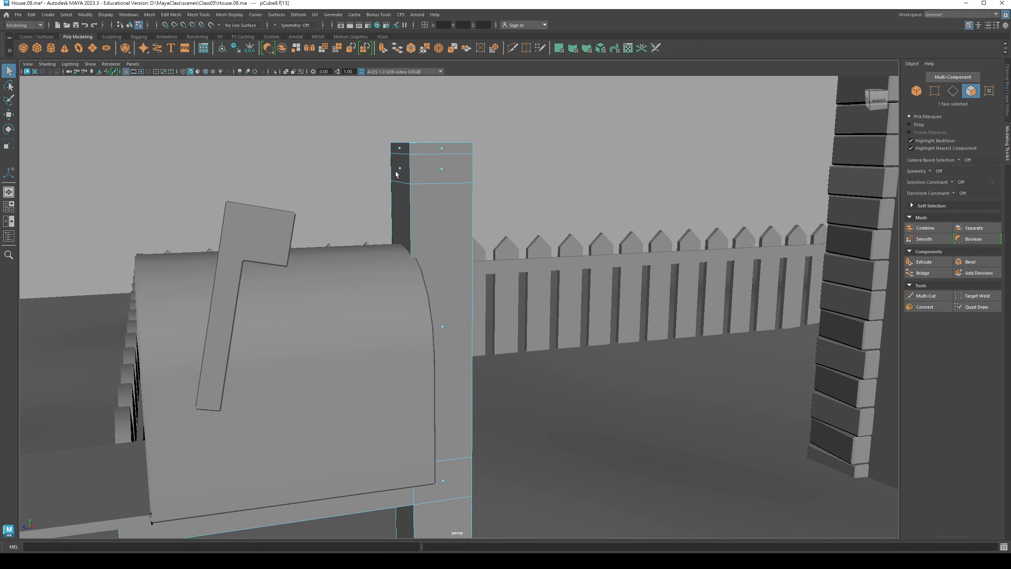
{"action": "mouse_move", "coordinate": [396, 174]}
{"action": "left_mouse_down", "text": "alt"}
{"action": "mouse_move", "coordinate": [388, 164]}
{"action": "mouse_move", "coordinate": [378, 170]}
{"action": "left_mouse_up", "text": "alt"}
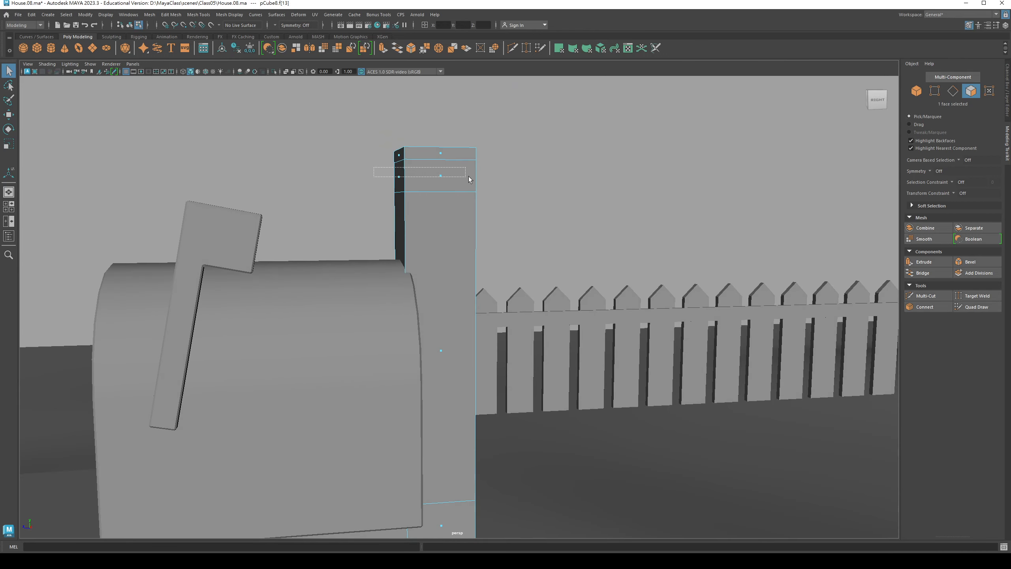
{"action": "left_click_drag", "start_coordinate": [469, 177], "coordinate": [412, 270]}
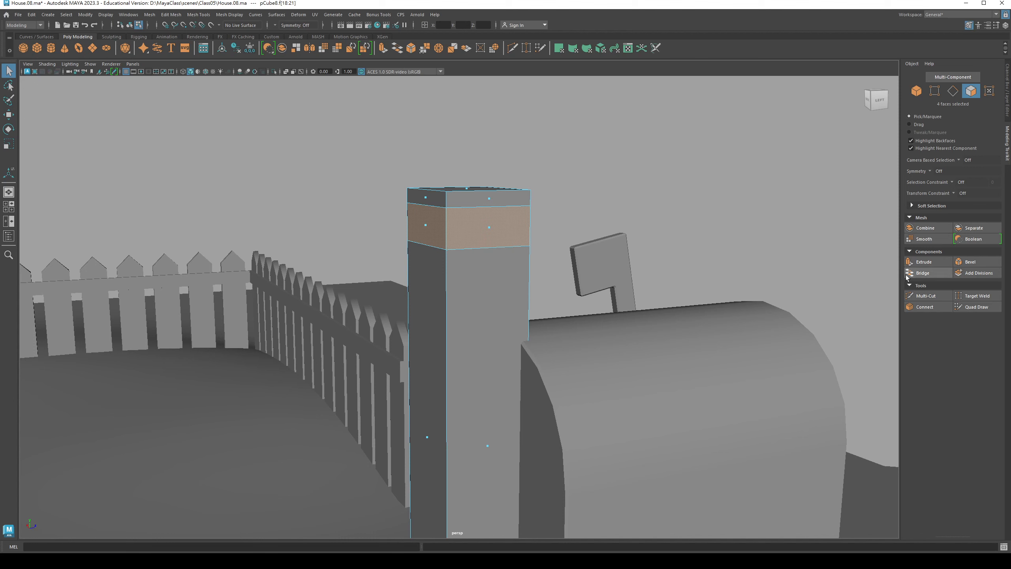
{"action": "left_click", "coordinate": [915, 262]}
{"action": "left_click_drag", "start_coordinate": [529, 207], "coordinate": [576, 146], "text": "alt"}
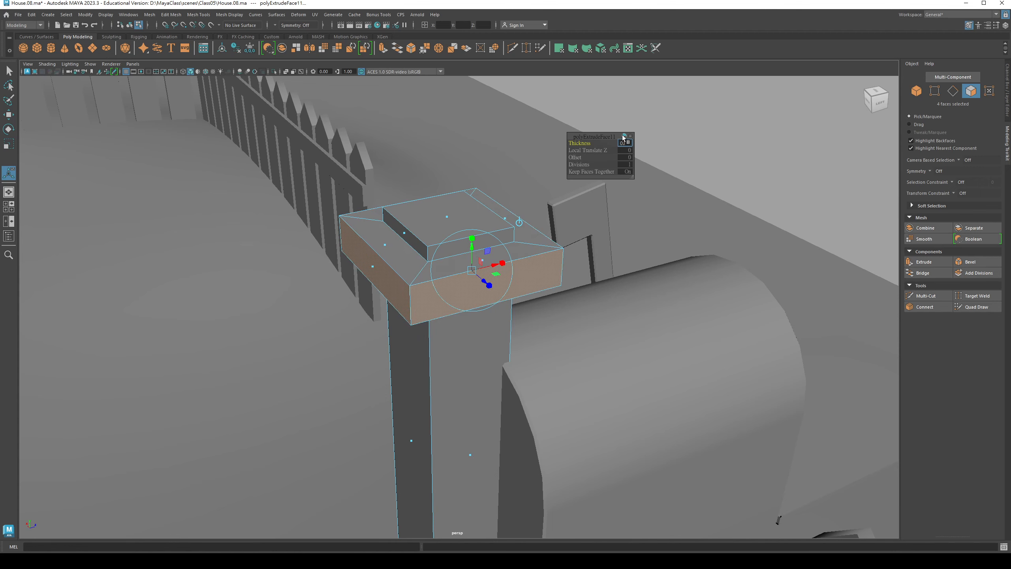
{"action": "key", "text": "Return"}
Poke the post's top face to split it into four triangles meeting at a center vertex
{"action": "left_click_drag", "start_coordinate": [272, 289], "coordinate": [346, 283], "text": "alt"}
{"action": "key", "text": "q"}
{"action": "left_click", "coordinate": [382, 247]}
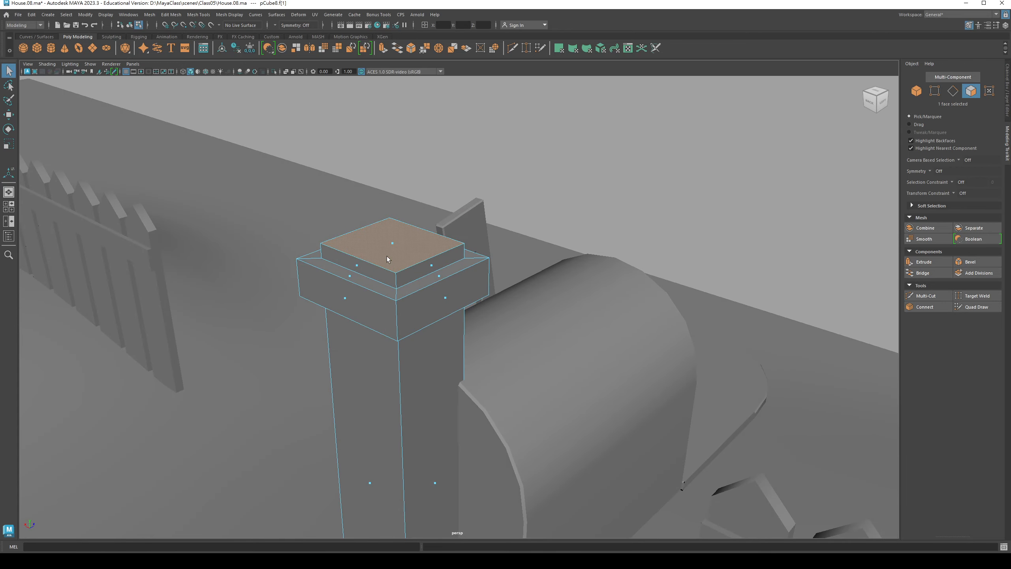
{"action": "left_click_drag", "start_coordinate": [384, 248], "coordinate": [439, 245], "text": "alt"}
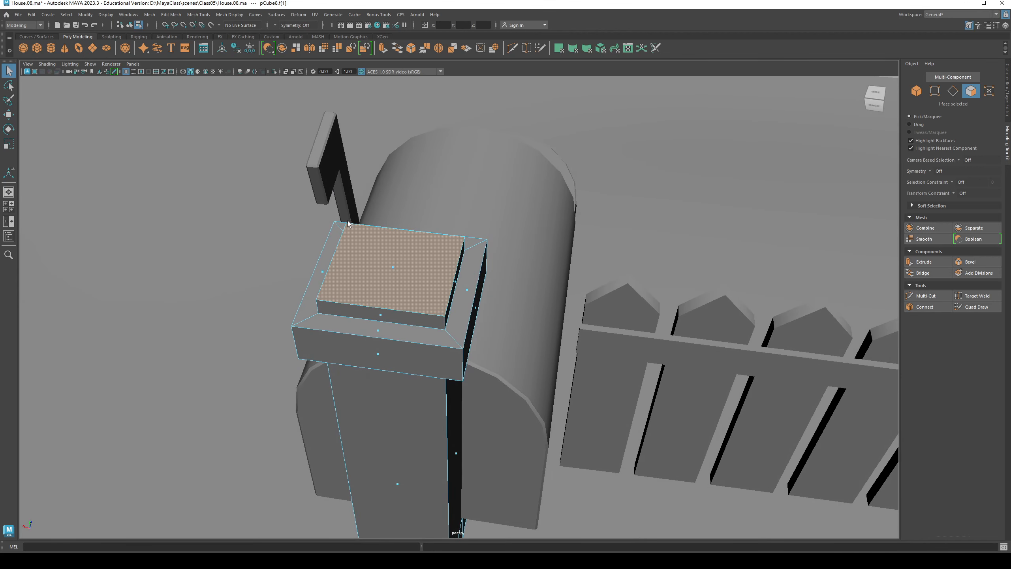
{"action": "left_click_drag", "start_coordinate": [449, 320], "coordinate": [418, 223], "text": "alt"}
{"action": "scroll", "coordinate": [426, 221], "scroll_direction": "up", "scroll_amount": 5}
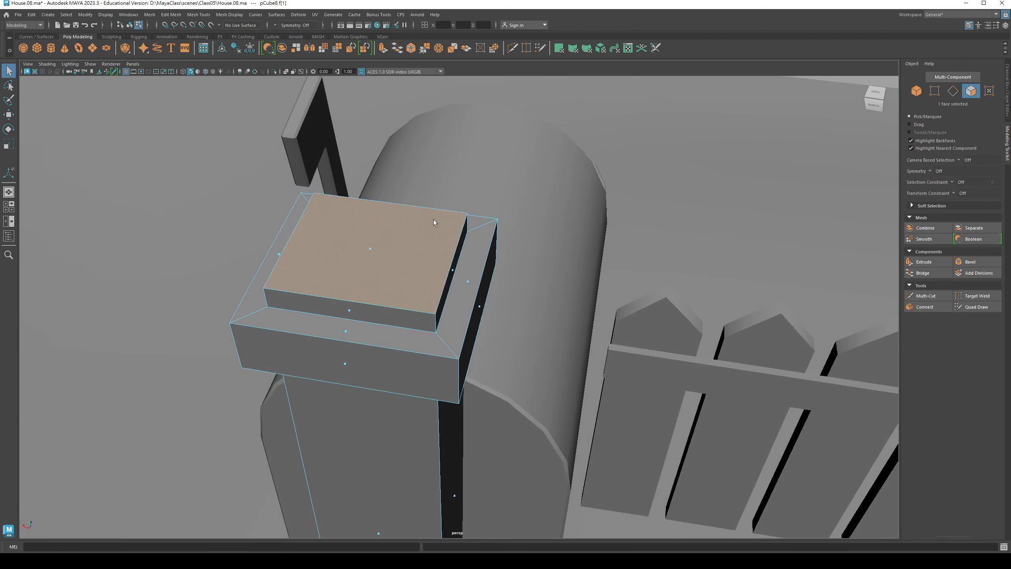
{"action": "left_click_drag", "start_coordinate": [423, 309], "coordinate": [366, 264], "text": "alt"}
{"action": "left_click_drag", "start_coordinate": [513, 199], "coordinate": [470, 193], "text": "alt"}
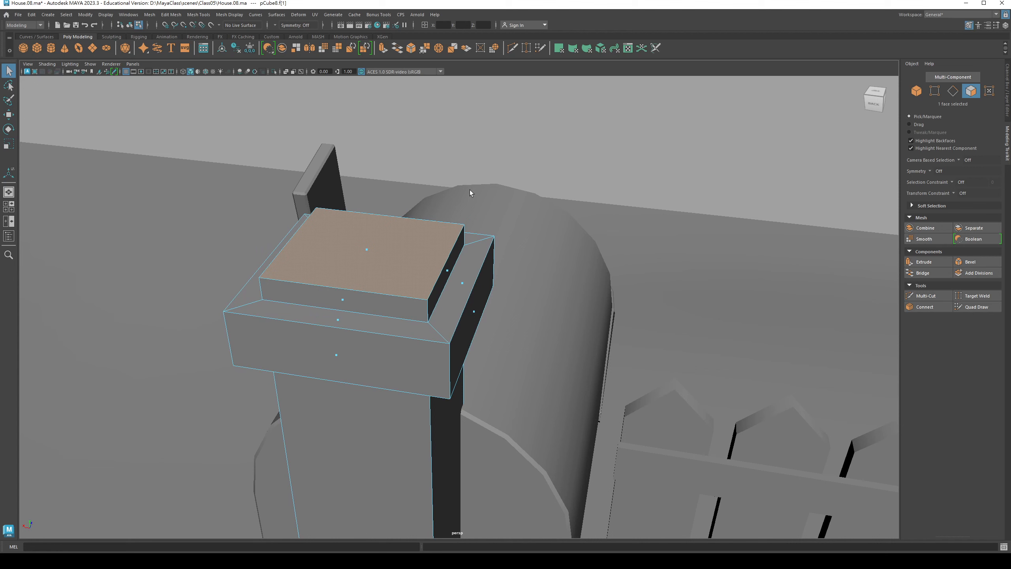
{"action": "right_click", "coordinate": [428, 135], "text": "shift"}
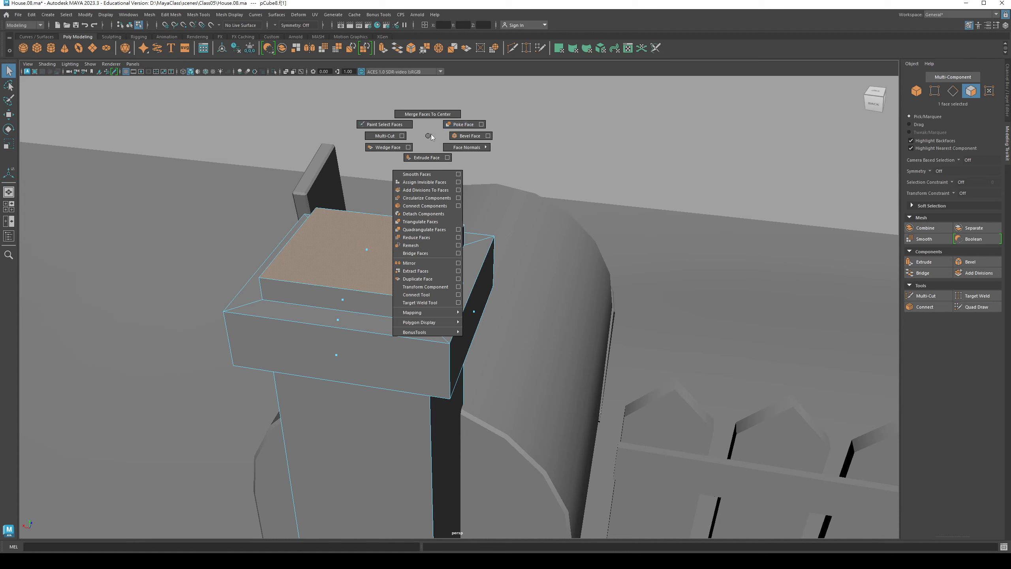
{"action": "left_click", "coordinate": [205, 16]}
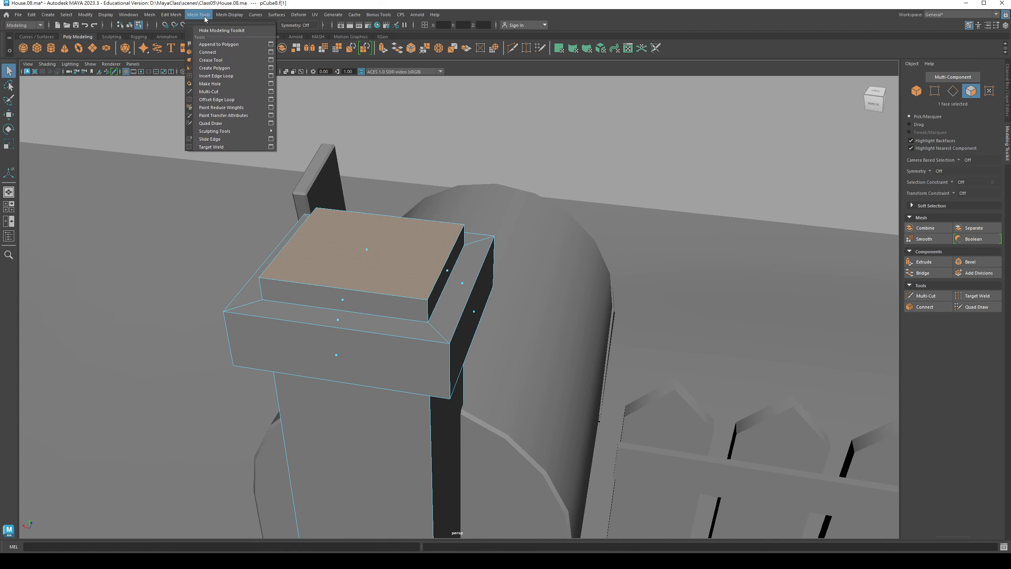
{"action": "mouse_move", "coordinate": [178, 16]}
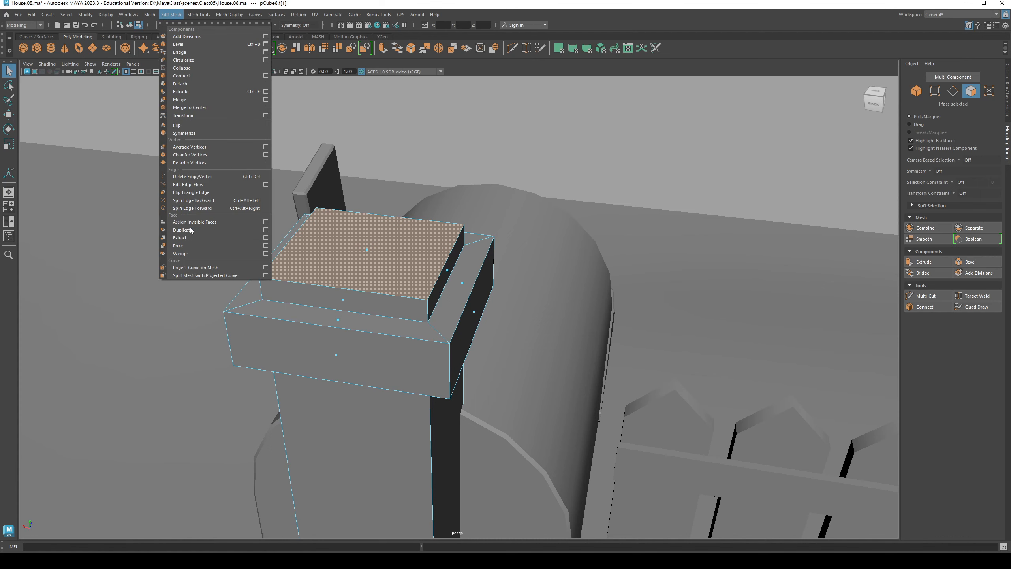
{"action": "left_click", "coordinate": [191, 247]}
{"action": "scroll", "coordinate": [372, 271], "scroll_direction": "down", "scroll_amount": 5}
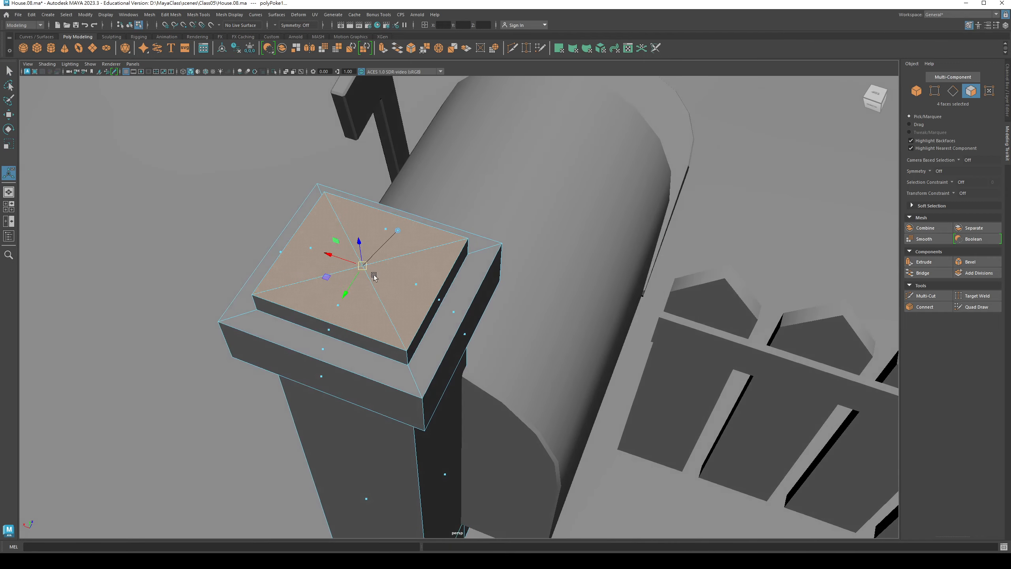
Raise the center vertex of the post's top along Y to form a pyramid-shaped peak
{"action": "key", "text": "q"}
{"action": "left_click_drag", "start_coordinate": [296, 244], "coordinate": [369, 221], "text": "alt"}
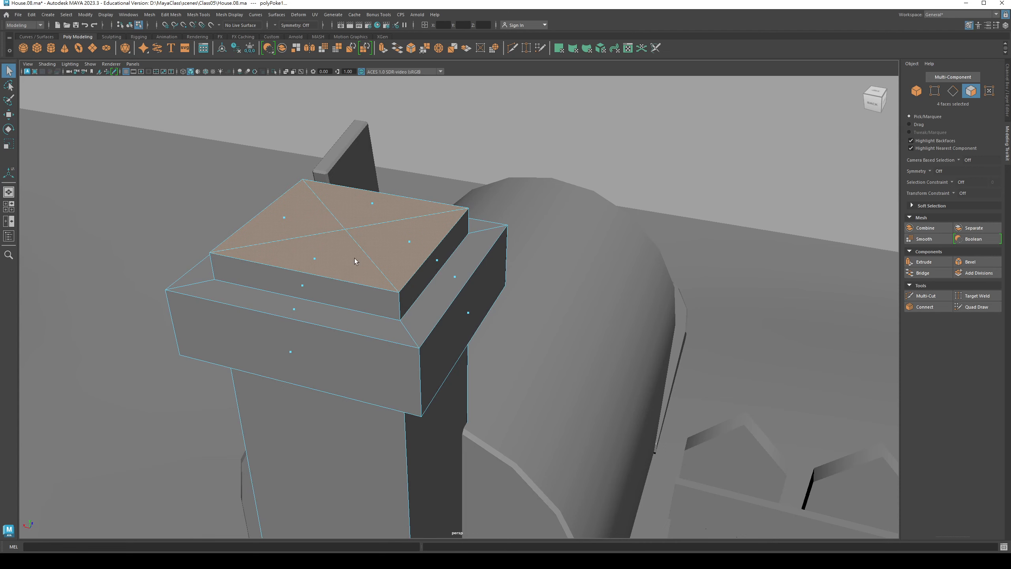
{"action": "right_click_drag", "start_coordinate": [345, 233], "coordinate": [312, 233]}
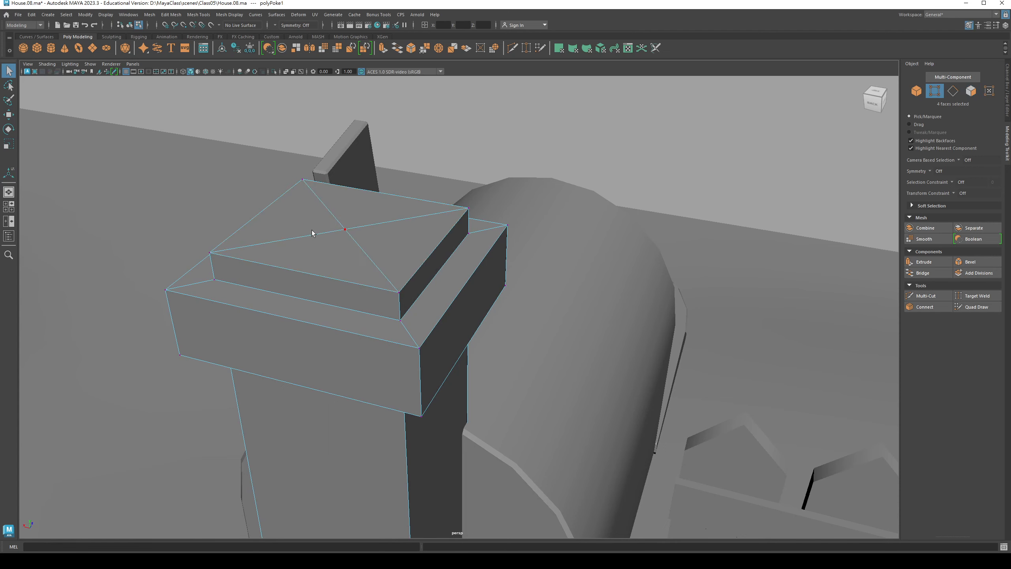
{"action": "left_click", "coordinate": [345, 231]}
{"action": "mouse_move", "coordinate": [375, 252]}
{"action": "left_mouse_down", "text": "alt"}
{"action": "mouse_move", "coordinate": [397, 256]}
{"action": "mouse_move", "coordinate": [390, 239]}
{"action": "left_mouse_up", "text": "alt"}
{"action": "key", "text": "w"}
{"action": "middle_click_drag", "start_coordinate": [389, 239], "coordinate": [419, 274], "text": "alt"}
{"action": "left_click_drag", "start_coordinate": [419, 274], "coordinate": [369, 132], "text": "alt"}
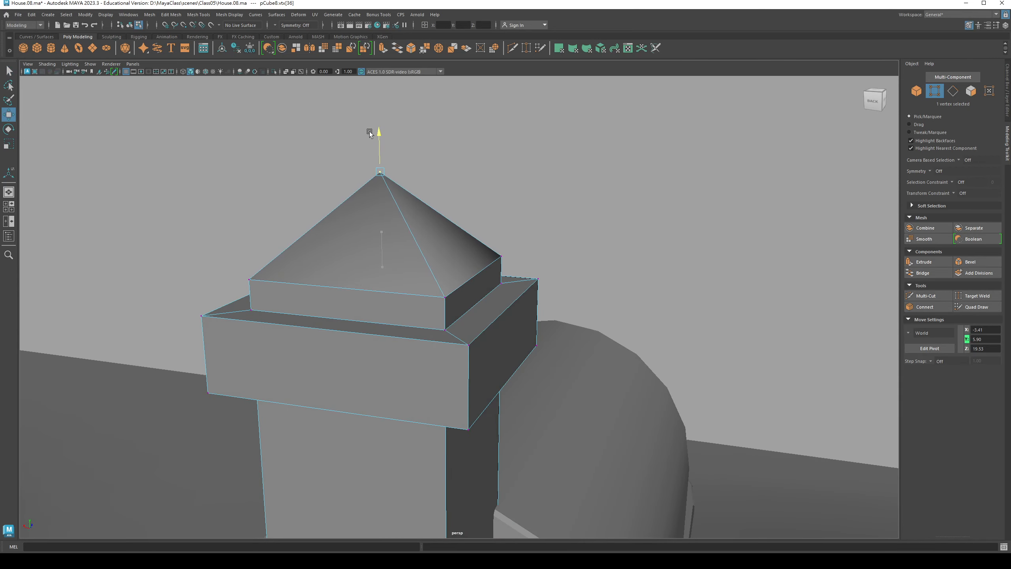
{"action": "left_click_drag", "start_coordinate": [397, 186], "coordinate": [424, 211], "text": "alt"}
Harden the four sloping edges of the pyramid peak, and return to object mode
{"action": "key", "text": "q"}
{"action": "right_click", "coordinate": [424, 206]}
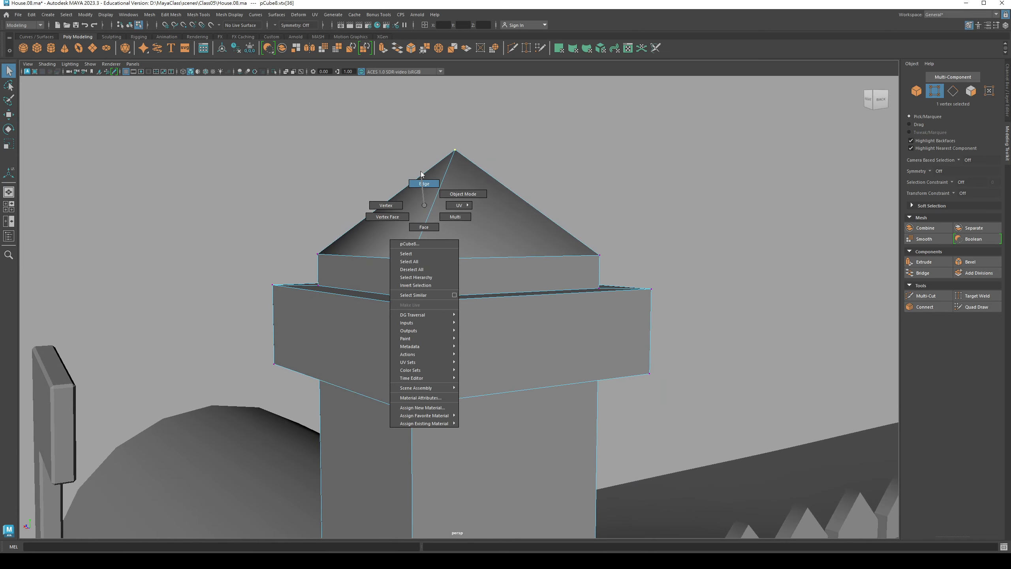
{"action": "right_click_drag", "start_coordinate": [420, 172], "coordinate": [420, 171]}
{"action": "left_click_drag", "start_coordinate": [561, 194], "coordinate": [561, 194]}
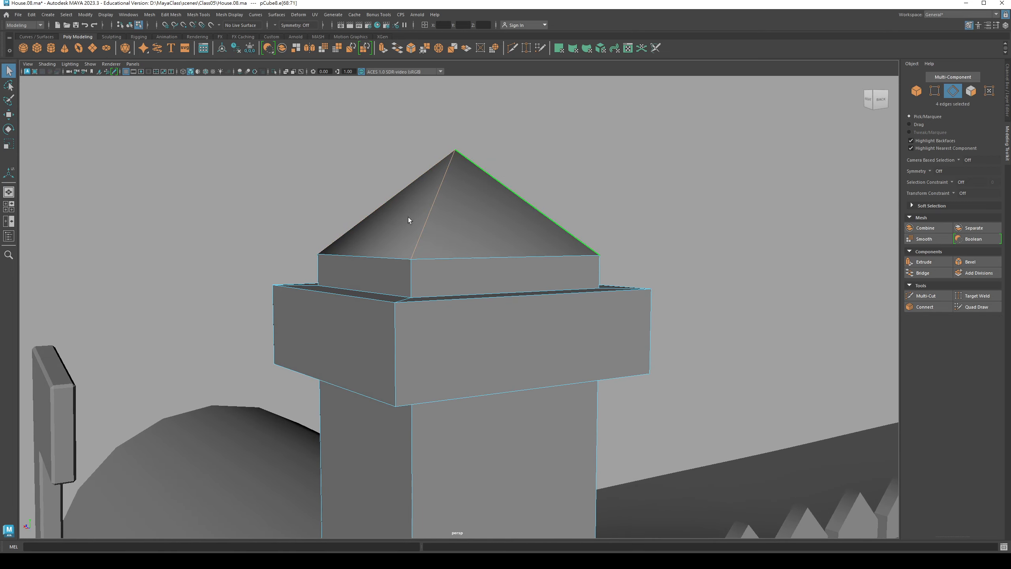
{"action": "left_click_drag", "start_coordinate": [407, 219], "coordinate": [355, 84], "text": "alt"}
{"action": "left_click", "coordinate": [230, 14]}
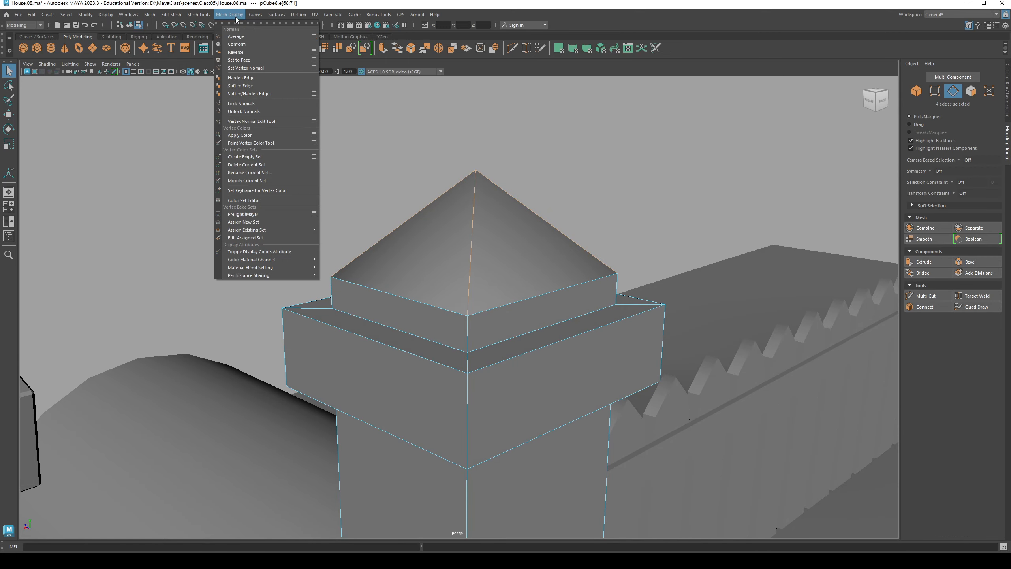
{"action": "left_click", "coordinate": [265, 79]}
{"action": "mouse_move", "coordinate": [368, 192]}
{"action": "left_mouse_down", "text": "alt"}
{"action": "mouse_move", "coordinate": [406, 243]}
{"action": "mouse_move", "coordinate": [382, 265]}
{"action": "mouse_move", "coordinate": [408, 291]}
{"action": "mouse_move", "coordinate": [316, 289]}
{"action": "mouse_move", "coordinate": [357, 309]}
{"action": "left_mouse_up", "text": "alt"}
{"action": "key", "text": "F8"}
{"action": "key", "text": "F8"}
{"action": "key", "text": "F8"}
{"action": "left_click", "coordinate": [330, 227]}
{"action": "scroll", "coordinate": [373, 256], "scroll_direction": "down", "scroll_amount": 3}
Cut two edge loops around the post's protruding cap band with Multi-Cut, dividing it into three horizontal strips
{"action": "left_click", "coordinate": [354, 294]}
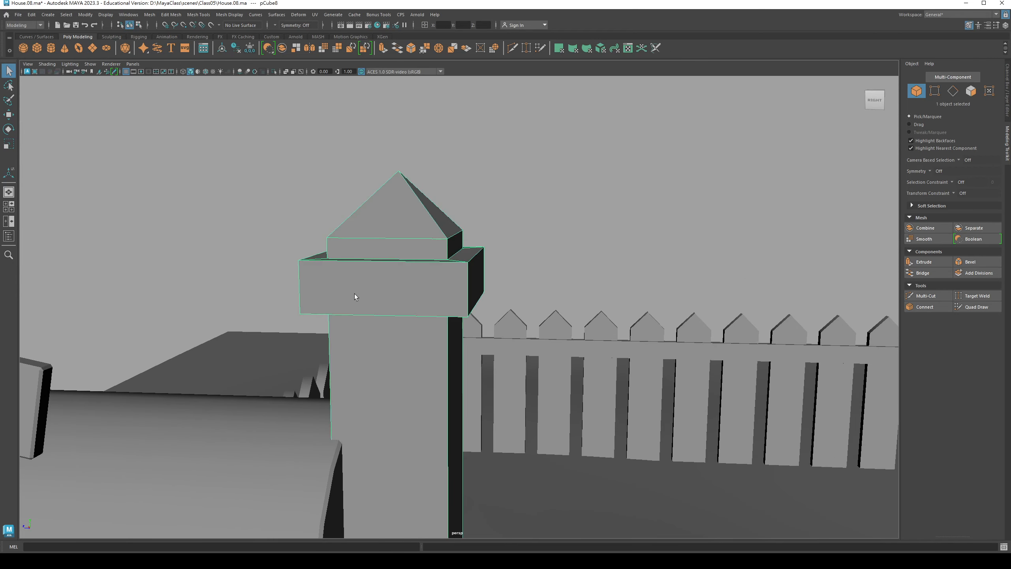
{"action": "key", "text": "f"}
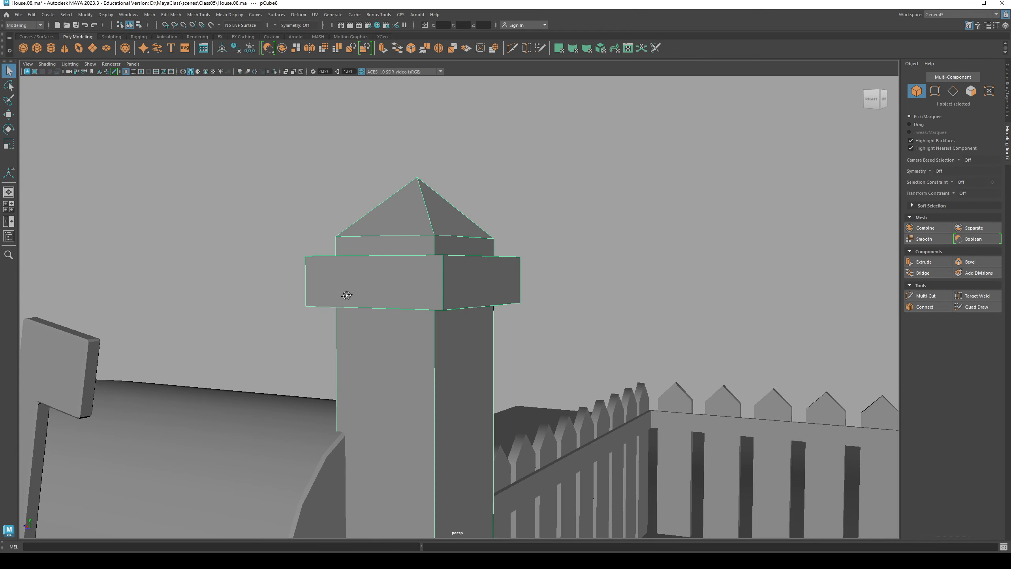
{"action": "left_click", "coordinate": [925, 295]}
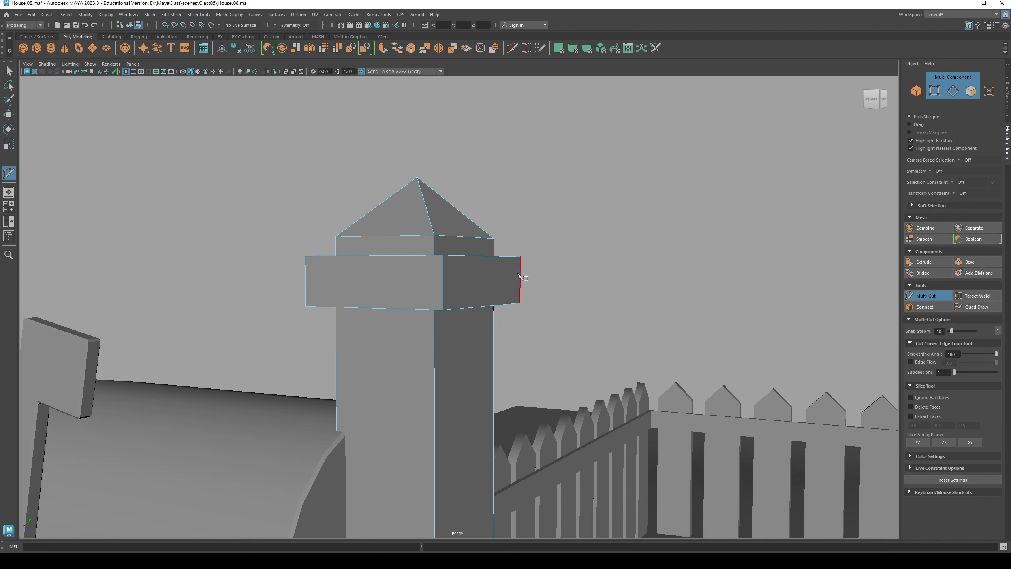
{"action": "left_click", "coordinate": [443, 274], "text": "ctrl"}
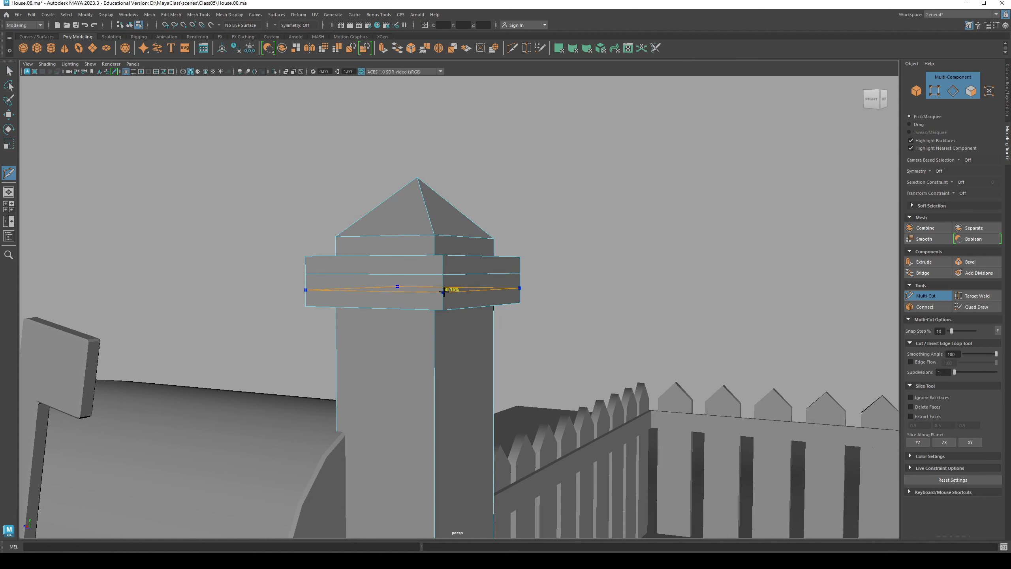
{"action": "left_click_drag", "start_coordinate": [513, 267], "coordinate": [478, 276], "text": "alt"}
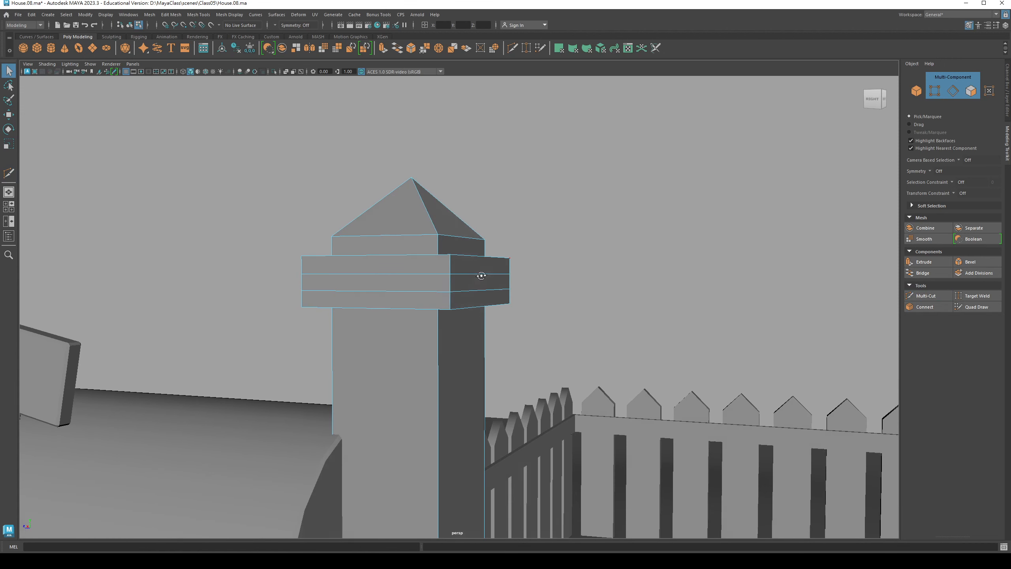
Extrude the four middle-strip faces around the post's cap band inward with a thickness of -0.1
{"action": "key", "text": "q"}
{"action": "right_click", "coordinate": [445, 274]}
{"action": "left_click", "coordinate": [444, 294]}
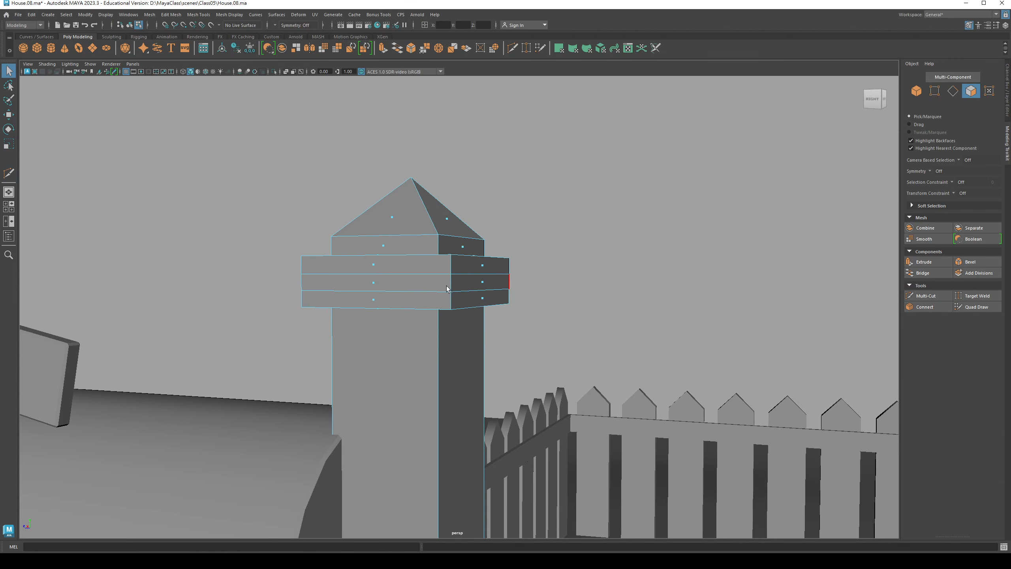
{"action": "left_click_drag", "start_coordinate": [296, 288], "coordinate": [284, 287], "text": "alt"}
{"action": "left_click", "coordinate": [373, 286]}
{"action": "left_click_drag", "start_coordinate": [373, 286], "coordinate": [492, 249], "text": "alt"}
{"action": "left_click", "coordinate": [480, 282], "text": "shift"}
{"action": "left_click", "coordinate": [581, 285], "text": "shift"}
{"action": "left_click", "coordinate": [488, 294], "text": "shift"}
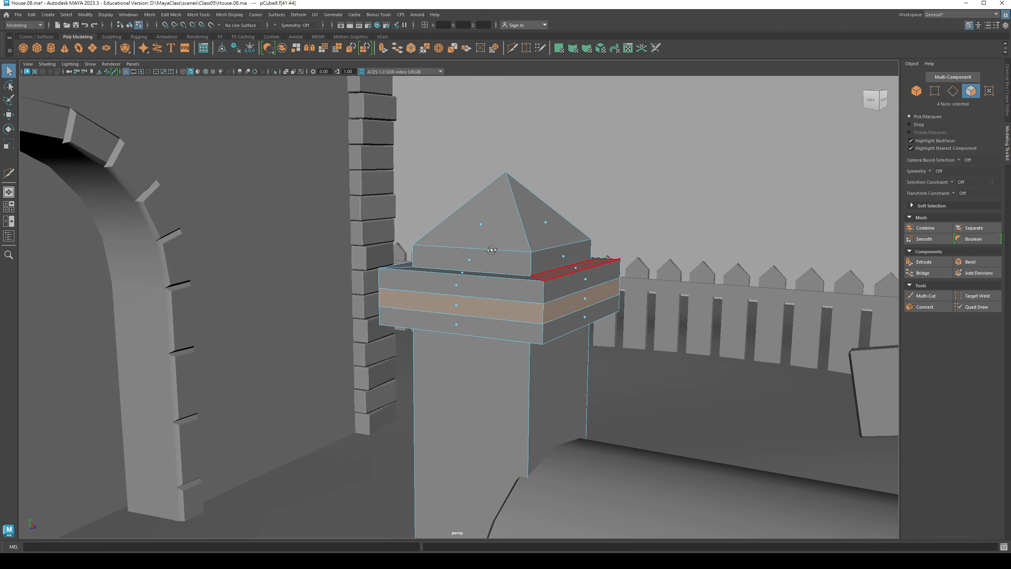
{"action": "left_click", "coordinate": [924, 262]}
{"action": "left_click_drag", "start_coordinate": [696, 284], "coordinate": [615, 290], "text": "alt"}
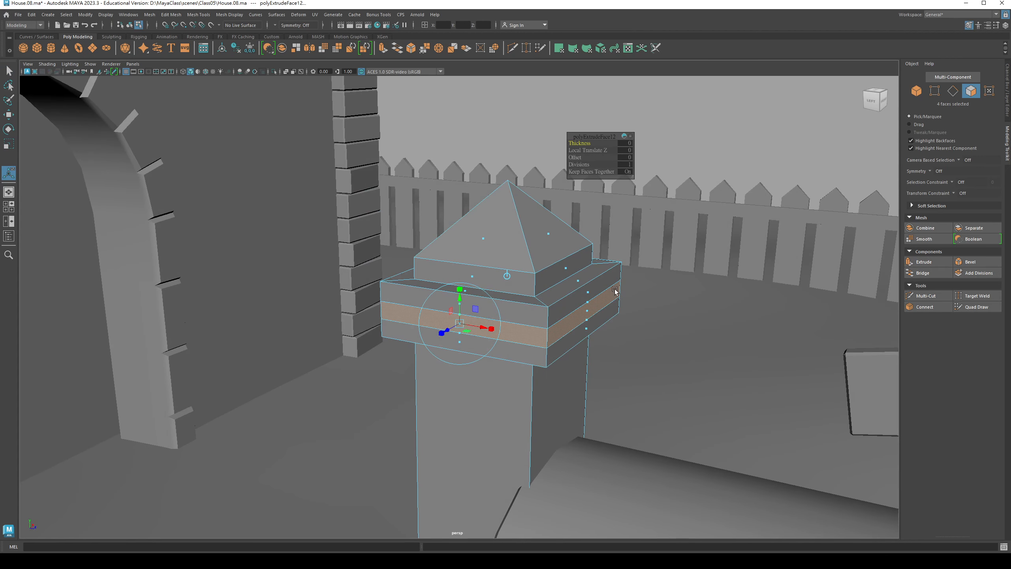
{"action": "left_click", "coordinate": [620, 142]}
{"action": "type", "text": "-"}
{"action": "type", "text": "1"}
{"action": "key", "text": "Return"}
{"action": "type", "text": "-0.1"}
{"action": "key", "text": "Return"}
Set the middle strip's extrusion thickness to -0.05, return to object mode and clear the selection
{"action": "left_click_drag", "start_coordinate": [519, 309], "coordinate": [591, 203], "text": "alt"}
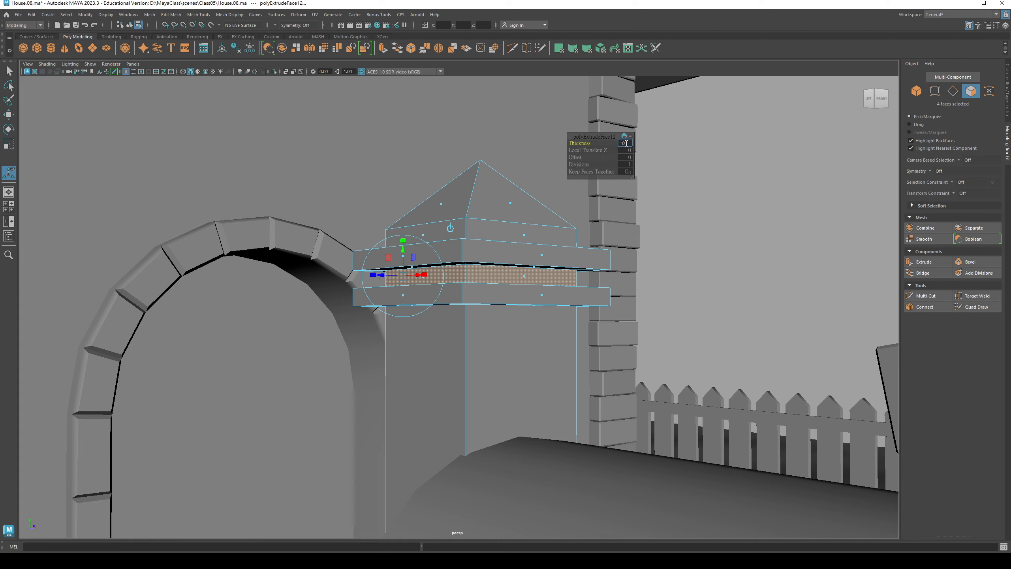
{"action": "type", "text": "-.05"}
{"action": "key", "text": "Return"}
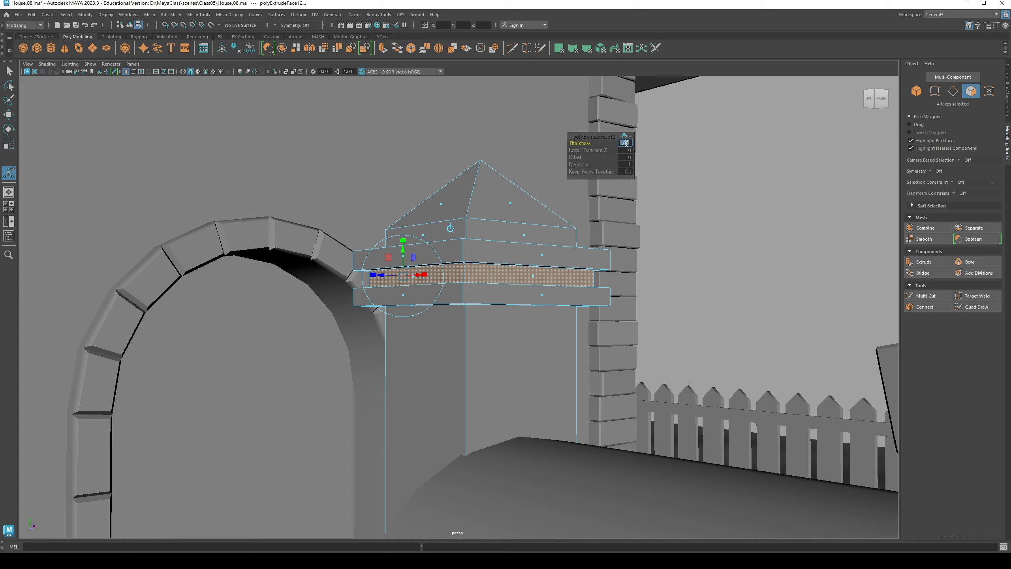
{"action": "left_click_drag", "start_coordinate": [426, 293], "coordinate": [451, 254], "text": "alt"}
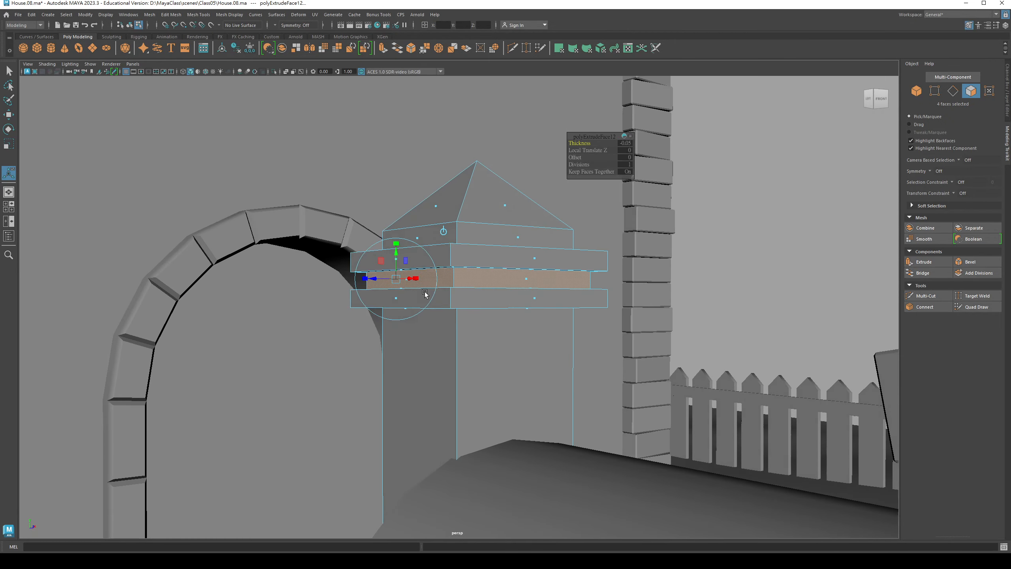
{"action": "right_click_drag", "start_coordinate": [452, 254], "coordinate": [467, 239]}
{"action": "left_click", "coordinate": [663, 272]}
Select all the mailbox parts, including the door, flag and support post, and group them
{"action": "left_click_drag", "start_coordinate": [664, 272], "coordinate": [445, 193], "text": "alt"}
{"action": "right_click_drag", "start_coordinate": [445, 192], "coordinate": [388, 219], "text": "alt"}
{"action": "left_click_drag", "start_coordinate": [388, 219], "coordinate": [469, 339], "text": "alt"}
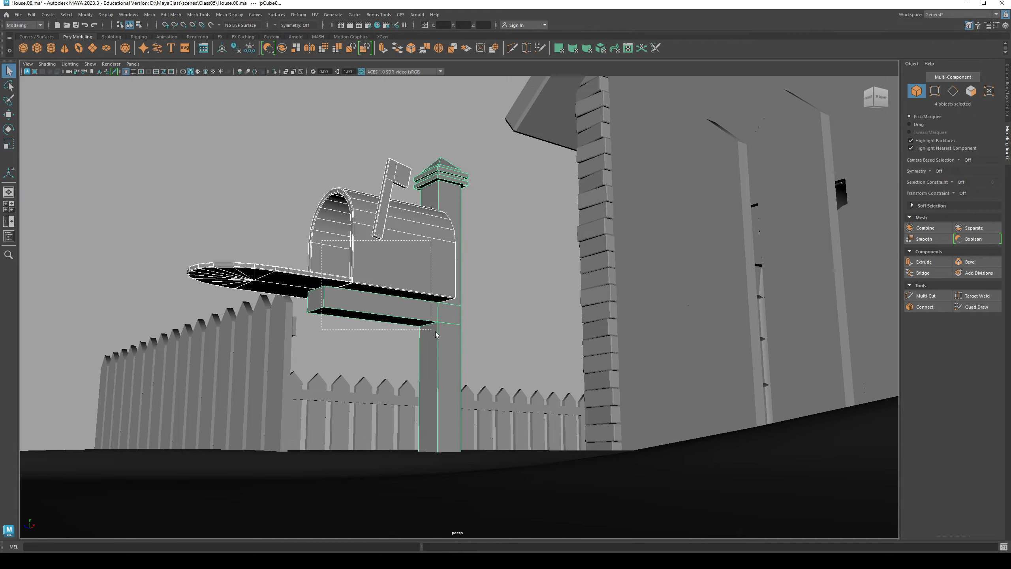
{"action": "left_click", "coordinate": [391, 187], "text": "ctrl"}
{"action": "mouse_move", "coordinate": [422, 303]}
{"action": "left_mouse_down", "text": "alt"}
{"action": "mouse_move", "coordinate": [462, 306]}
{"action": "mouse_move", "coordinate": [438, 314]}
{"action": "mouse_move", "coordinate": [354, 289]}
{"action": "mouse_move", "coordinate": [440, 295]}
{"action": "mouse_move", "coordinate": [409, 329]}
{"action": "mouse_move", "coordinate": [394, 315]}
{"action": "mouse_move", "coordinate": [408, 297]}
{"action": "left_mouse_up", "text": "alt"}
{"action": "key", "text": "ctrl+z"}
{"action": "key", "text": "ctrl+g"}
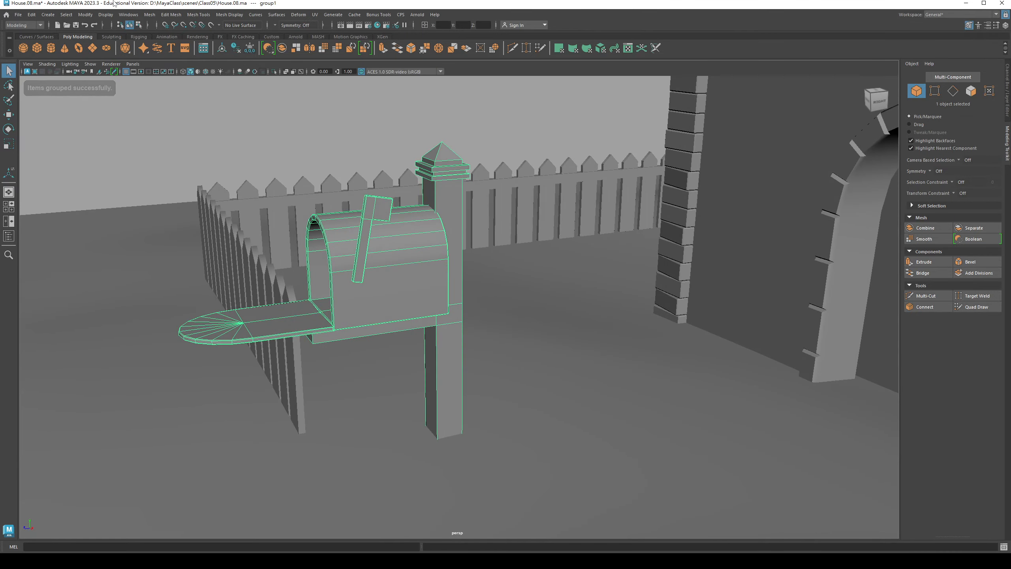
Open the Outliner and rename the new group as MailBox
{"action": "left_click", "coordinate": [129, 14]}
{"action": "left_click", "coordinate": [140, 110]}
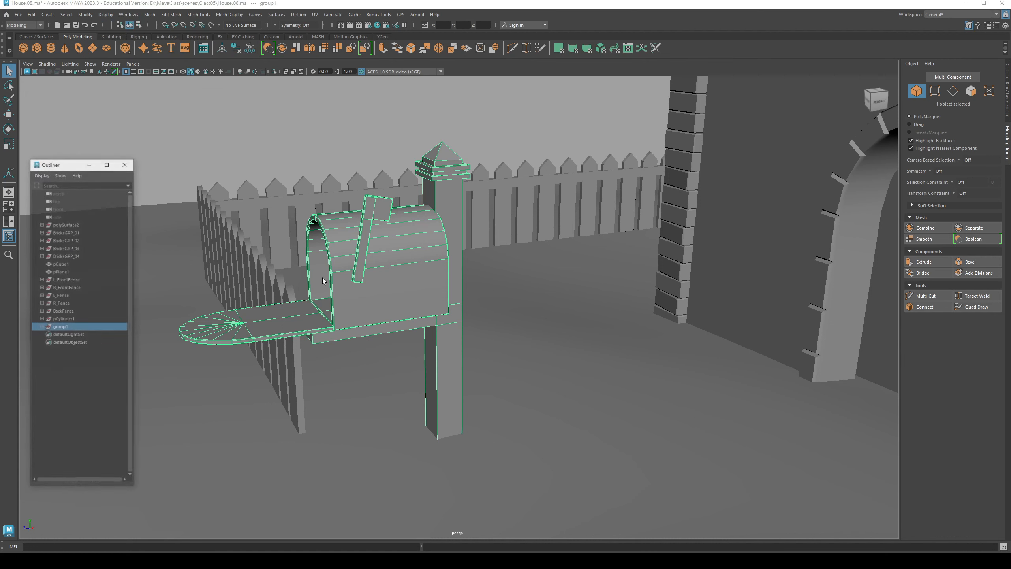
{"action": "double_click", "coordinate": [75, 327]}
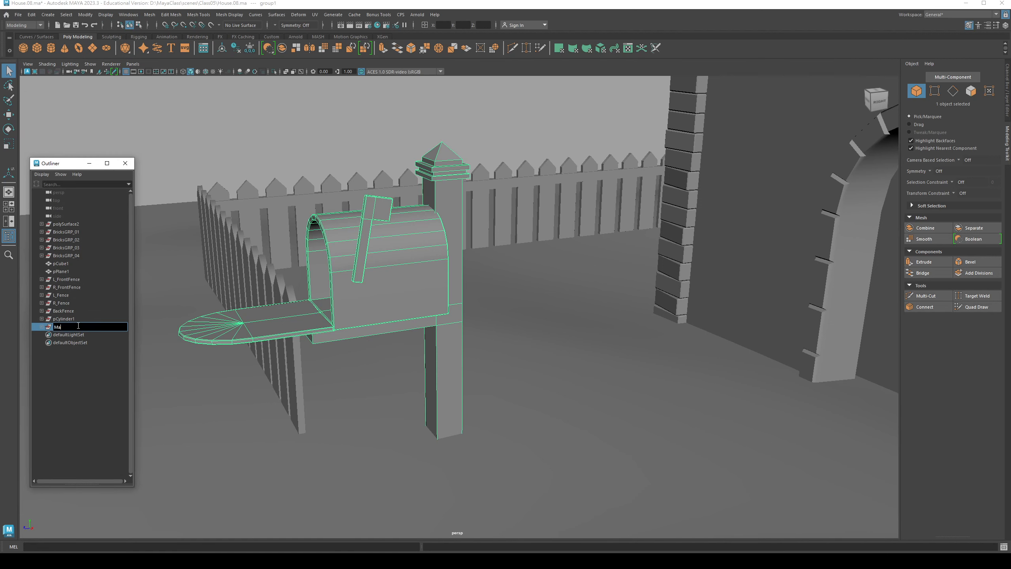
{"action": "type", "text": "MailBox"}
{"action": "key", "text": "Return"}
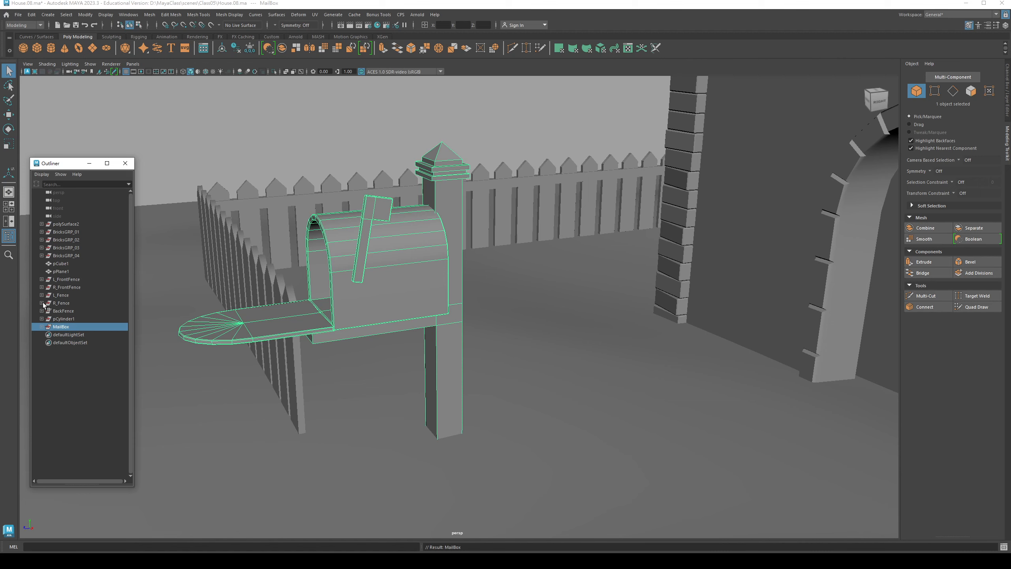
Close the mailbox door about its hinge in the side view by setting its Rotate X to 90
{"action": "left_click", "coordinate": [199, 335]}
{"action": "key", "text": "w"}
{"action": "left_click_drag", "start_coordinate": [198, 335], "coordinate": [283, 315], "text": "alt"}
{"action": "key", "text": "space"}
{"action": "key", "text": "e"}
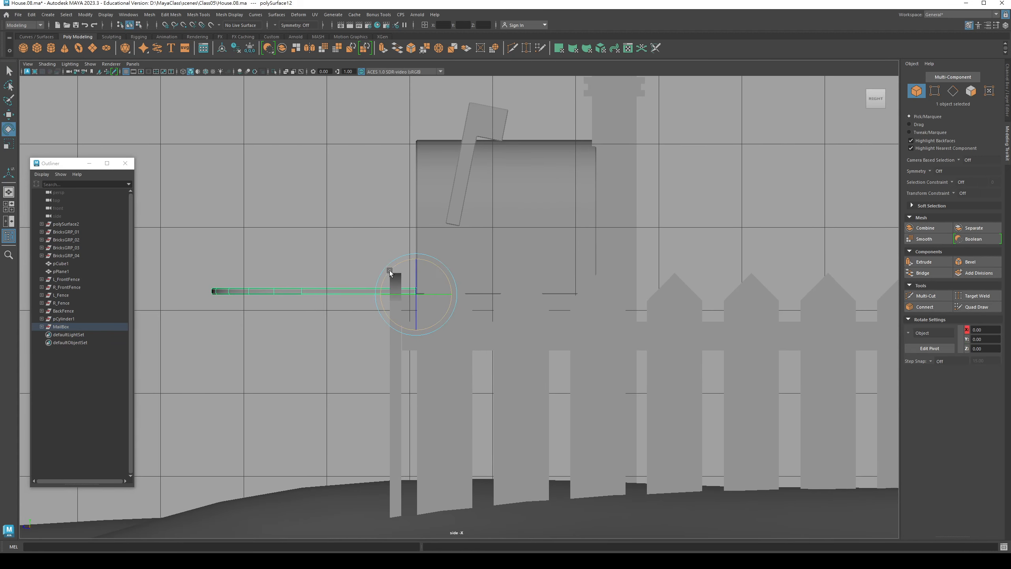
{"action": "left_click_drag", "start_coordinate": [390, 271], "coordinate": [422, 251]}
{"action": "key", "text": "ctrl+z"}
{"action": "left_click", "coordinate": [1010, 108]}
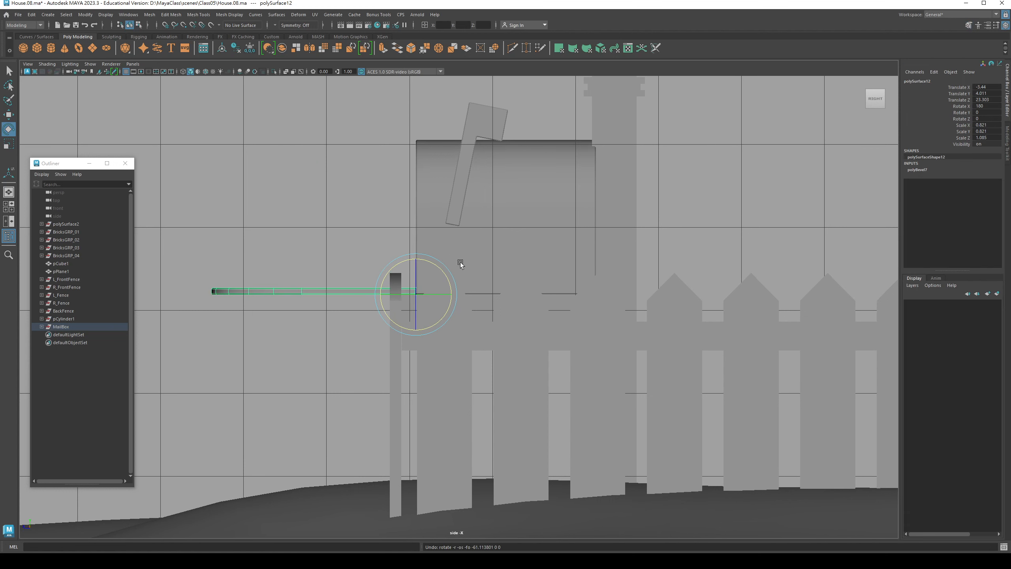
{"action": "middle_click_drag", "start_coordinate": [460, 263], "coordinate": [380, 286], "text": "alt"}
{"action": "left_click_drag", "start_coordinate": [384, 287], "coordinate": [389, 285]}
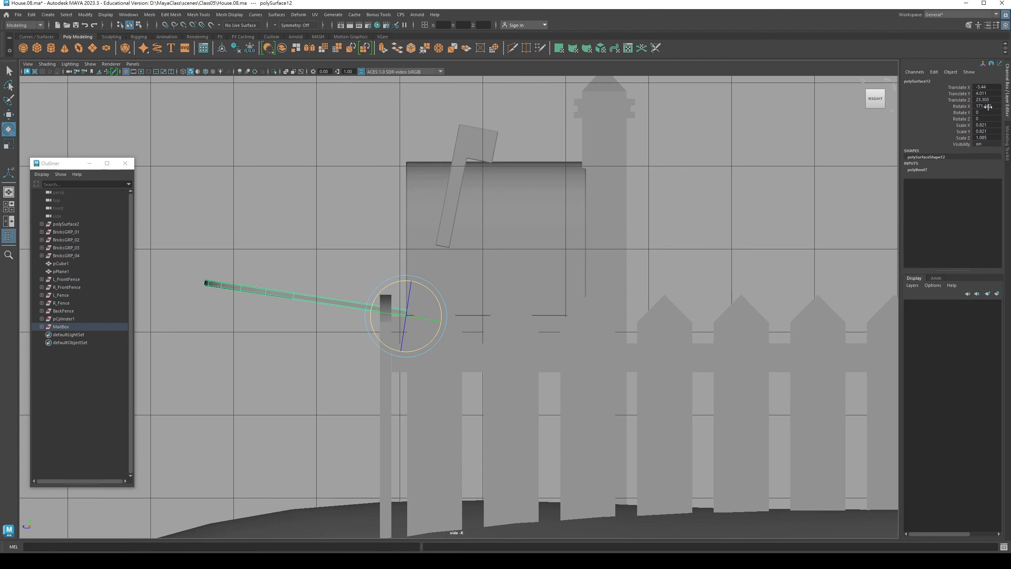
{"action": "type", "text": "90"}
{"action": "key", "text": "Return"}
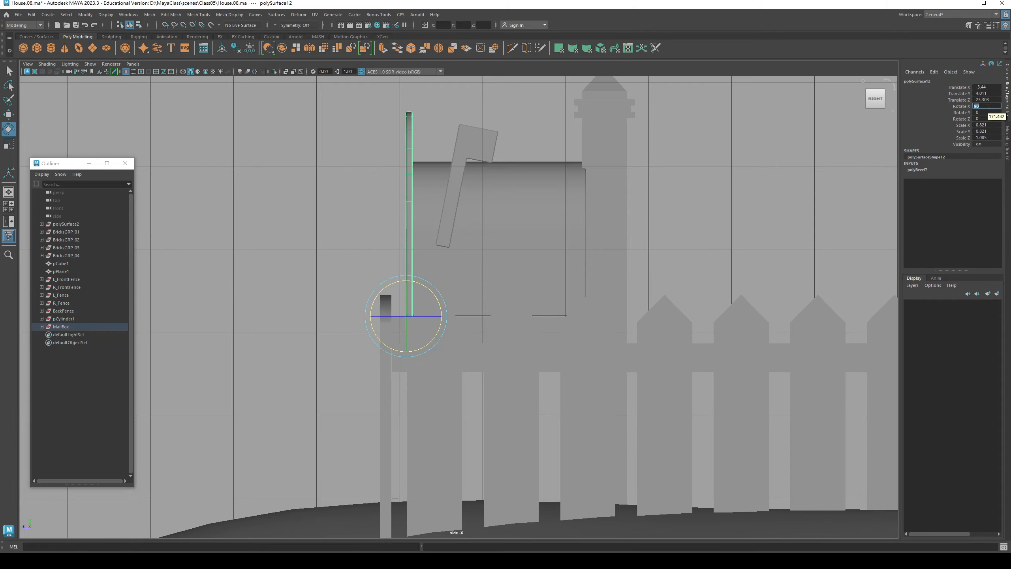
Scale the closed door in the perspective view to fit inside the mailbox opening, at X 0.75, Y 0.724 and Z 0.788
{"action": "key", "text": "space"}
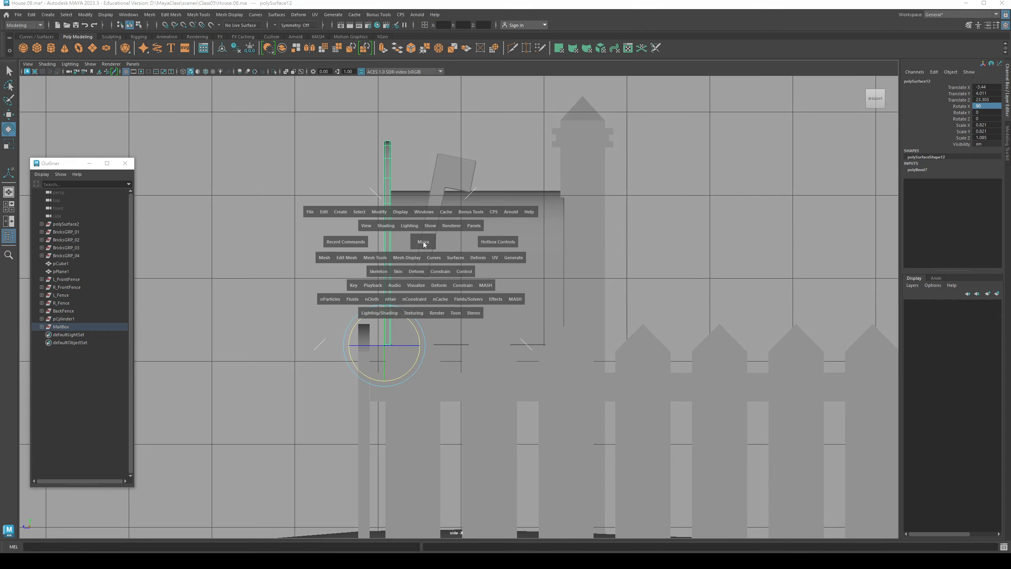
{"action": "left_click_drag", "start_coordinate": [424, 242], "coordinate": [464, 234]}
{"action": "key", "text": "r"}
{"action": "right_click_drag", "start_coordinate": [455, 321], "coordinate": [492, 363], "text": "alt"}
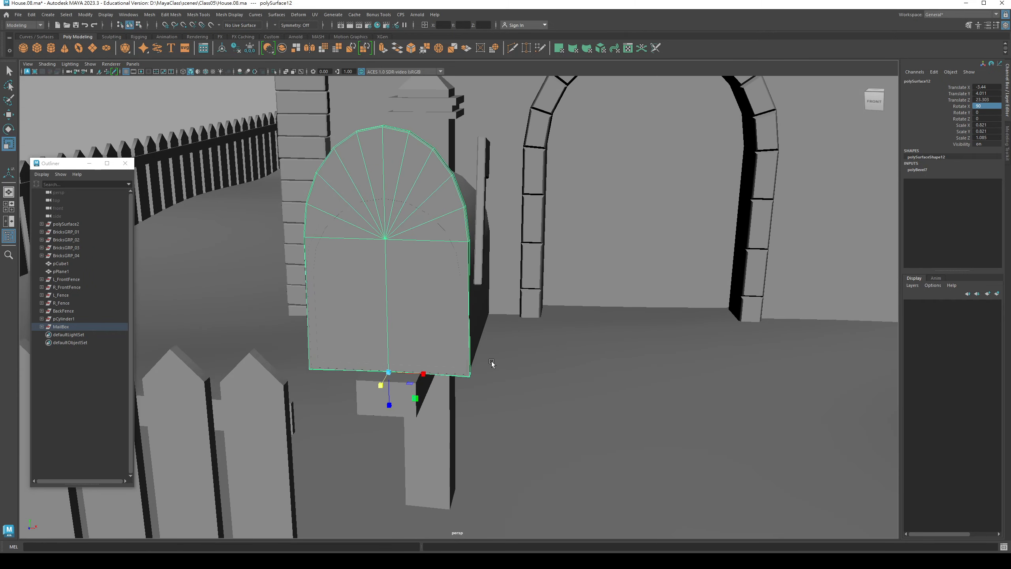
{"action": "left_click_drag", "start_coordinate": [385, 374], "coordinate": [395, 246]}
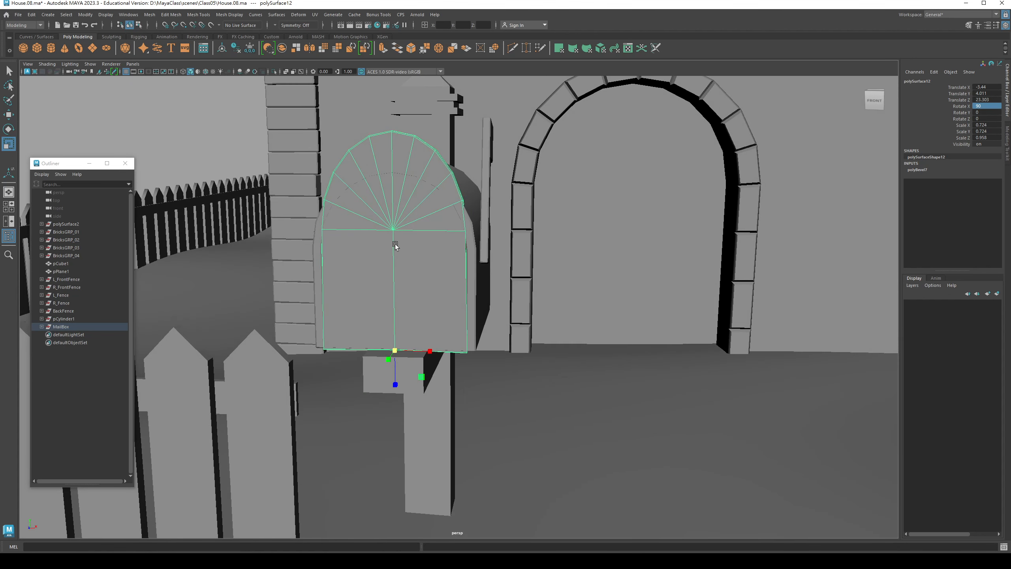
{"action": "mouse_move", "coordinate": [394, 378]}
{"action": "left_mouse_down"}
{"action": "mouse_move", "coordinate": [466, 370]}
{"action": "mouse_move", "coordinate": [434, 370]}
{"action": "mouse_move", "coordinate": [400, 394]}
{"action": "left_mouse_up"}
{"action": "key", "text": "q"}
{"action": "key", "text": "w"}
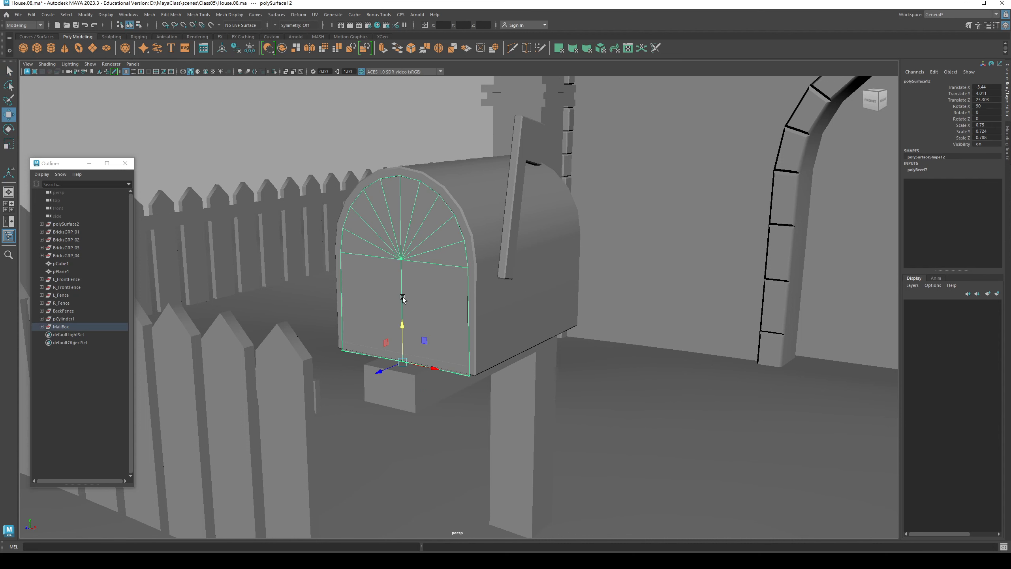
Delete the construction history of the mailbox door
{"action": "key", "text": "e"}
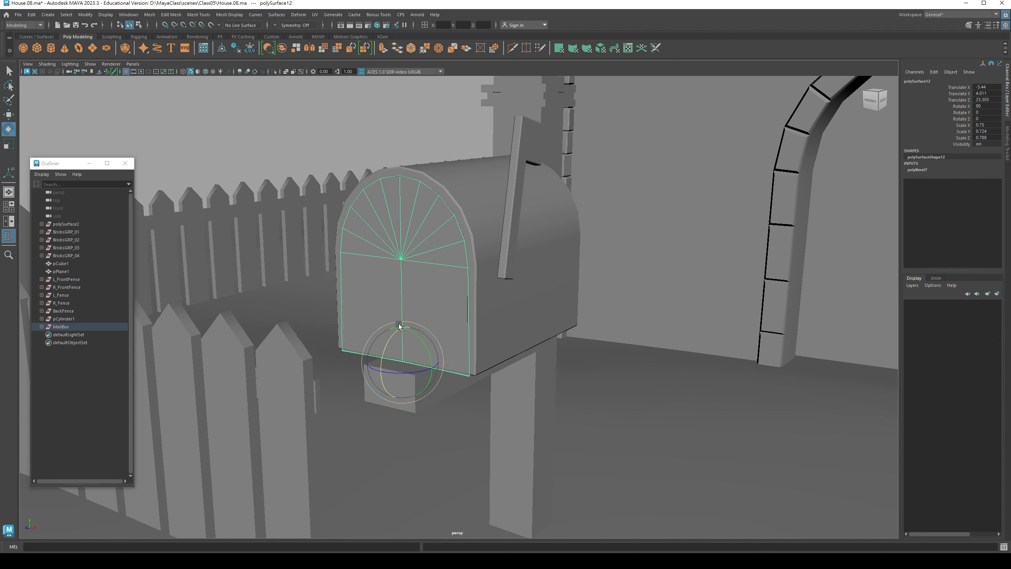
{"action": "left_click", "coordinate": [31, 14]}
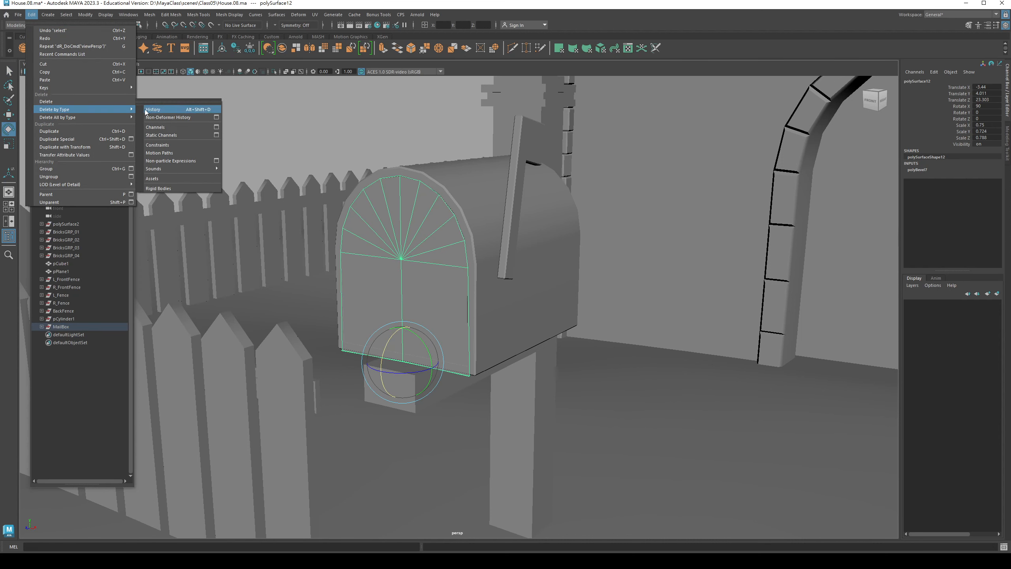
{"action": "left_click", "coordinate": [146, 111]}
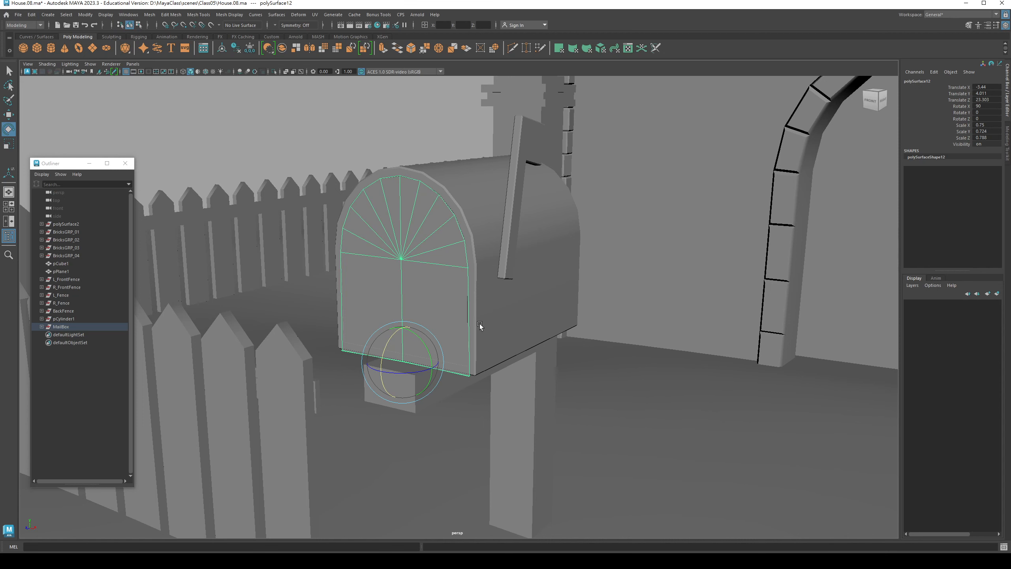
Swing the resized door on its hinge and set its Rotate X to 180 so it lies fully open
{"action": "left_click_drag", "start_coordinate": [387, 350], "coordinate": [388, 362]}
{"action": "left_click", "coordinate": [986, 106]}
{"action": "type", "text": "1"}
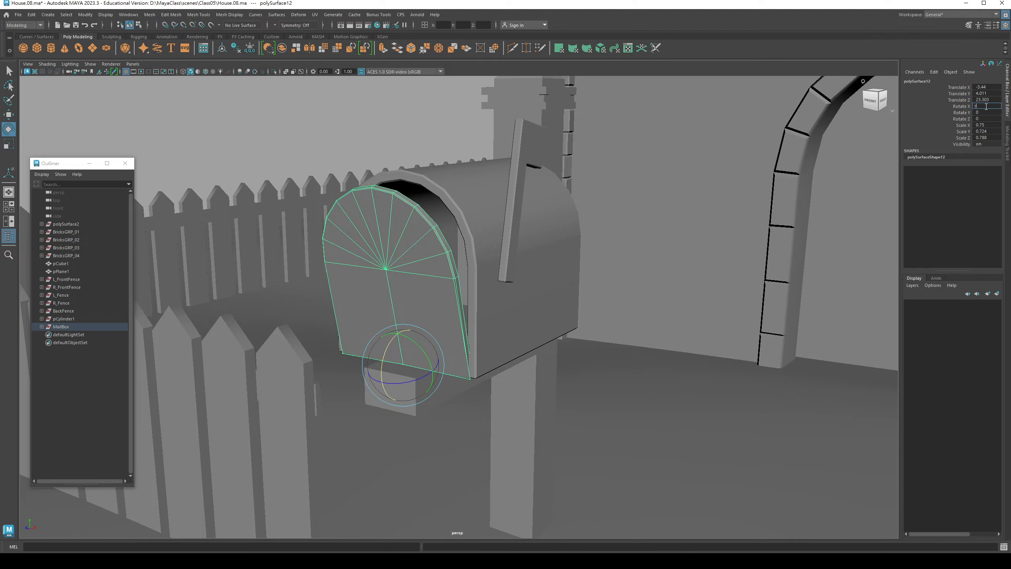
{"action": "type", "text": "80"}
{"action": "key", "text": "Return"}
Reselect the open mailbox door and adjust its tilt slightly about the X axis at the hinge
{"action": "left_click_drag", "start_coordinate": [419, 401], "coordinate": [515, 364], "text": "alt"}
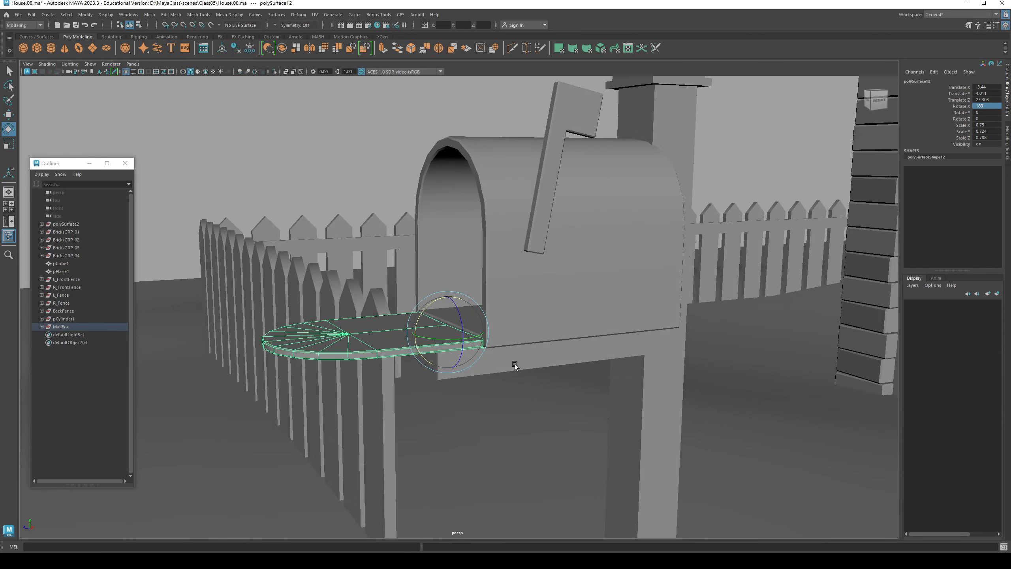
{"action": "key", "text": "q"}
{"action": "left_click", "coordinate": [347, 196]}
{"action": "left_click_drag", "start_coordinate": [347, 196], "coordinate": [447, 332], "text": "alt"}
{"action": "left_click", "coordinate": [462, 348]}
{"action": "key", "text": "e"}
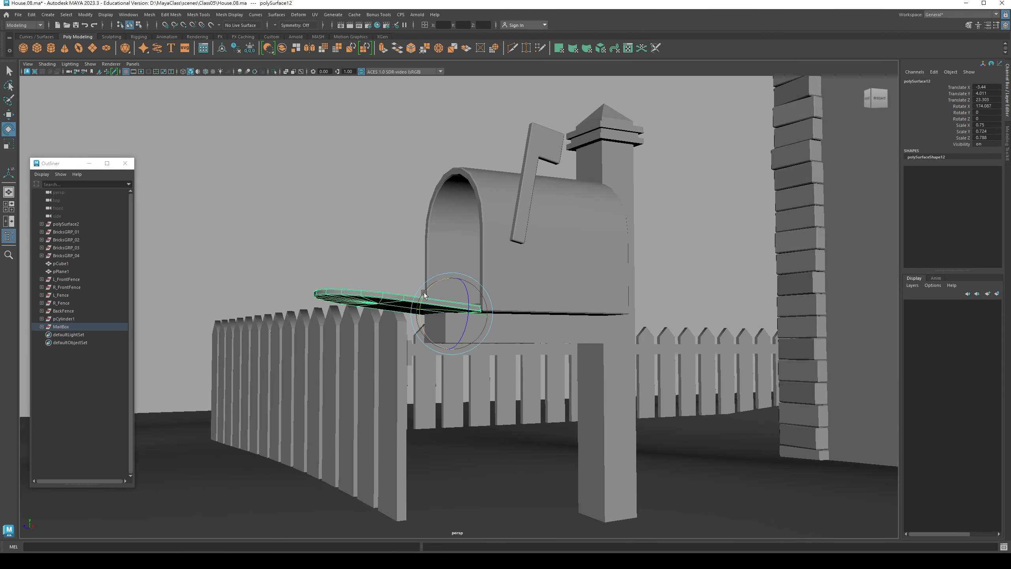
{"action": "mouse_move", "coordinate": [423, 293]}
{"action": "left_mouse_down"}
{"action": "mouse_move", "coordinate": [474, 322]}
{"action": "mouse_move", "coordinate": [437, 315]}
{"action": "mouse_move", "coordinate": [458, 297]}
{"action": "mouse_move", "coordinate": [395, 295]}
{"action": "mouse_move", "coordinate": [436, 298]}
{"action": "left_mouse_up"}
Deselect the door, minimize the Outliner and examine the mailbox in relation to the house and front fence
{"action": "key", "text": "q"}
{"action": "left_click", "coordinate": [465, 291]}
{"action": "scroll", "coordinate": [395, 295], "scroll_direction": "down", "scroll_amount": 5}
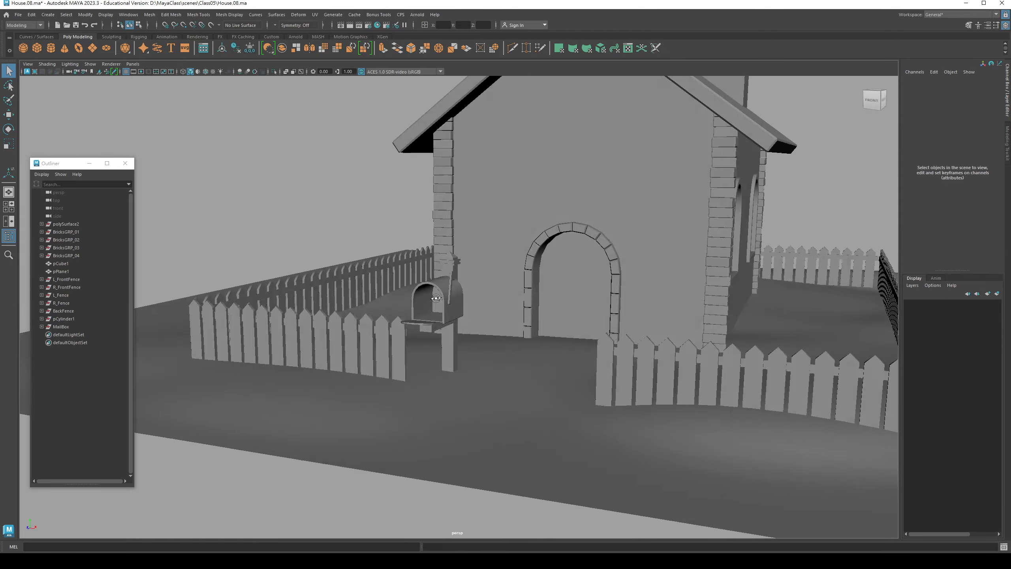
{"action": "scroll", "coordinate": [437, 298], "scroll_direction": "down", "scroll_amount": 5}
{"action": "left_click", "coordinate": [89, 163]}
{"action": "scroll", "coordinate": [368, 334], "scroll_direction": "up", "scroll_amount": 5}
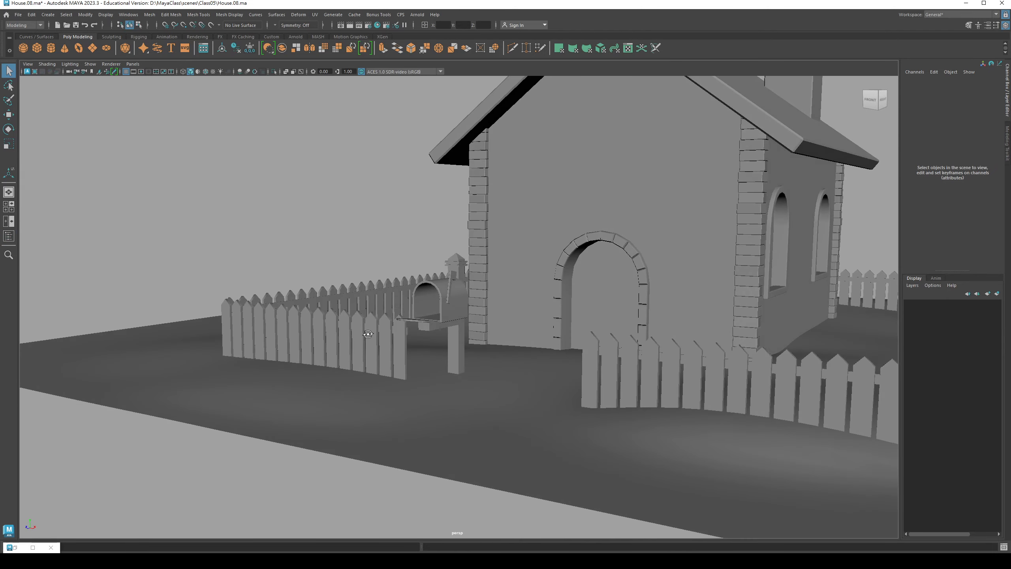
{"action": "mouse_move", "coordinate": [368, 334]}
{"action": "left_mouse_down", "text": "alt"}
{"action": "mouse_move", "coordinate": [441, 338]}
{"action": "mouse_move", "coordinate": [381, 331]}
{"action": "left_mouse_up", "text": "alt"}
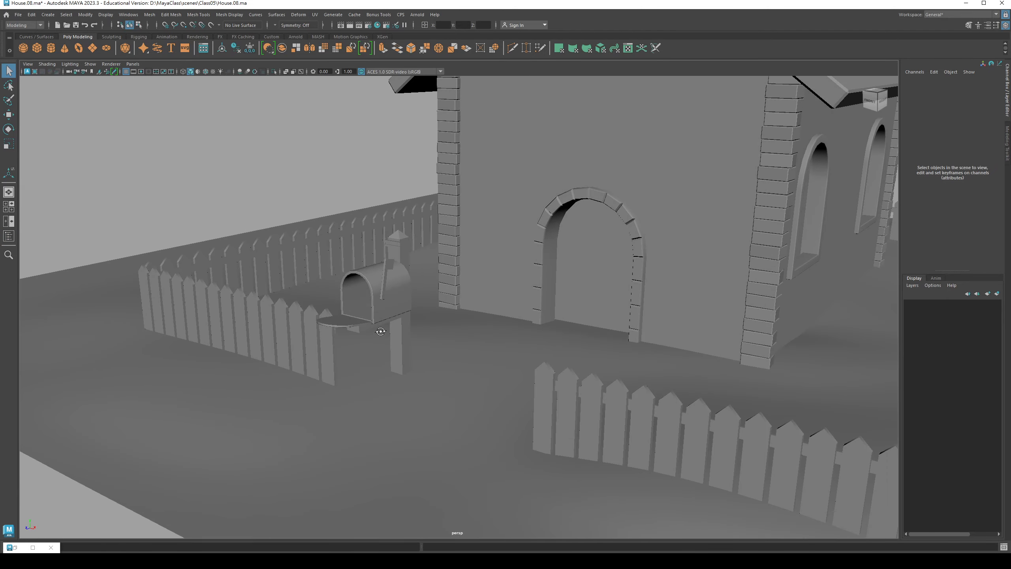